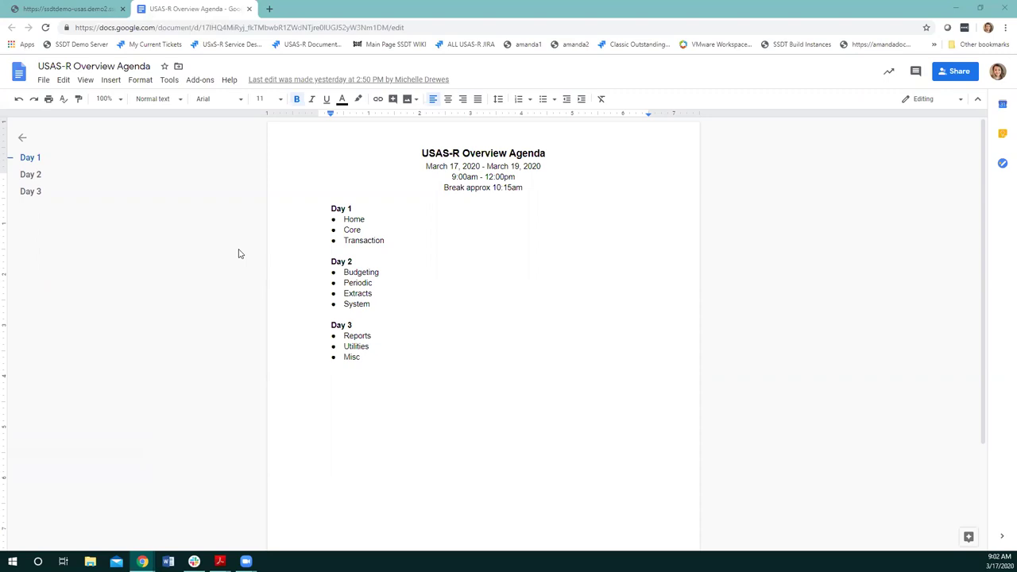
Switch to the USAS demo application and look over what its Transaction, Budgeting, Periodic, Report and Extracts modules offer, ending on the home page
click(55, 10)
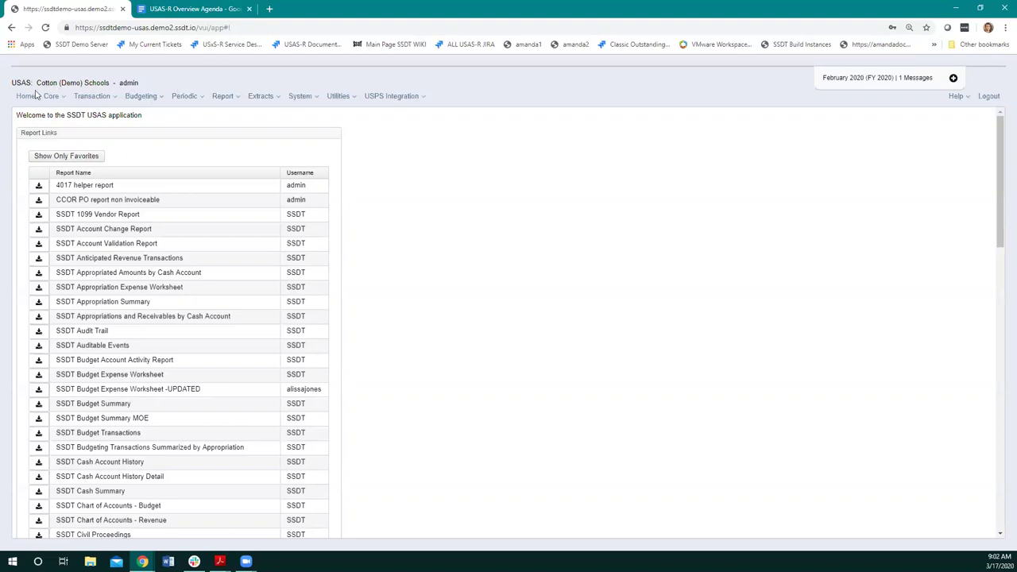
click(92, 96)
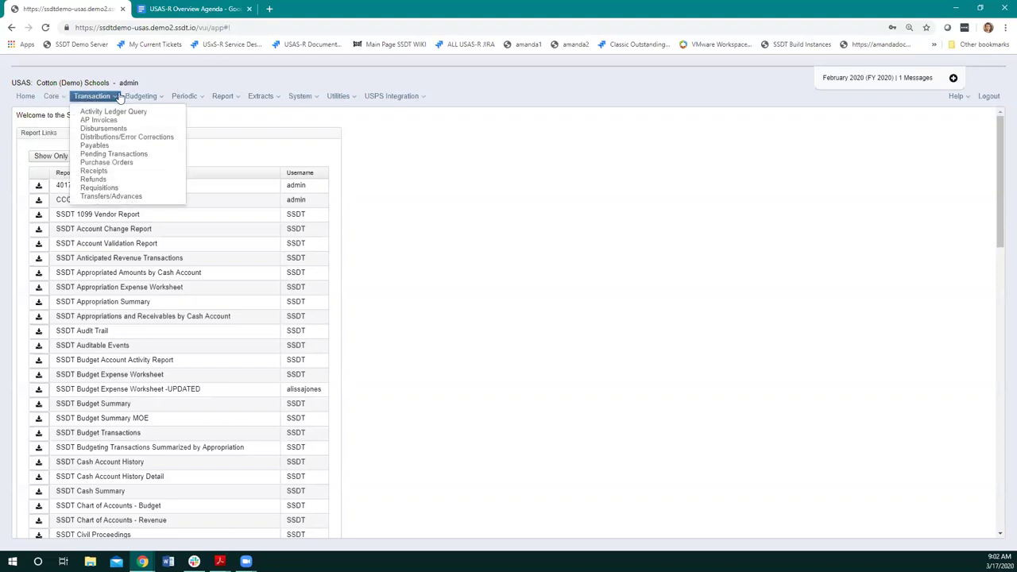
click(139, 96)
click(184, 96)
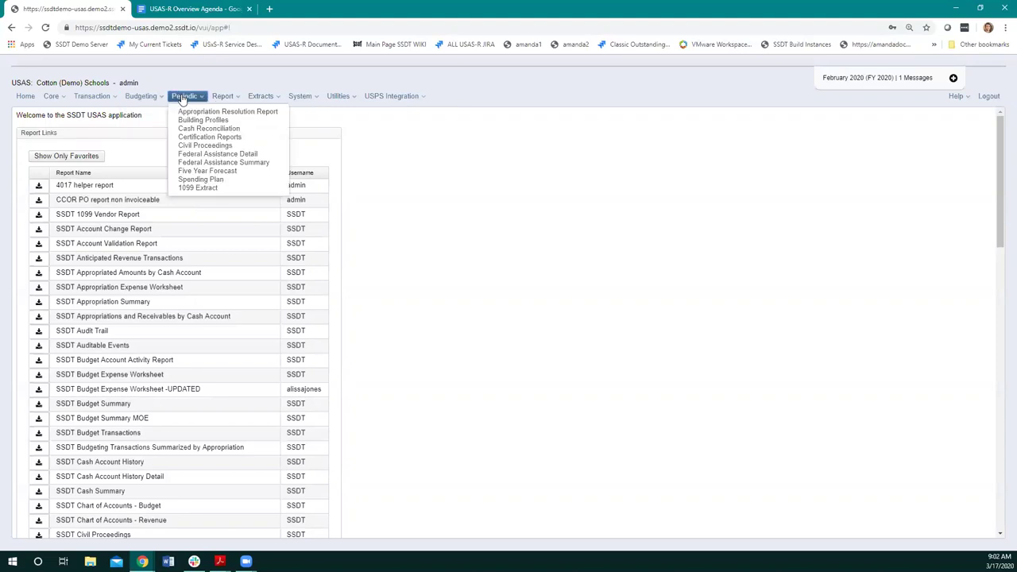
click(255, 98)
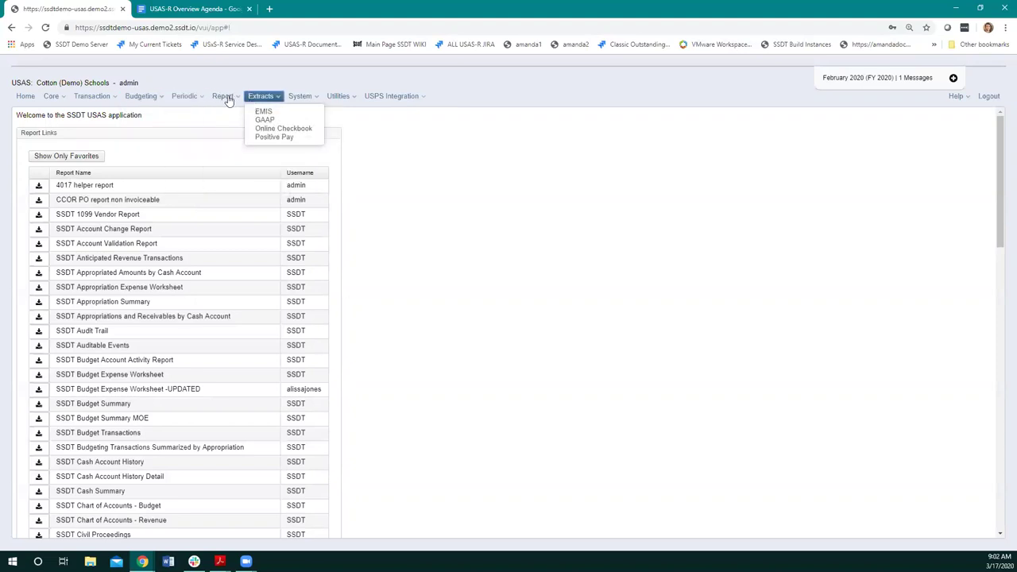
click(225, 98)
click(191, 96)
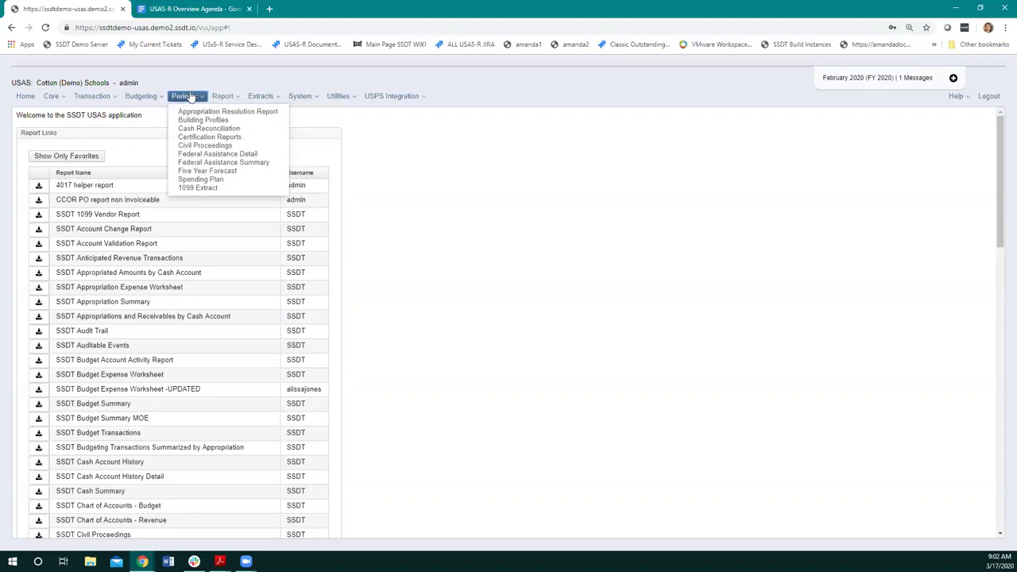
click(26, 96)
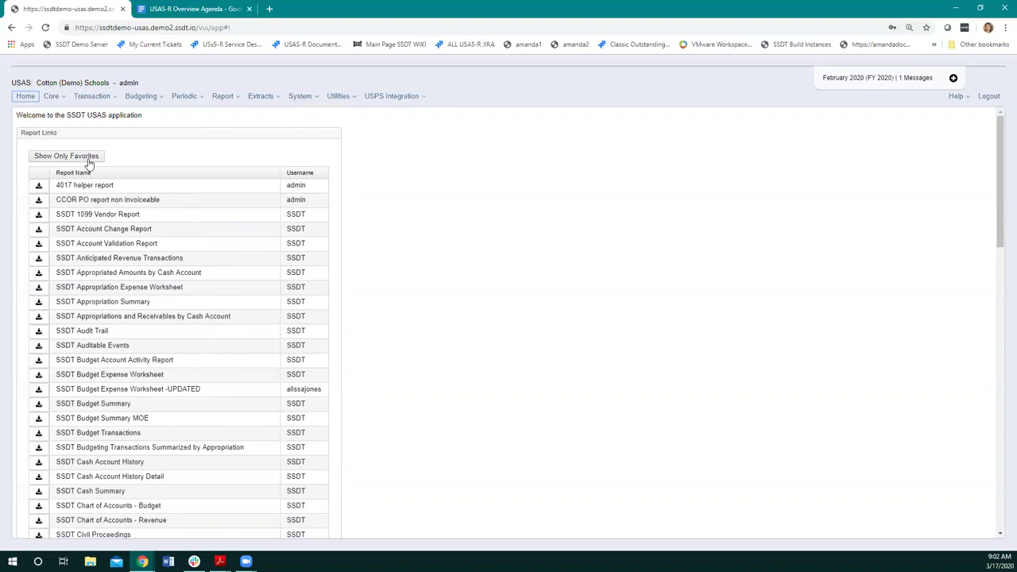
Show only the favorite report links on the home page, and restore the full list of reports
click(54, 160)
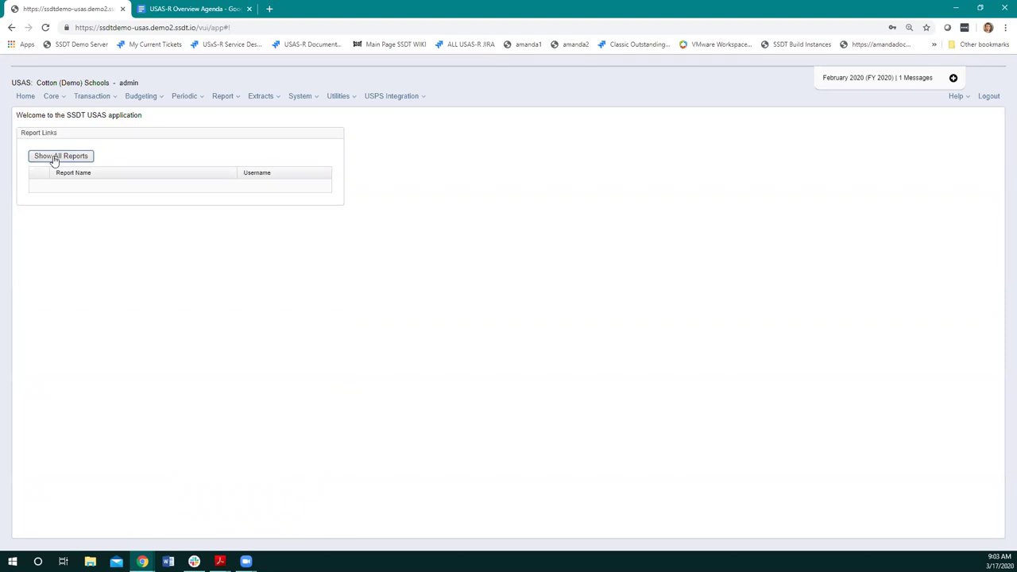
click(54, 160)
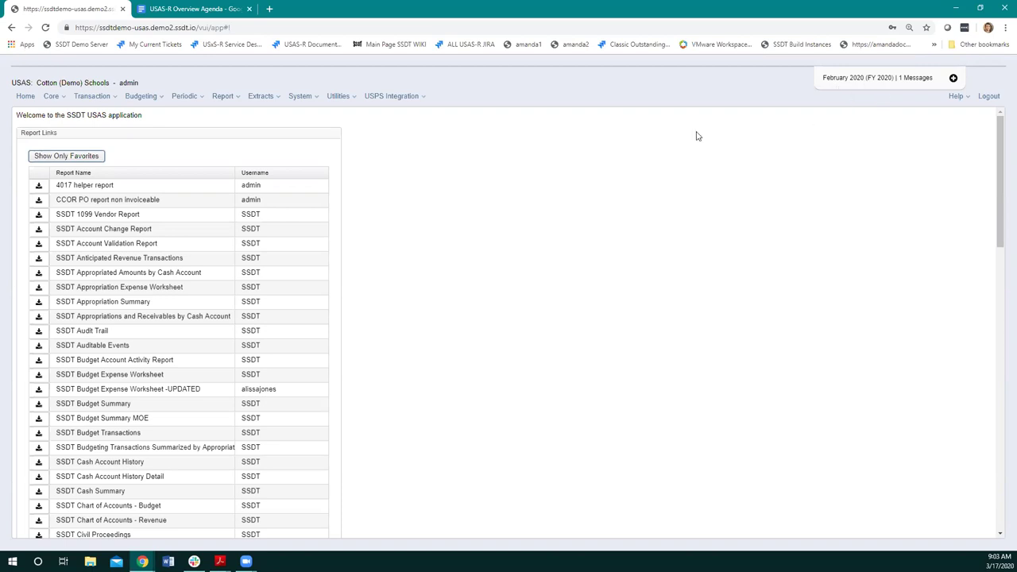
mouse_move(70, 103)
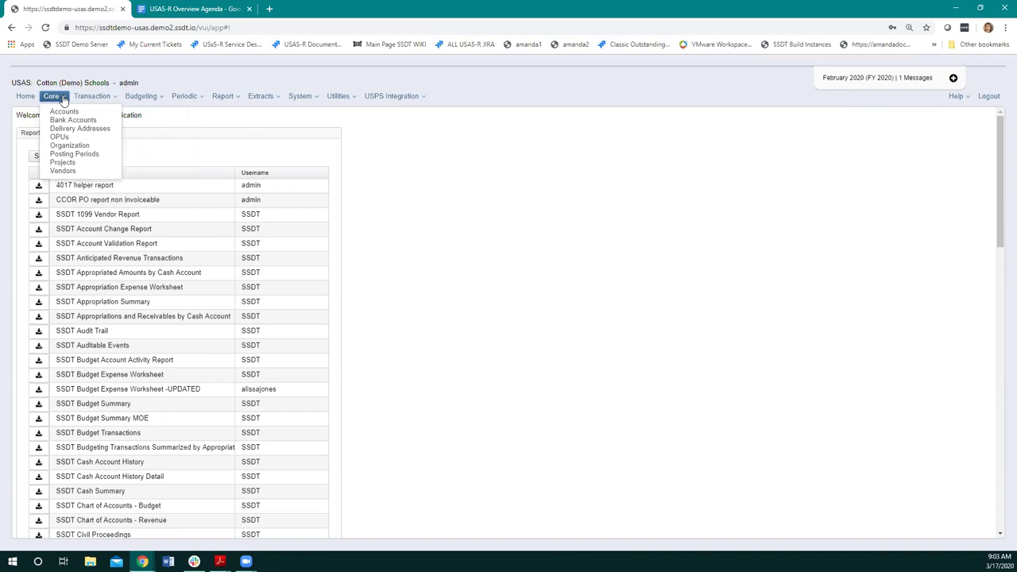
mouse_move(141, 96)
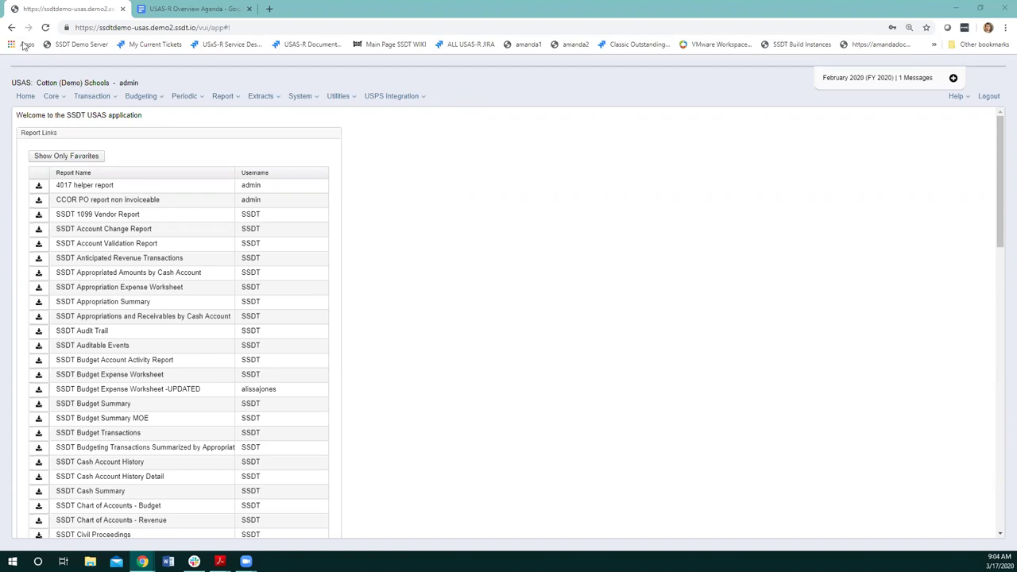
Open the core accounts, view the fund and cash account lists, and bring up the expenditure accounts
click(52, 98)
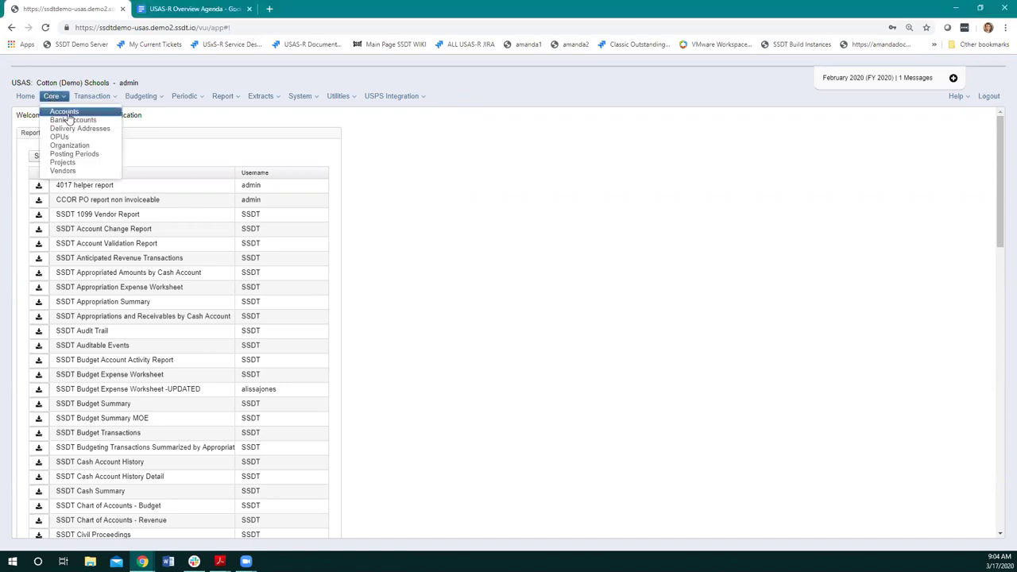
click(70, 113)
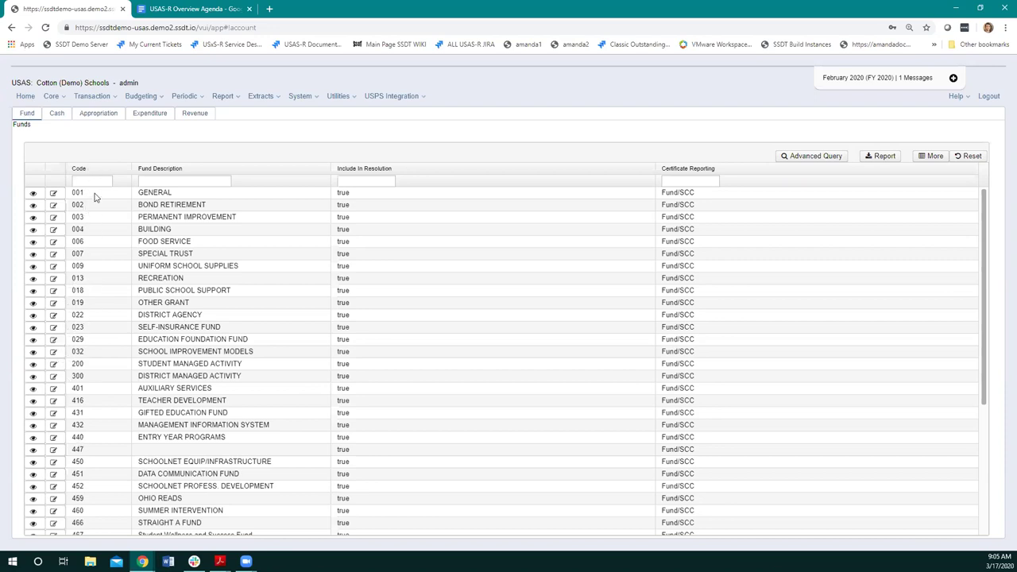
click(54, 118)
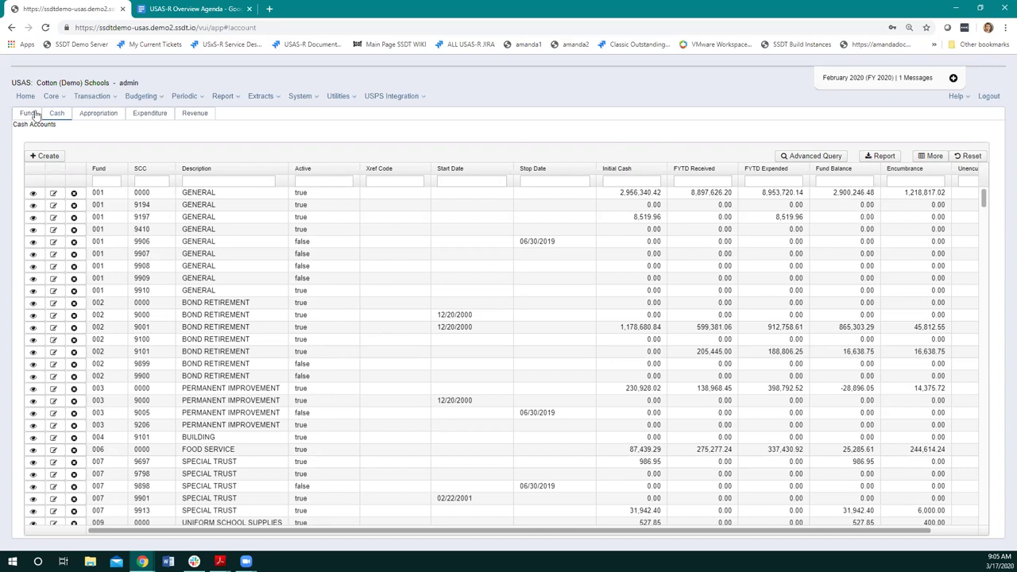
click(139, 117)
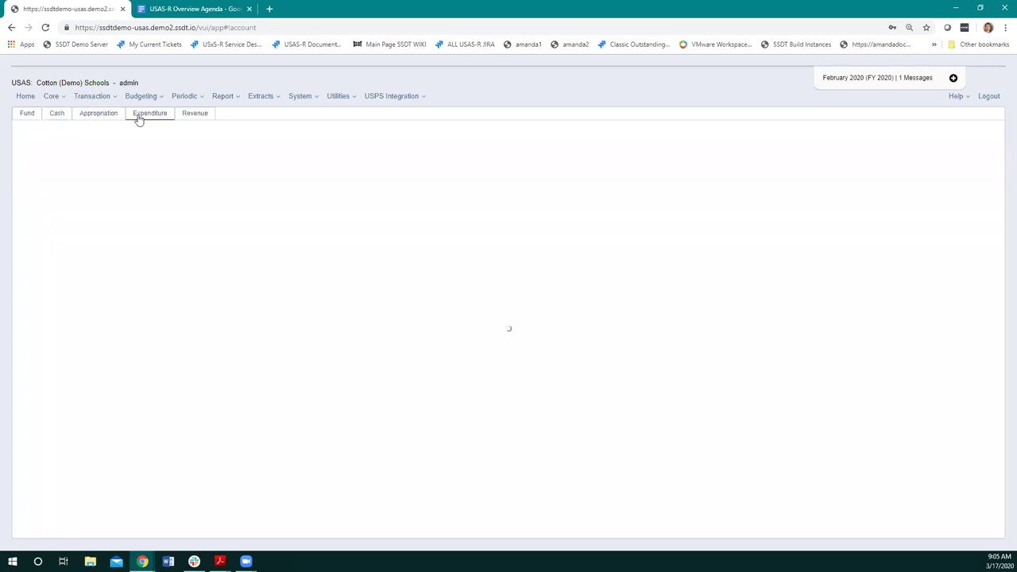
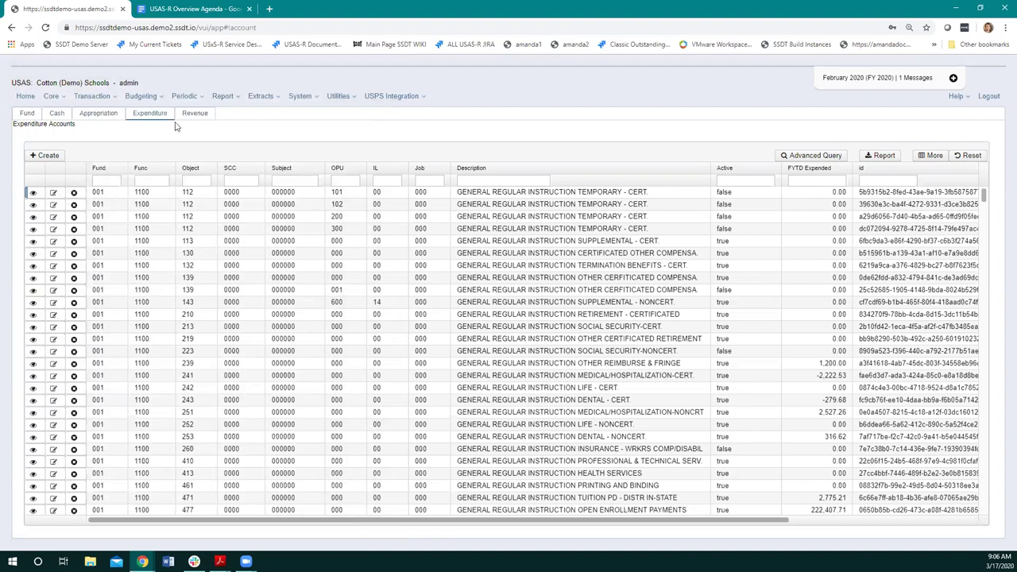
Filter the expenditure accounts to fund 006, function 3120 and object 570
click(107, 178)
click(113, 181)
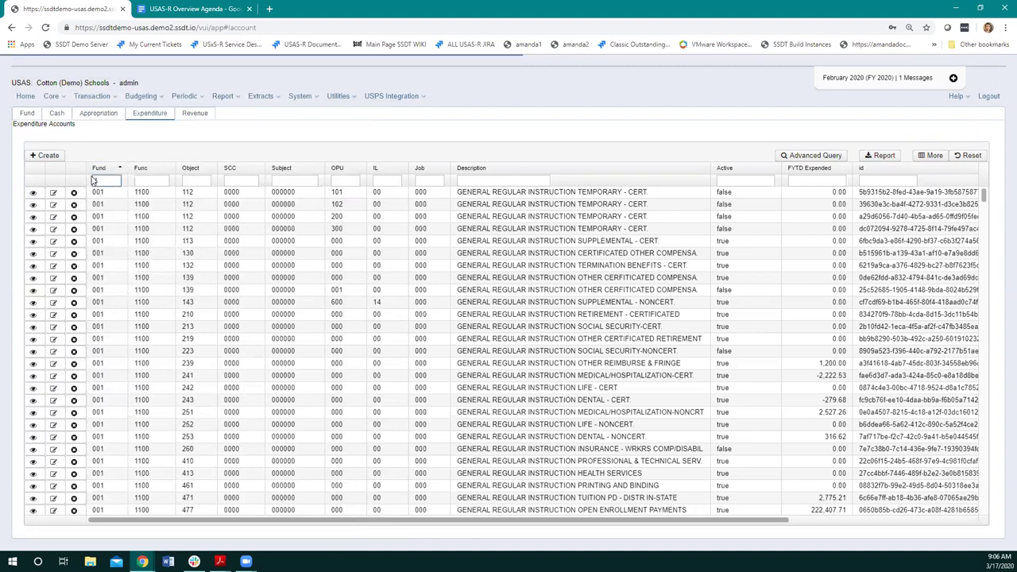
click(118, 180)
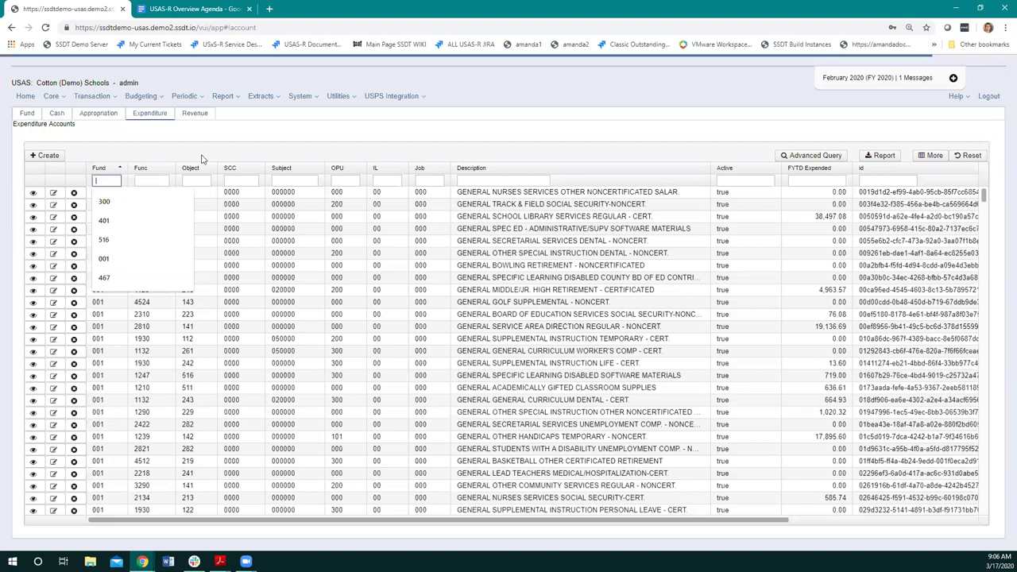
text(006)
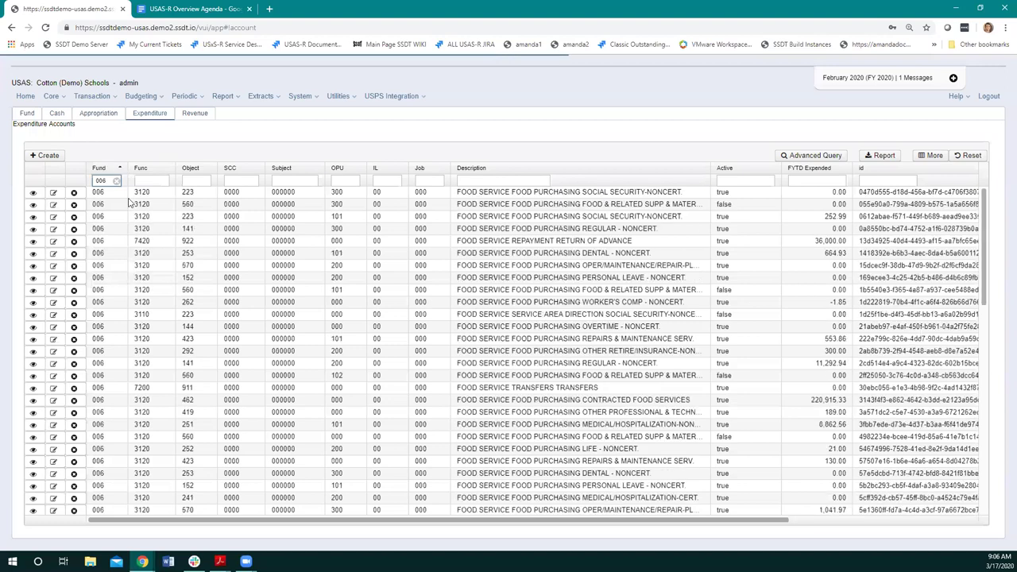
click(157, 178)
text(3120)
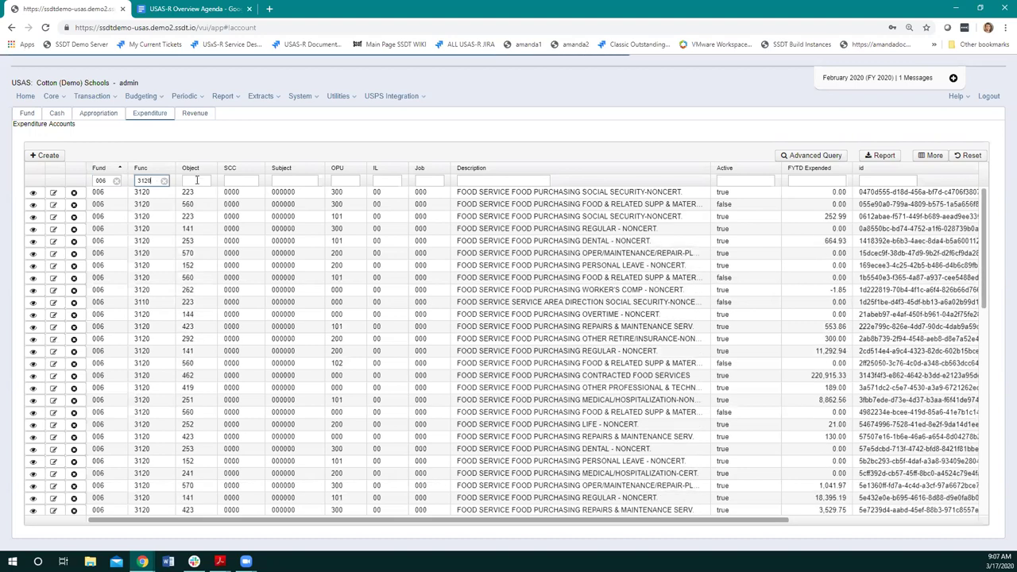
click(196, 180)
text(570)
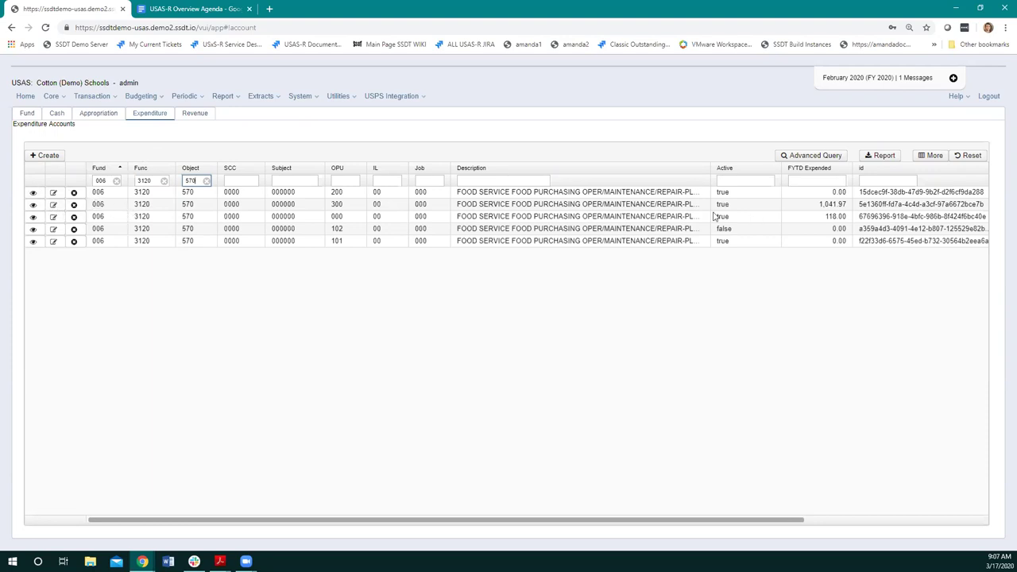
View the details of the filtered expenditure account with OPU 300, and close them
click(32, 206)
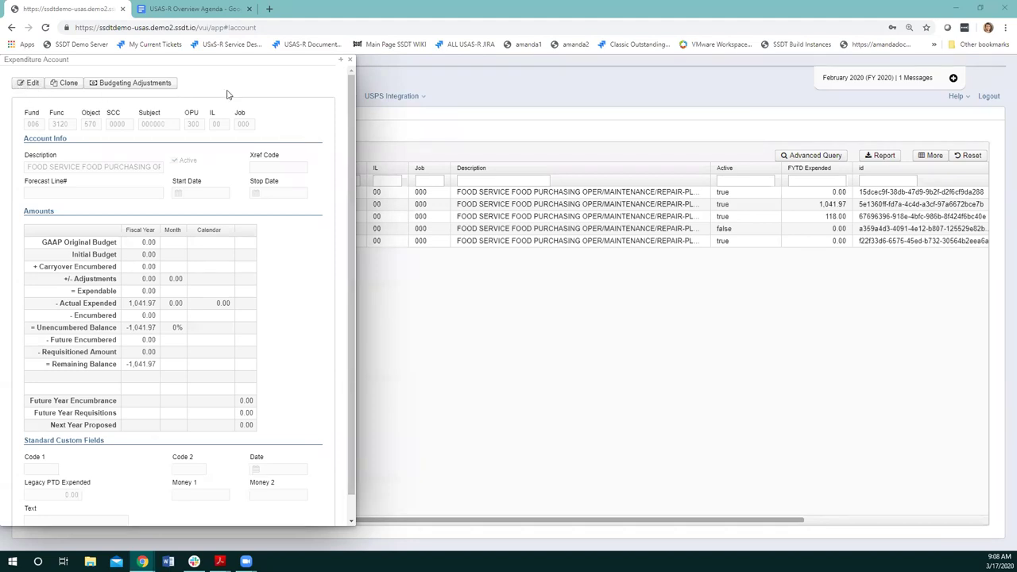
click(350, 61)
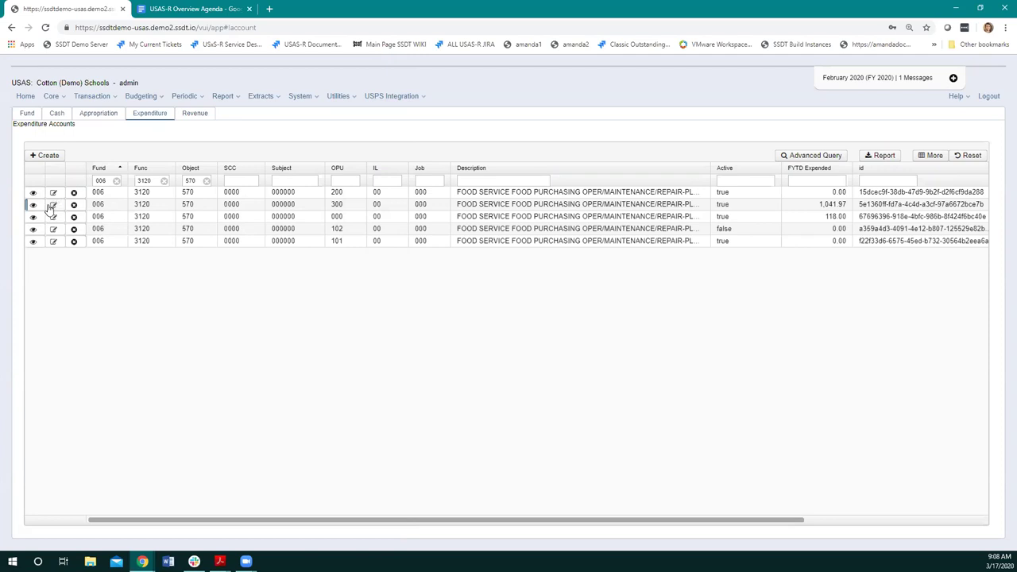
Edit the OPU 300 account, switching its Active status off and back on, and save it with its existing description
click(54, 206)
click(53, 206)
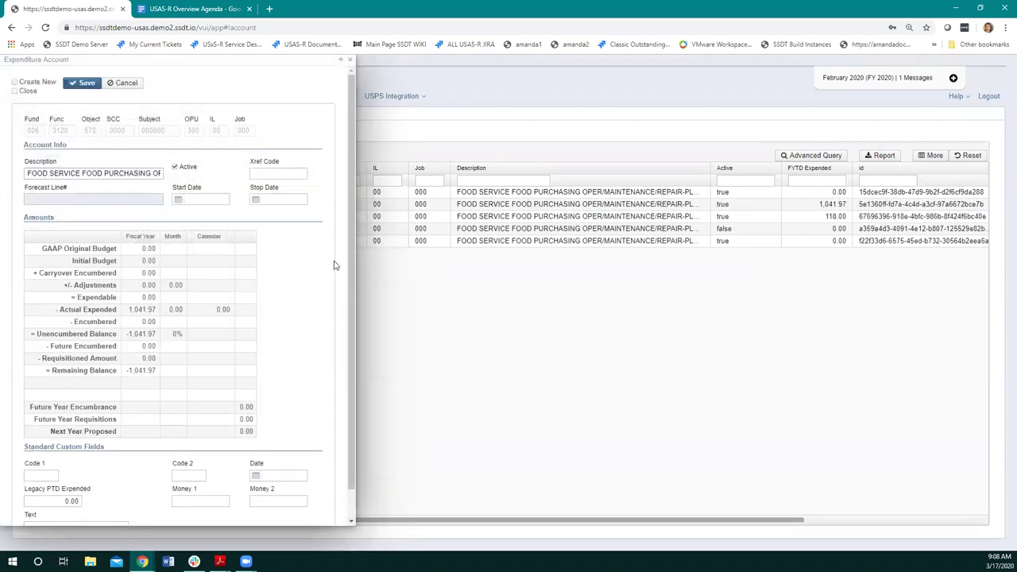
triple_click(44, 170)
drag(44, 170, 119, 175)
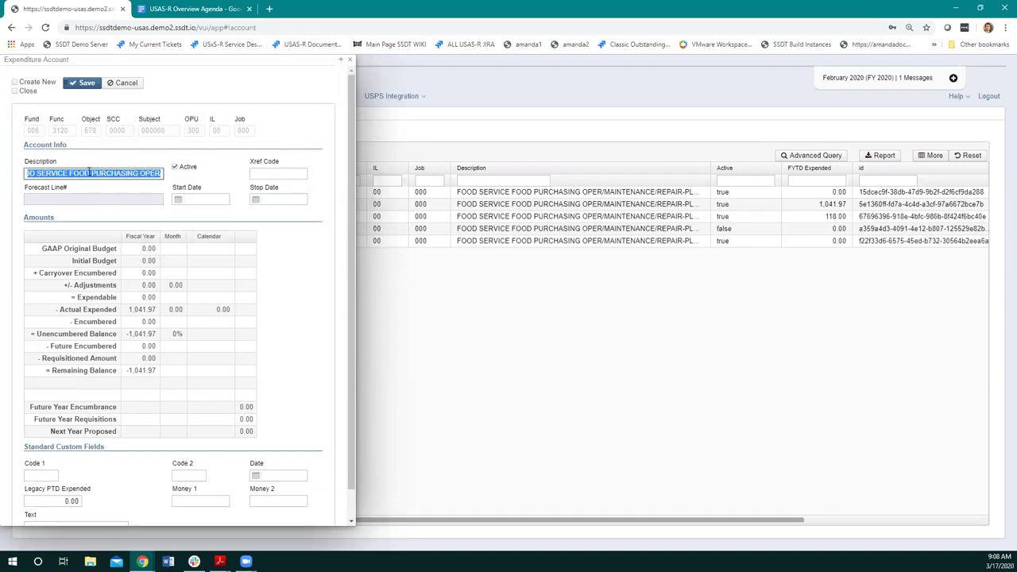
click(174, 169)
click(173, 167)
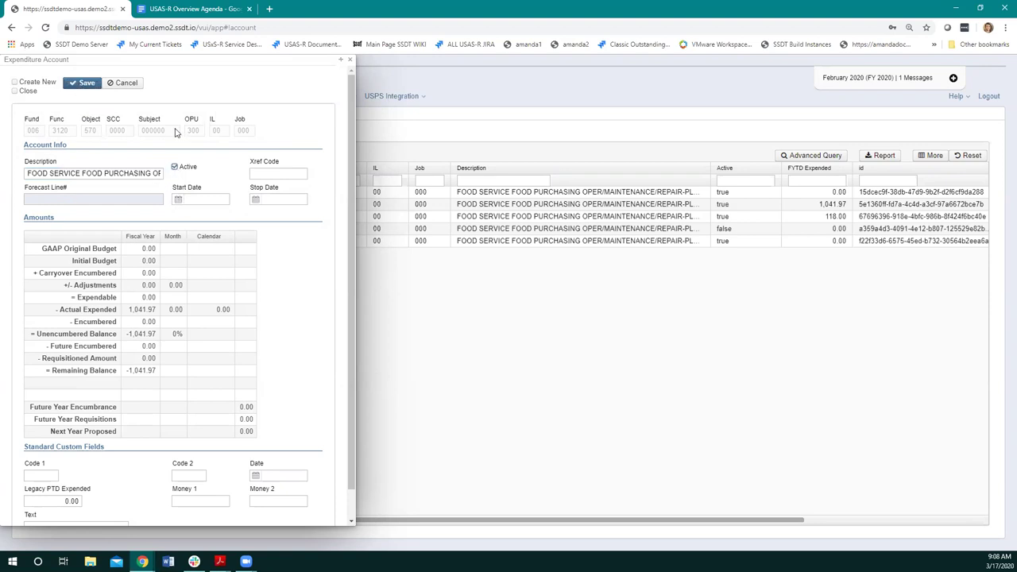
click(87, 83)
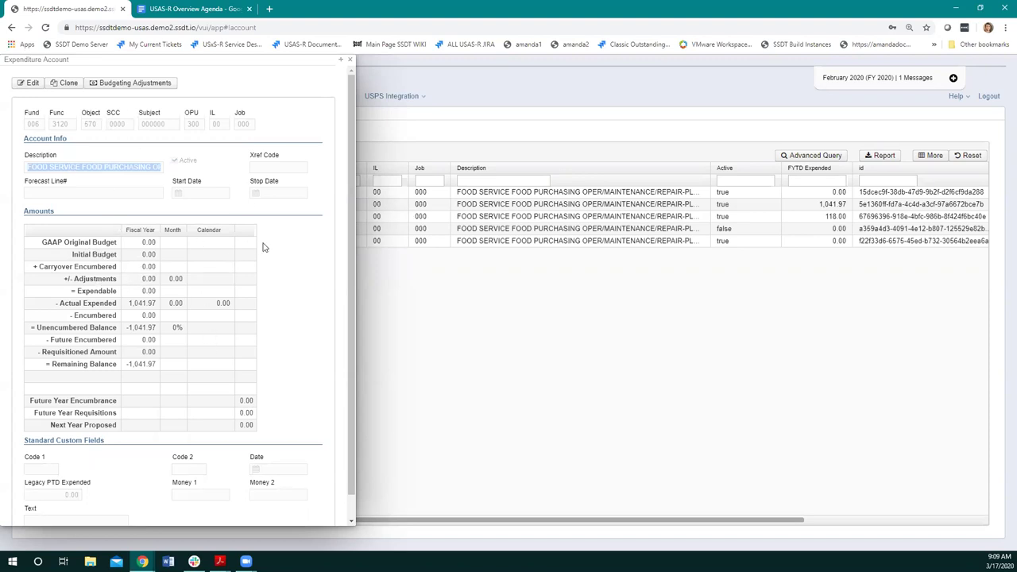
Try to clone the OPU 300 account with an IL code of 04, and discard the copy
click(62, 84)
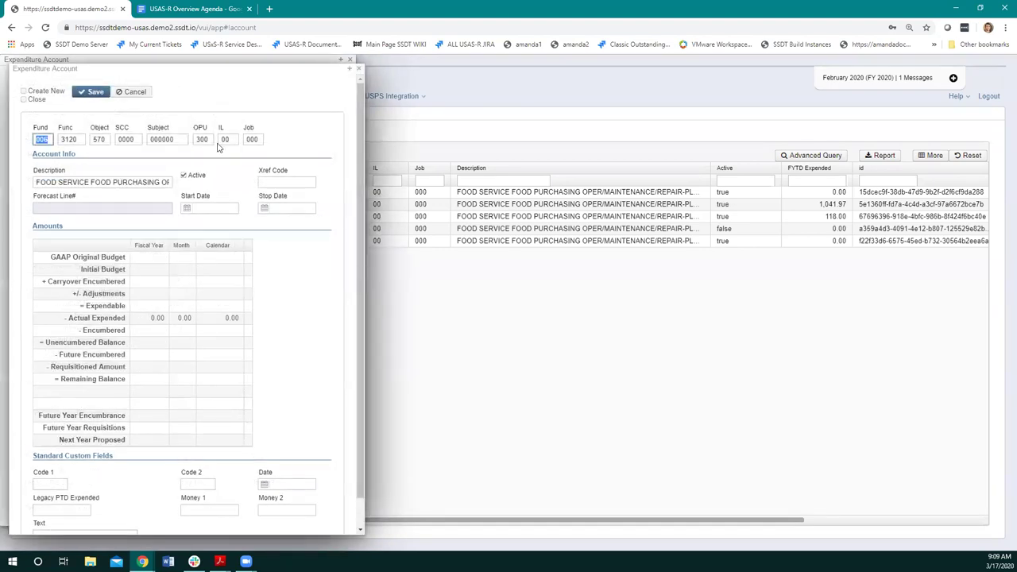
click(226, 140)
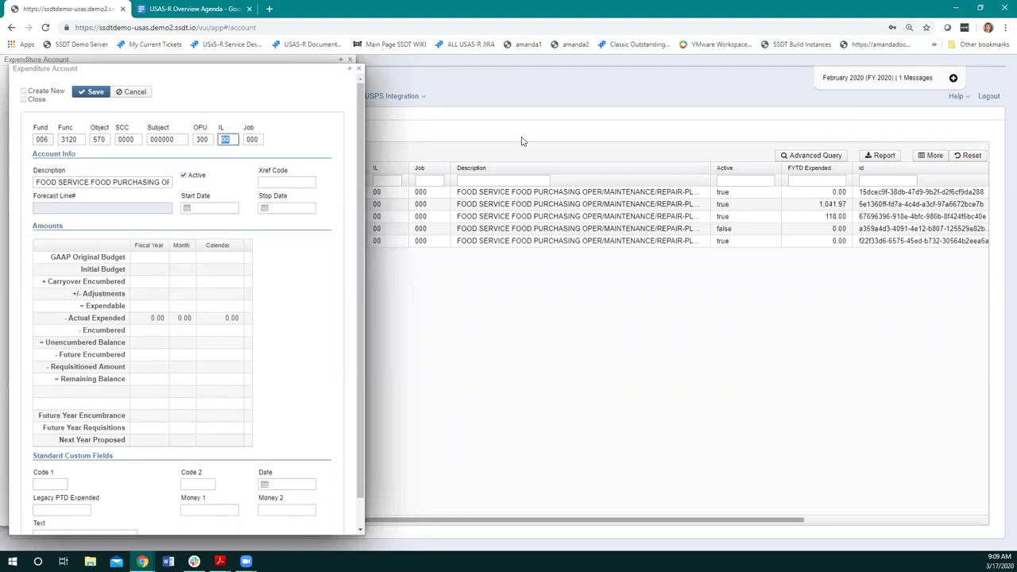
click(225, 138)
text(04)
click(141, 92)
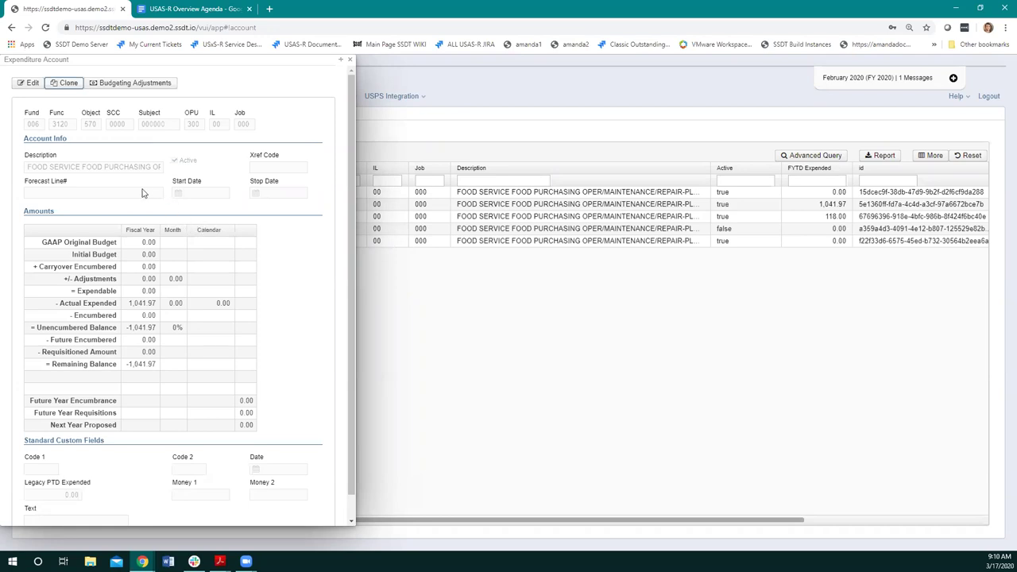
Start a new budgeting adjustment for the OPU 300 account and set its date to 2/17/20
click(103, 86)
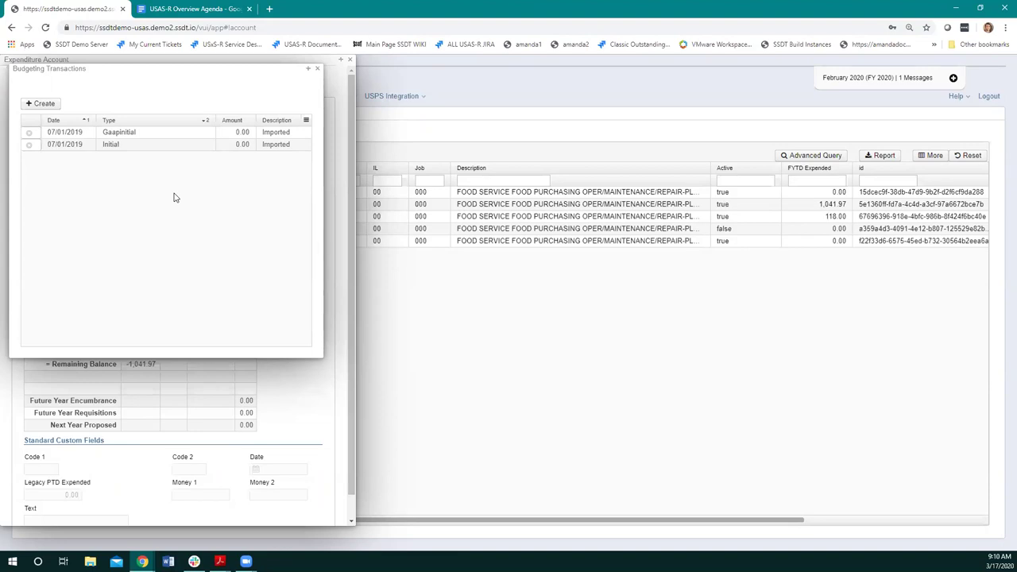
click(41, 104)
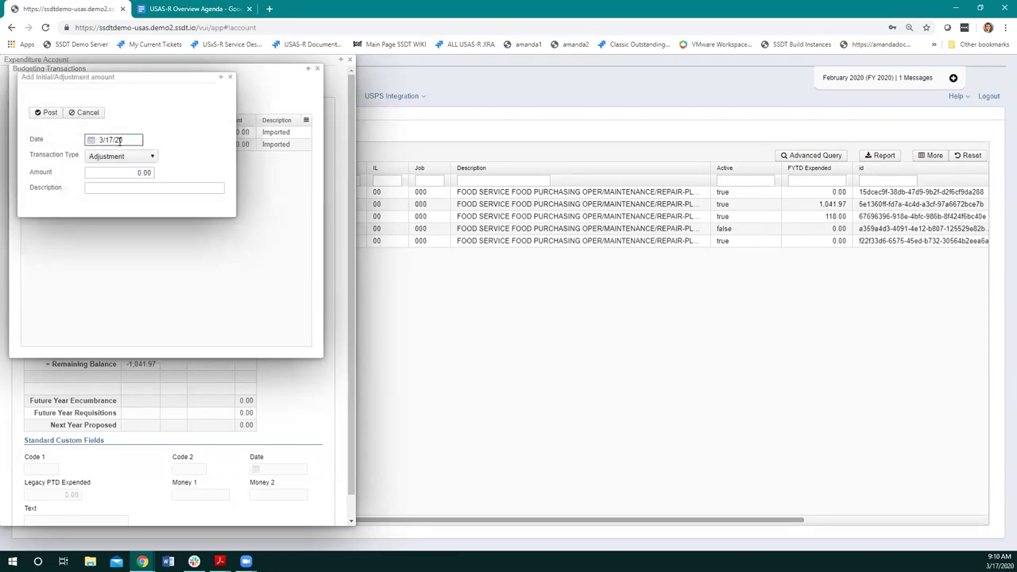
drag(71, 77, 133, 102)
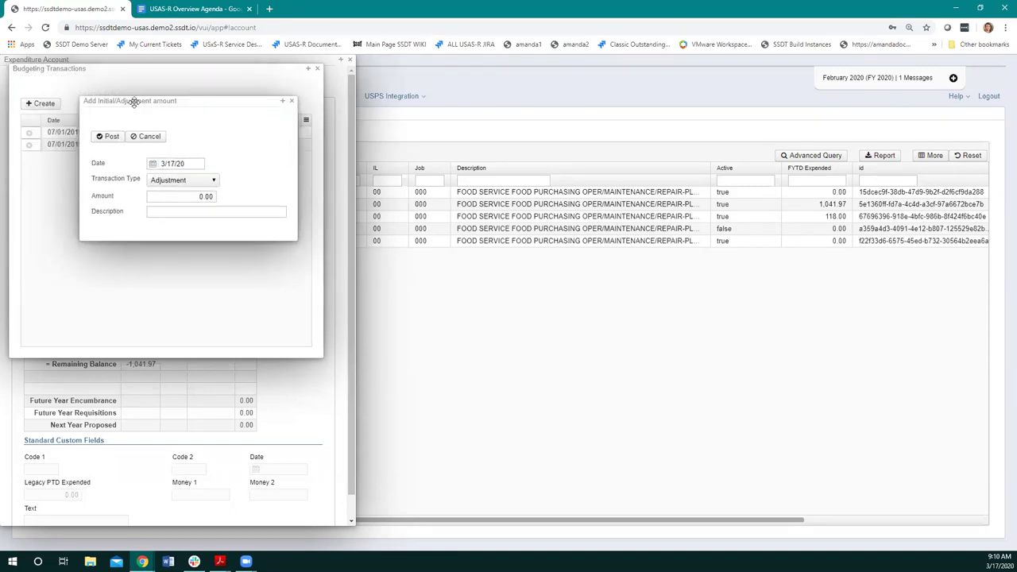
click(164, 164)
key(BackSpace)
text(2)
Give the adjustment an amount of 2,000.00 and the description Adjustment, post it, and close the account's budgeting transactions
click(191, 198)
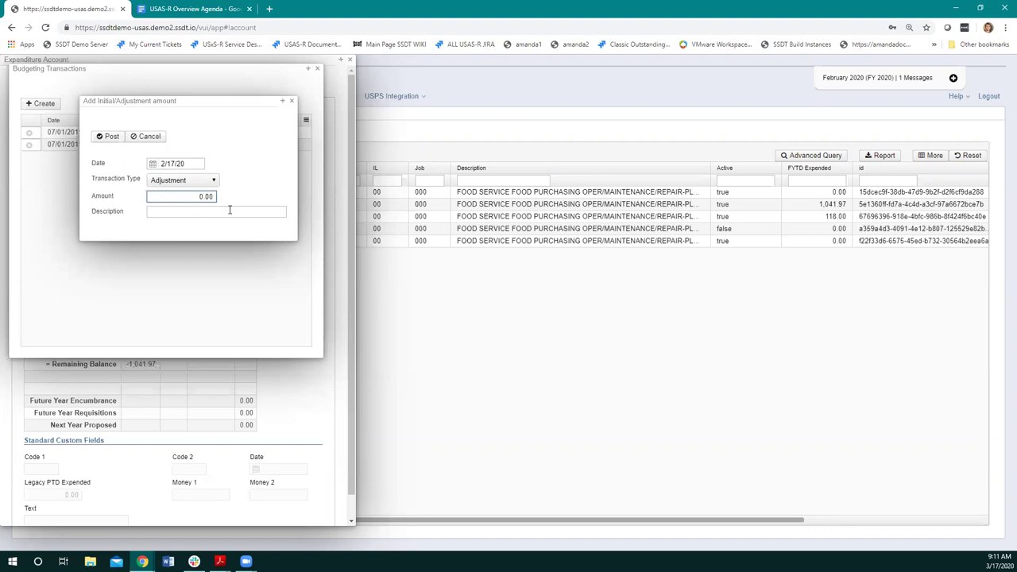
text(00)
click(269, 214)
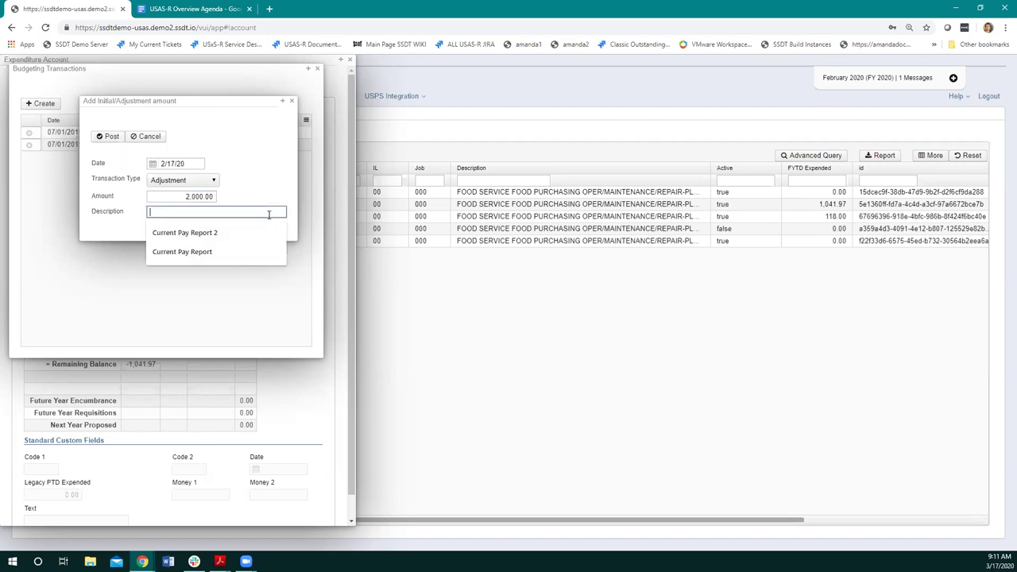
text(Admust)
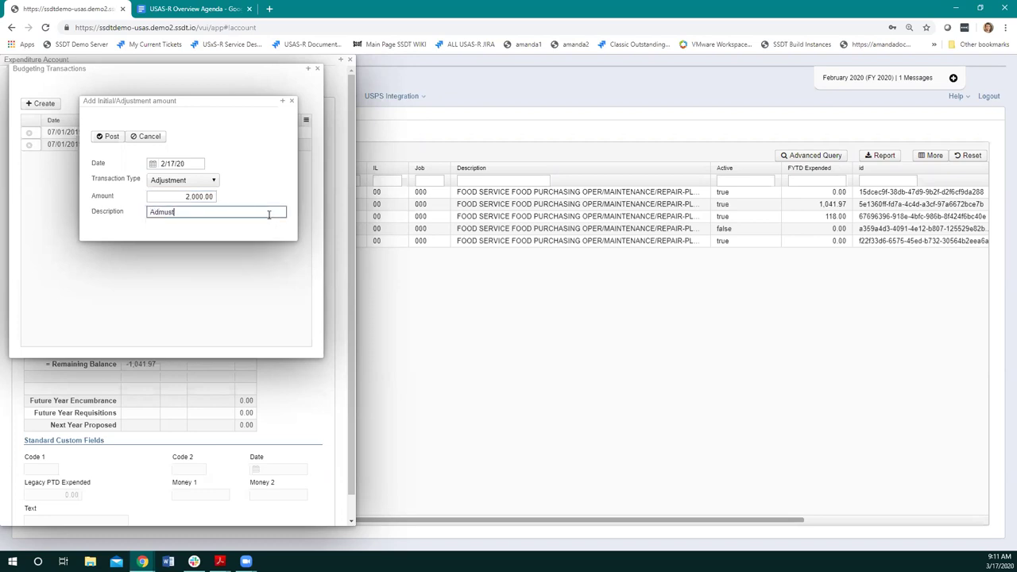
key(BackSpace)
key(BackSpace)
text(justment)
click(110, 141)
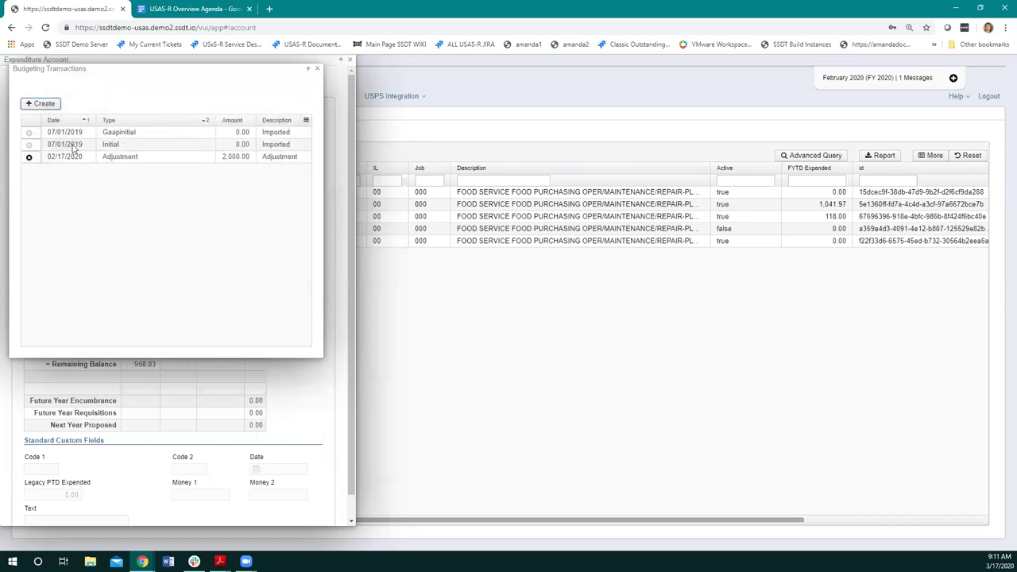
click(317, 68)
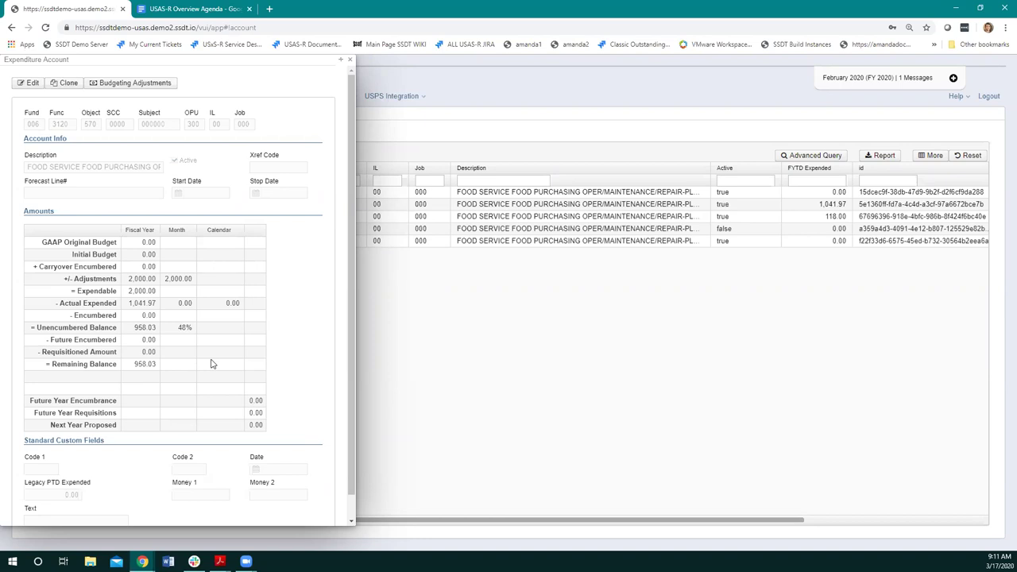
click(201, 27)
drag(200, 27, 72, 33)
key(ctrl+c)
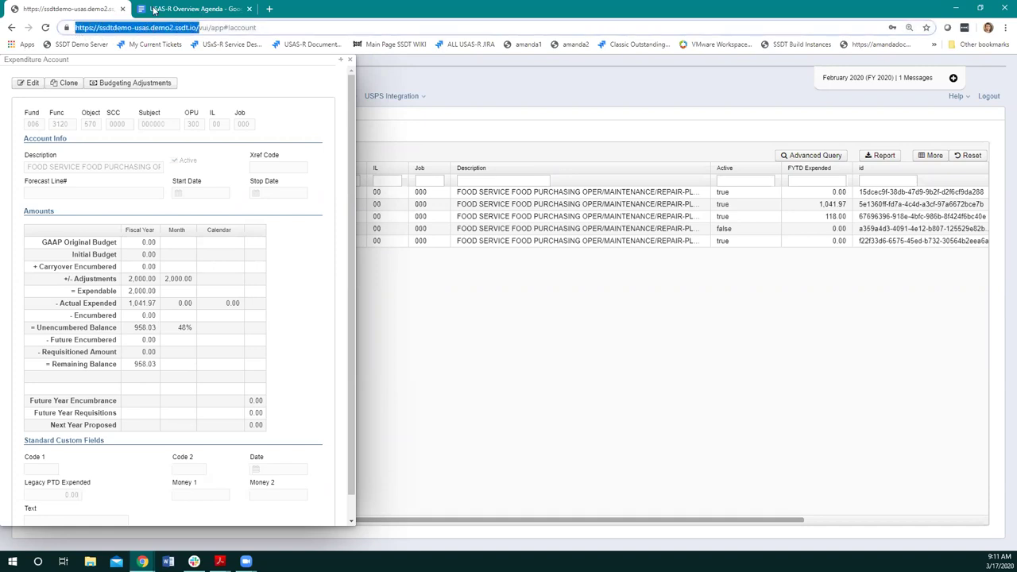
click(269, 9)
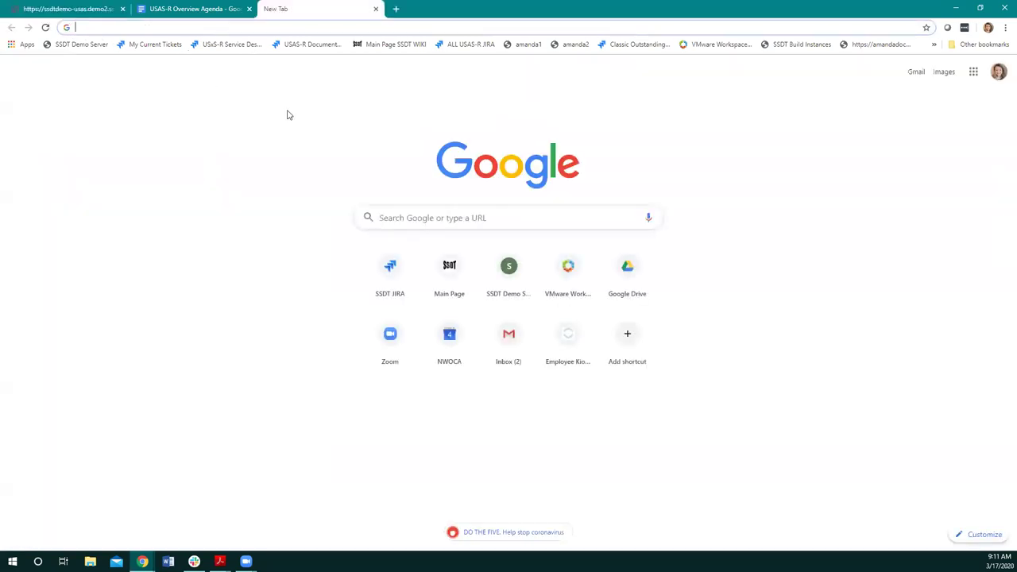
key(ctrl+v)
key(Return)
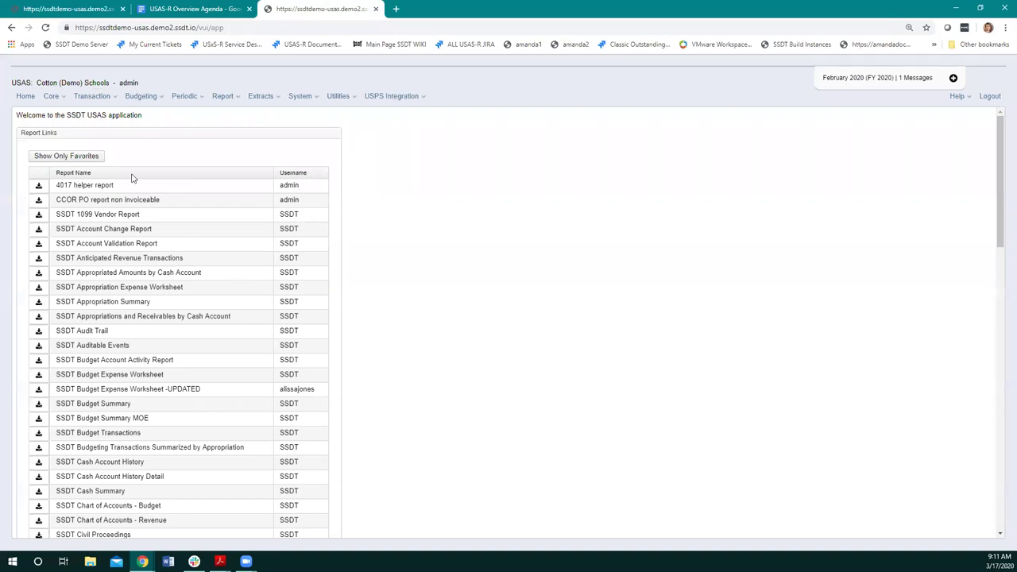
click(70, 11)
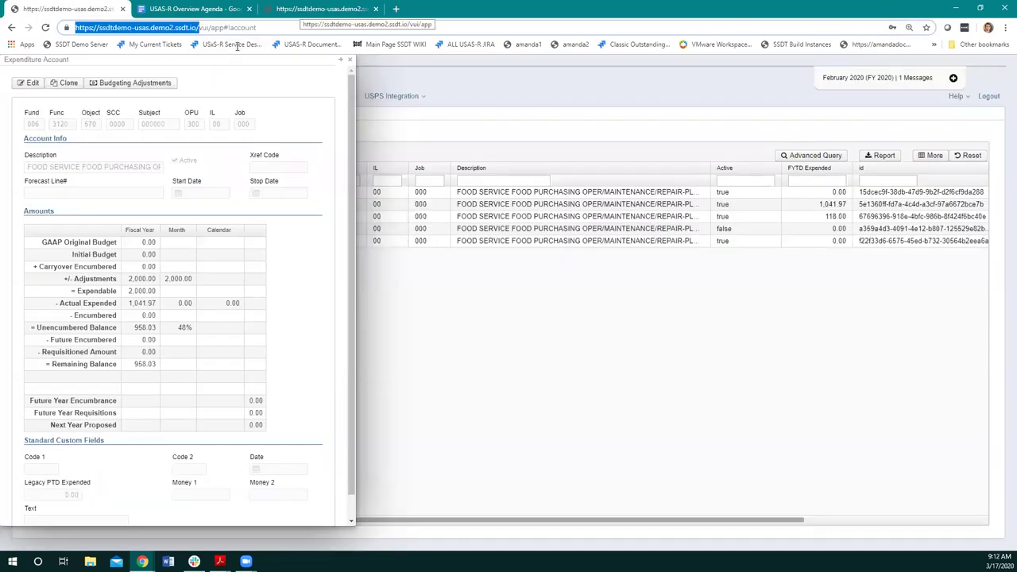
click(322, 9)
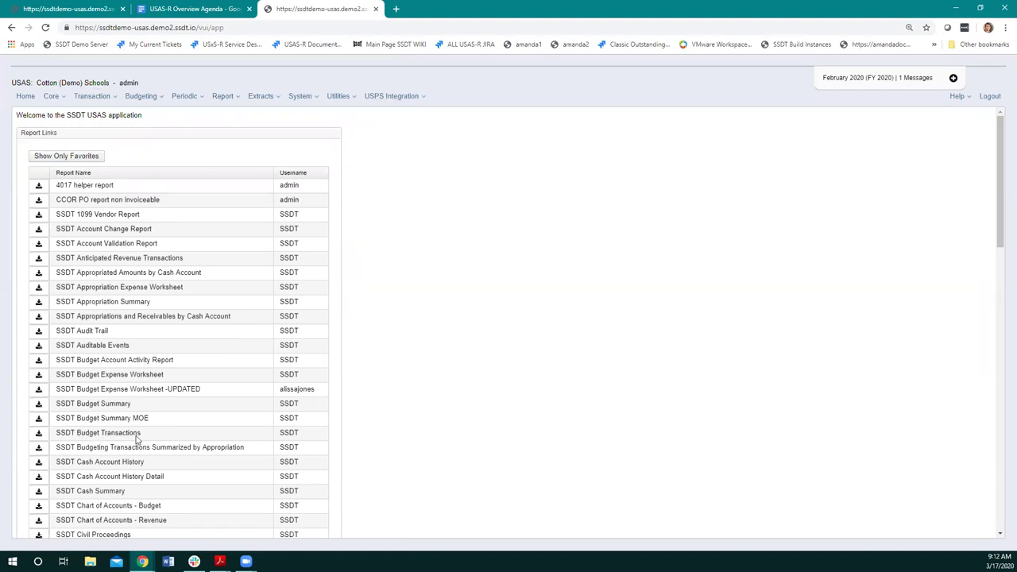
Generate the SSDT Budget Transactions report as a PDF with start date p and end date d, and return to the expenditure account
click(38, 433)
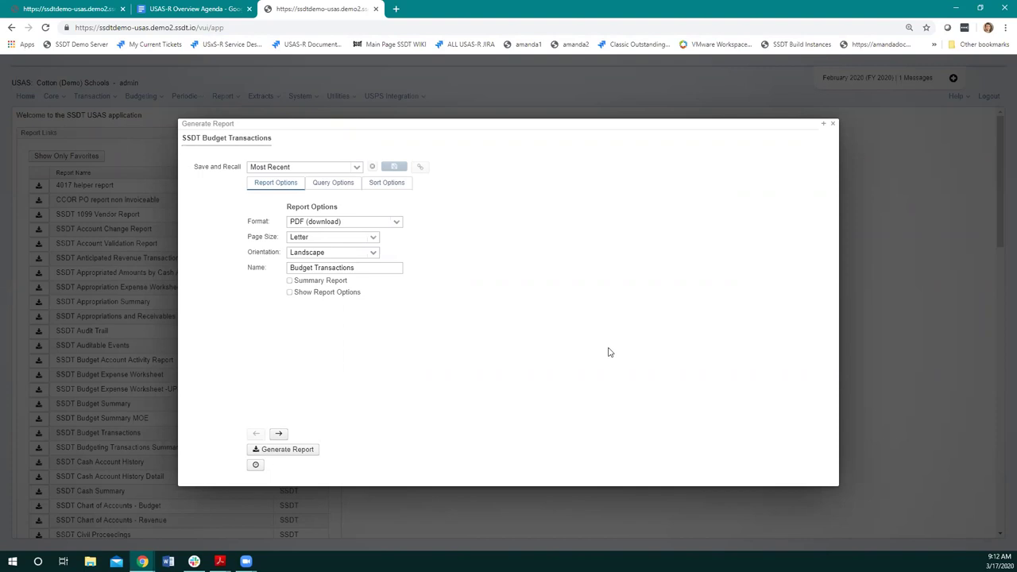
click(324, 184)
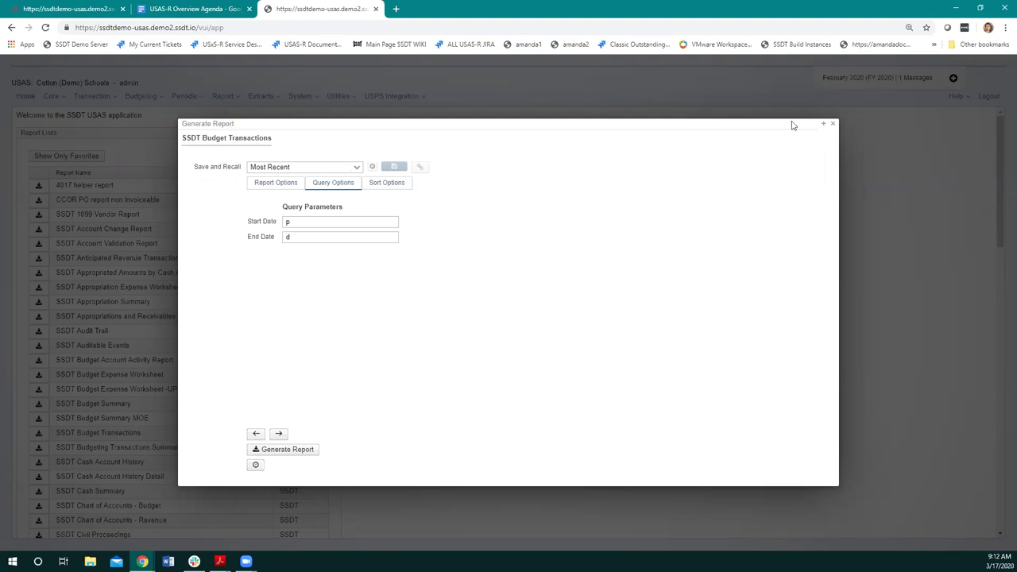
click(284, 450)
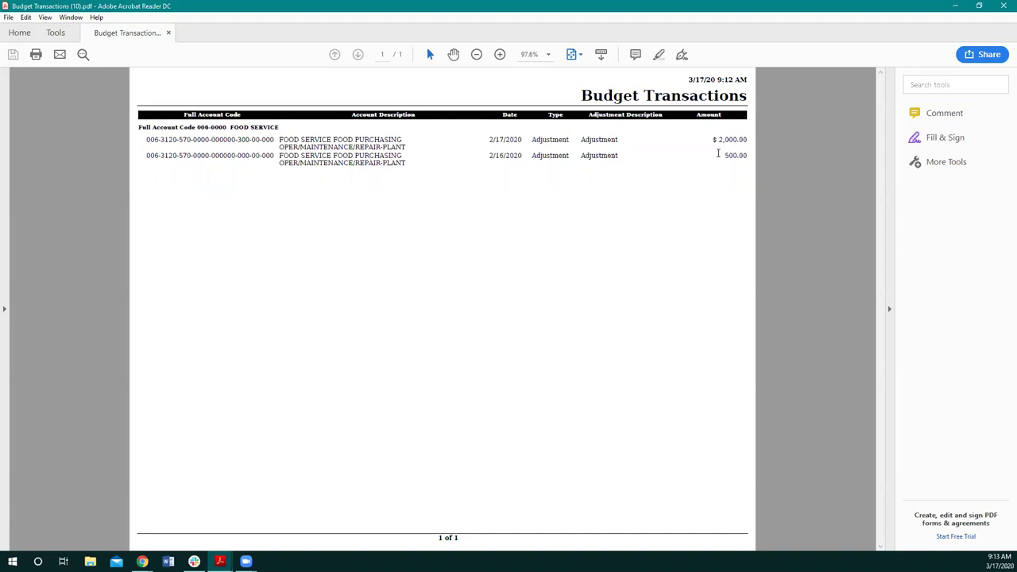
click(958, 9)
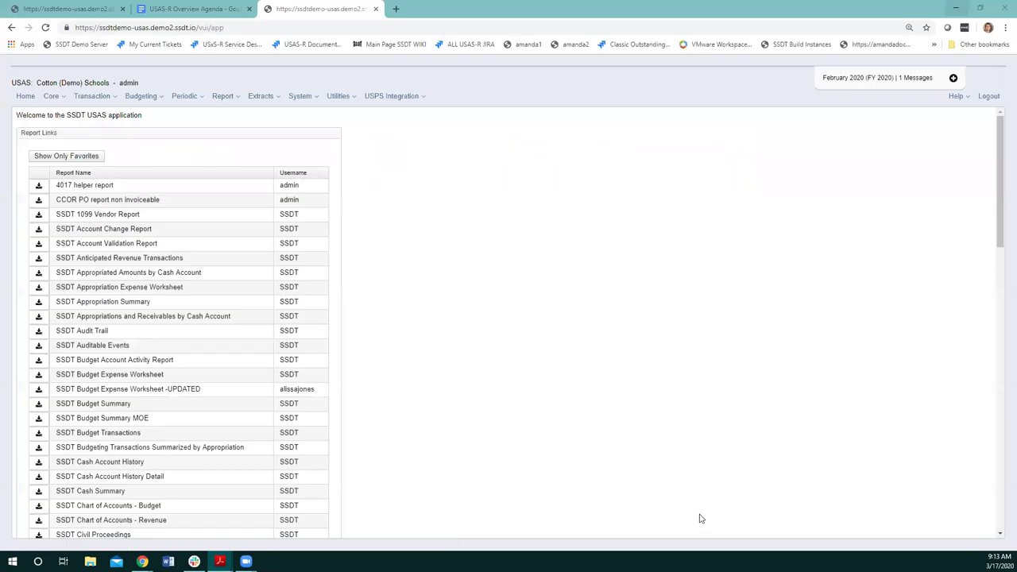
click(79, 11)
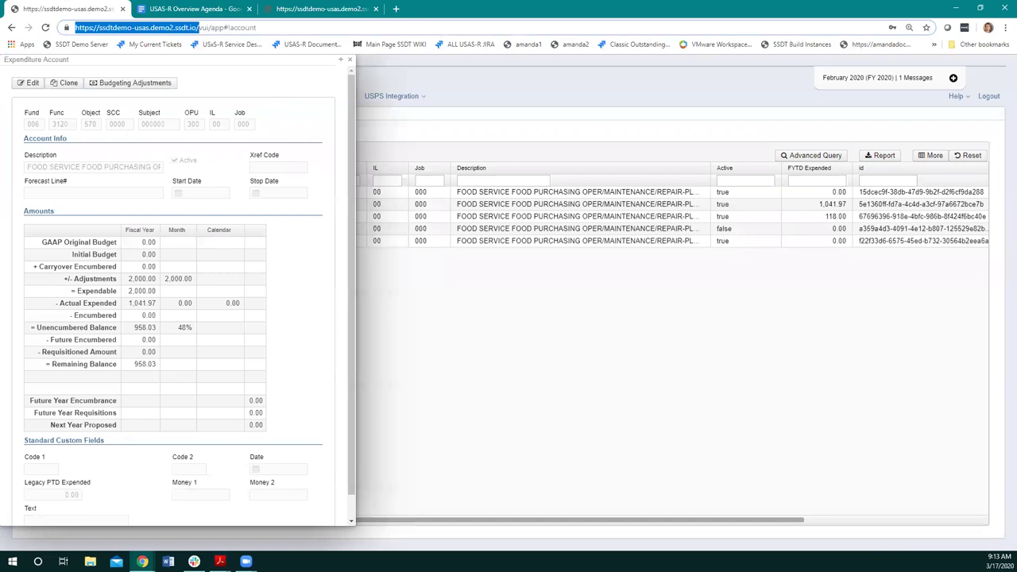
click(220, 562)
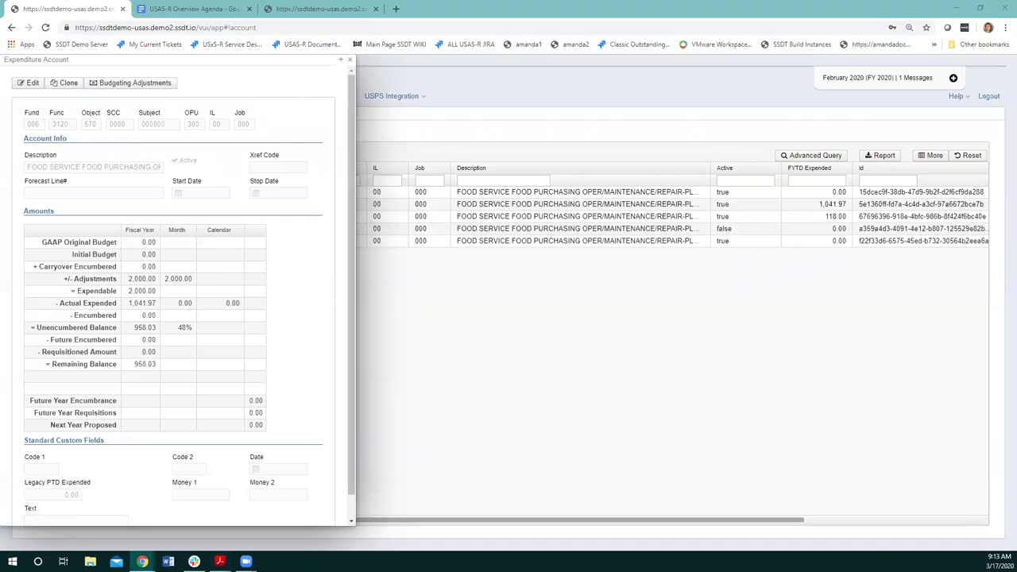
Close the expenditure account's details, and start deleting the OPU 300 account but dismiss the confirmation
click(341, 63)
click(341, 63)
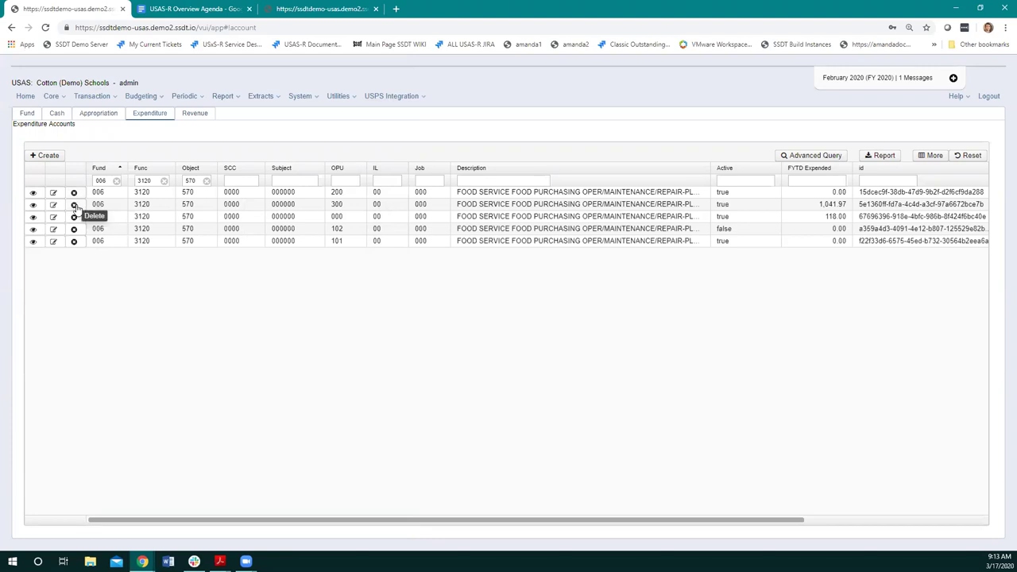
click(74, 204)
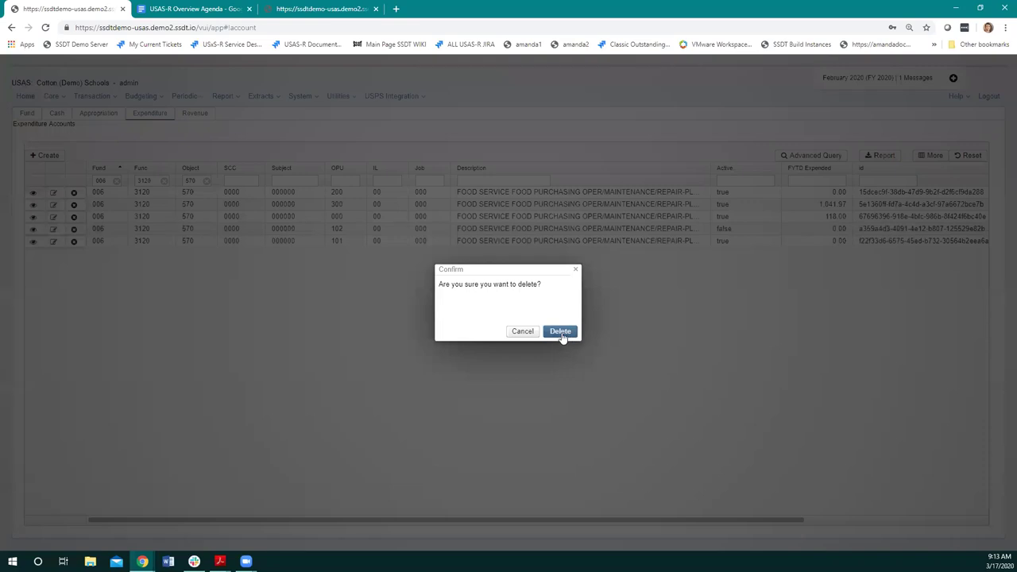
click(575, 269)
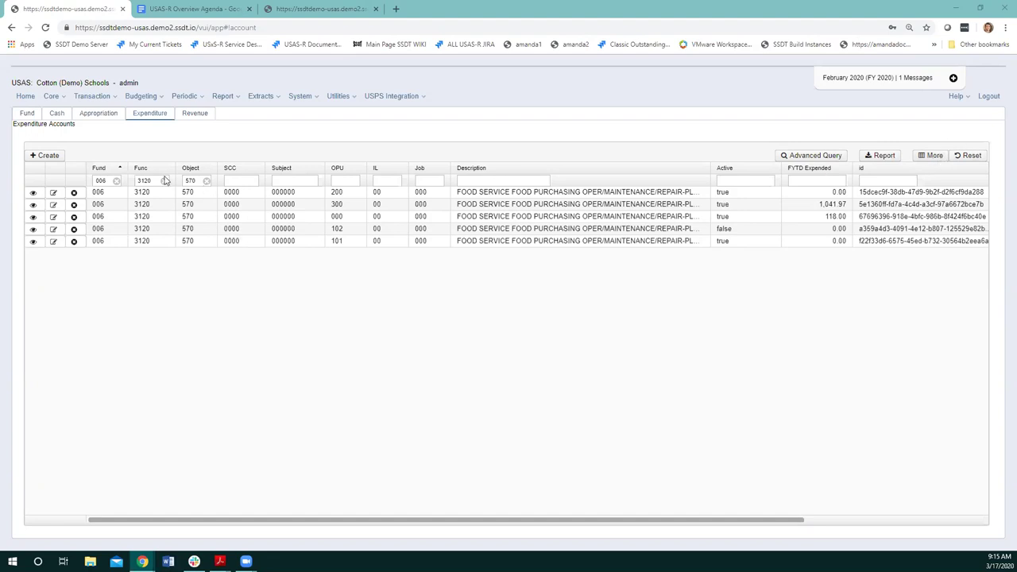
Remove the id column from the expenditure grid and add the Forecast Line# column from the ODE Line Number group
click(929, 156)
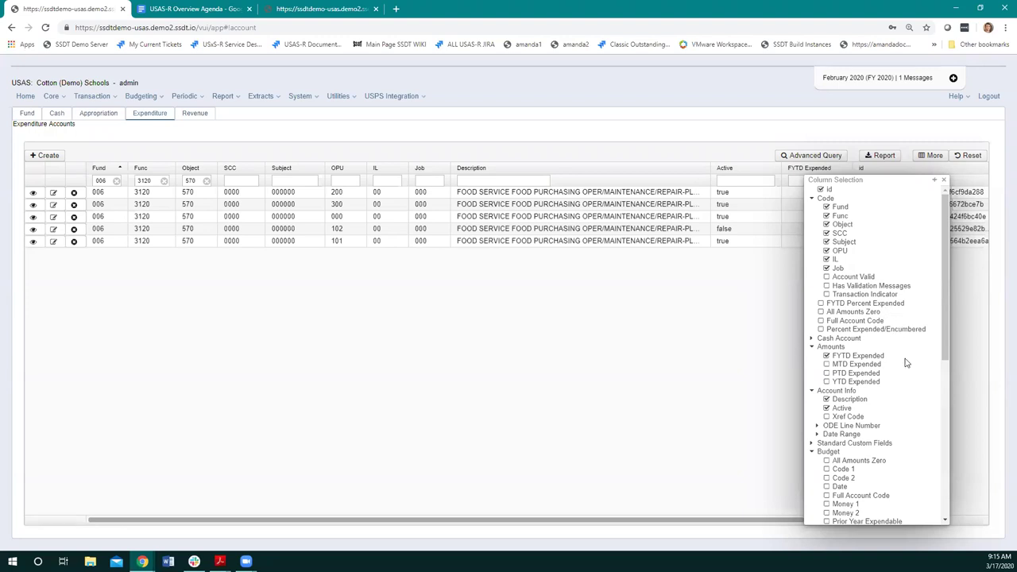
click(821, 190)
scroll(915, 299, down, 1)
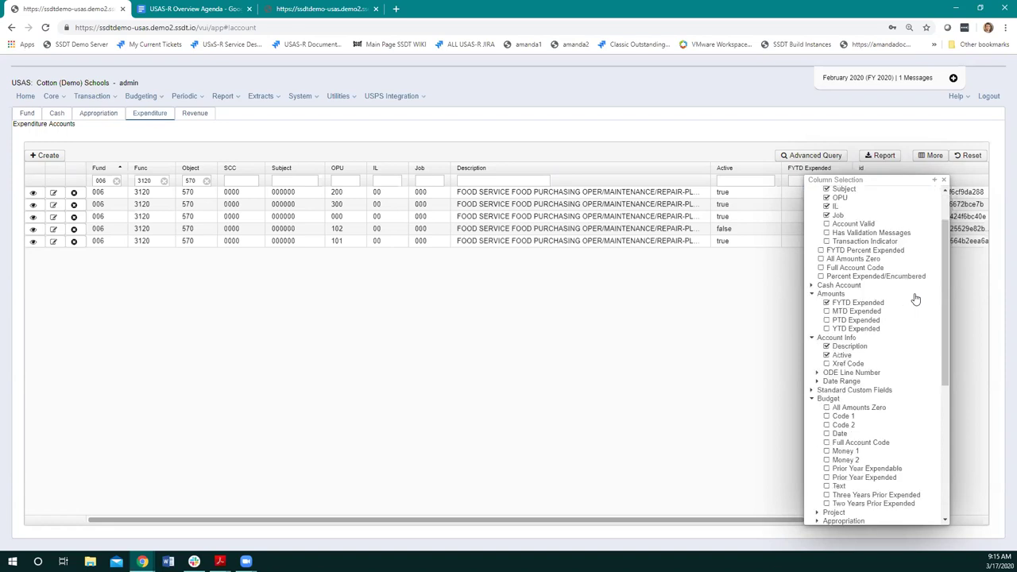
scroll(915, 299, down, 1)
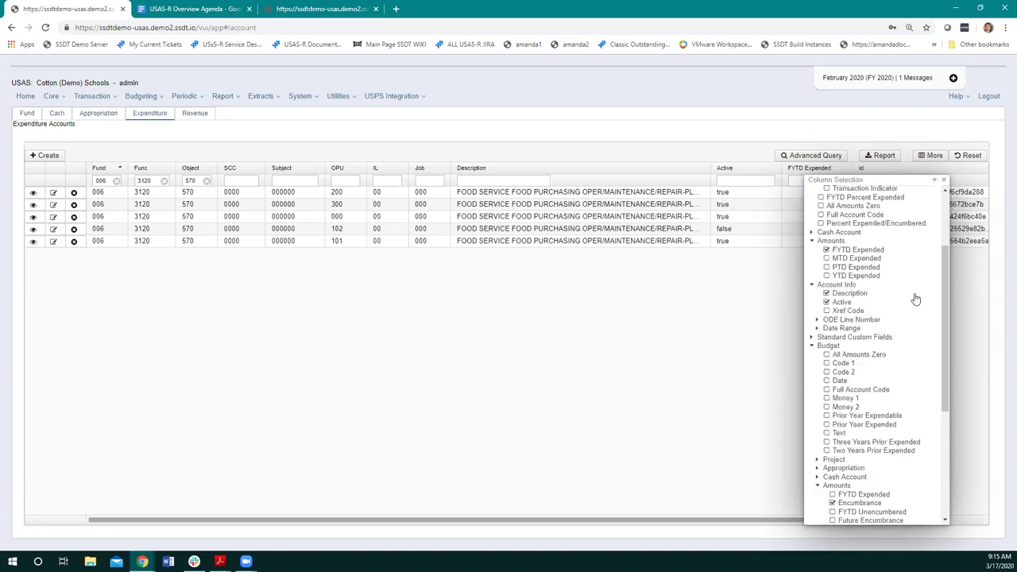
click(817, 320)
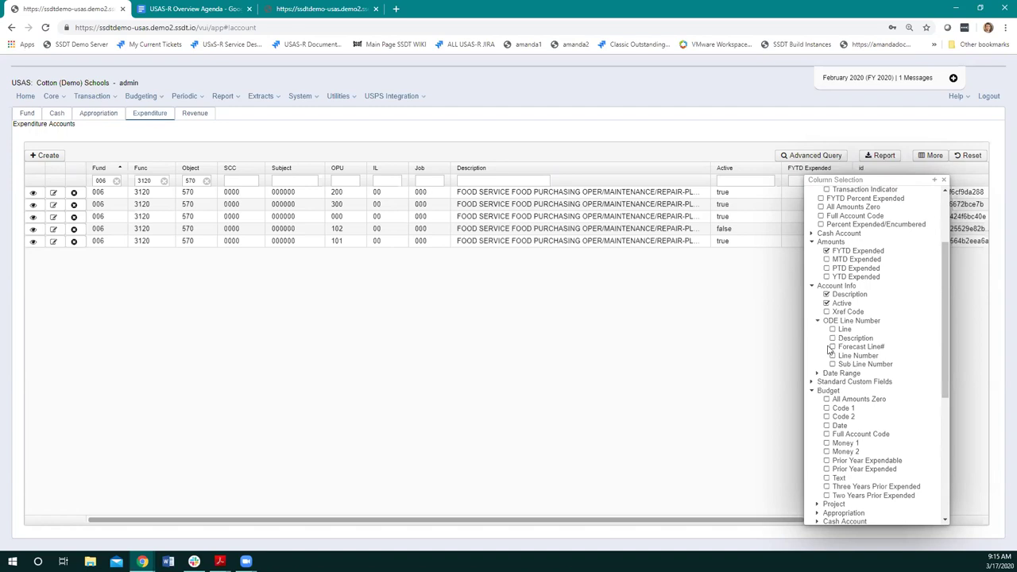
click(831, 347)
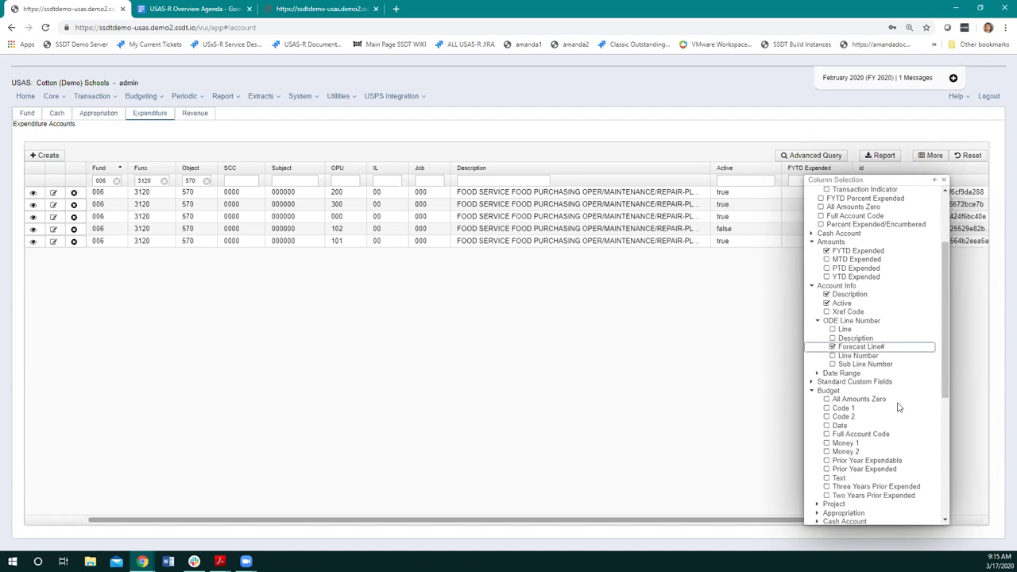
click(941, 182)
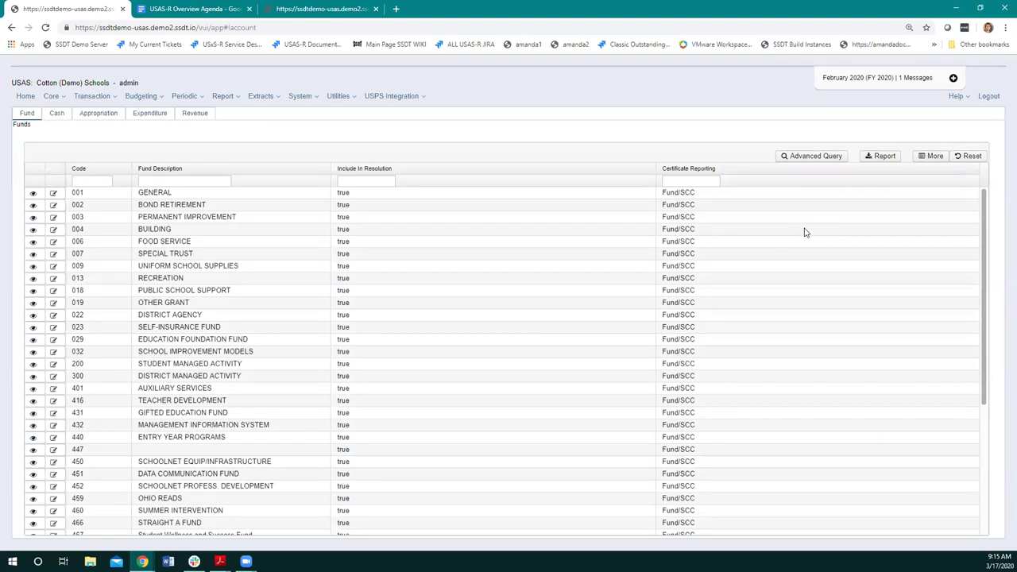
Reopen the expenditure accounts and move the Forecast Line# column between Description and Active
click(152, 120)
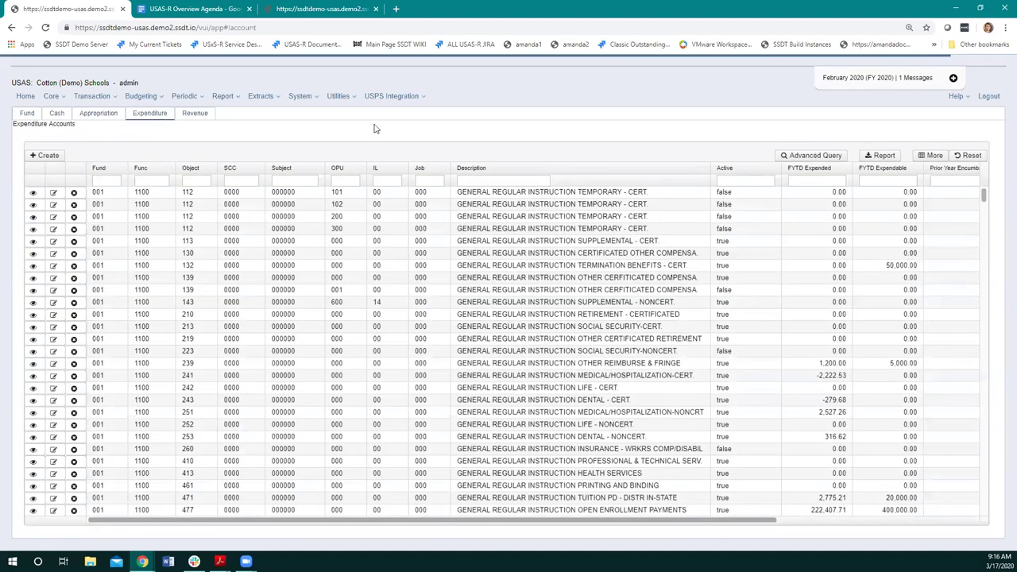
drag(670, 525, 862, 525)
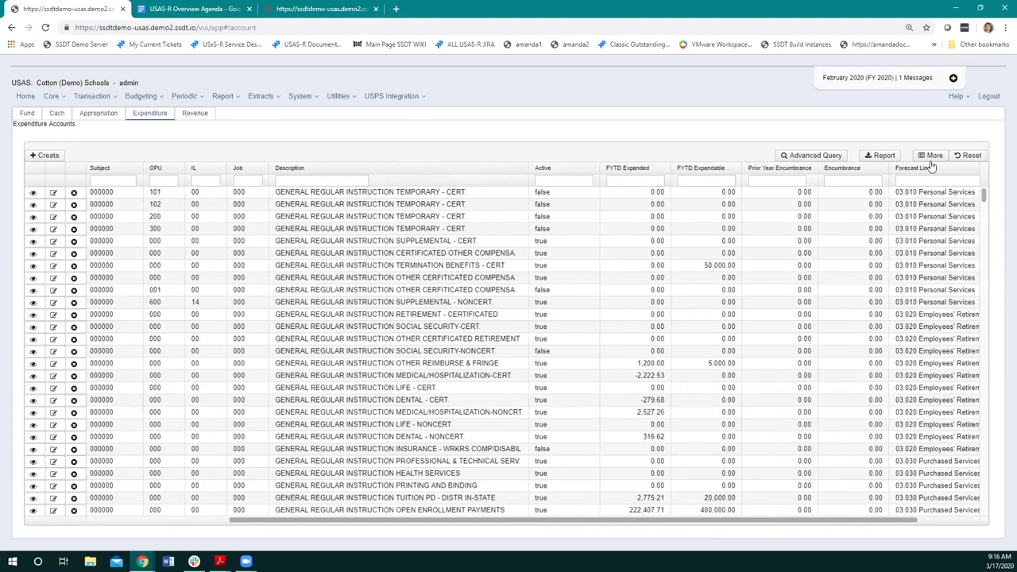
drag(879, 175, 533, 178)
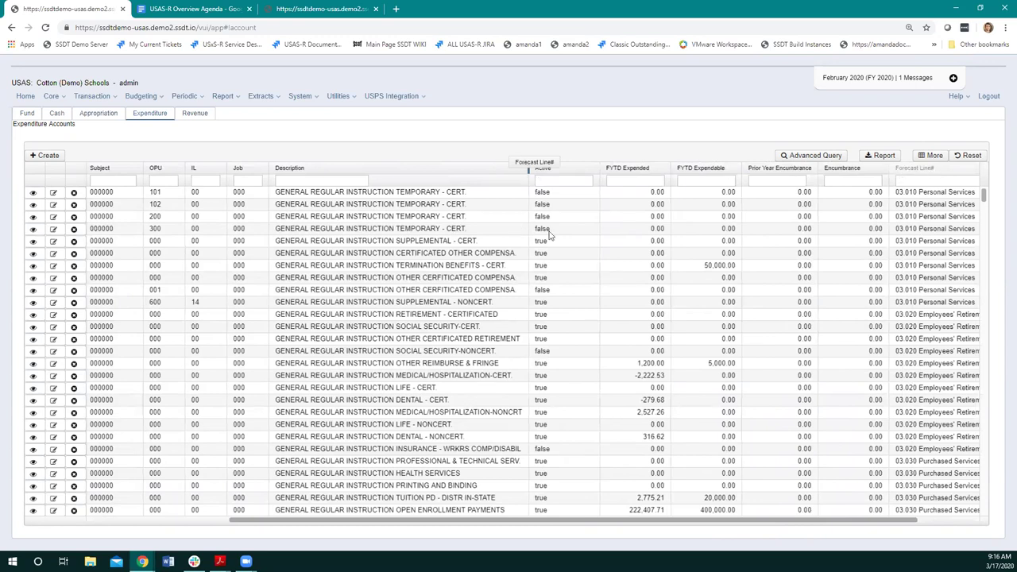
drag(549, 234, 497, 161)
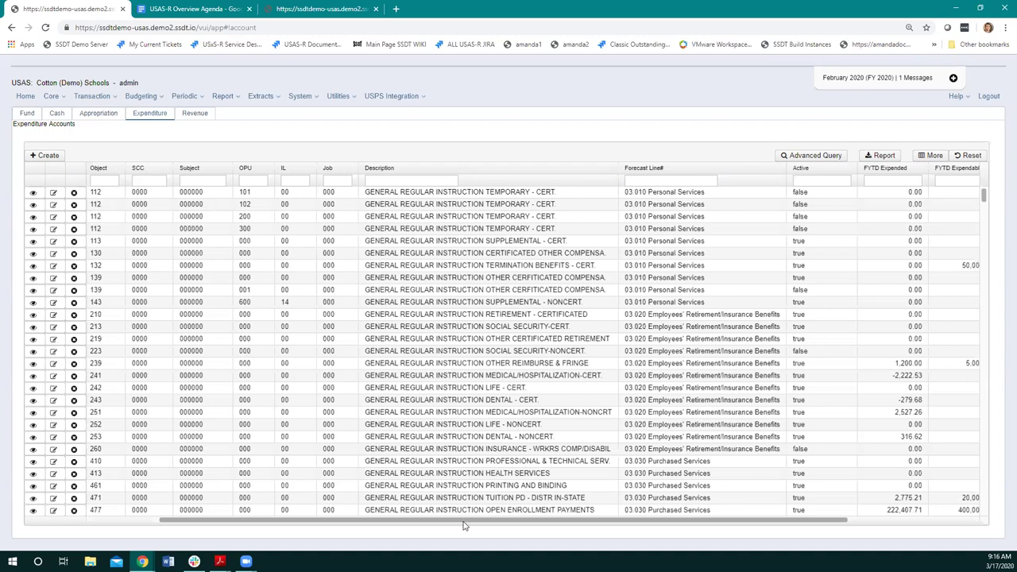
Sort the expenditure accounts by OPU in ascending order, and review the column selection
click(256, 170)
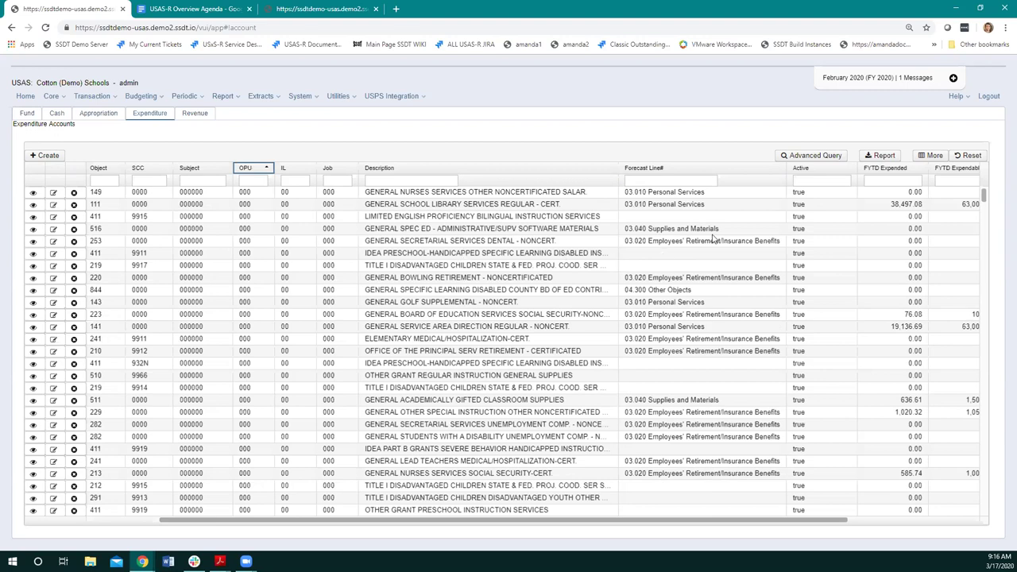
click(646, 523)
drag(645, 523, 901, 418)
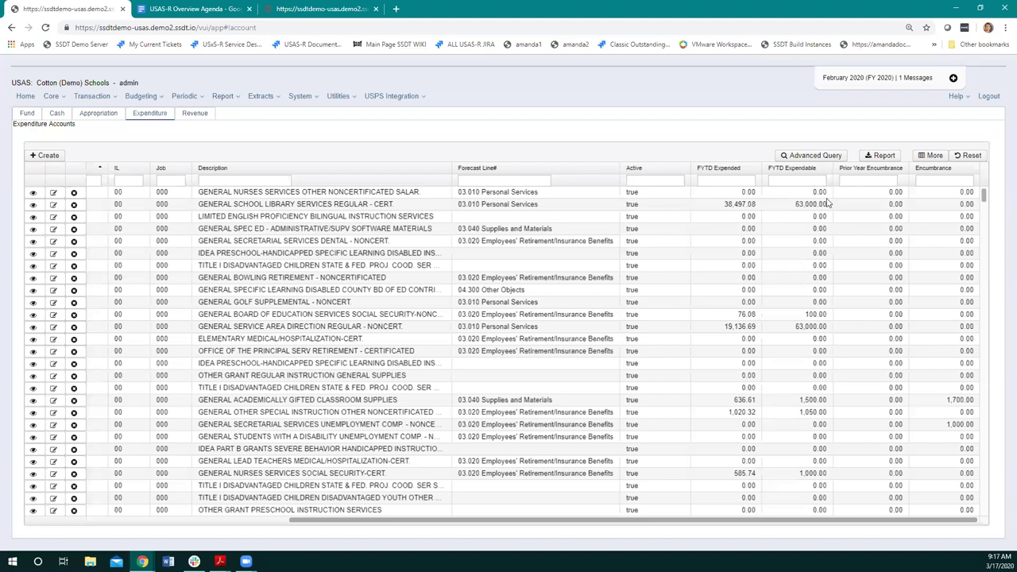
click(935, 156)
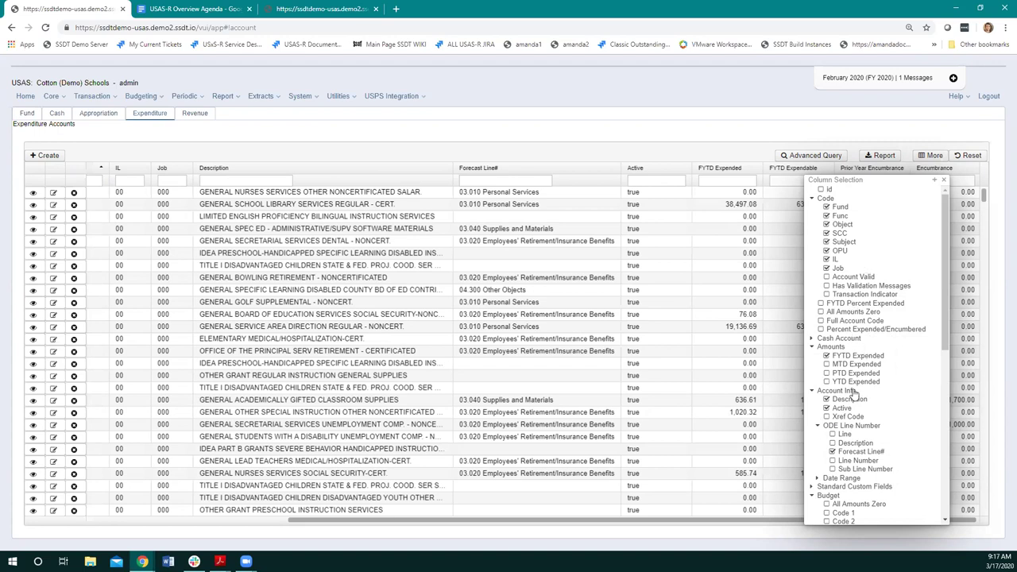
click(944, 180)
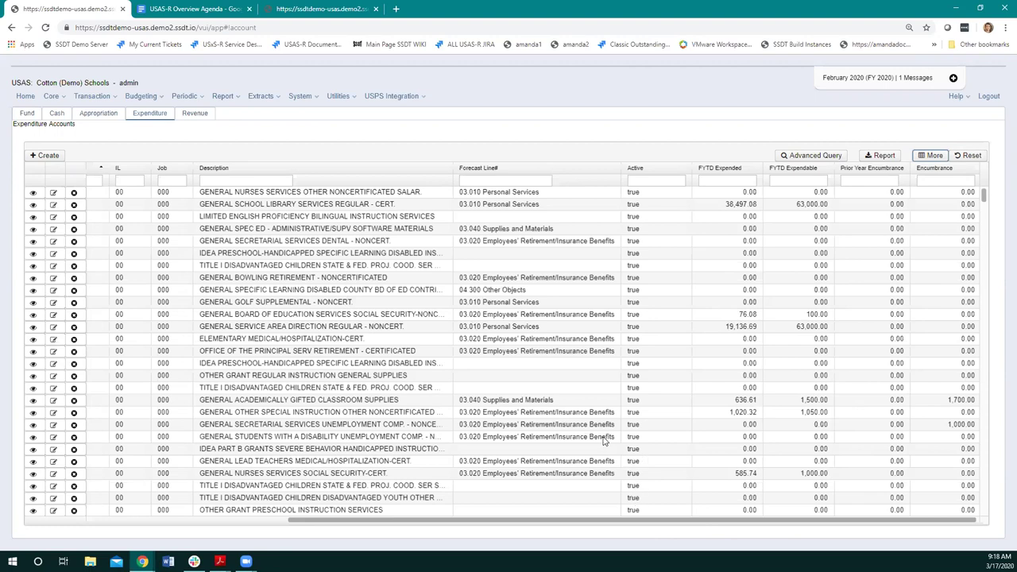
Filter the expenditure accounts to the active ones with the value t in the Active column
click(712, 182)
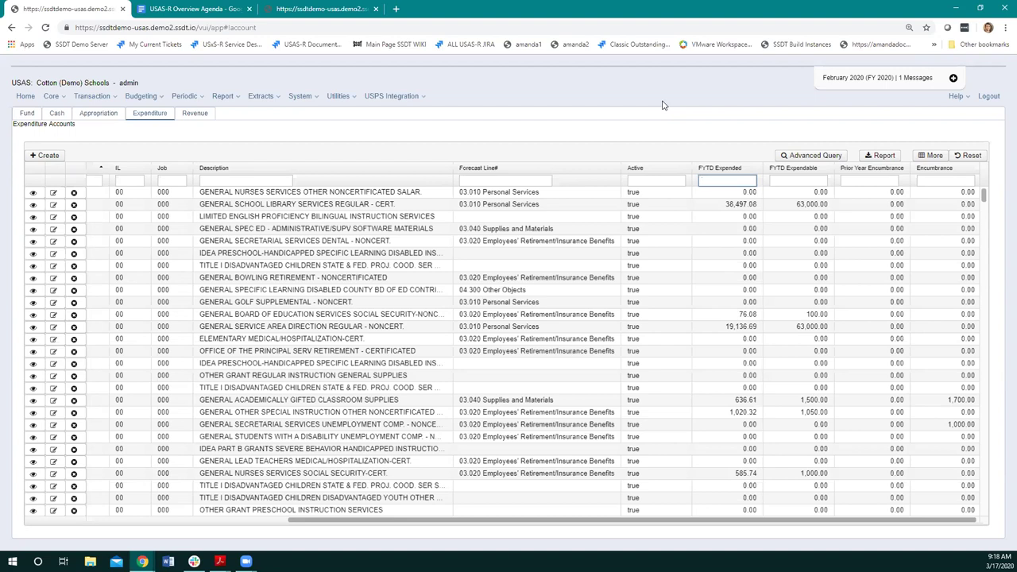
click(651, 180)
click(665, 123)
click(645, 180)
text(t)
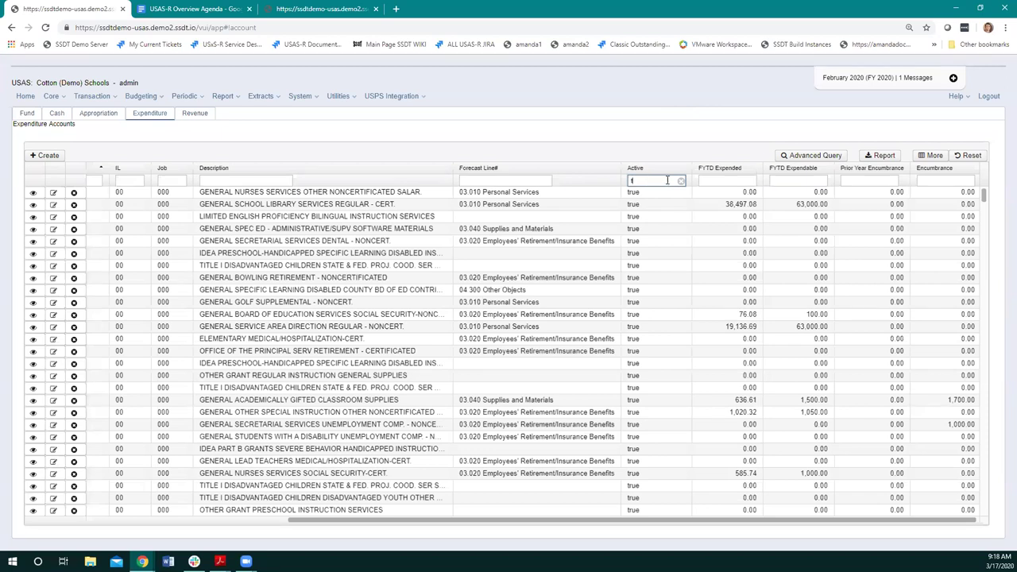
Filter the FYTD Expended column to amounts equal to 118 with the expression =118
click(720, 180)
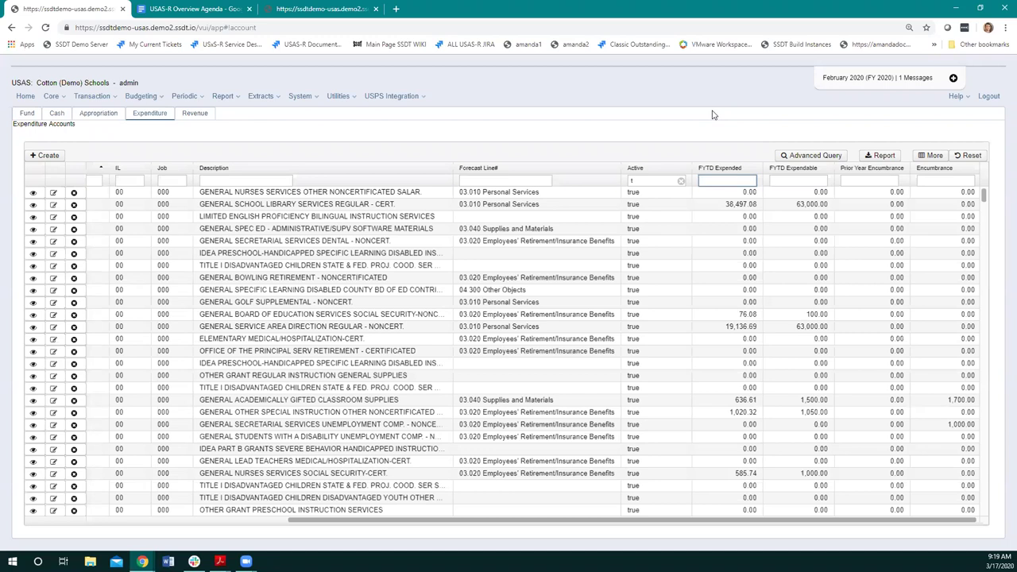
text(4)
text(118)
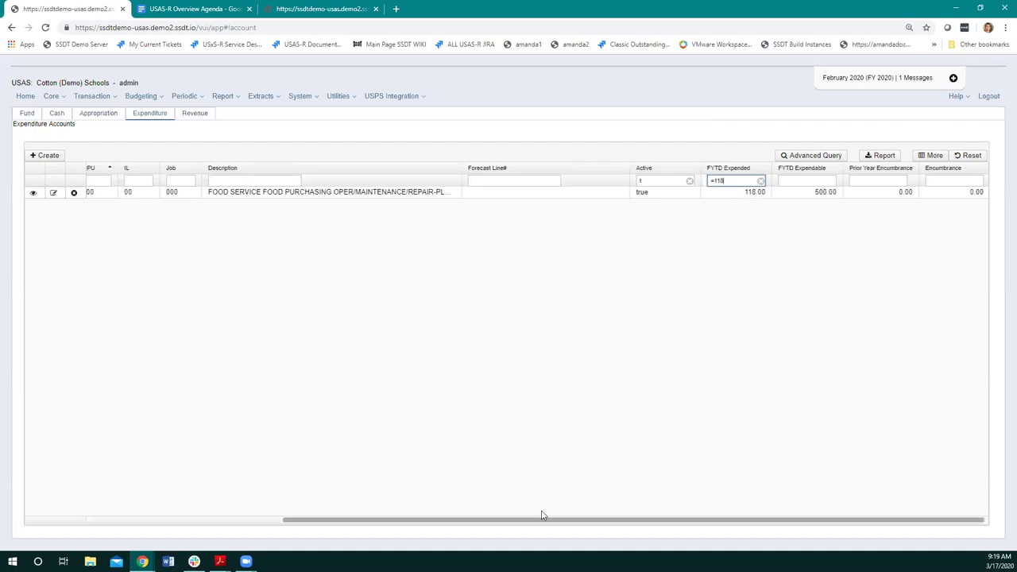
drag(545, 521, 475, 529)
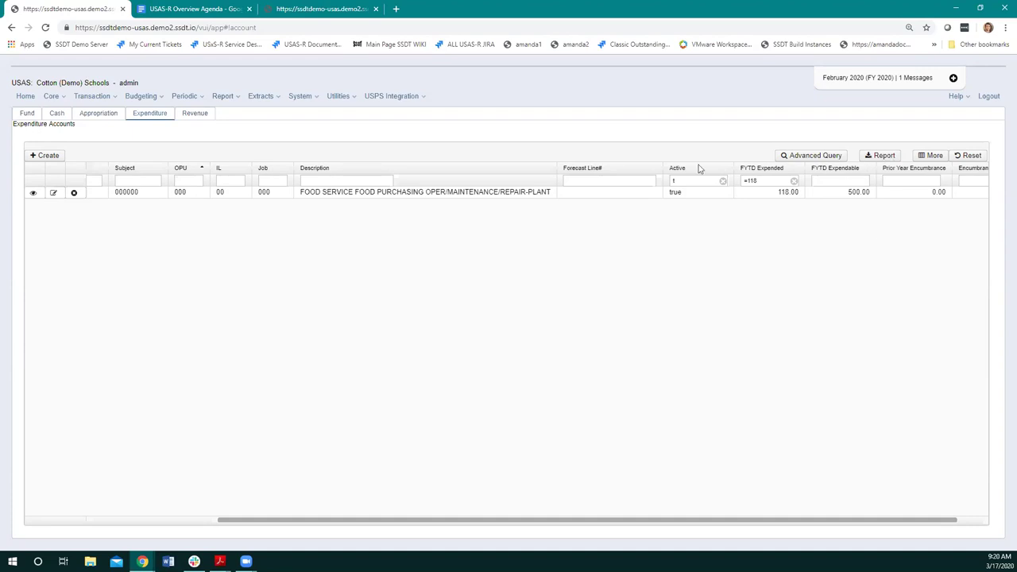
Change the FYTD Expended filter to <118, look through the matching accounts, and extend the filter to <=118
click(746, 180)
click(745, 180)
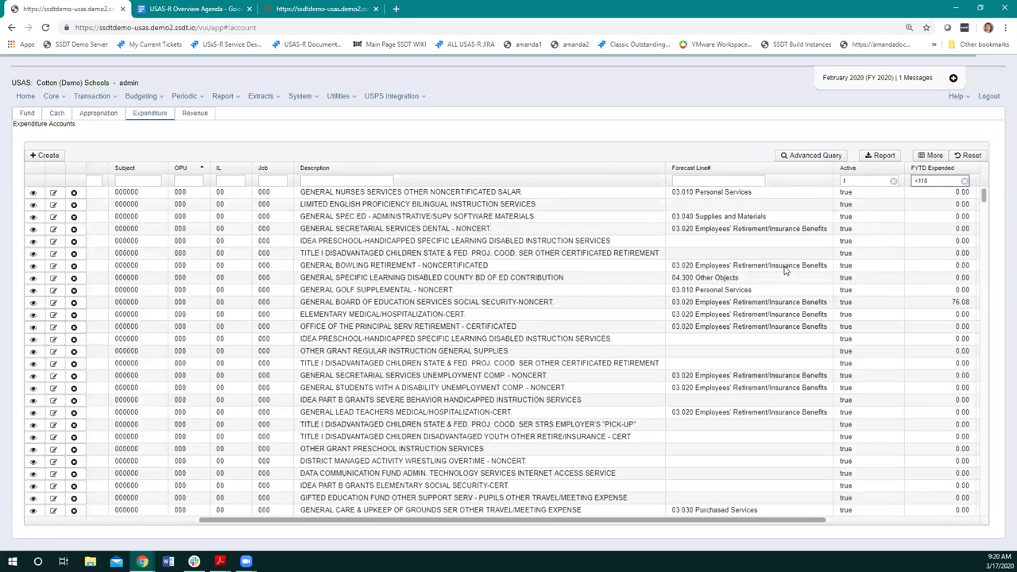
drag(699, 520, 867, 538)
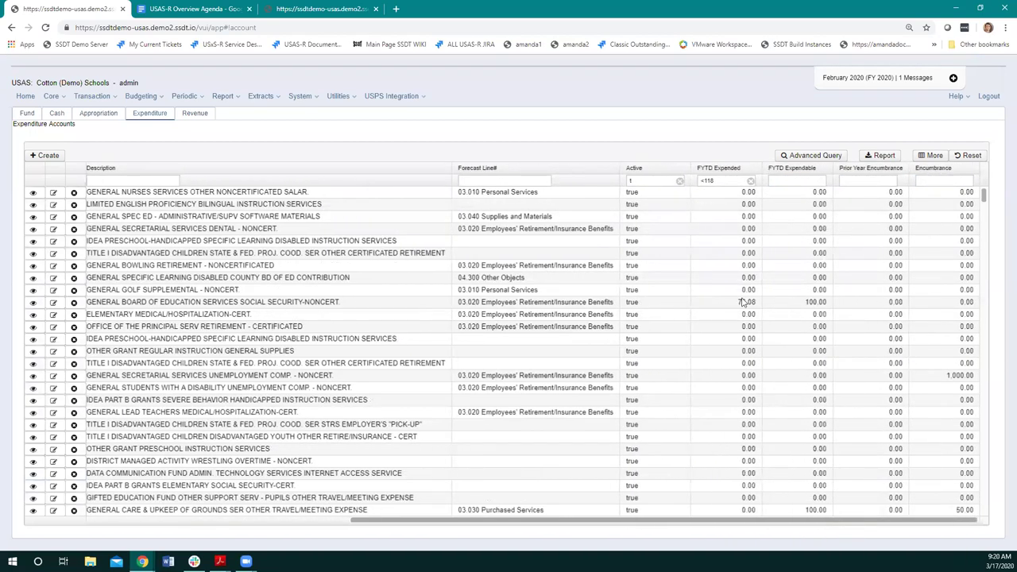
scroll(743, 439, down, 2)
scroll(738, 366, up, 2)
scroll(735, 370, down, 1)
scroll(731, 367, down, 1)
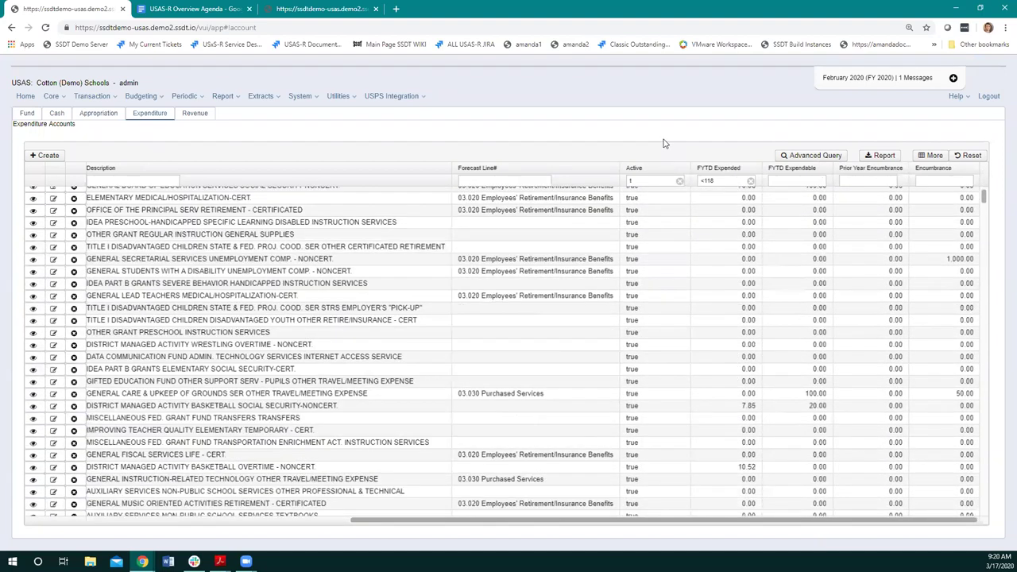
click(702, 181)
text(<=)
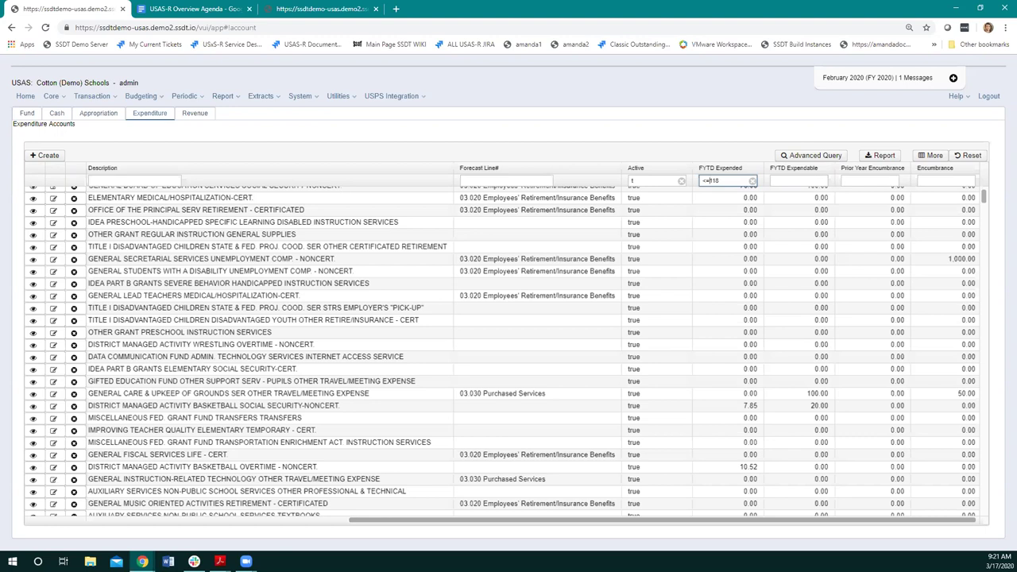
Replace the FYTD Expended filter with the range 100..118
drag(734, 181, 700, 178)
click(700, 178)
key(BackSpace)
key(BackSpace)
key(BackSpace)
key(BackSpace)
key(BackSpace)
text(1)
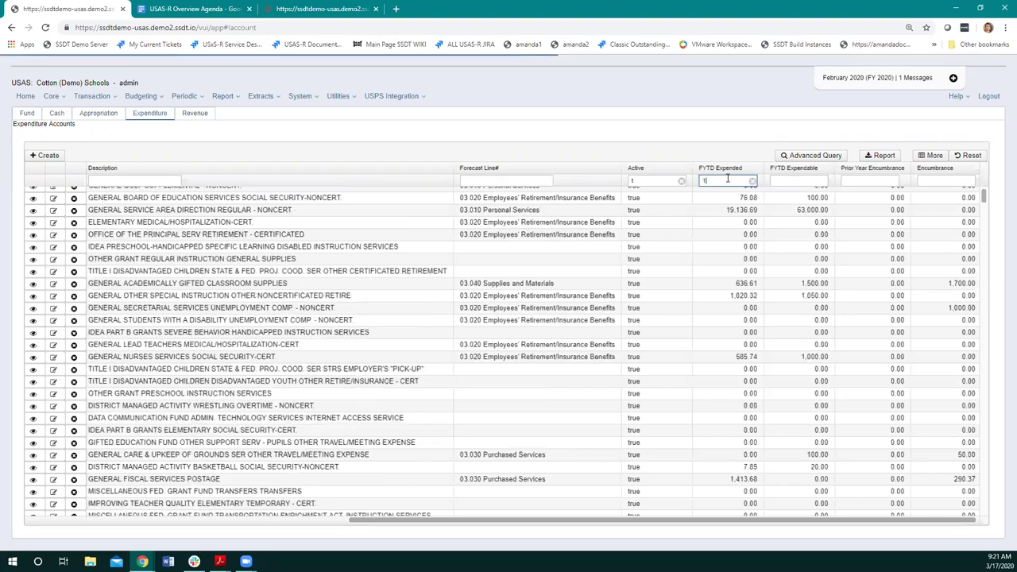
text(00)
text(..118)
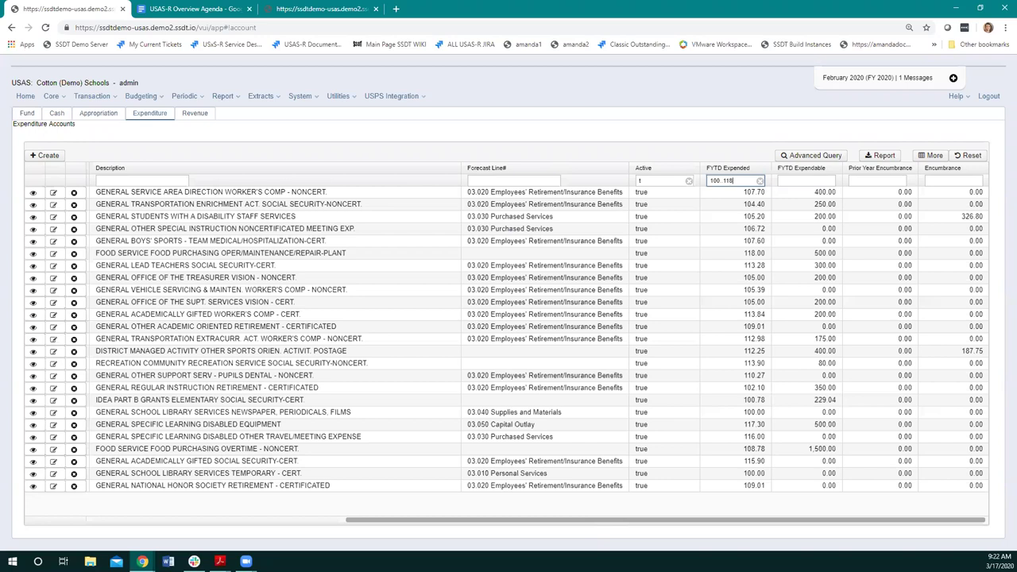
Filter the Description column with the expression ~Food
click(487, 182)
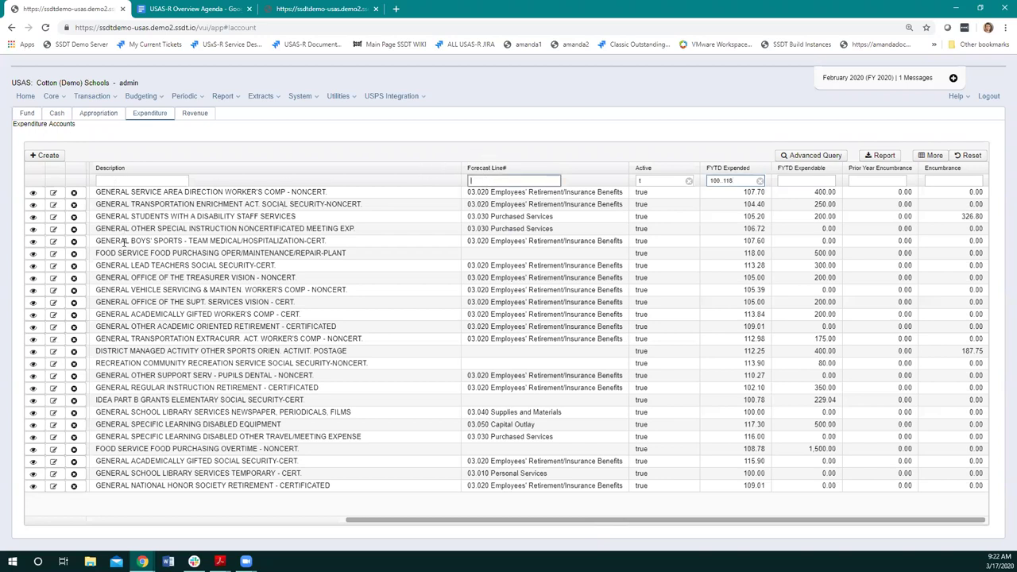
click(217, 180)
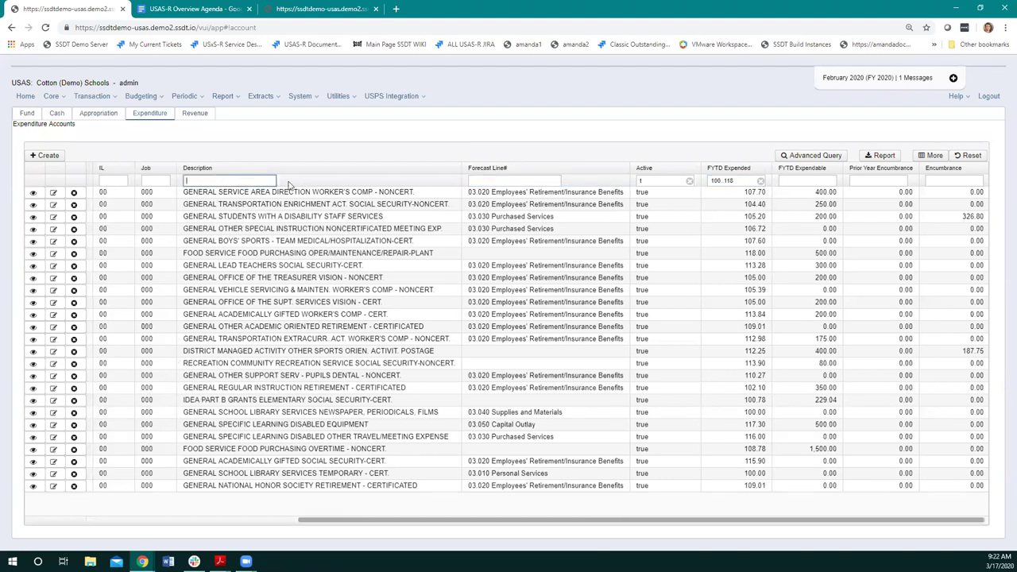
text(~)
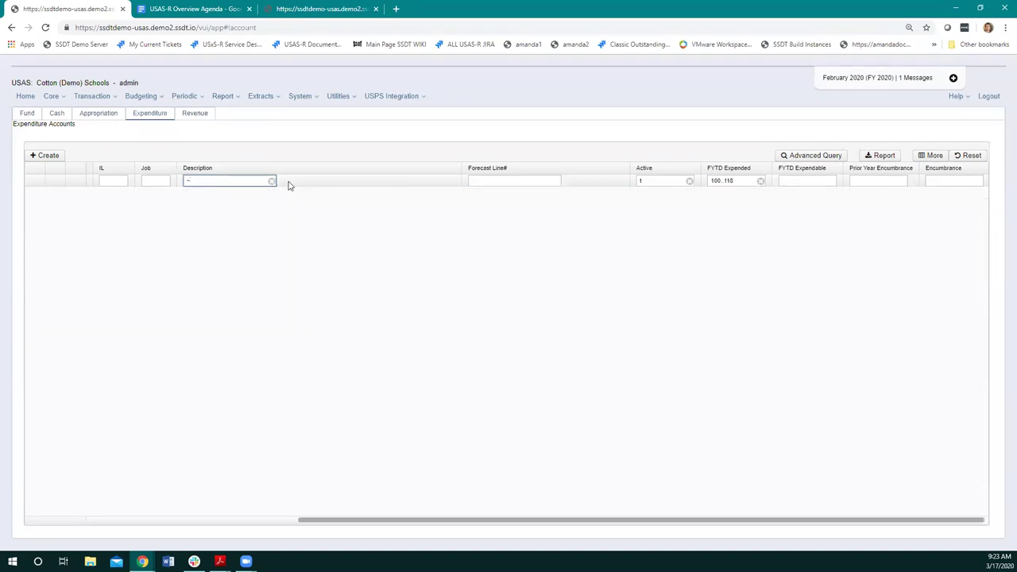
text(Food)
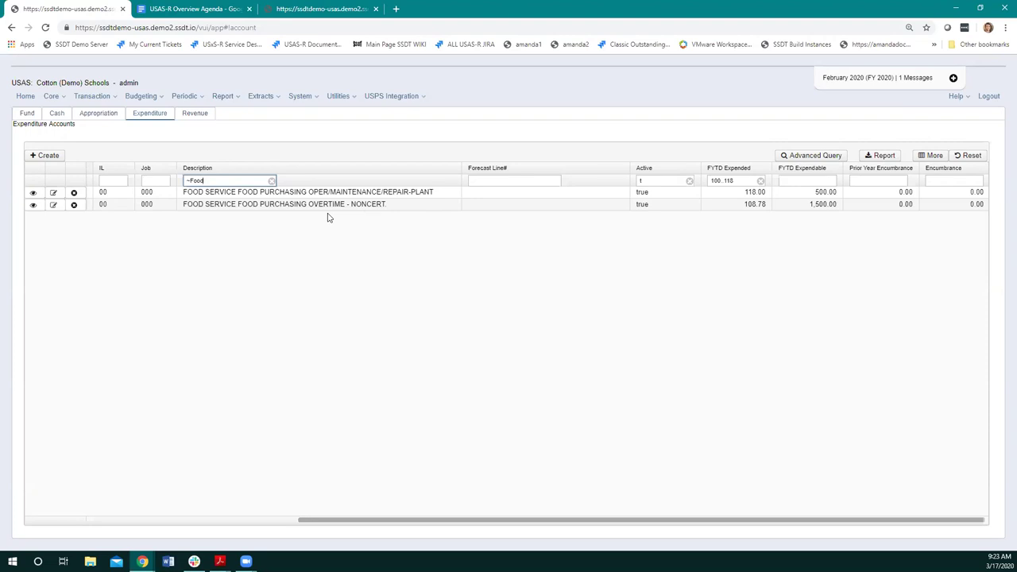
Clear the Description filter and replace it with the wildcard expression %food%
click(272, 181)
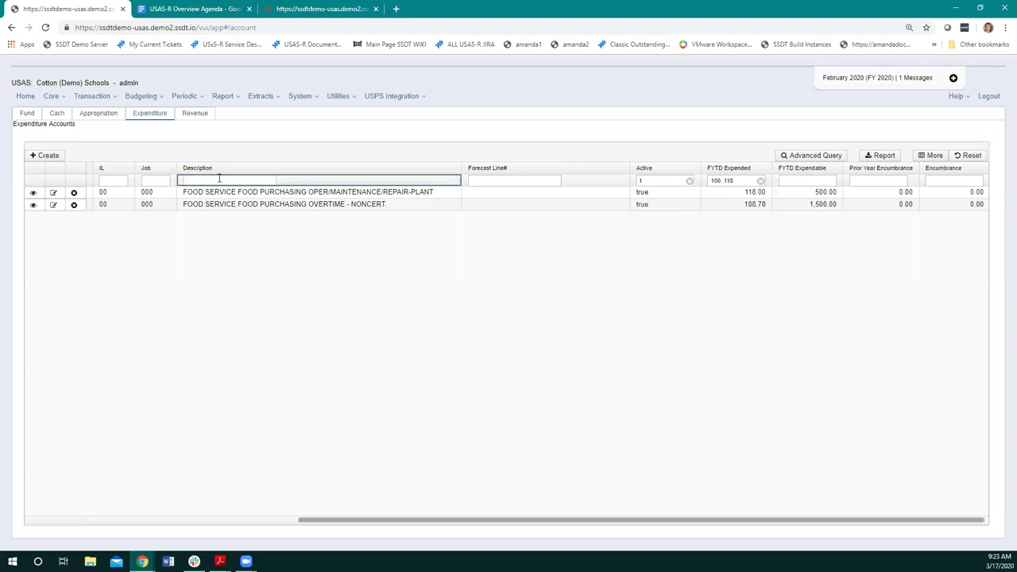
text(%)
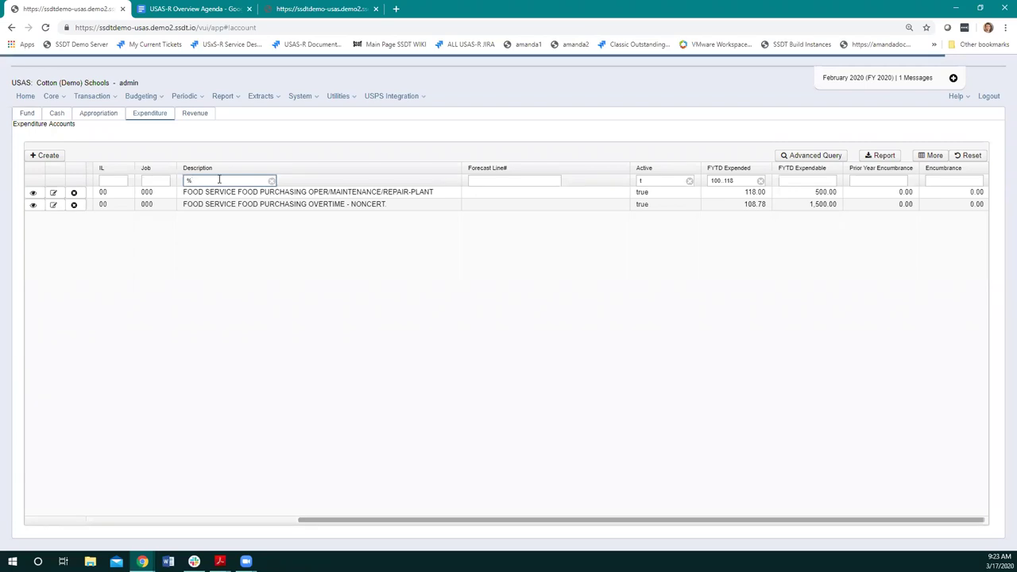
text(food%)
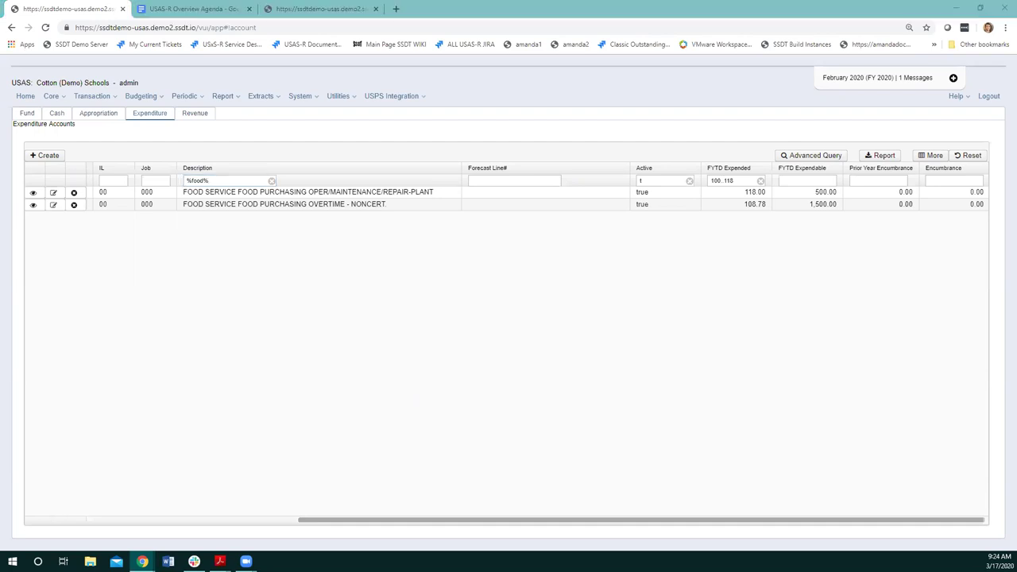
Open the cash accounts and filter them by fund 002 and SCC 9001
click(55, 114)
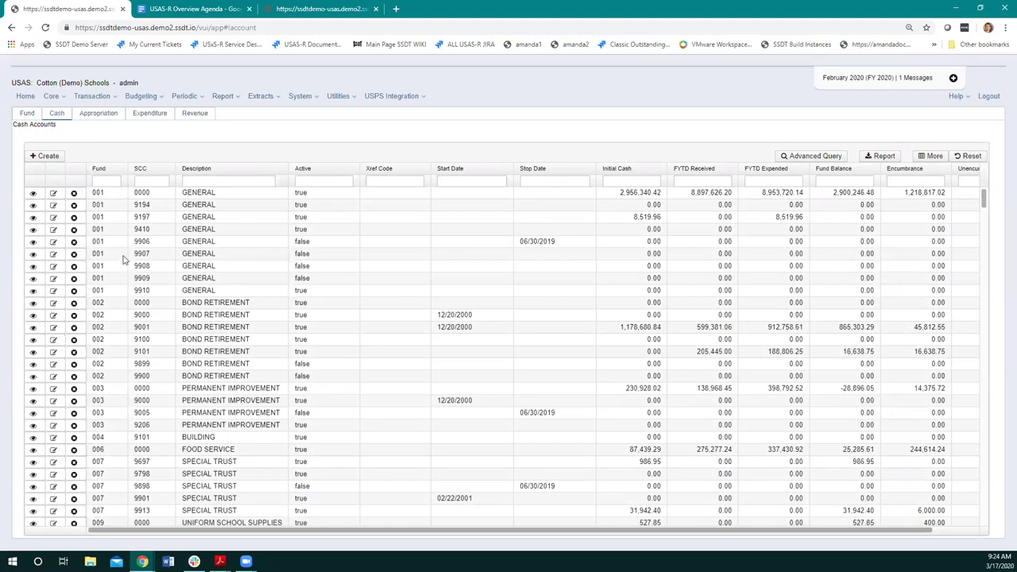
click(97, 181)
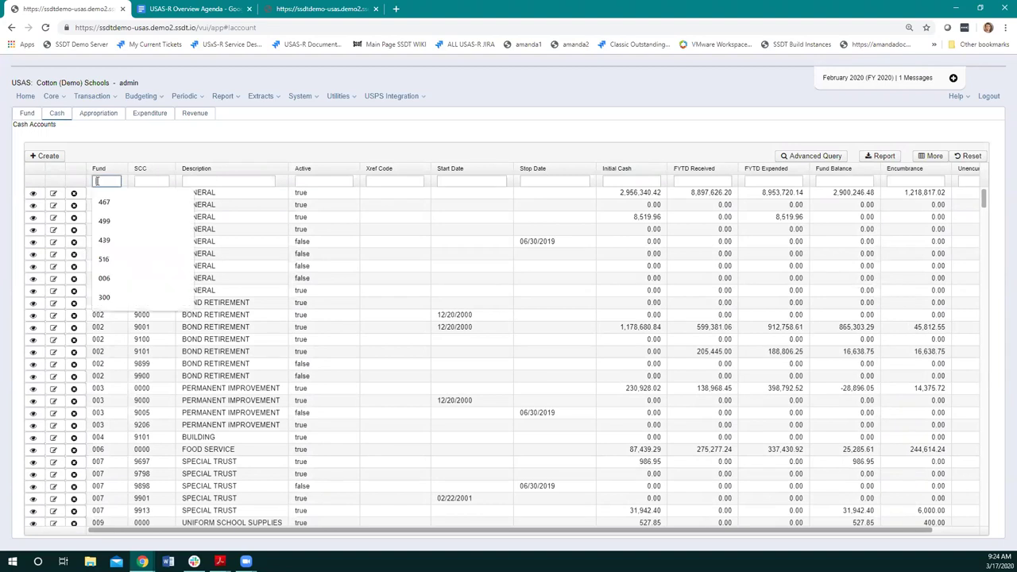
text(0)
key(BackSpace)
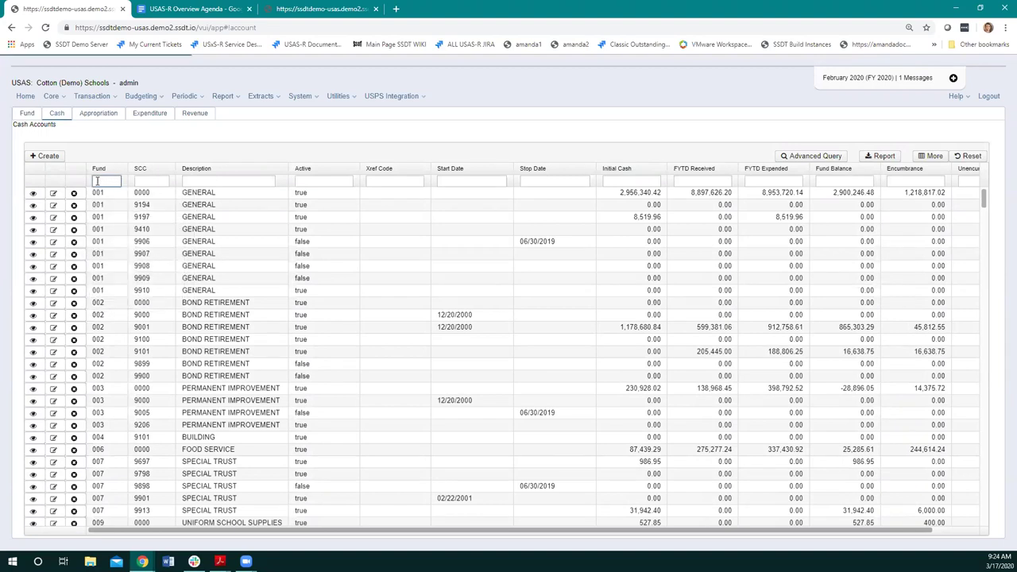
text(002)
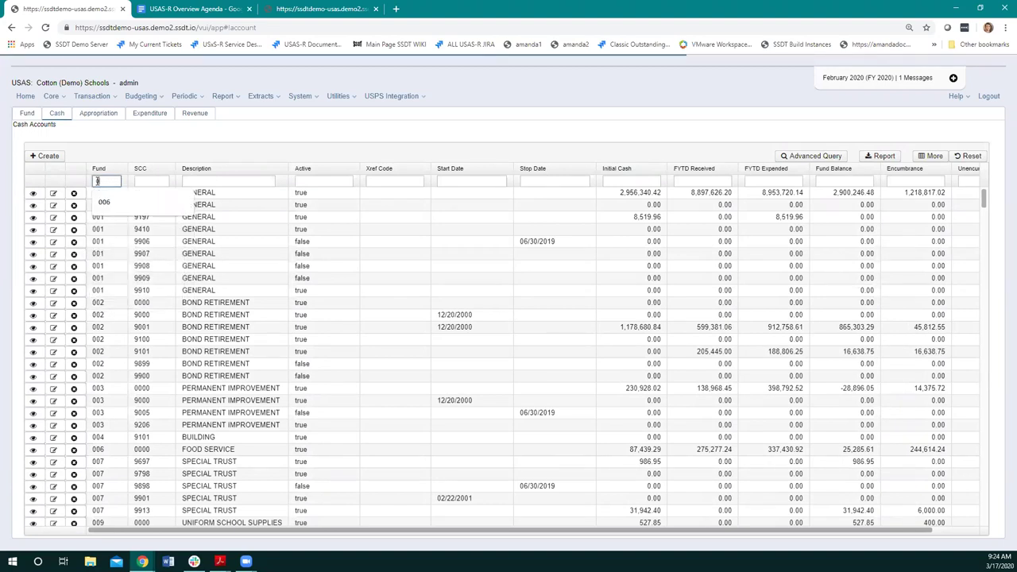
click(145, 181)
text(9001)
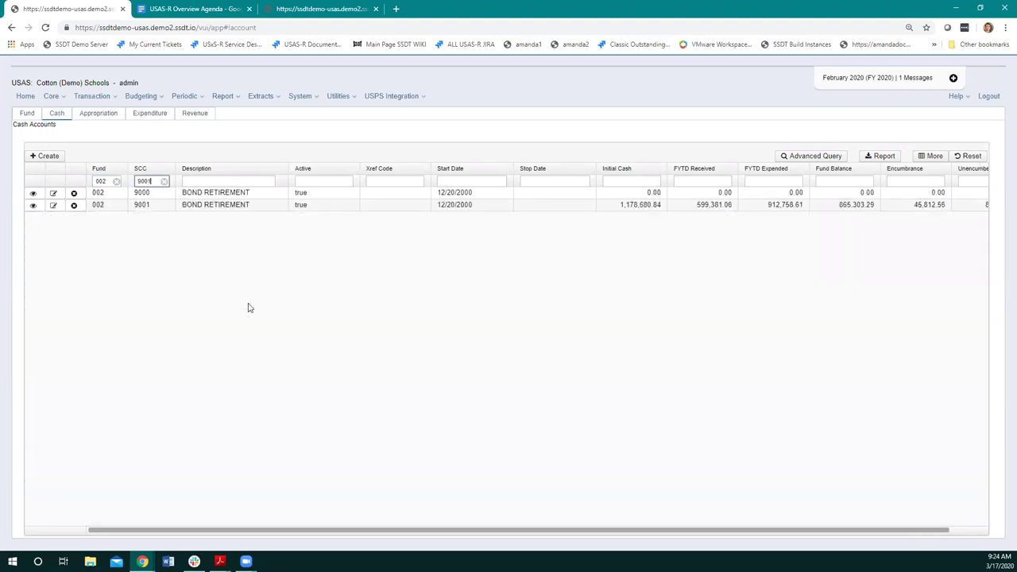
View the Bond Retirement cash account, enter 9021 as the new SCC for a mass add, and close the dialogs
click(32, 195)
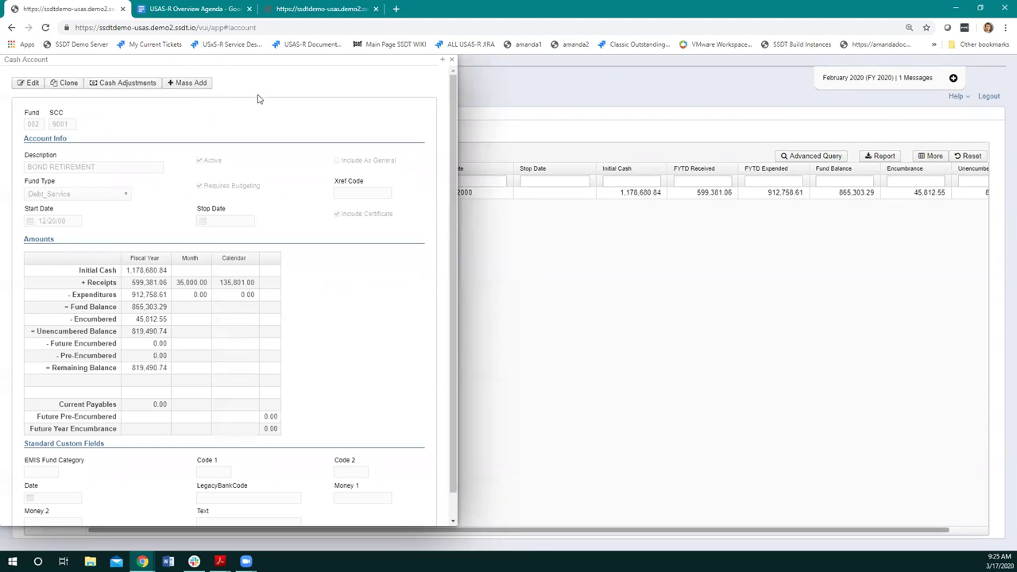
click(188, 86)
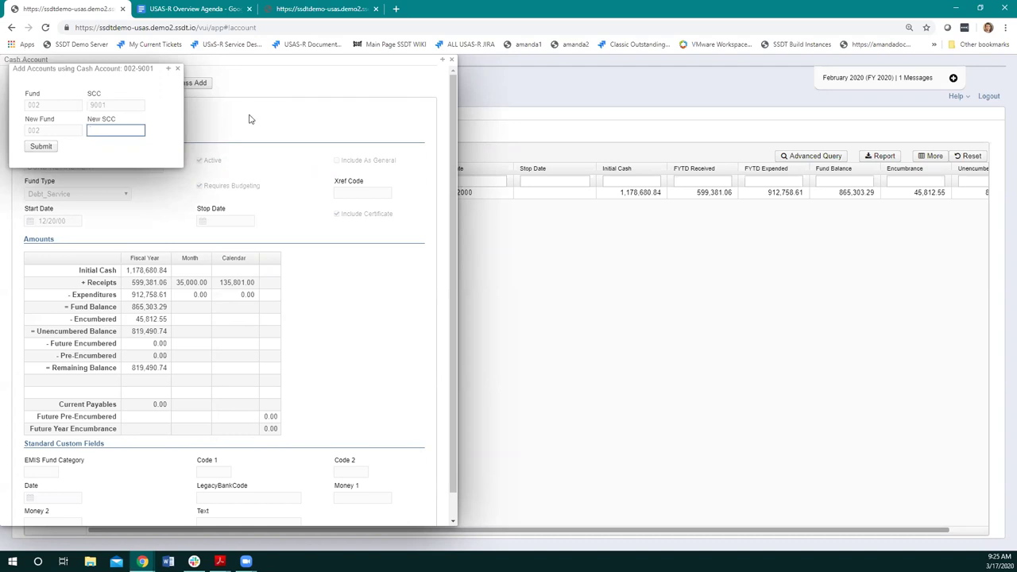
click(105, 130)
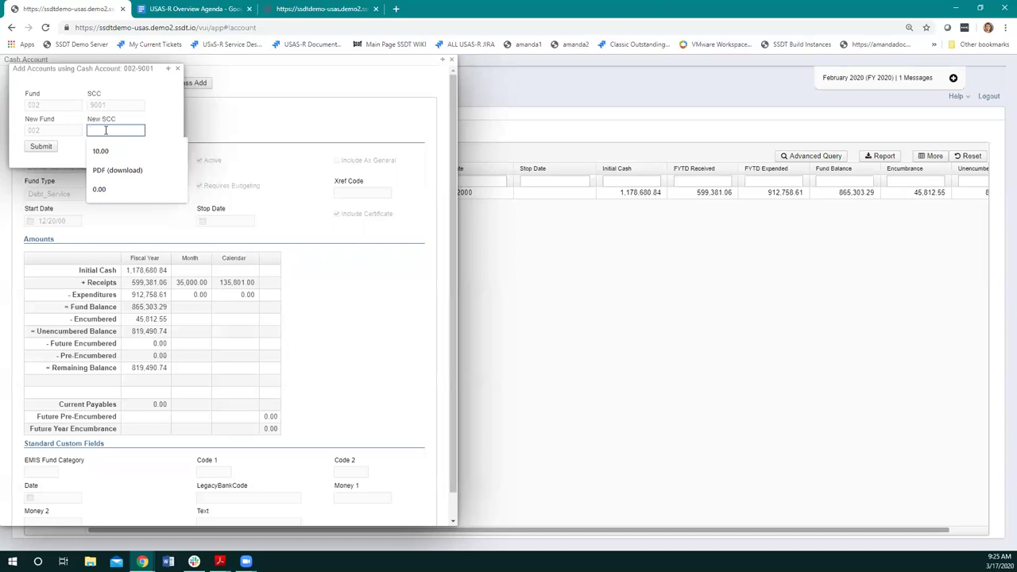
text(90)
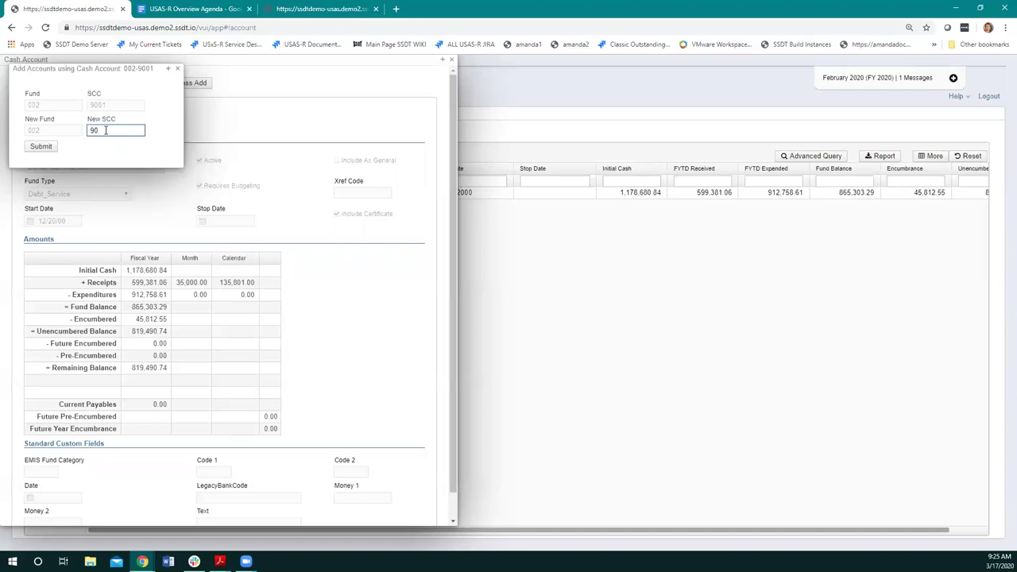
text(21)
click(40, 147)
click(177, 69)
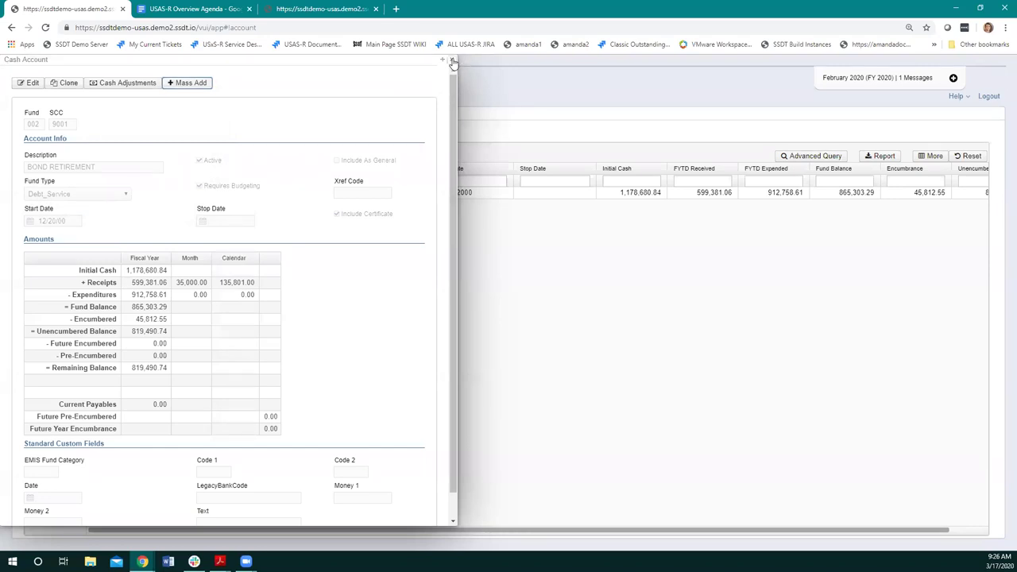
click(452, 63)
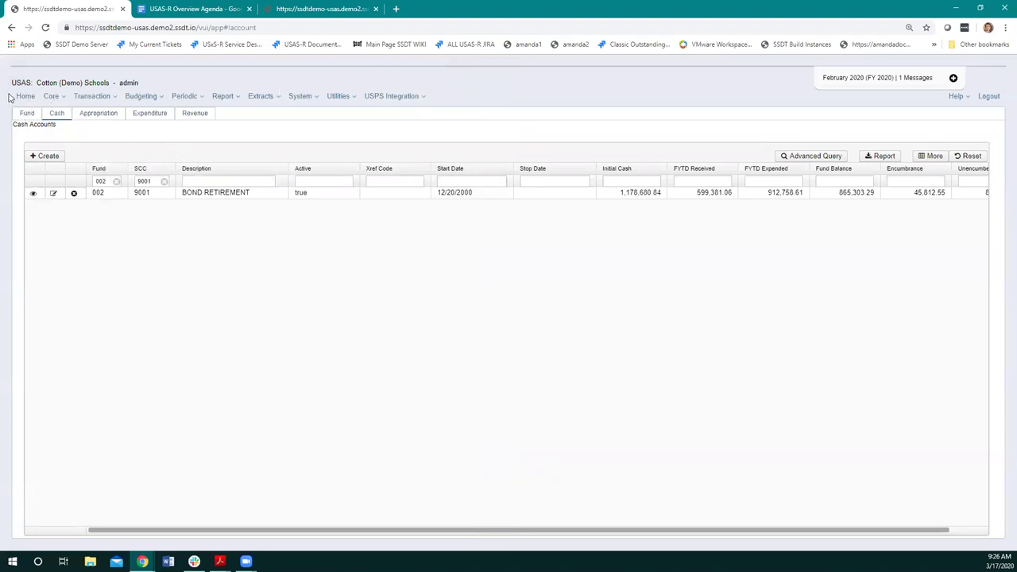
Open the bank accounts, view the default bank account in edit mode, and close it without saving
click(50, 97)
click(51, 96)
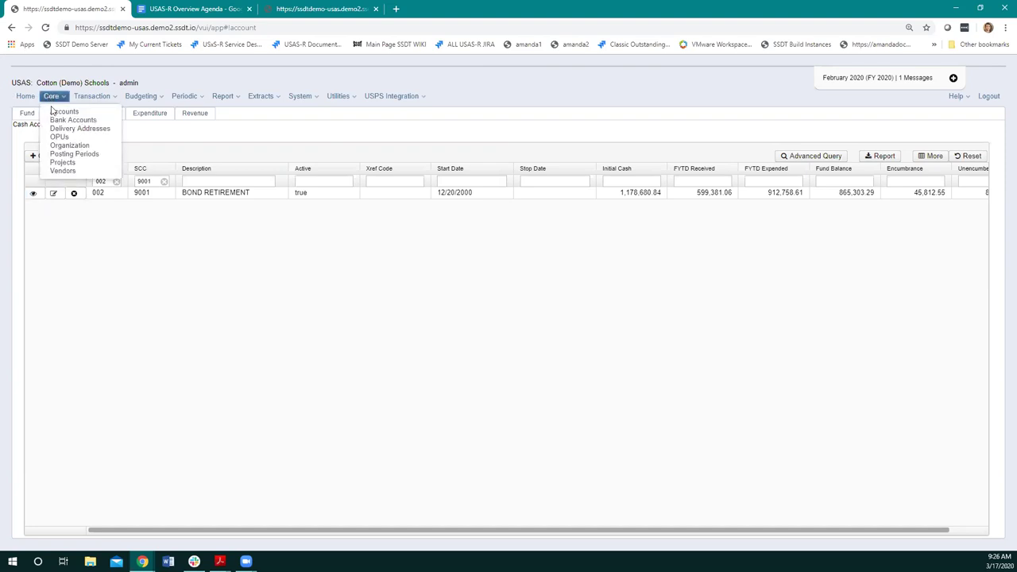
click(59, 123)
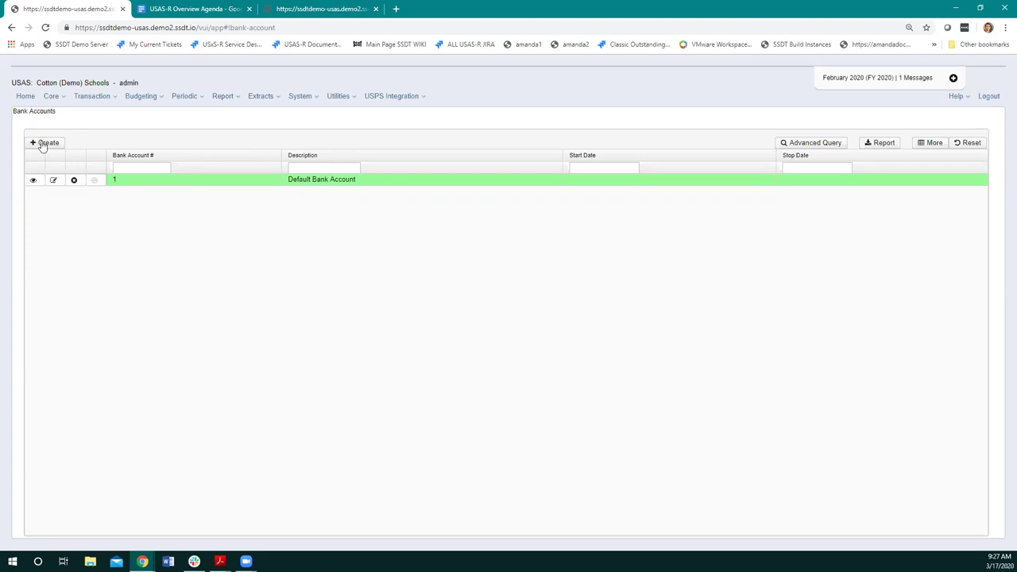
click(37, 182)
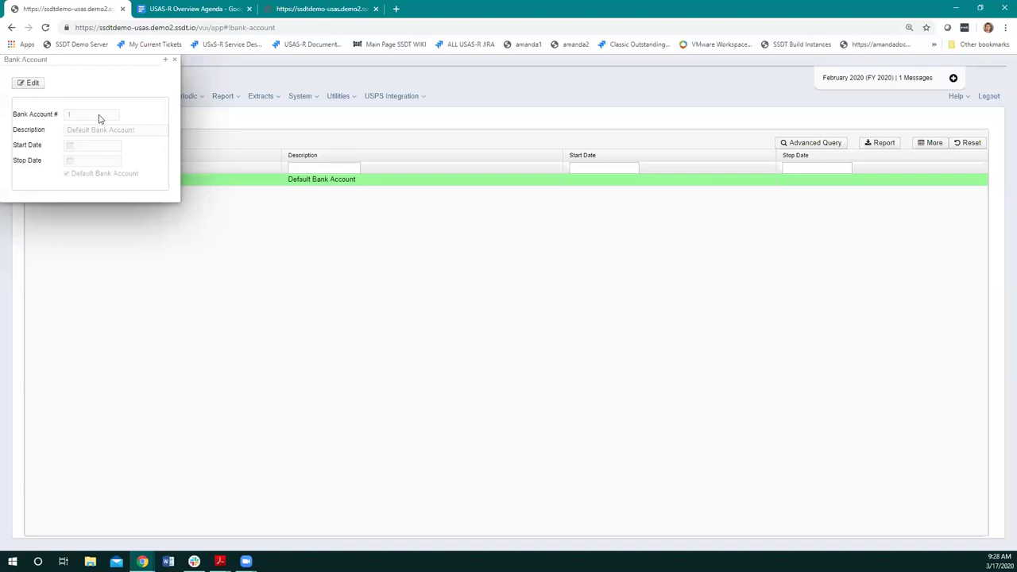
click(30, 83)
click(155, 129)
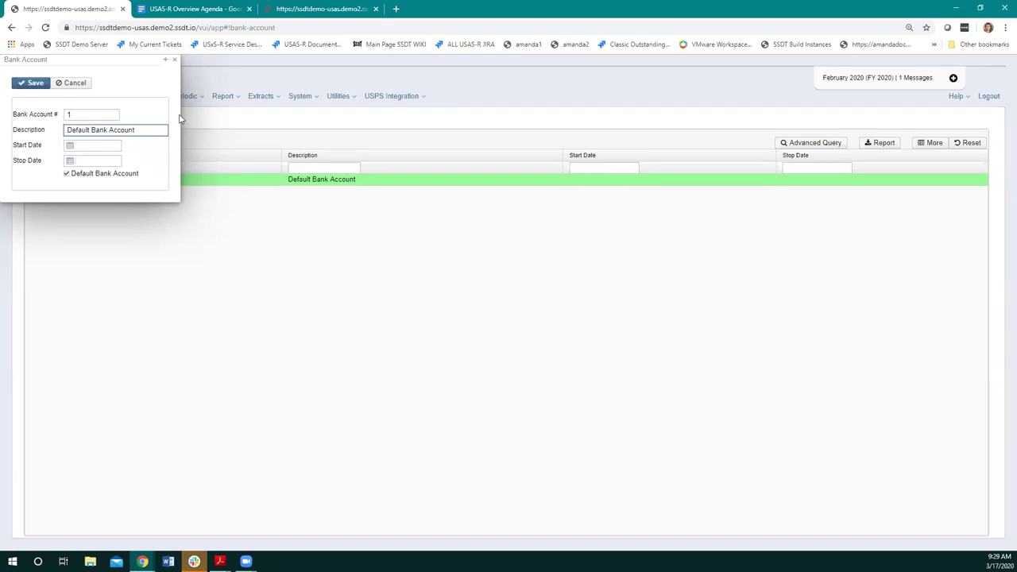
click(175, 61)
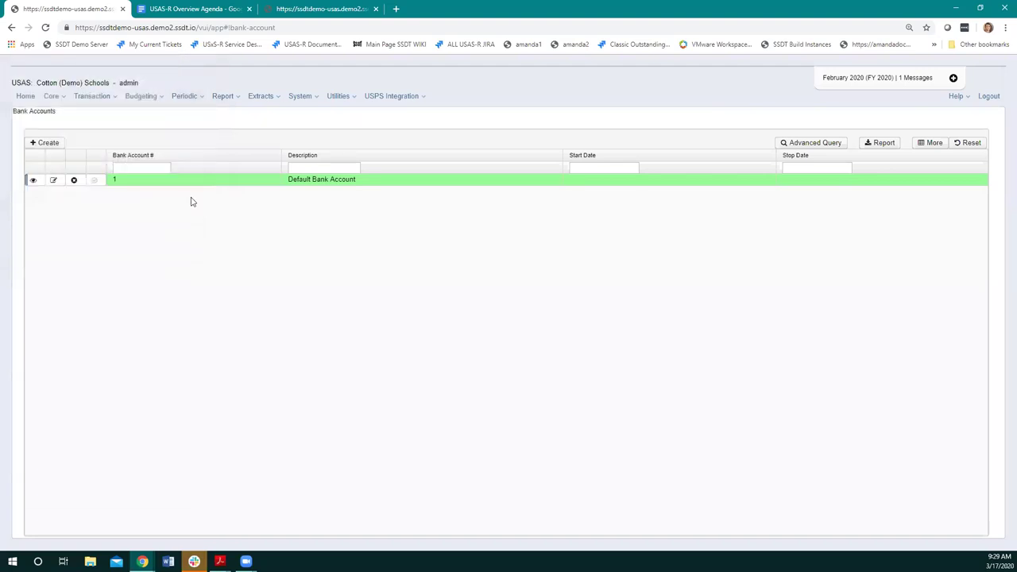
Open the delivery addresses for review, and open the OPU list and look through its codes
click(62, 96)
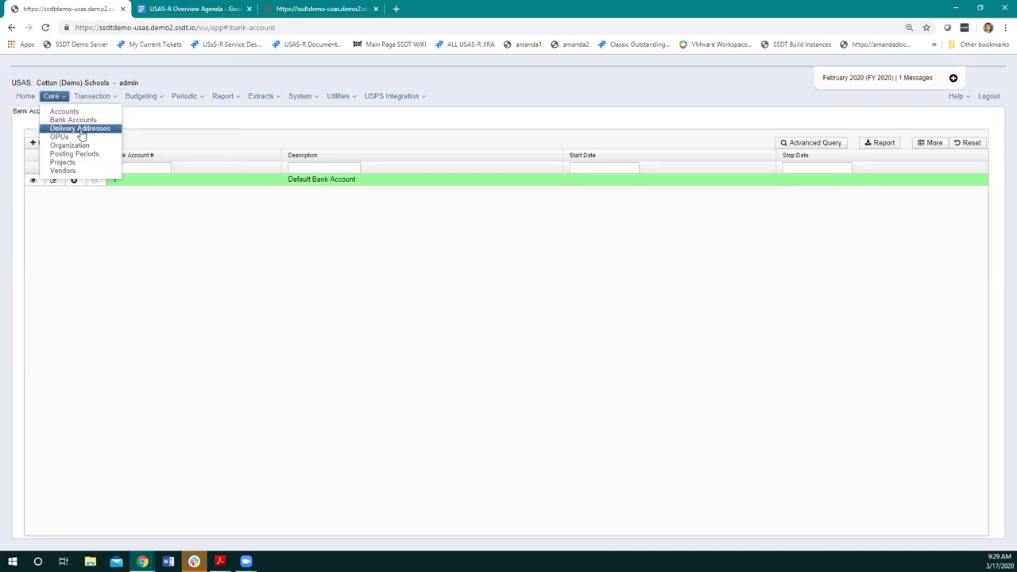
click(81, 129)
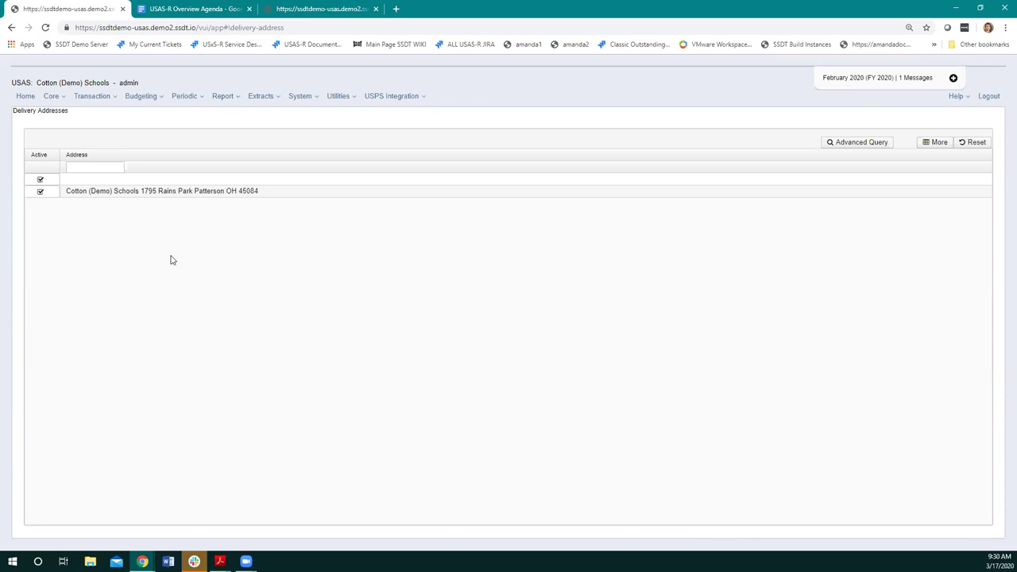
click(57, 98)
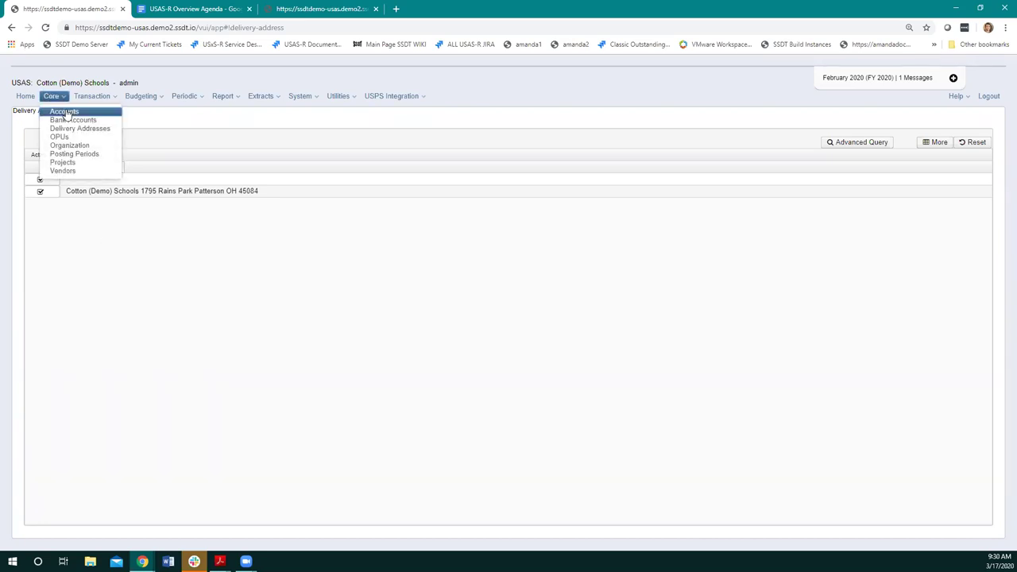
click(64, 139)
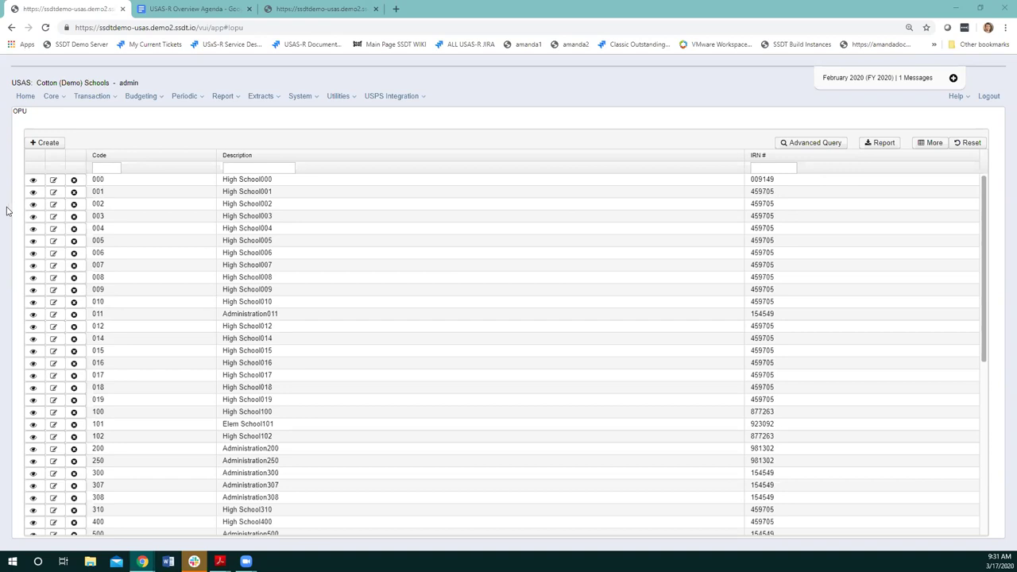
scroll(123, 307, down, 3)
scroll(123, 308, down, 3)
scroll(123, 307, up, 6)
Start a new OPU record with code 030, go over its Description and IRN fields, and close it without saving
click(45, 144)
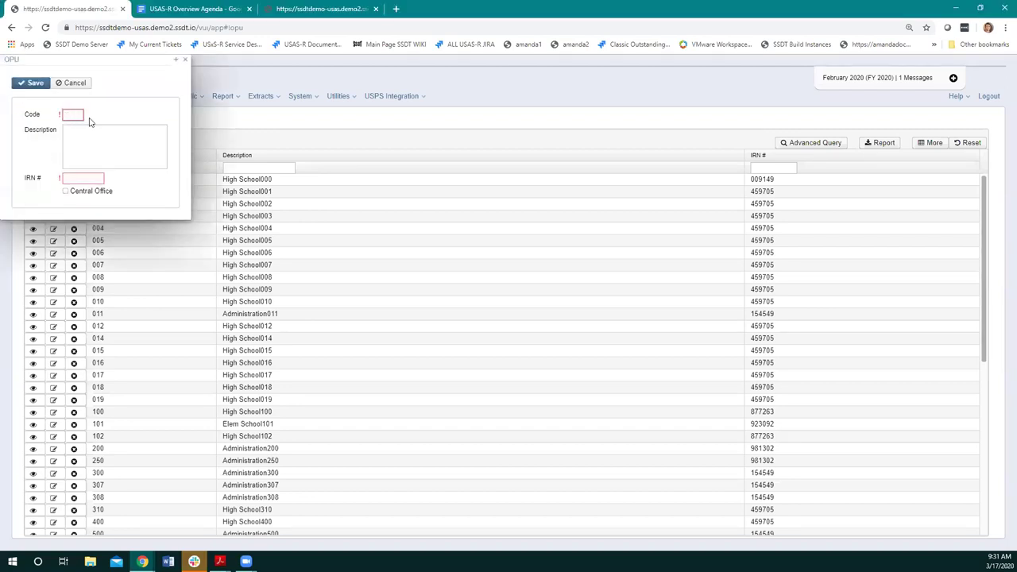
text(030)
click(89, 142)
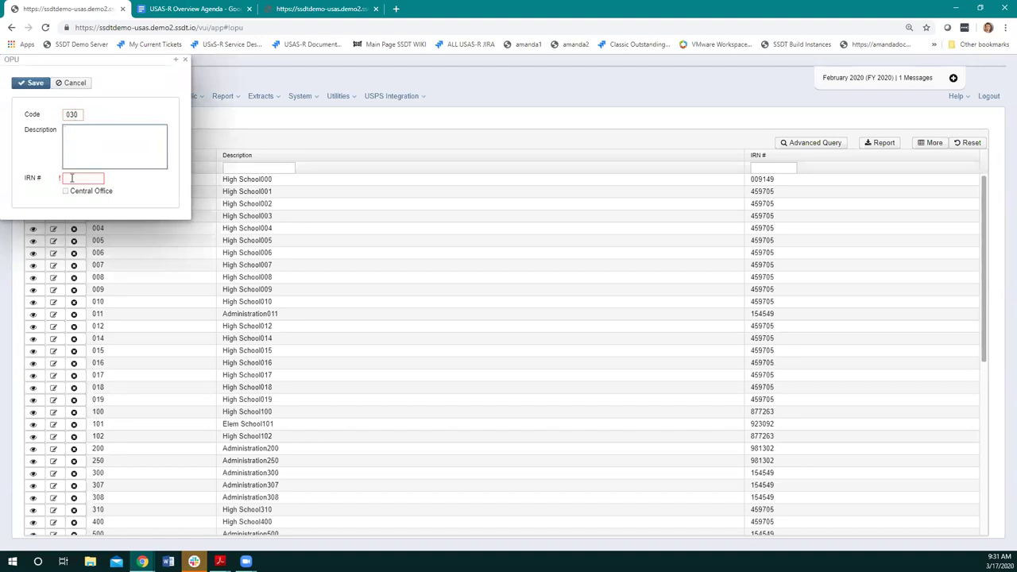
click(73, 178)
click(86, 147)
click(187, 63)
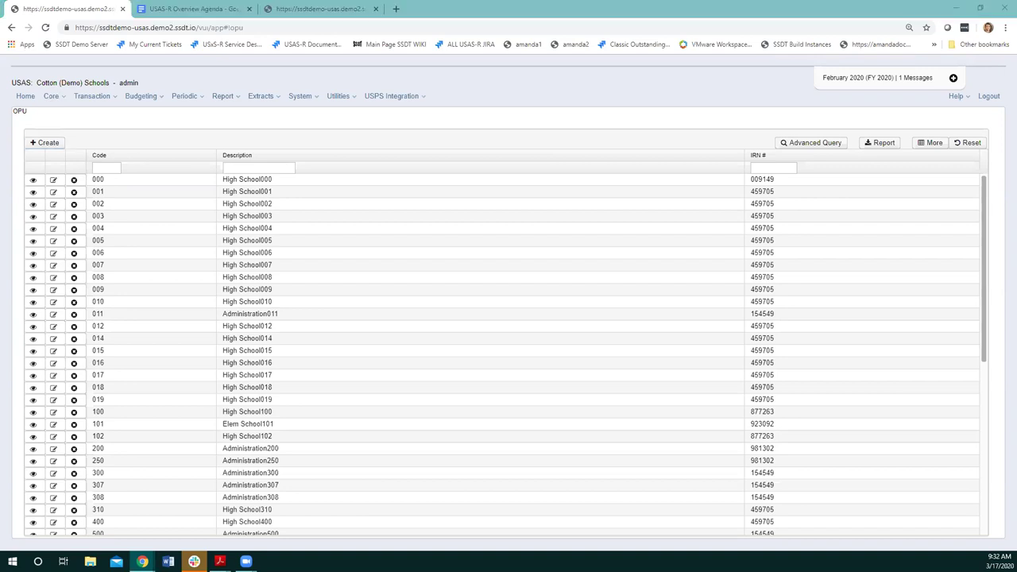
Open the organization detail and put it in edit mode to review its fields
click(54, 96)
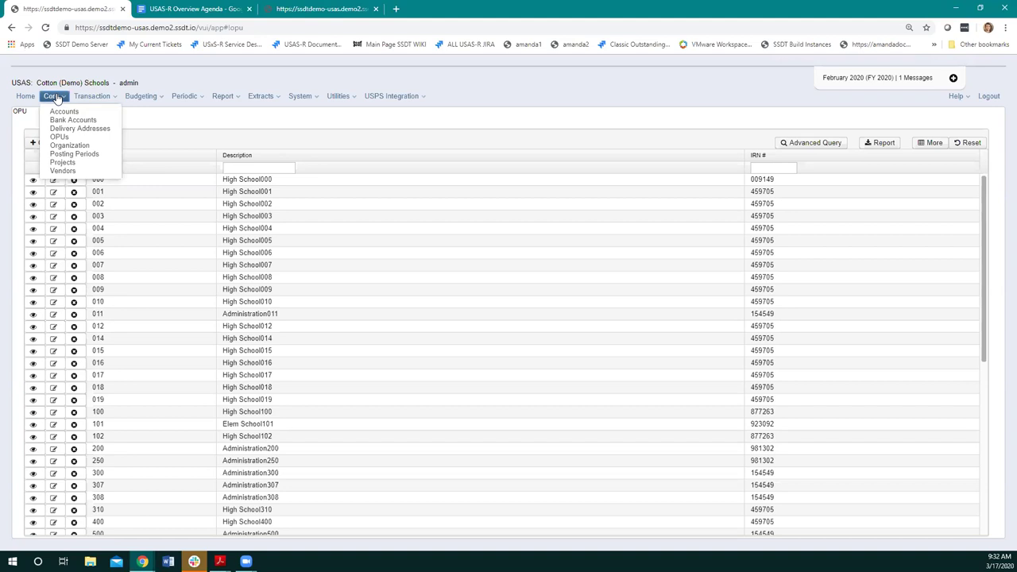
click(62, 146)
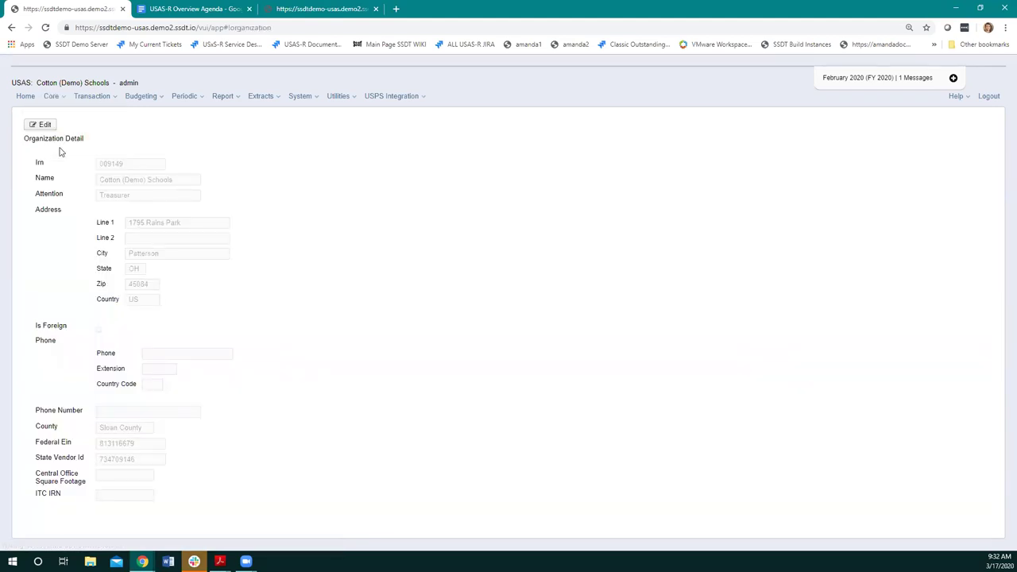
click(38, 125)
click(518, 282)
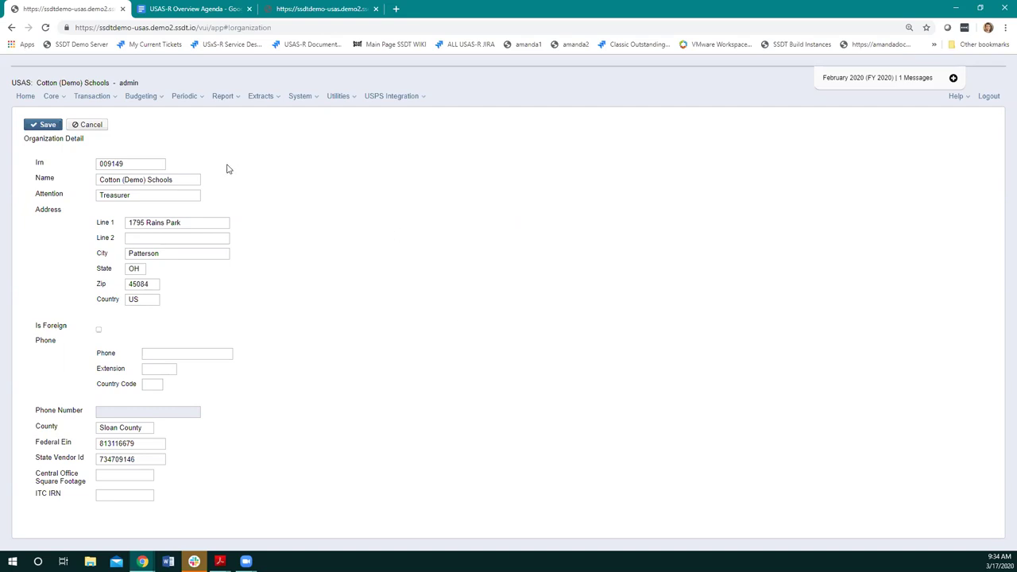
Open the projects and start a new project record named Project test
click(54, 99)
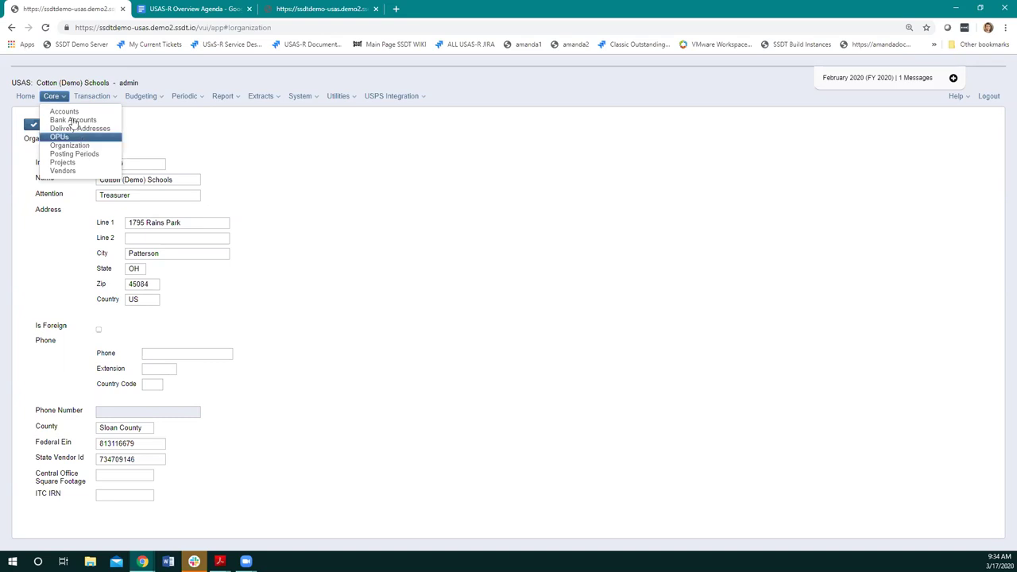
click(65, 165)
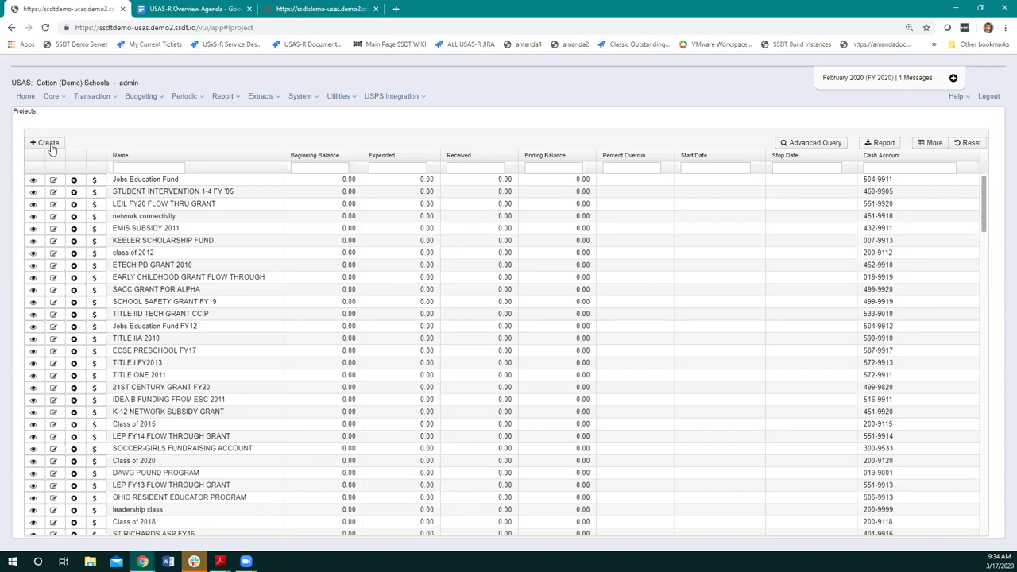
click(49, 144)
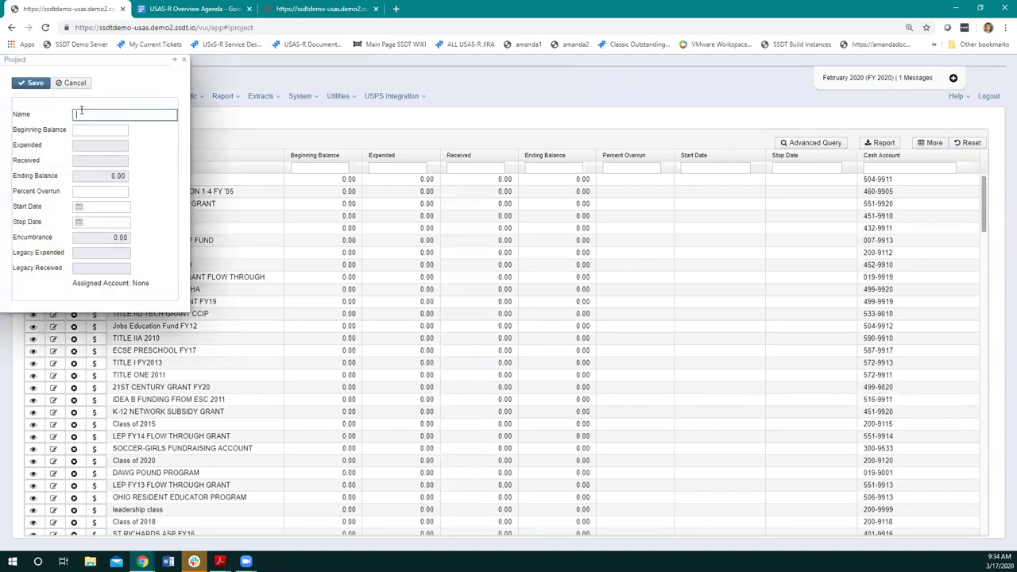
drag(88, 64, 197, 79)
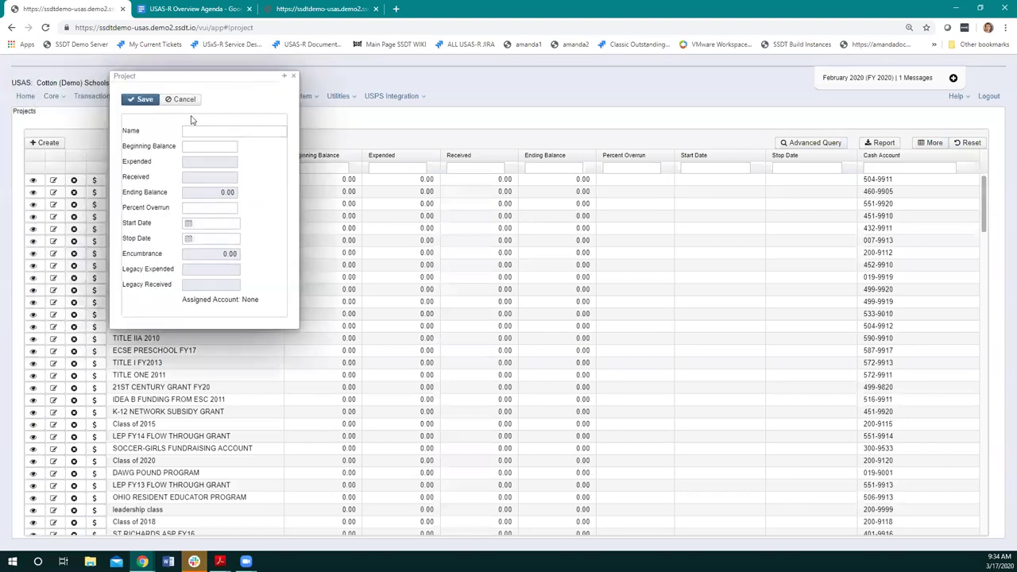
click(214, 128)
text(P)
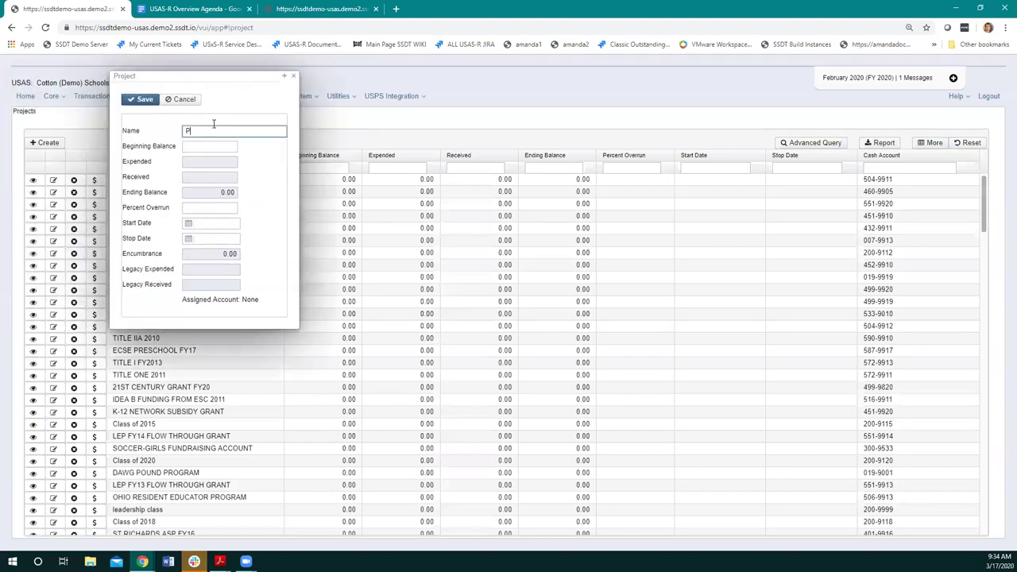
text(ruoject test)
Set the new project's beginning balance to 100,000, save the record and close the form
click(209, 147)
text(100000)
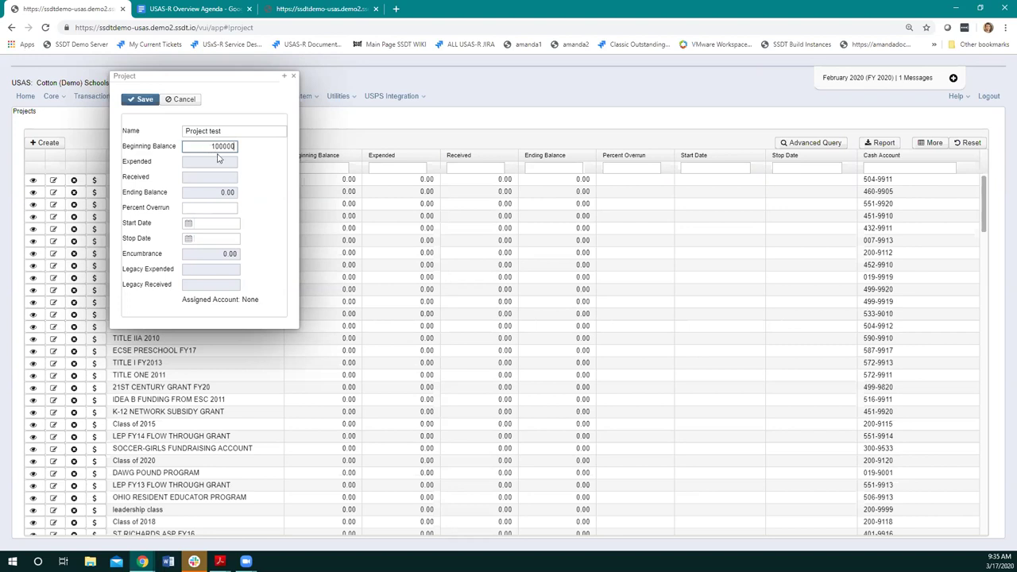
click(272, 181)
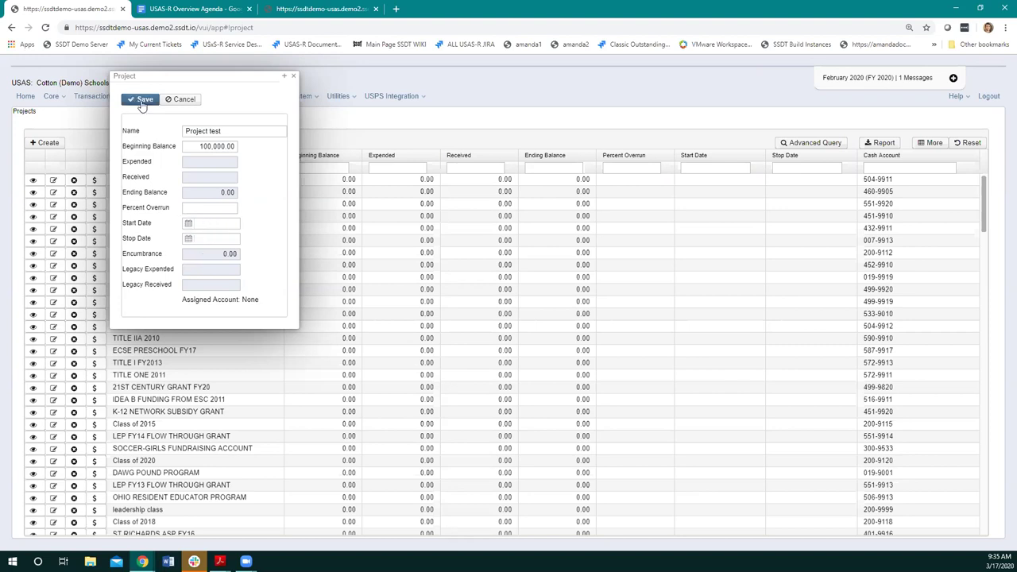
click(184, 131)
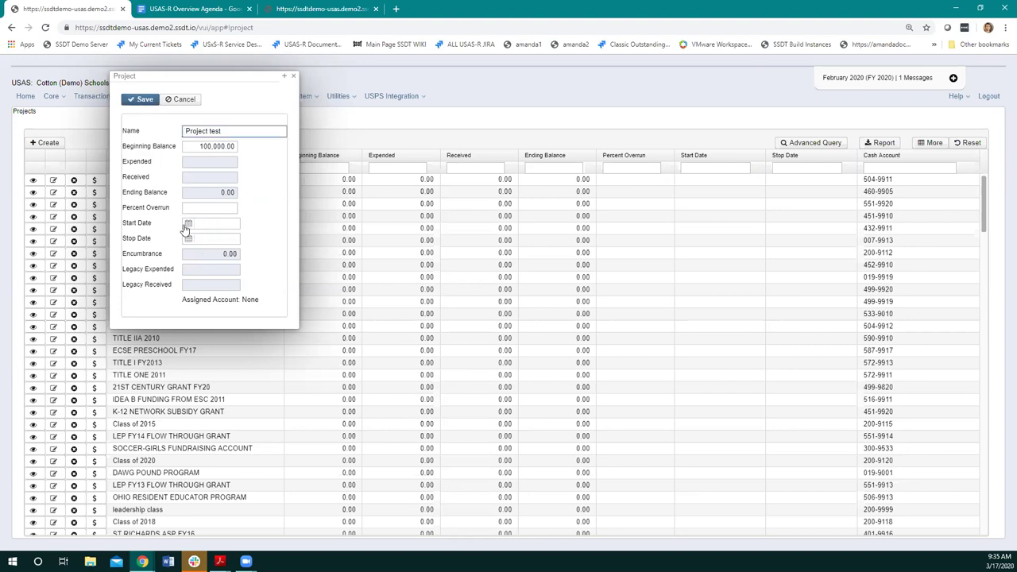
click(136, 101)
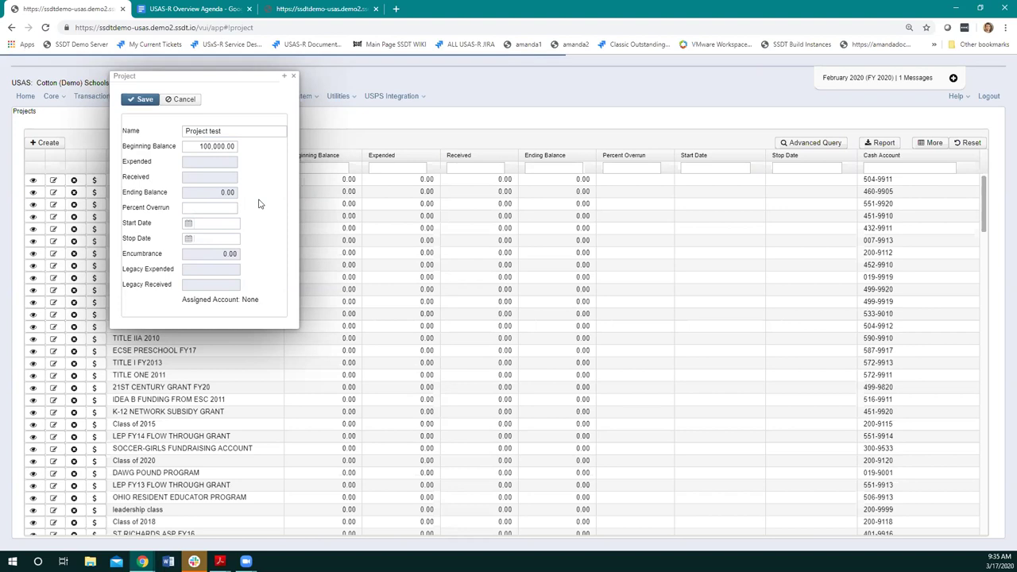
click(294, 77)
Filter the projects grid by the name Projec to find the new project
click(156, 167)
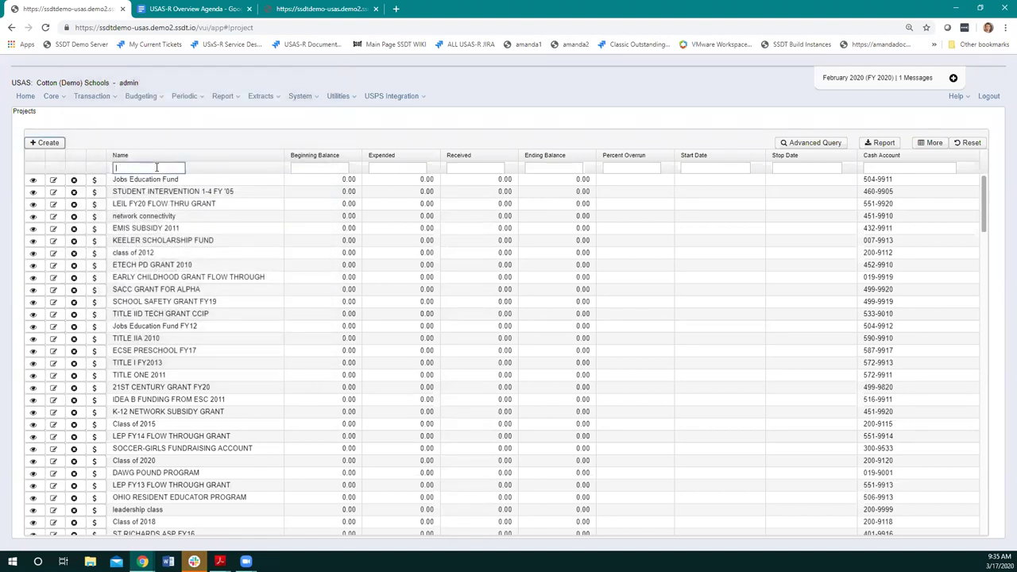
text(F)
text(rojec)
double_click(156, 166)
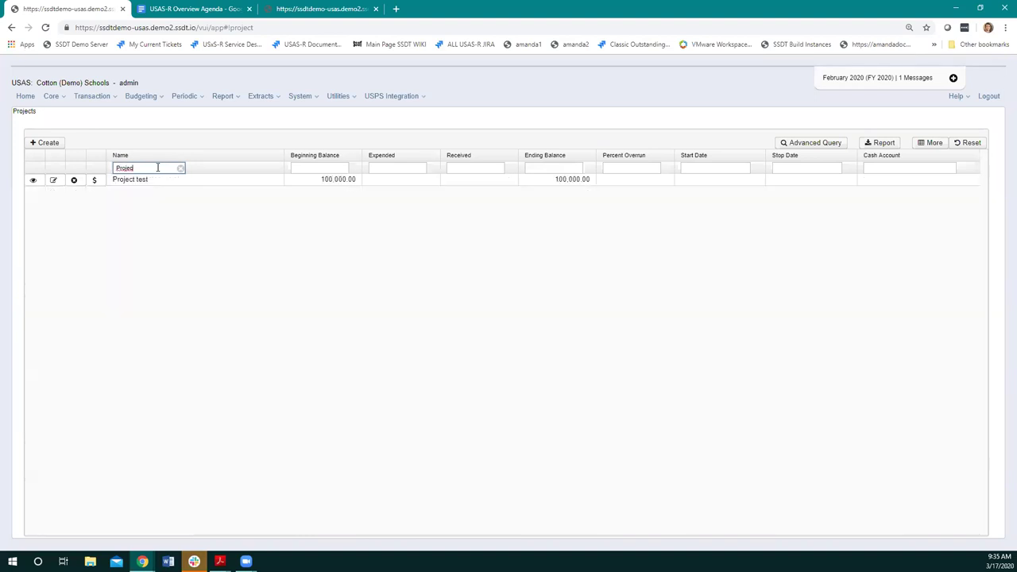
Assign the cash account 002-9001 - BOND RETIREMENT to Project test
click(95, 180)
click(588, 314)
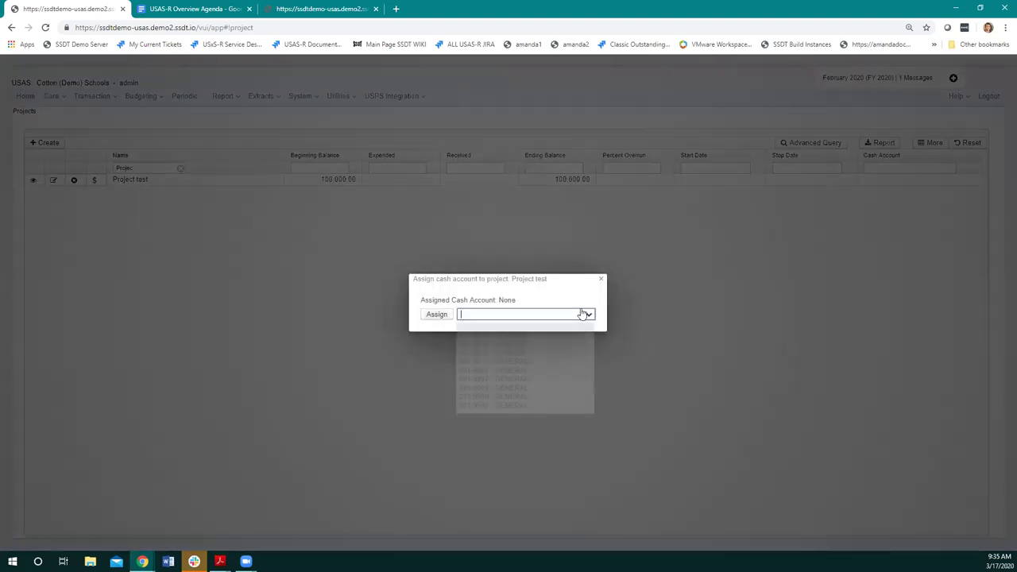
text(002)
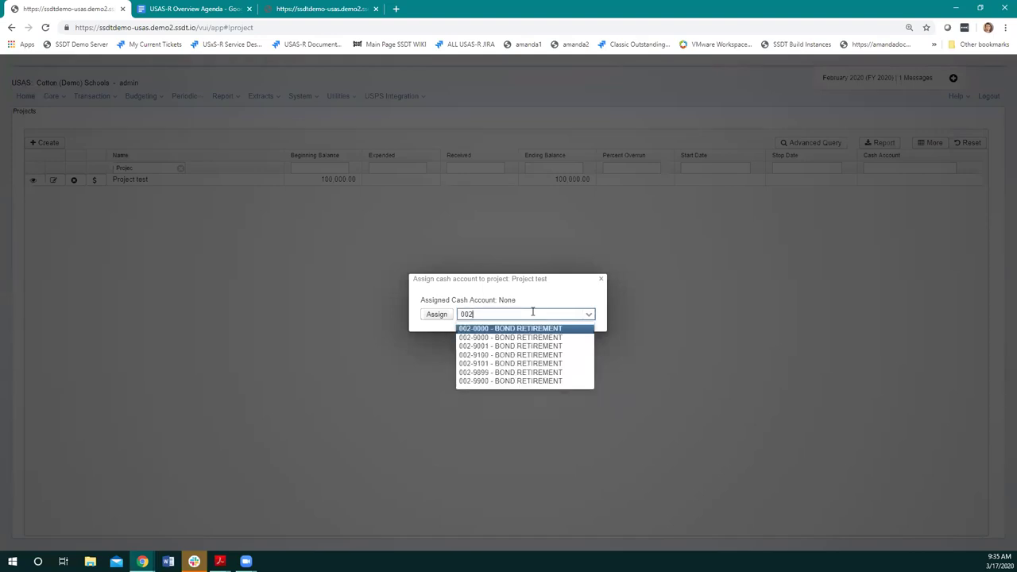
text(-9001)
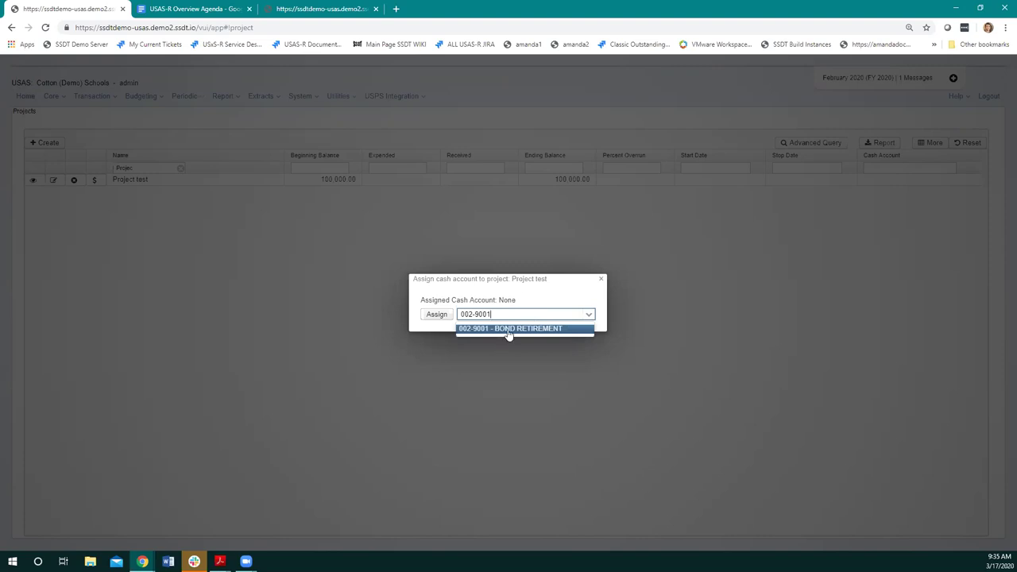
click(508, 329)
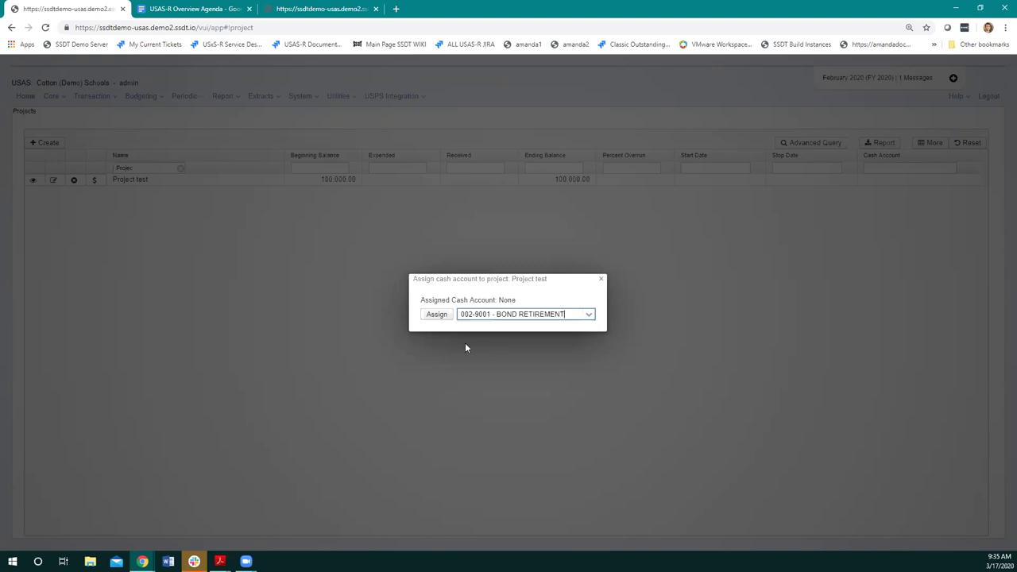
click(431, 319)
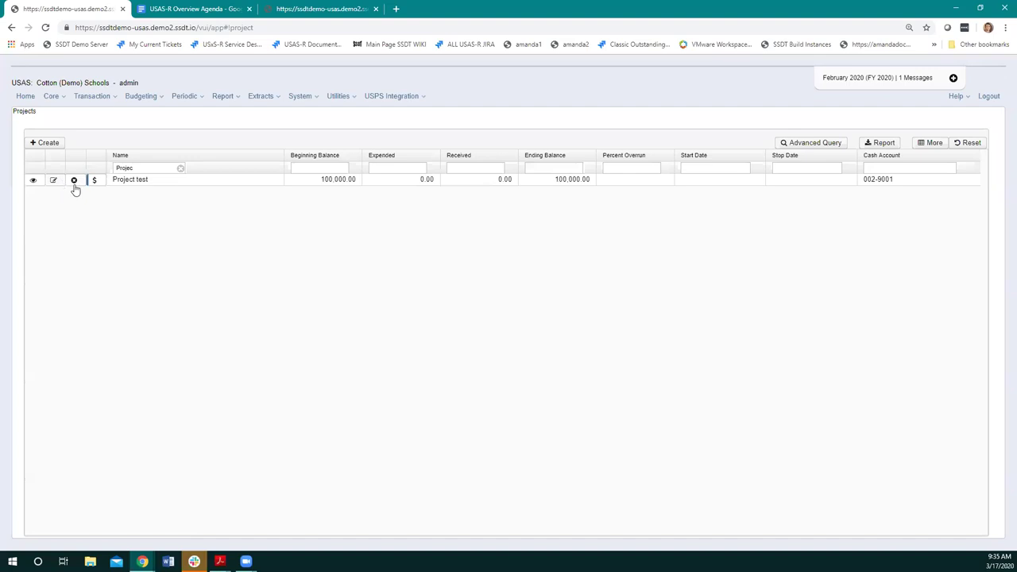
View the details of Project test, check its assigned account, and close the record
click(34, 180)
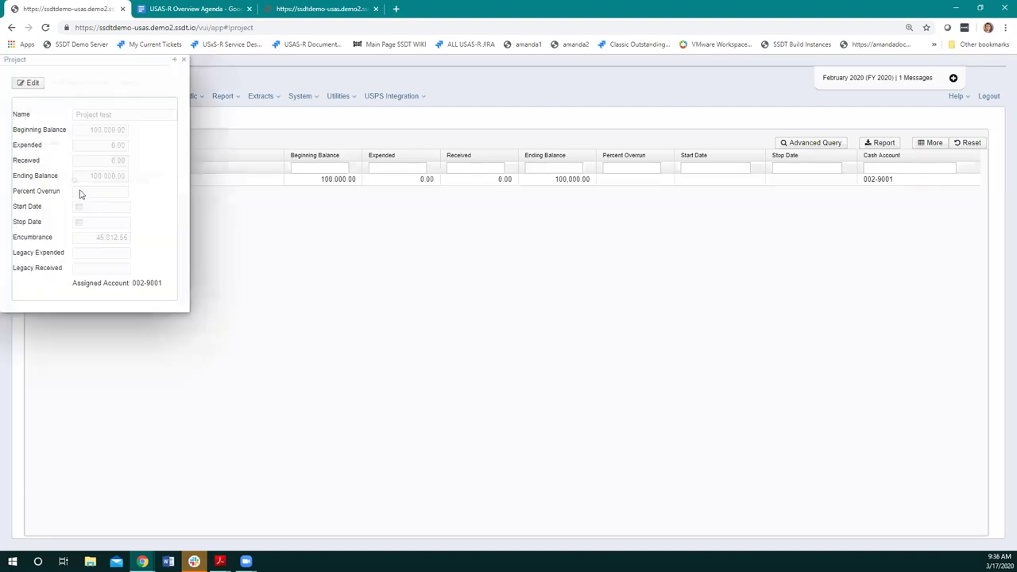
drag(69, 286, 166, 291)
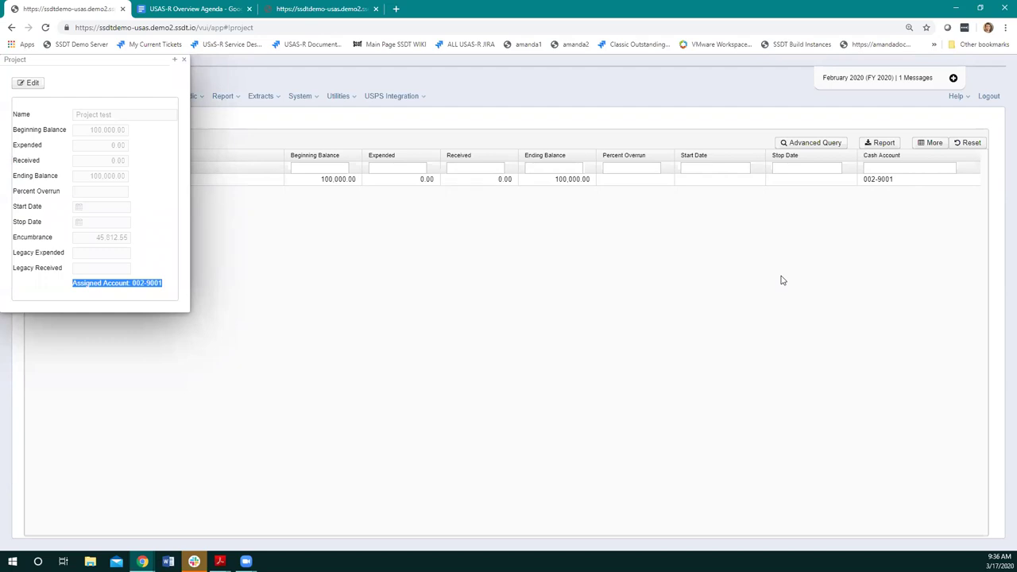
click(183, 60)
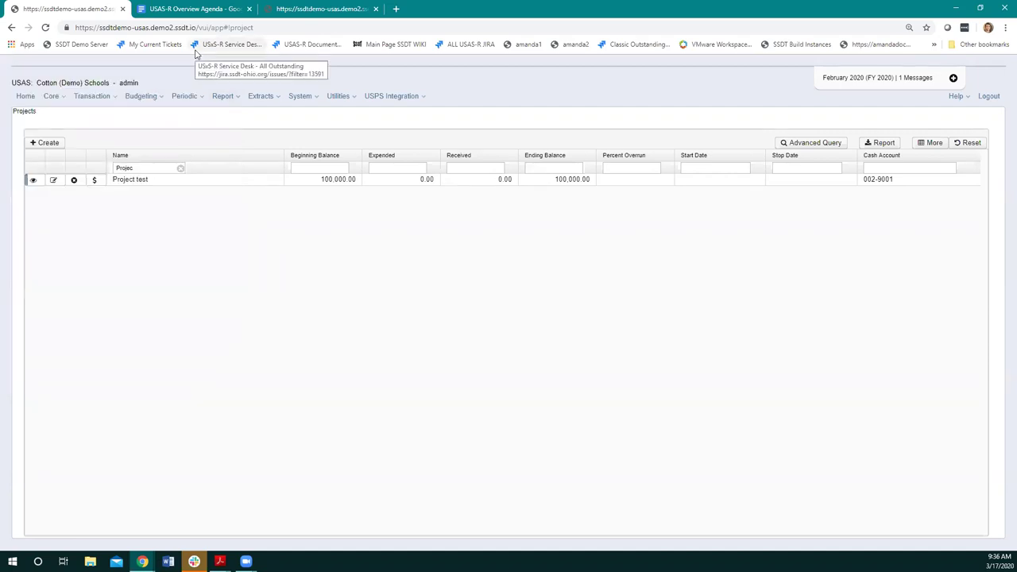
Open the posting periods, filter the Open column by t to check the open periods, and clear the filter
click(50, 97)
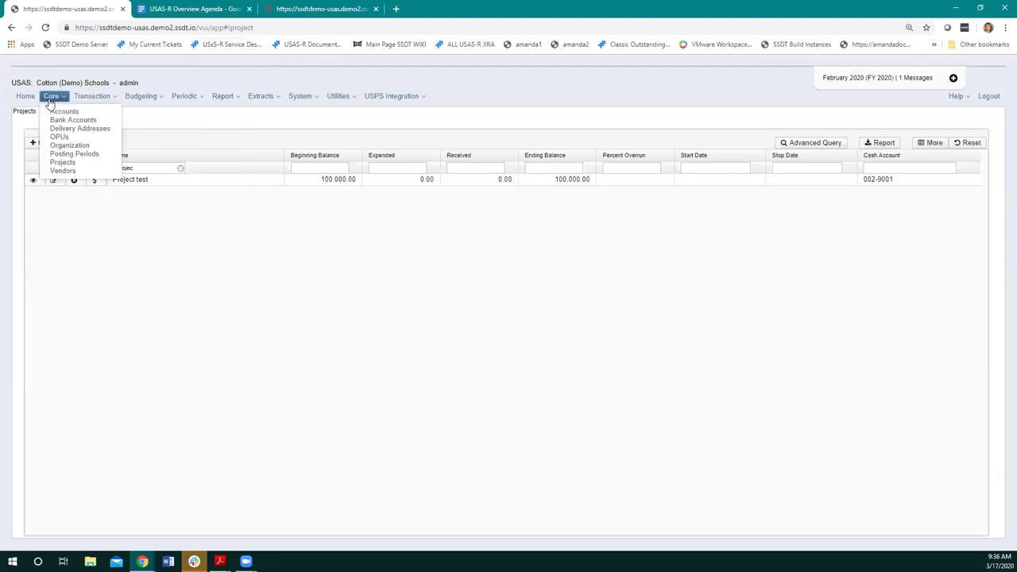
click(69, 156)
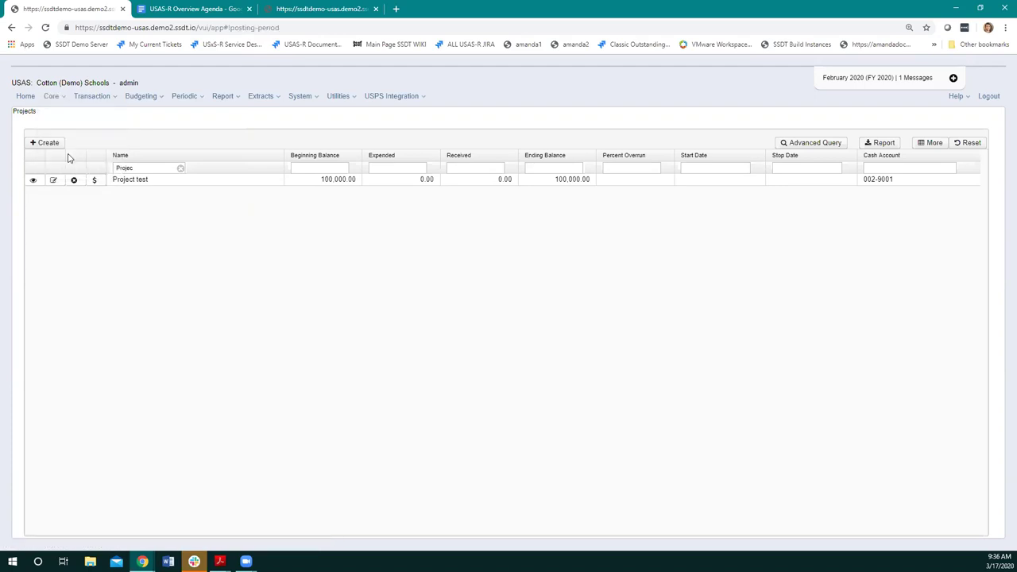
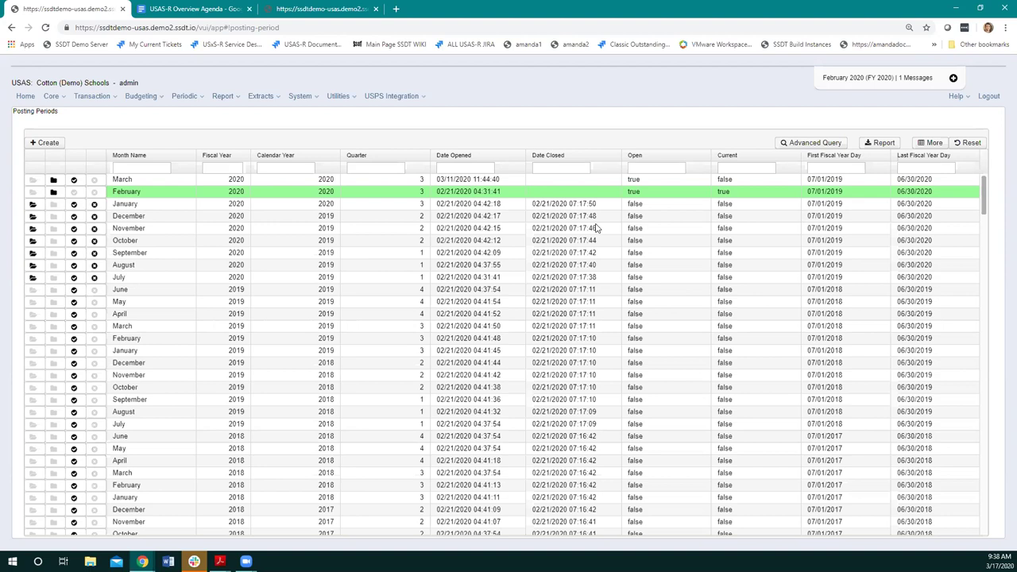
click(636, 168)
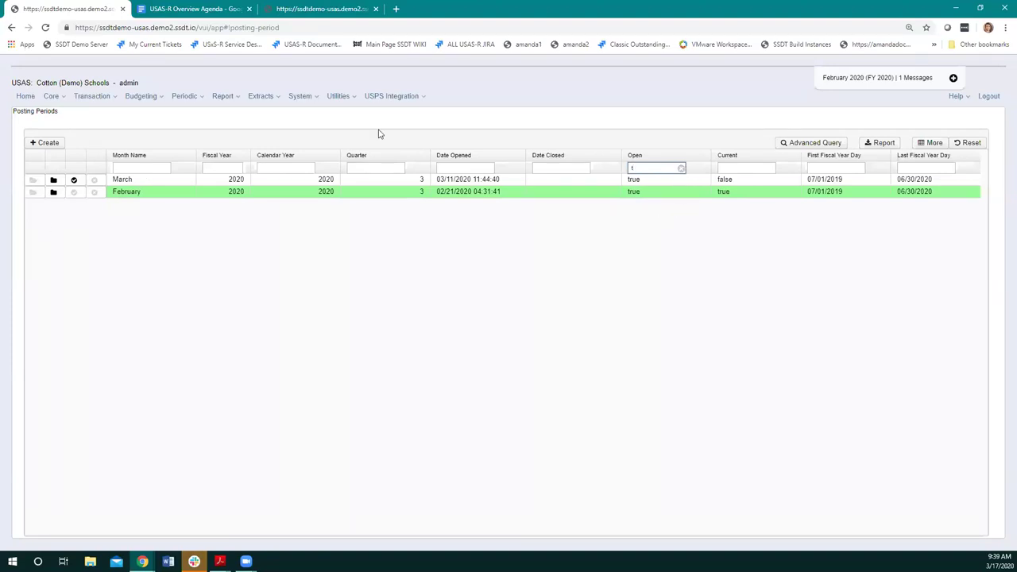
click(681, 168)
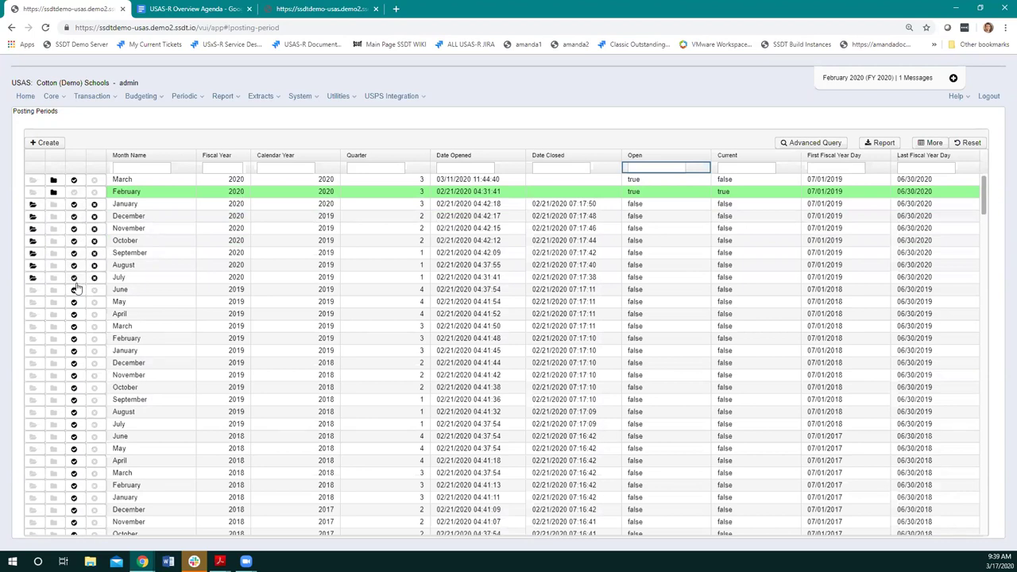
click(74, 194)
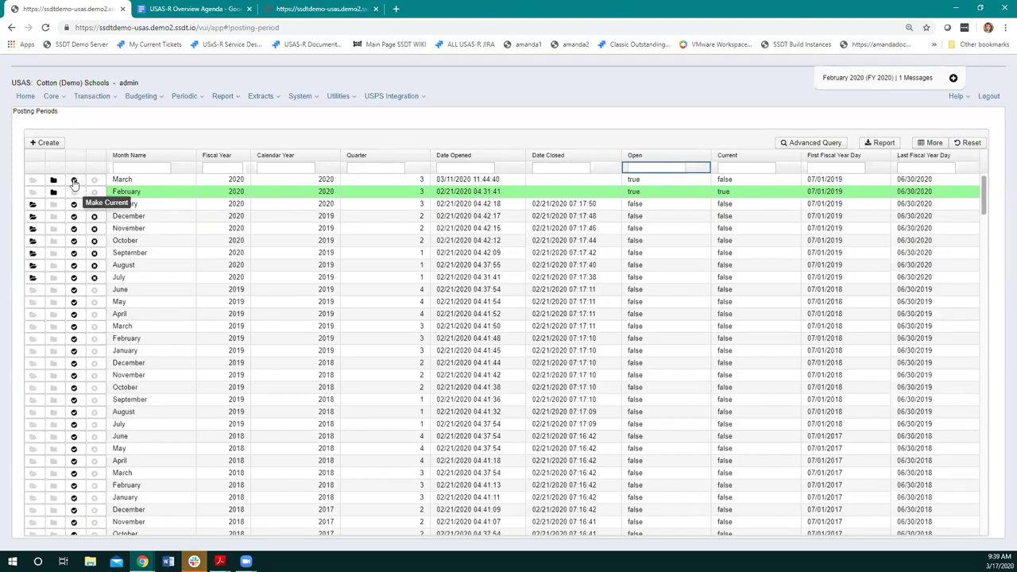
Make March 2020 the current posting period and create a non-current posting period for April 2020
click(74, 182)
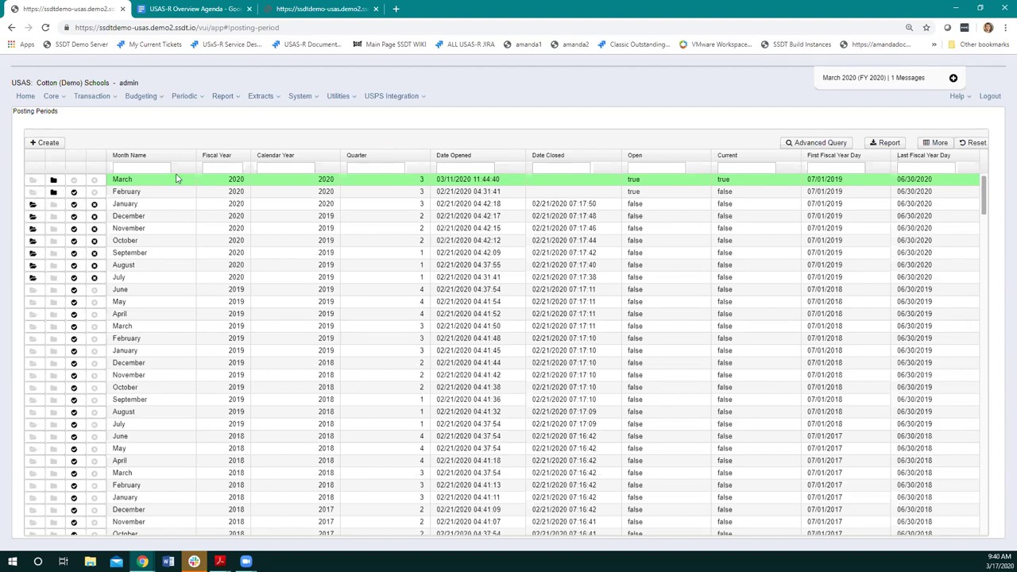
click(46, 146)
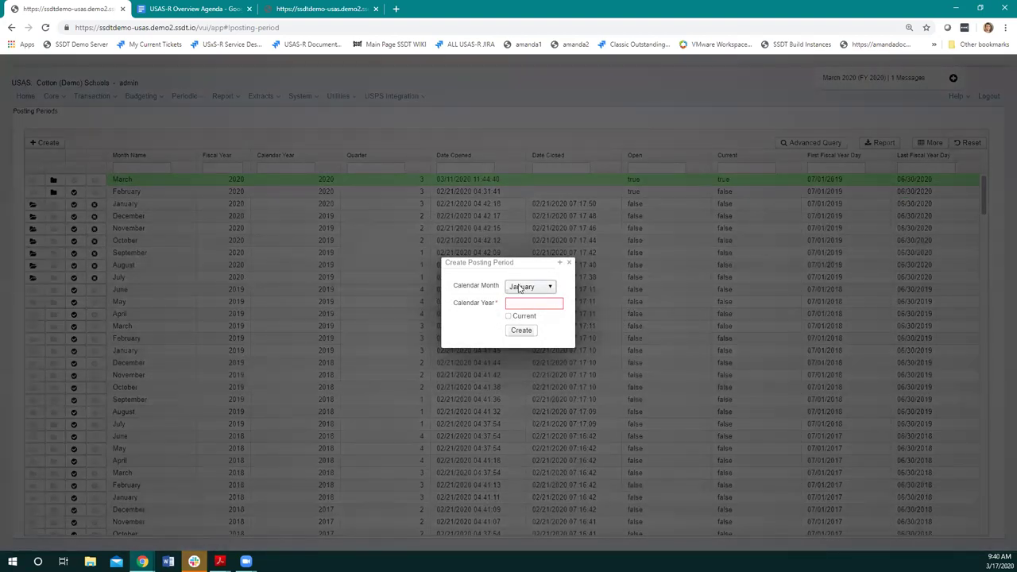
click(547, 286)
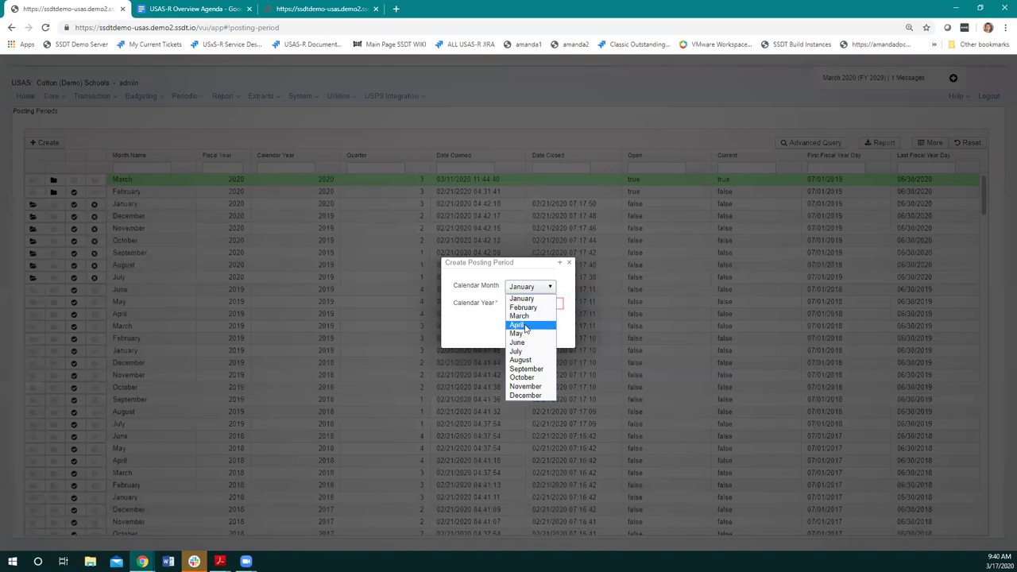
click(536, 325)
click(539, 303)
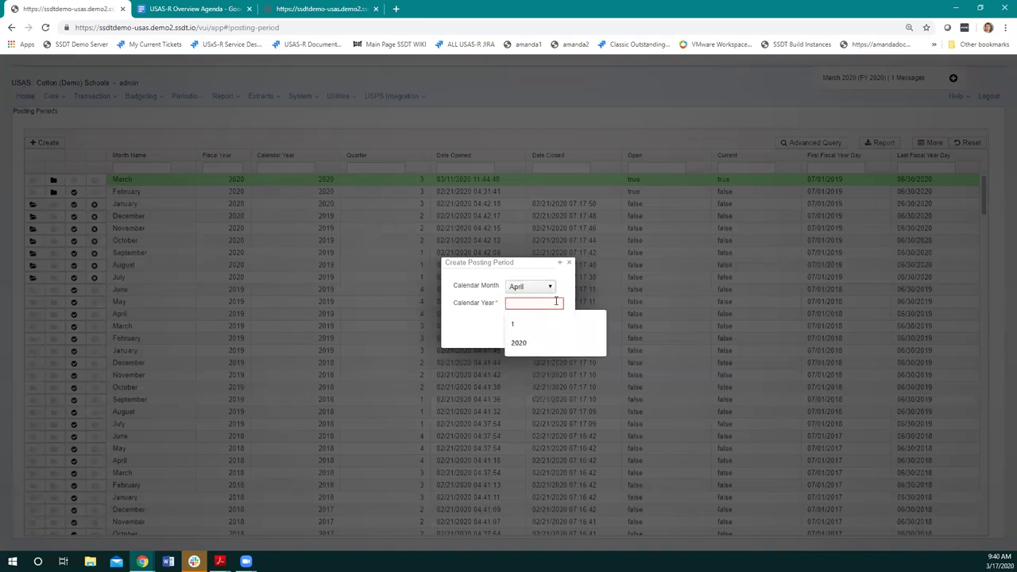
text(2020)
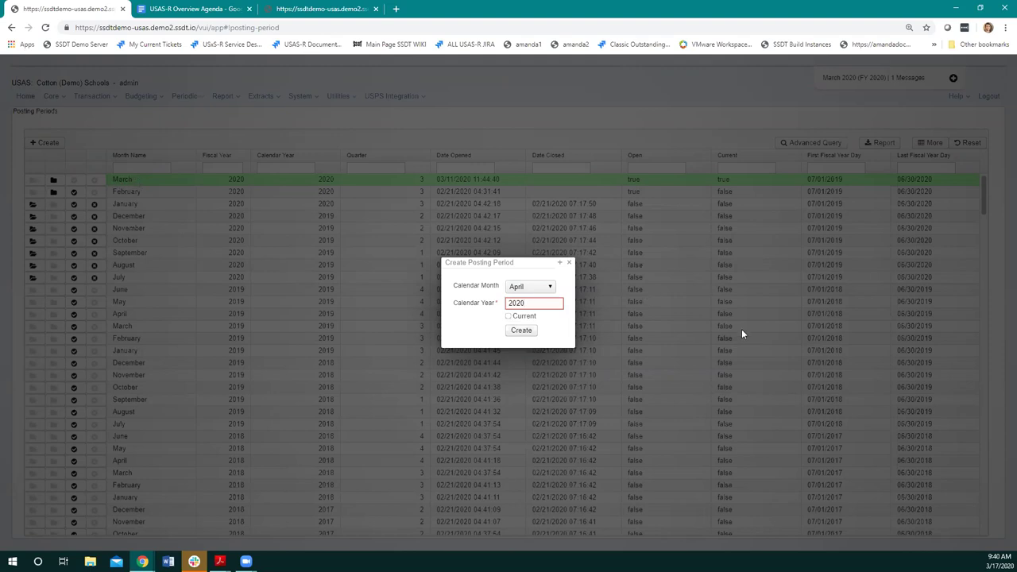
click(521, 333)
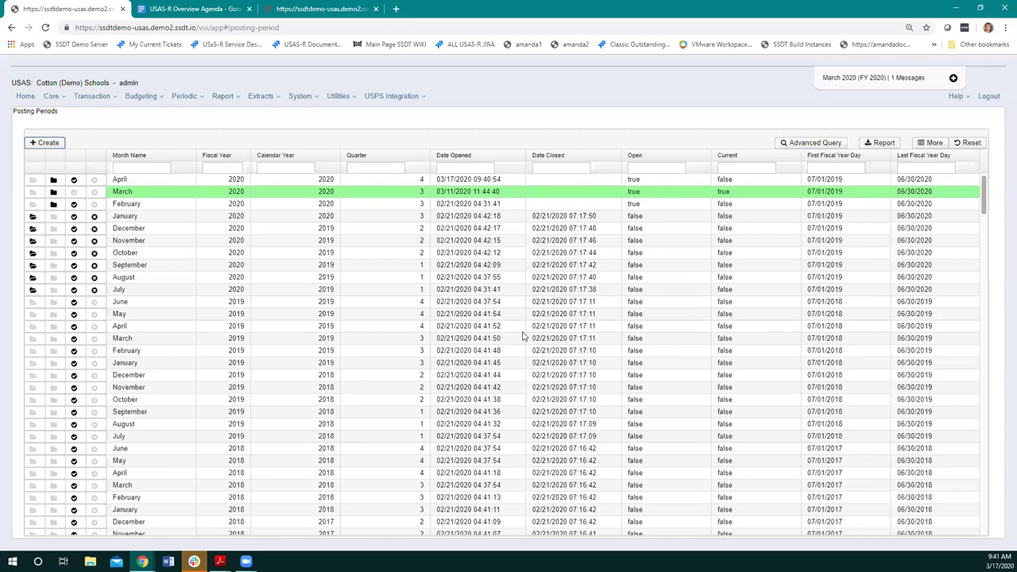
Open the vendor records and narrow the Vendor # and Primary Name columns of the grid
click(51, 96)
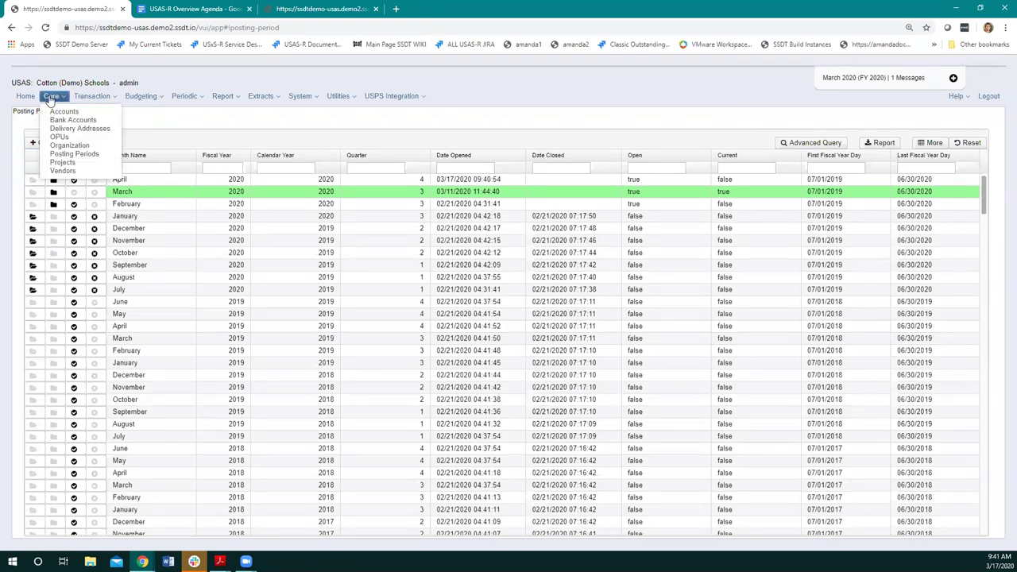
click(64, 171)
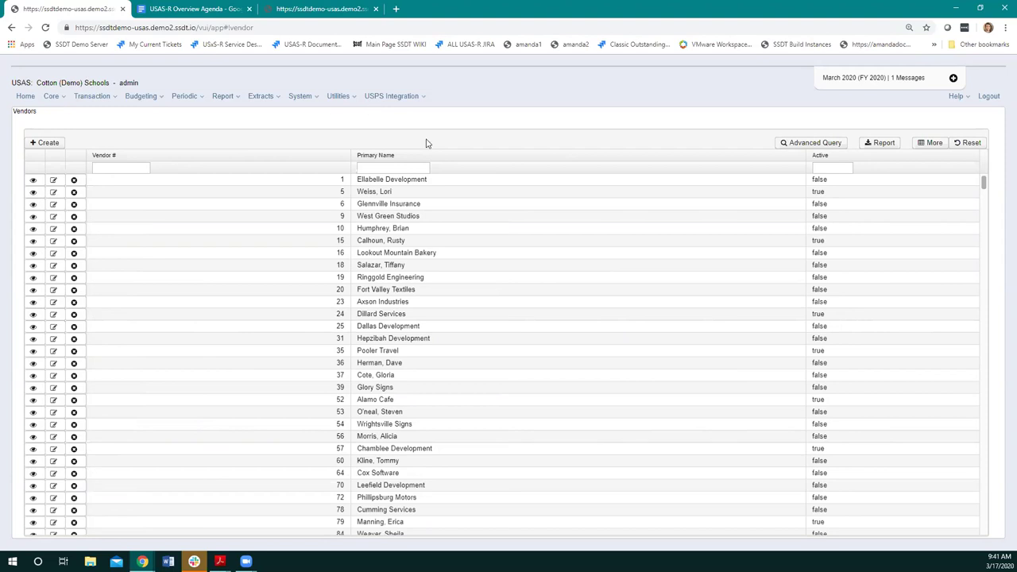
drag(345, 151, 178, 153)
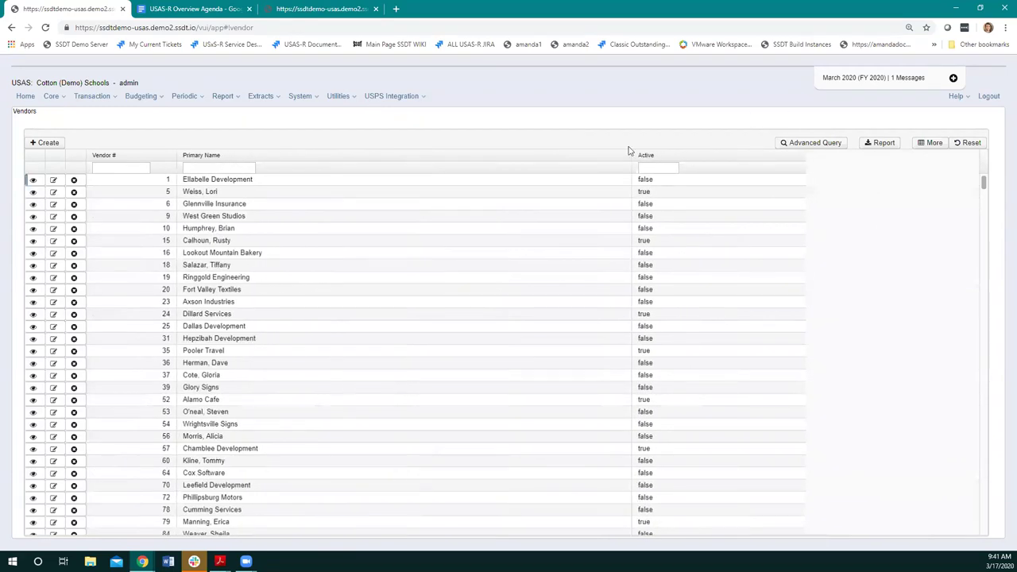
drag(630, 155, 305, 163)
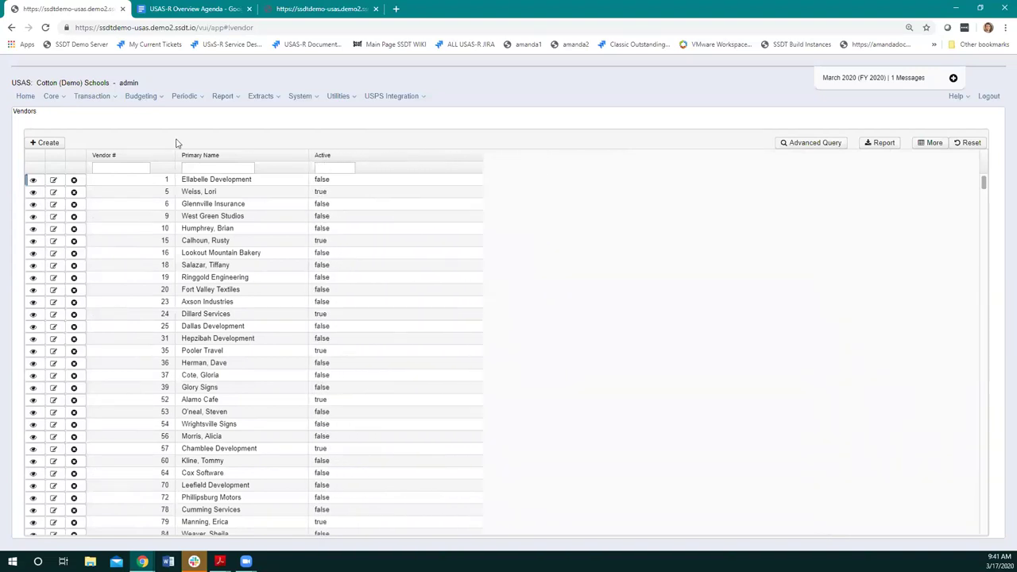
drag(173, 156, 223, 165)
Add the Email Address and Last Activity columns from Other Info to the vendors grid
click(931, 142)
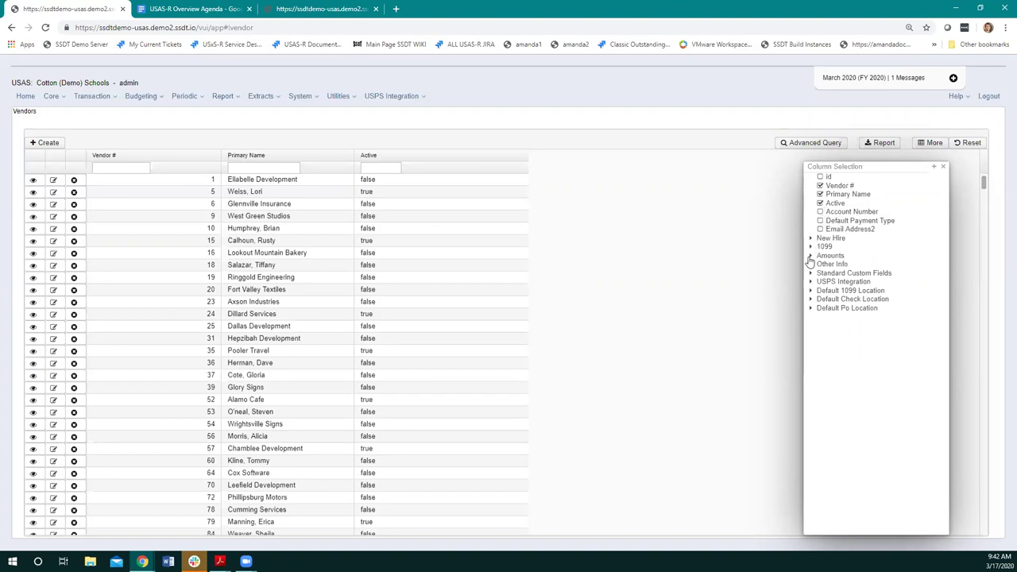
click(810, 264)
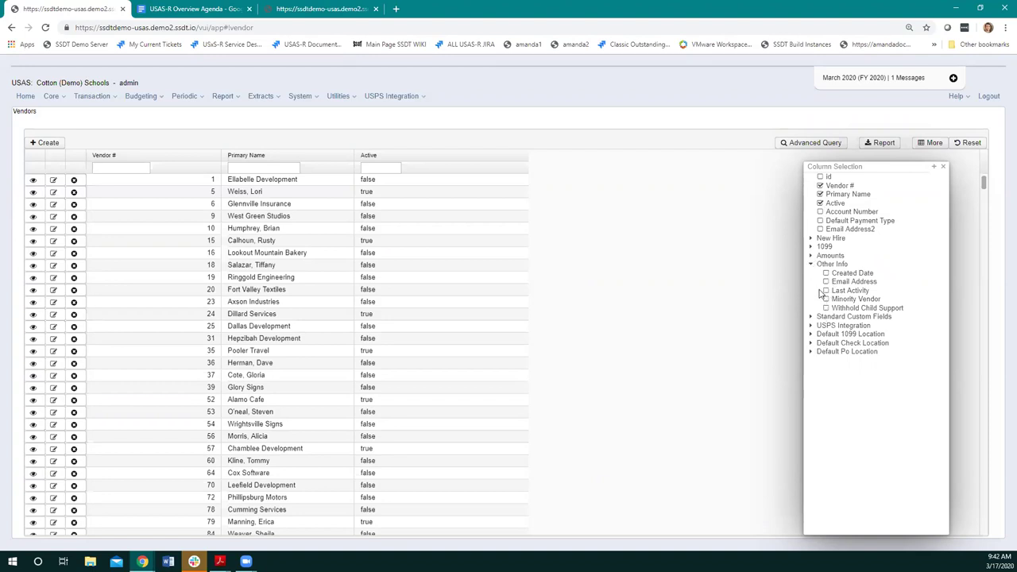
click(825, 281)
click(825, 290)
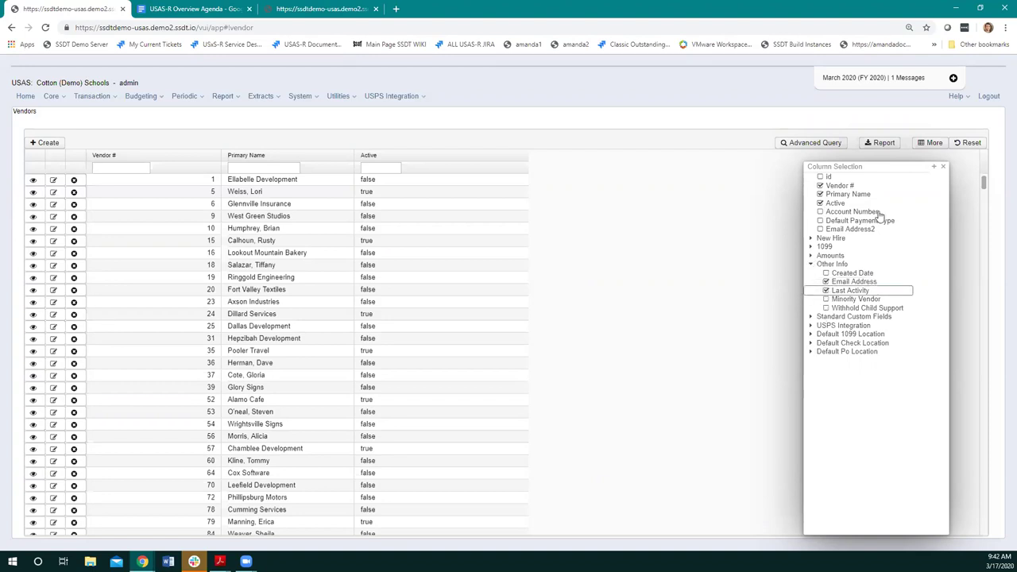
click(944, 169)
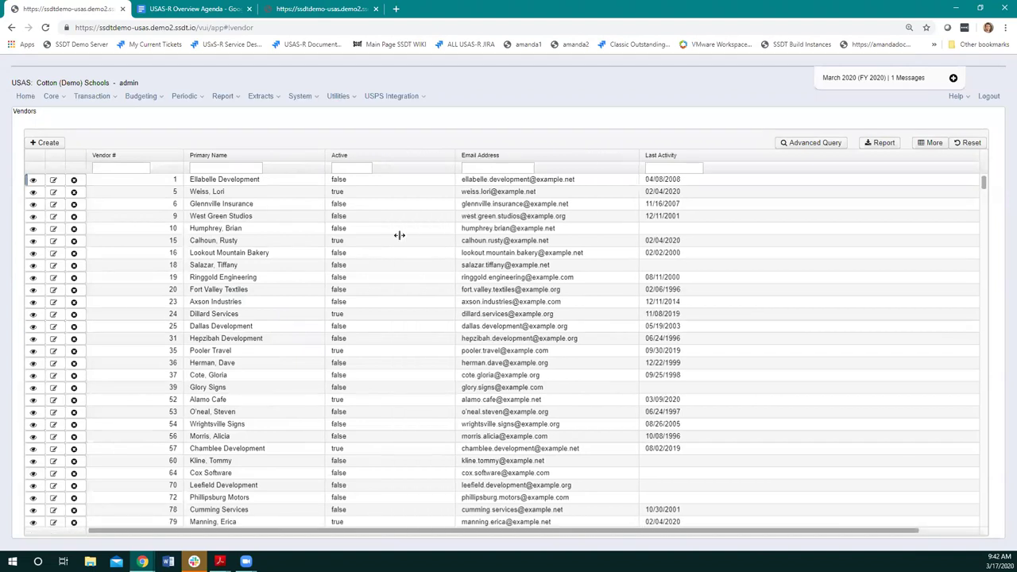
Start an advanced vendor query with the properties Active, Type 1099 and the Tax Id's Tin
click(818, 143)
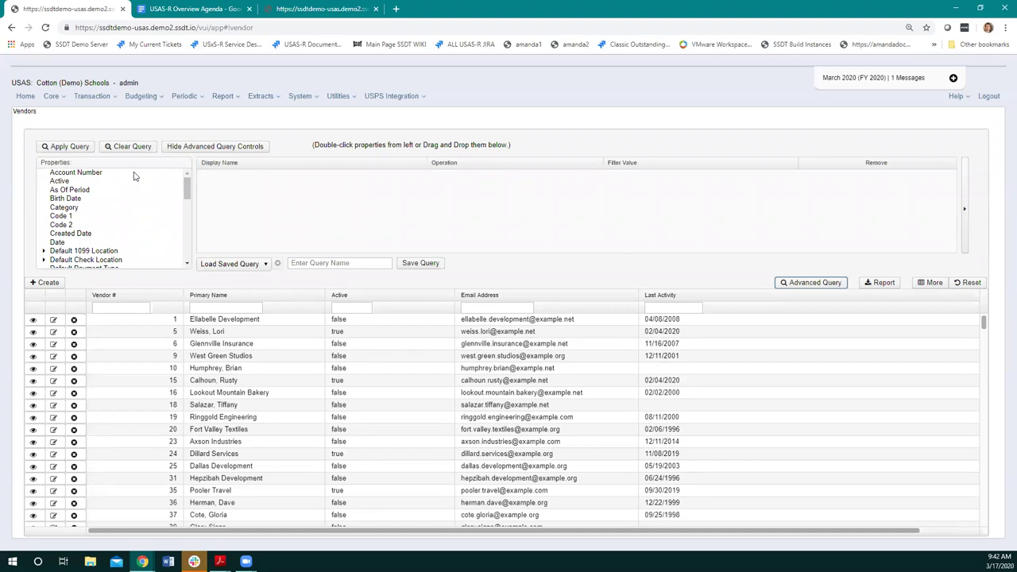
drag(59, 182, 249, 189)
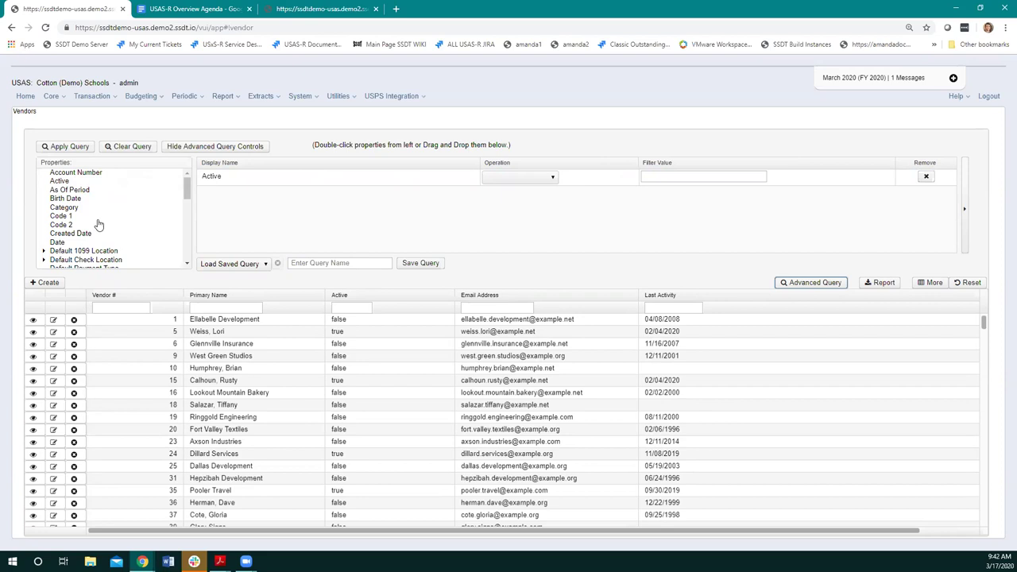
scroll(116, 224, down, 1)
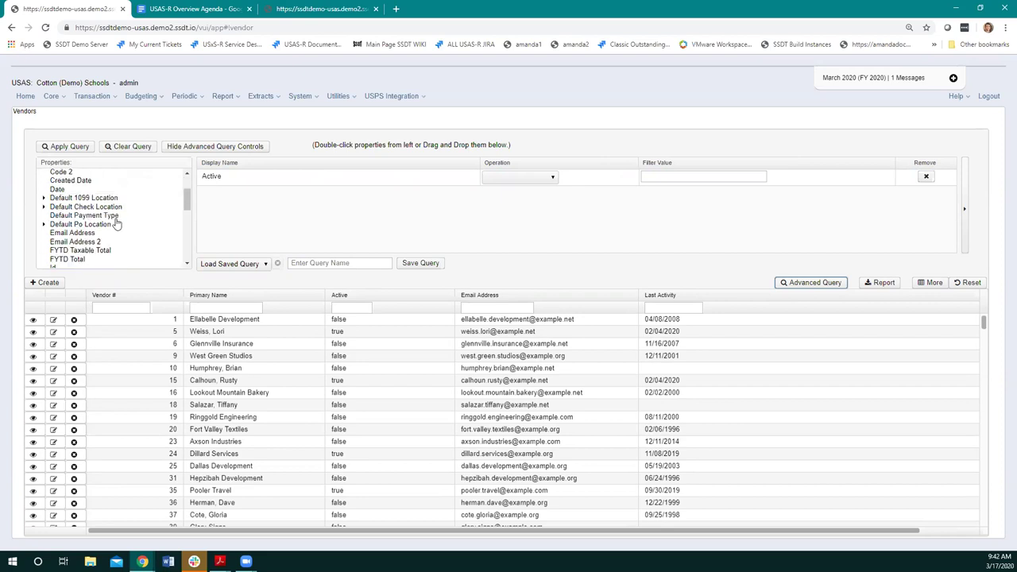
scroll(116, 224, down, 2)
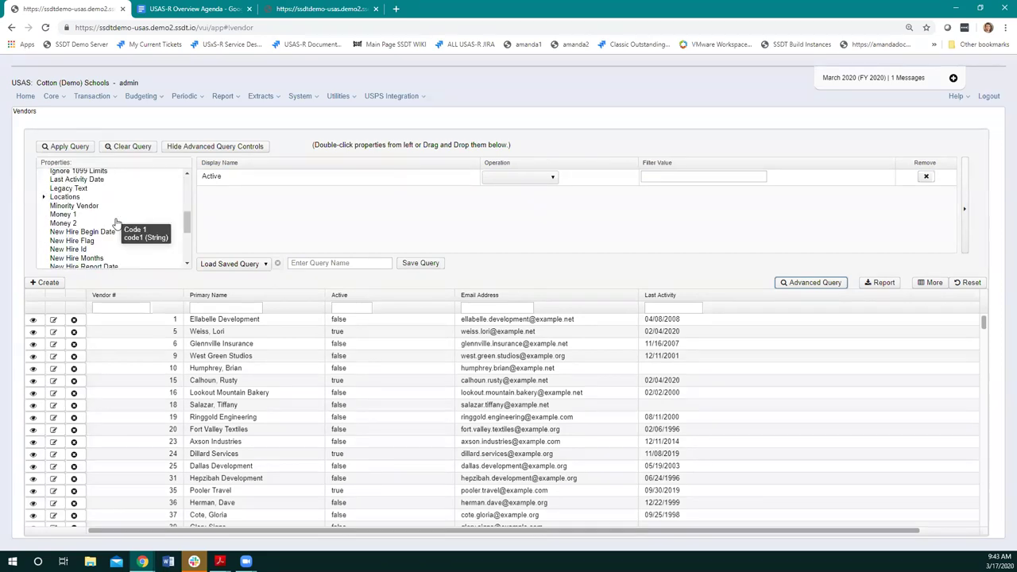
scroll(116, 224, down, 1)
scroll(104, 218, down, 1)
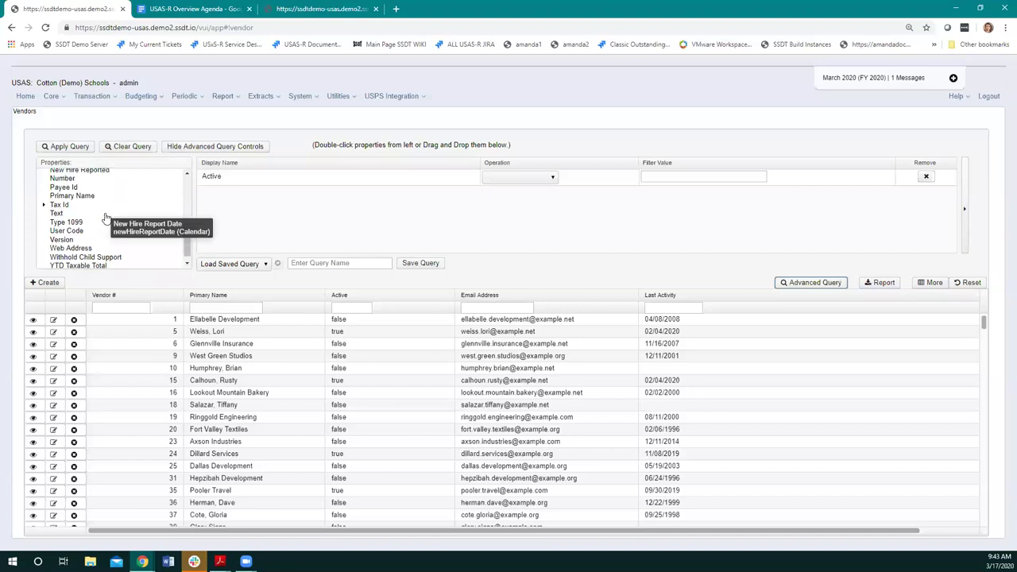
drag(68, 222, 271, 210)
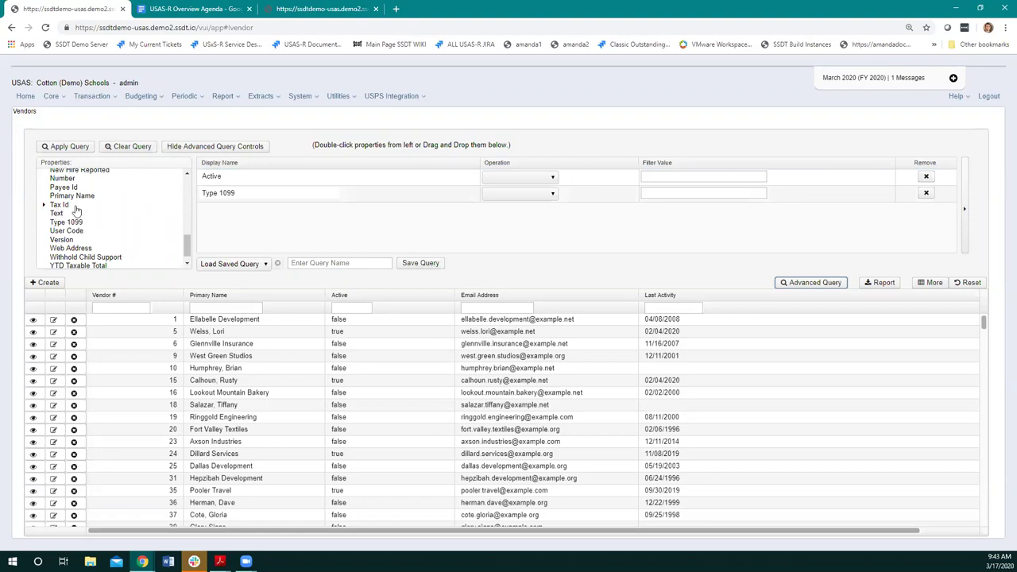
click(44, 207)
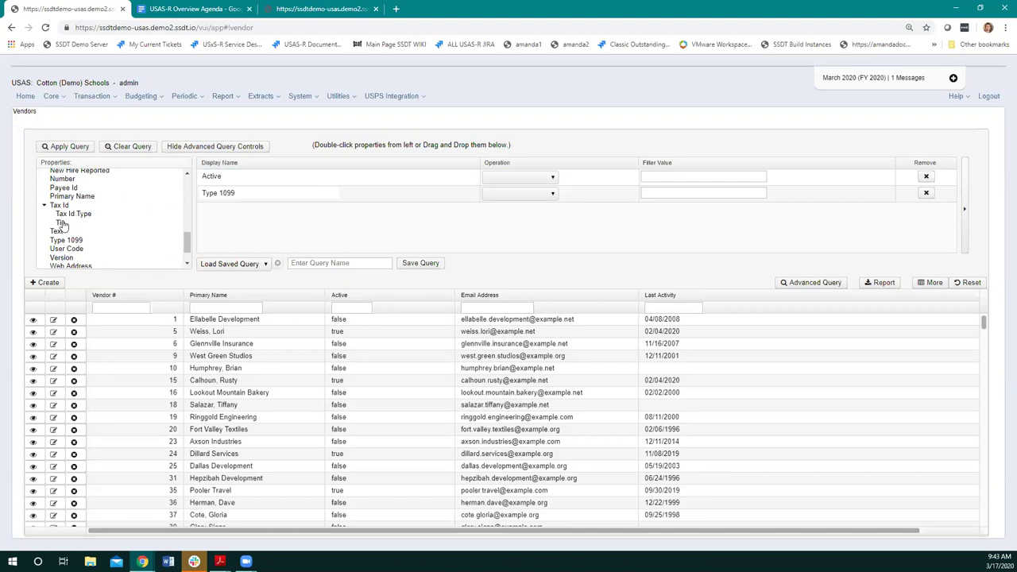
drag(62, 224, 205, 207)
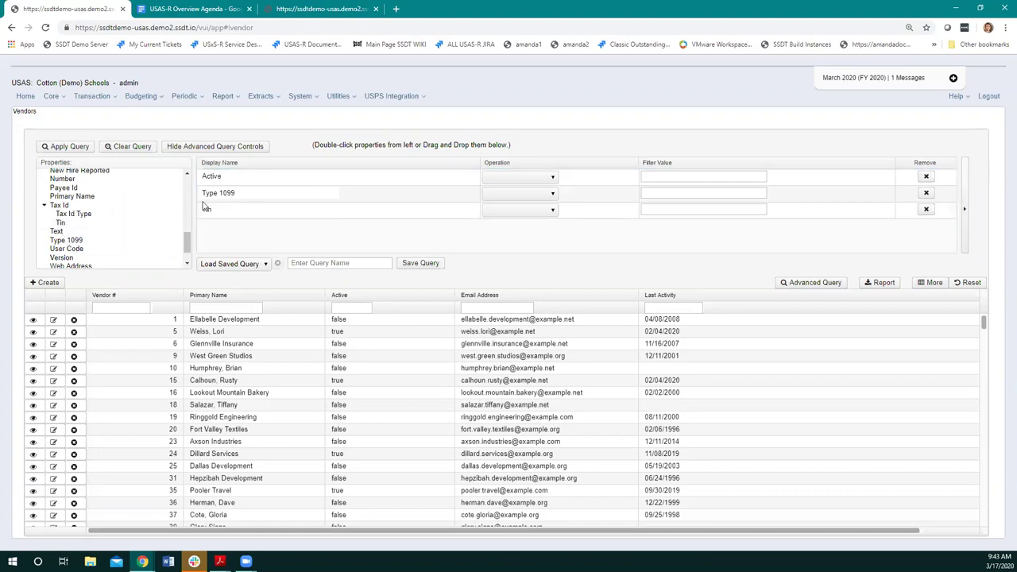
Set the query's Active condition to Equals with the filter value t
click(530, 213)
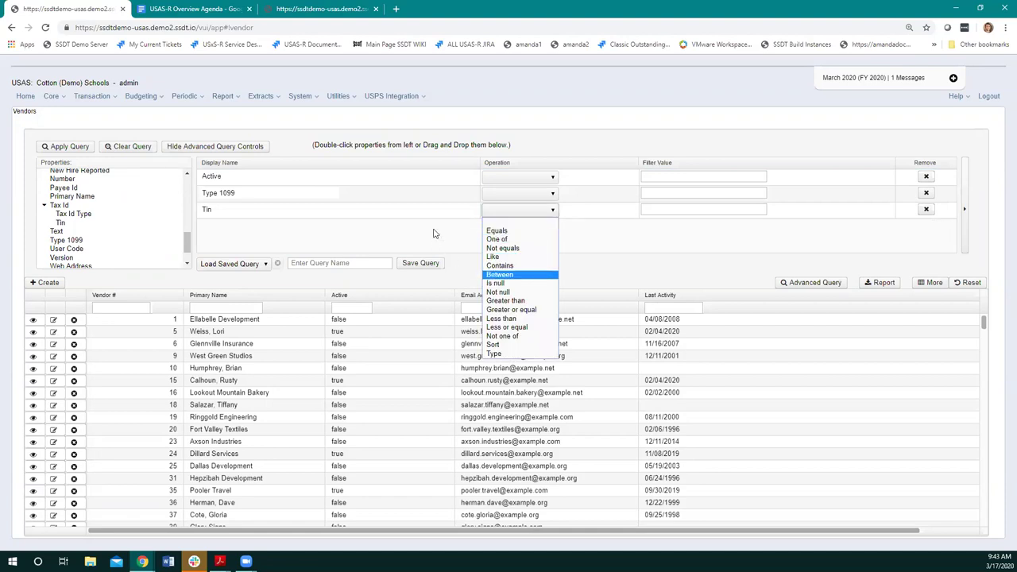
click(433, 232)
click(524, 181)
click(520, 201)
click(652, 180)
text(t)
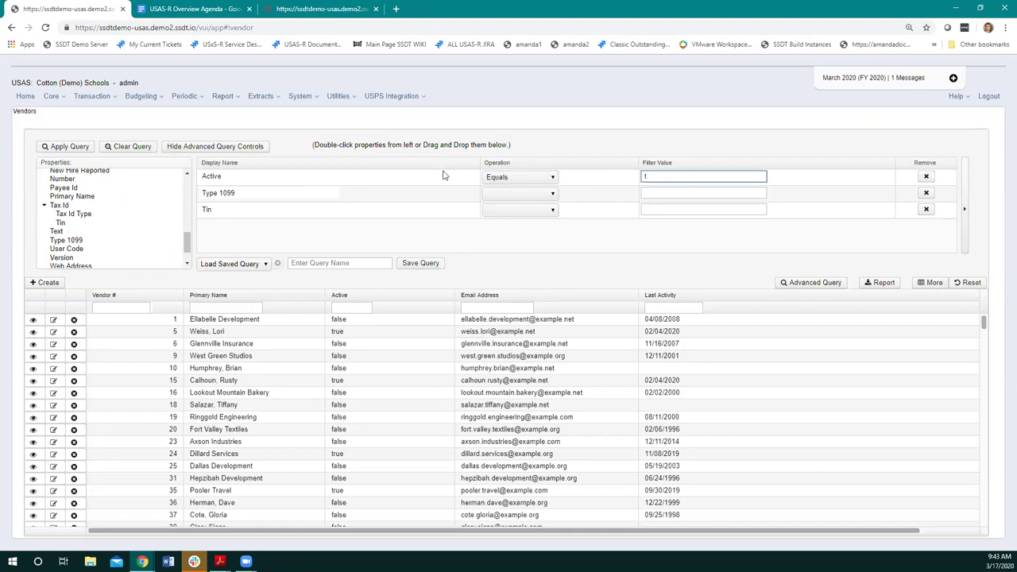
Set the query's Type 1099 condition to Like with the filter value Non_1099
click(510, 194)
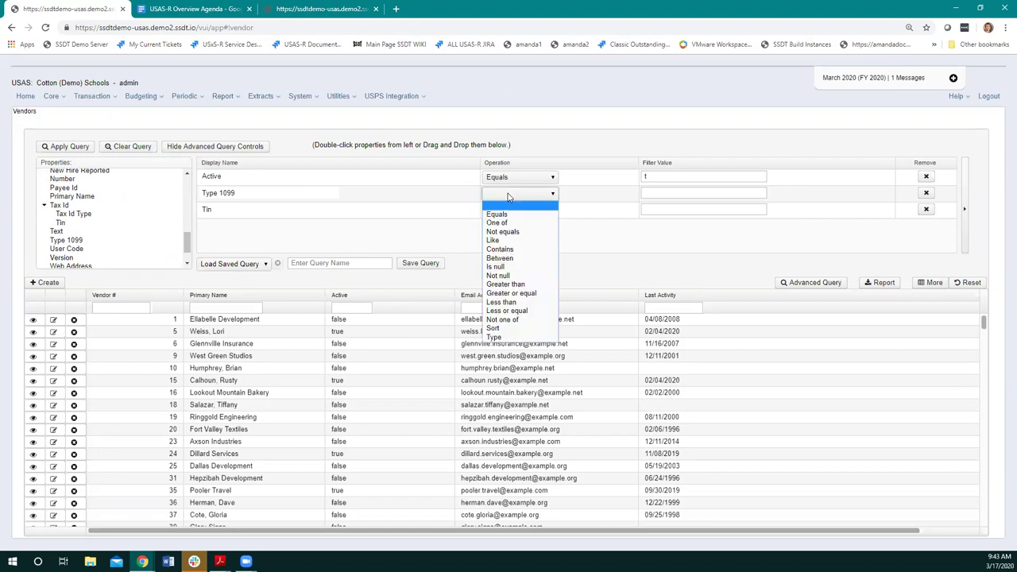
click(499, 241)
click(729, 192)
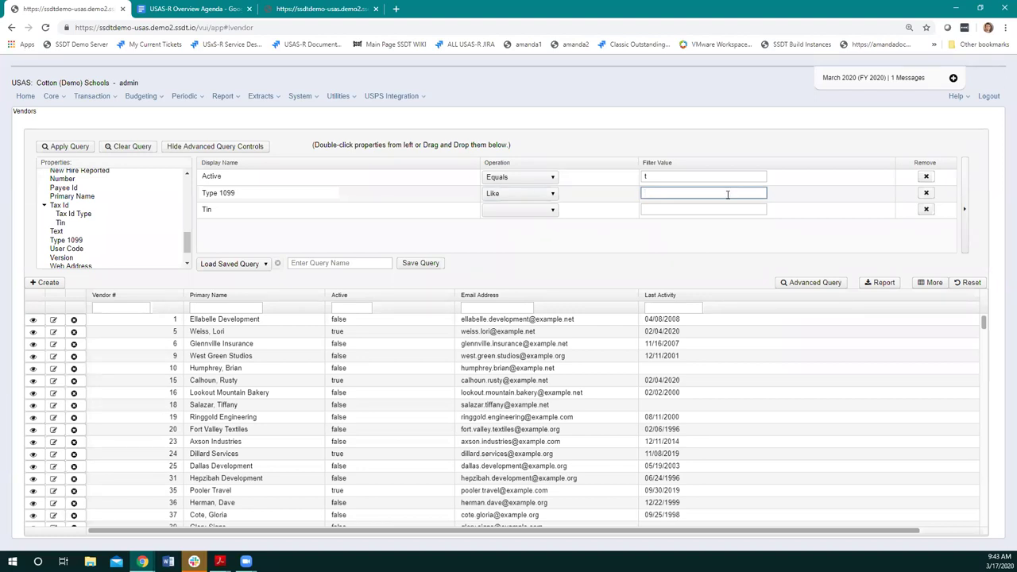
text(Non)
text( 1099)
key(BackSpace)
key(BackSpace)
key(BackSpace)
text(_1099)
Set the Tin condition to Is null with the filter value t and try to apply the query
click(551, 212)
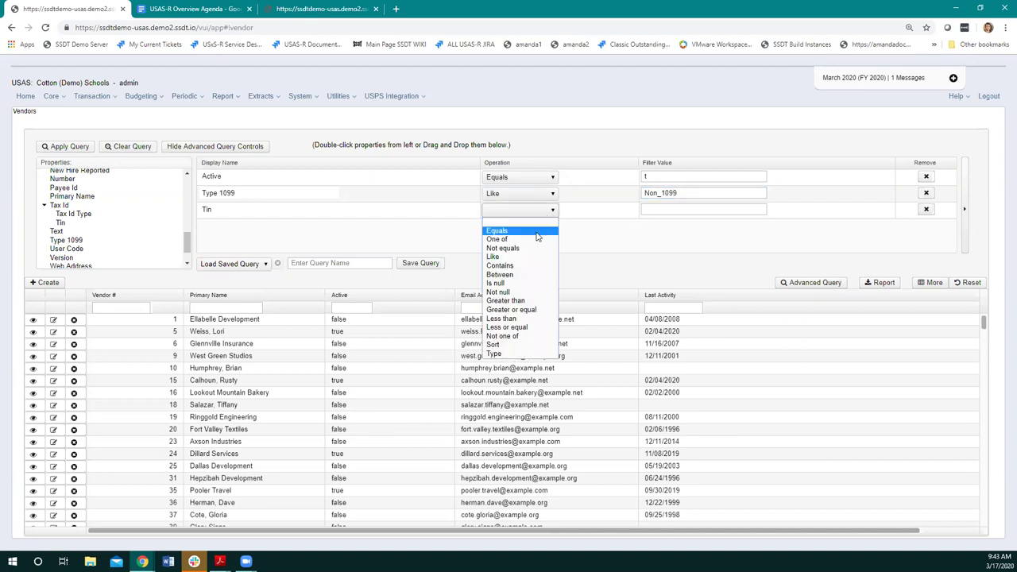
click(514, 286)
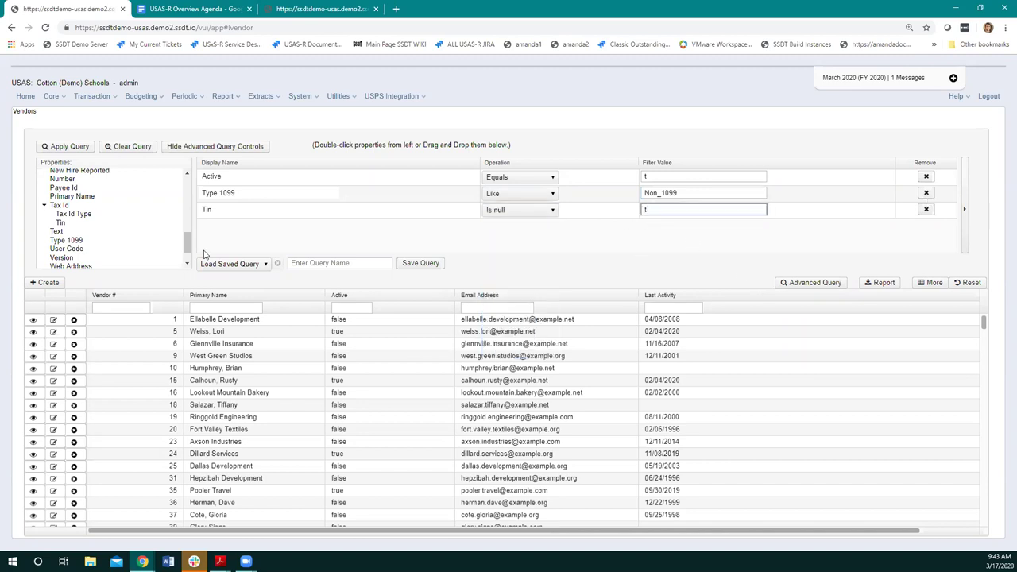
click(71, 147)
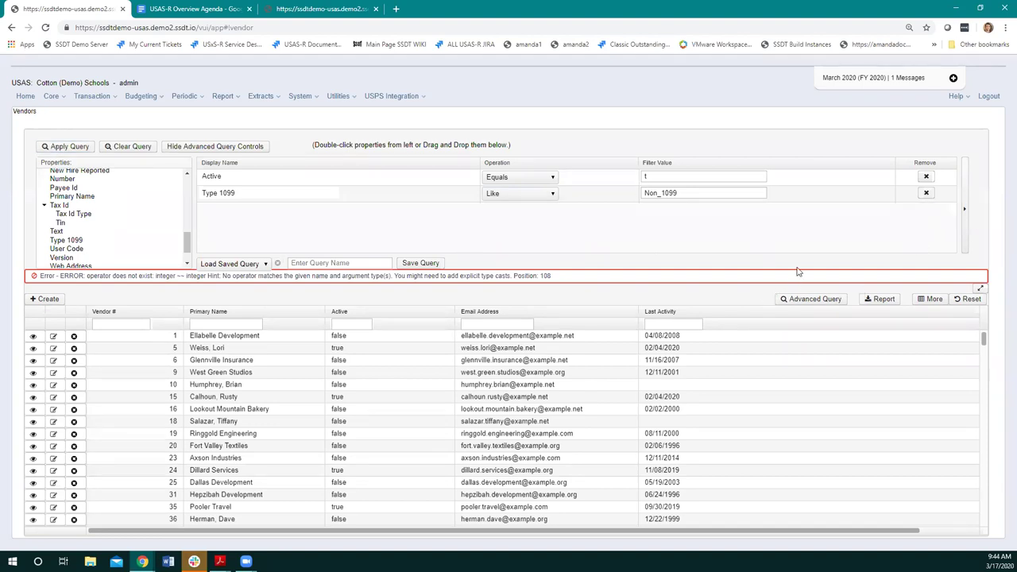
Retry the query, replace the Type 1099 filter value with Non 1099, and try applying it again
click(70, 150)
click(662, 193)
key(BackSpace)
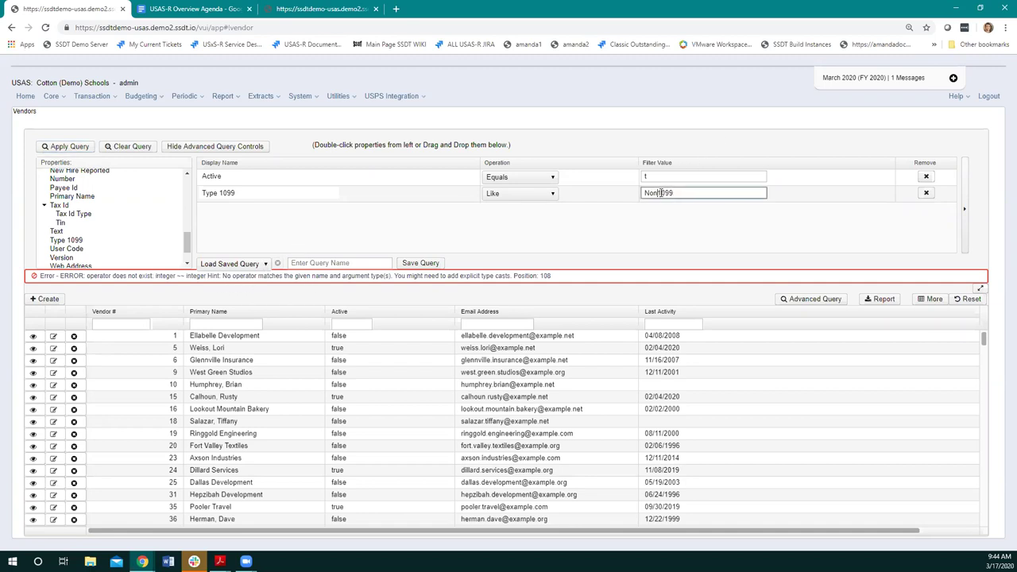
click(81, 151)
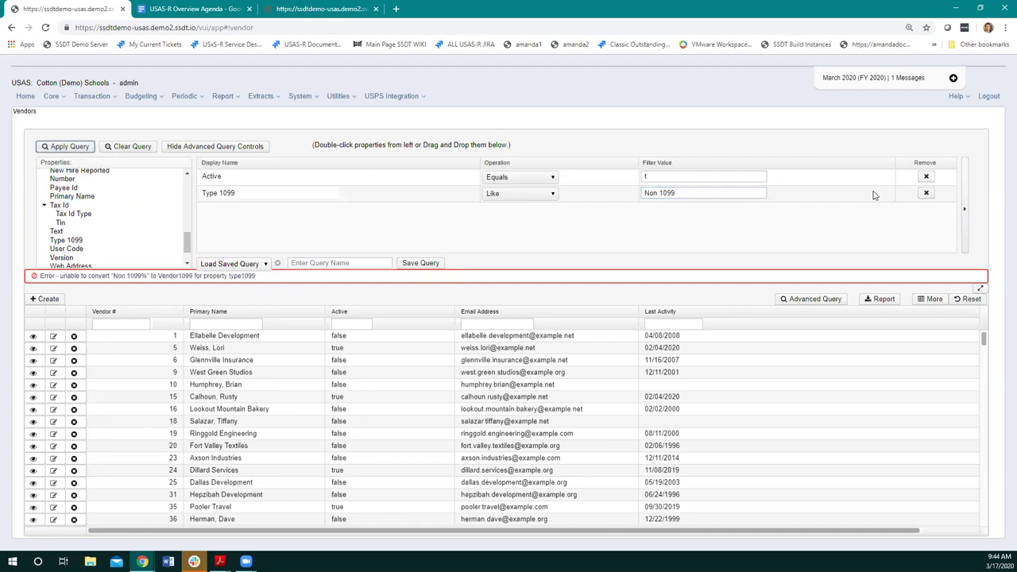
Remove the Type 1099 condition, apply the query on Active alone, and hide the advanced query controls
click(925, 194)
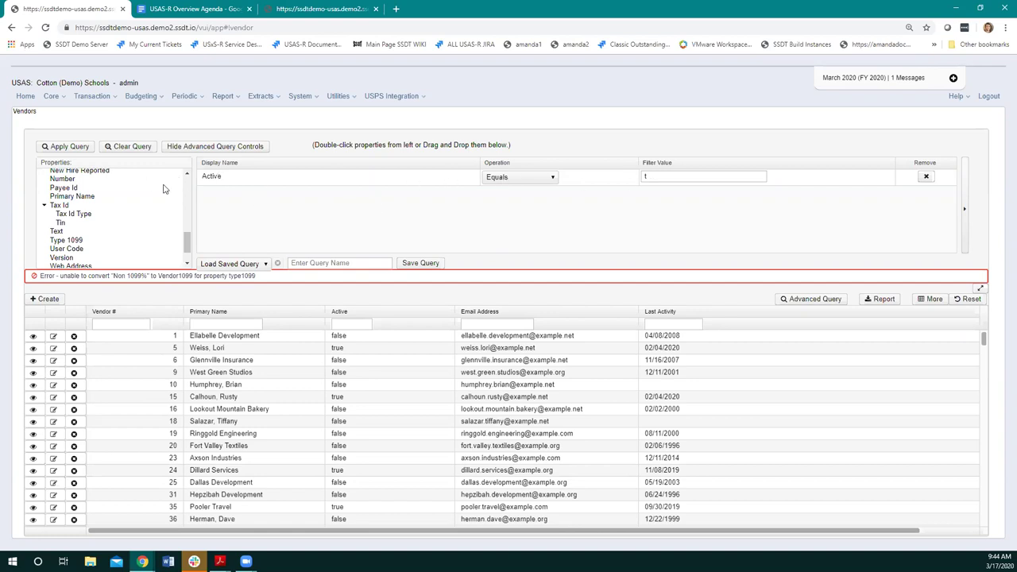
click(80, 147)
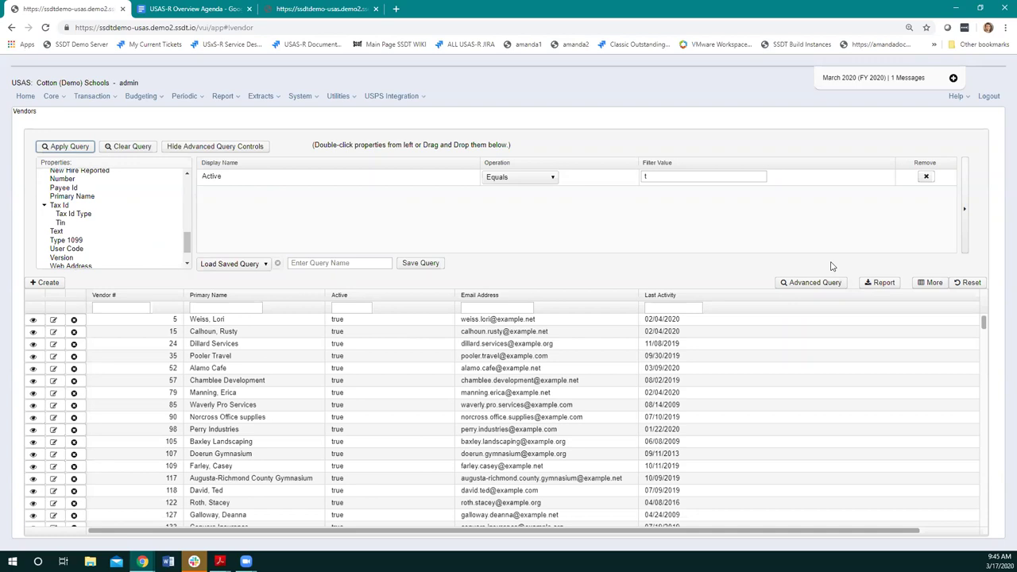
click(814, 286)
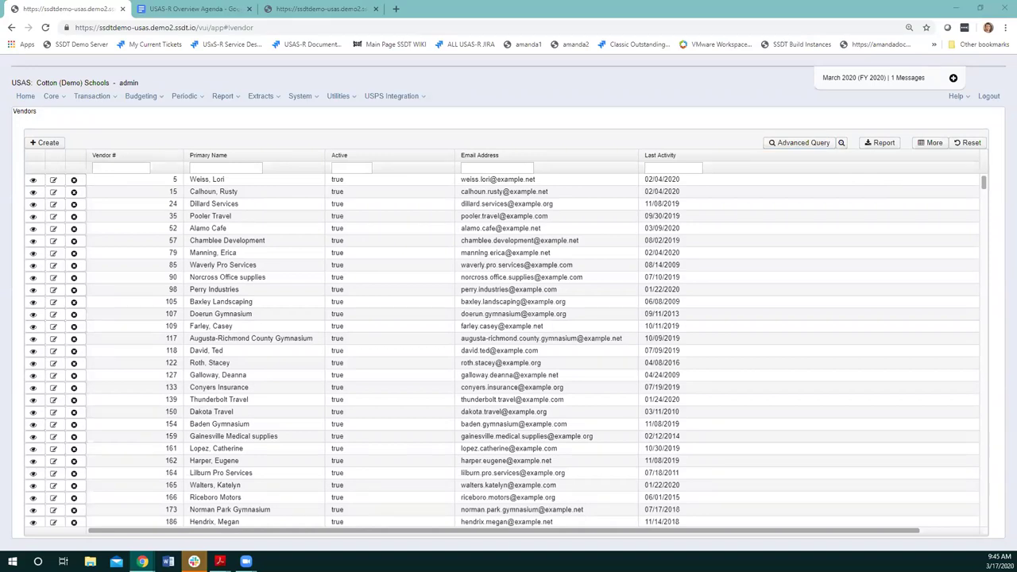
Open the vendor report options, enter vendor report as the saved report name, and close without saving
click(880, 146)
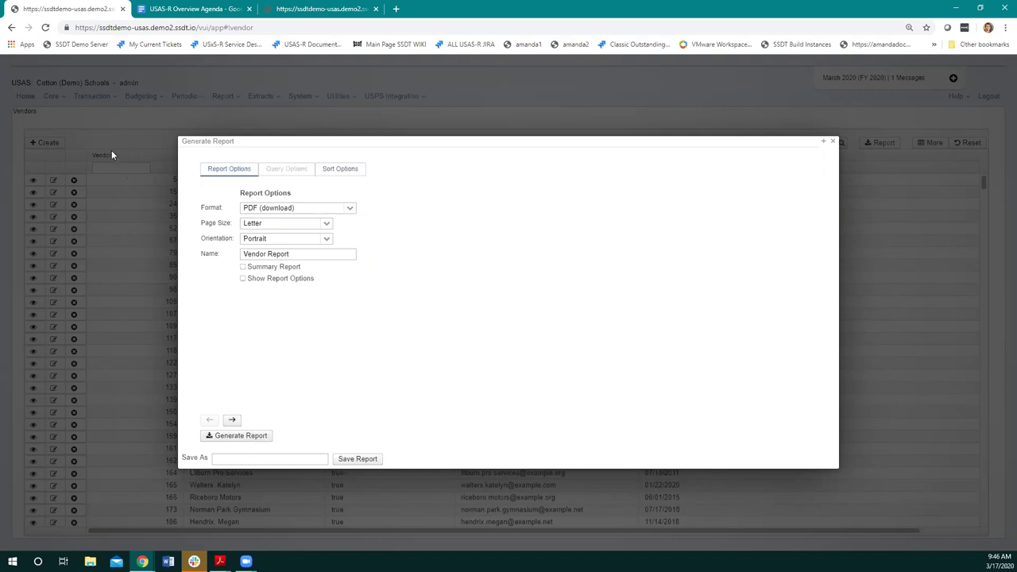
click(230, 459)
text(vendor report)
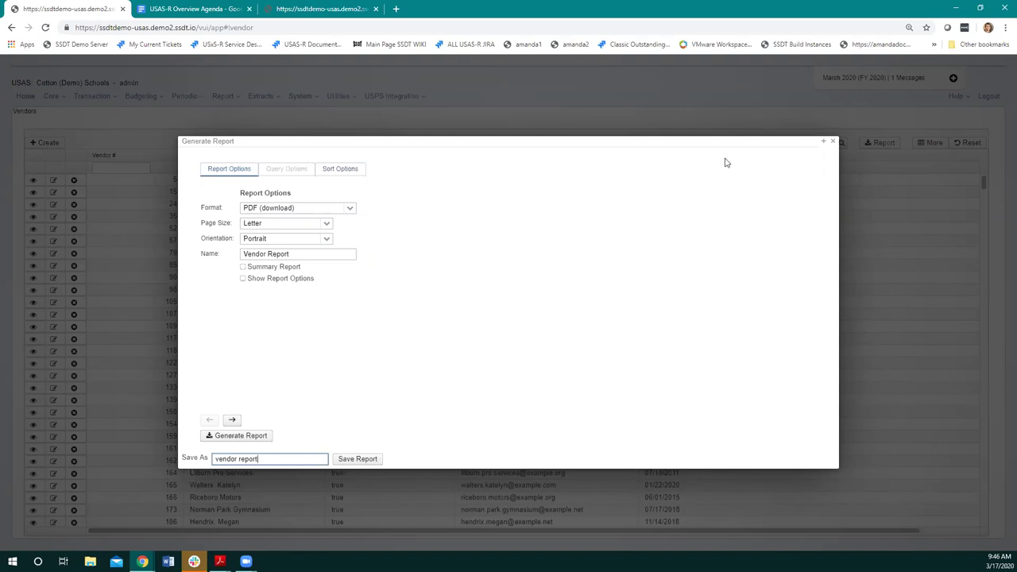
click(834, 142)
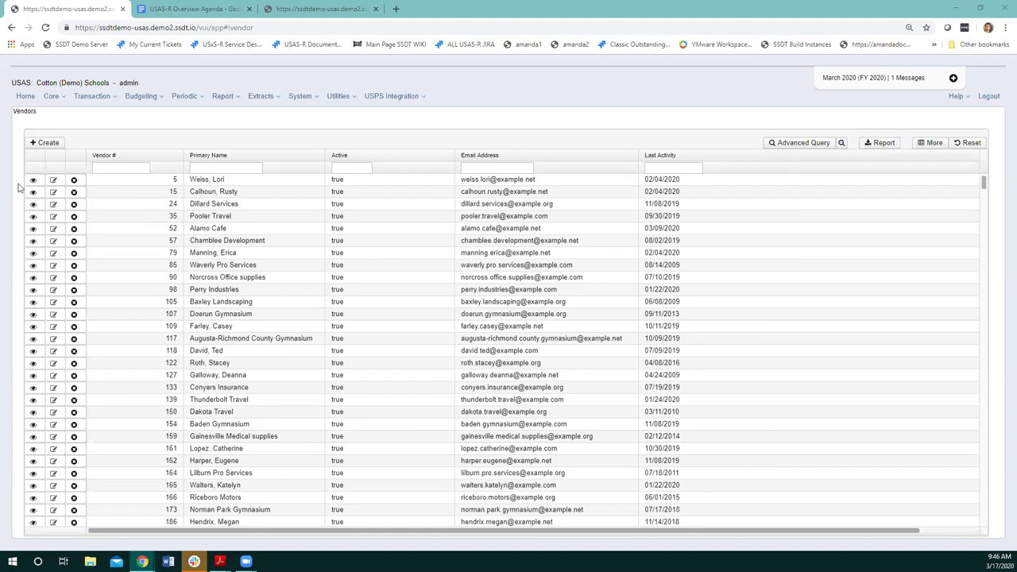
Preview the summary details of several vendors in the grid, from Waverly Pro Services to Conyers Insurance
click(265, 267)
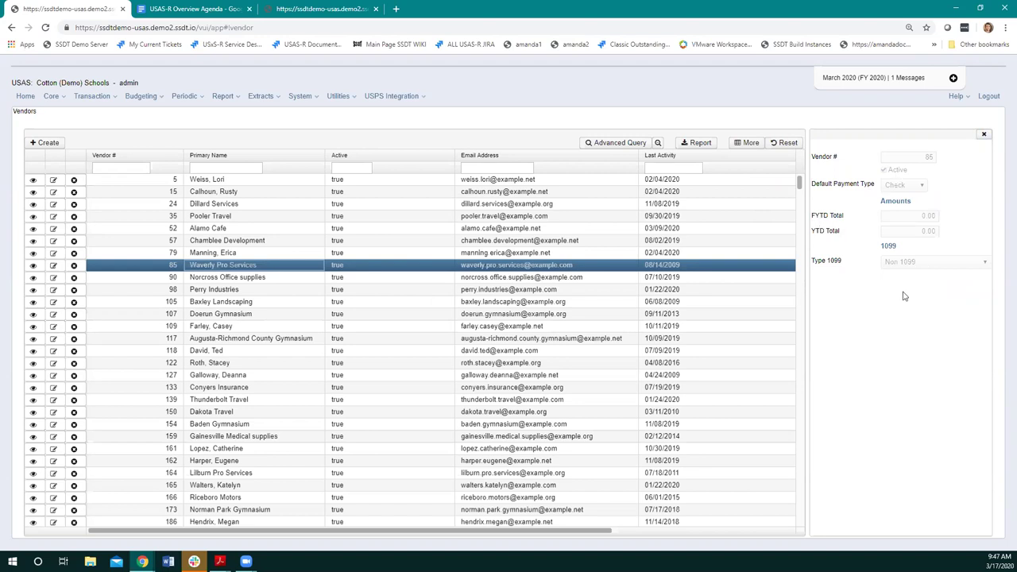
click(278, 328)
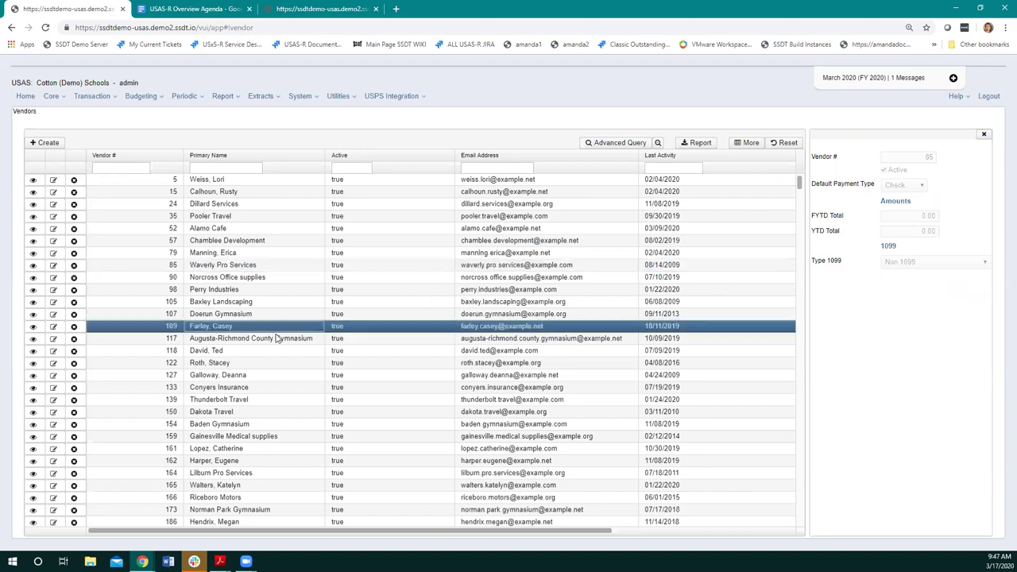
click(282, 377)
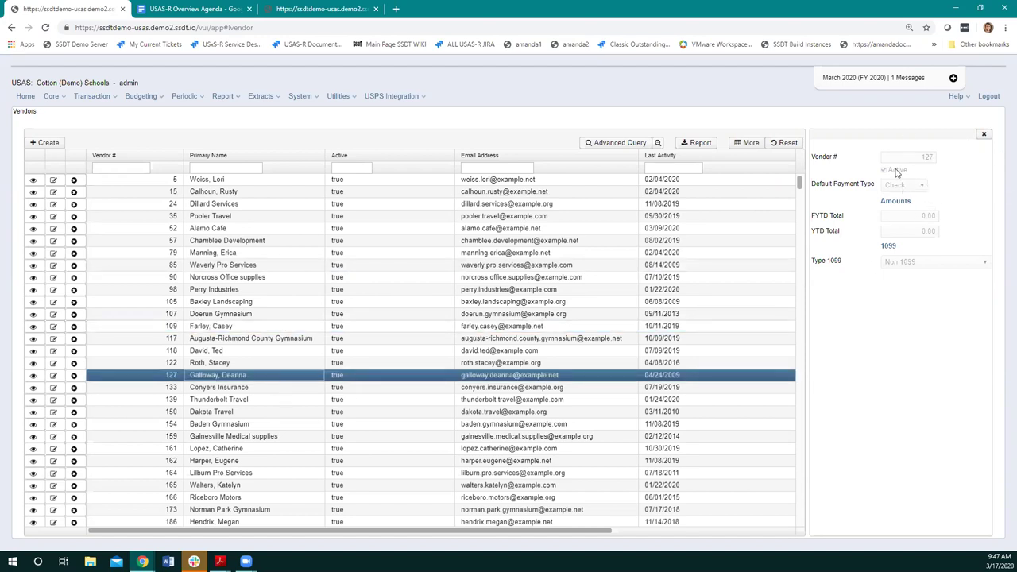
click(274, 389)
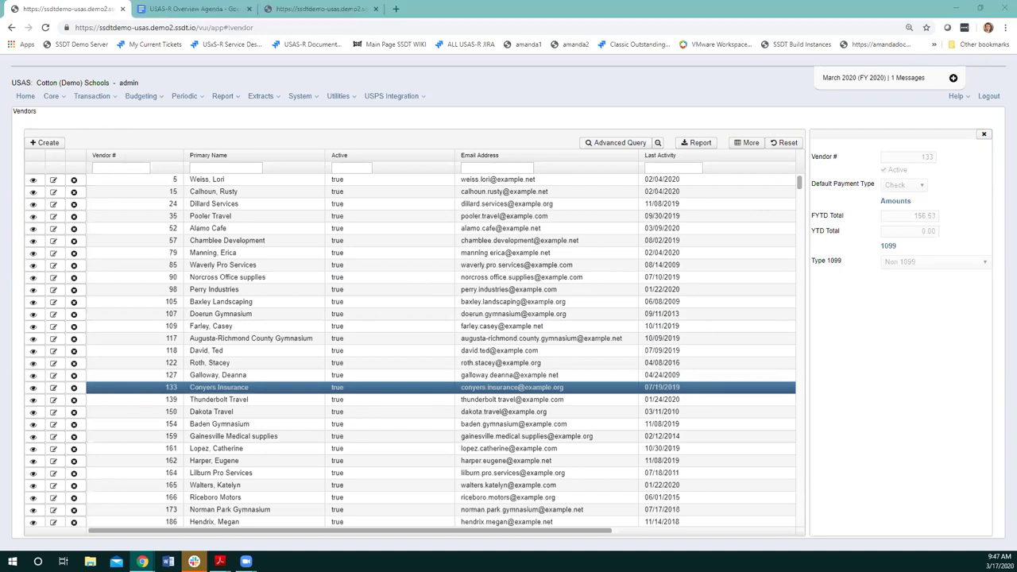
Start a new vendor record with the primary name Test Vendor Name
click(48, 143)
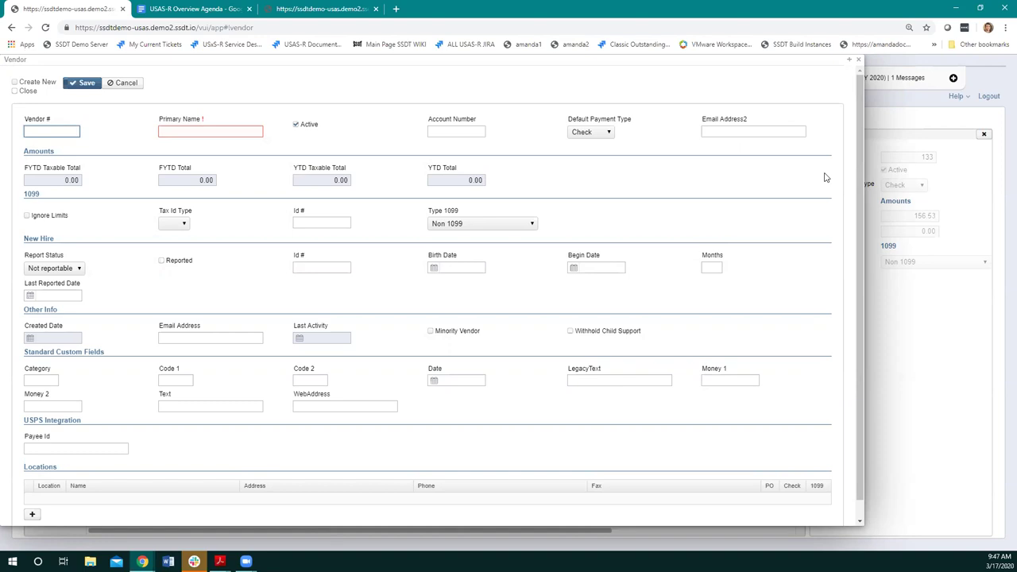
key(Tab)
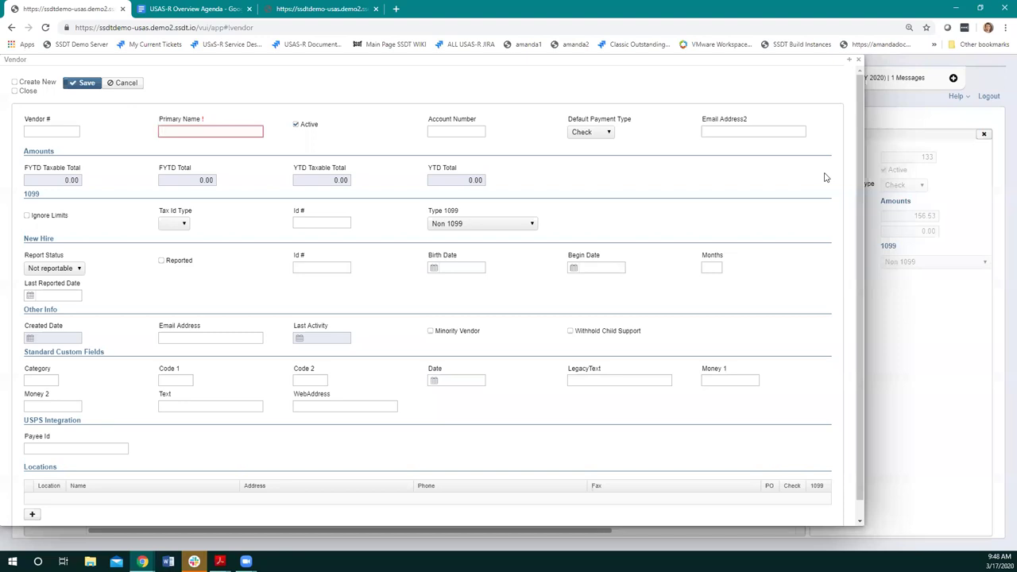
text(Te)
key(BackSpace)
text(Test Vendor Name)
Try Electronic as the new vendor's default payment type and return it to Check
click(609, 137)
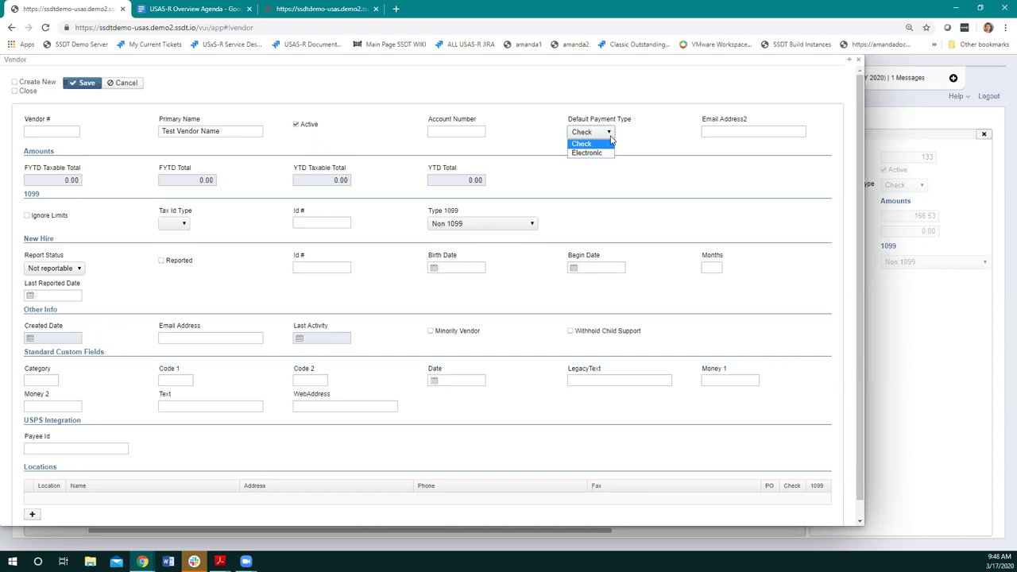
click(609, 144)
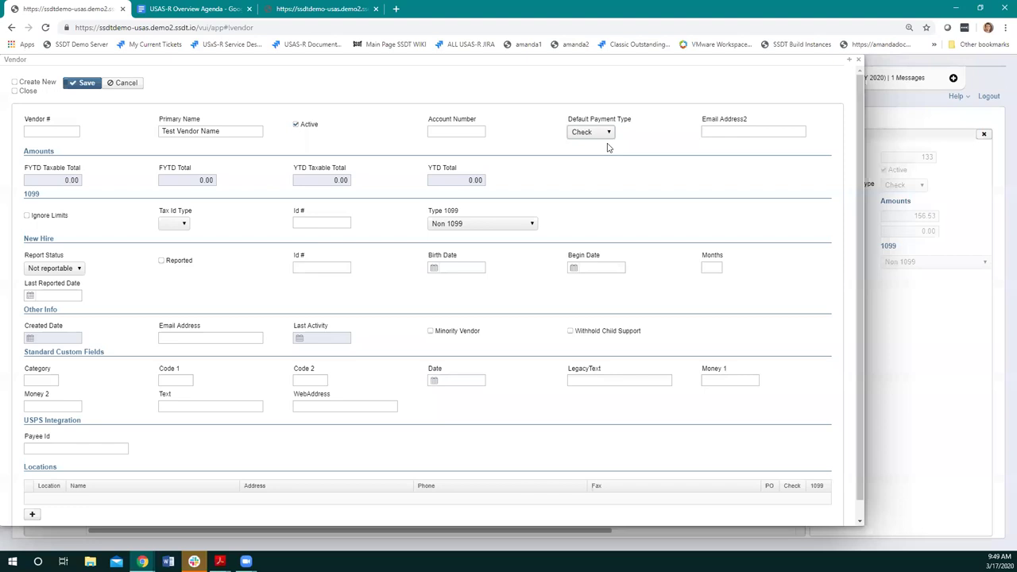
click(594, 134)
click(592, 153)
click(606, 133)
click(606, 149)
Set the Type 1099 to Non-Employee Compensation and the Tax Id Type to EIN with a tax ID number
click(493, 226)
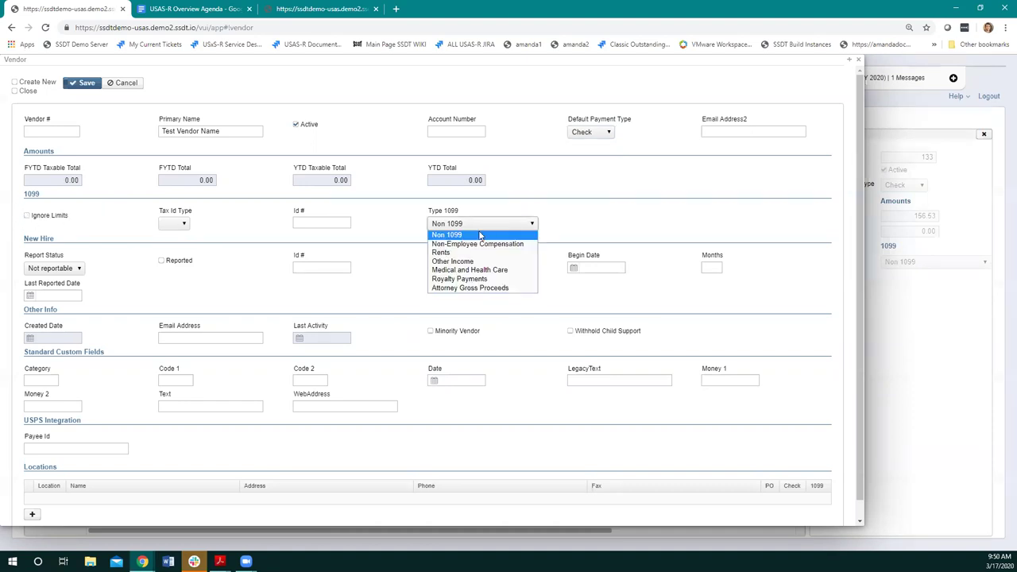
click(477, 243)
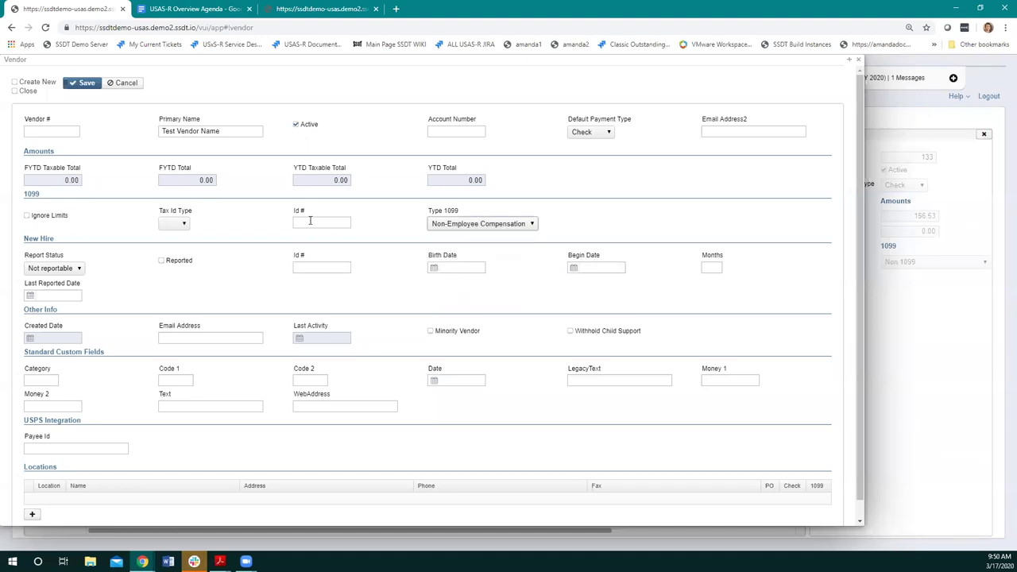
click(185, 223)
click(172, 252)
click(315, 222)
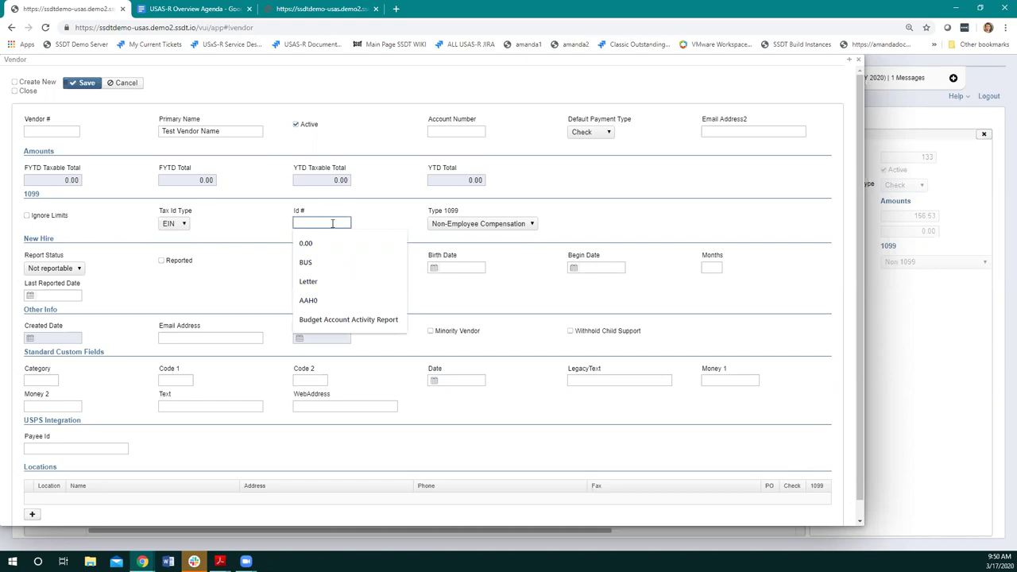
text(34-)
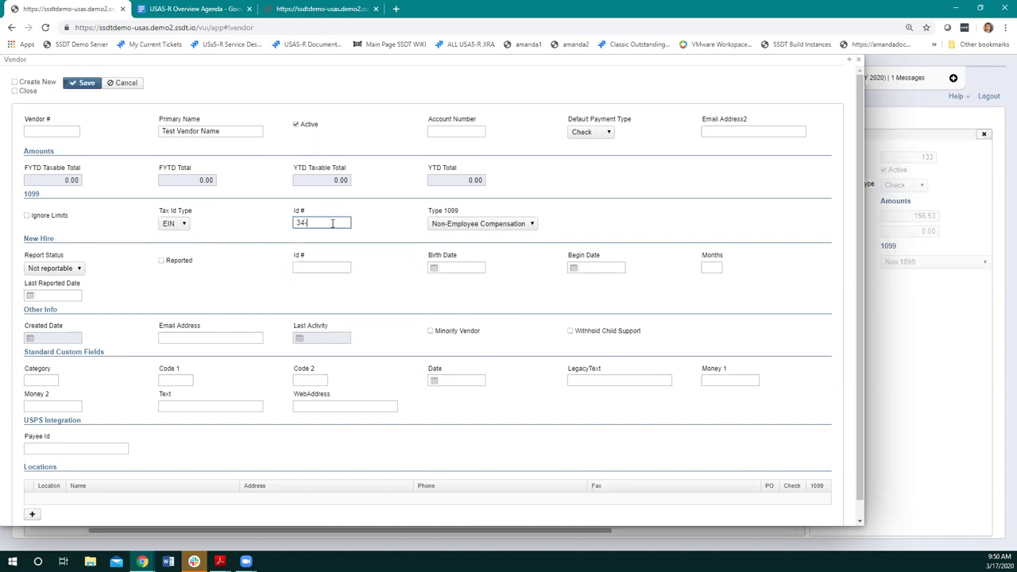
text(88888888)
Set the New Hire report status to Reportable and clear the Id number in the 1099 section
click(57, 270)
click(57, 271)
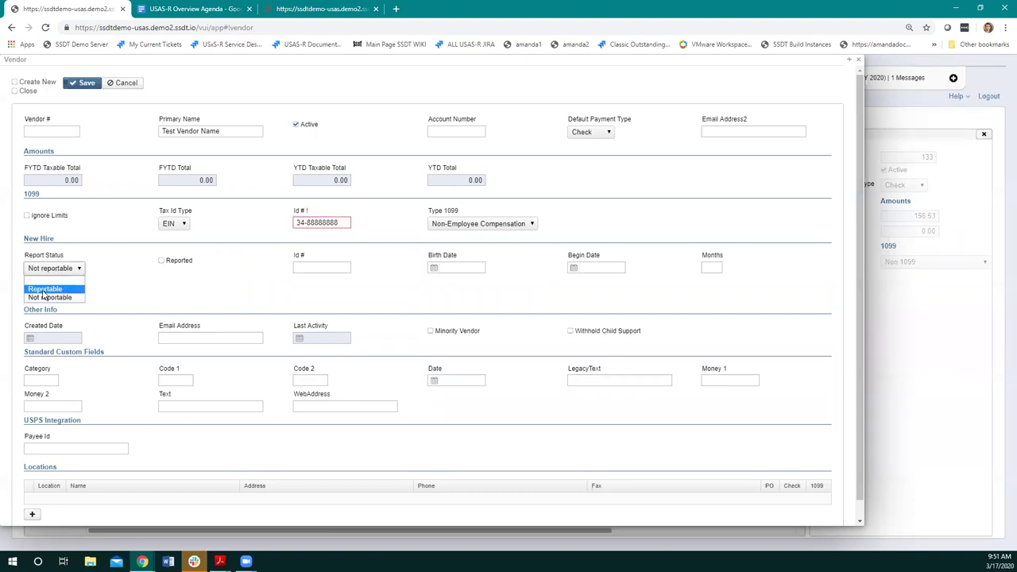
click(46, 289)
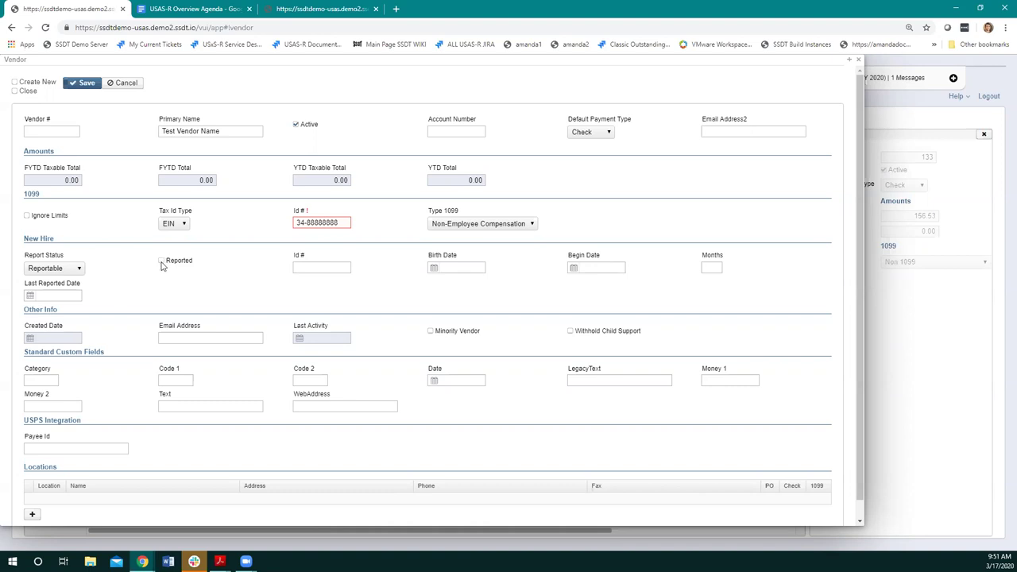
click(43, 296)
click(135, 279)
click(41, 294)
click(192, 283)
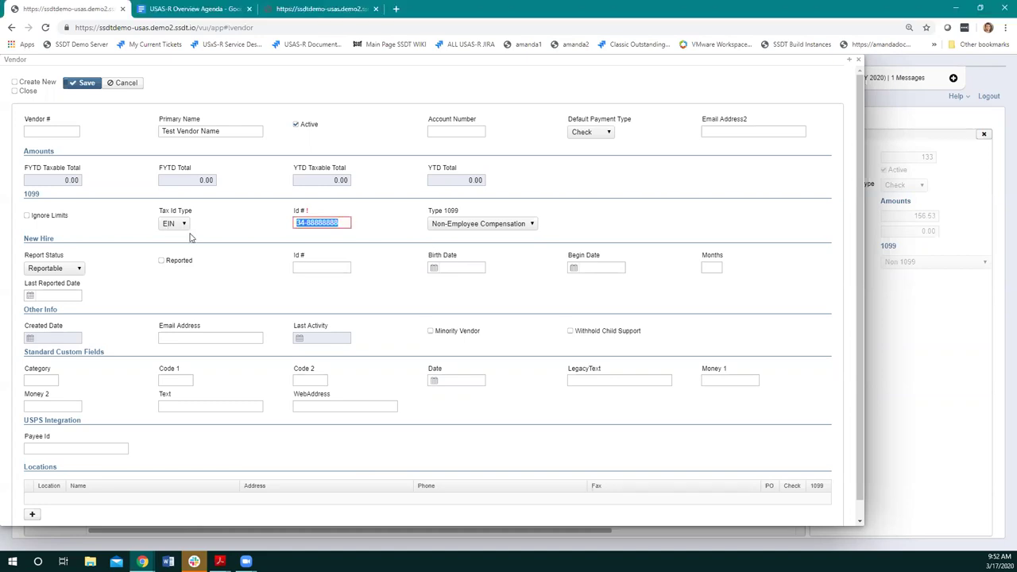
key(BackSpace)
click(213, 266)
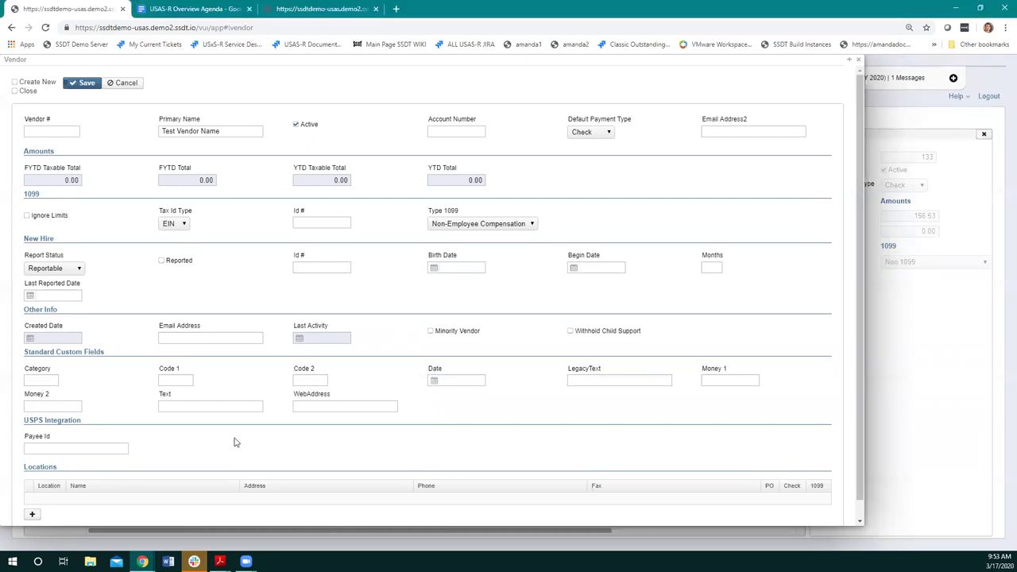
Add a location called Address1 with Name 1 set to Test Vendor and fill in its first address line
scroll(233, 442, down, 1)
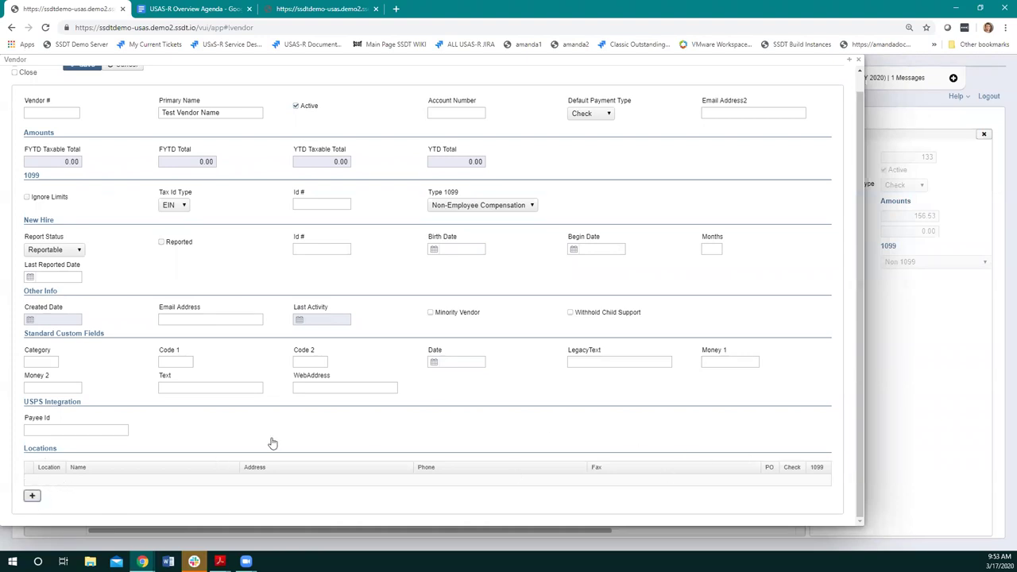
scroll(272, 413, down, 2)
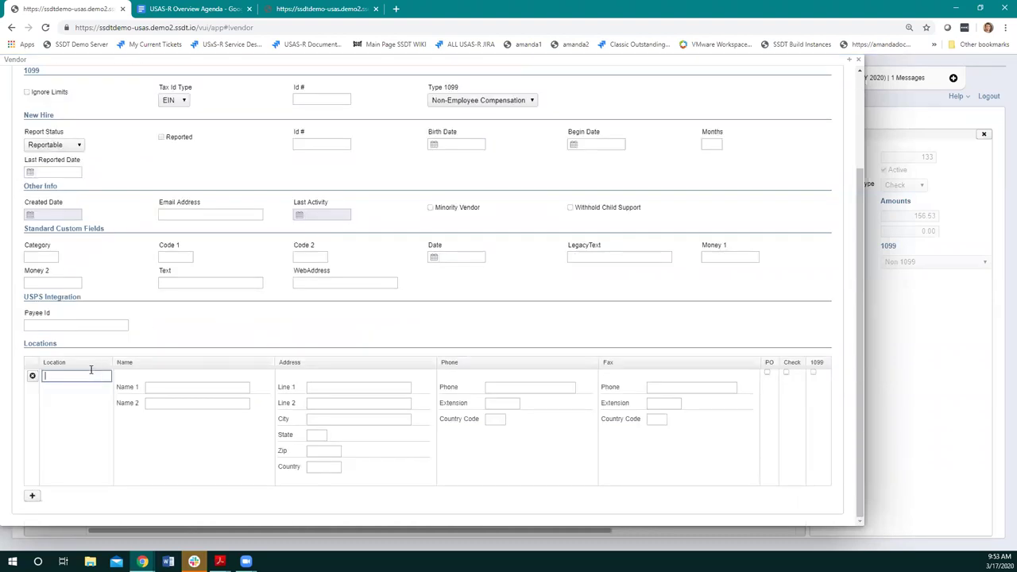
text(Address1)
key(Tab)
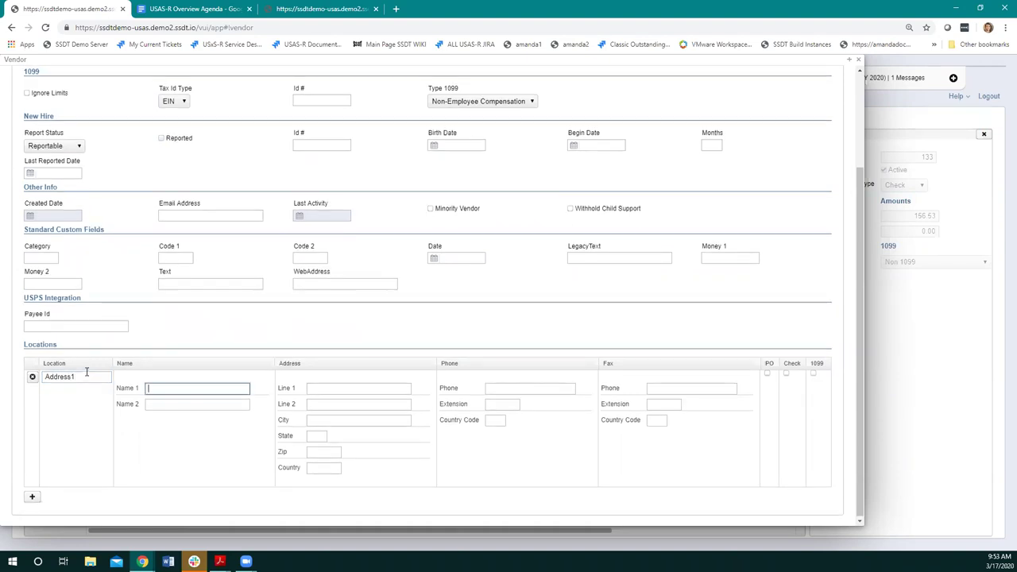
text(Test Vendor s)
key(Tab)
key(Tab)
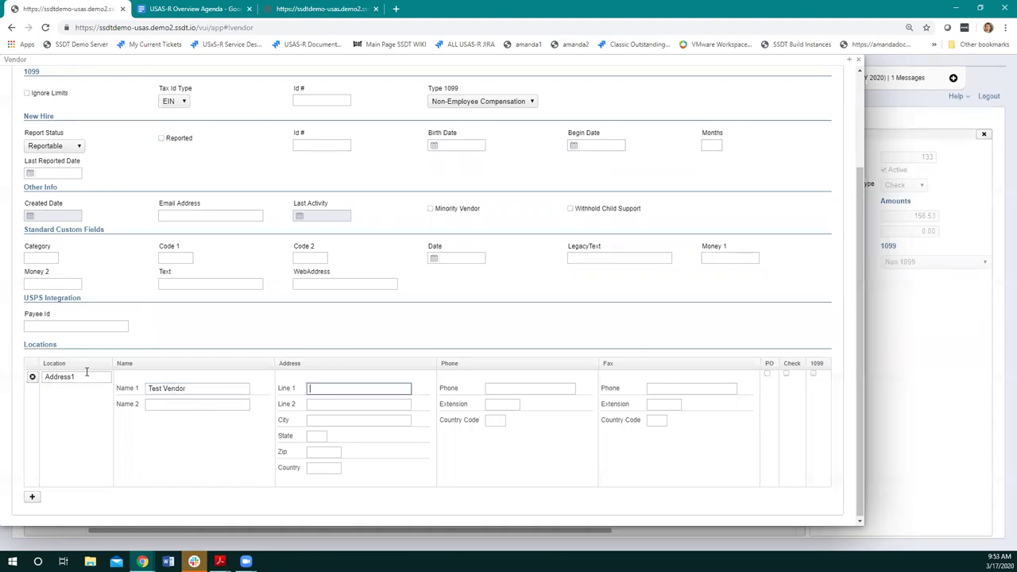
text(555 test lane)
Flag the Address1 location for PO, Check and 1099 use
click(768, 375)
click(785, 374)
click(813, 374)
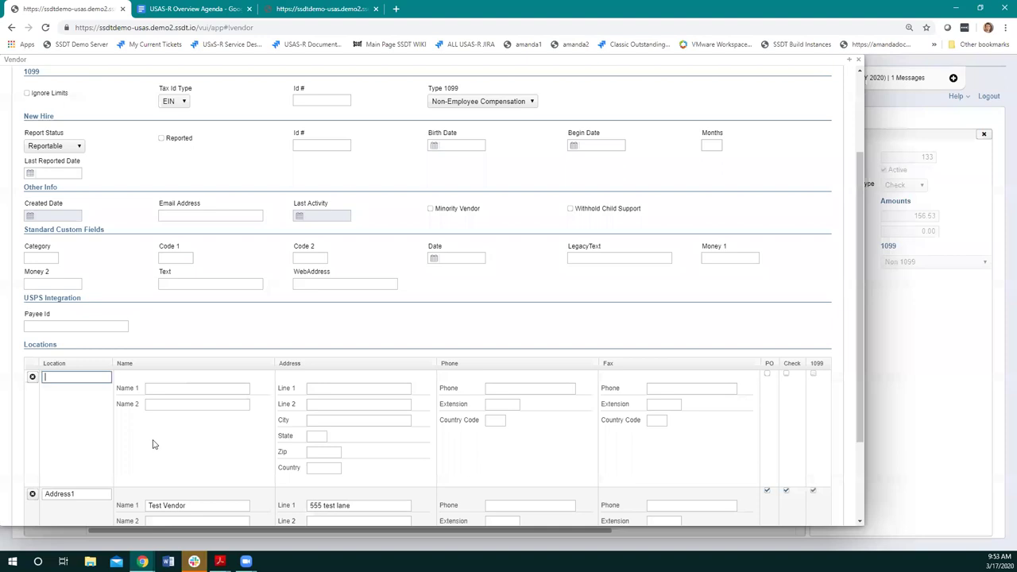
Add a second location called 1099 address and fill in its contact name and first address line
scroll(153, 444, down, 3)
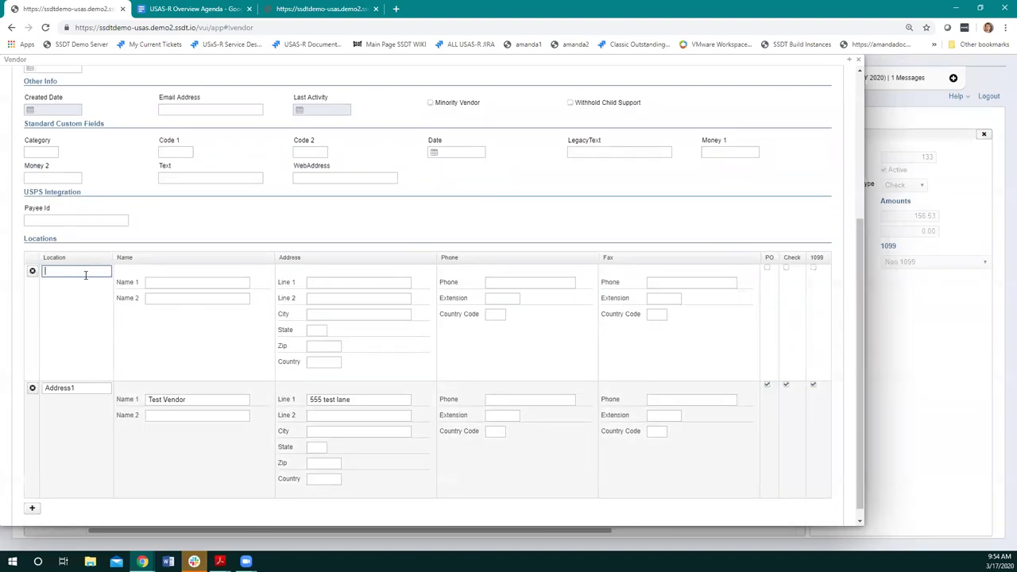
text(1099 address)
key(Tab)
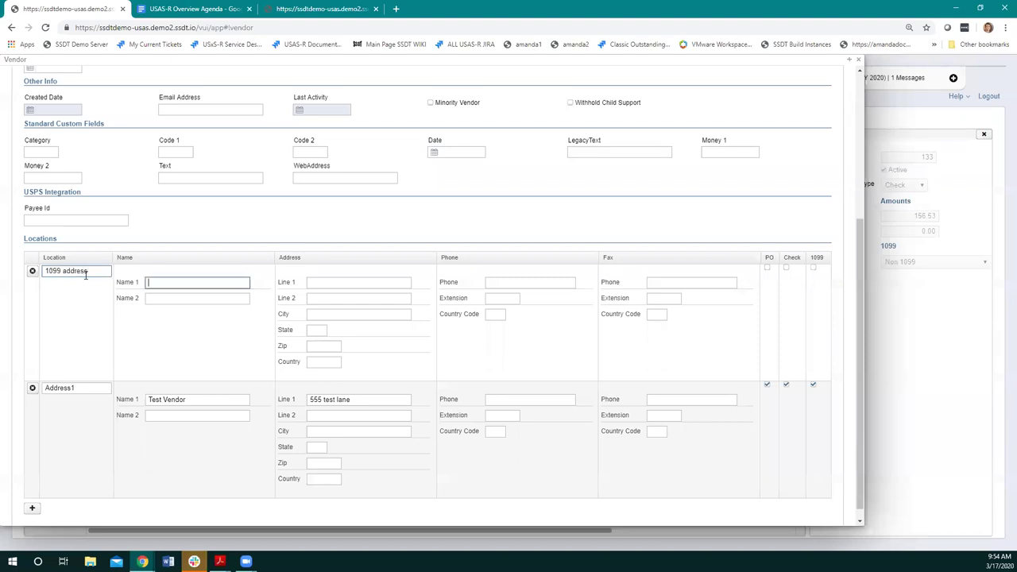
text(Sally )
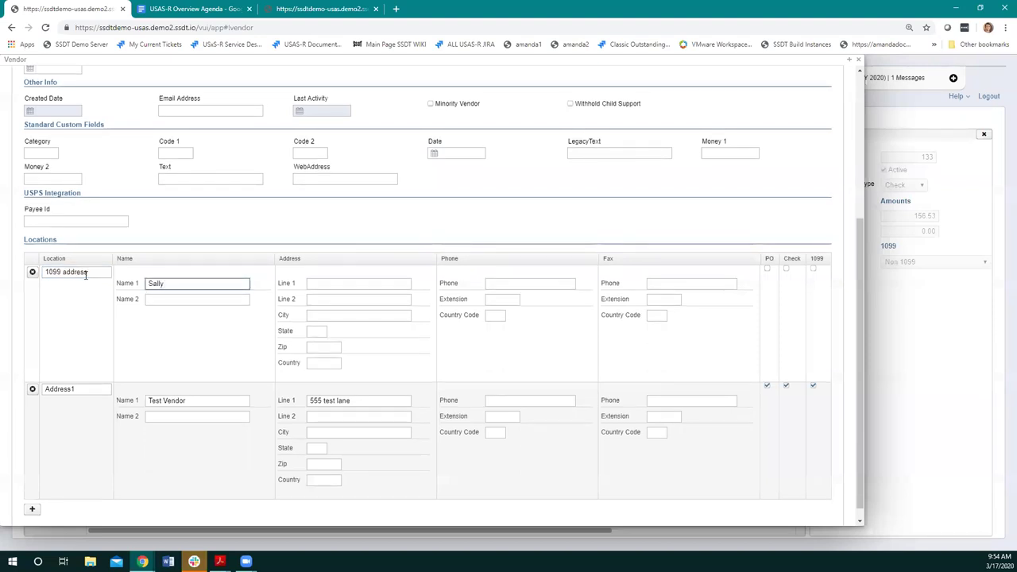
text(Test)
key(Tab)
key(Tab)
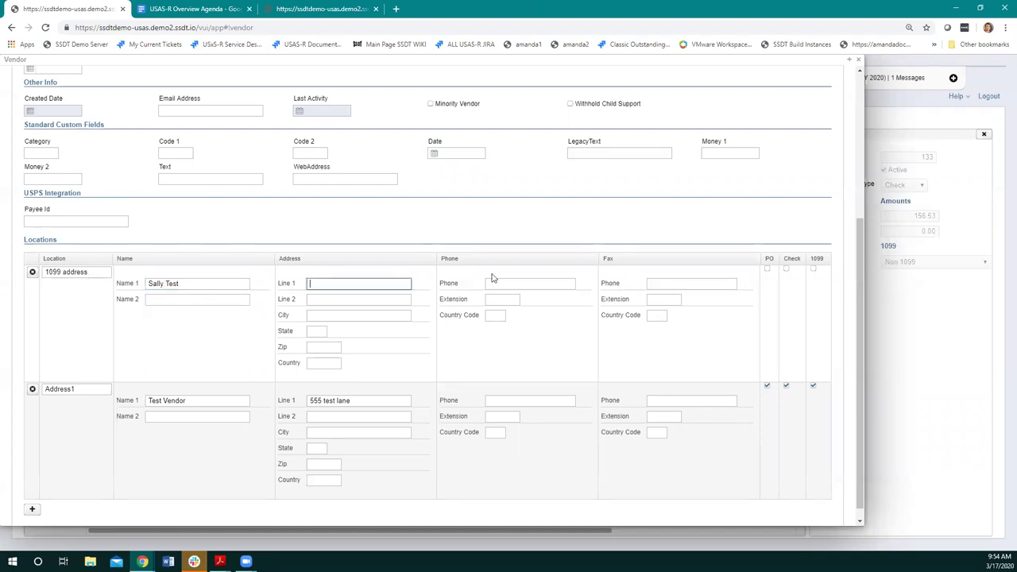
text(555 test ave)
Flag the 1099 address location for 1099 instead of Address1, and cancel the new vendor record
click(813, 268)
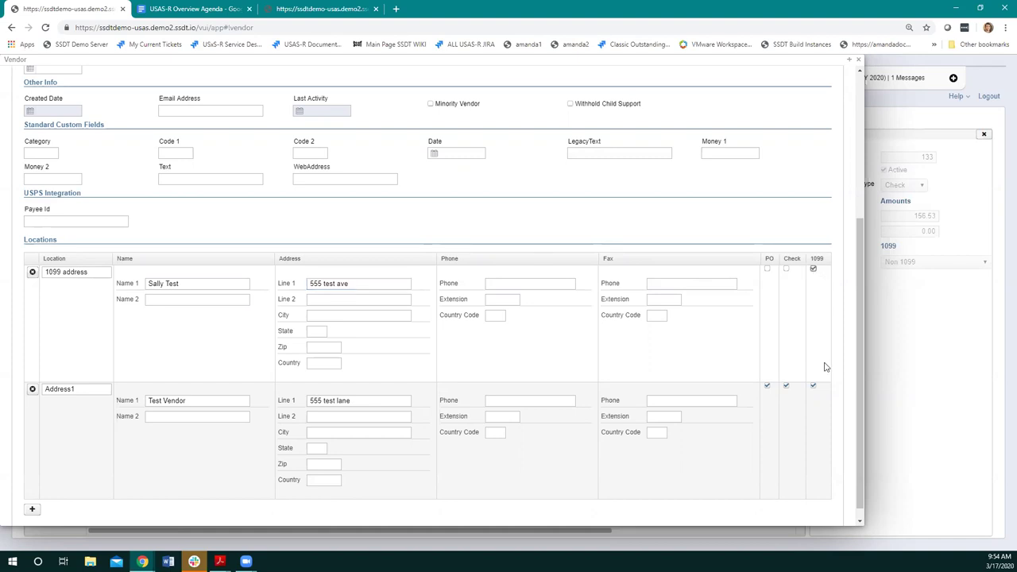
click(813, 387)
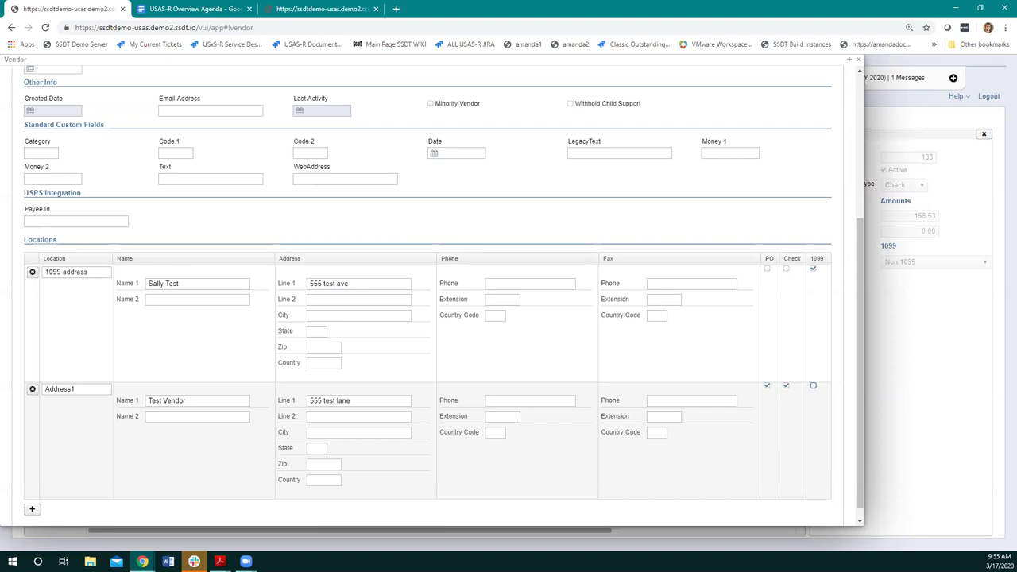
scroll(755, 204, up, 3)
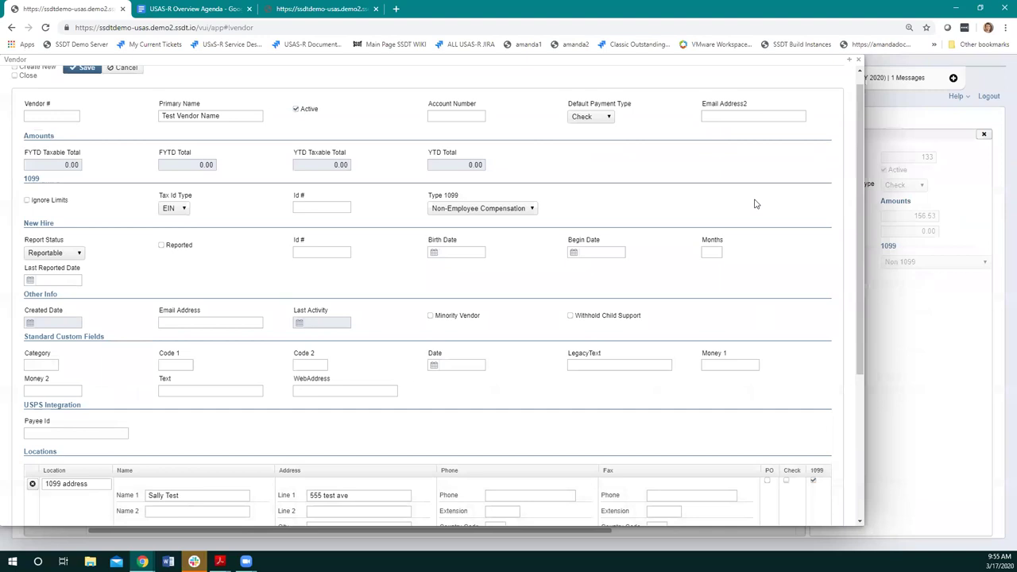
scroll(756, 204, up, 1)
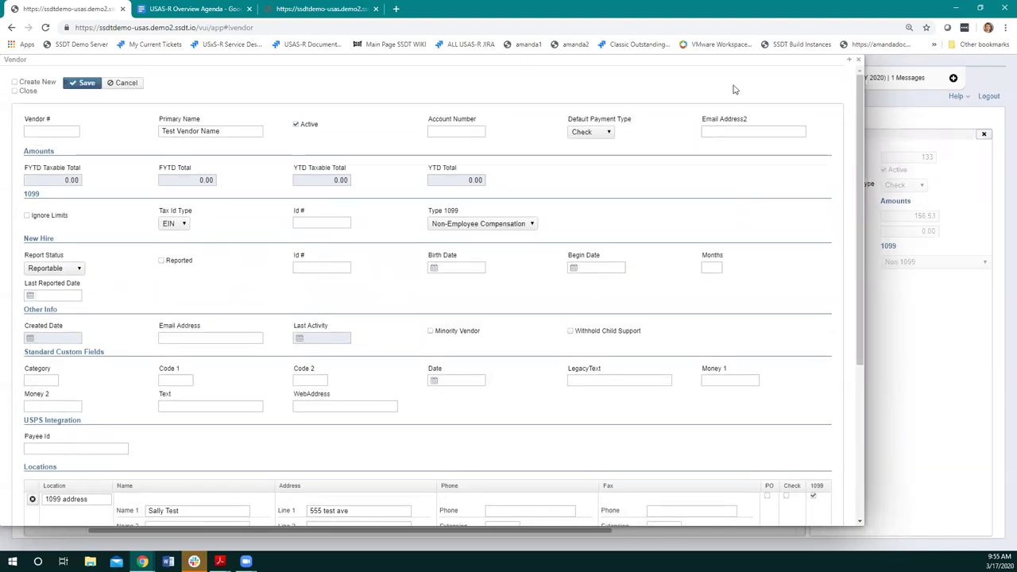
click(129, 84)
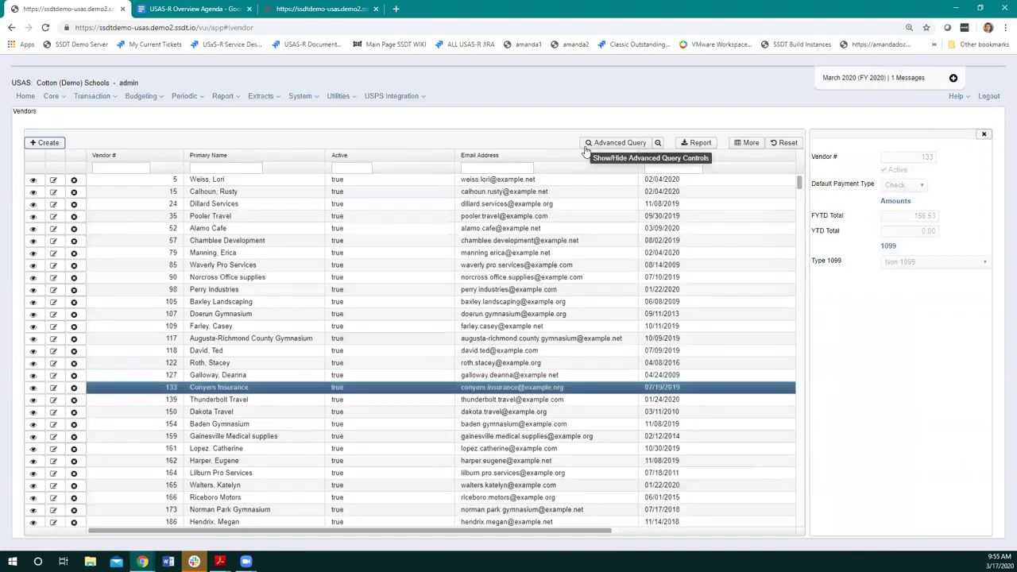
Close the vendor detail preview and open the full record of Conyers Insurance for viewing
click(984, 135)
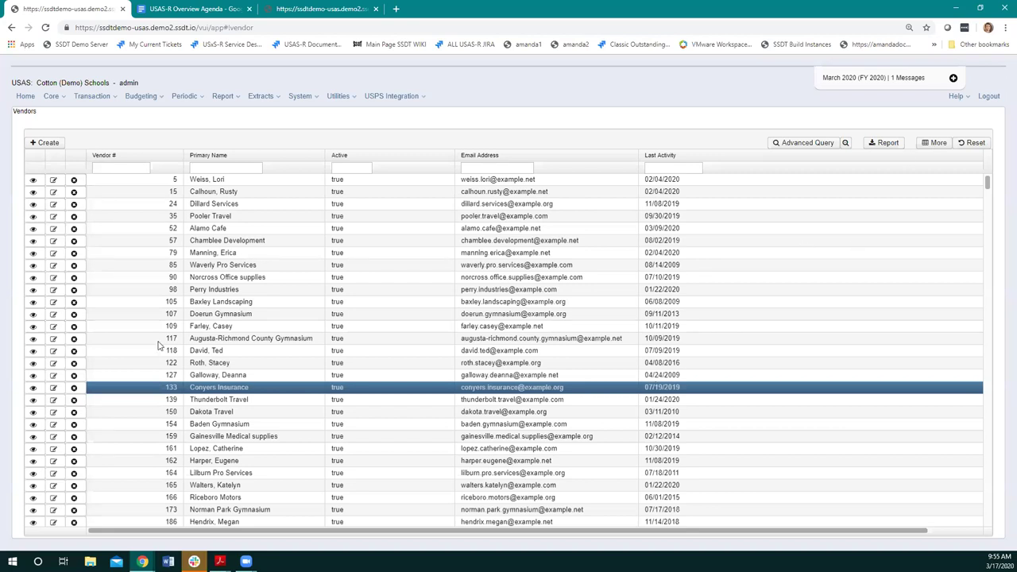
click(28, 388)
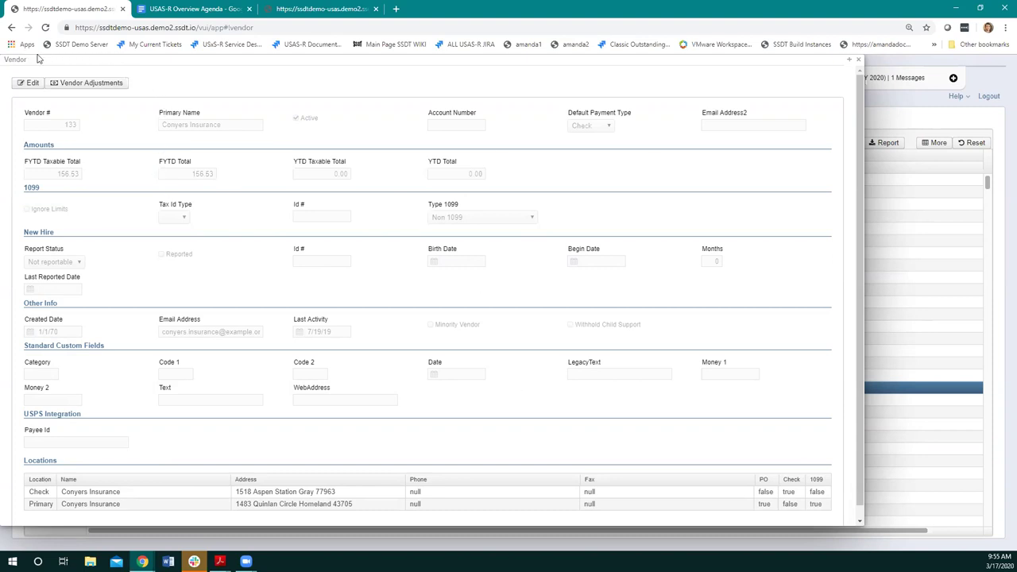
Post a taxable vendor adjustment of 650 for Conyers Insurance, described as "adjustment for merging vendor numbers #445"
click(86, 87)
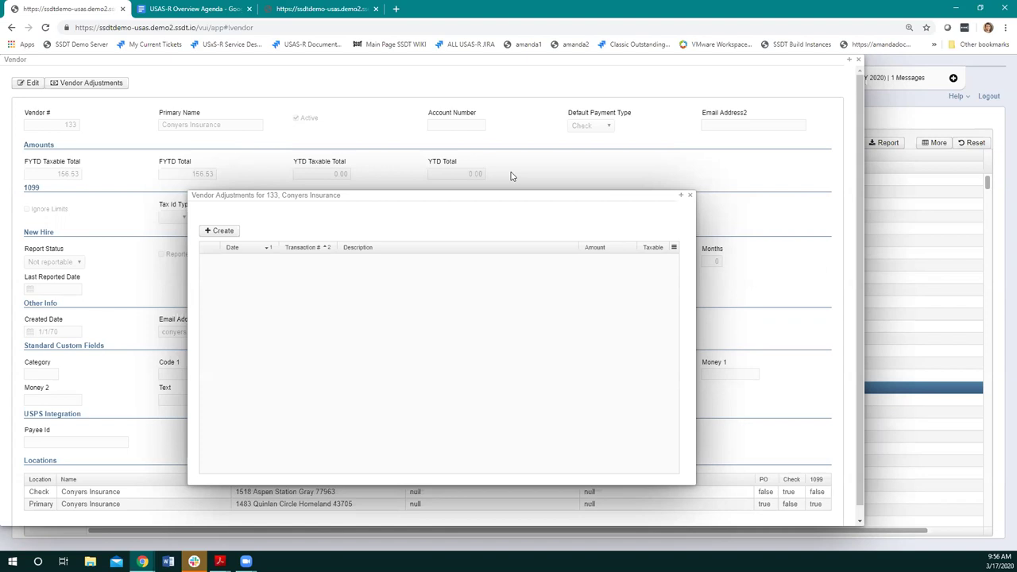
click(217, 232)
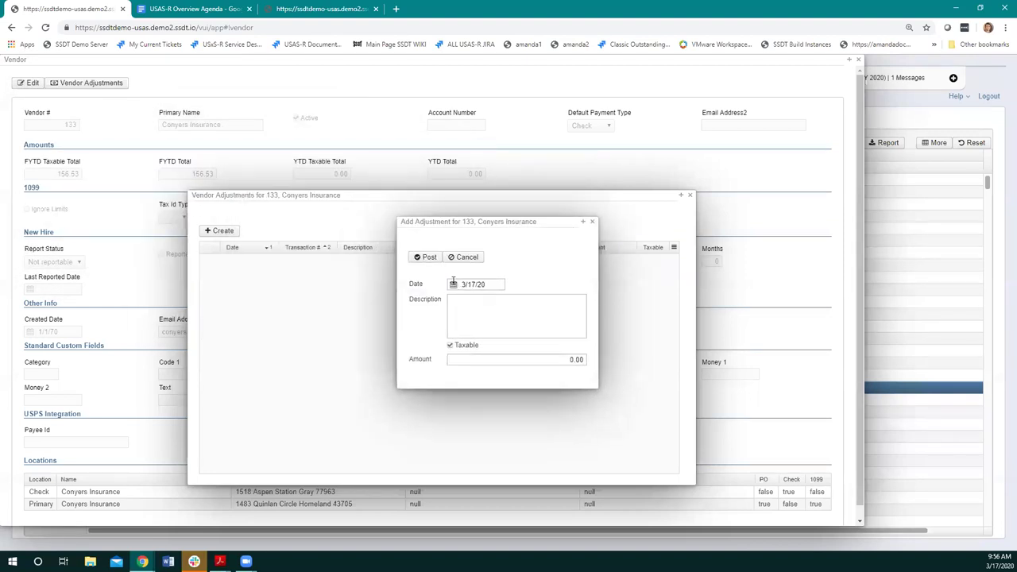
click(461, 313)
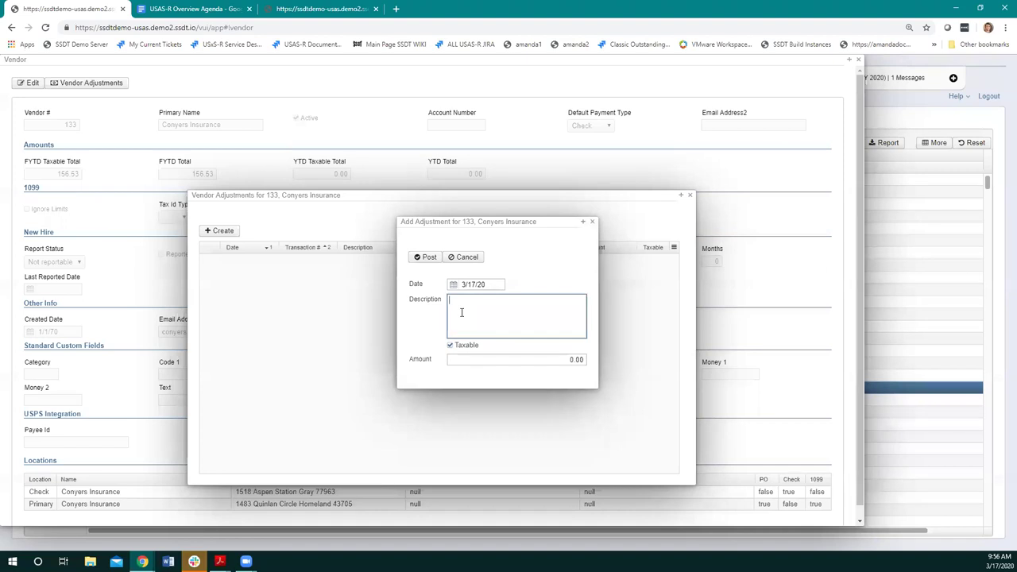
text(adjustment for merging vendor numbers )
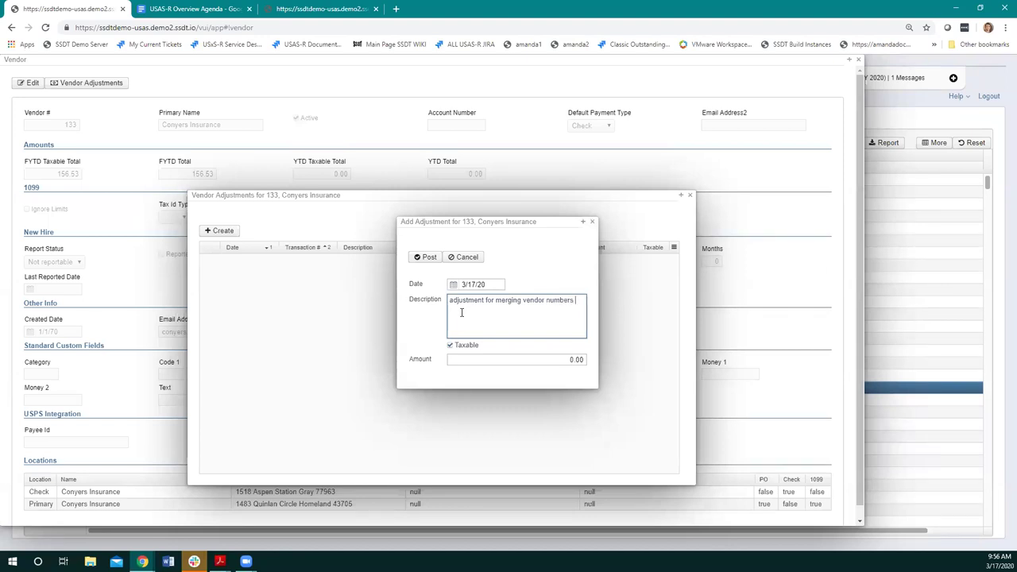
text(#448)
click(554, 359)
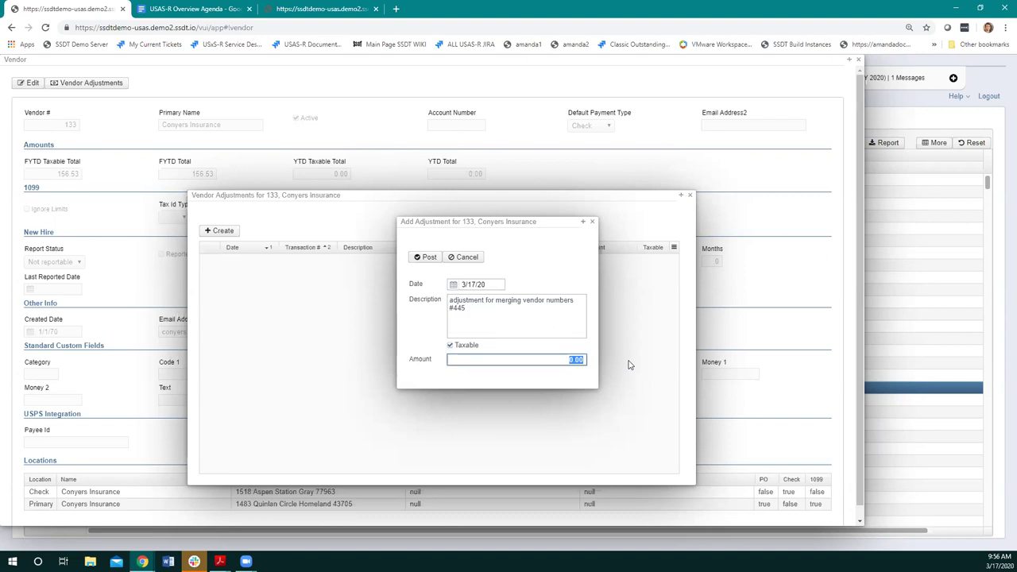
text(650)
click(420, 261)
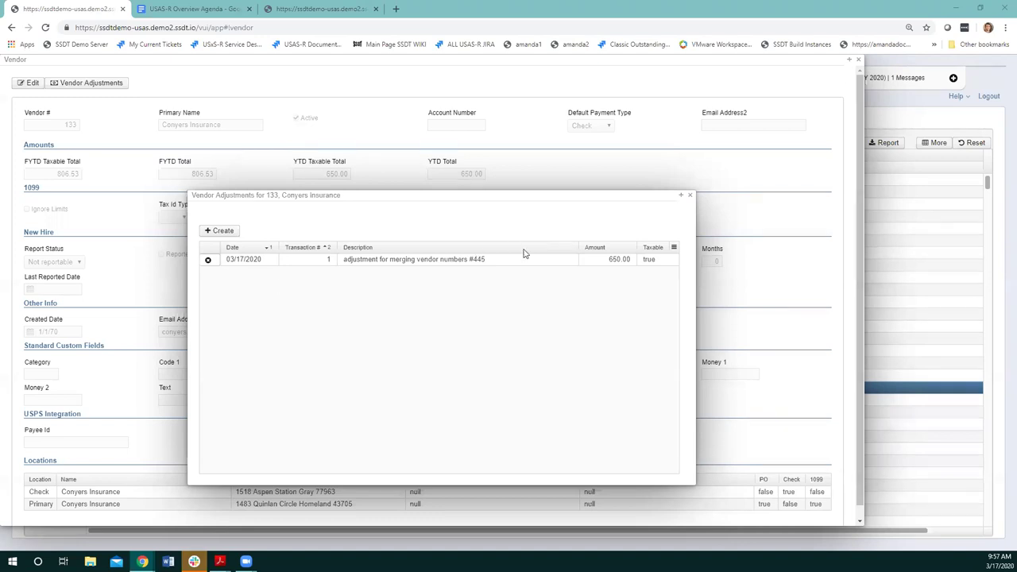
Close the adjustments and the Conyers Insurance record, and open the Requisitions grid
click(691, 197)
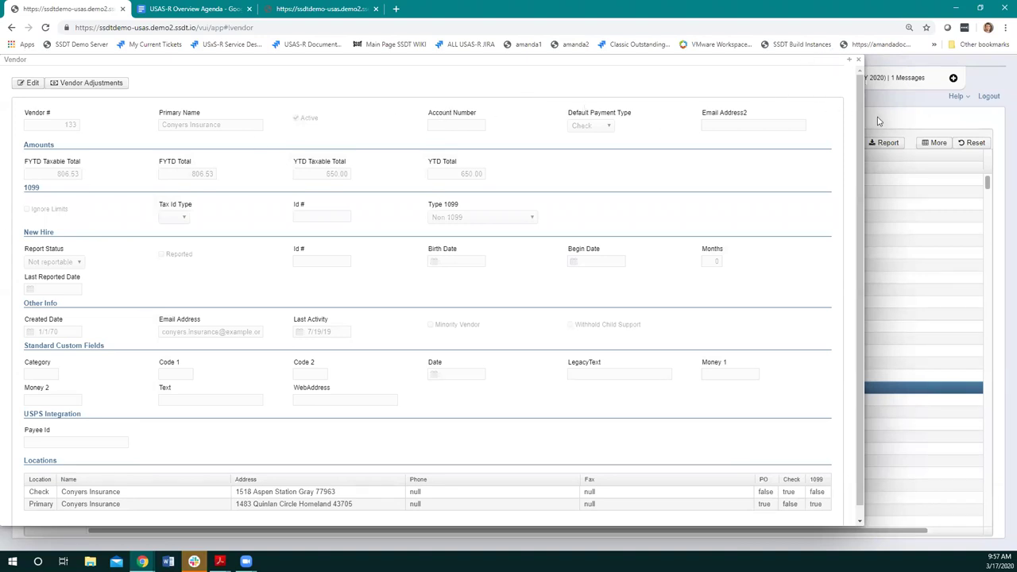
click(858, 59)
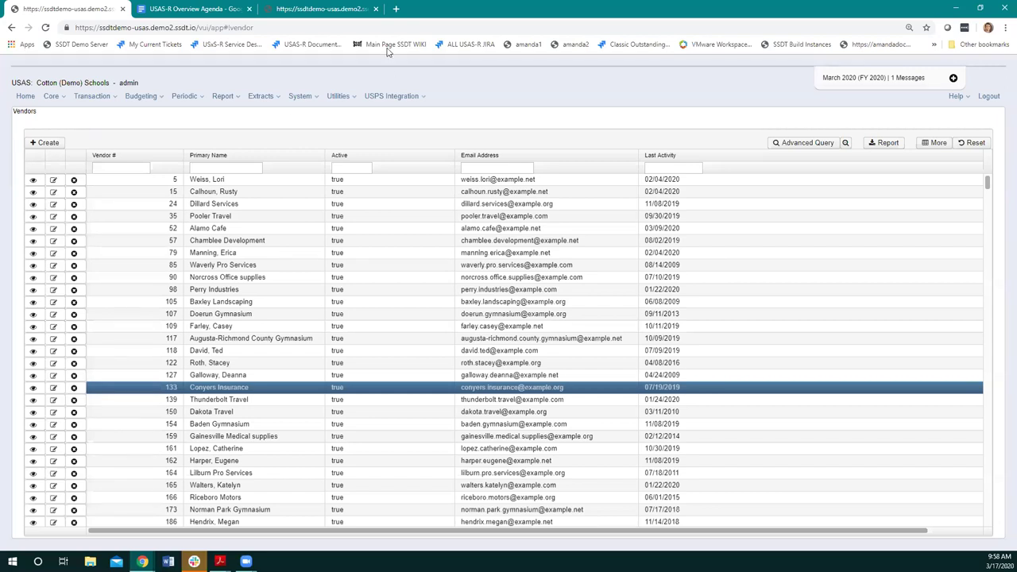
click(98, 98)
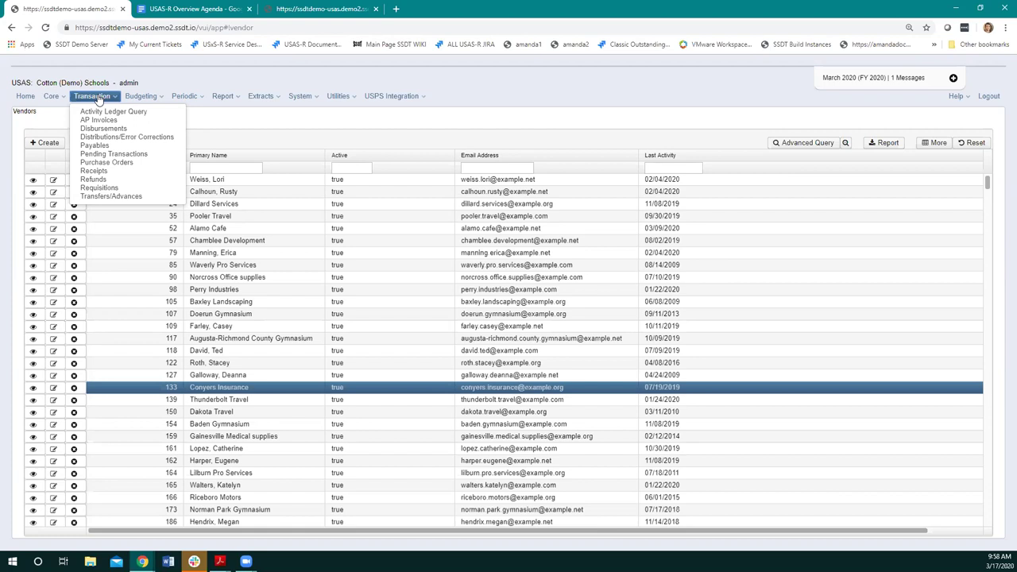
click(116, 188)
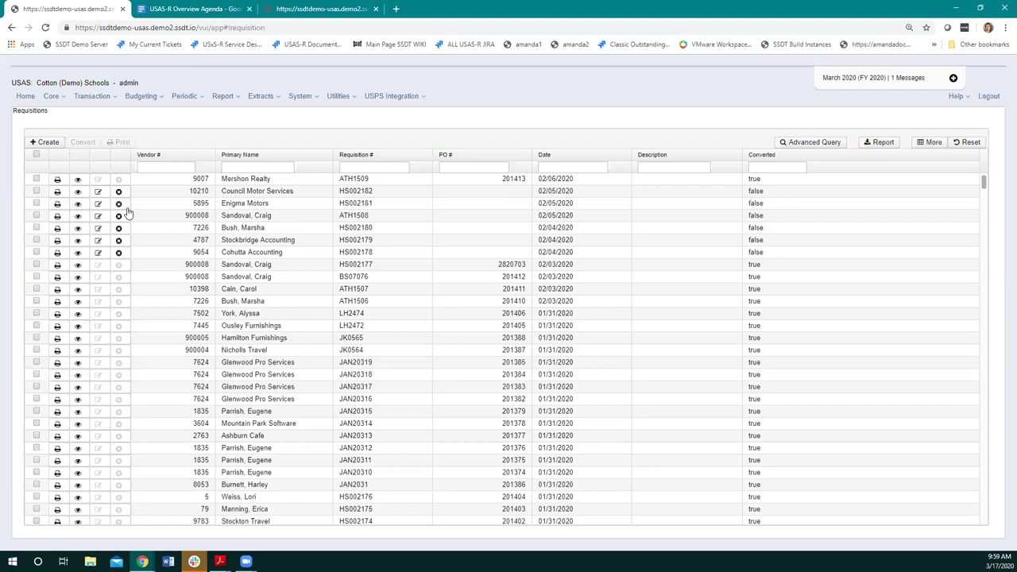
Check the output formats offered for printing requisition ATH1509, and close the print options without printing
click(56, 182)
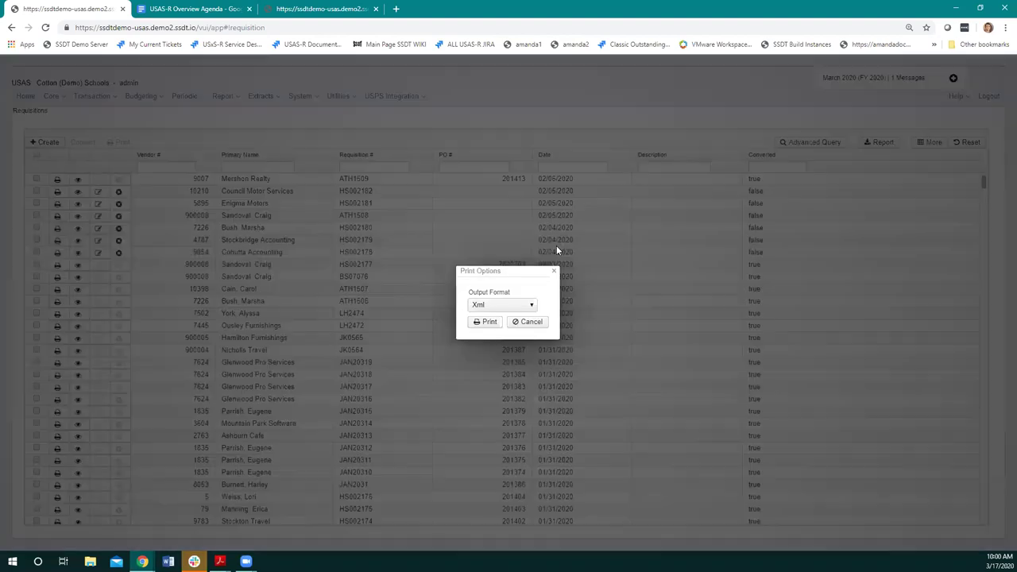
click(518, 305)
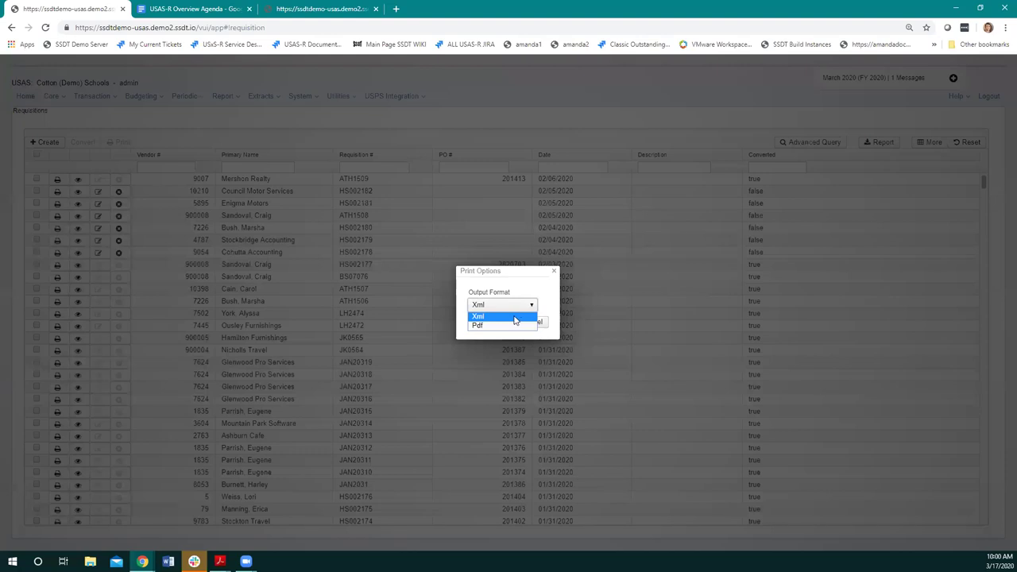
click(556, 274)
click(556, 275)
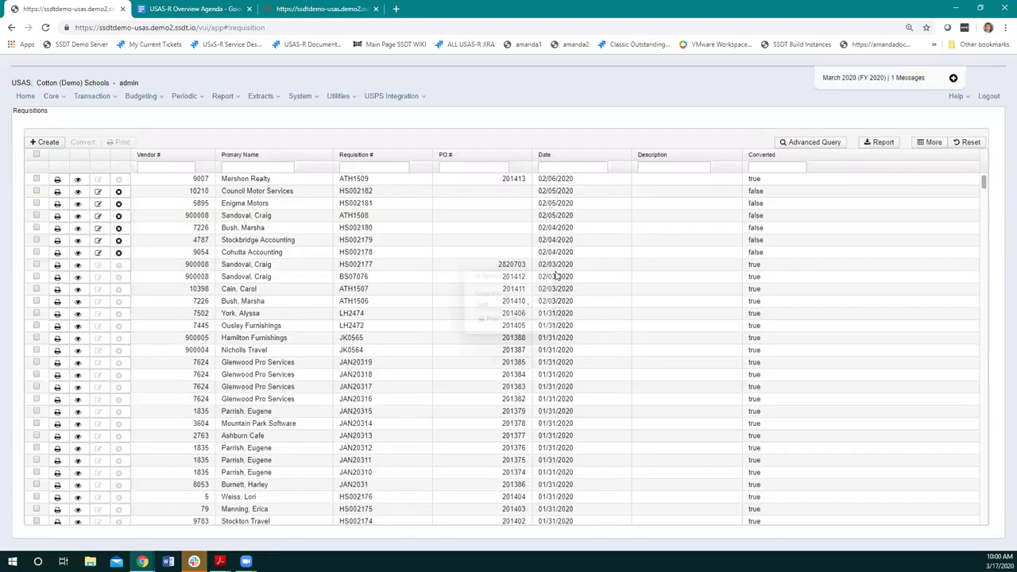
Select the first five requisitions individually, extend the selection to all rows, and clear it again
click(36, 179)
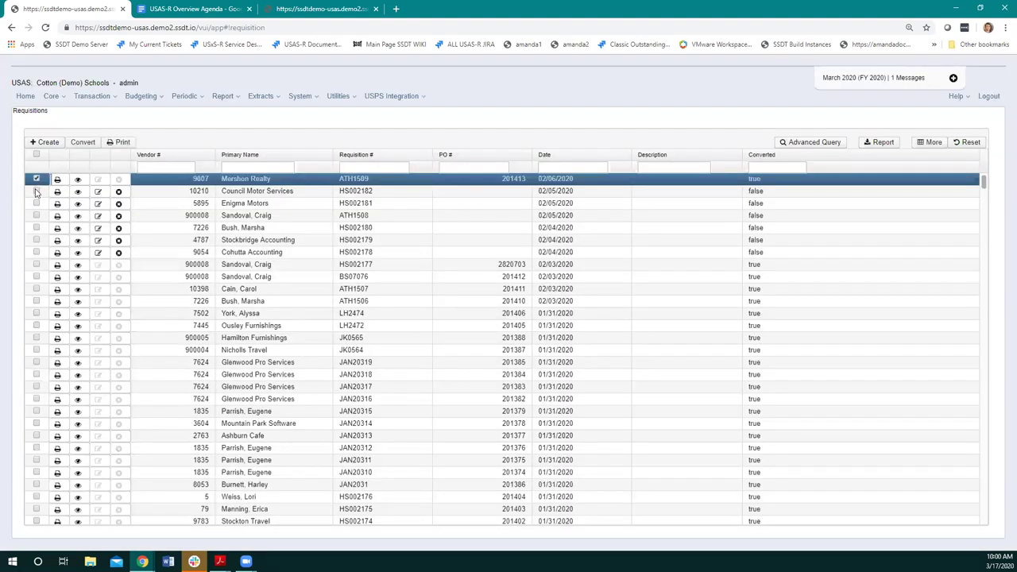
click(35, 191)
click(35, 203)
click(36, 215)
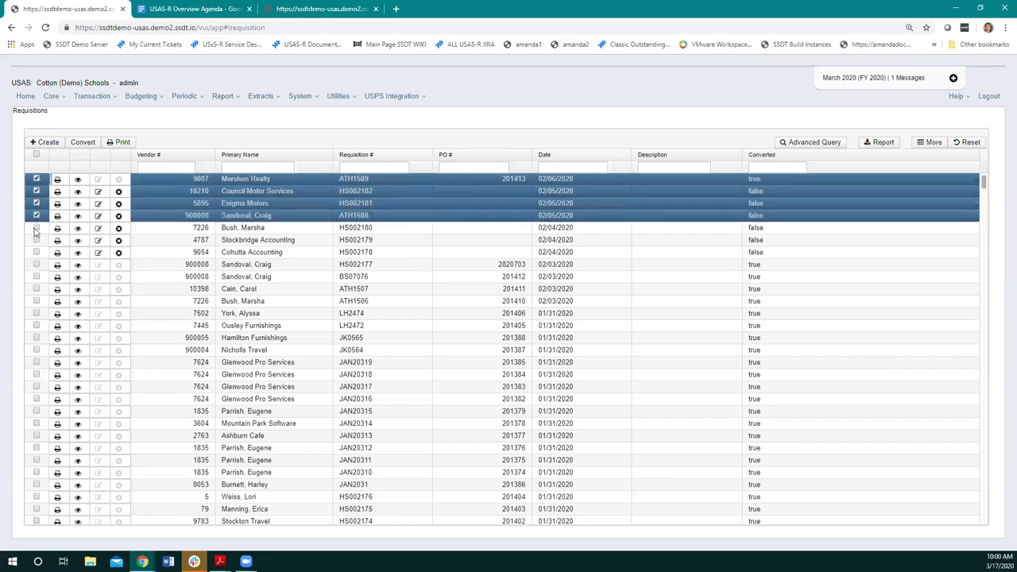
click(35, 228)
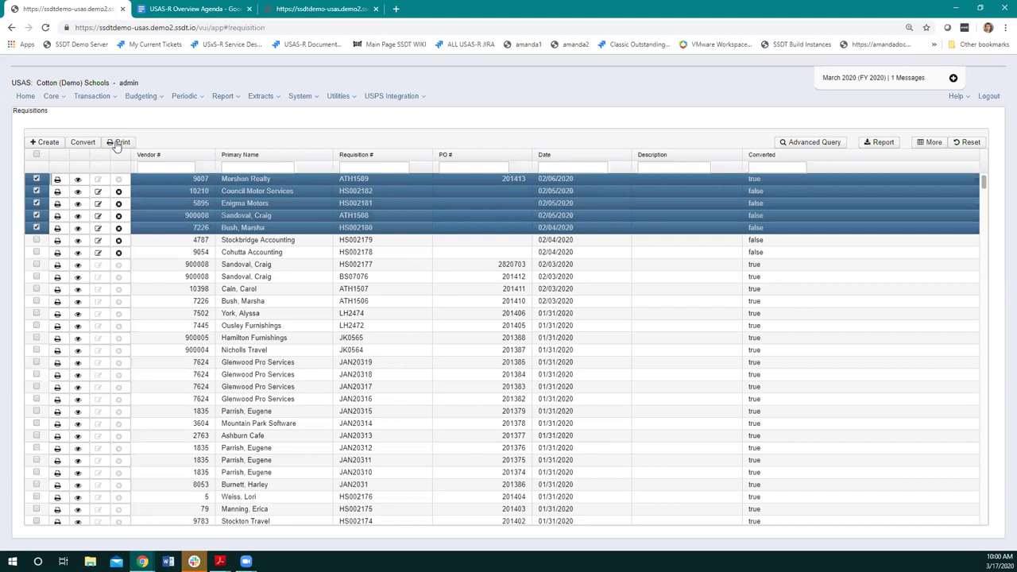
click(36, 156)
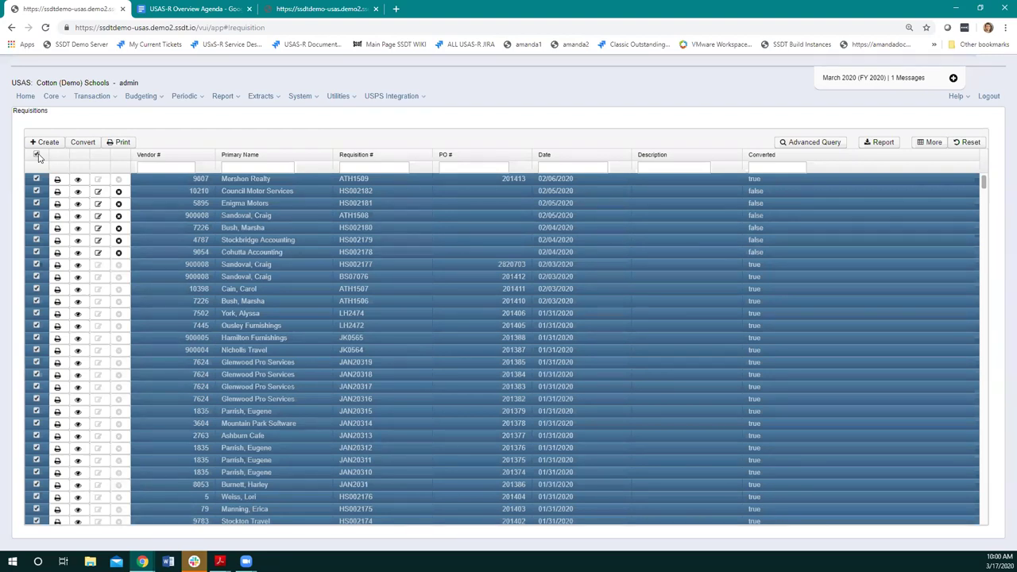
click(37, 155)
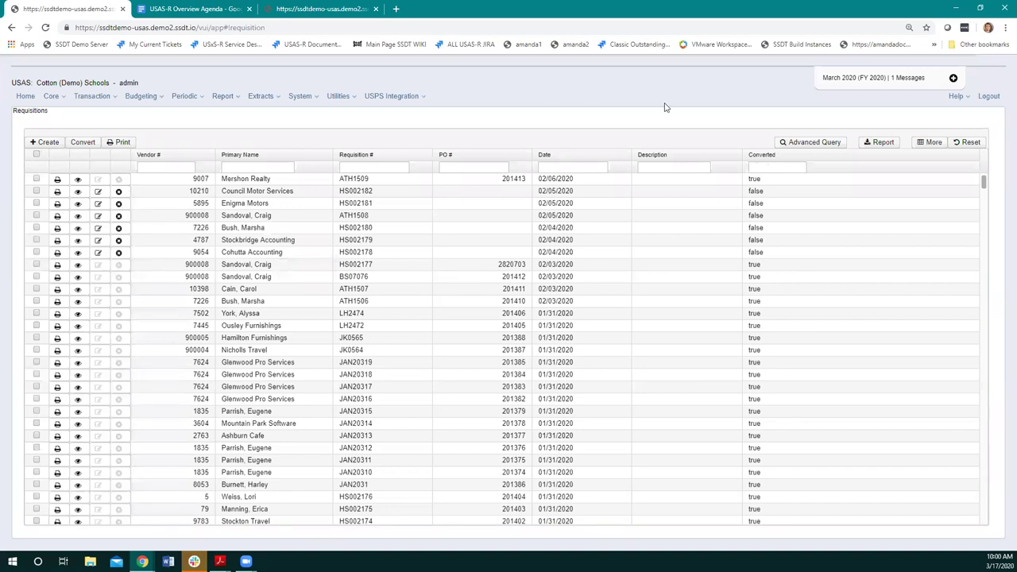
Filter the requisitions to those with Converted set to true and a Date filter of 2/1/2020
click(770, 165)
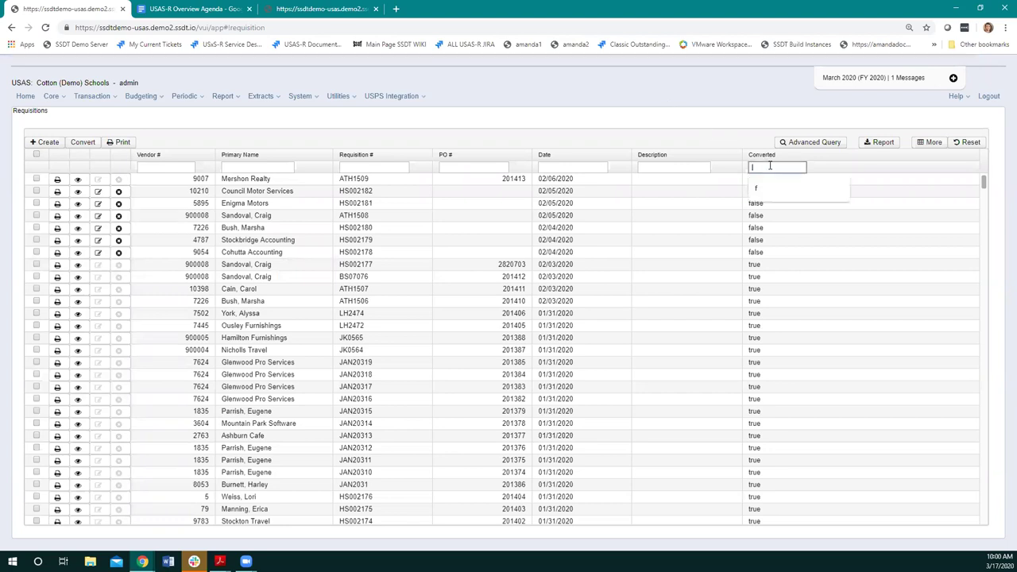
text(f)
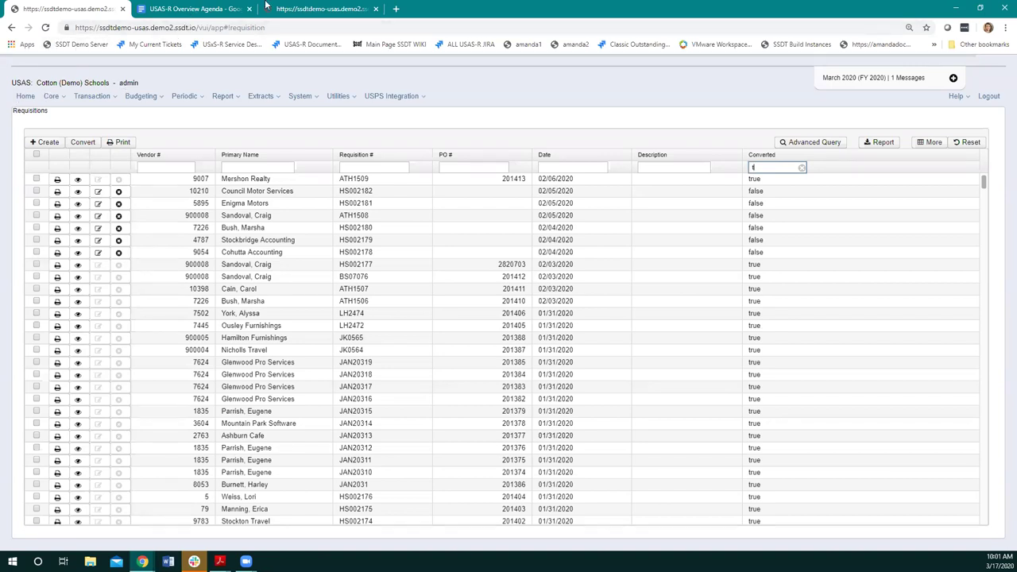
click(266, 6)
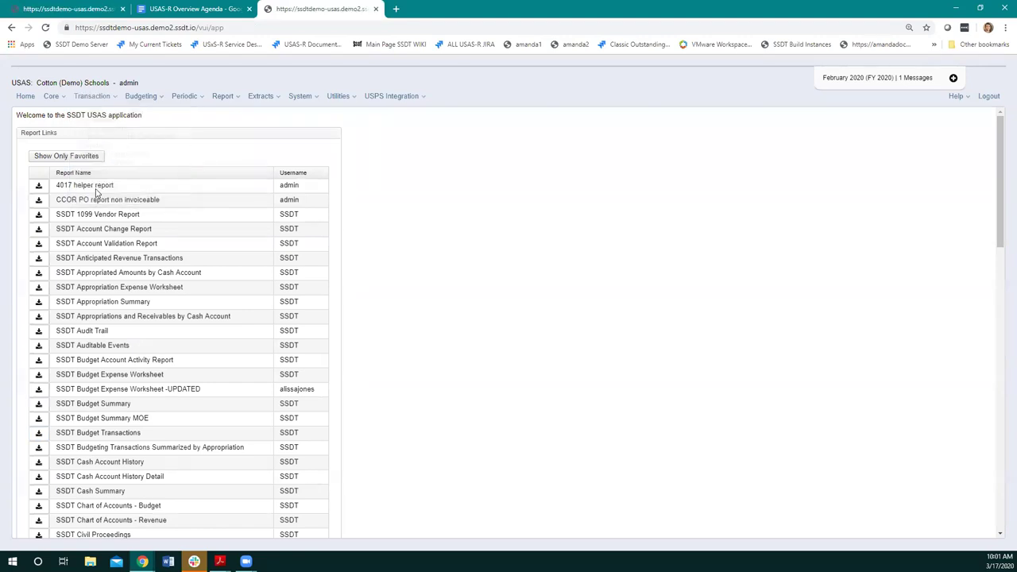
click(70, 10)
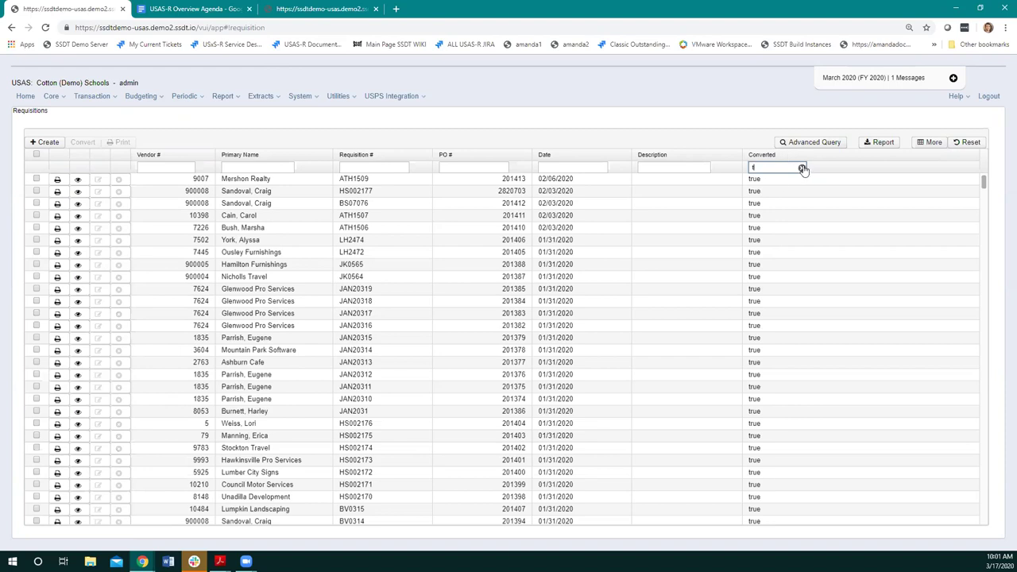
click(562, 167)
text(2/1/20)
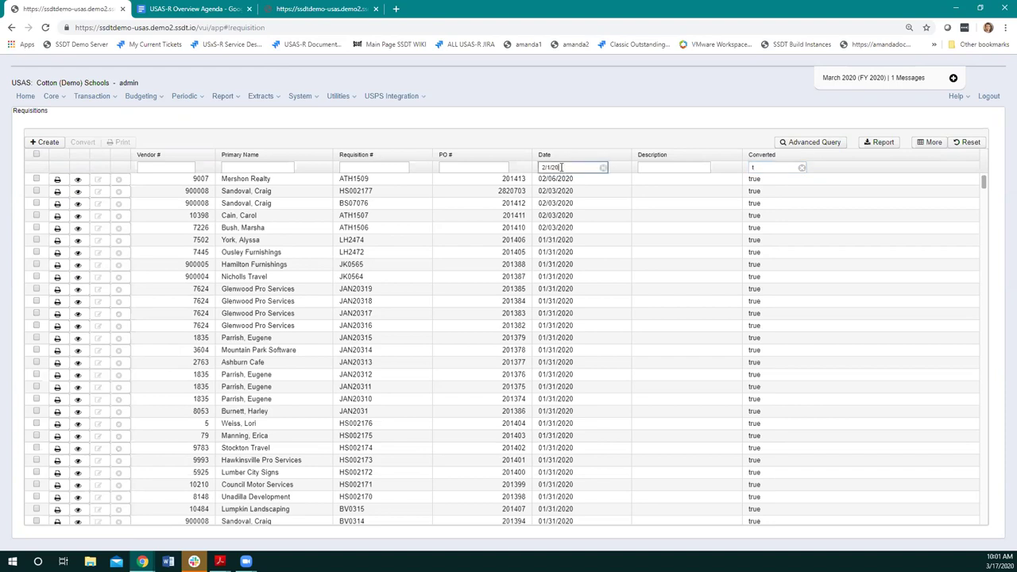
text(20)
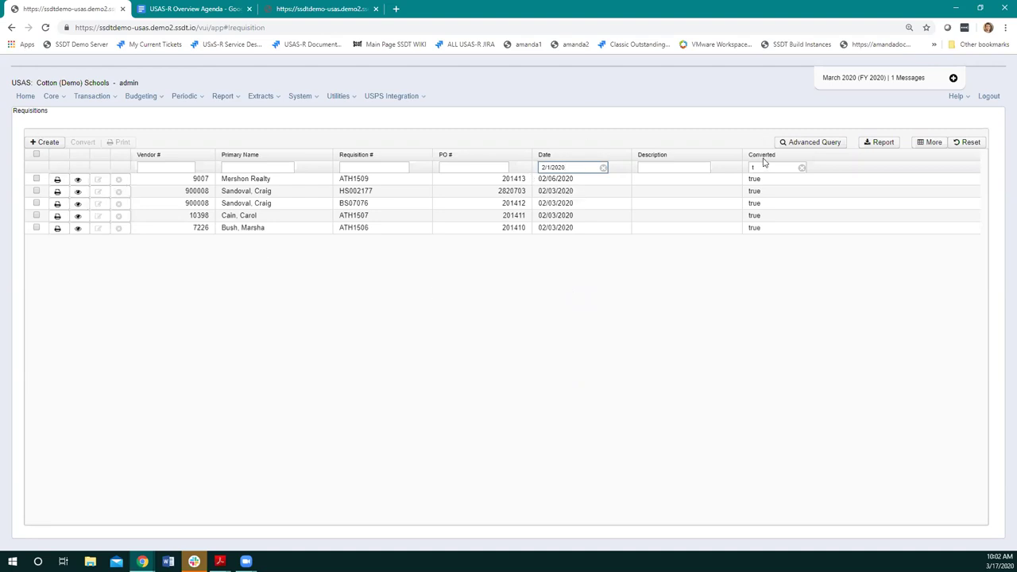
Select all the filtered requisitions and print them as Pdf with the Default requisition form
click(35, 155)
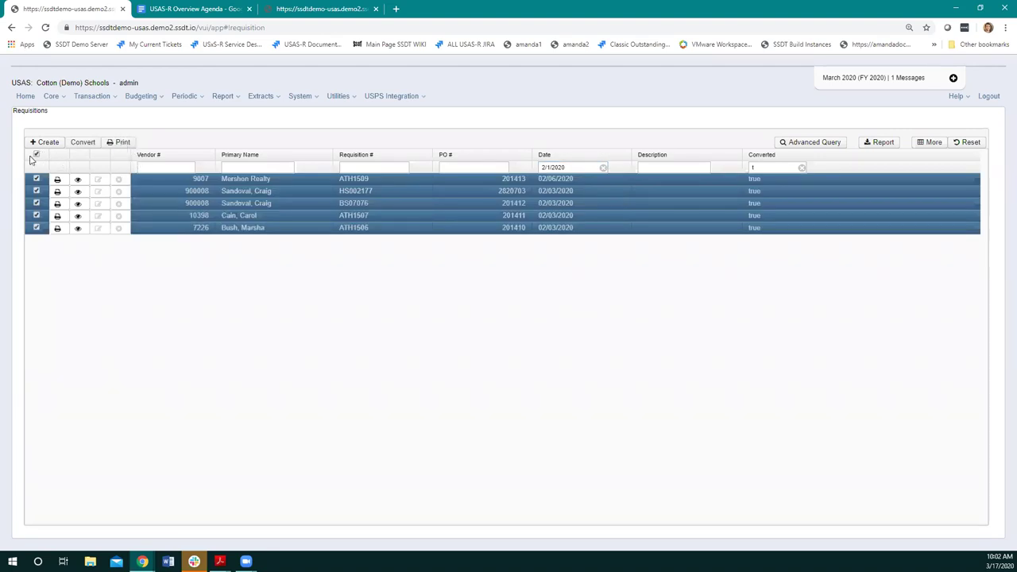
click(120, 143)
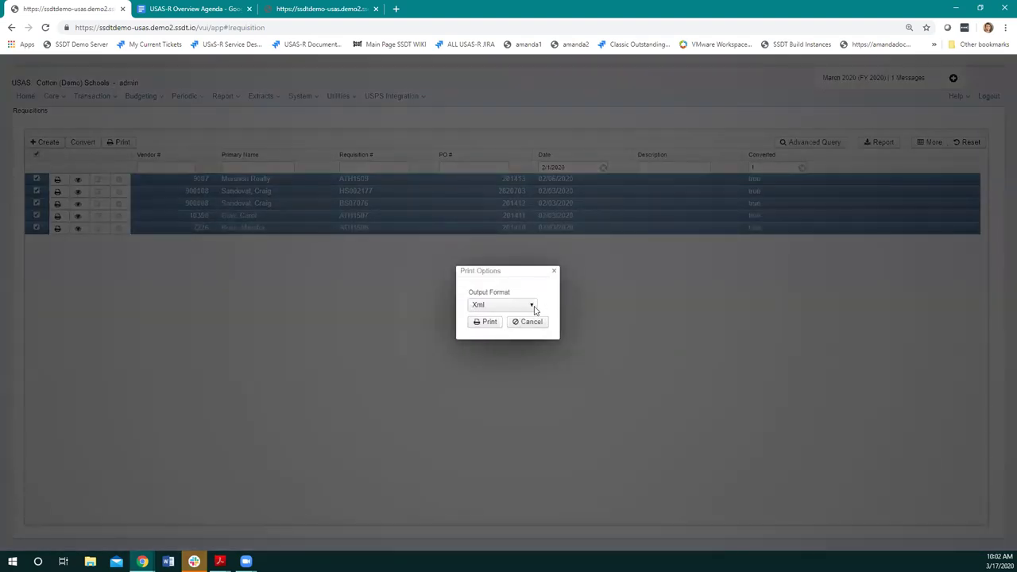
click(533, 307)
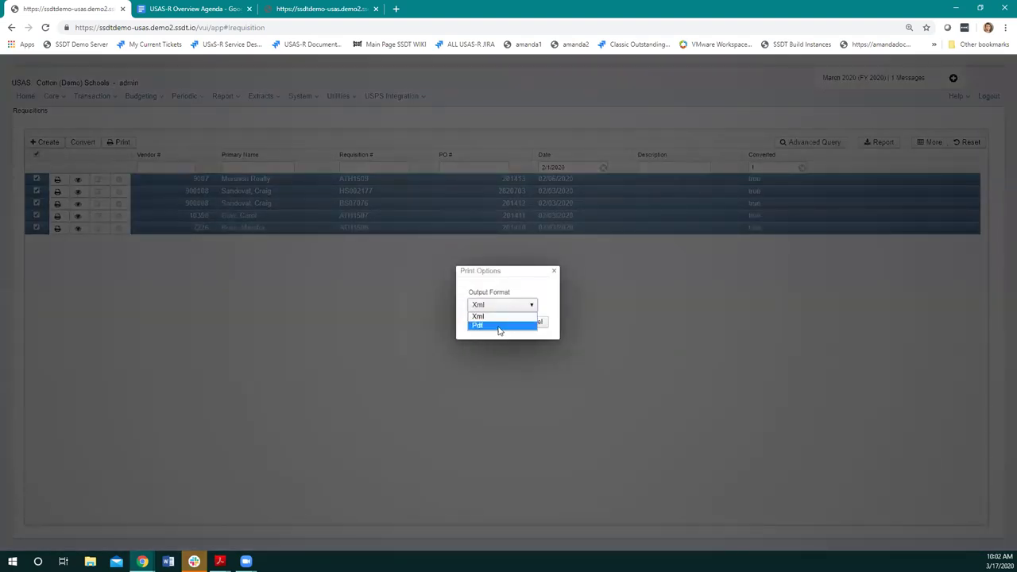
click(532, 325)
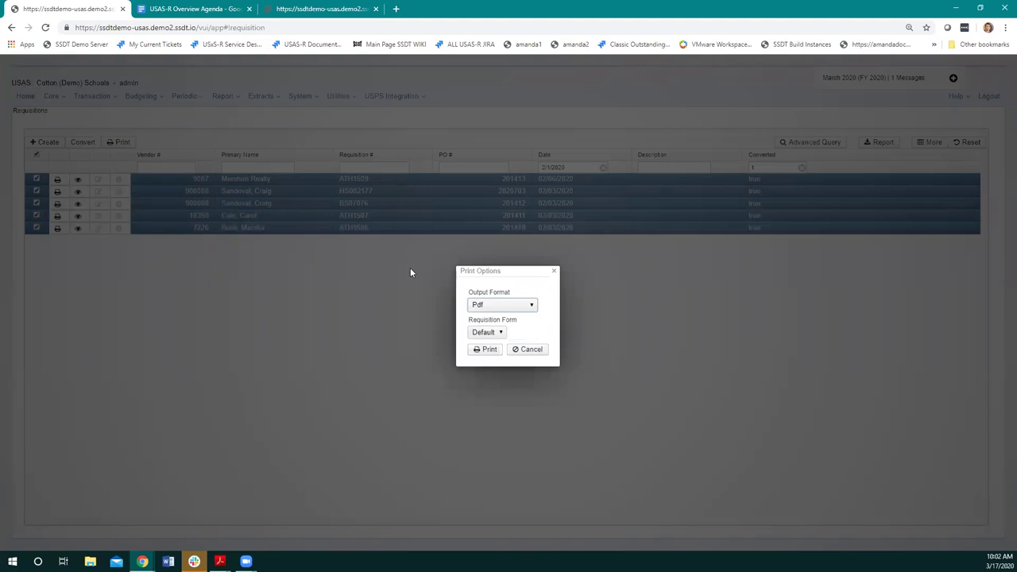
click(487, 350)
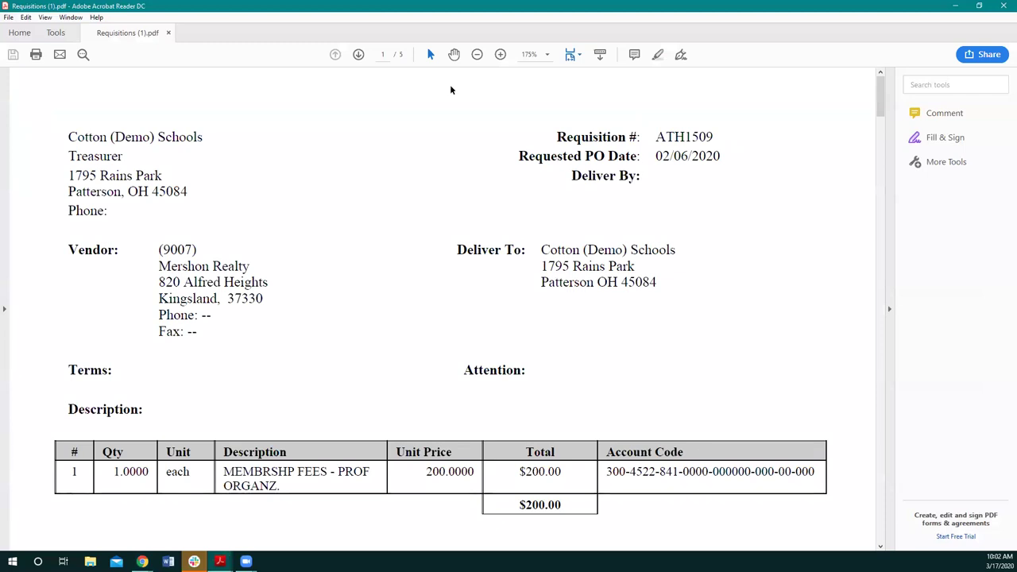
Examine the printed requisition PDF at 125% zoom, from the first form's details and signature lines to the second requisition
click(477, 54)
click(477, 54)
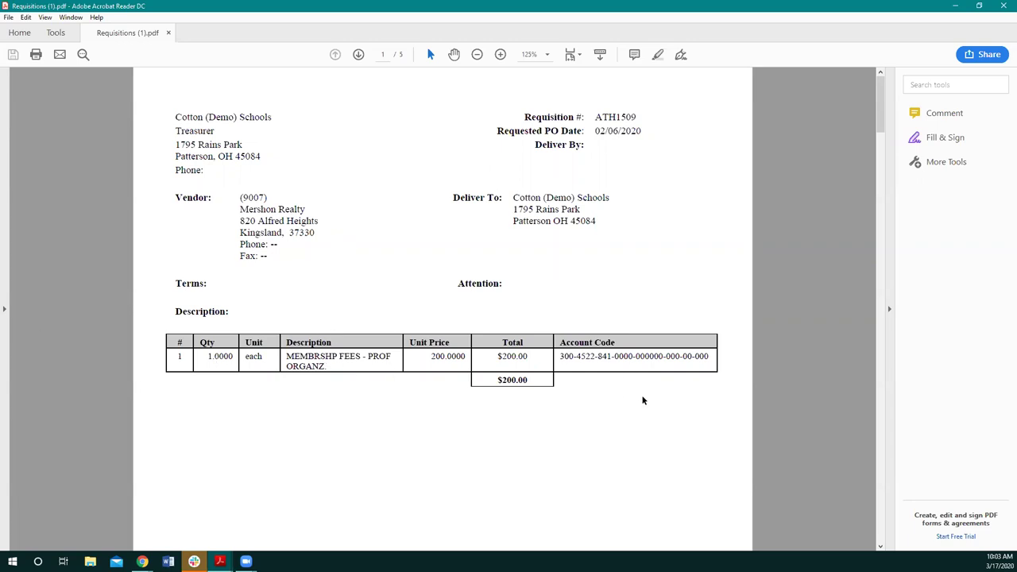
scroll(636, 409, down, 1)
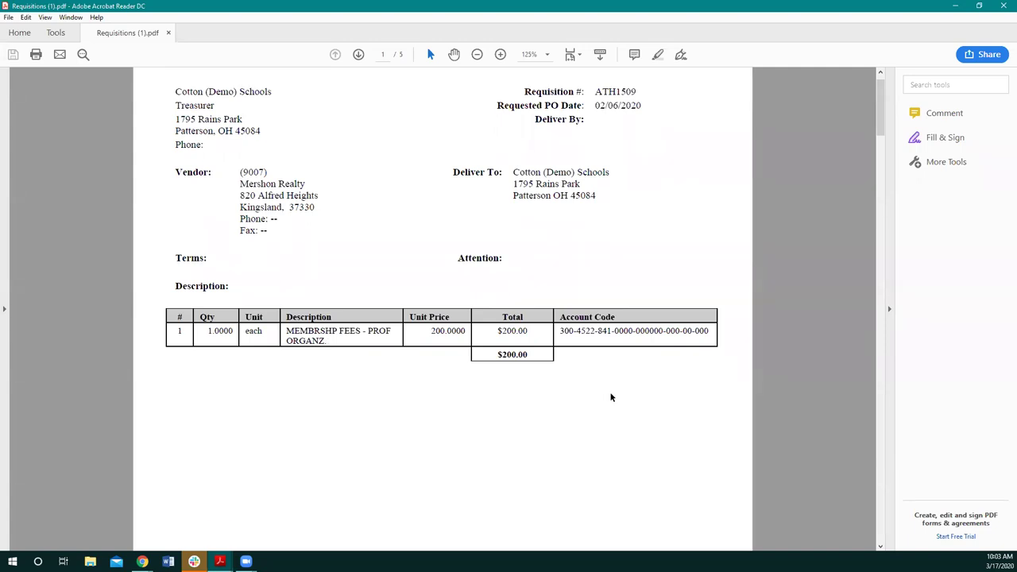
scroll(670, 392, down, 1)
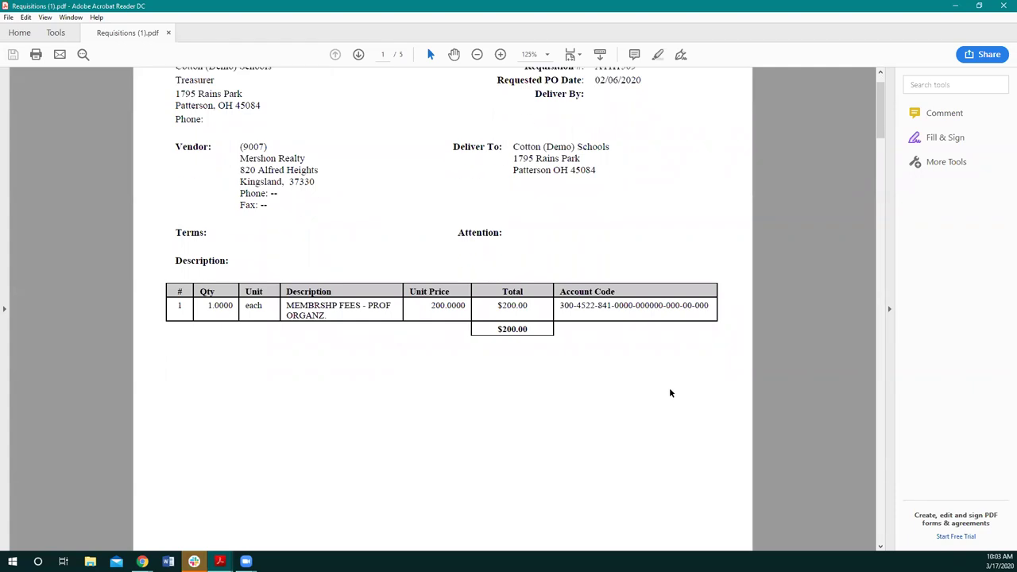
scroll(606, 404, down, 7)
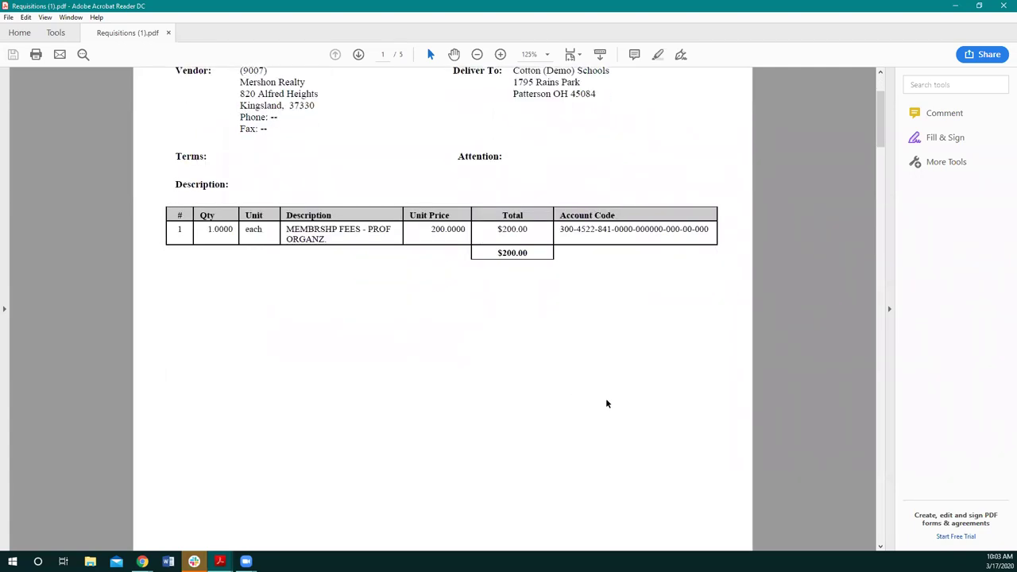
scroll(618, 405, up, 3)
scroll(619, 404, up, 6)
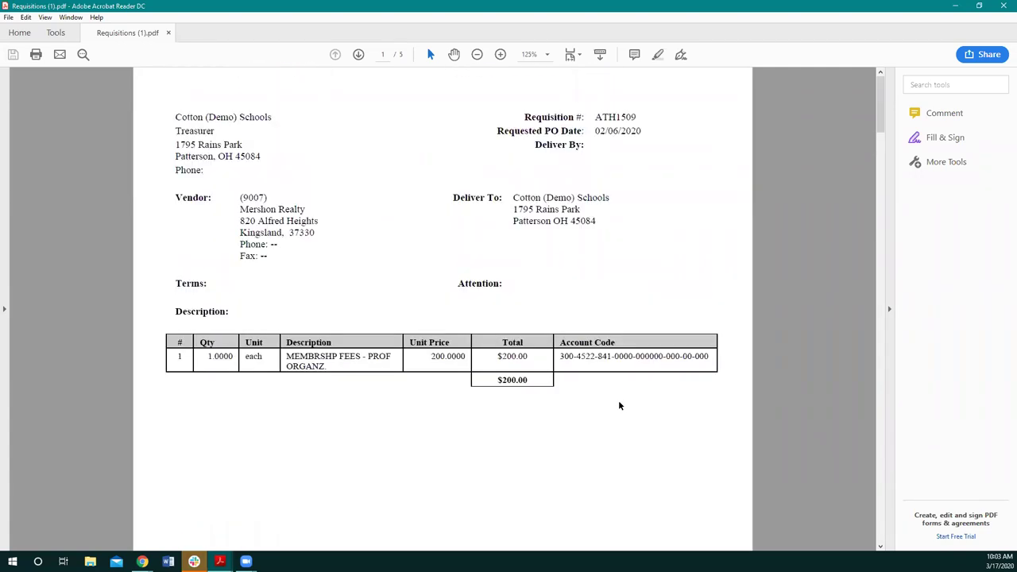
scroll(624, 405, down, 14)
scroll(628, 401, down, 10)
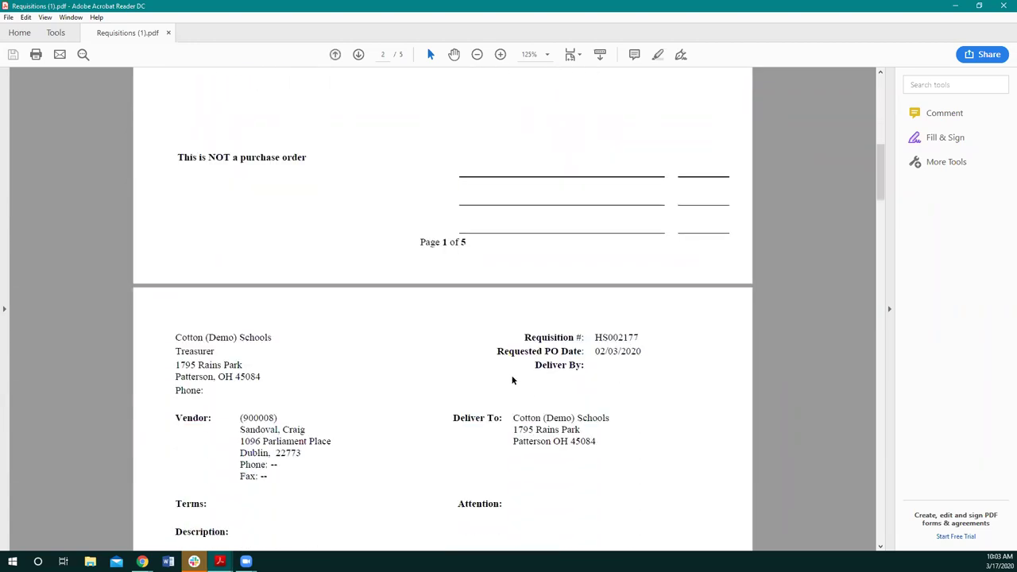
Leave the PDF, switch back to the USAS-R requisitions grid, and deselect all rows
click(955, 7)
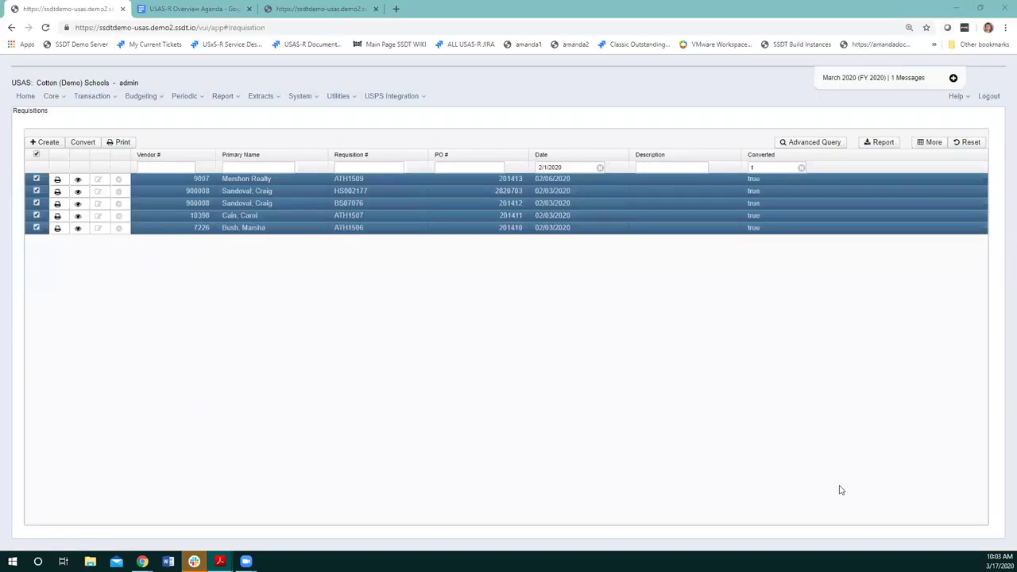
click(36, 154)
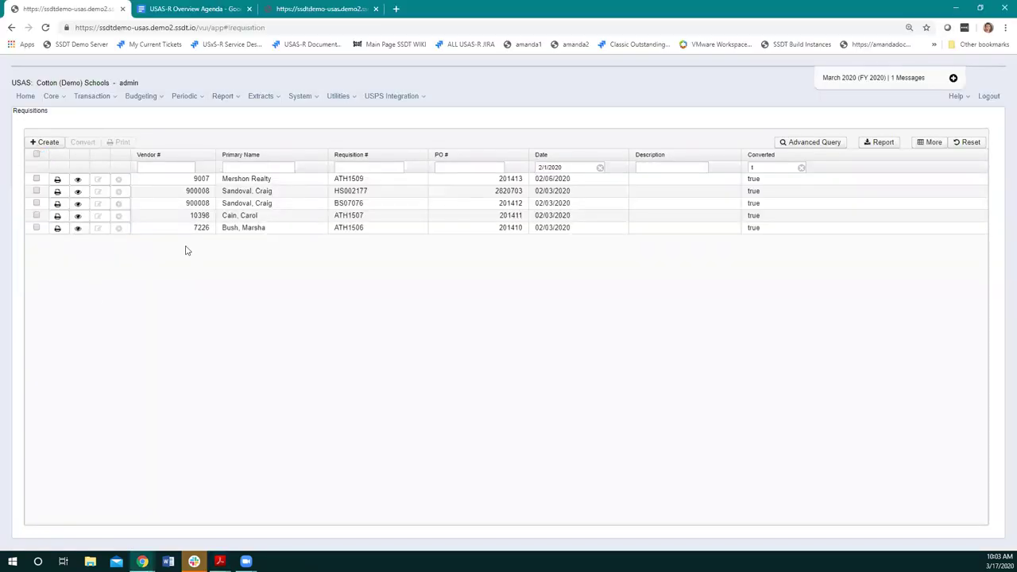
Create a new requisition and choose 90-Norcross Office supplies as its vendor
click(44, 144)
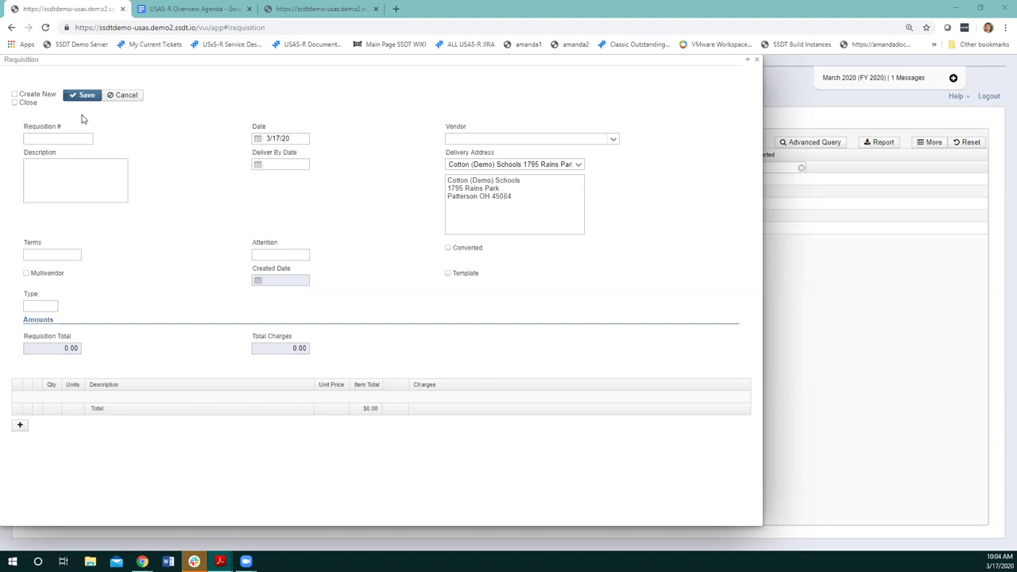
click(294, 139)
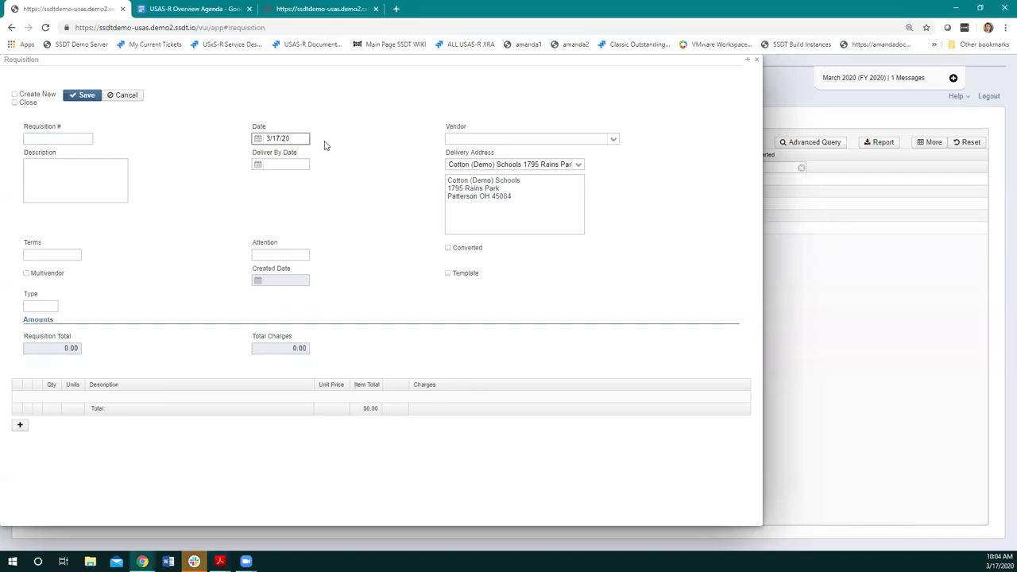
click(614, 140)
click(520, 232)
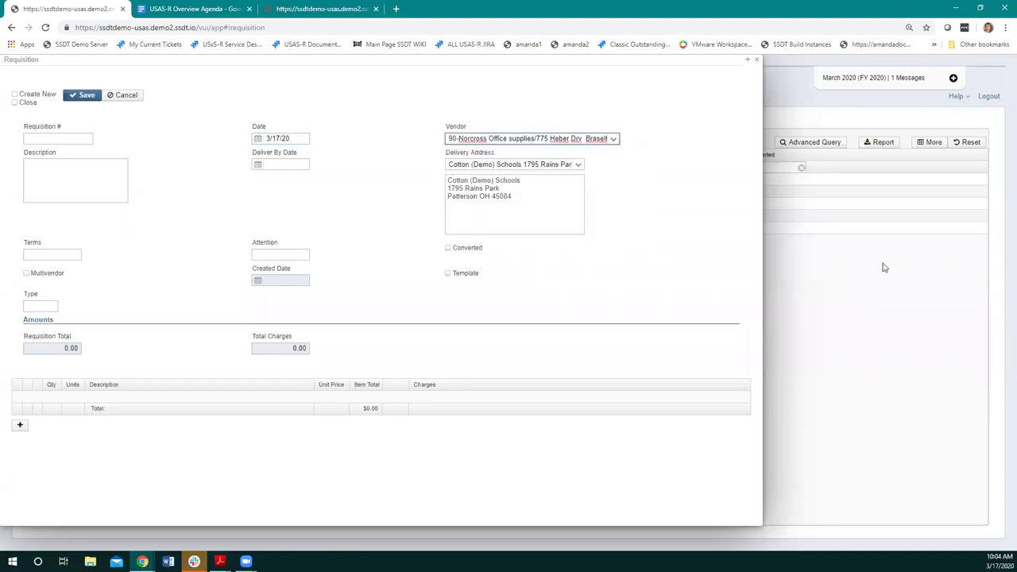
click(165, 209)
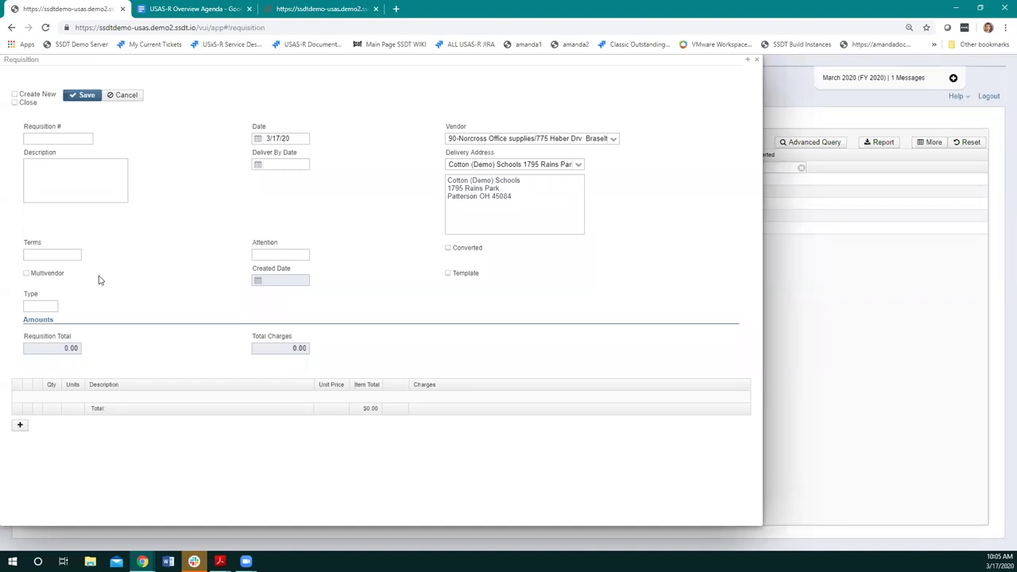
Clear the requisition's vendor and choose 90-Norcross Office supplies again from the vendor list
click(611, 139)
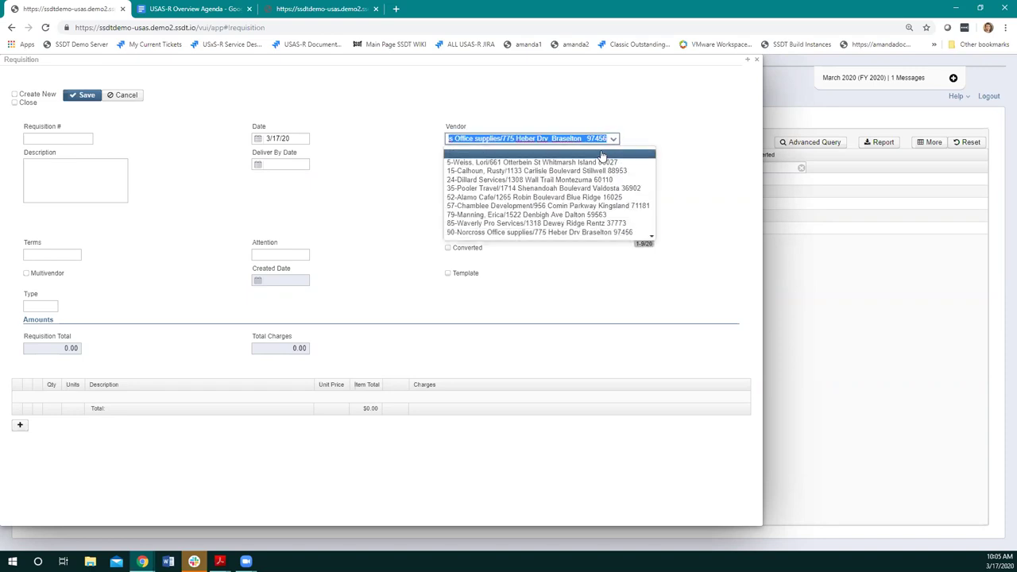
key(BackSpace)
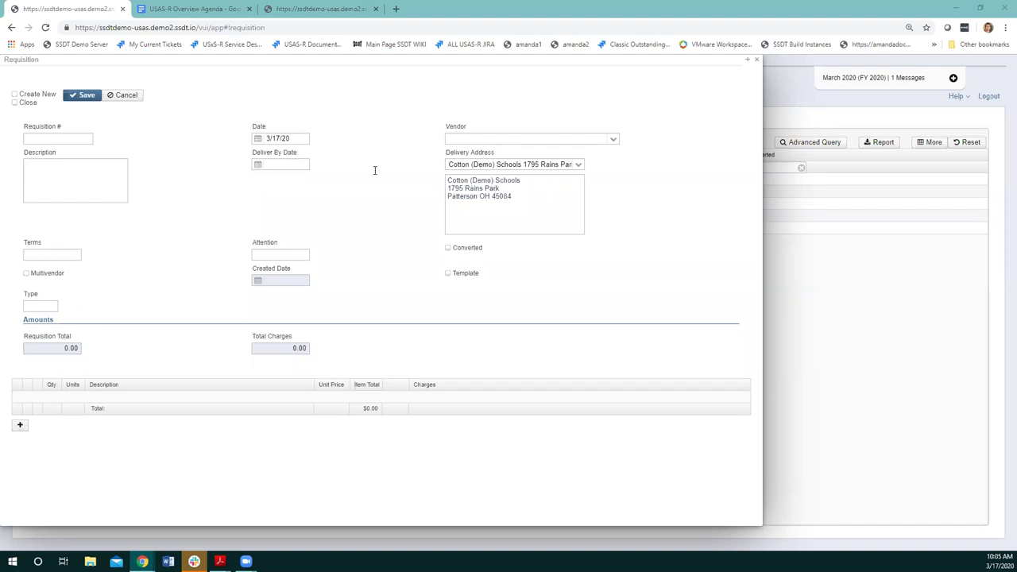
click(614, 139)
click(472, 232)
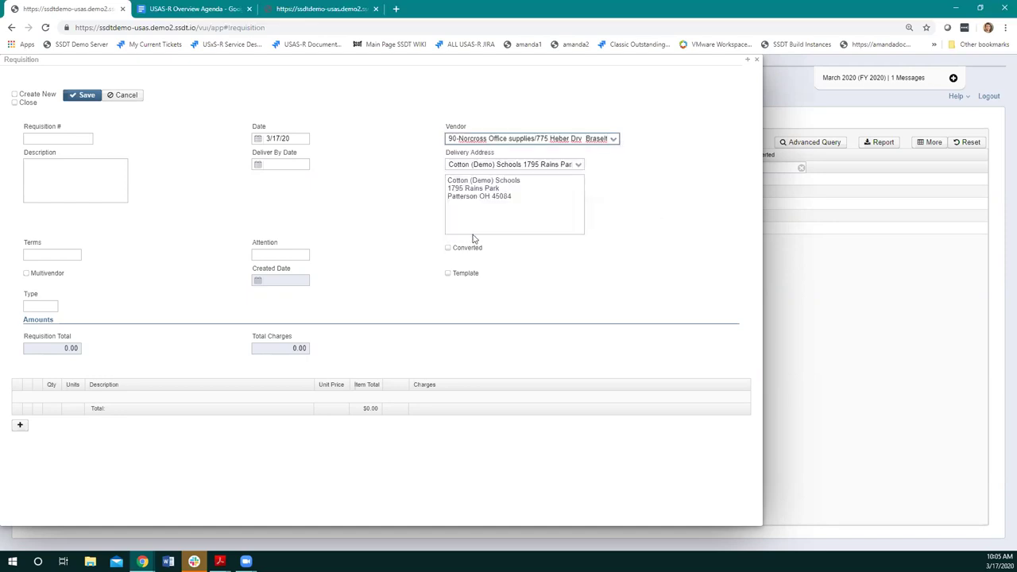
Add a line item with quantity 1, units each, description Pencils and unit price 5.00
click(20, 426)
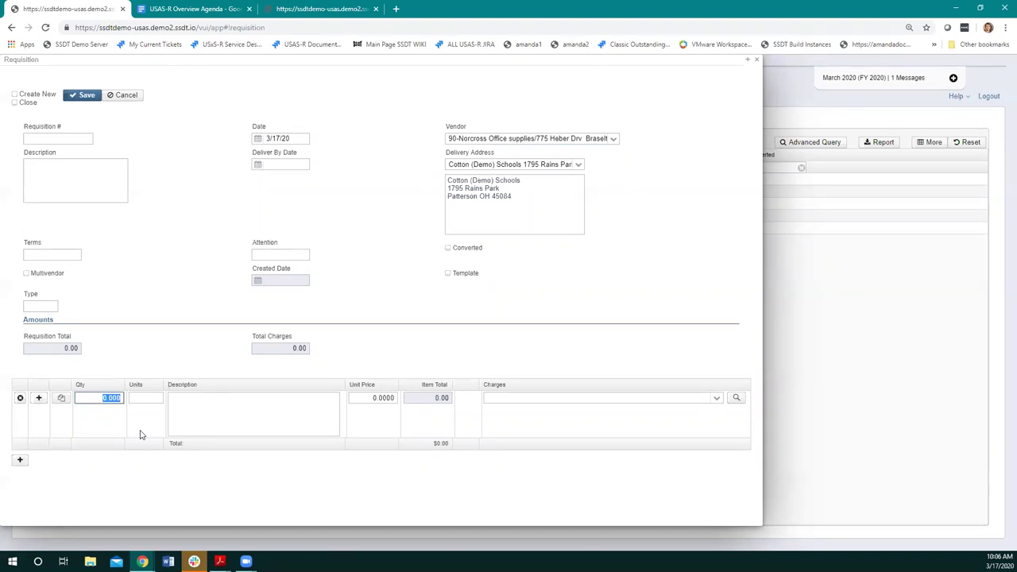
text(1)
key(Tab)
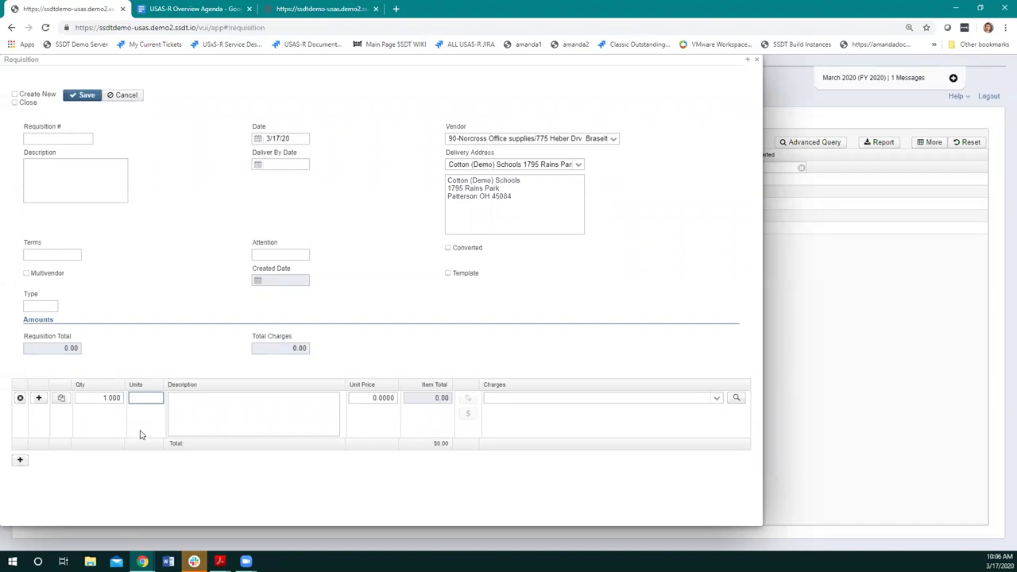
text(each)
key(Tab)
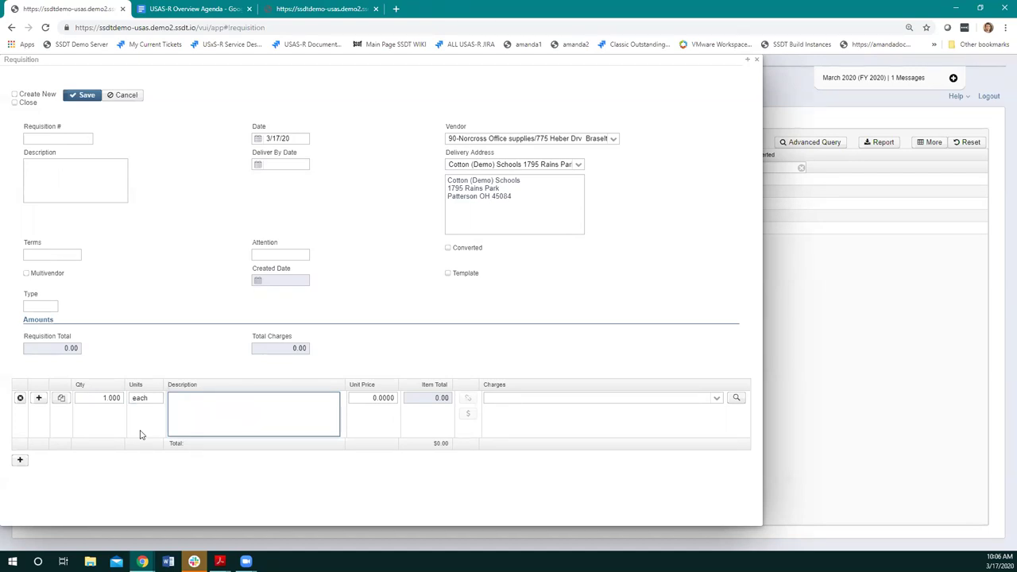
text(Pencils)
key(Tab)
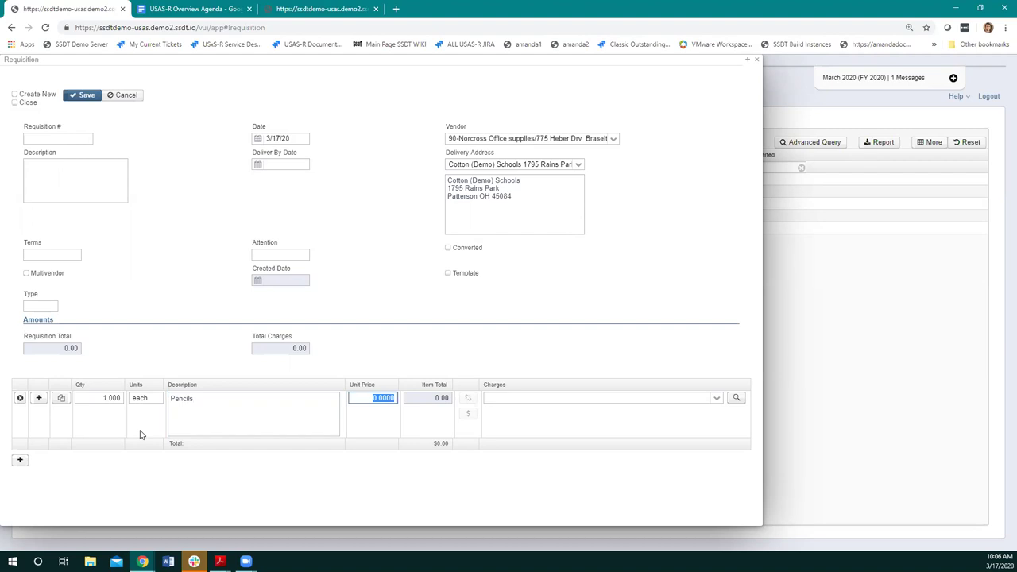
text(5.00)
key(Tab)
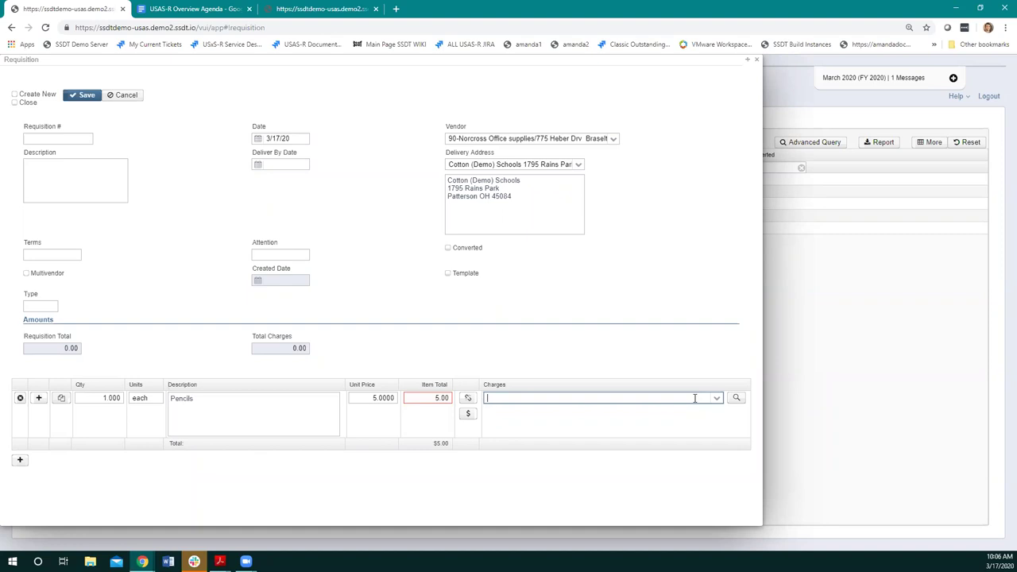
Look up charge accounts beginning with 002-61 for the Pencils item and clear the entry
text(002-)
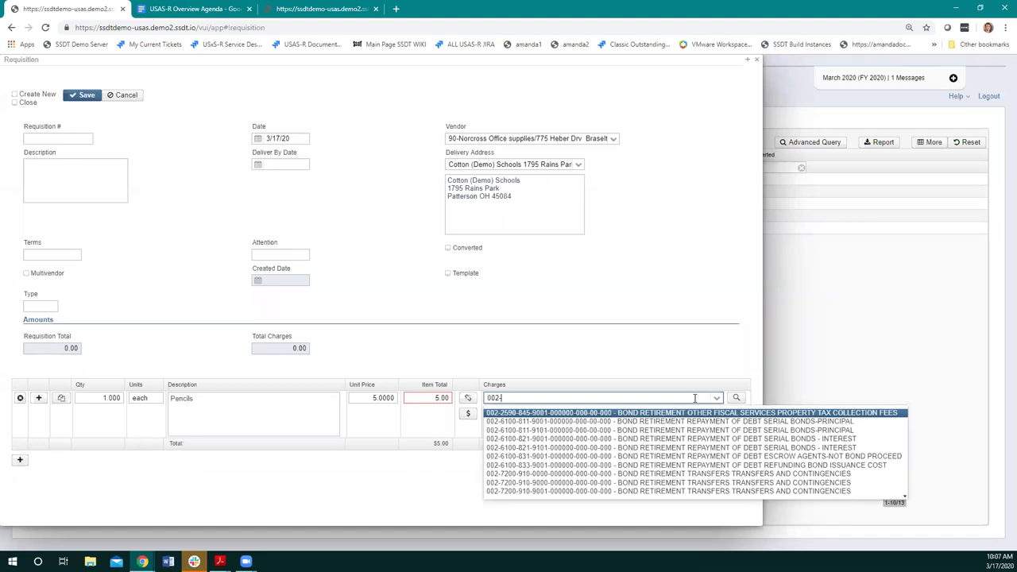
text(61)
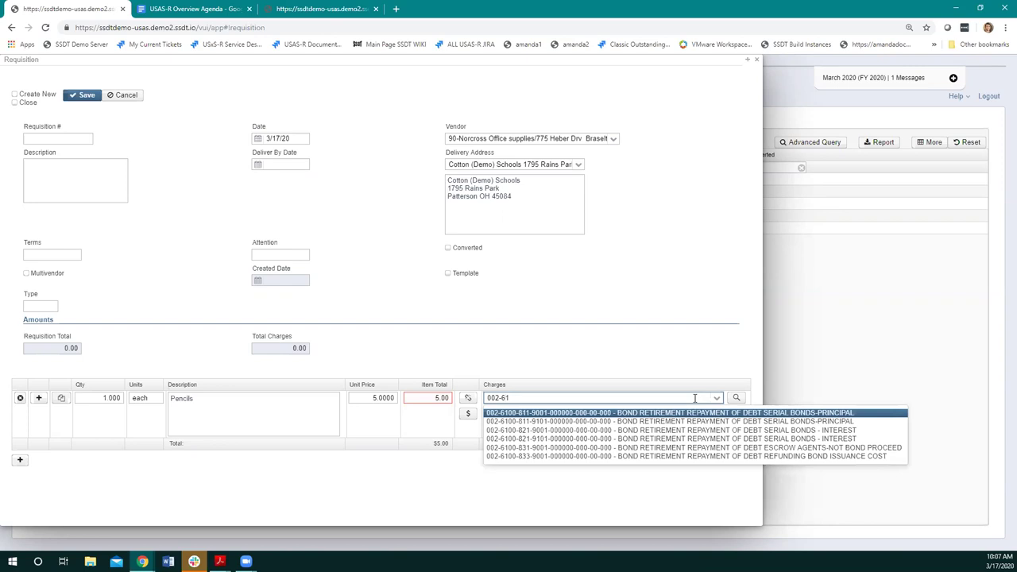
key(BackSpace)
key(BackSpace)
key(BackSpace)
key(BackSpace)
key(BackSpace)
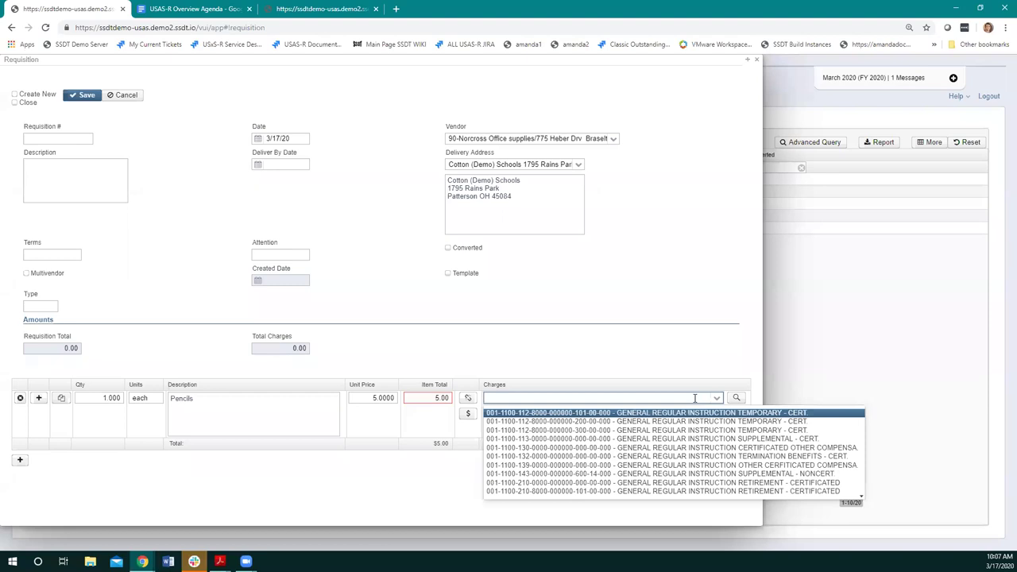
Open the account search for the Pencils charge, filter by fund 001 and object 8, and clear both filters
click(738, 399)
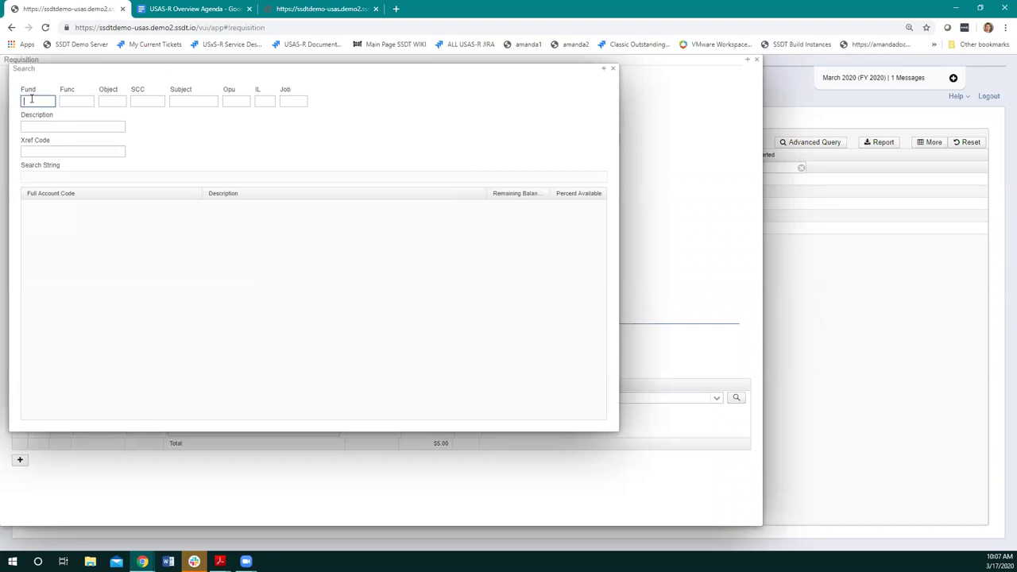
text(001)
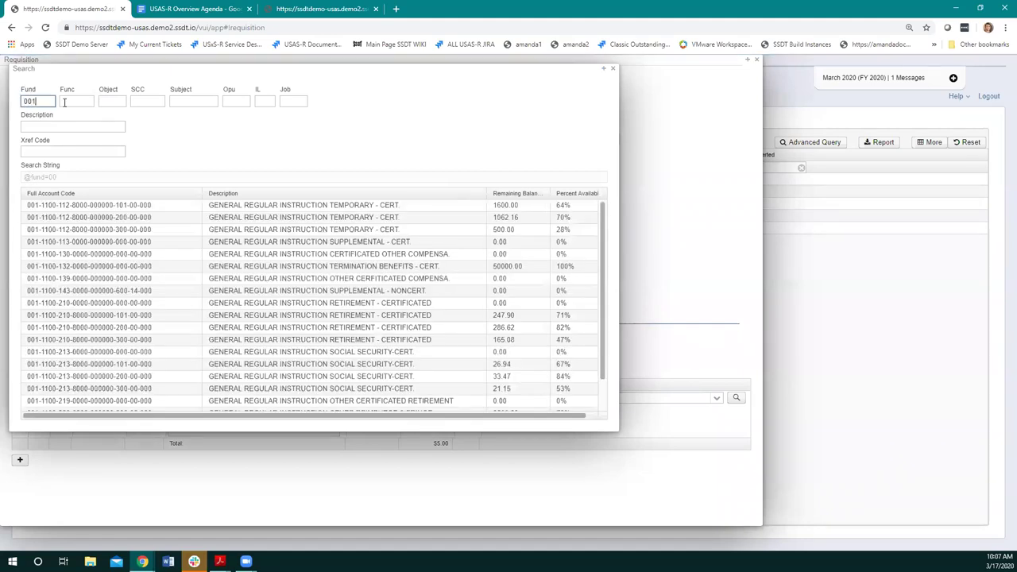
click(115, 102)
text(8)
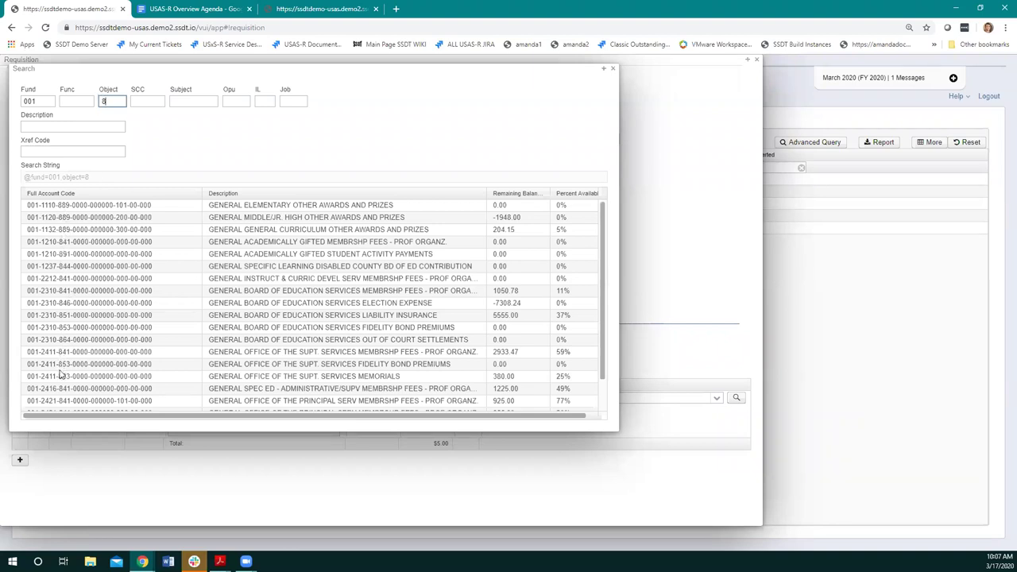
key(BackSpace)
click(48, 100)
key(BackSpace)
key(BackSpace)
key(BackSpace)
click(42, 126)
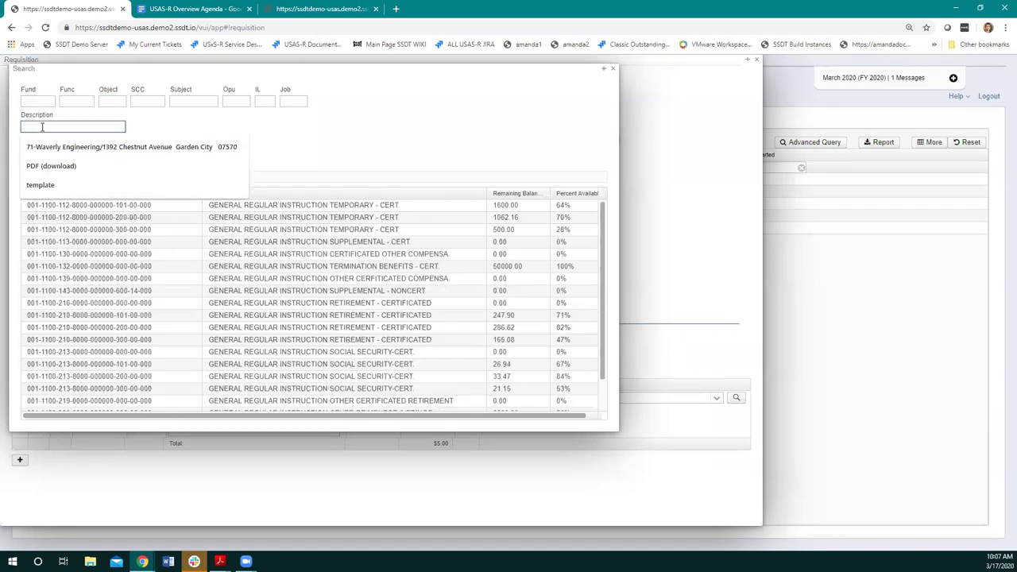
text(%supplies)
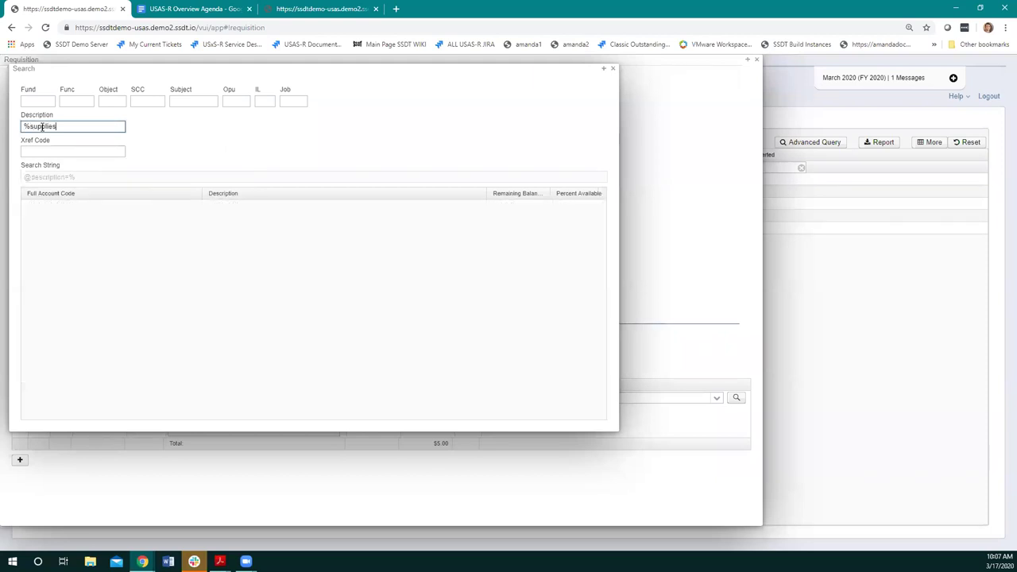
text(%)
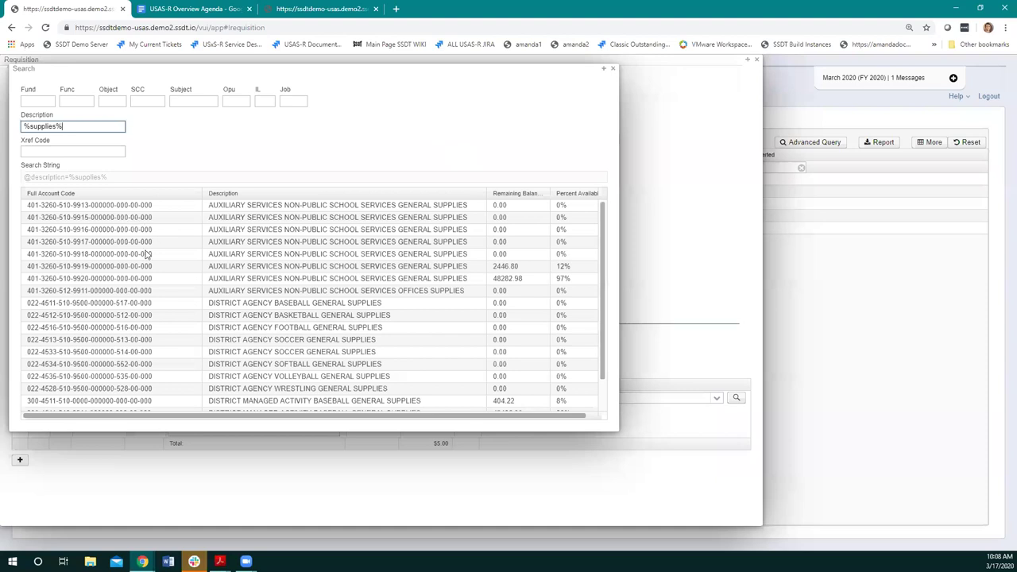
double_click(101, 305)
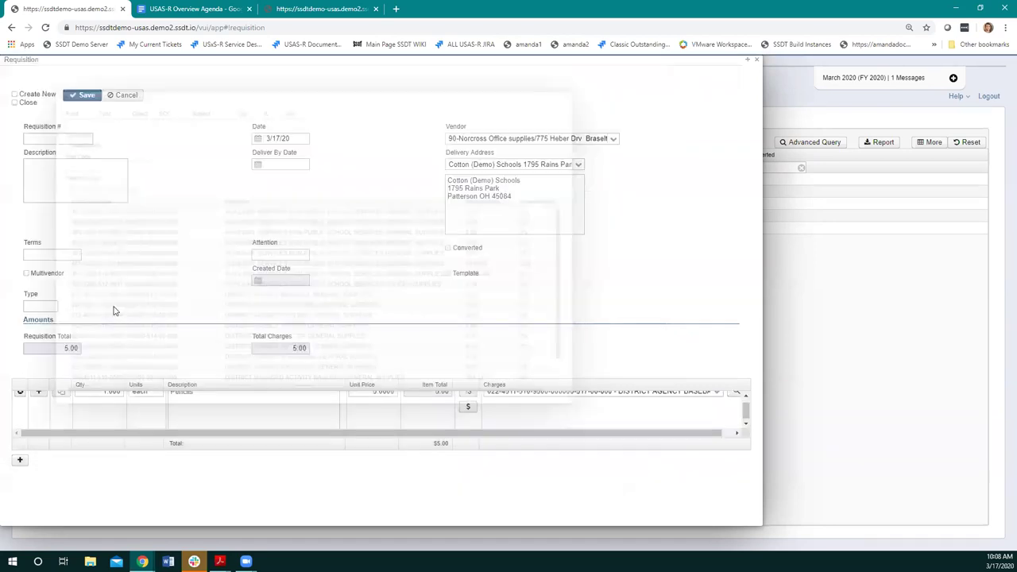
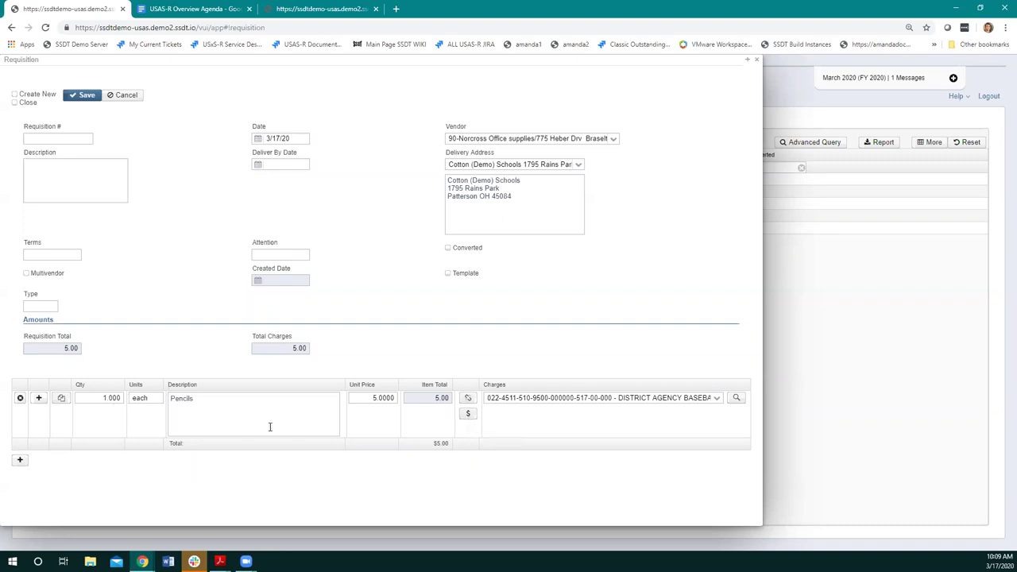
click(468, 414)
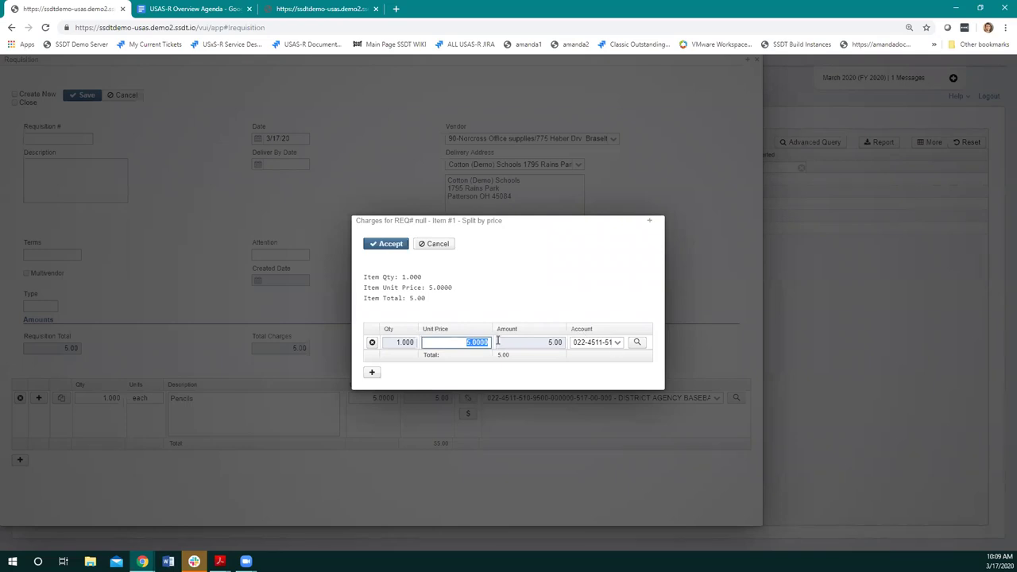
click(375, 376)
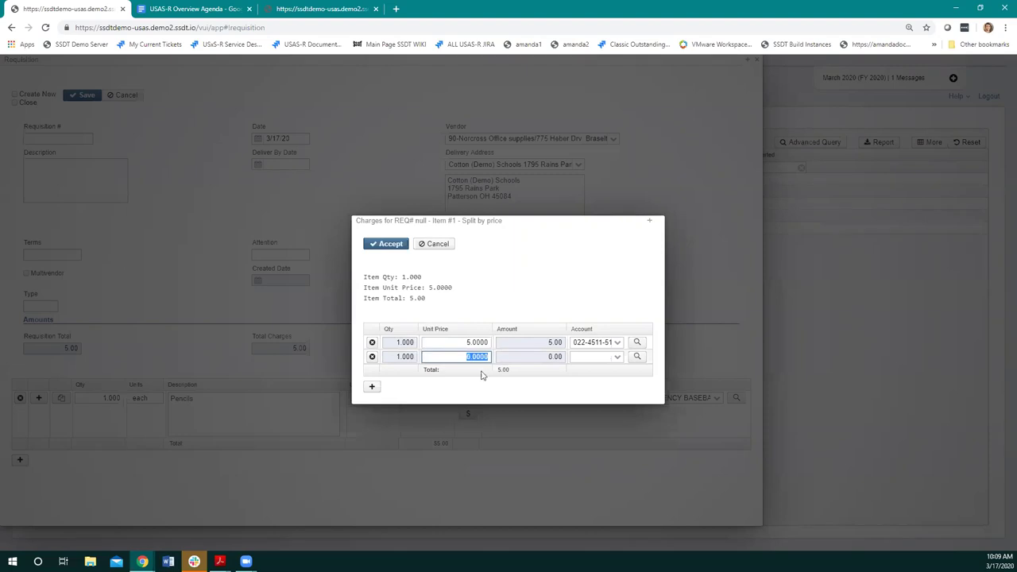
click(469, 342)
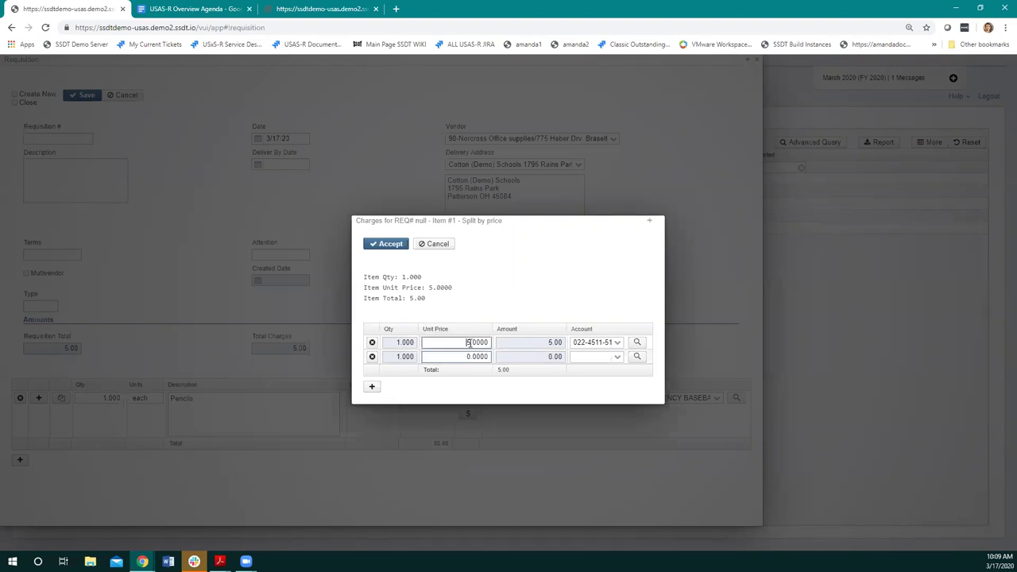
click(464, 357)
key(Delete)
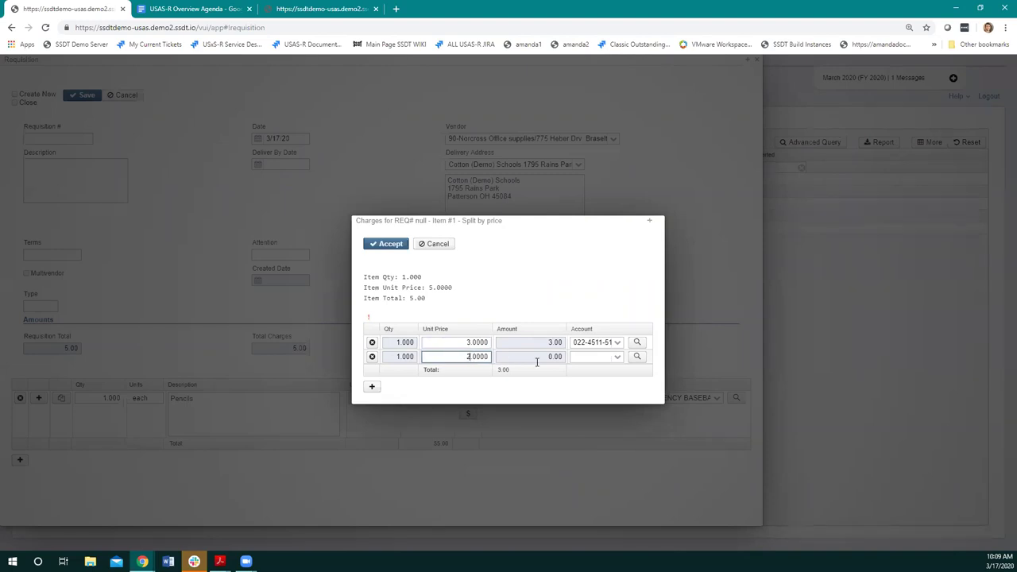
click(596, 356)
click(619, 360)
click(602, 399)
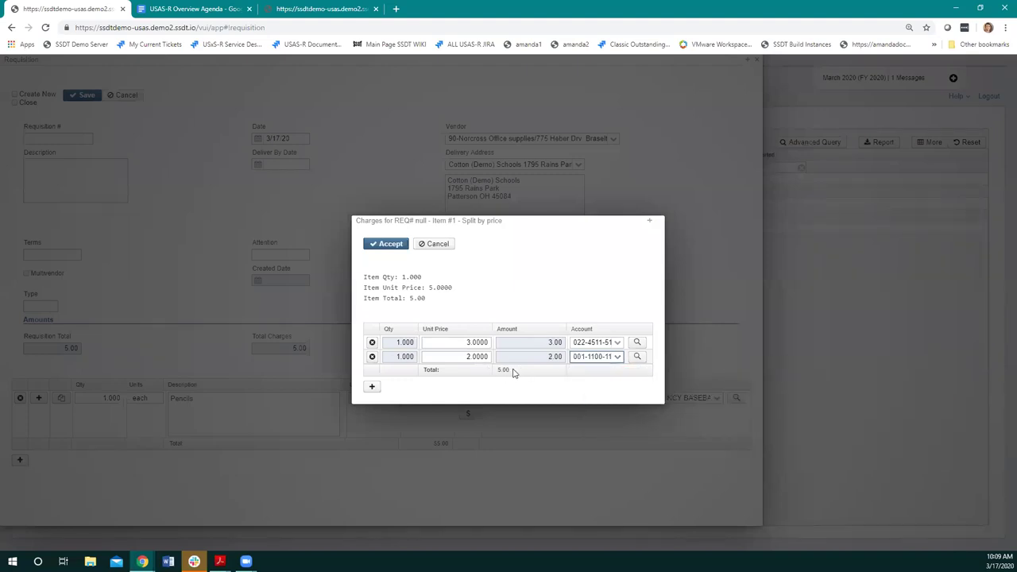
click(388, 245)
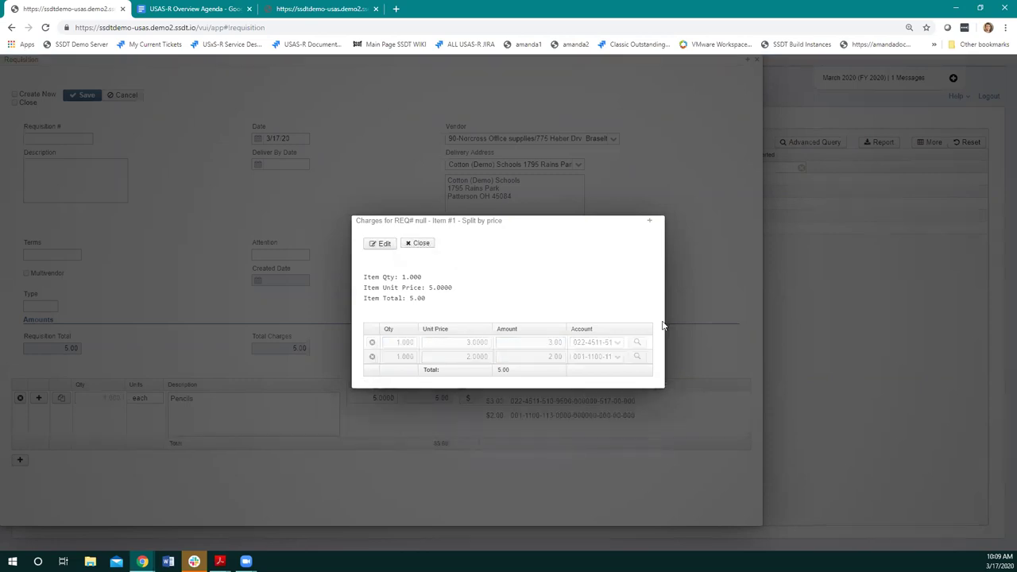
click(415, 244)
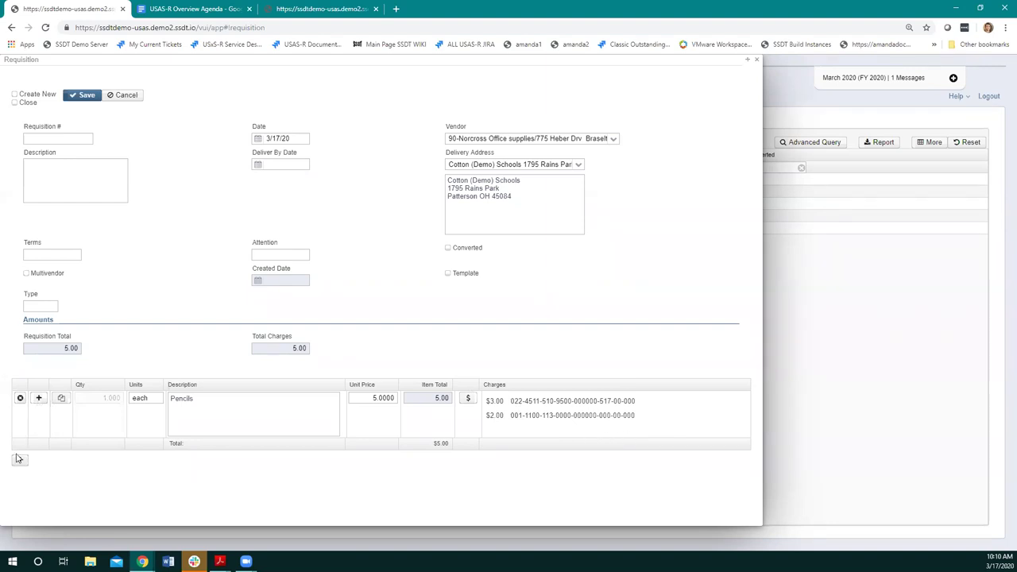
Add a second requisition item for 10 boxes of pencils at a unit price of 20
click(39, 400)
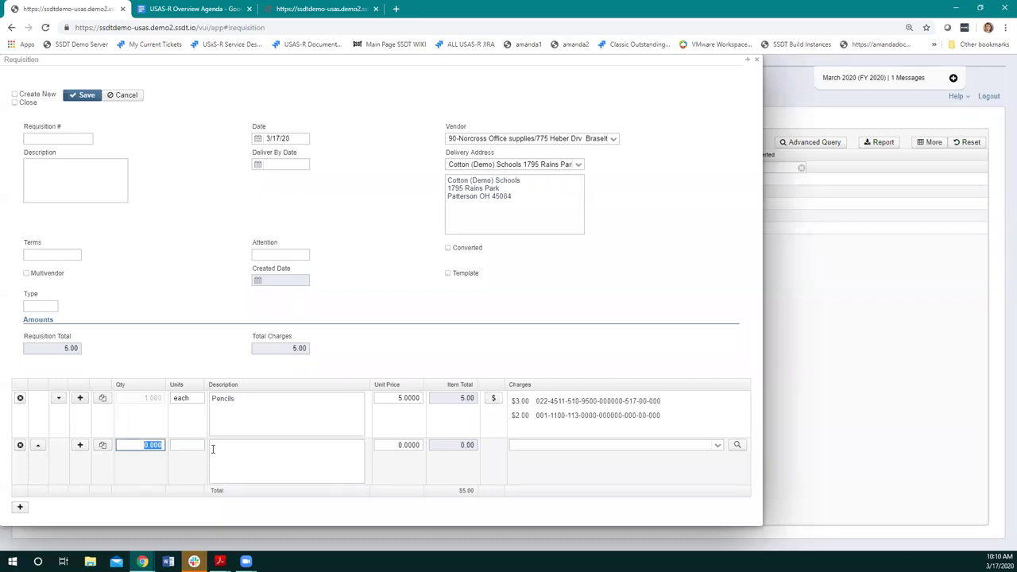
text(10.00)
key(Tab)
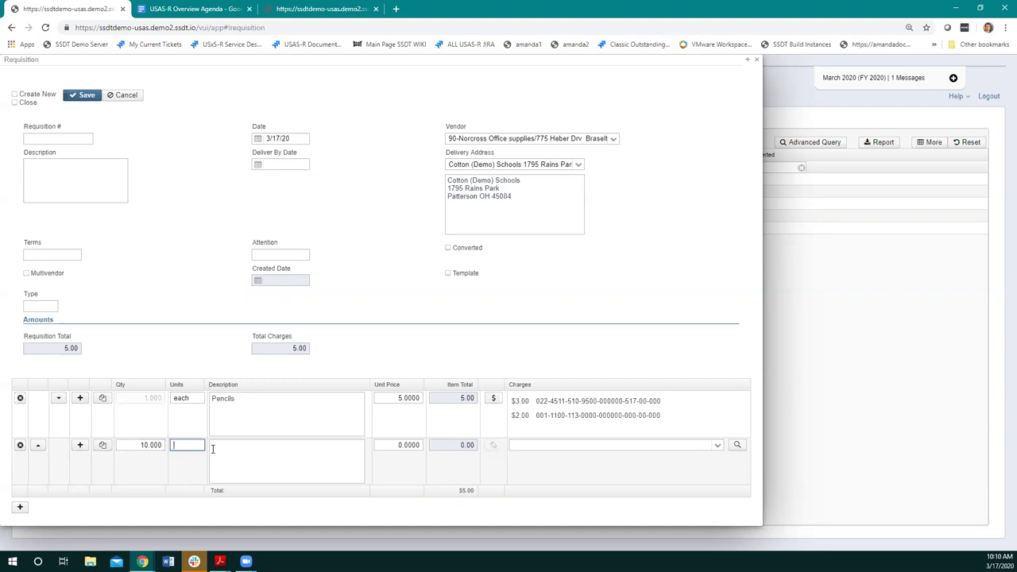
text(boxes)
key(Tab)
text(Penc)
key(Tab)
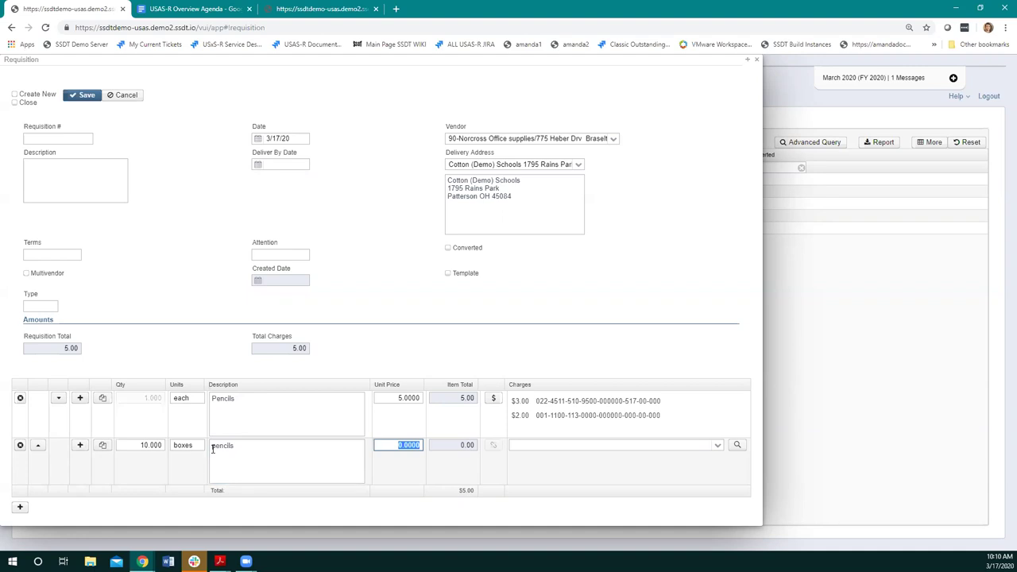
text(20)
key(Tab)
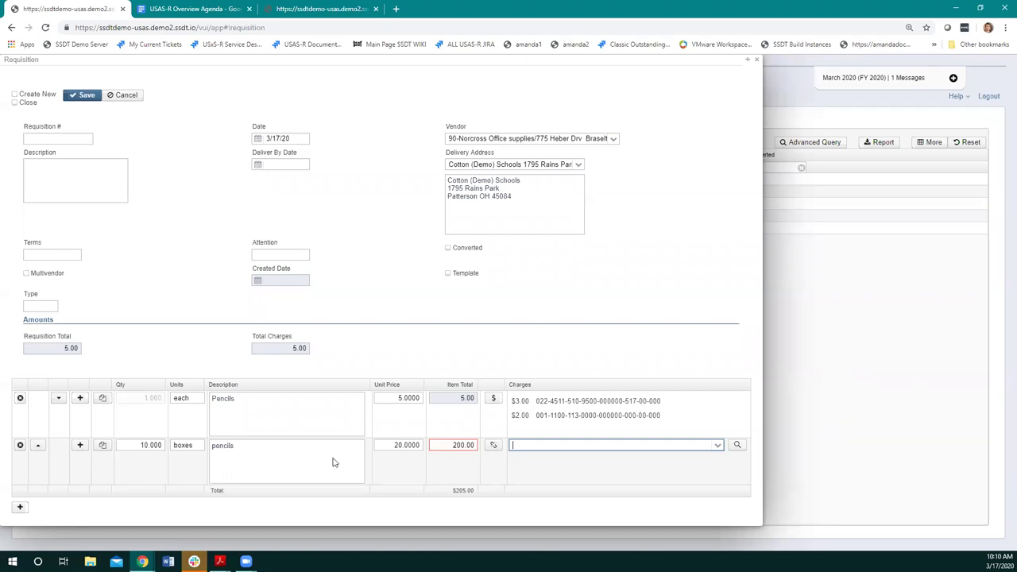
Split the boxed pencils item's charges by quantity into two lines of 5 each
click(494, 448)
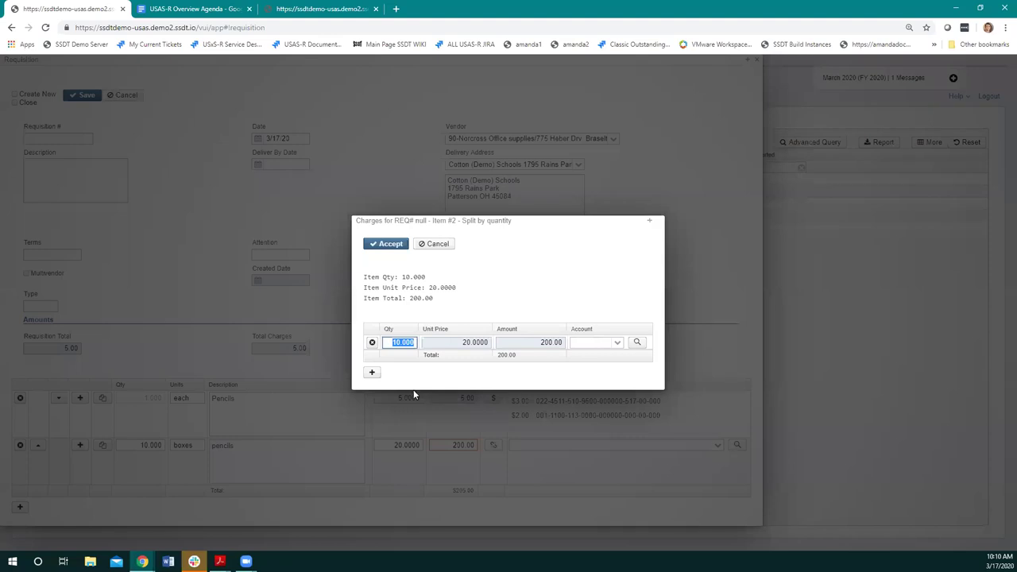
click(372, 373)
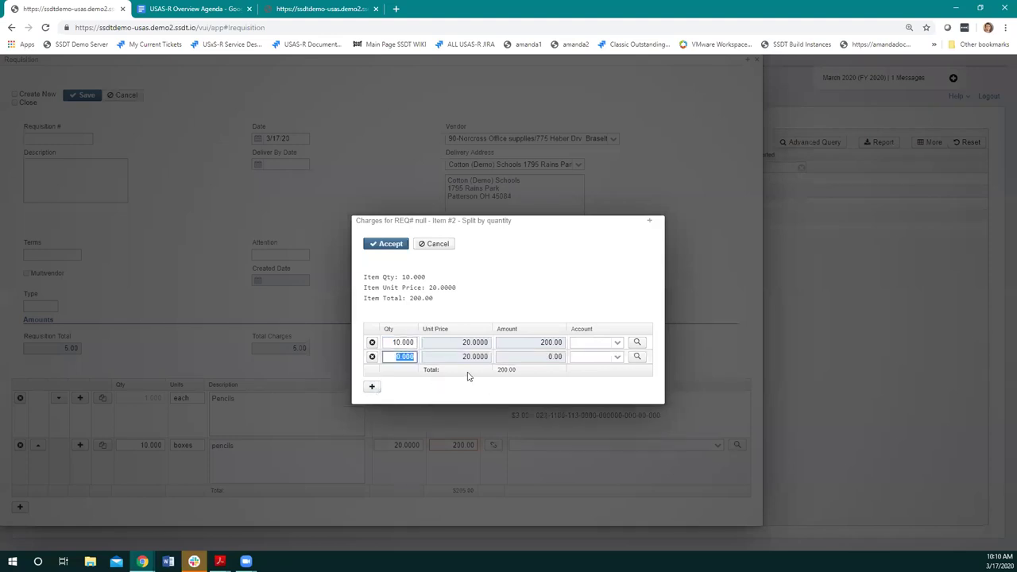
drag(393, 342, 396, 342)
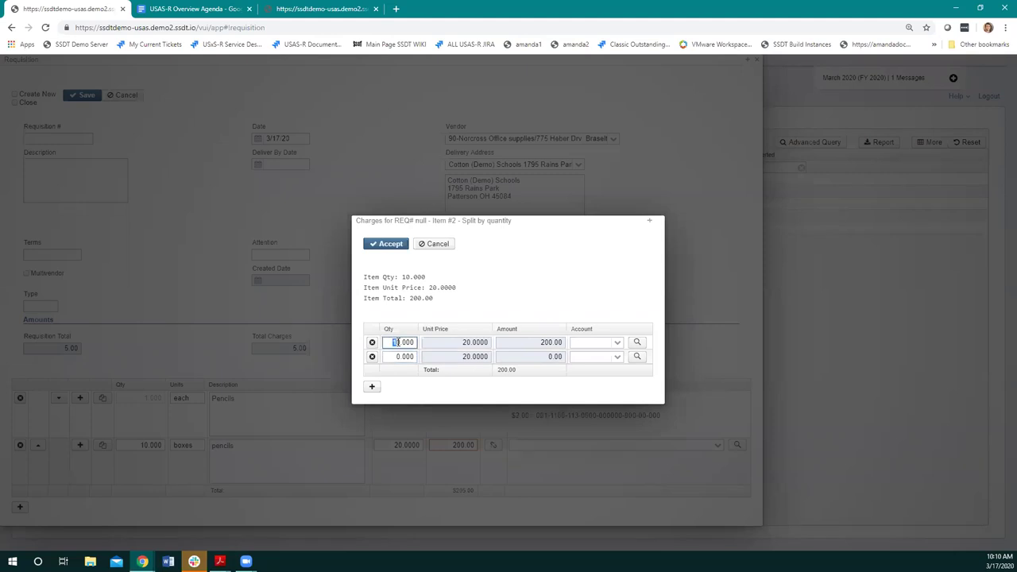
text(5)
key(Tab)
click(398, 358)
text(5)
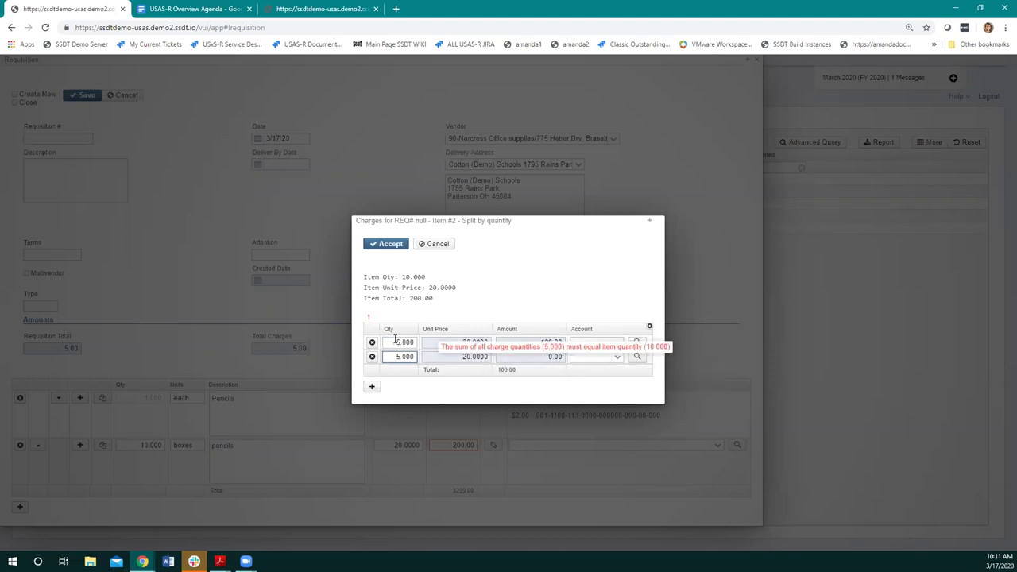
click(617, 345)
click(618, 344)
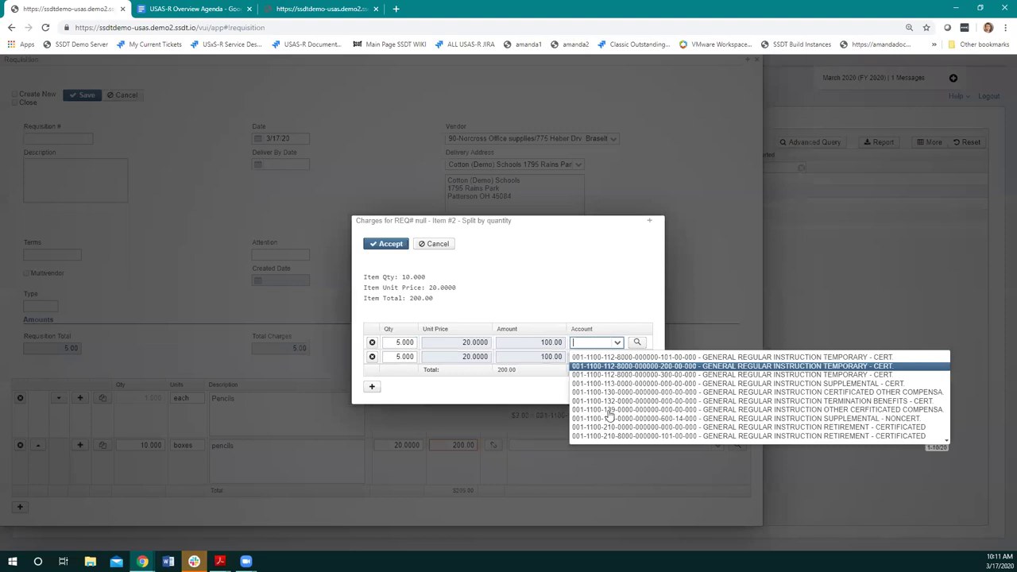
click(599, 434)
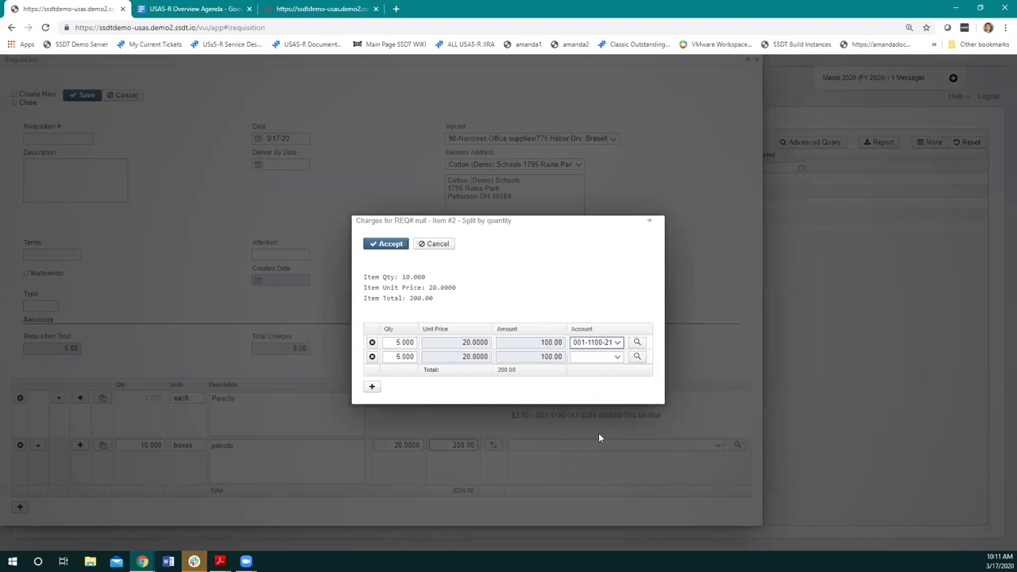
click(618, 359)
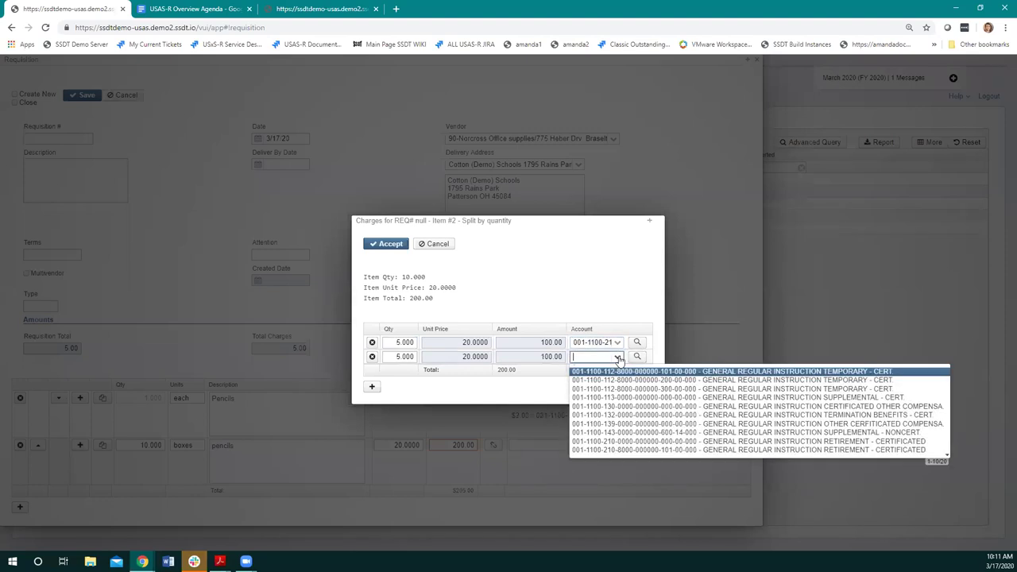
click(604, 426)
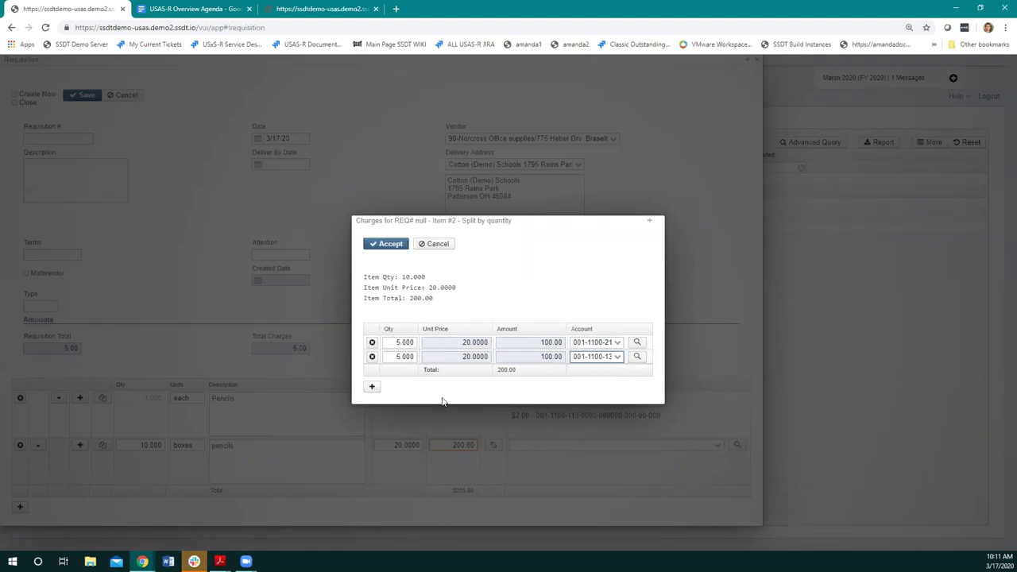
click(387, 247)
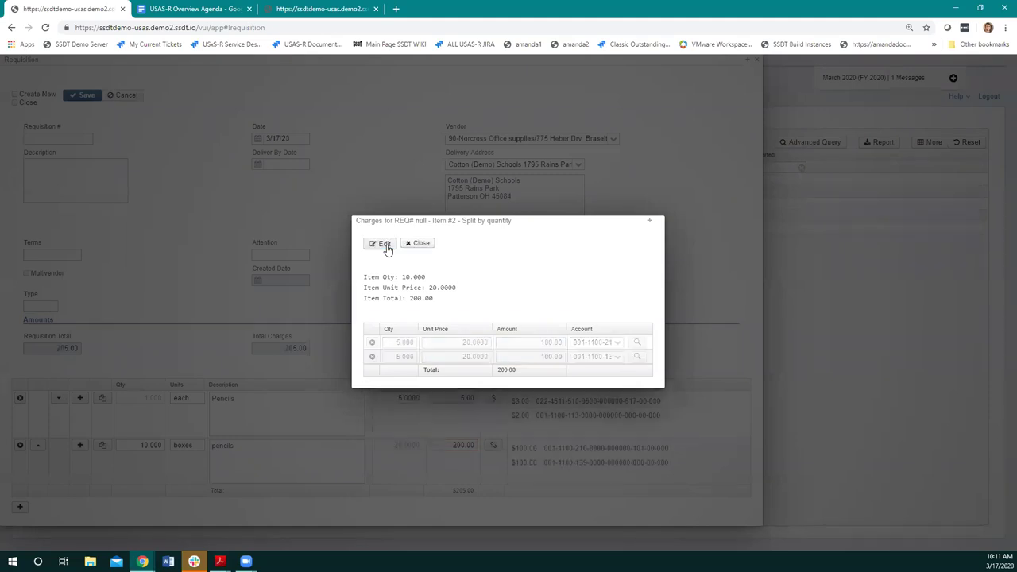
click(419, 243)
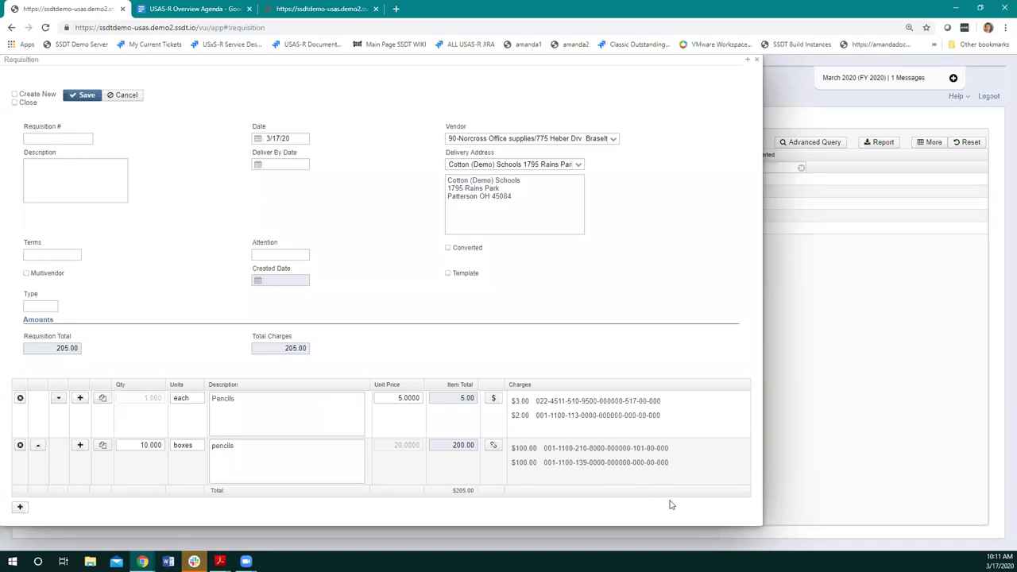
Duplicate the boxed pencils item and set the copy's quantity to 1
click(102, 447)
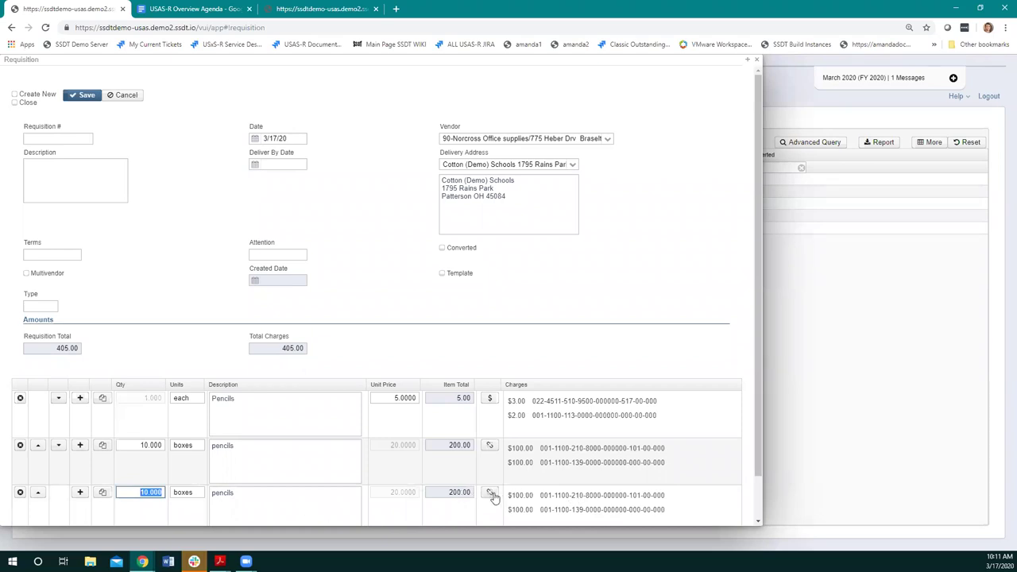
click(256, 501)
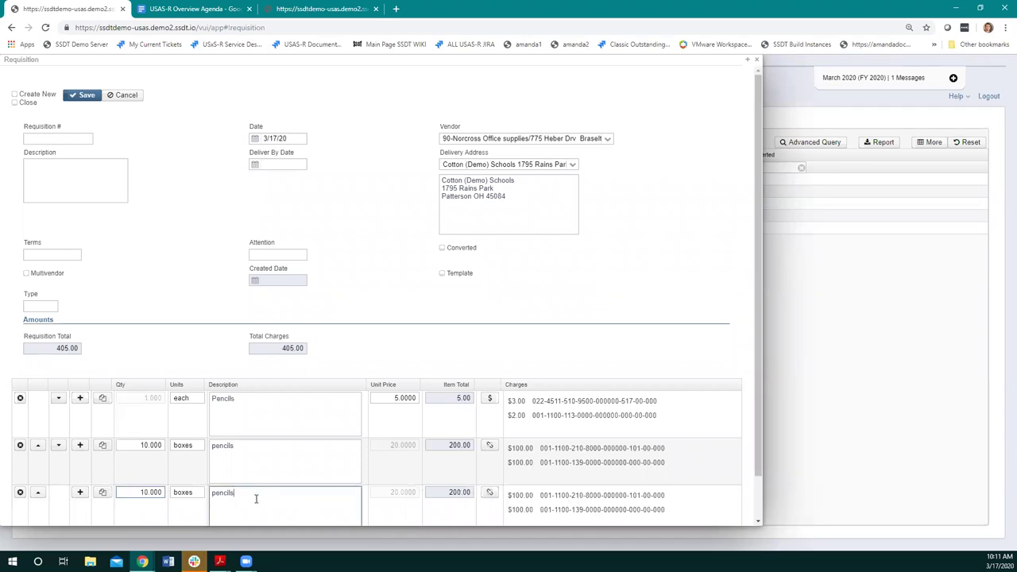
click(143, 492)
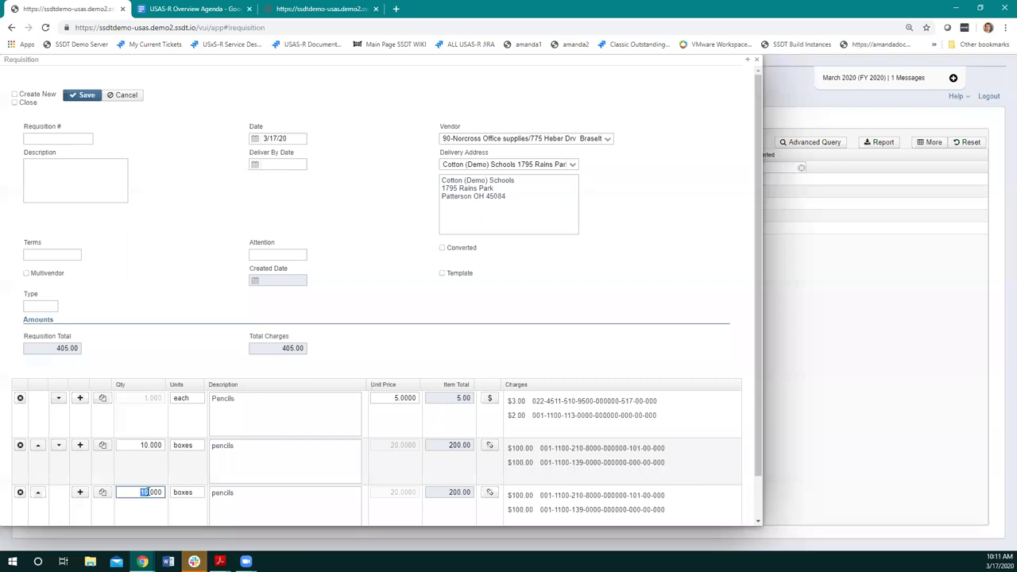
text(1)
click(240, 510)
scroll(286, 503, down, 1)
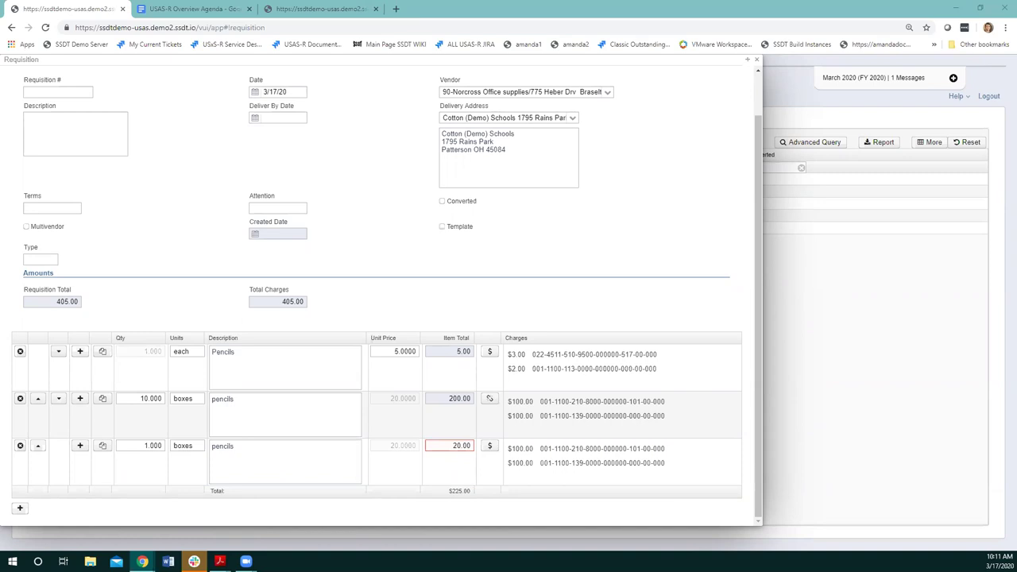
click(469, 305)
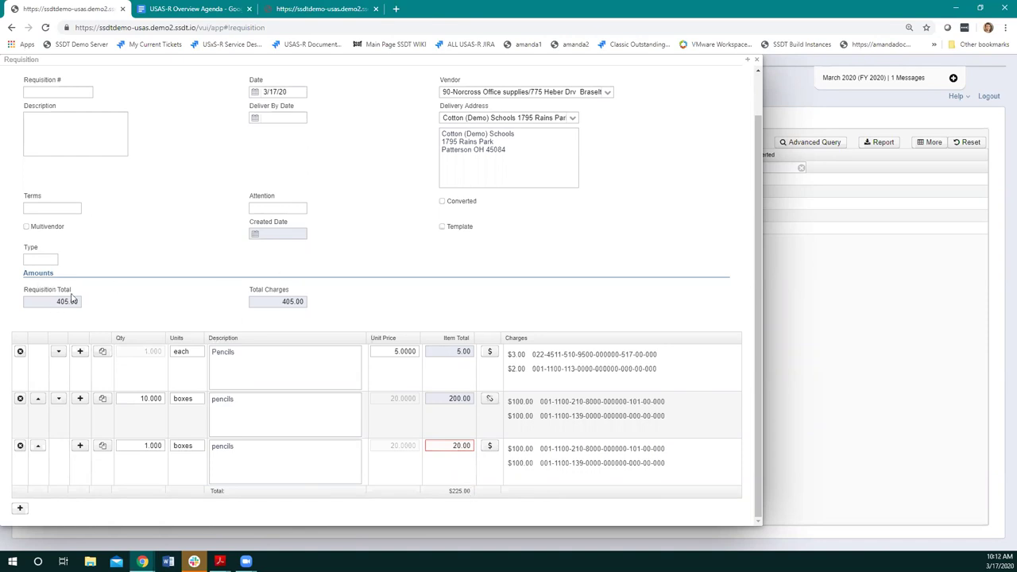
scroll(140, 280, up, 1)
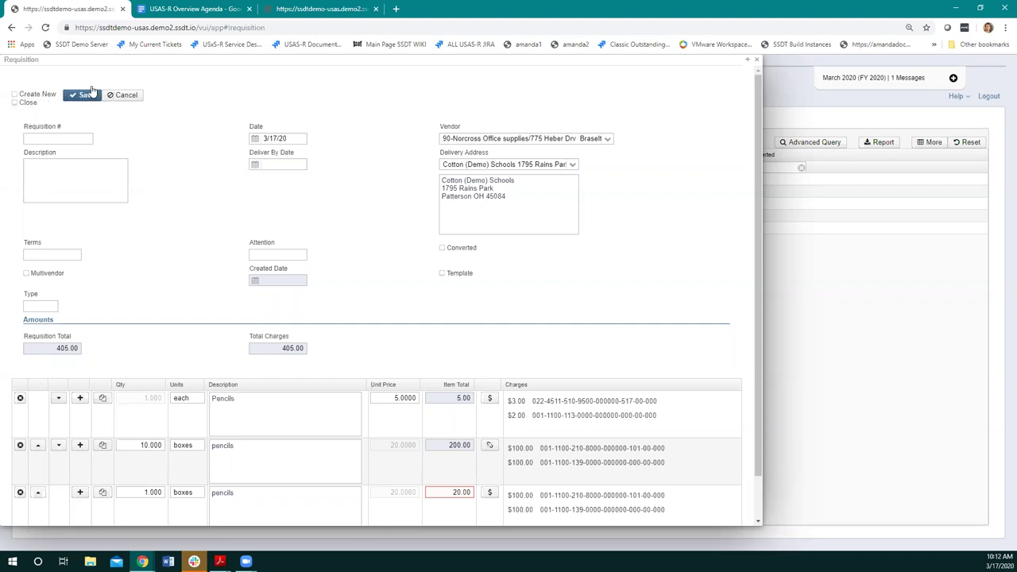
Enable the Create New option and try to save the requisition
click(14, 94)
click(14, 93)
click(15, 102)
click(14, 102)
click(14, 94)
click(74, 96)
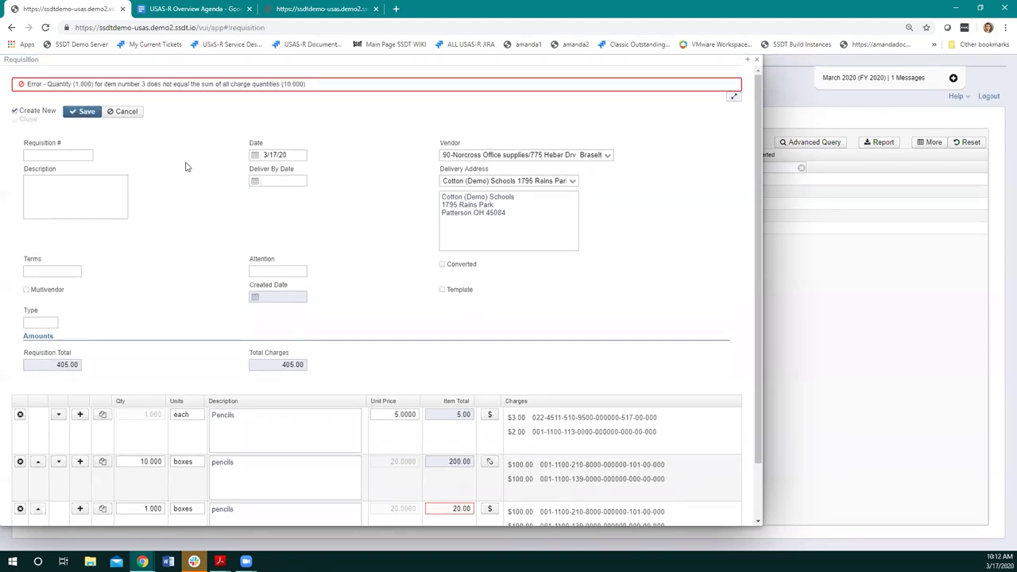
Delete the duplicated third pencils item and save the requisition
scroll(235, 315, down, 2)
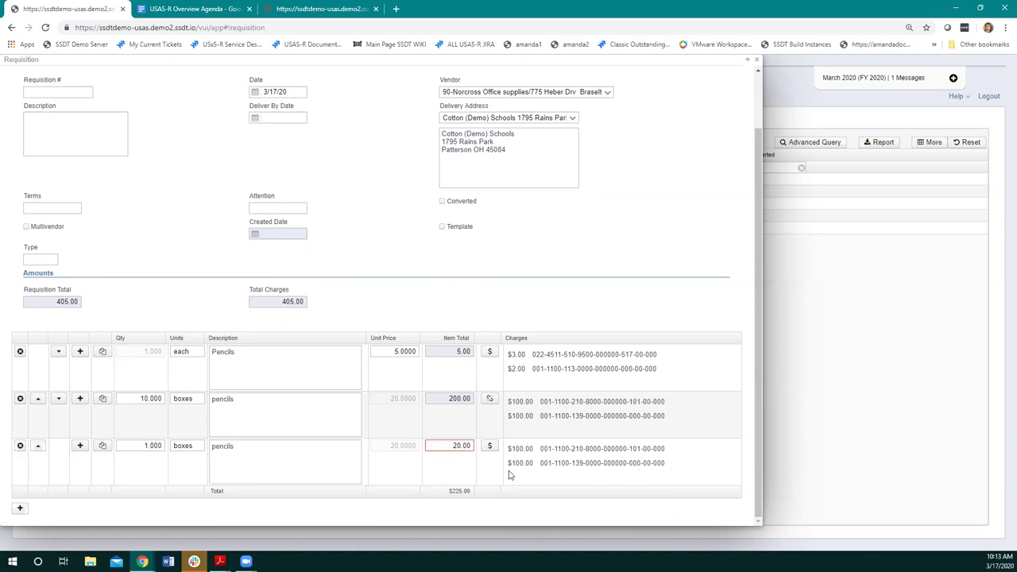
click(20, 449)
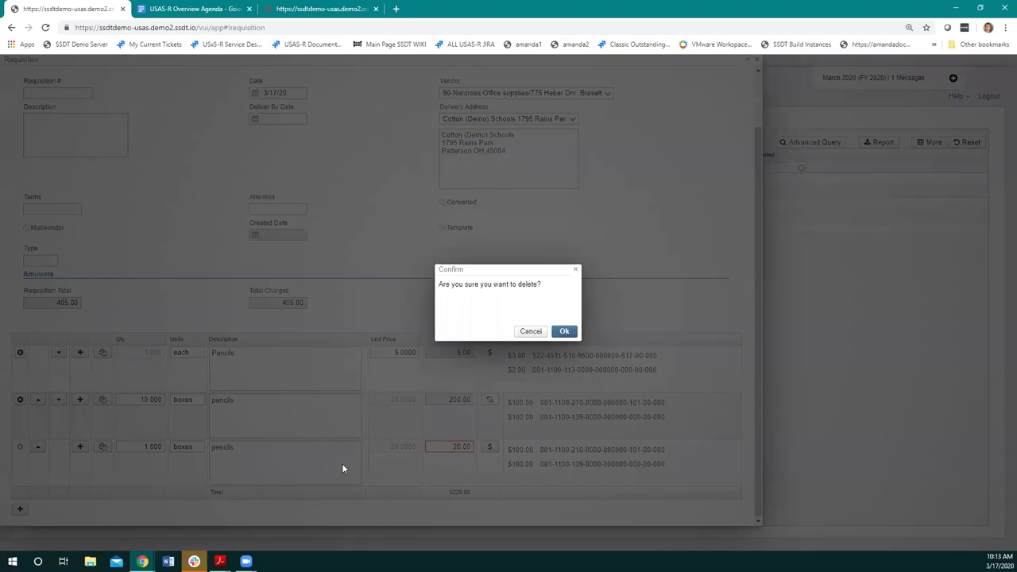
click(564, 332)
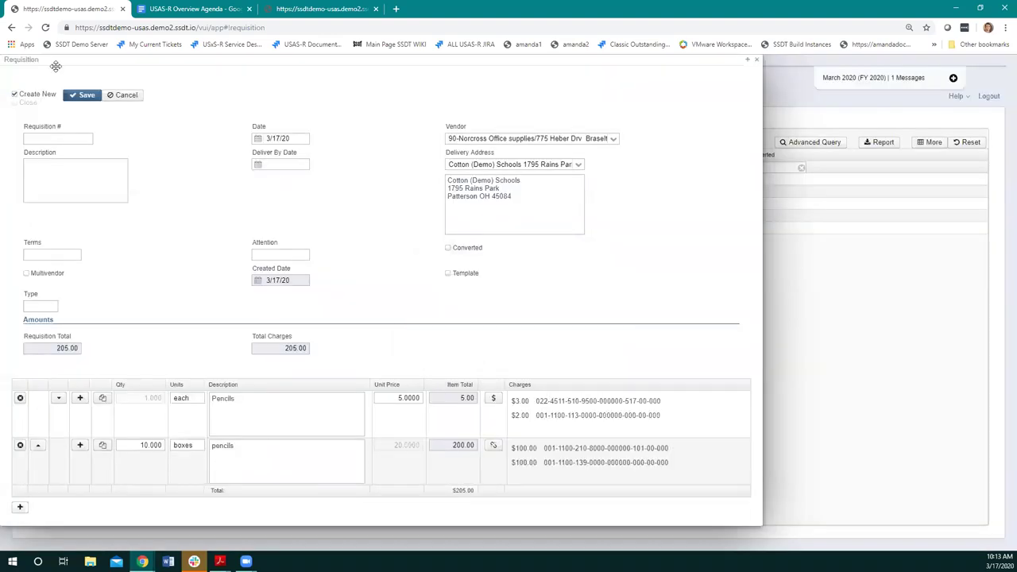
click(86, 97)
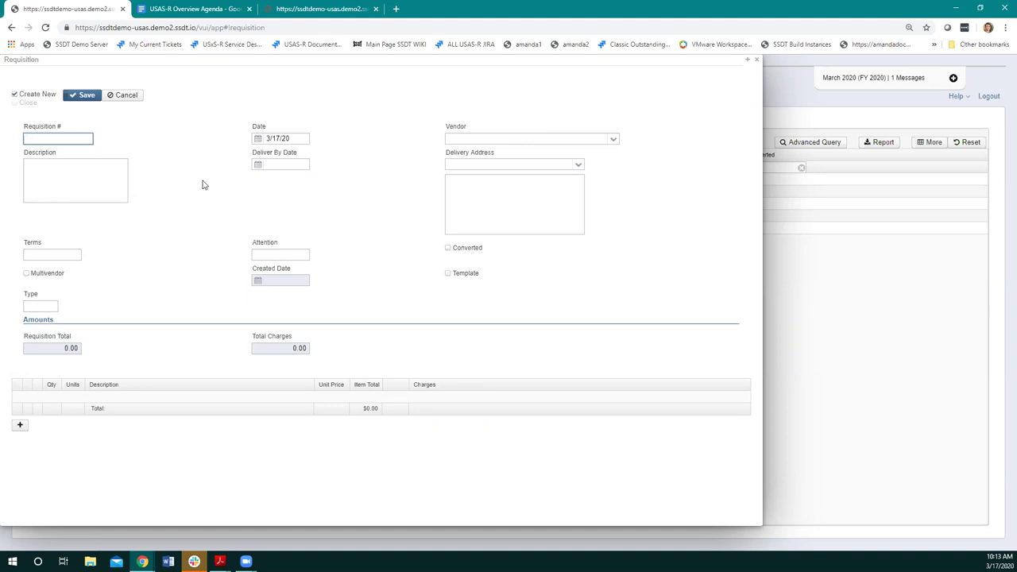
Turn off the Create New and Close options and cancel the blank requisition
click(14, 94)
click(14, 102)
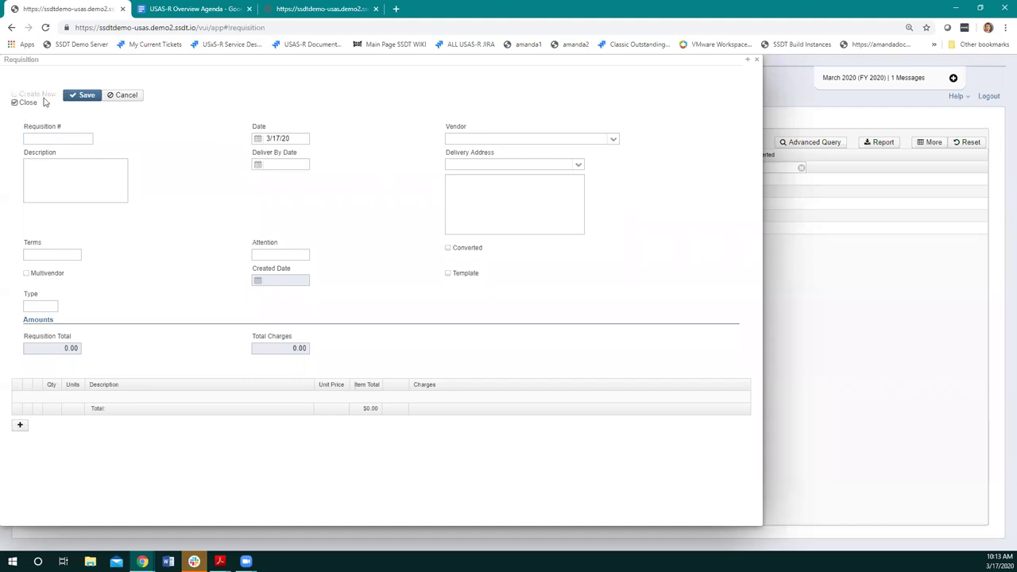
click(15, 103)
click(124, 97)
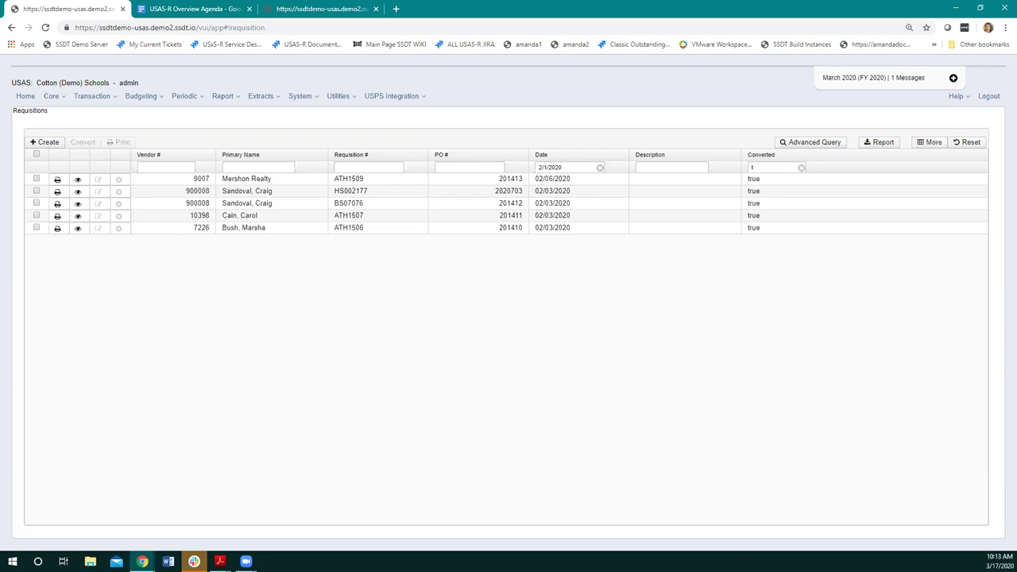
Clear the Converted and Date filters on the requisitions grid and filter Converted by f
click(801, 167)
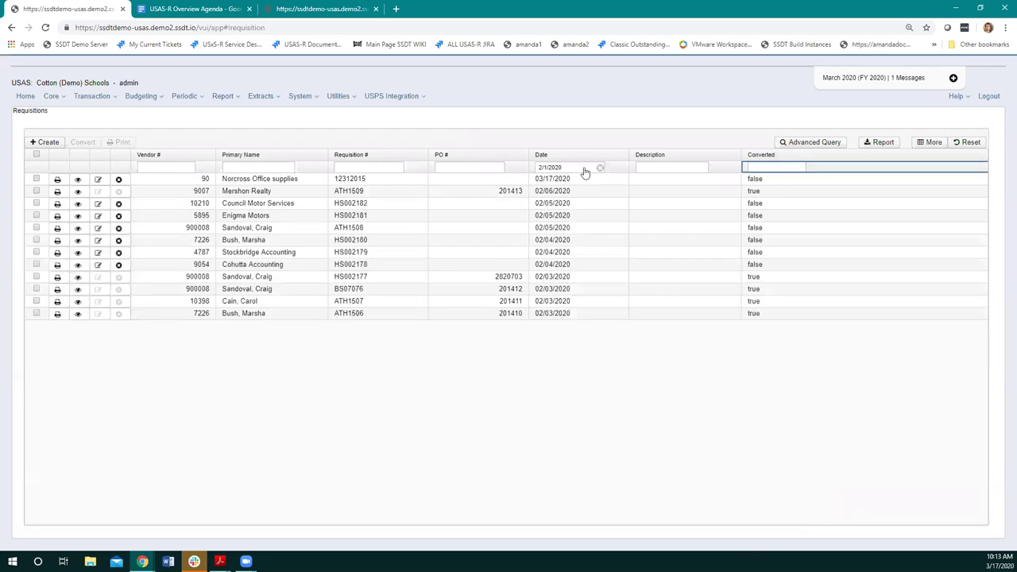
click(600, 169)
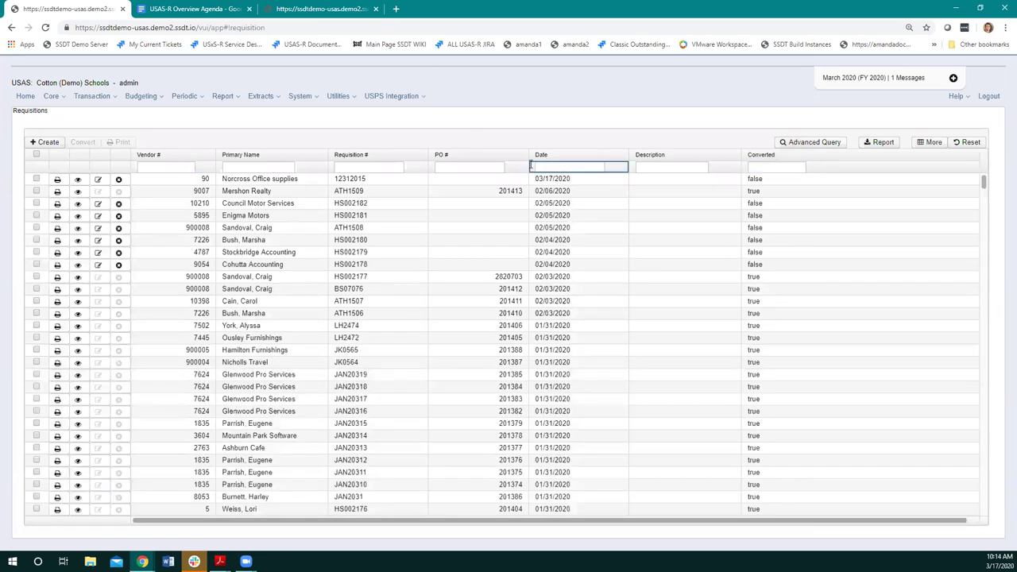
click(776, 166)
click(776, 206)
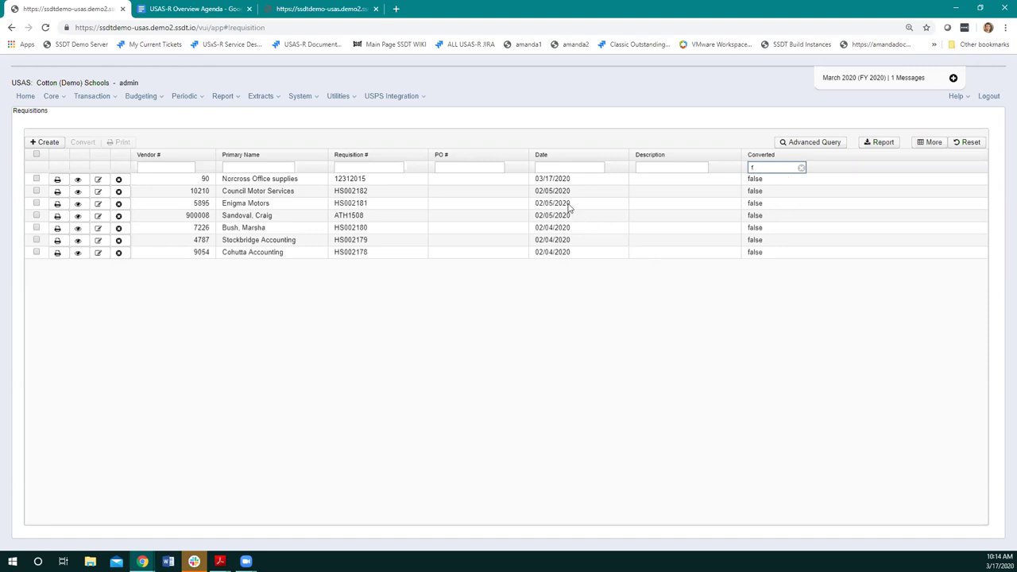
Generate the Requisition Report of unconverted requisitions as a Letter portrait PDF and return to the requisitions grid
click(883, 143)
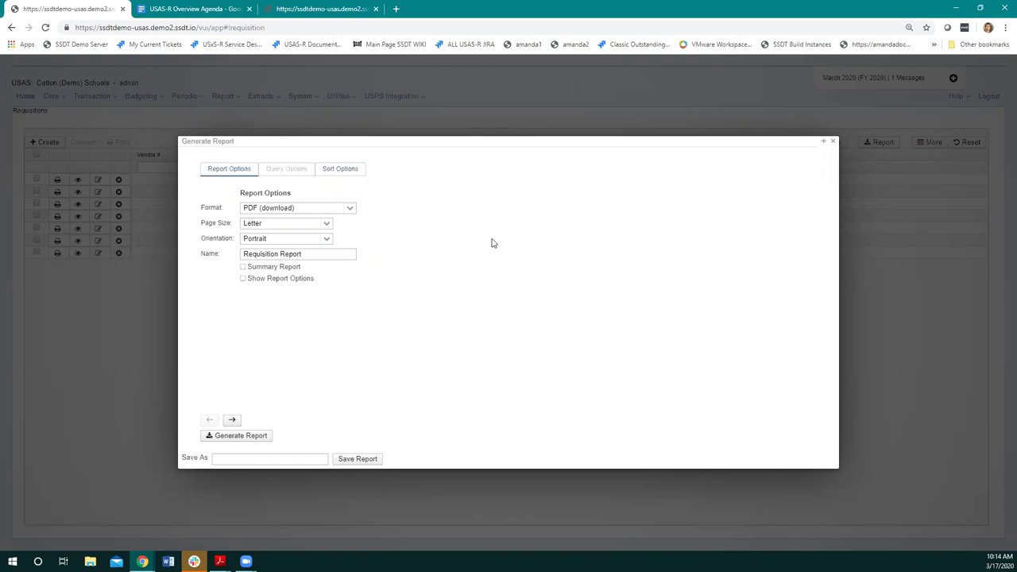
click(236, 437)
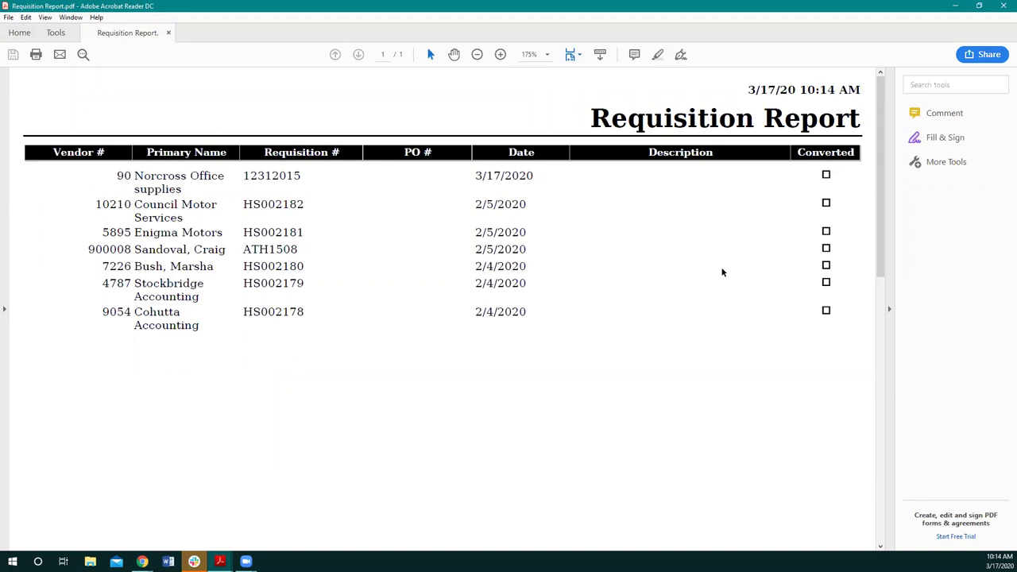
click(956, 6)
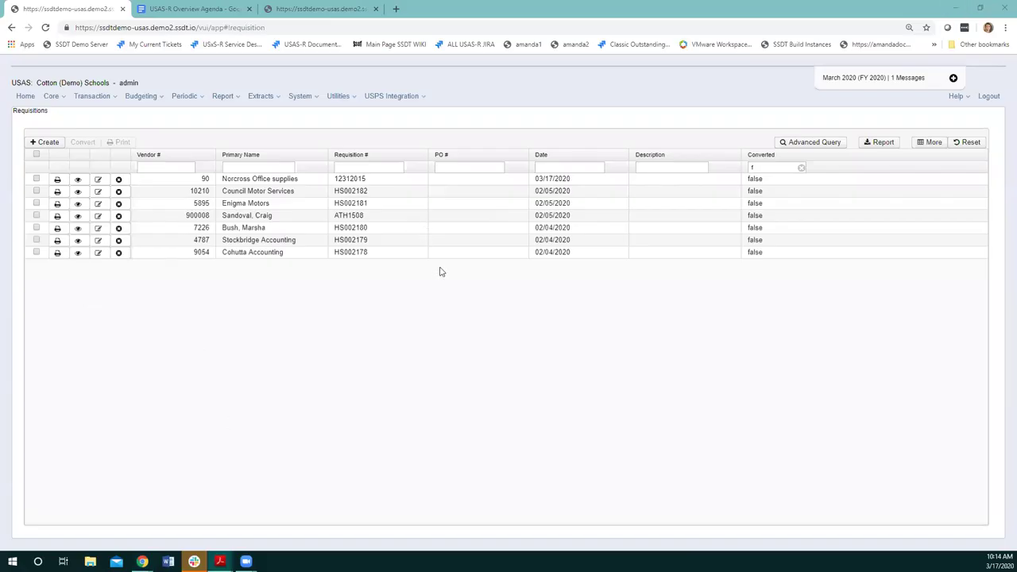
Convert the Norcross Office supplies, Council Motor Services and Enigma Motors requisitions to purchase orders, leaving the PO date and starting number blank
click(36, 179)
click(36, 190)
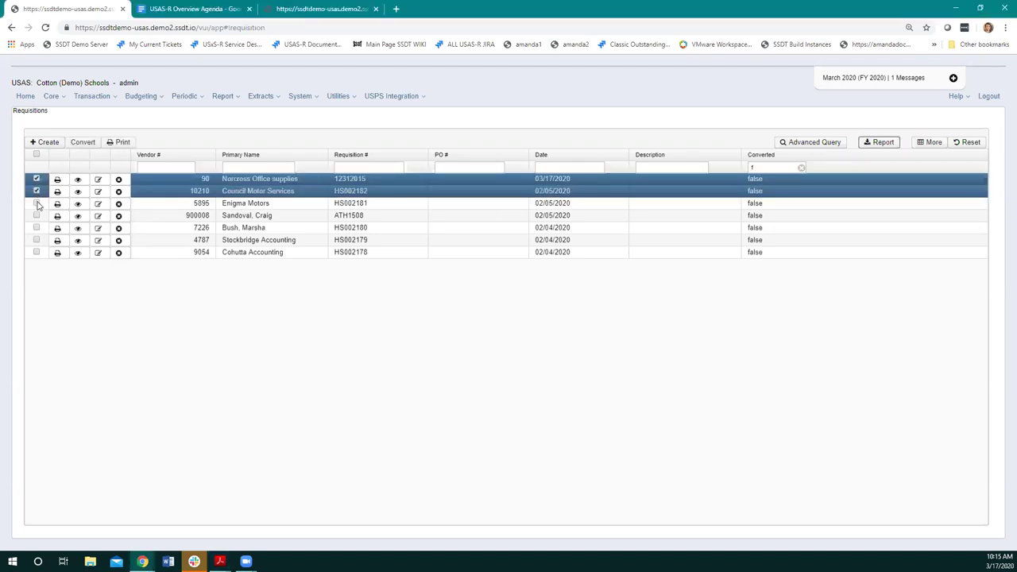
click(36, 204)
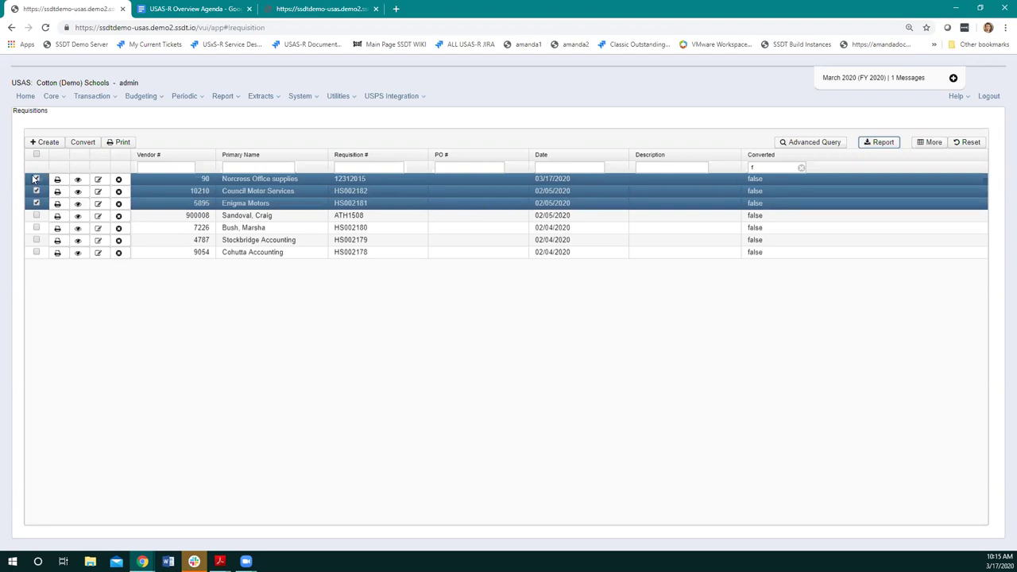
click(80, 145)
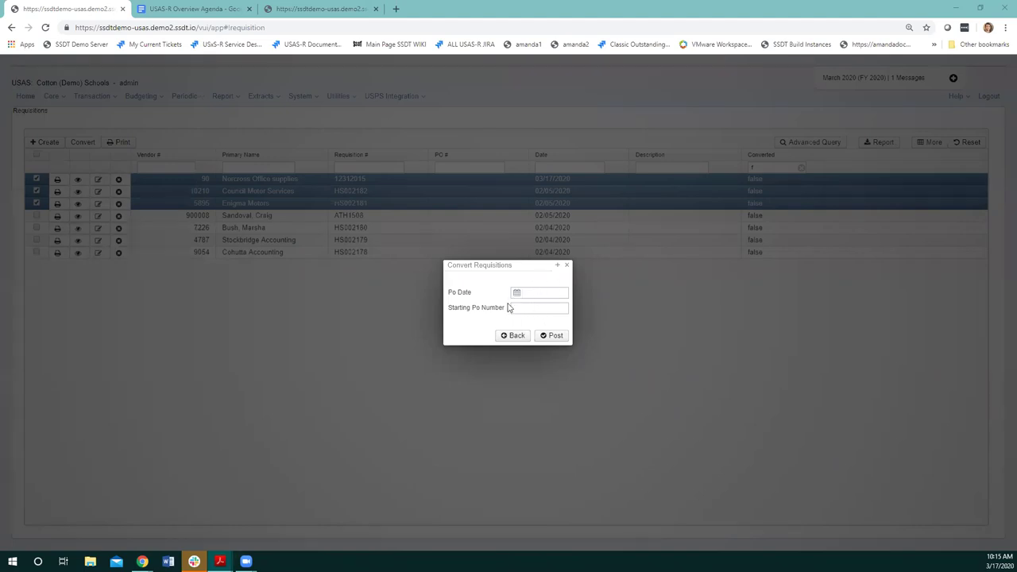
click(553, 337)
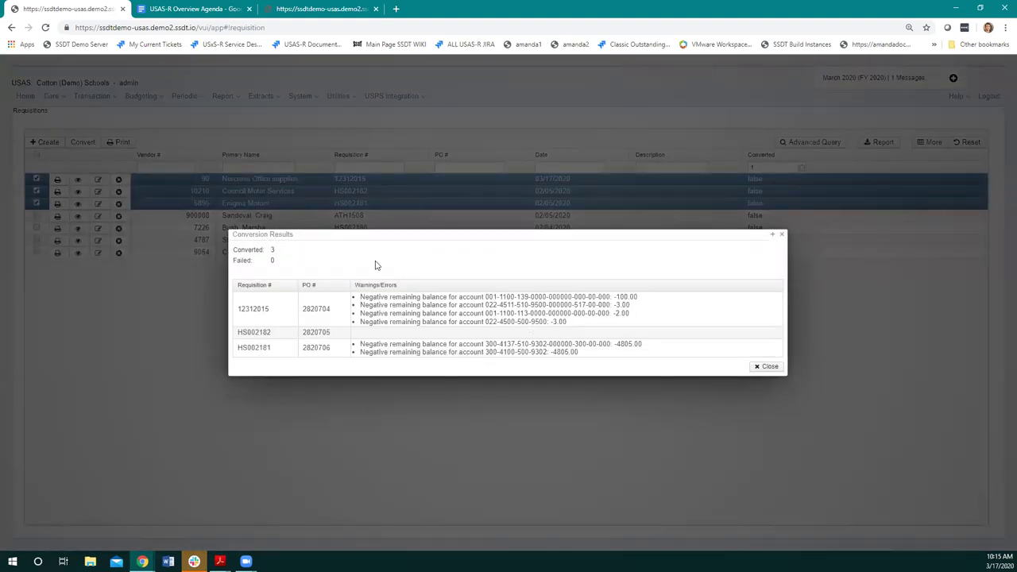
drag(235, 251, 279, 254)
click(312, 255)
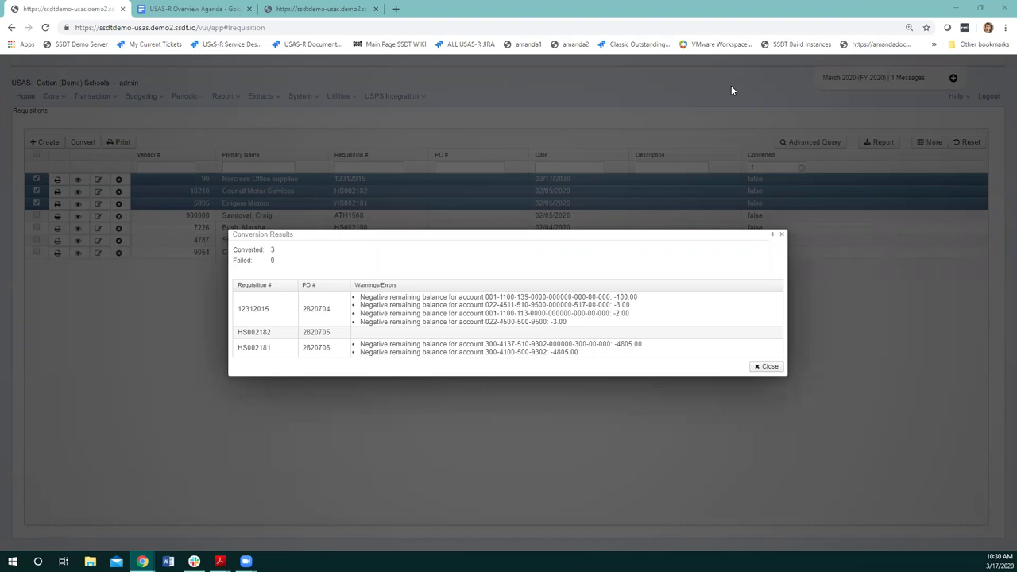
click(768, 372)
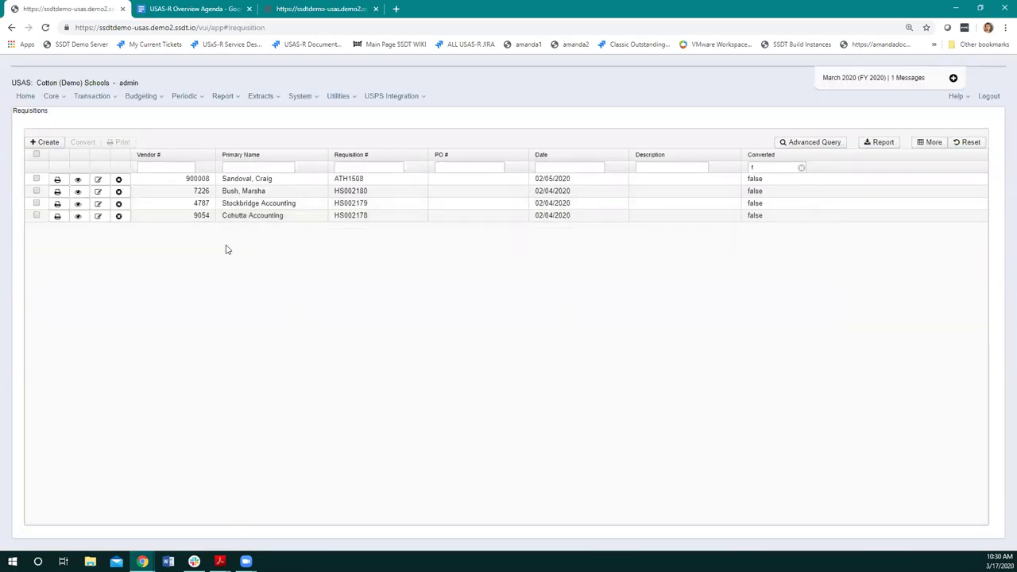
Go to the purchase orders and view the one for Norcross Office supplies
click(97, 101)
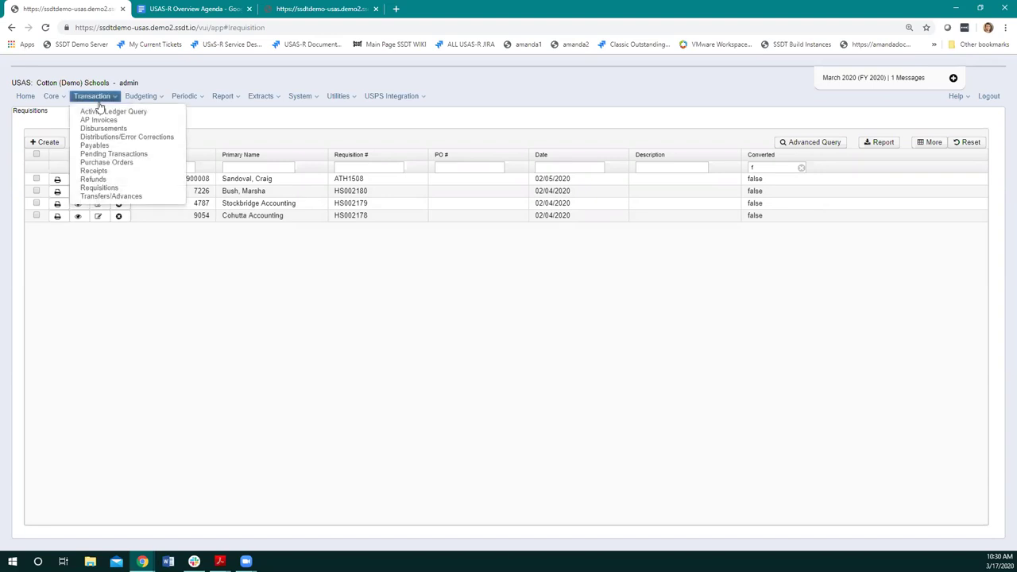
click(106, 163)
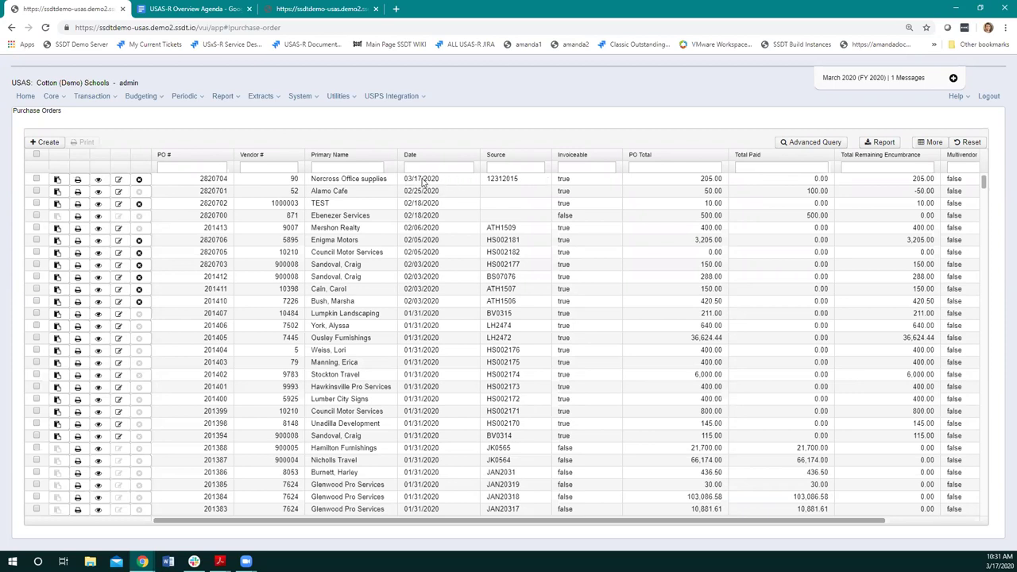
click(99, 181)
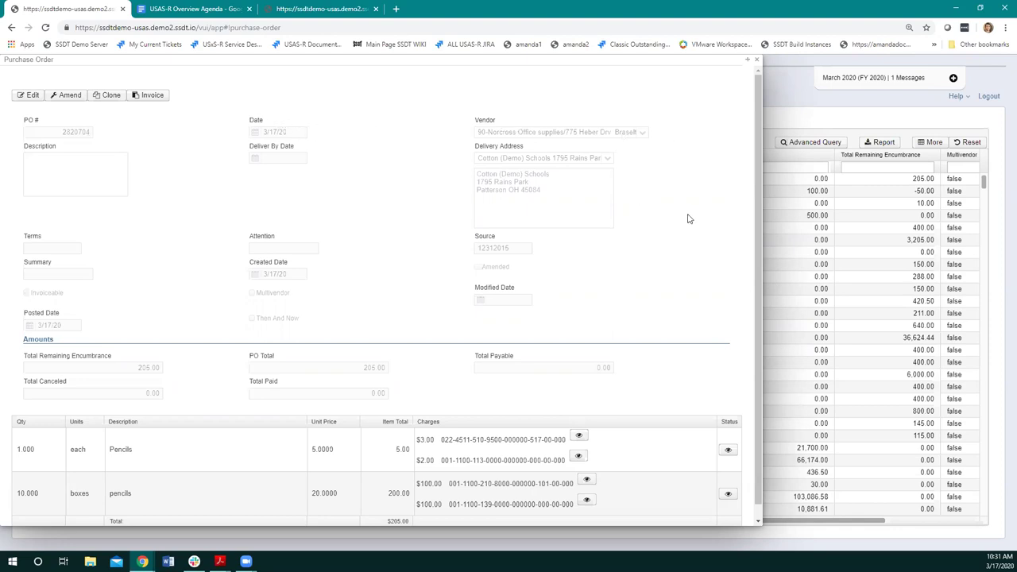
Open the purchase order for editing, examine its editable fields and line items, and cancel without changes
click(30, 95)
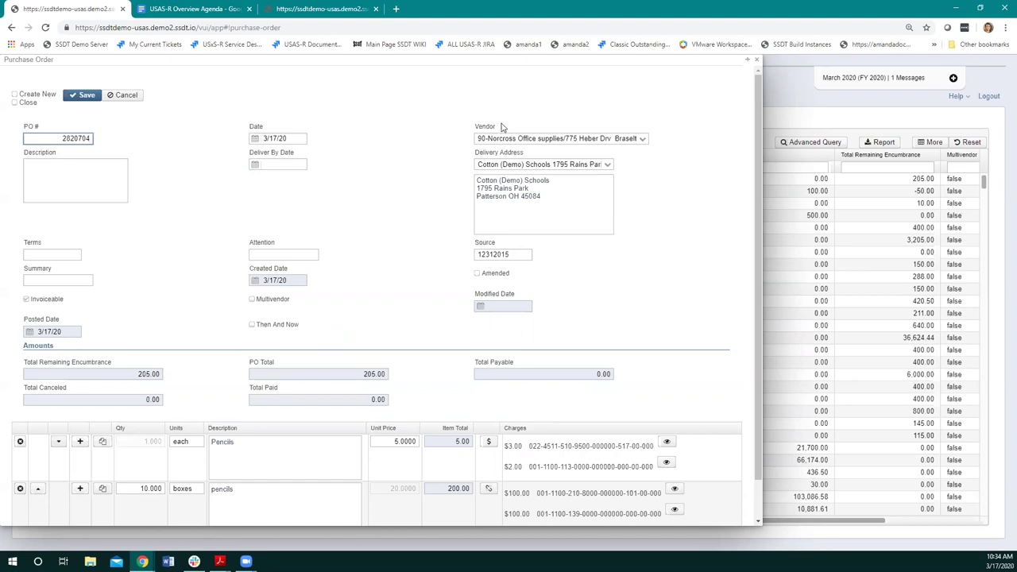
scroll(418, 454, down, 1)
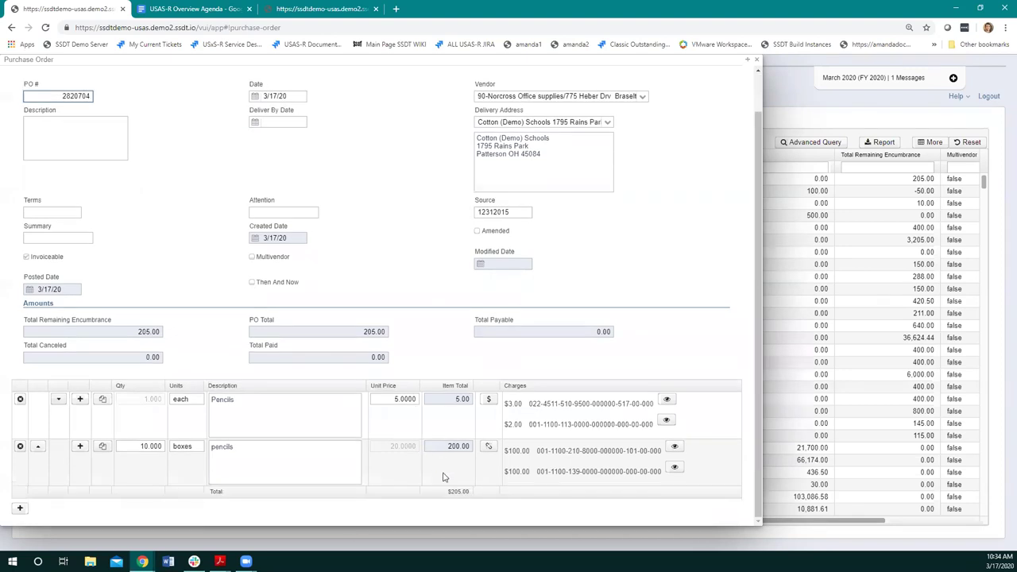
scroll(443, 247, up, 1)
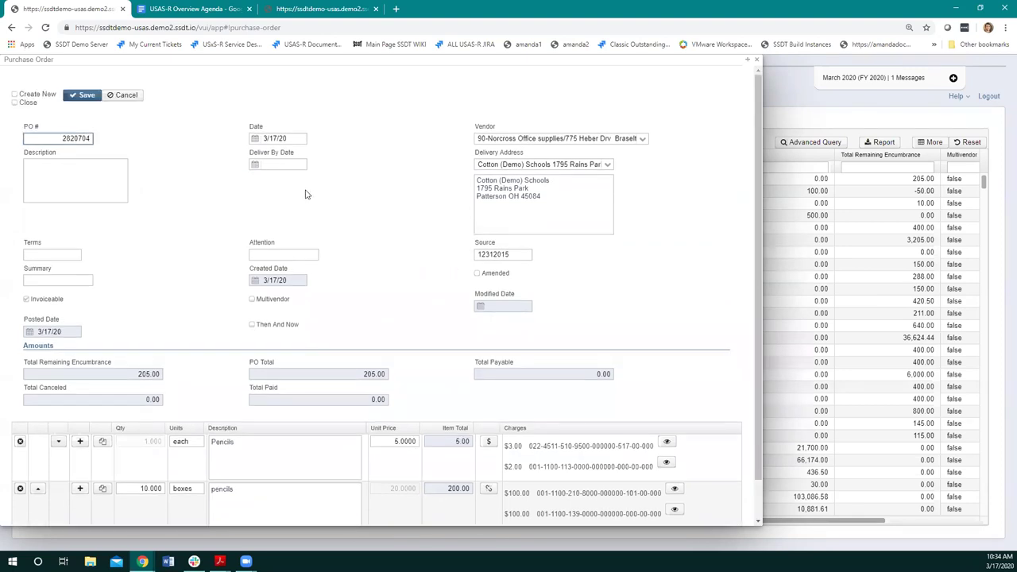
click(123, 96)
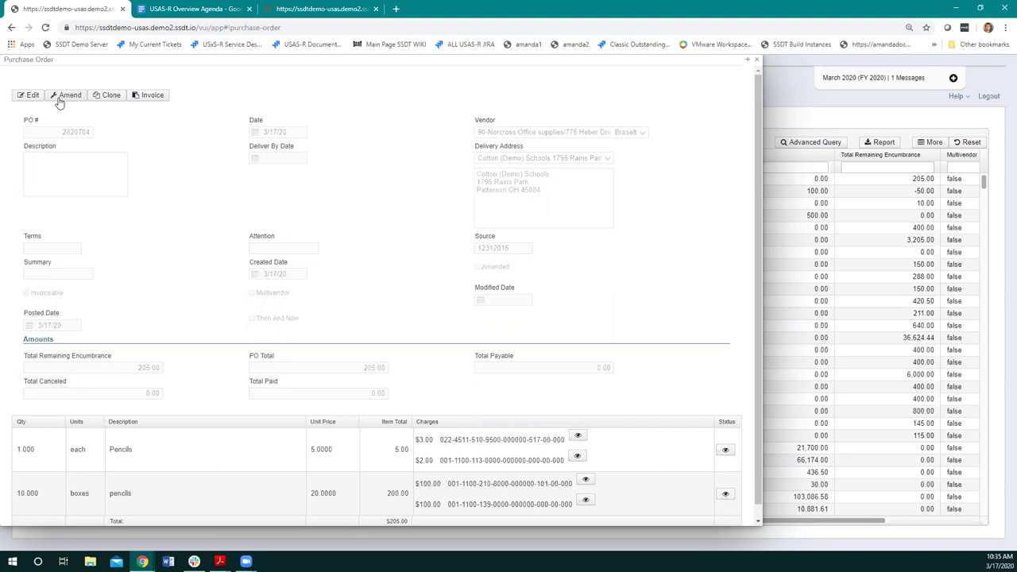
Amend the purchase order by duplicating the 10-box pencils item and cancelling the original item
click(64, 96)
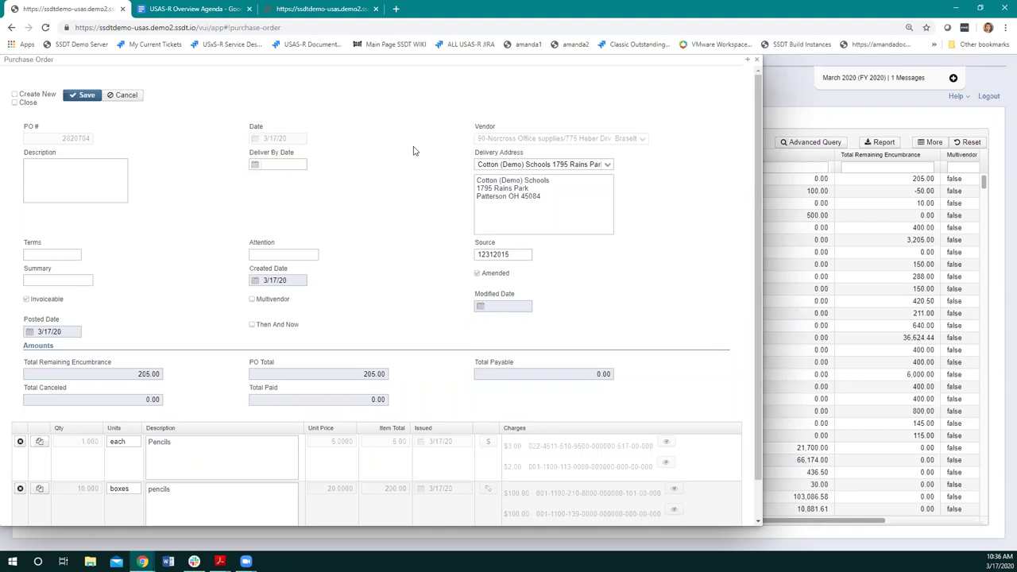
scroll(318, 305, down, 1)
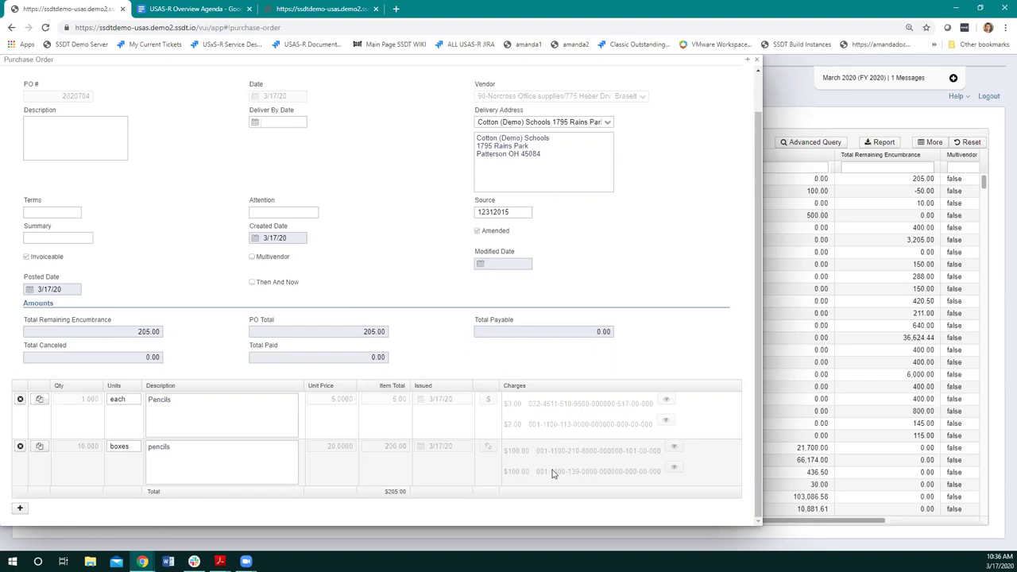
click(20, 447)
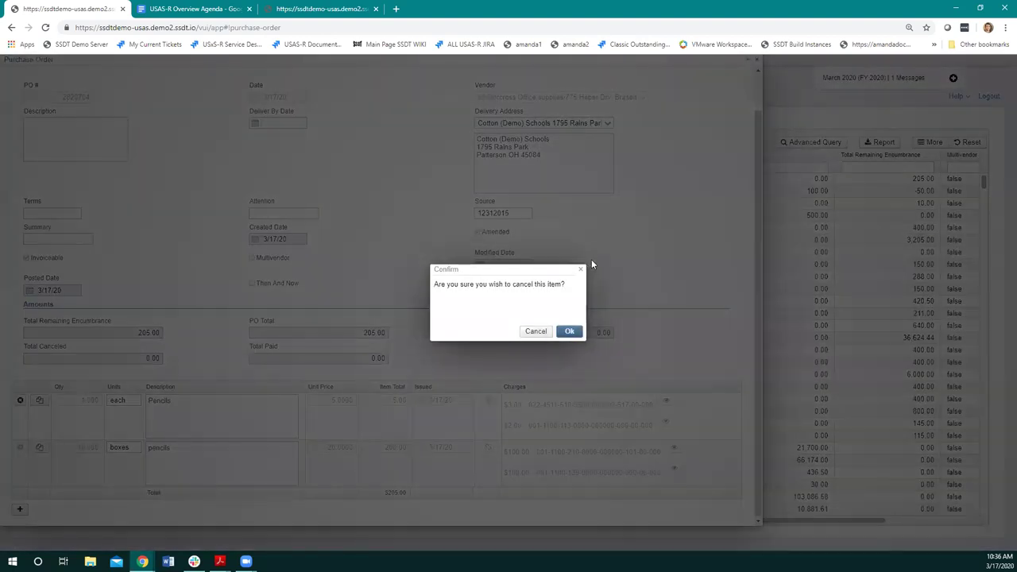
click(567, 330)
click(38, 450)
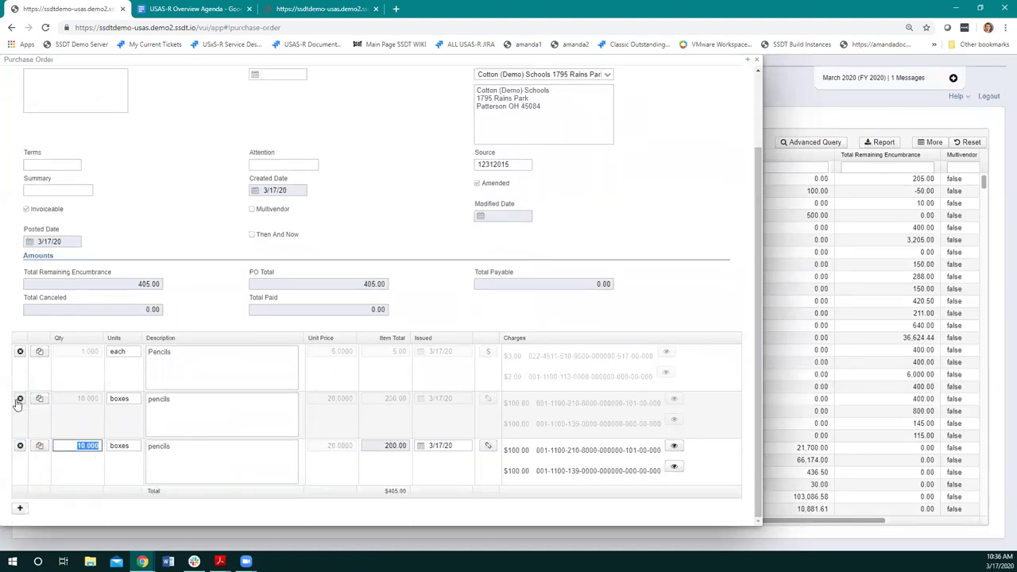
click(21, 401)
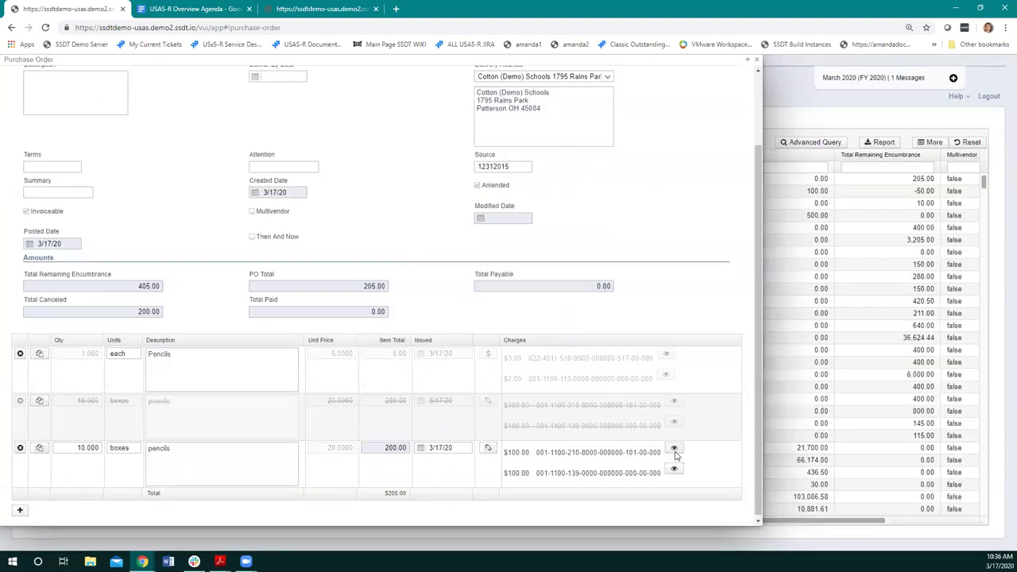
Delete the second charge on the copied pencils item, set the remaining charge's quantity to 10, and save the amended purchase order
click(488, 448)
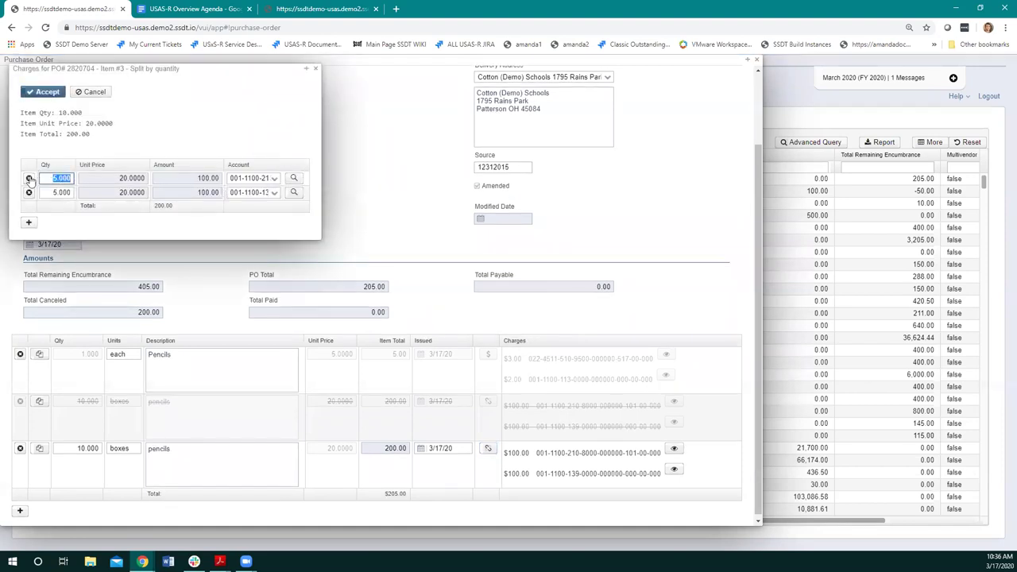
click(28, 192)
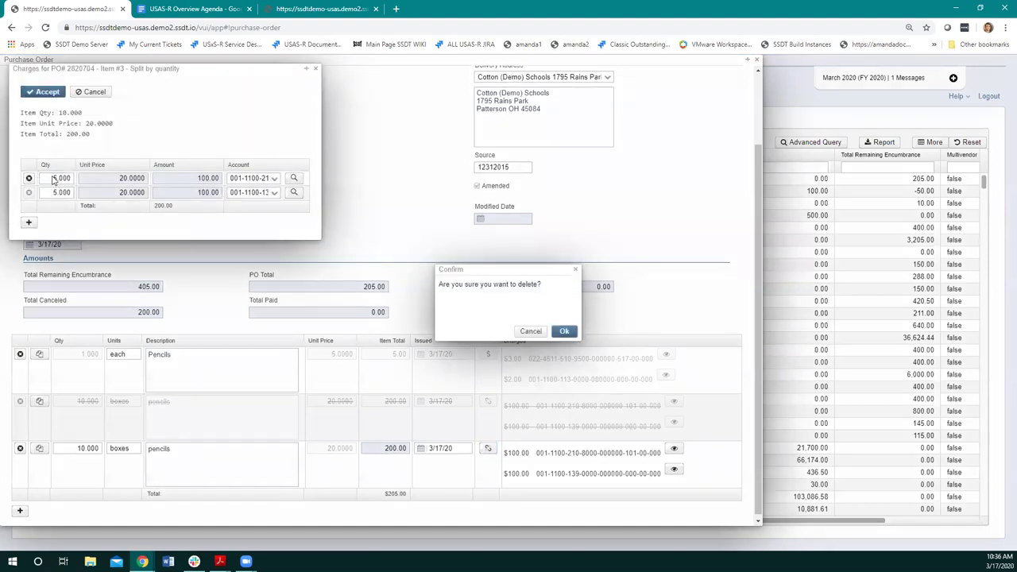
click(563, 331)
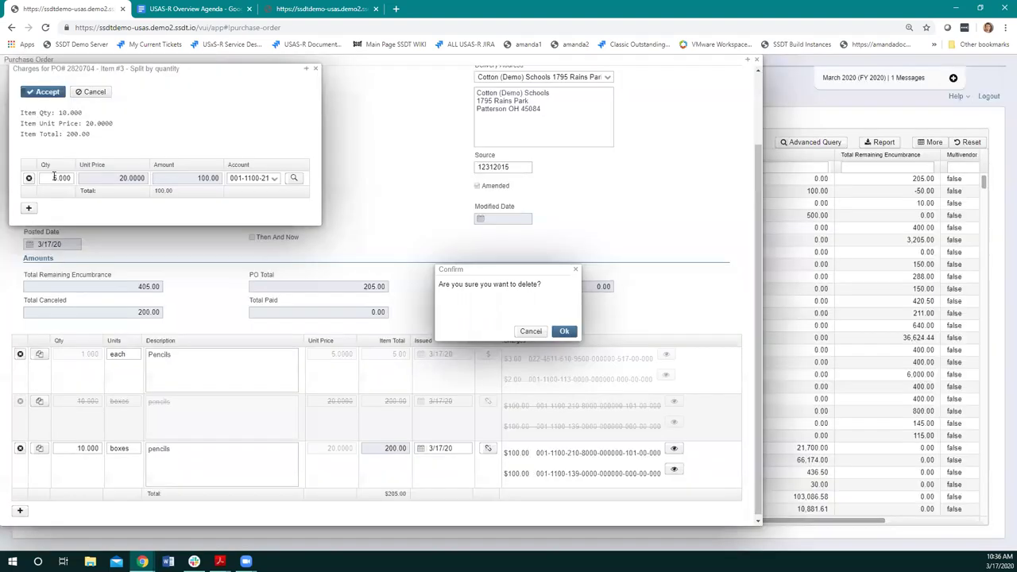
click(52, 178)
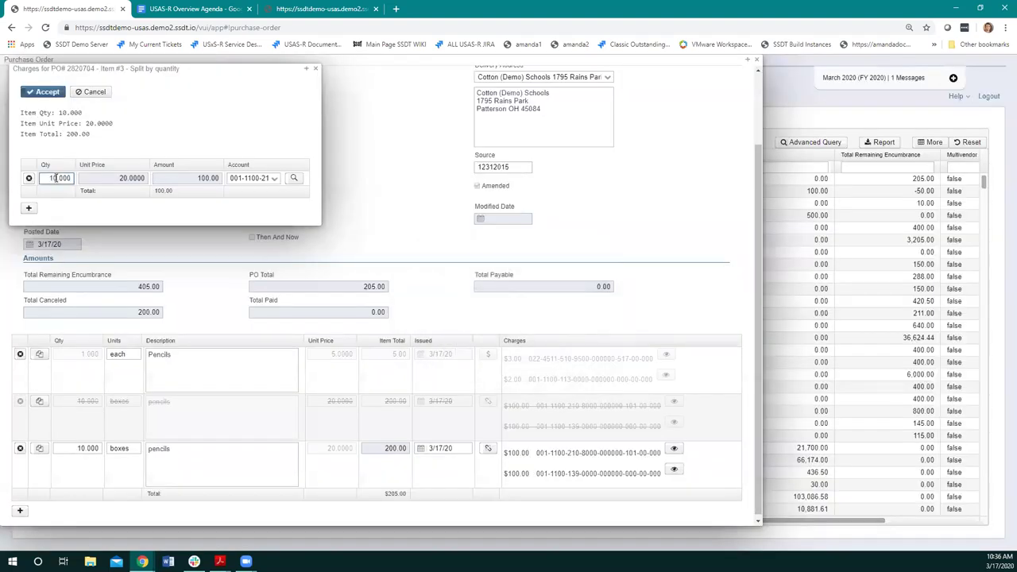
click(47, 93)
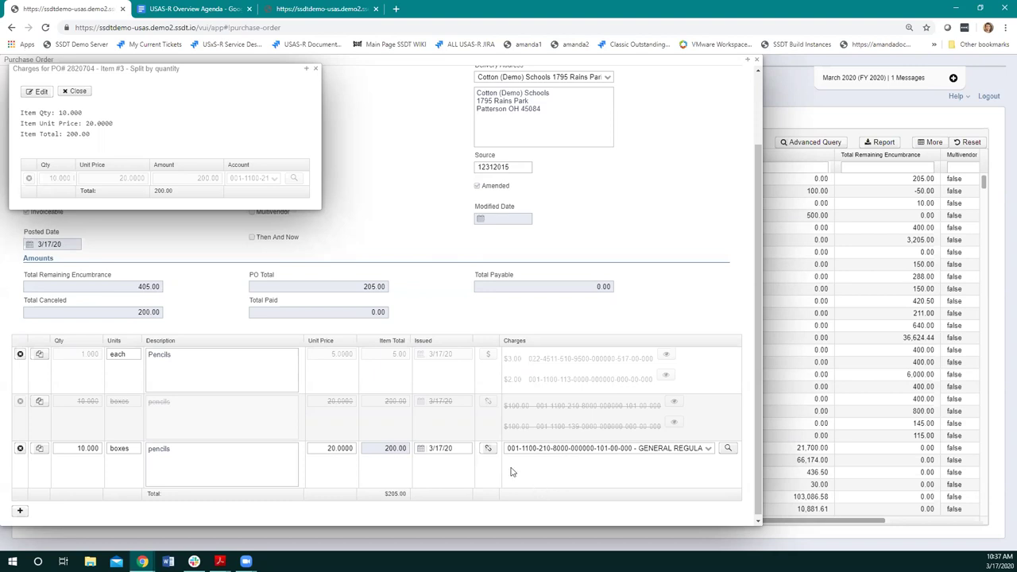
click(315, 69)
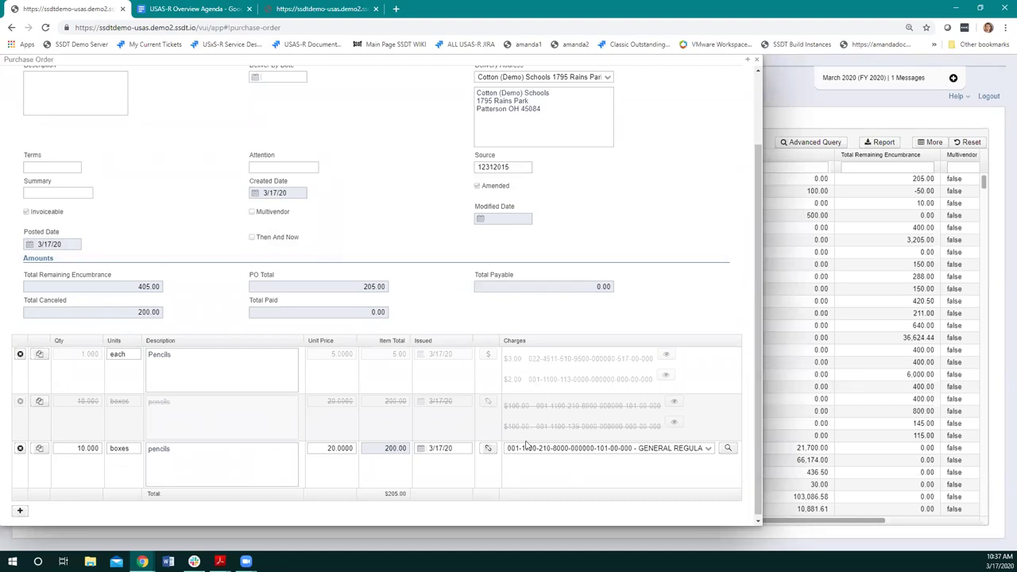
scroll(118, 144, up, 2)
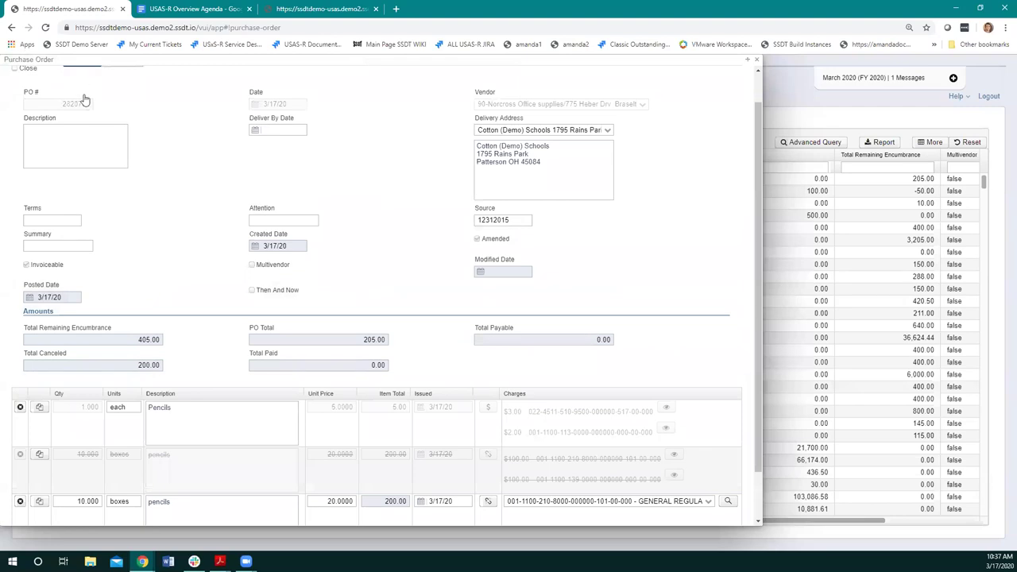
scroll(82, 104, up, 1)
click(83, 103)
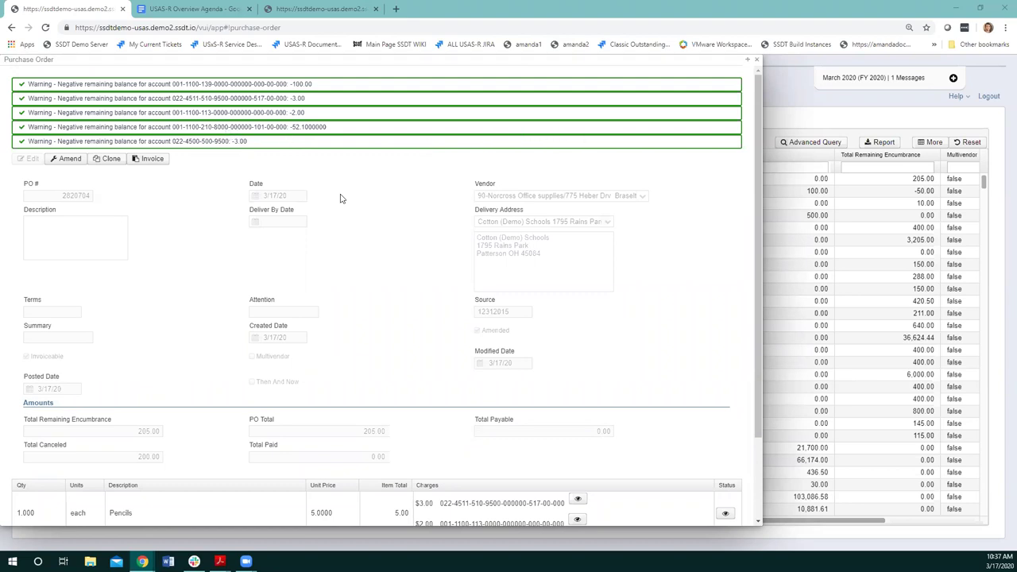
Review the amended purchase order's amounts, line items and charges, and close it
scroll(400, 223, down, 2)
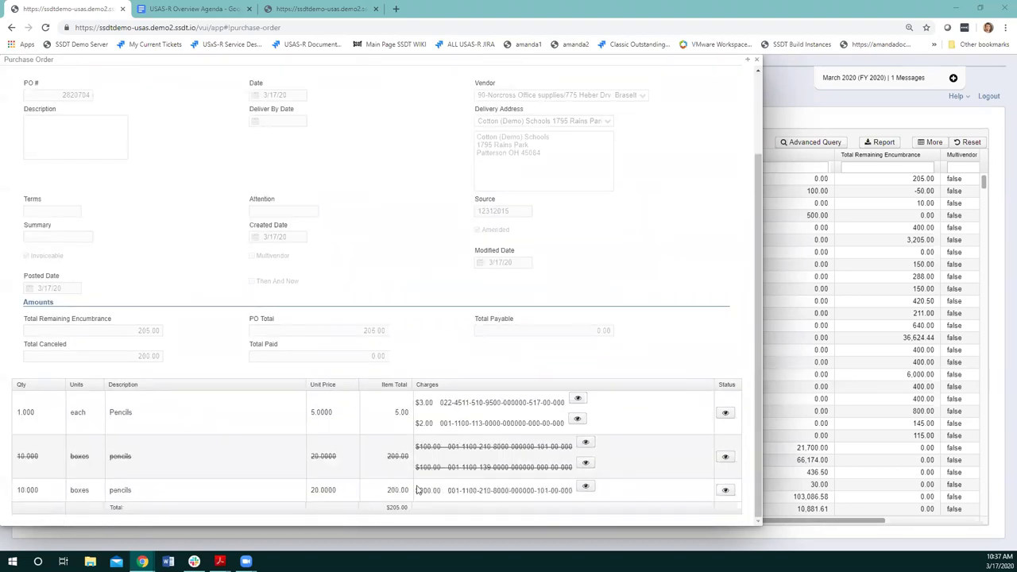
scroll(248, 340, up, 2)
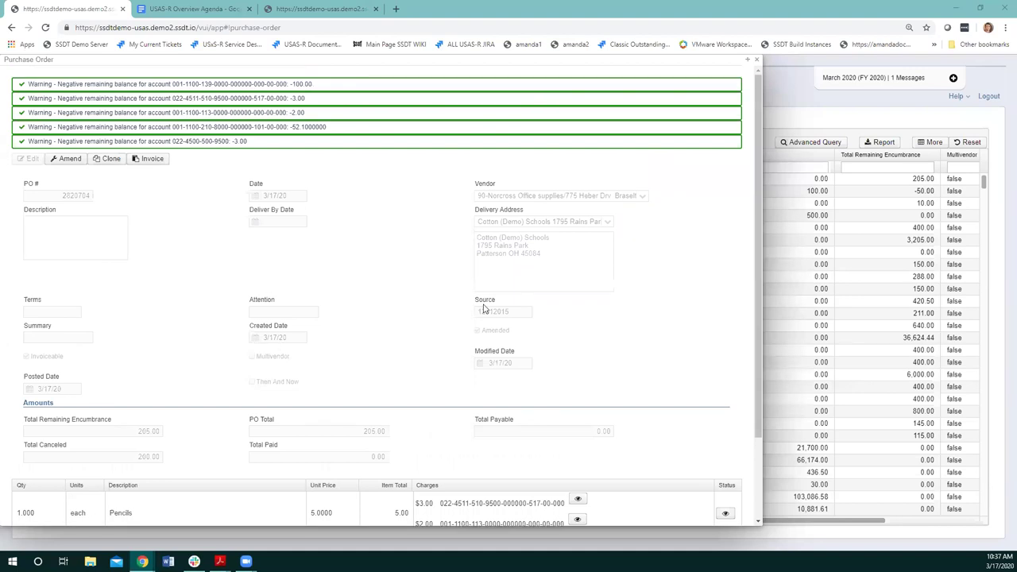
click(756, 61)
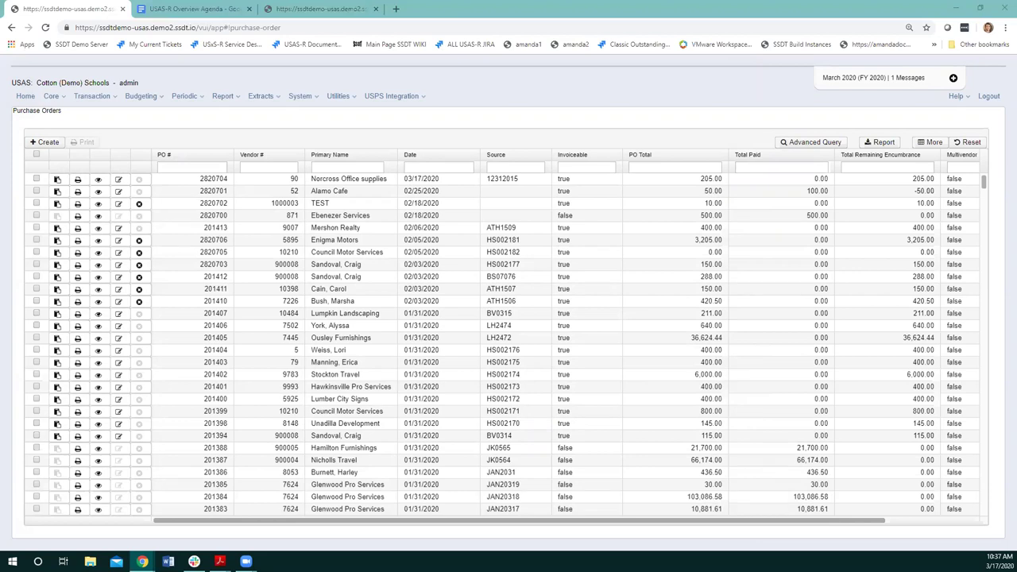
Filter the purchase orders grid by the date 2/1/2020
click(37, 180)
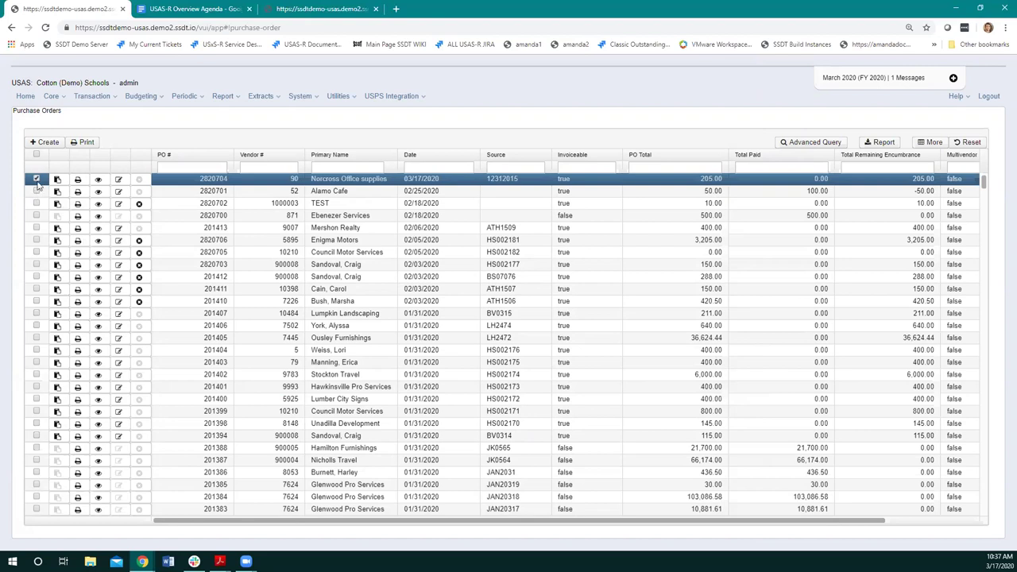
click(36, 179)
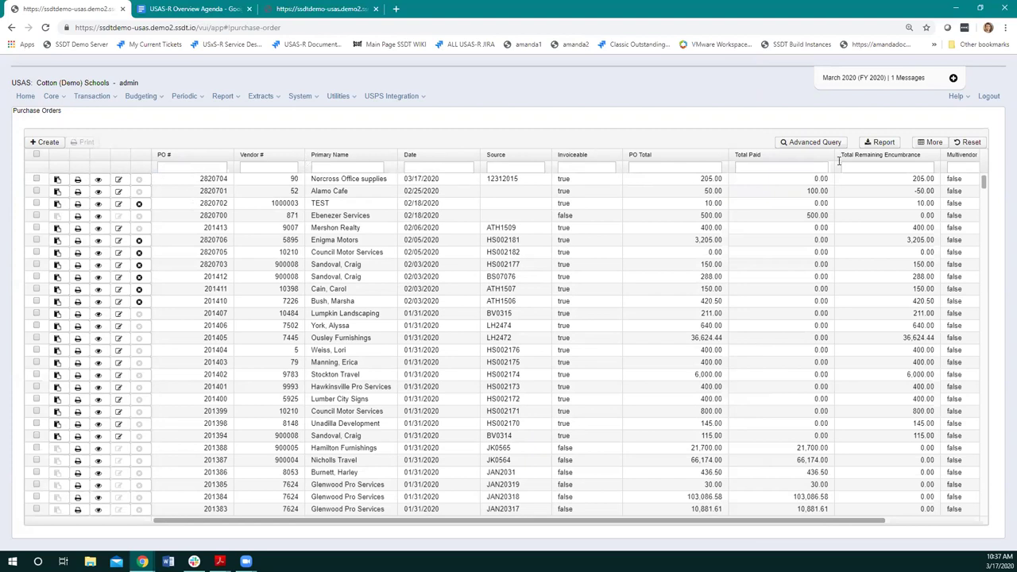
click(425, 167)
text(2/1/2020)
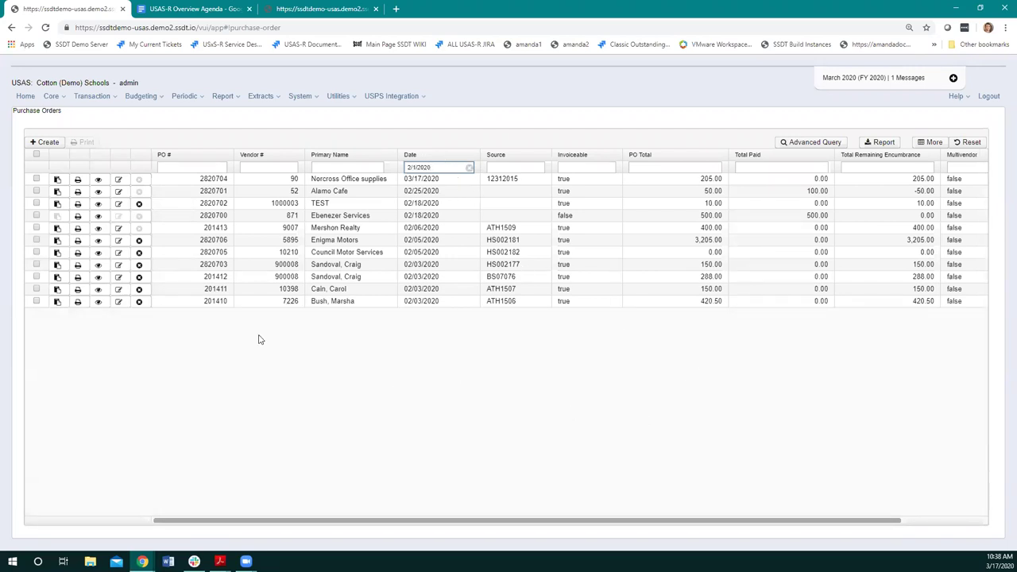
Select all the filtered purchase orders and check the print options' output formats, closing without printing and clearing the selection
click(36, 154)
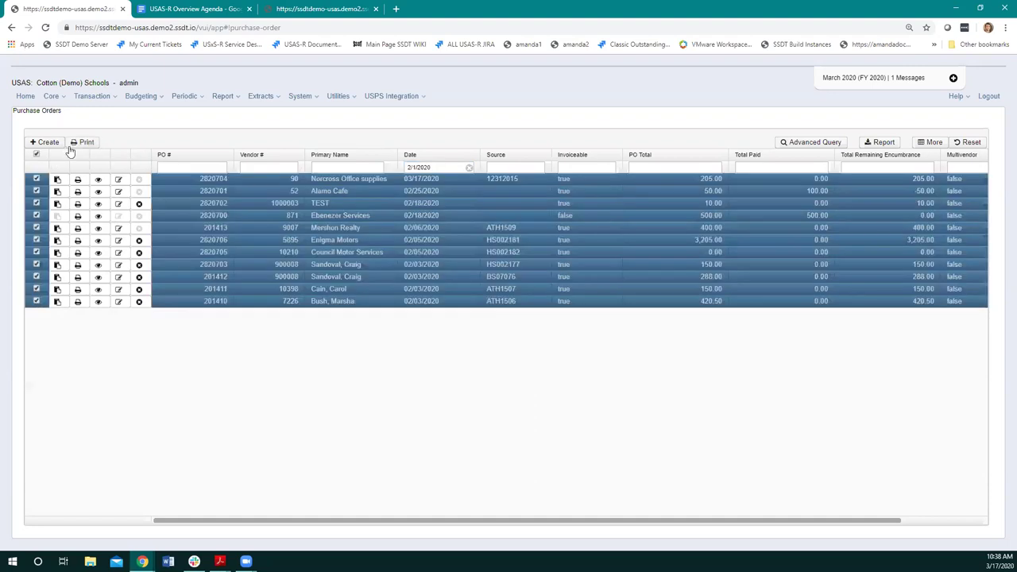
click(84, 142)
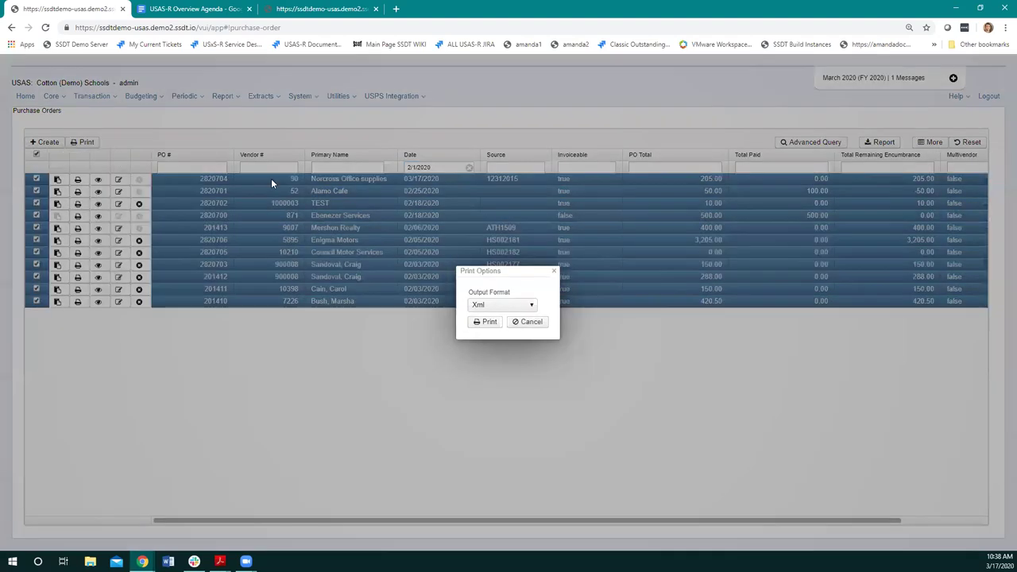
click(532, 306)
click(530, 306)
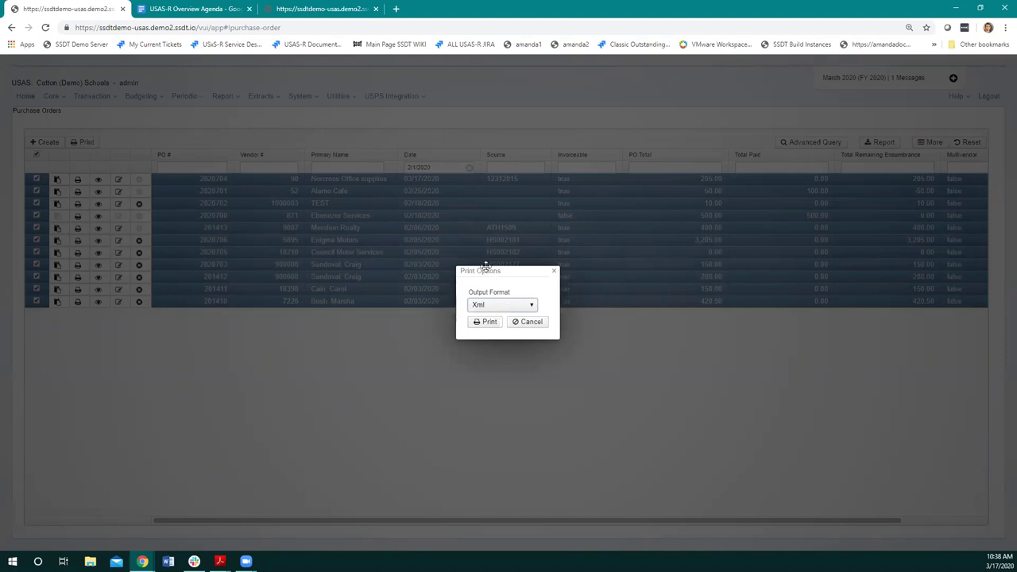
click(554, 273)
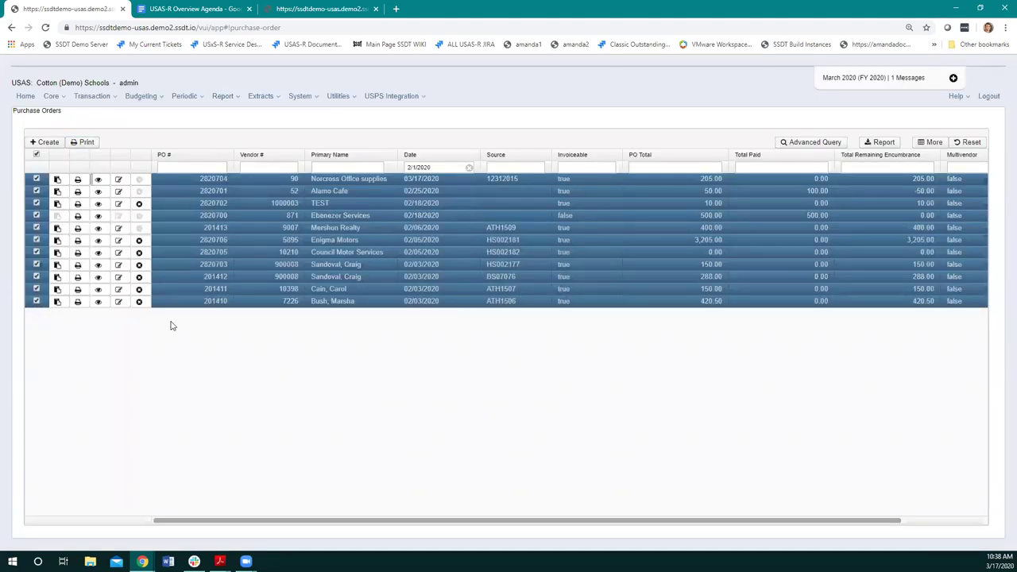
click(37, 156)
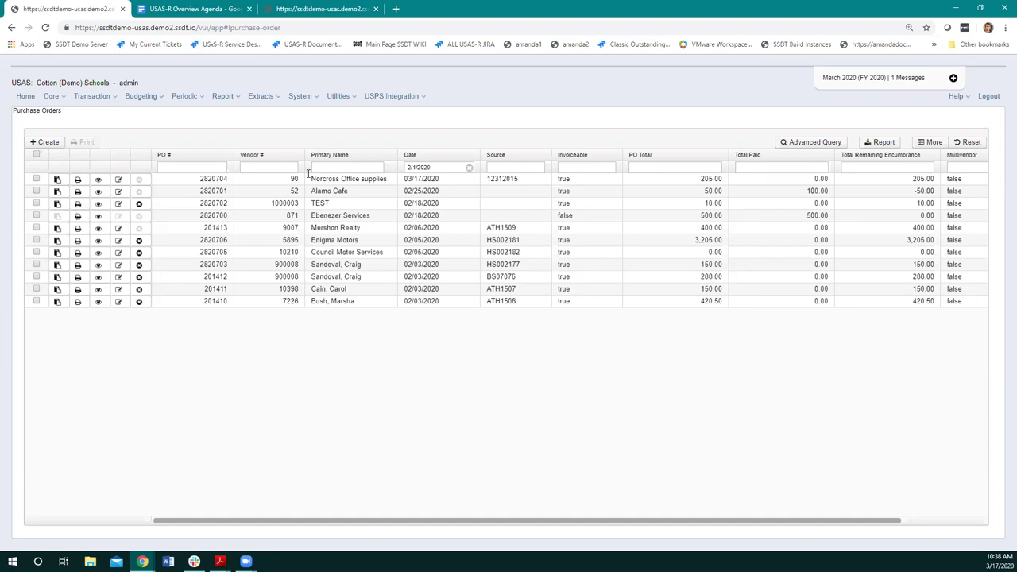
Start an invoice from the Norcross Office supplies purchase order and set its invoice number to ASF300
click(58, 182)
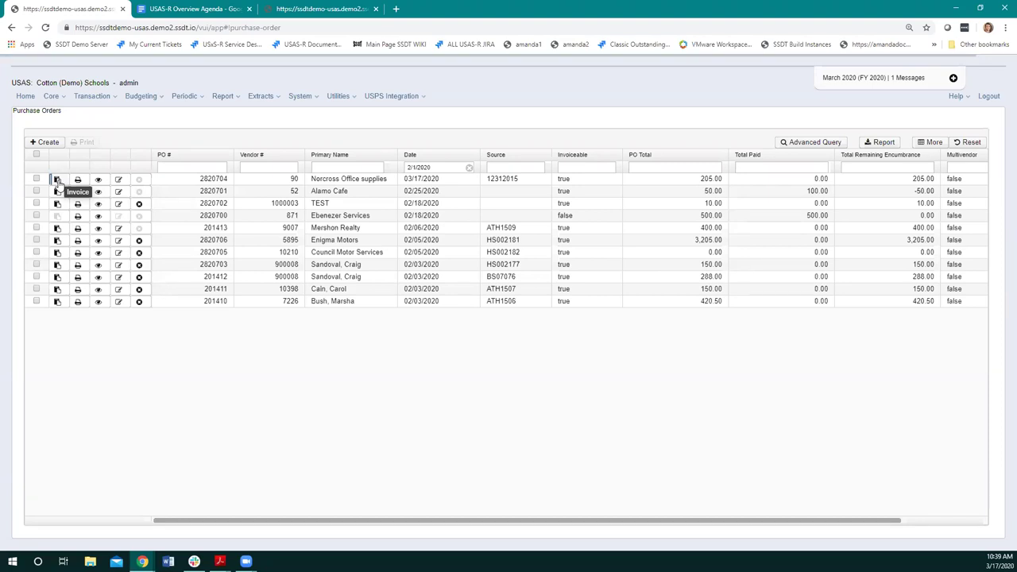
click(58, 181)
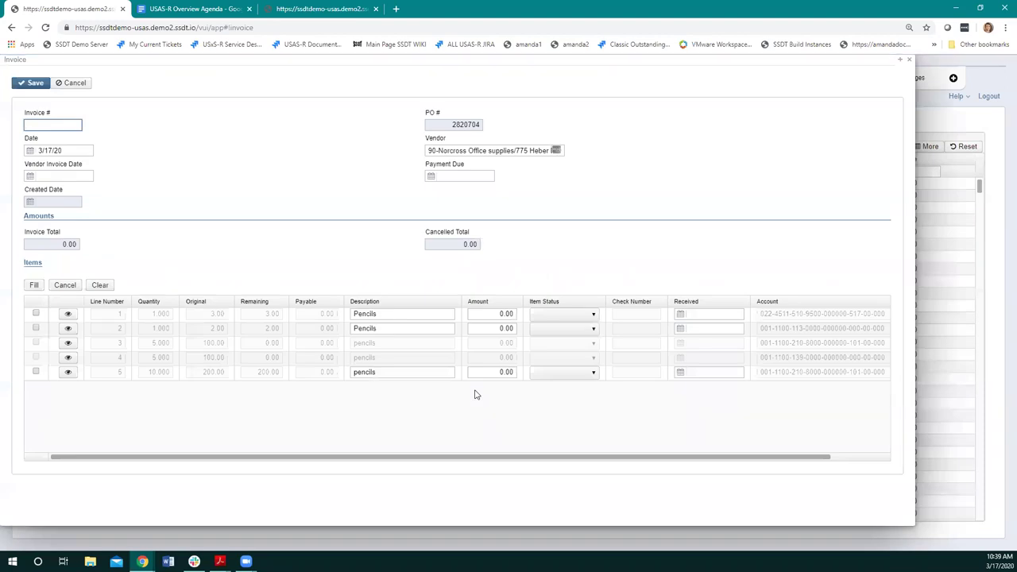
drag(163, 61, 247, 144)
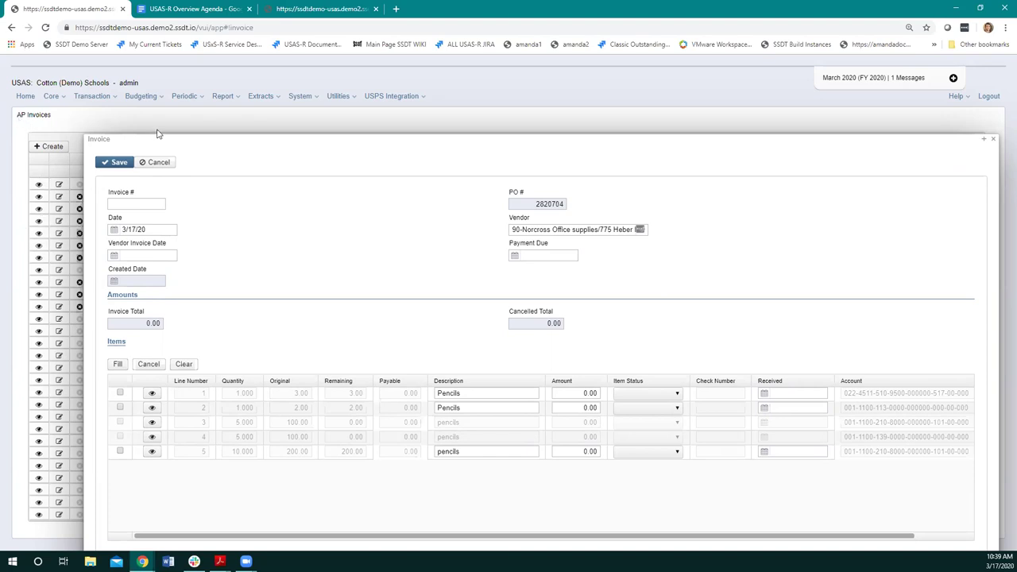
drag(183, 137, 152, 80)
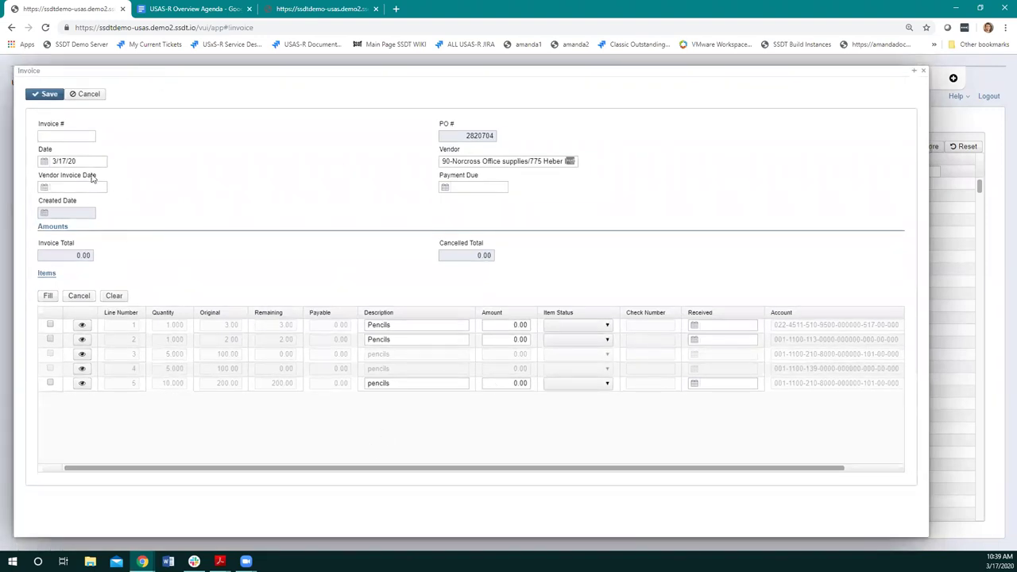
click(68, 136)
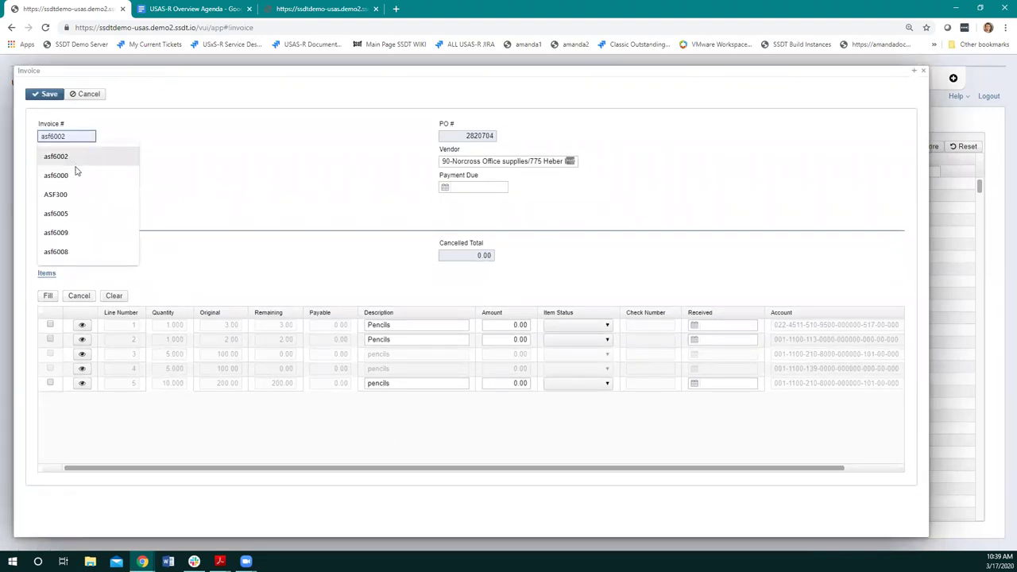
click(84, 195)
click(180, 141)
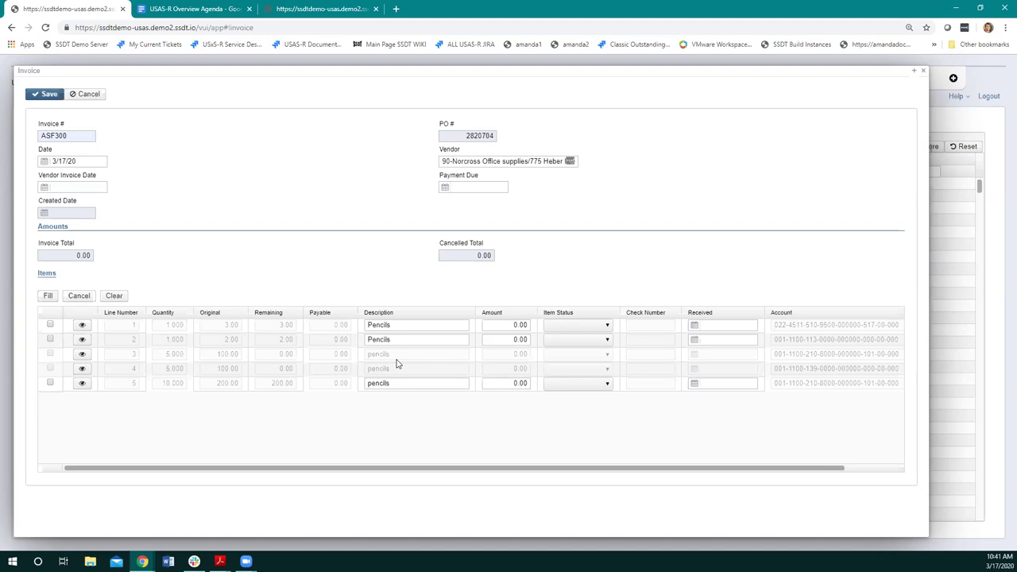
Fill invoice lines 1, 2 and 5 with their full remaining amounts
click(50, 325)
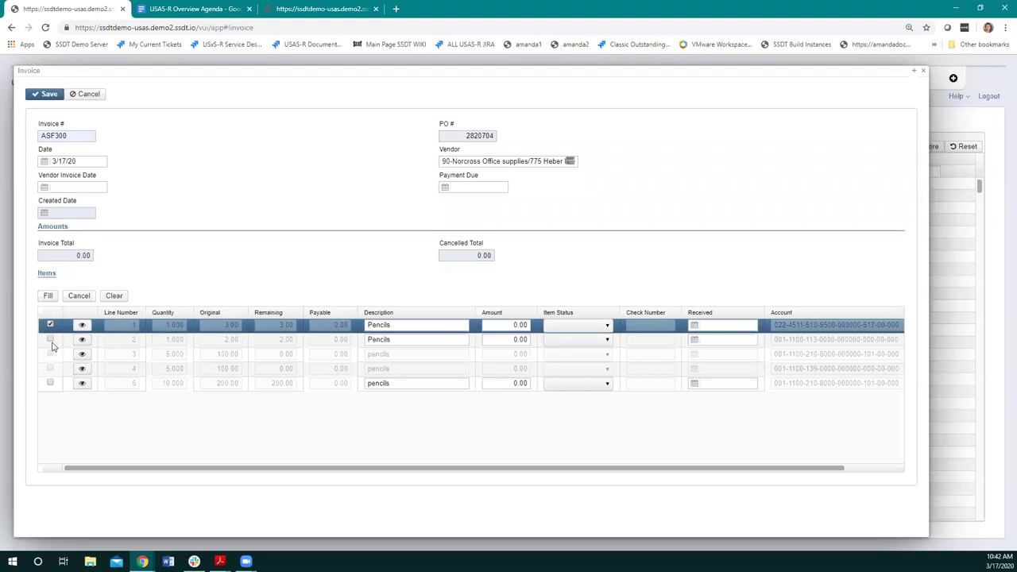
click(50, 340)
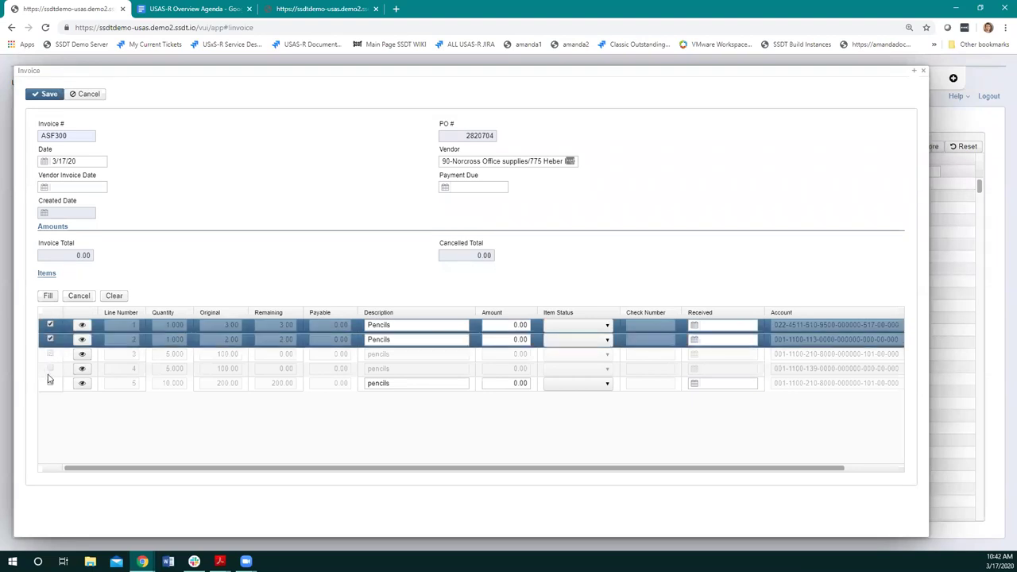
click(48, 295)
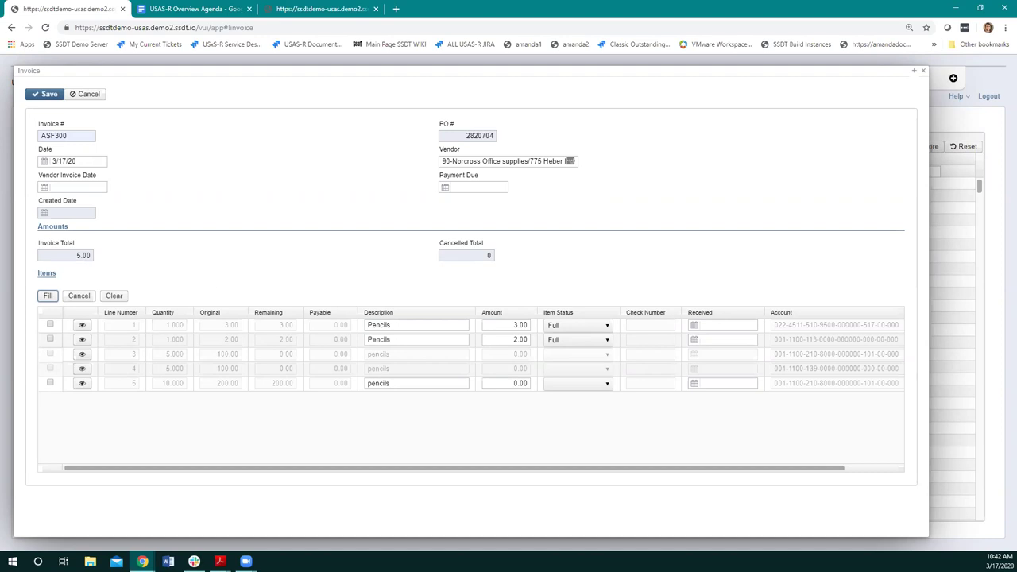
click(50, 383)
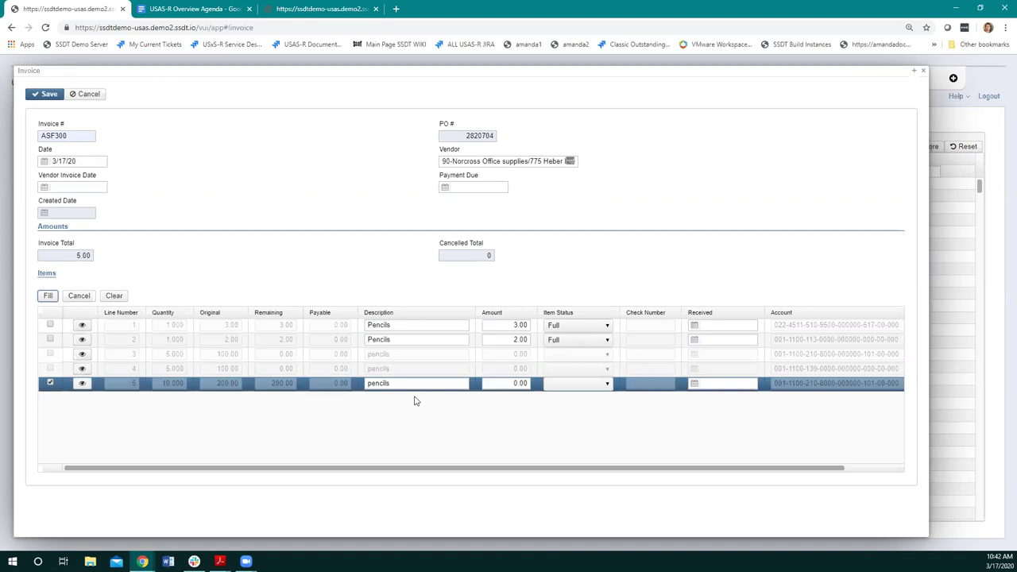
click(47, 295)
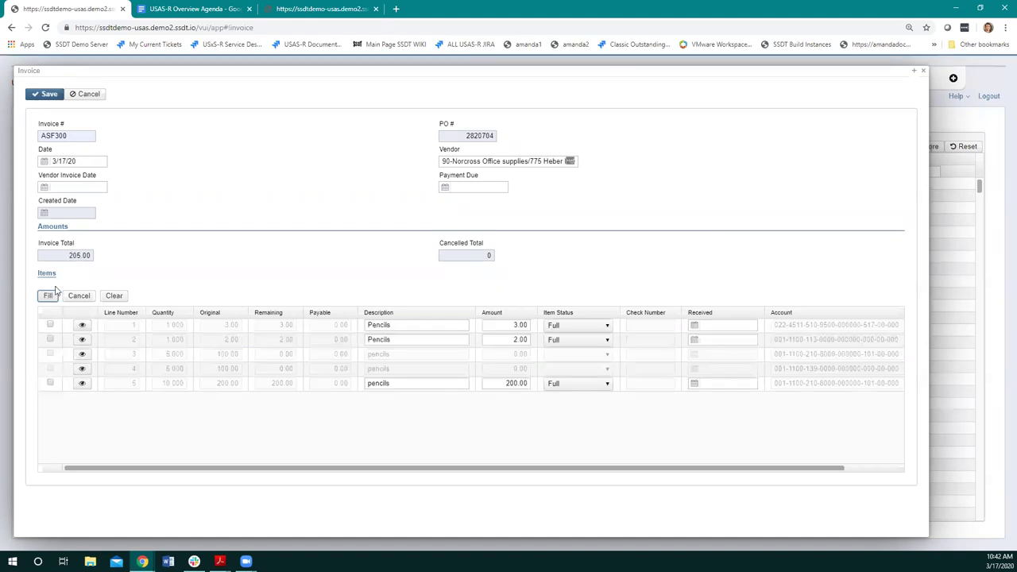
Set the amount of invoice line 5 to 100 and its item status to Partial
click(512, 382)
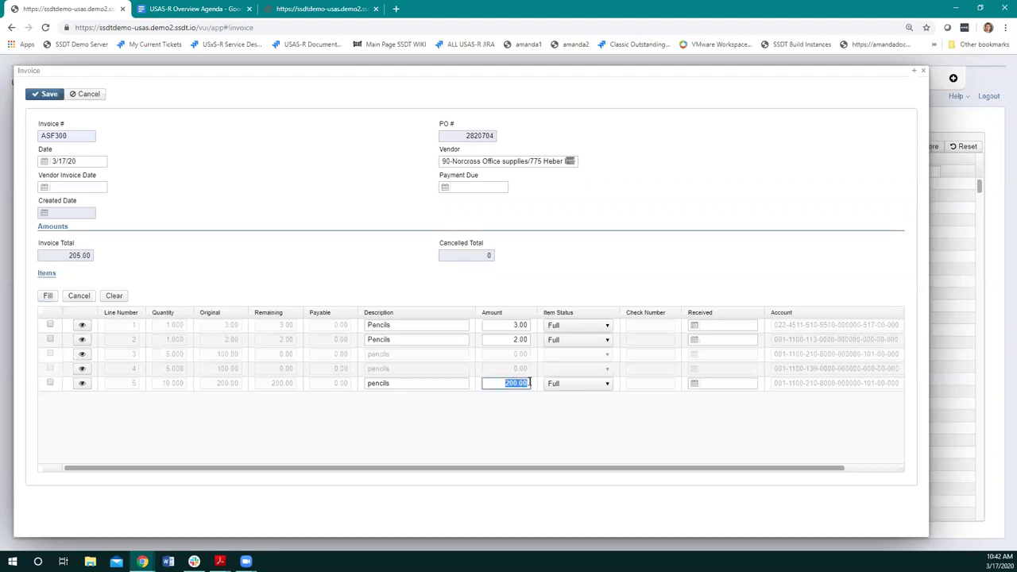
text(0)
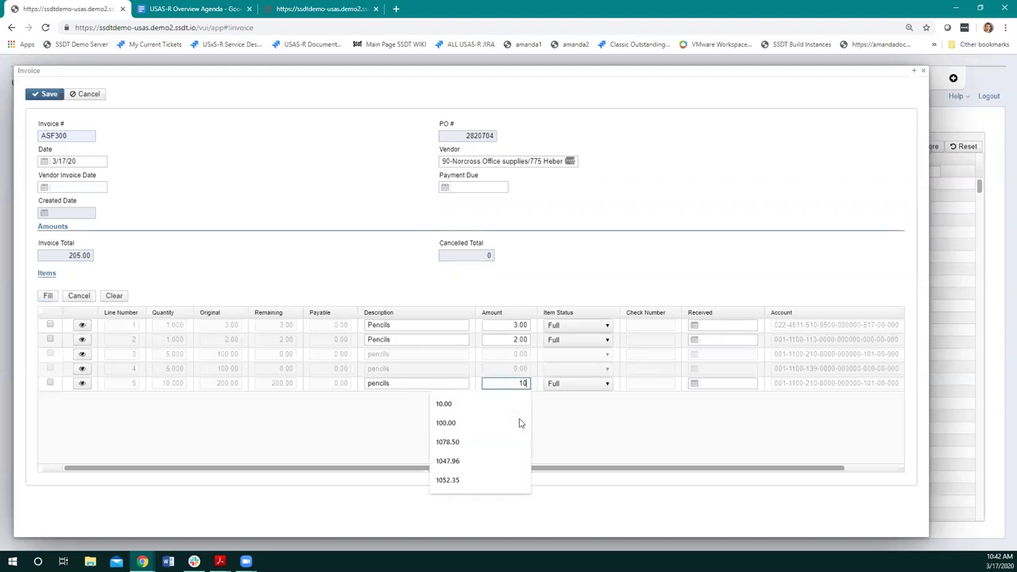
text(0)
click(563, 383)
click(563, 385)
click(561, 385)
click(563, 403)
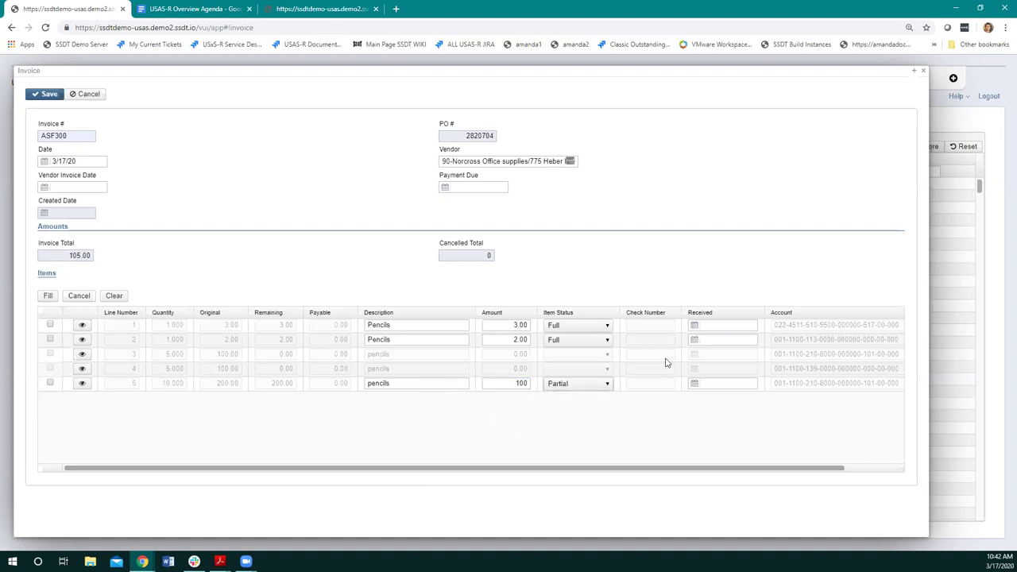
Set invoice line 5 to an amount of 200 with item status Full, and save the invoice
click(512, 386)
click(521, 383)
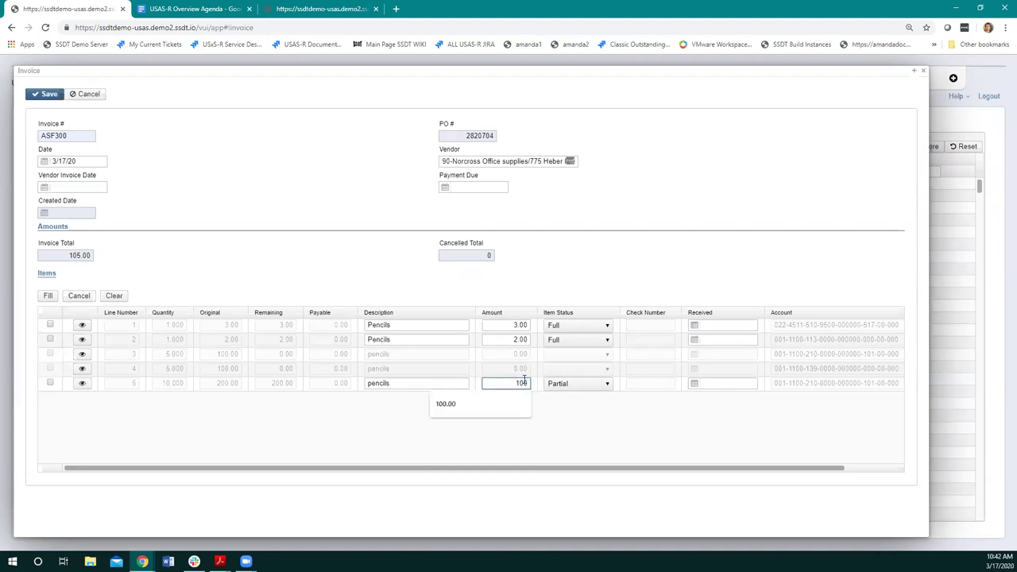
key(BackSpace)
click(556, 386)
click(560, 407)
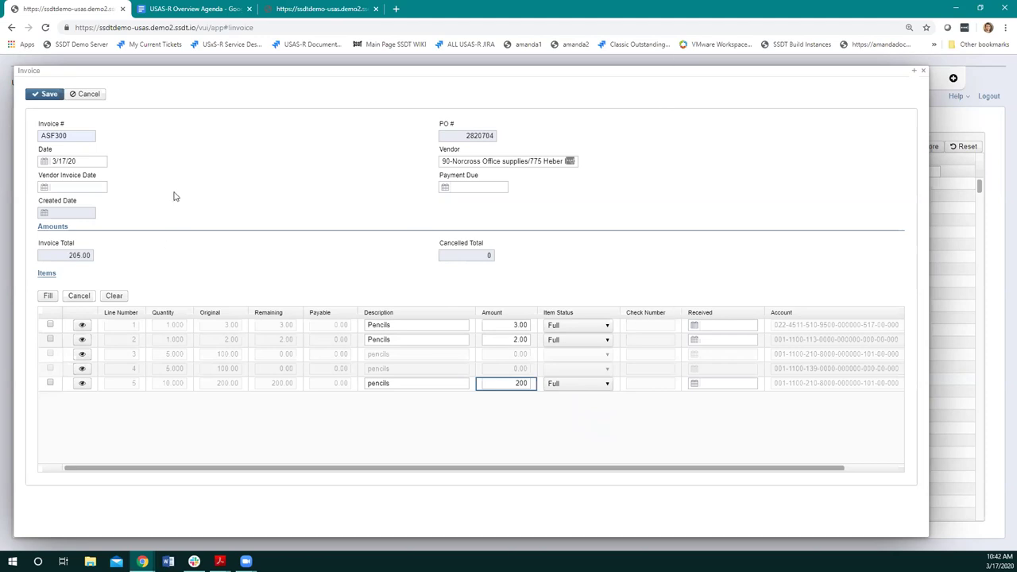
click(36, 95)
click(37, 96)
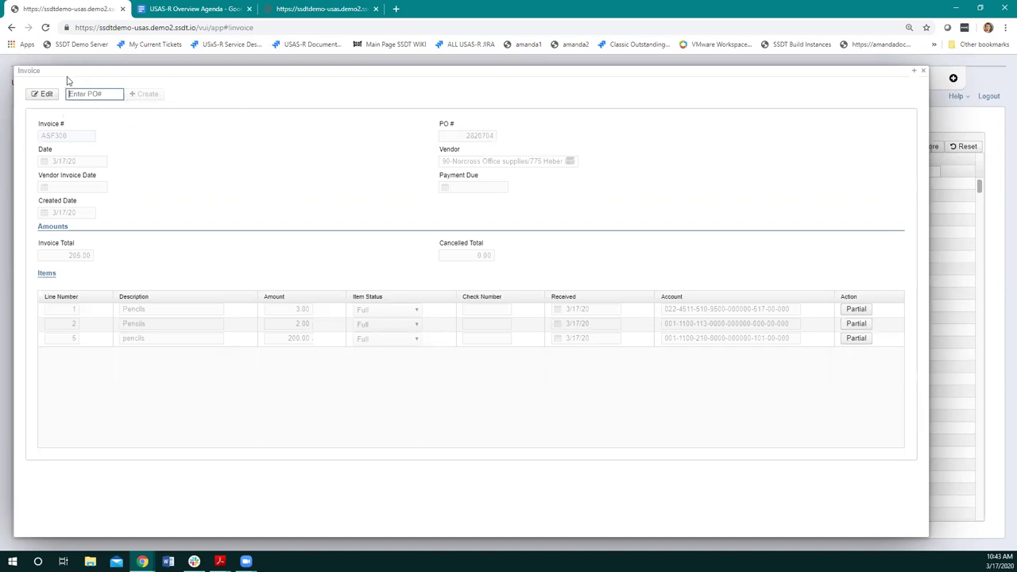
text(28566)
drag(103, 91, 67, 94)
key(BackSpace)
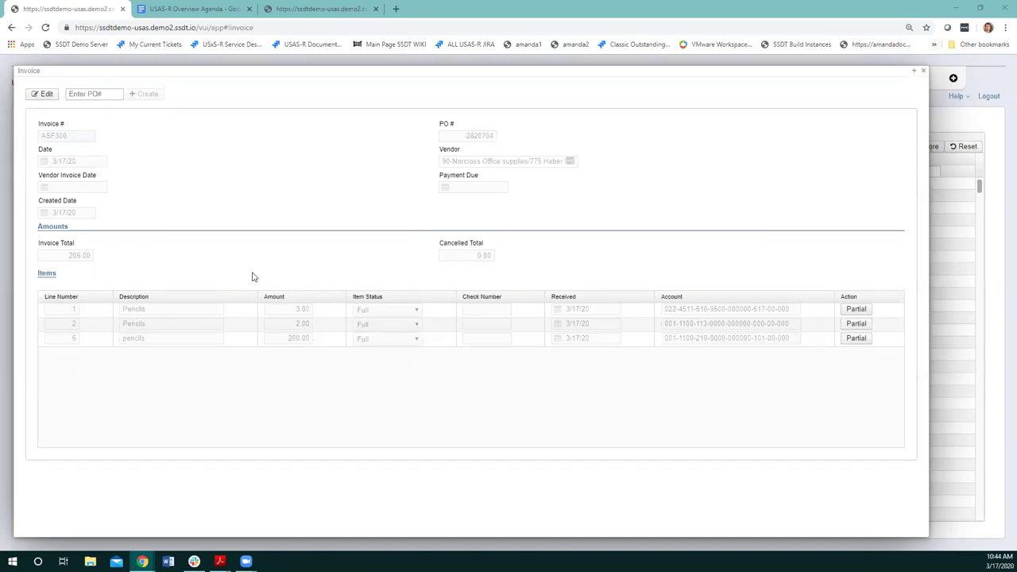
Change saved invoice line 5 to Partial, and open another invoice for the same purchase order, leaving it unsaved
click(850, 340)
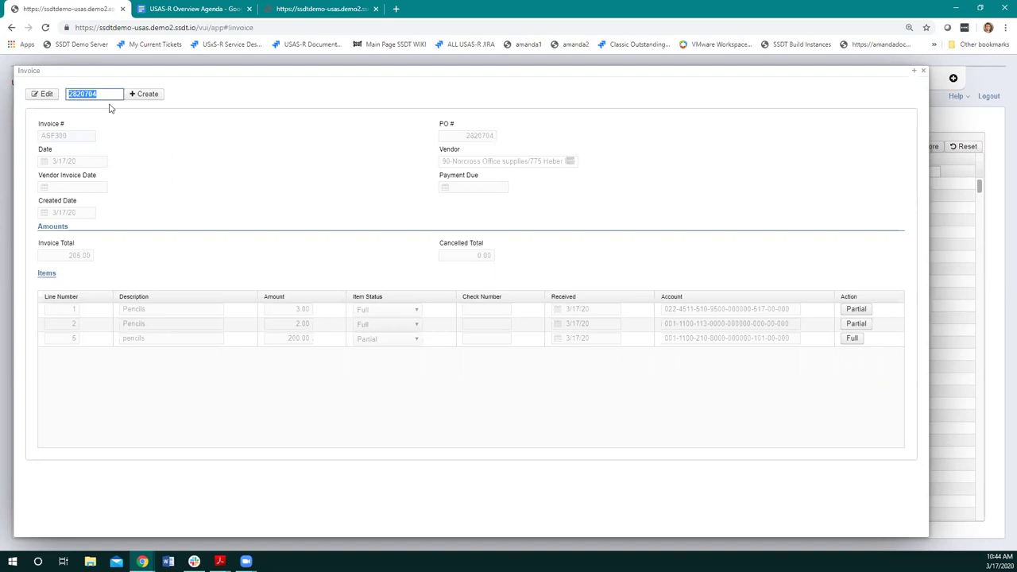
click(143, 94)
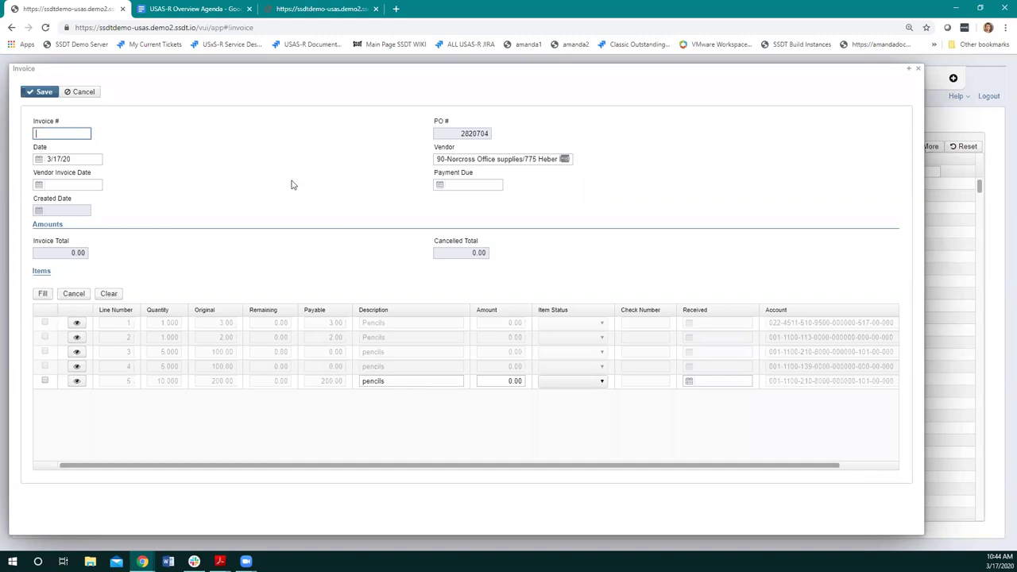
click(82, 93)
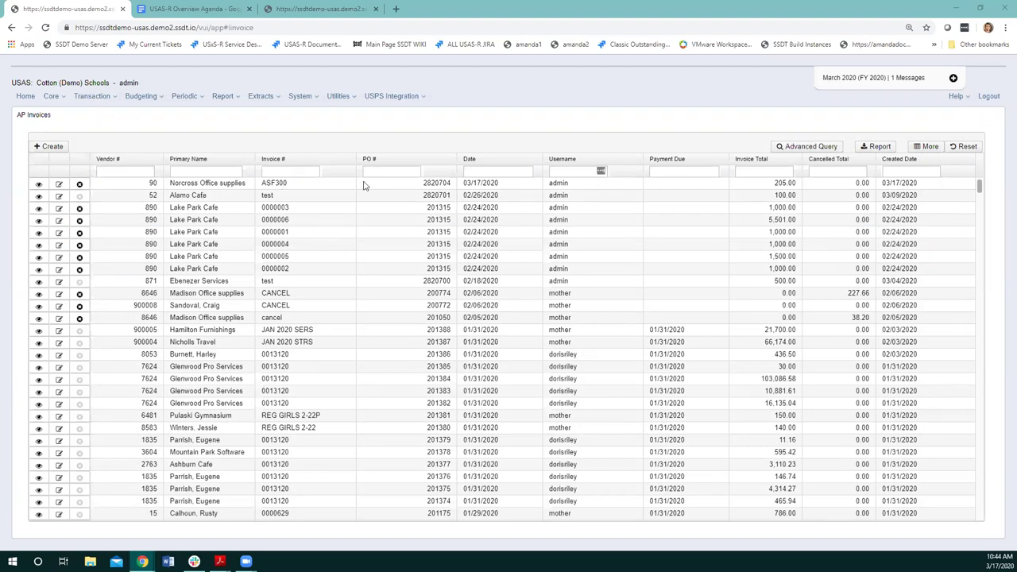
Return to the purchase orders and start an invoice from the TEST vendor's purchase order
click(100, 96)
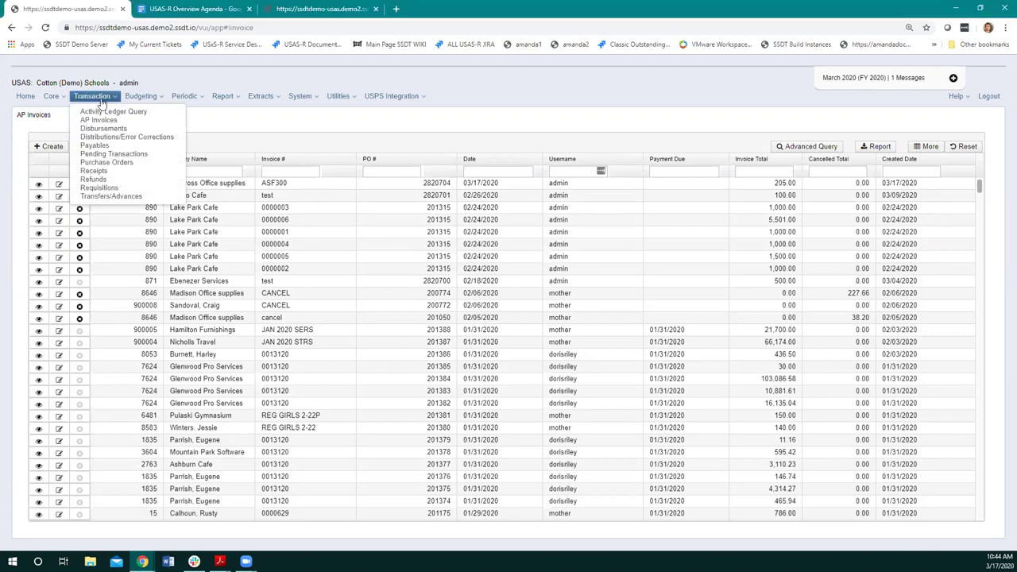
click(112, 164)
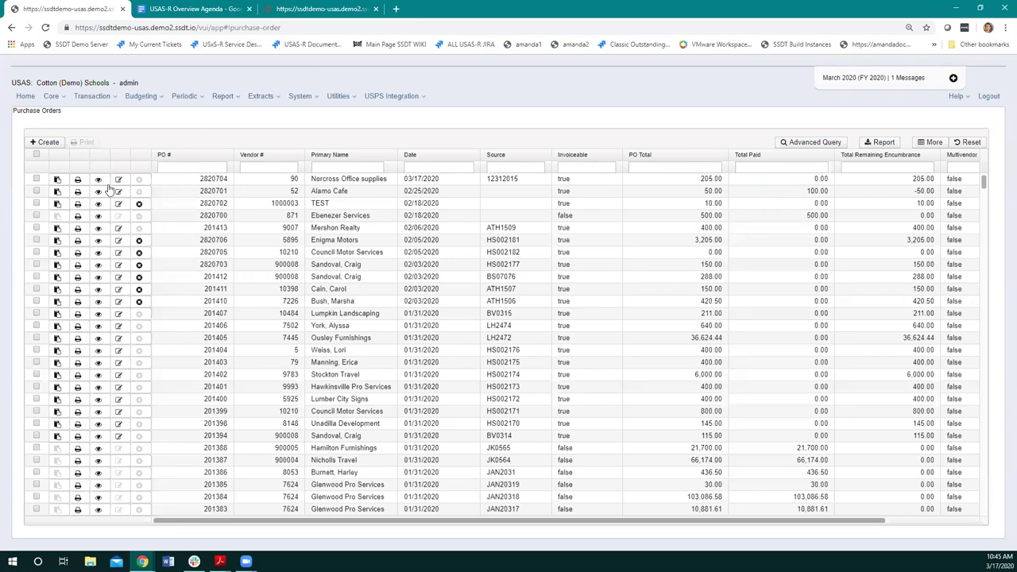
click(57, 204)
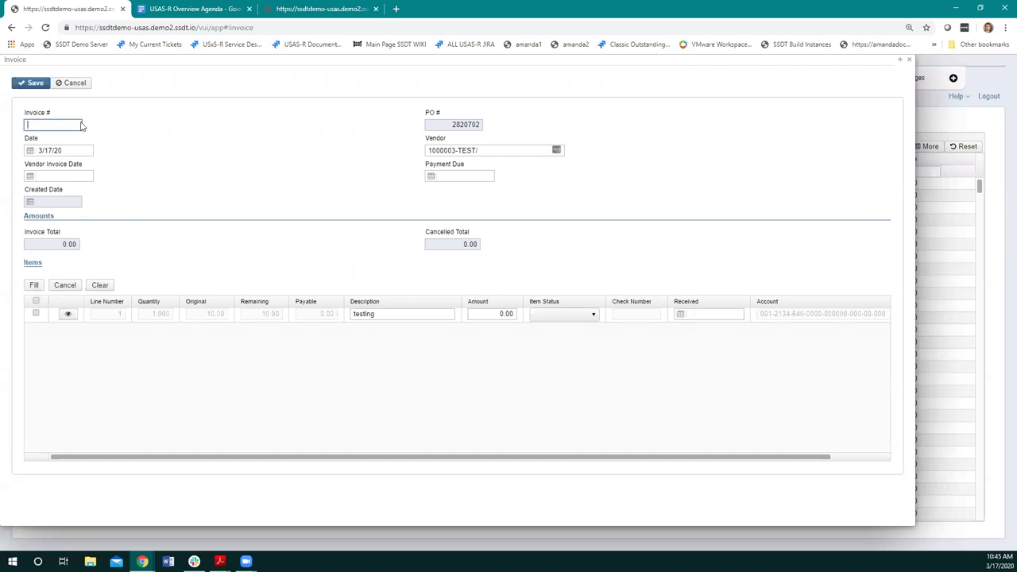
Enter cancel-asf as the invoice number on the TEST vendor's invoice
click(40, 123)
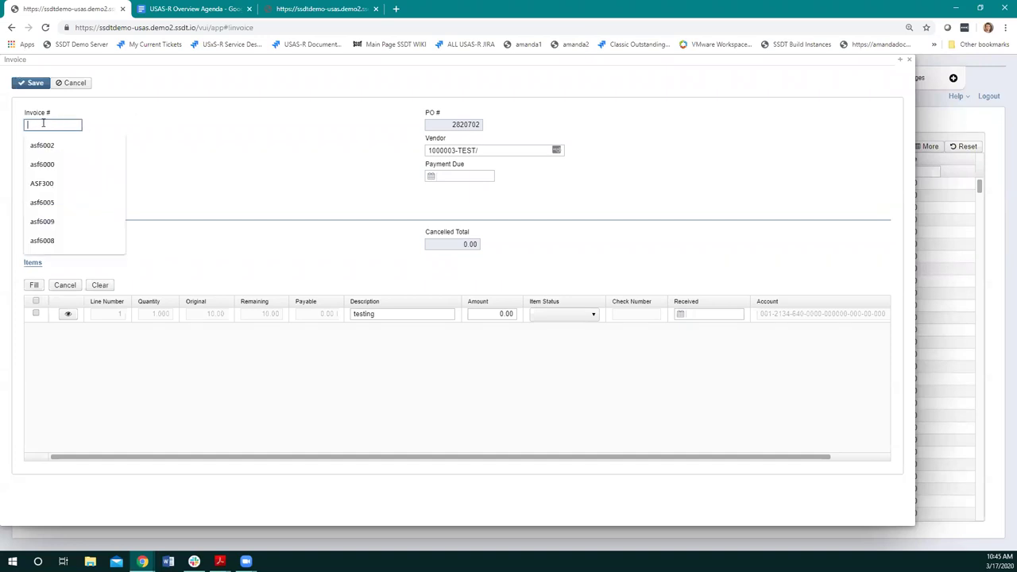
text(cancel-as)
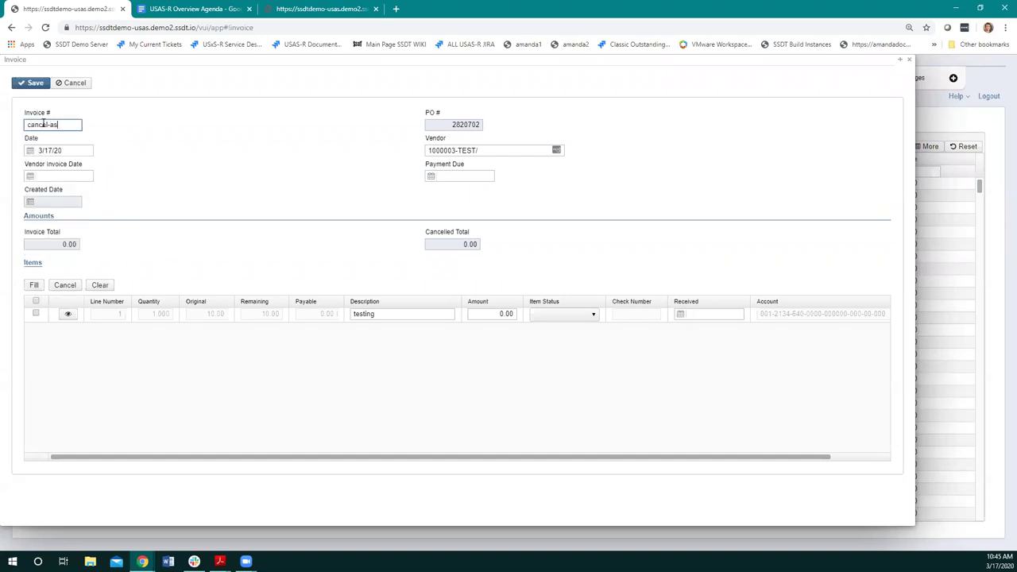
text(f)
click(247, 181)
Cancel the full remaining amount of the testing line item, then save and close the invoice
click(35, 312)
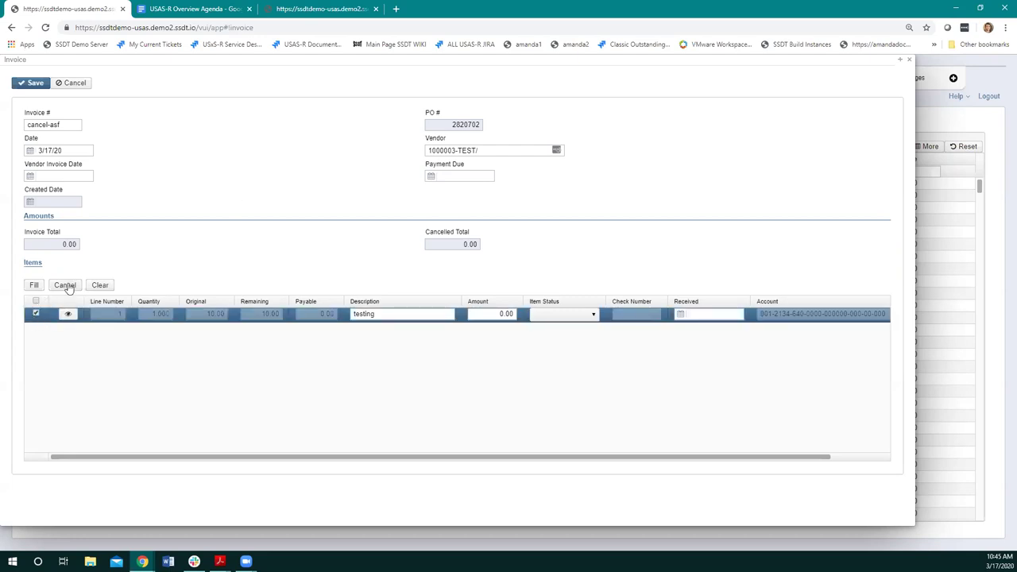
click(65, 288)
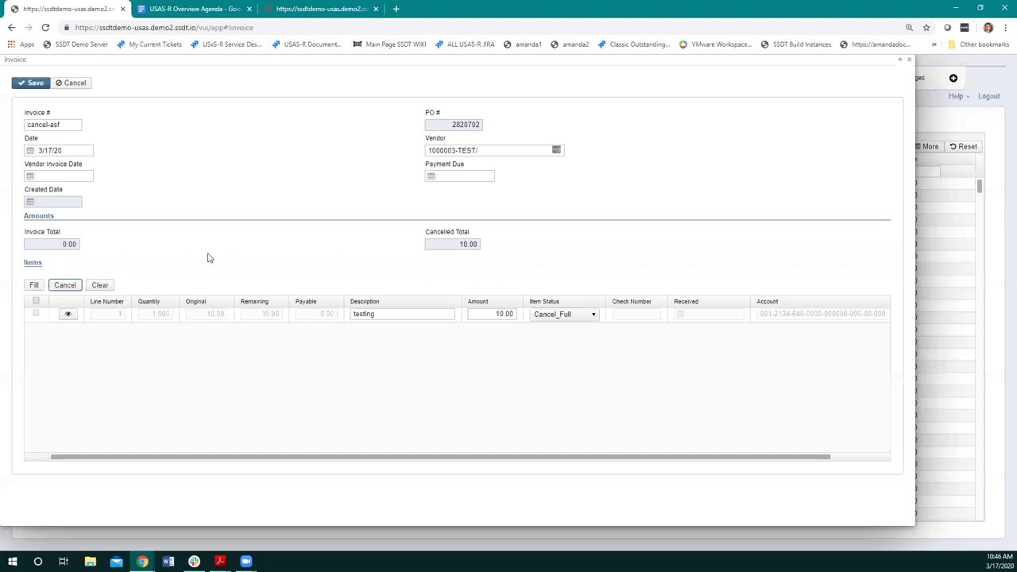
click(35, 84)
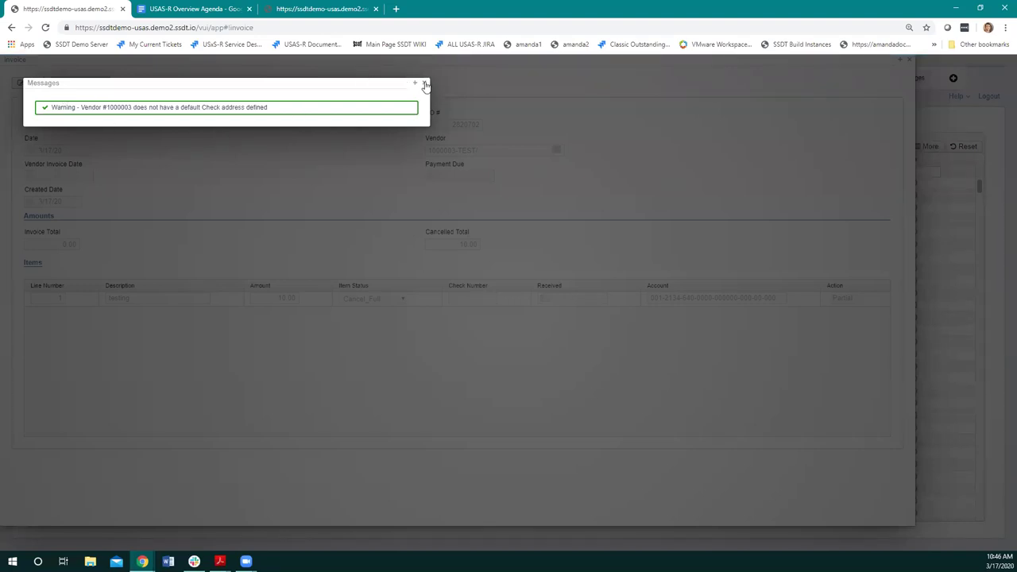
click(425, 84)
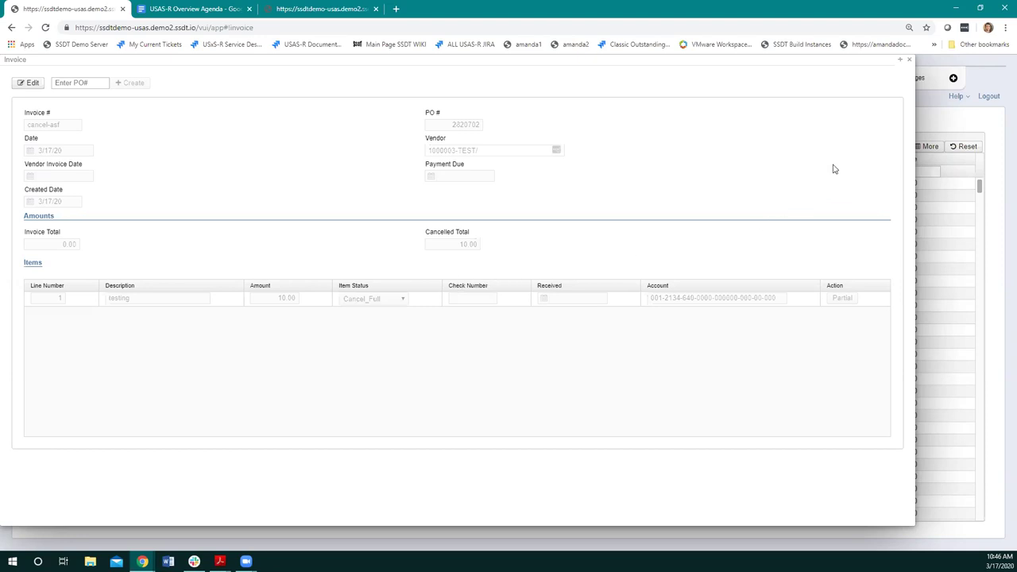
click(910, 62)
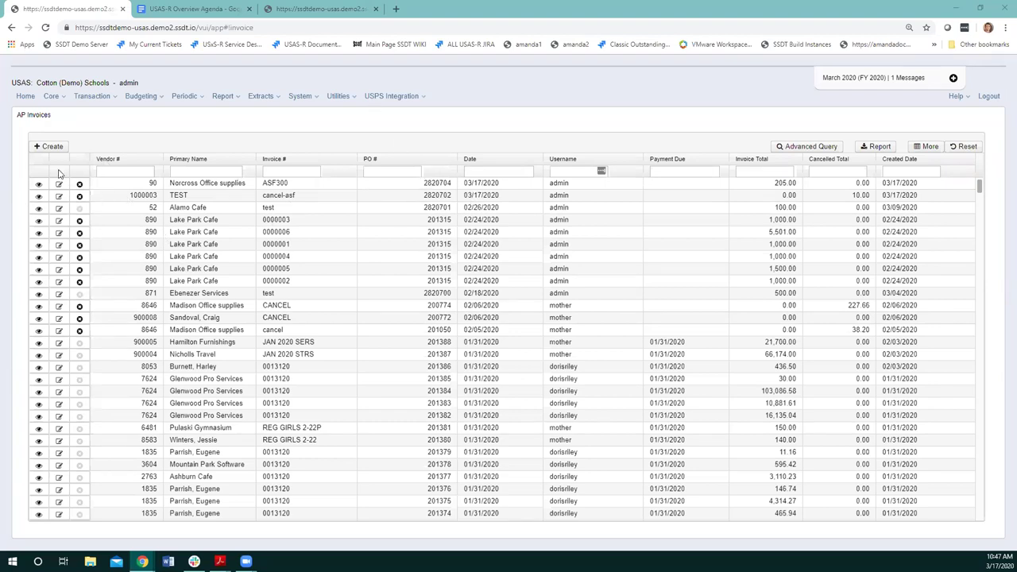
Go to the payables awaiting payment
click(96, 100)
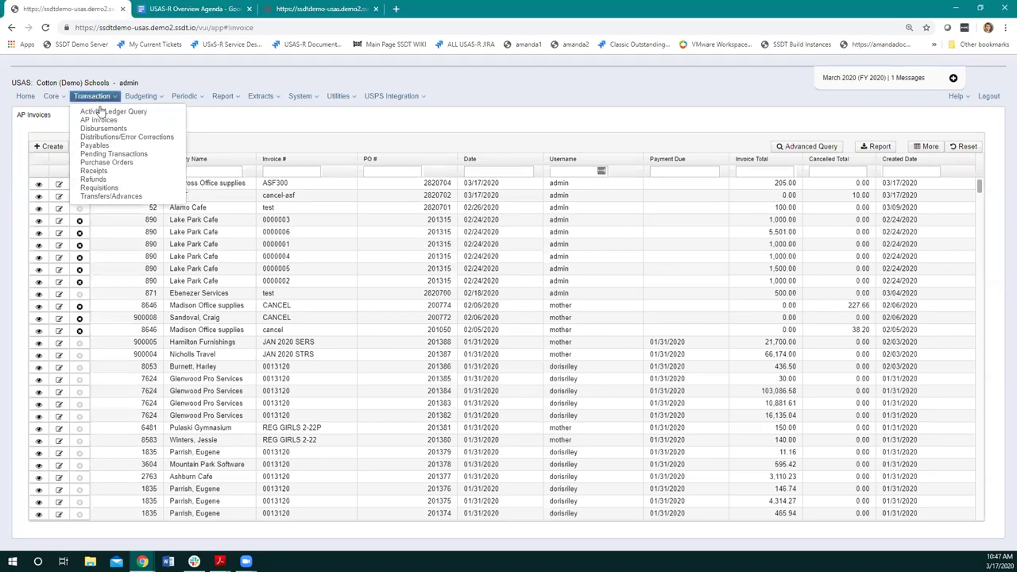
click(100, 147)
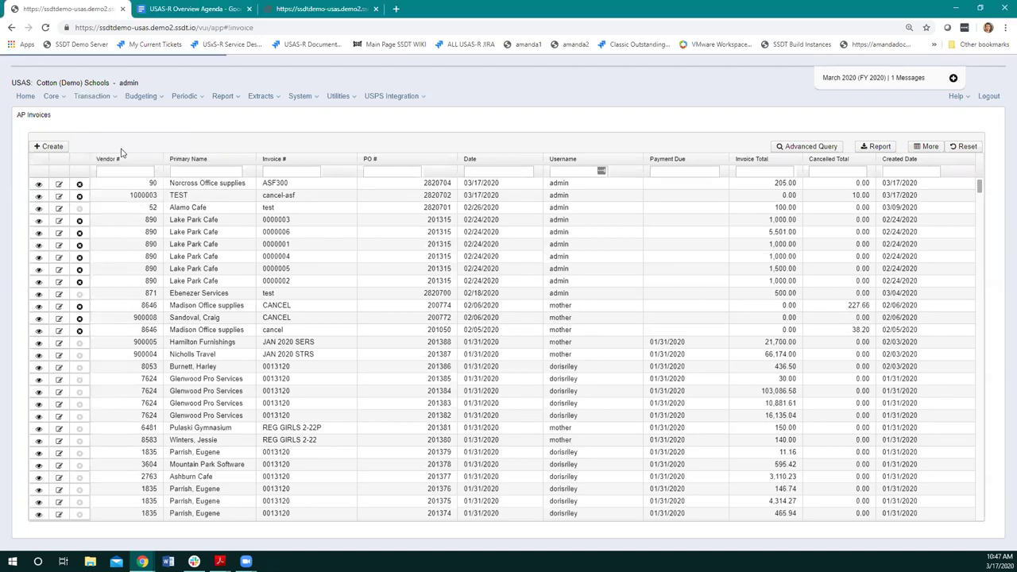
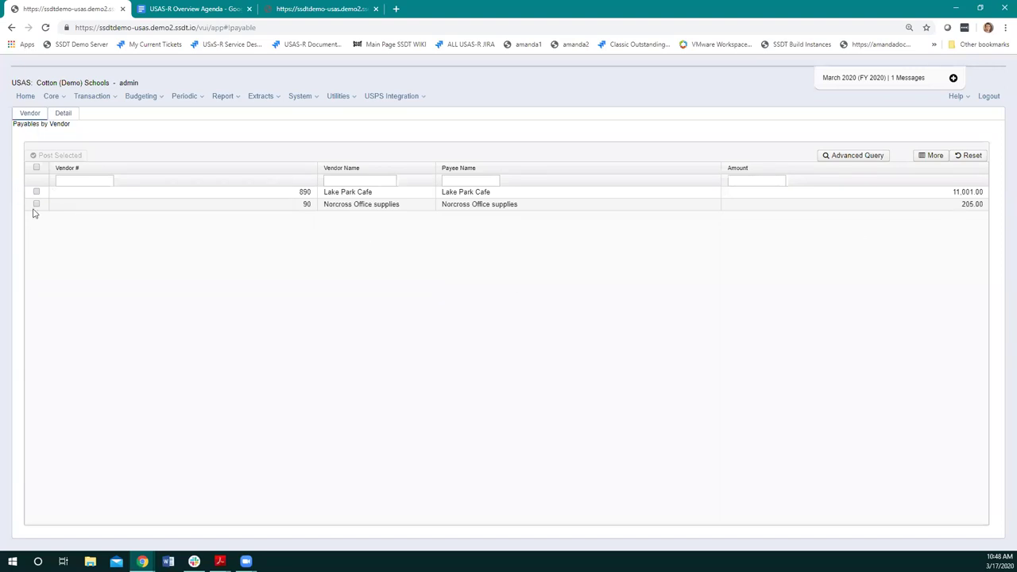
click(36, 204)
click(46, 154)
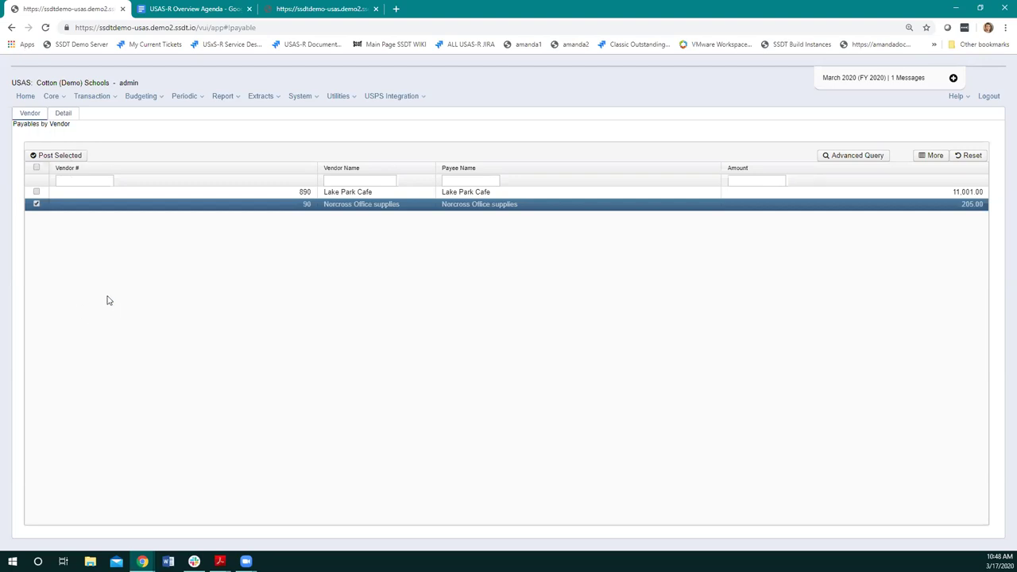
click(36, 204)
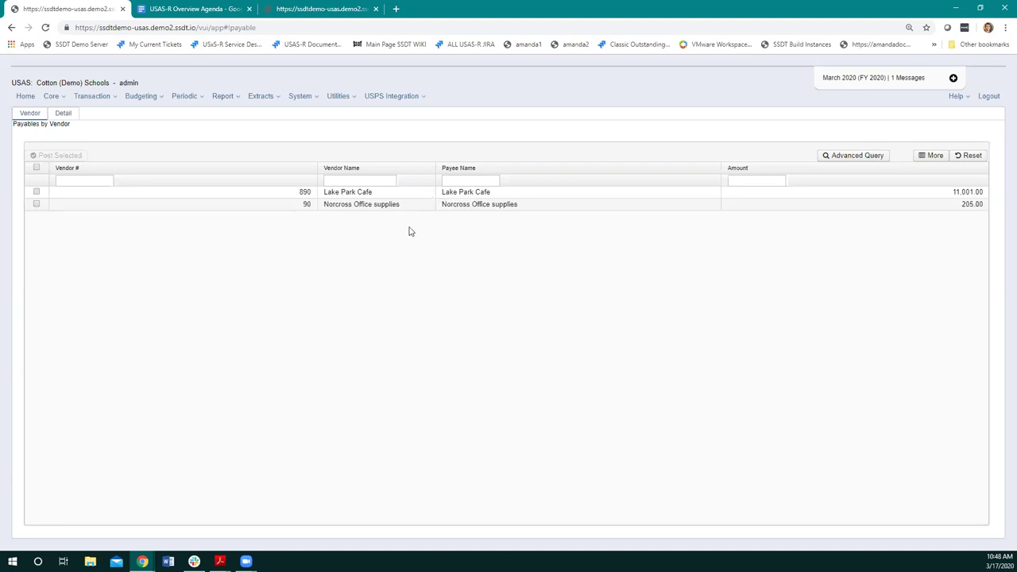
In the detailed payables, select Lake Park Cafe invoices 0000004 and 0000002 and all three Norcross Office supplies ASF300 lines
click(63, 114)
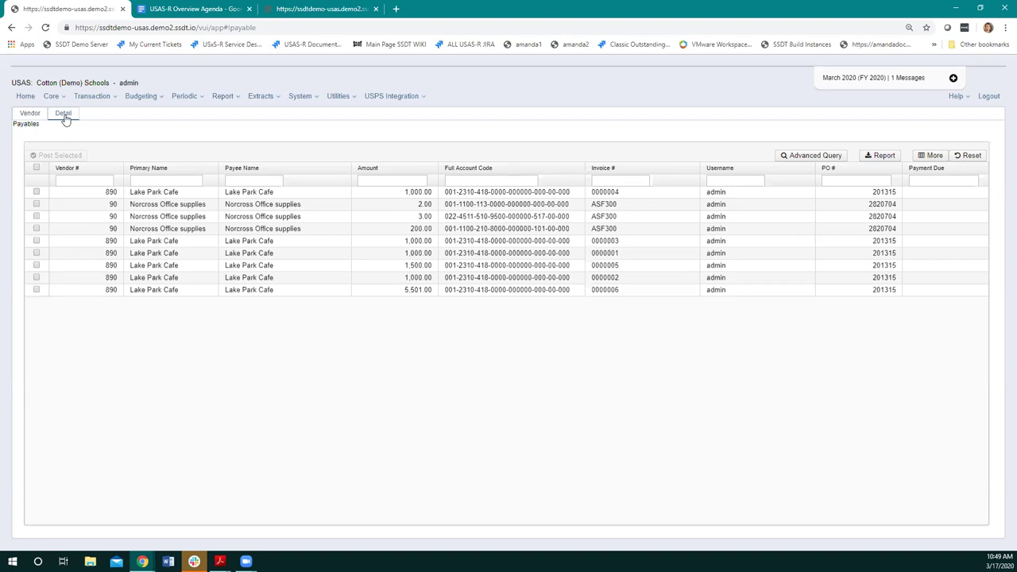
click(36, 191)
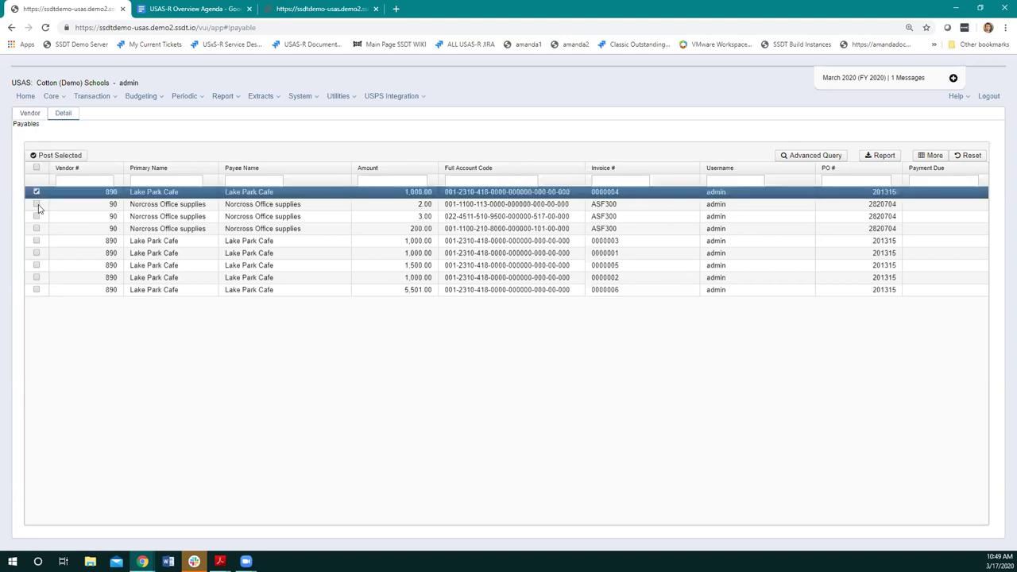
click(36, 204)
click(35, 216)
click(36, 228)
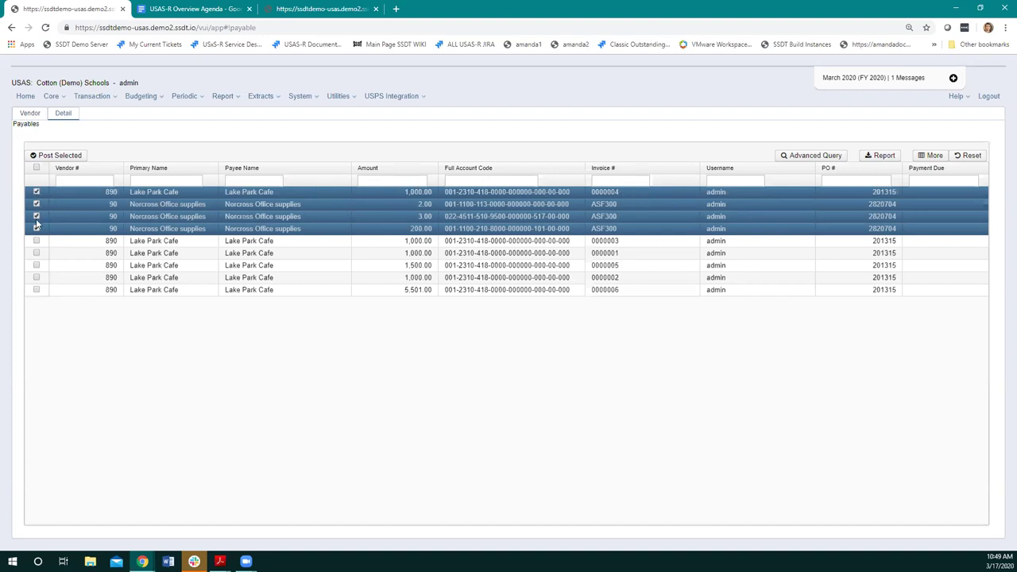
click(36, 277)
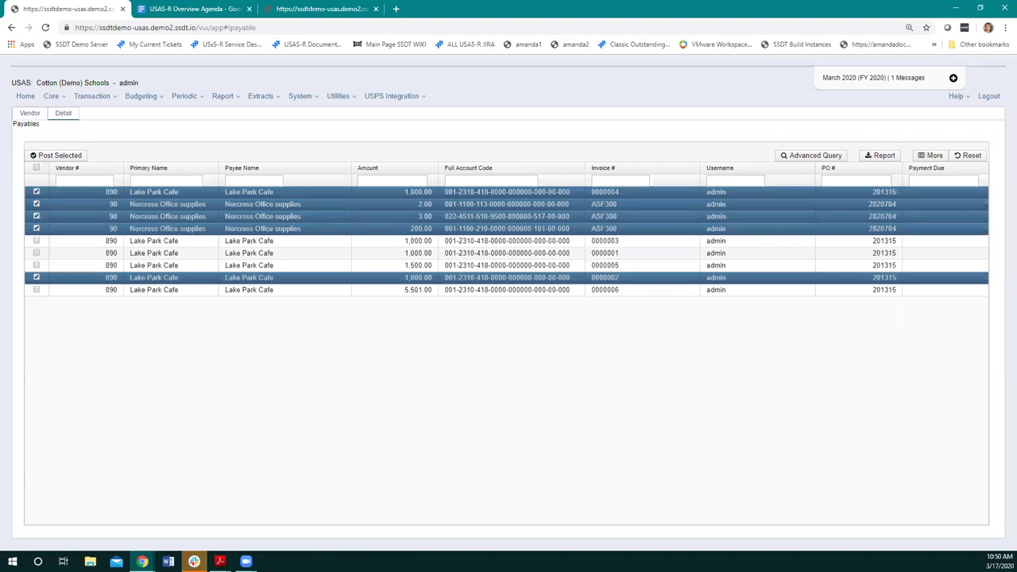
Start posting the selected payables as disbursements, with 1 - Default Bank Account as the bank account and grouping by Vendor
click(58, 156)
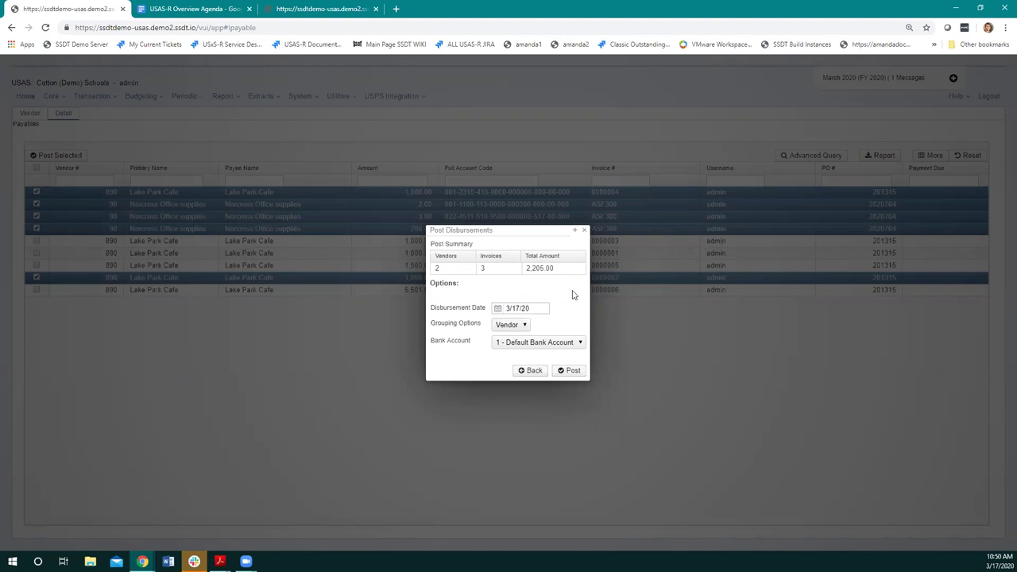
click(579, 343)
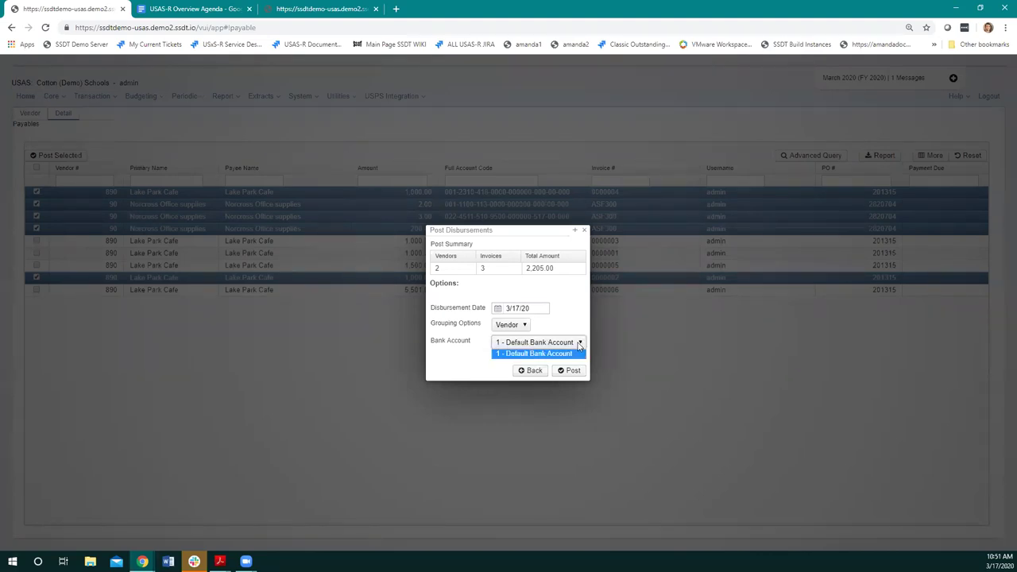
click(558, 343)
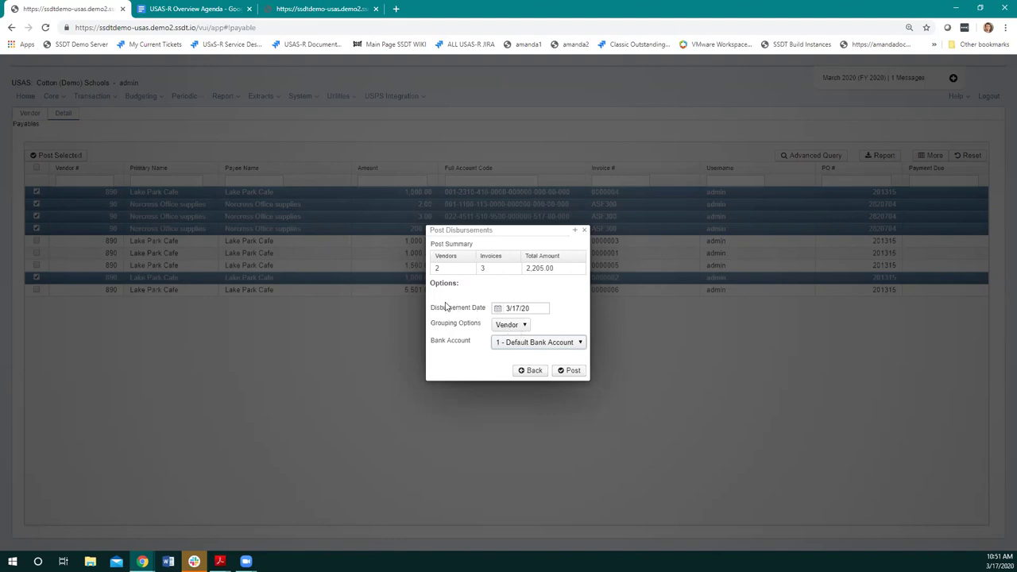
click(522, 327)
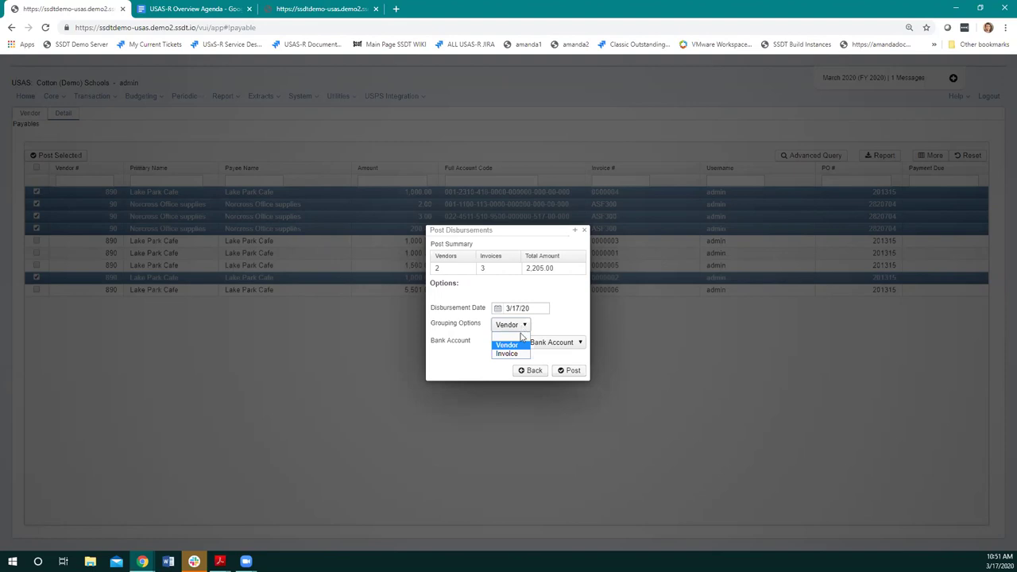
click(515, 347)
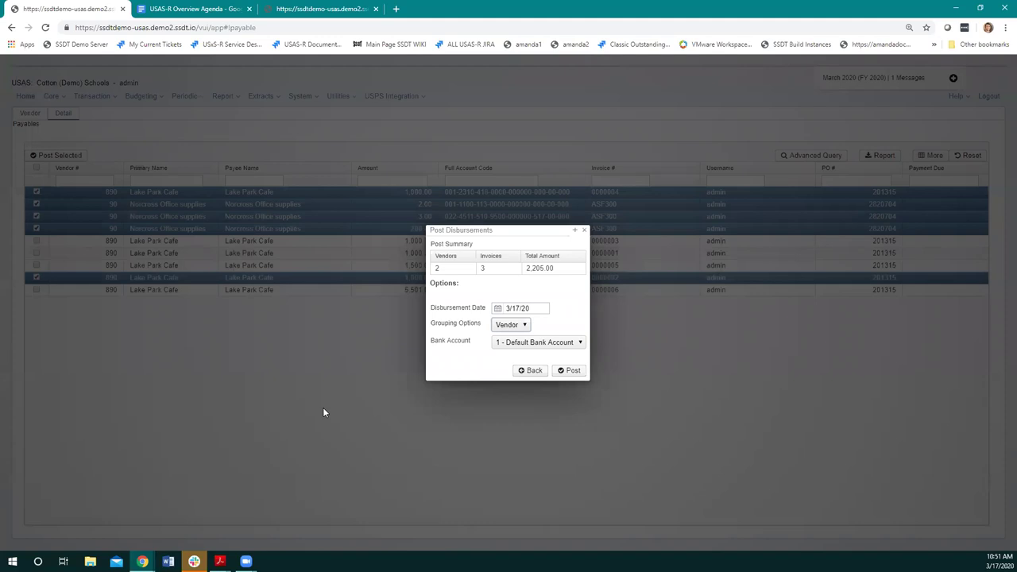
Try grouping the disbursements by Invoice, and return the grouping option to Vendor
click(509, 327)
click(513, 353)
click(502, 325)
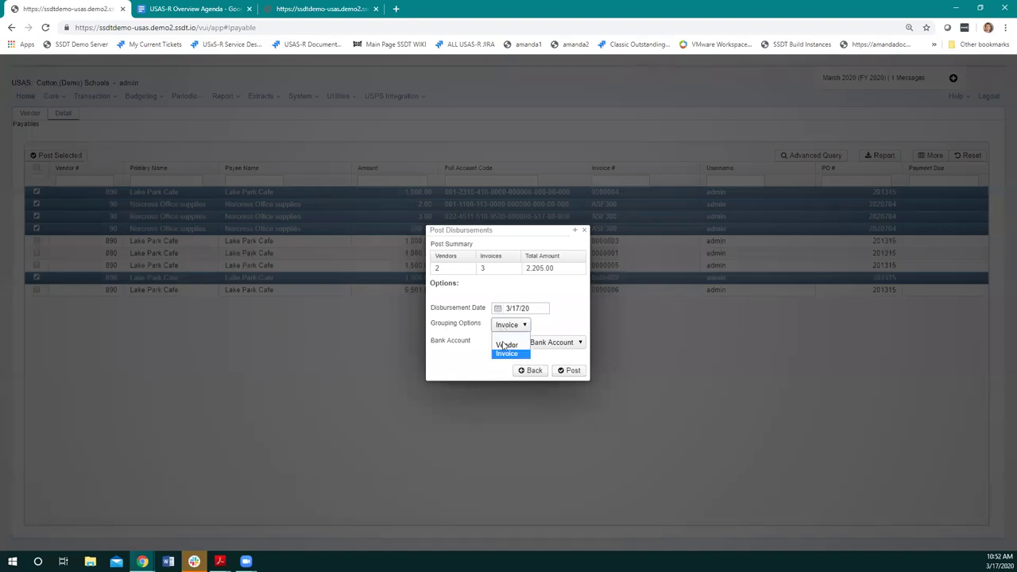
click(502, 346)
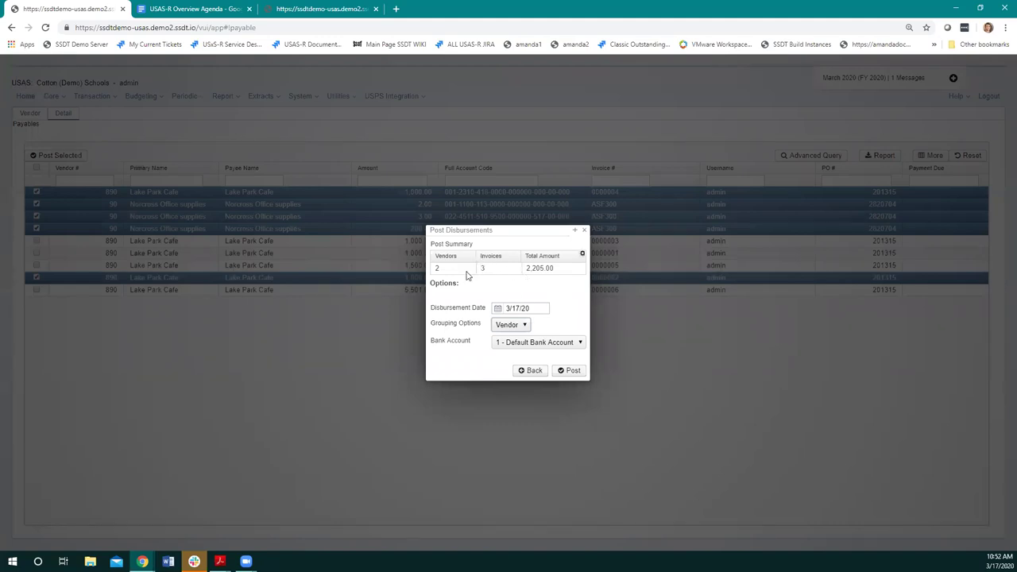
Post the selected payables as disbursements and continue to check printing
click(573, 373)
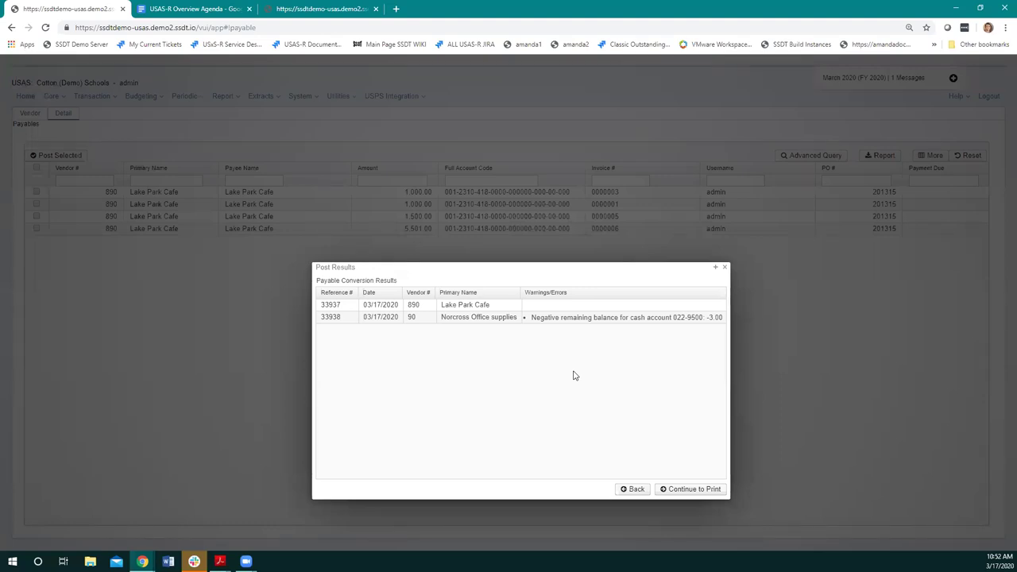
click(684, 493)
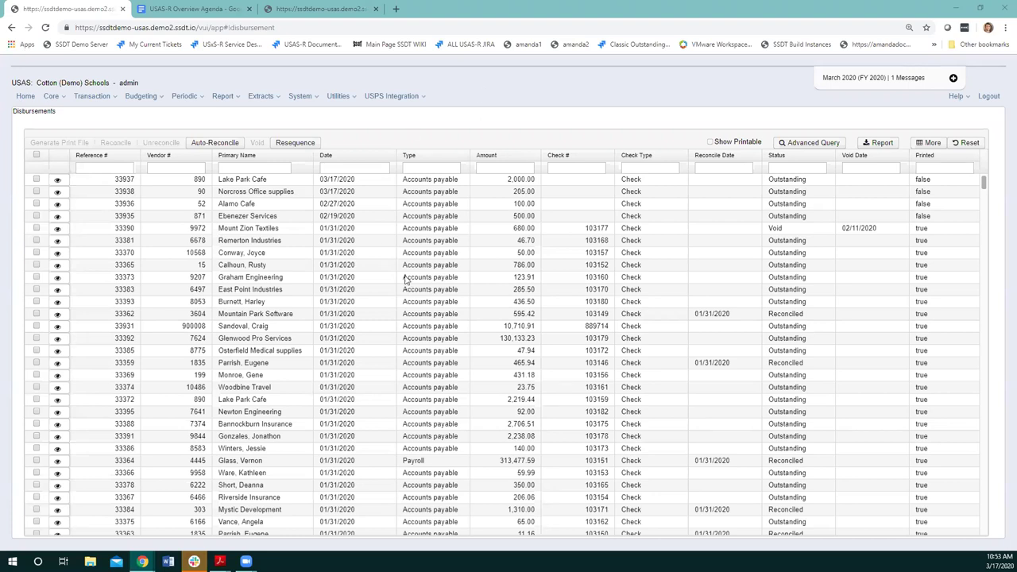
Sort the disbursements by date, newest first, and limit the grid to printable disbursements
click(344, 156)
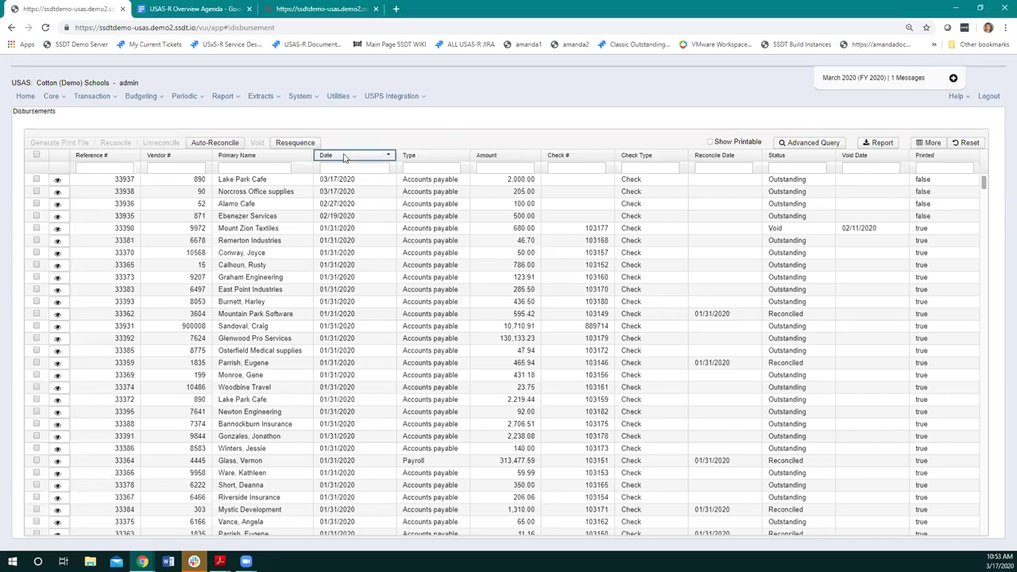
click(346, 156)
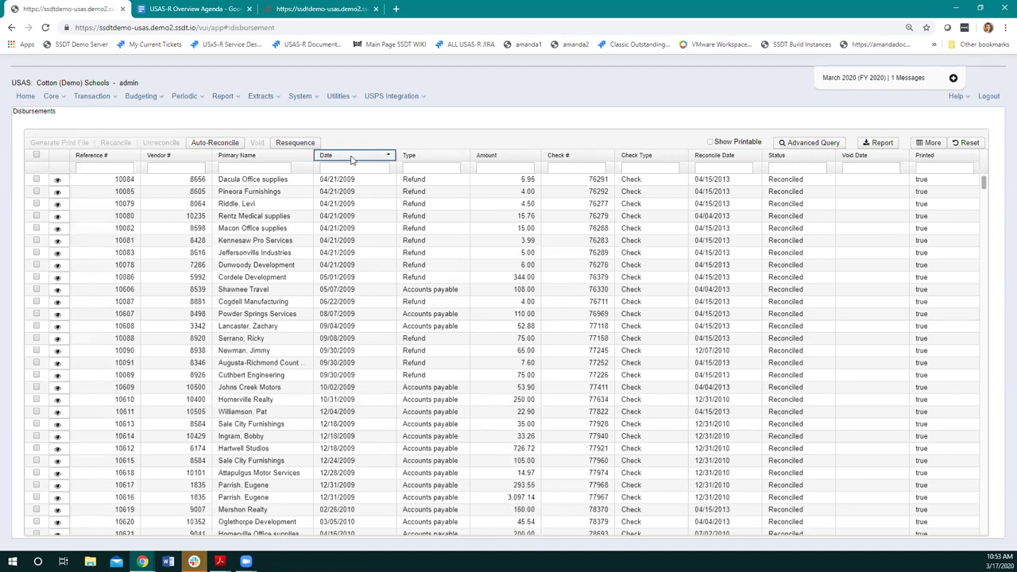
click(378, 158)
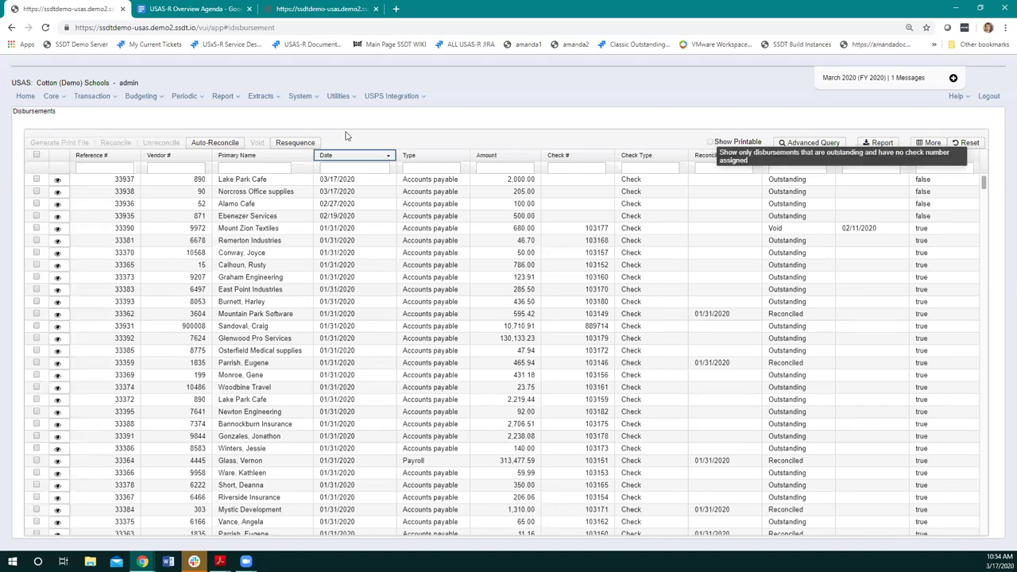
click(711, 146)
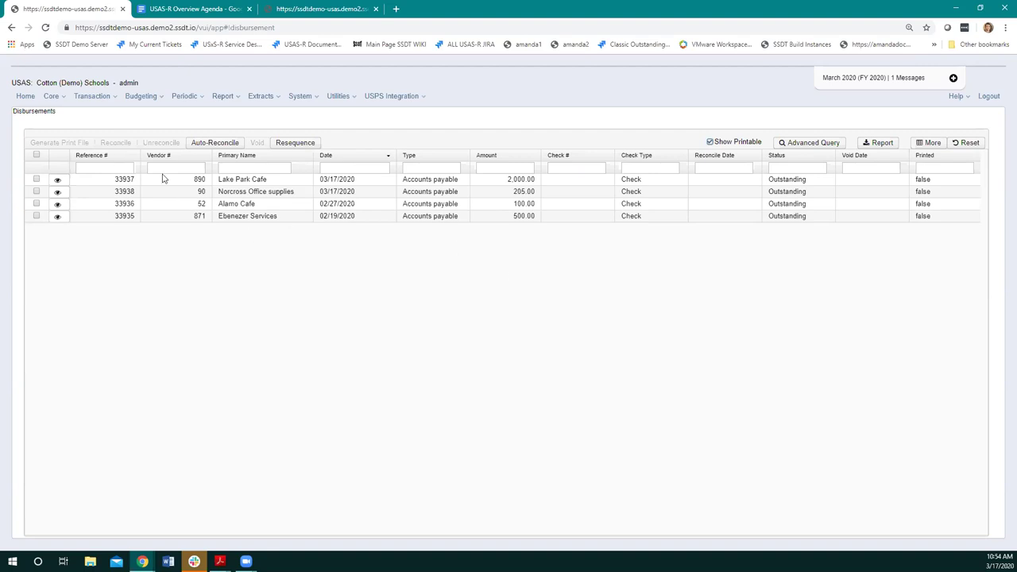
Select the Lake Park Cafe and Norcross Office supplies disbursements dated 03/17/2020 and start generating their print file
click(36, 179)
click(35, 192)
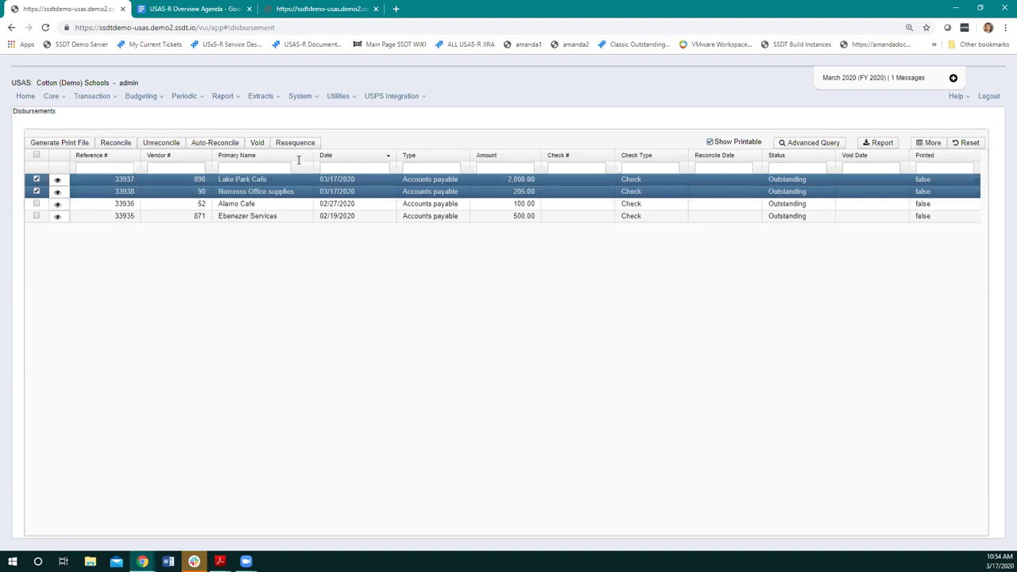
click(45, 144)
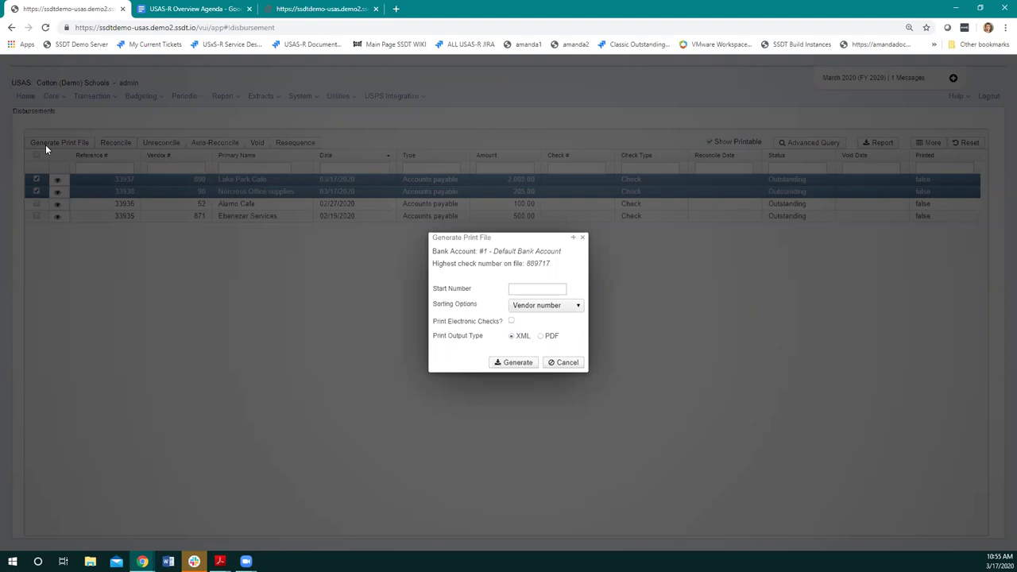
Review the sorting choices for the check print file and keep Vendor number as the sorting option
click(549, 289)
click(575, 306)
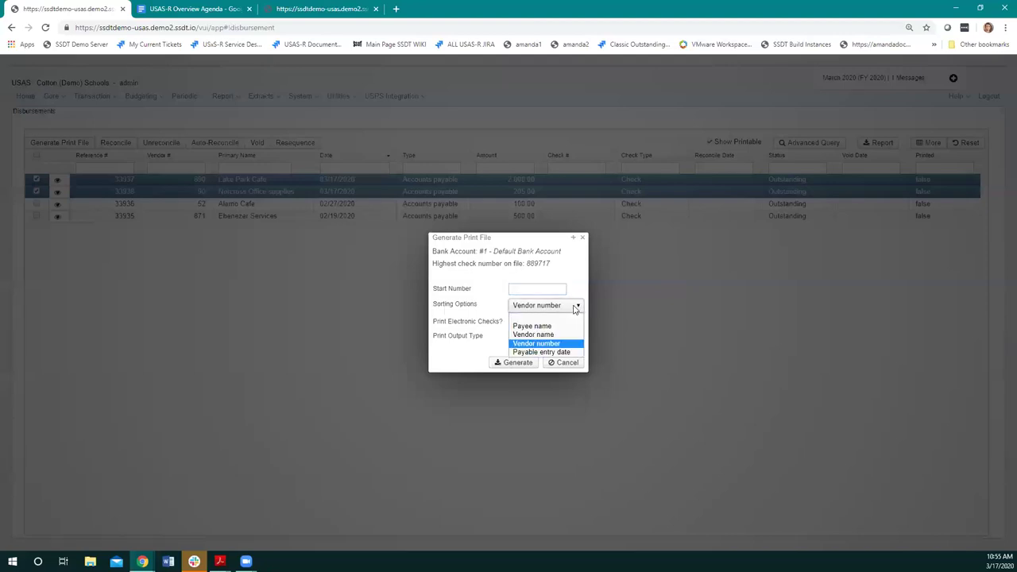
click(581, 288)
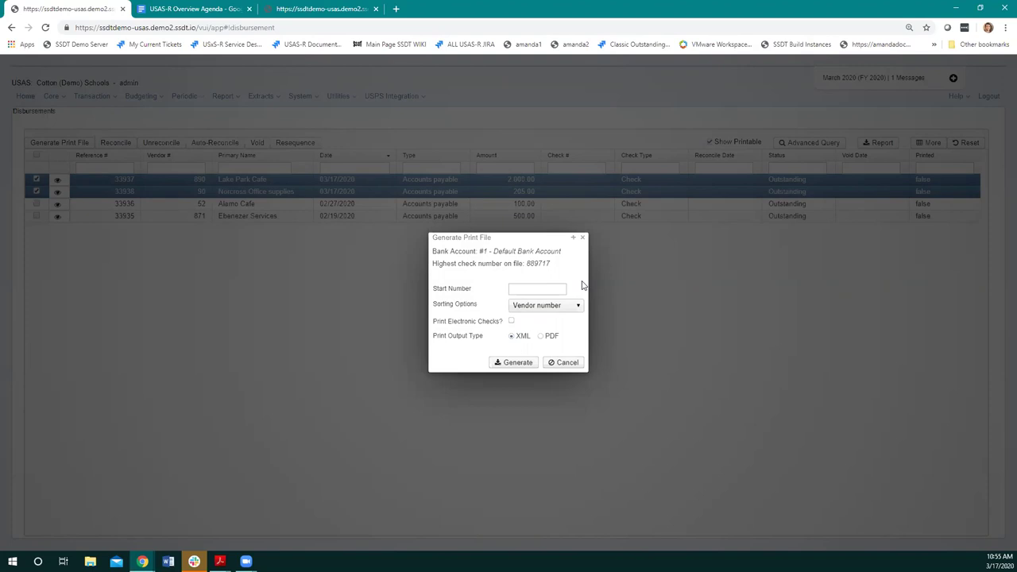
click(576, 306)
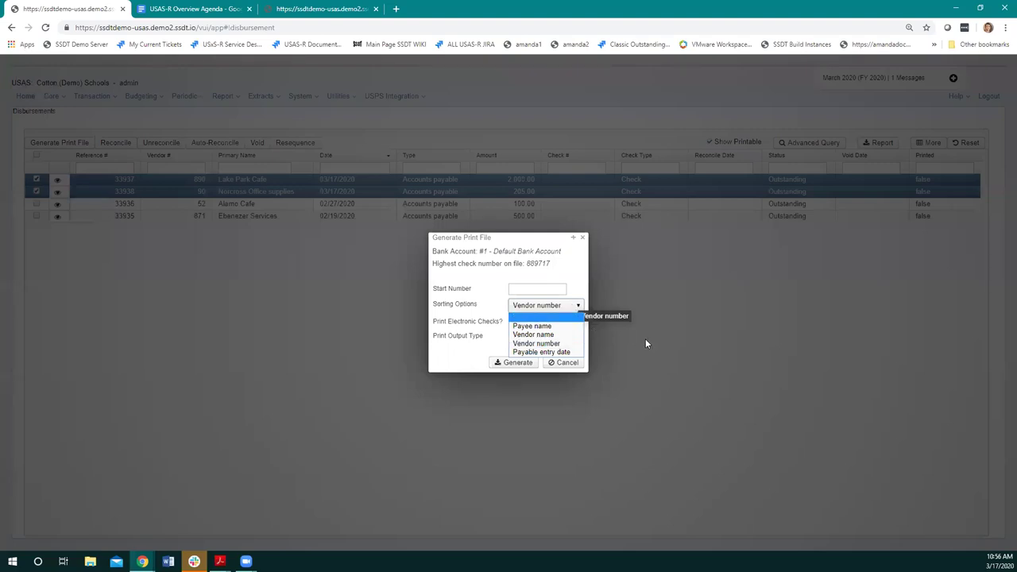
click(549, 343)
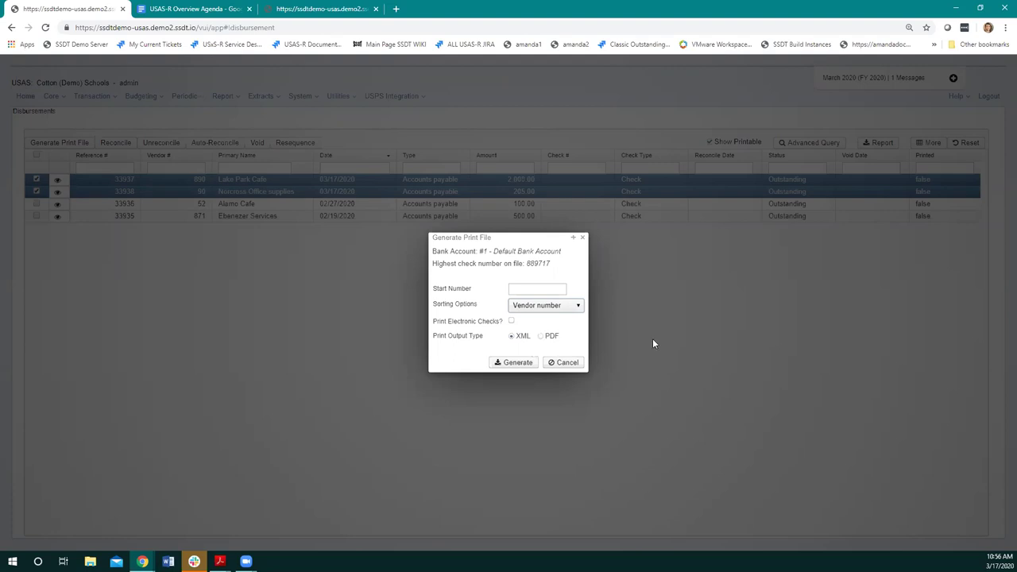
Generate the check print file as XML and remove the printable-only limit from the disbursements grid
click(515, 362)
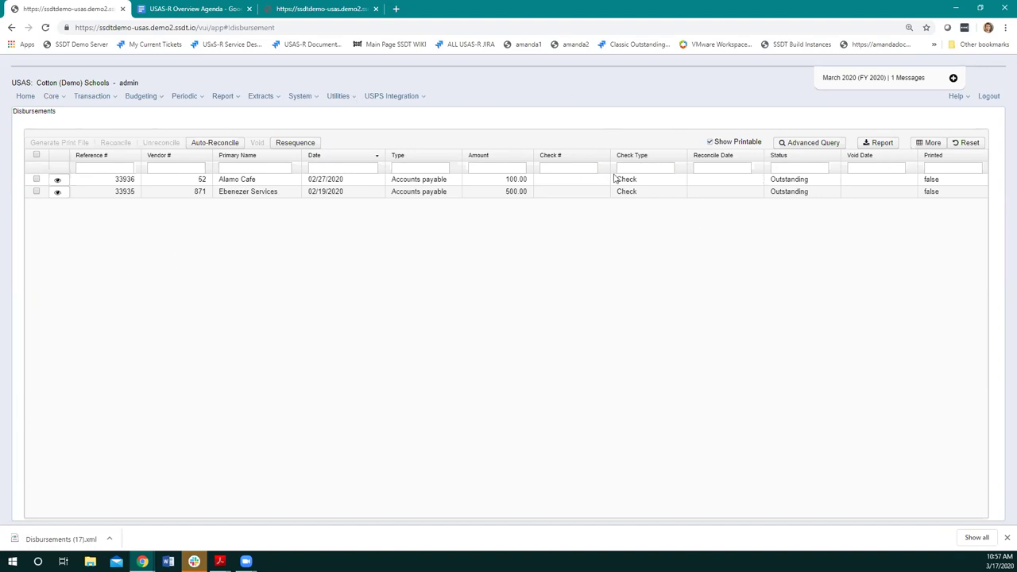
click(710, 142)
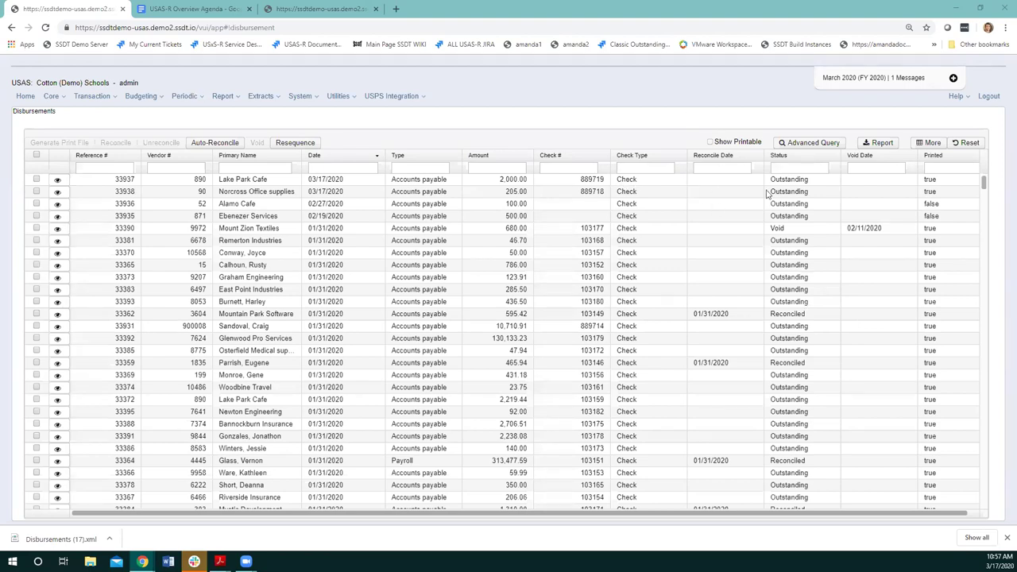
Reconcile the Lake Park Cafe disbursement of 03/17/2020 with reconcile date 3/17/20, and unreconcile the same disbursement
click(36, 180)
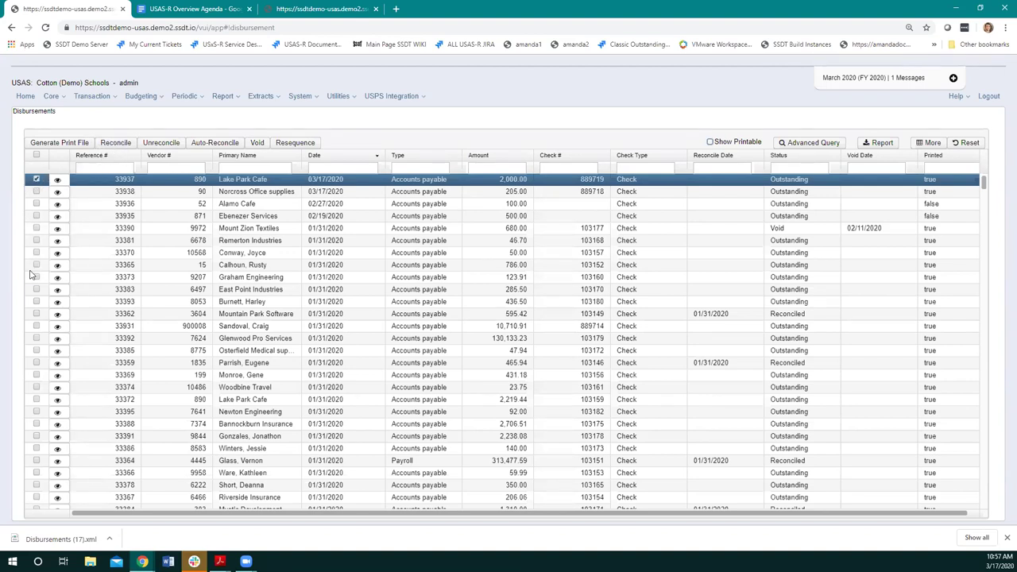
click(116, 144)
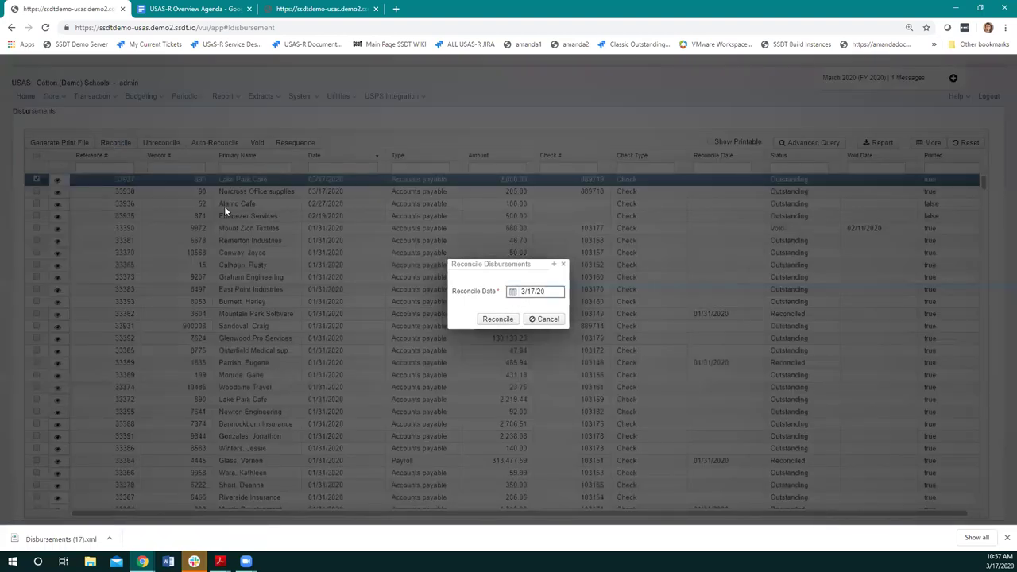
click(492, 322)
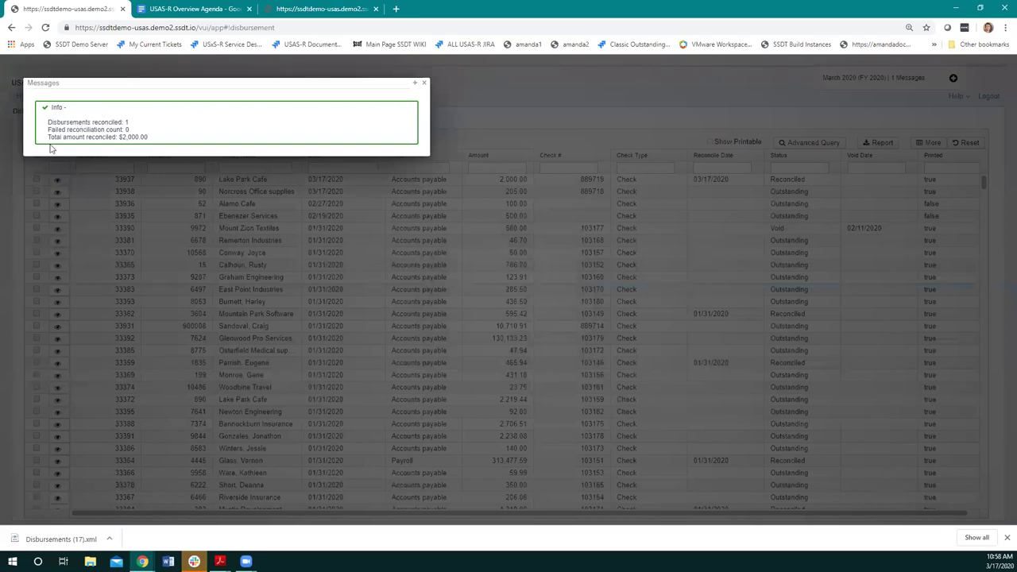
click(425, 84)
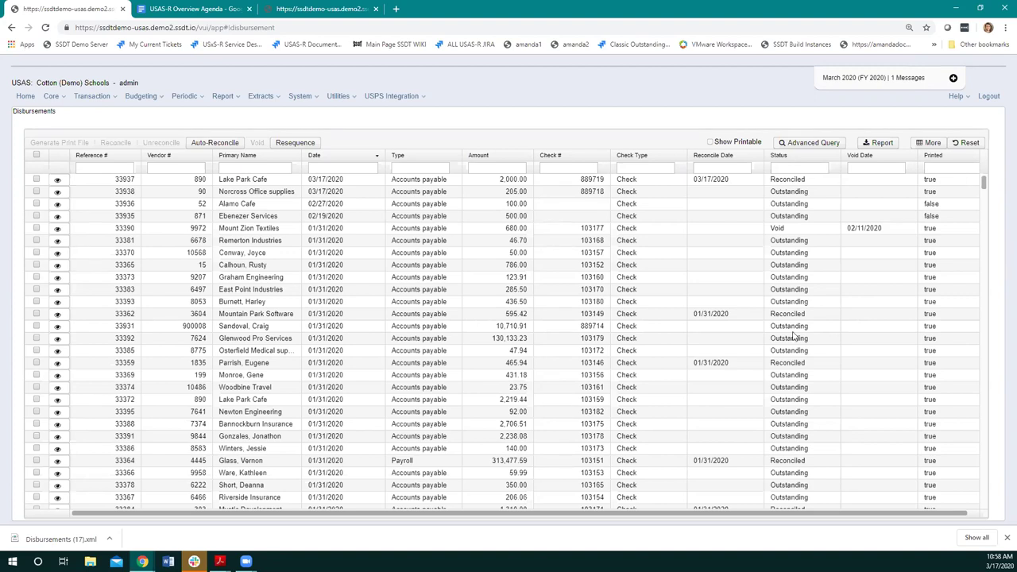
click(36, 180)
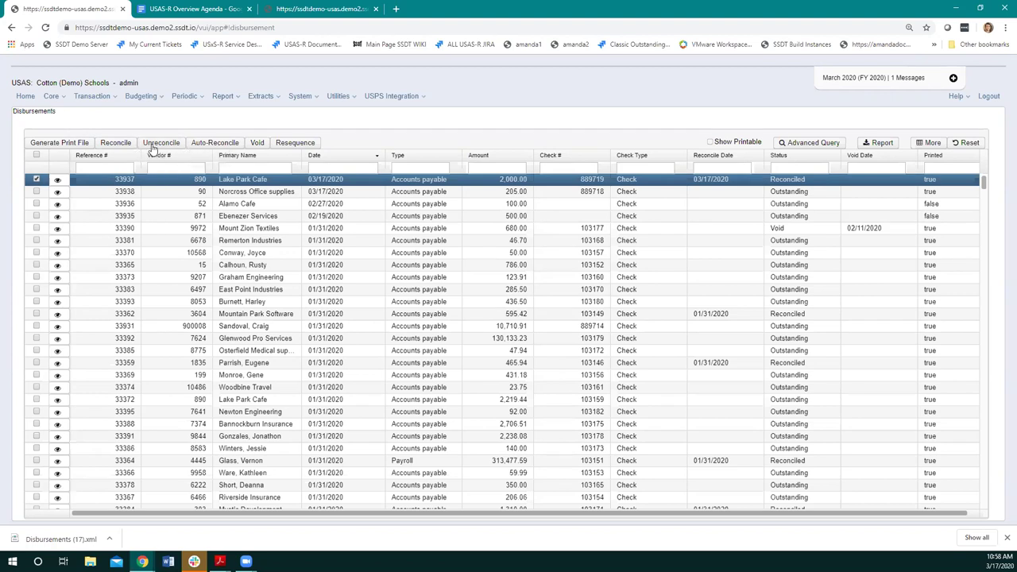
click(160, 143)
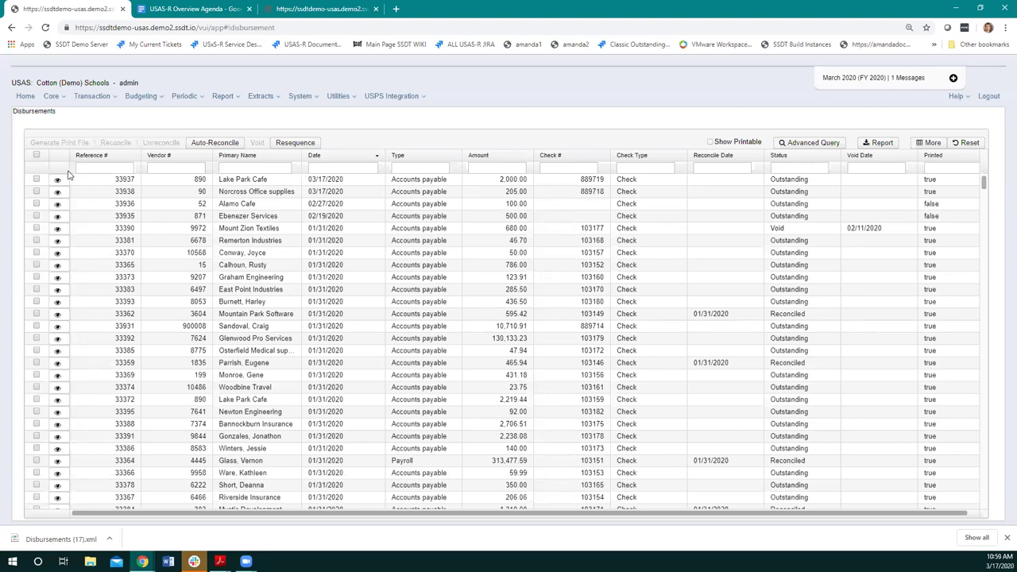
Select the Lake Park Cafe and Norcross Office supplies disbursements dated 03/17/2020 and look for the Automatic Reconciliation utility
click(37, 180)
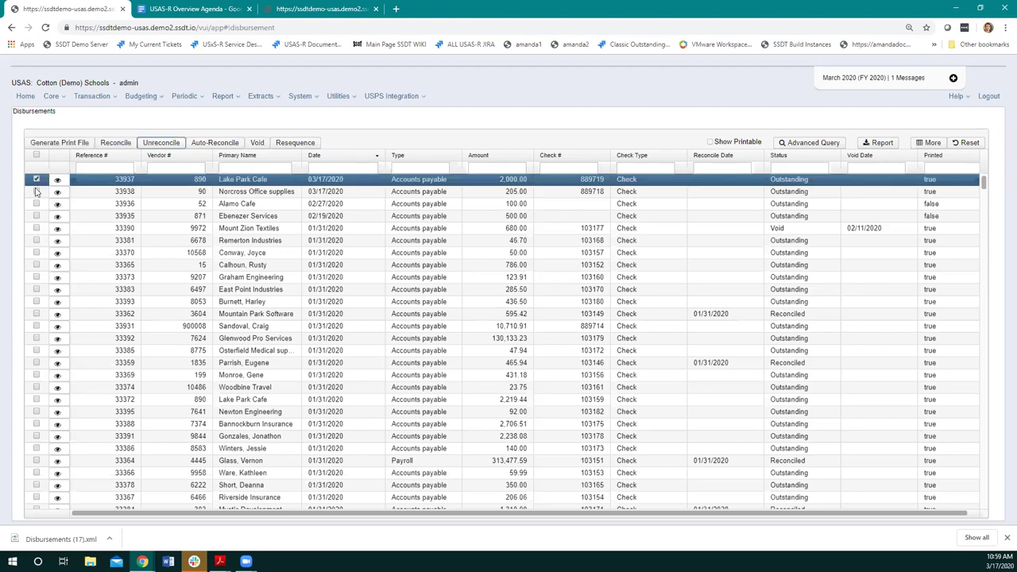
click(36, 192)
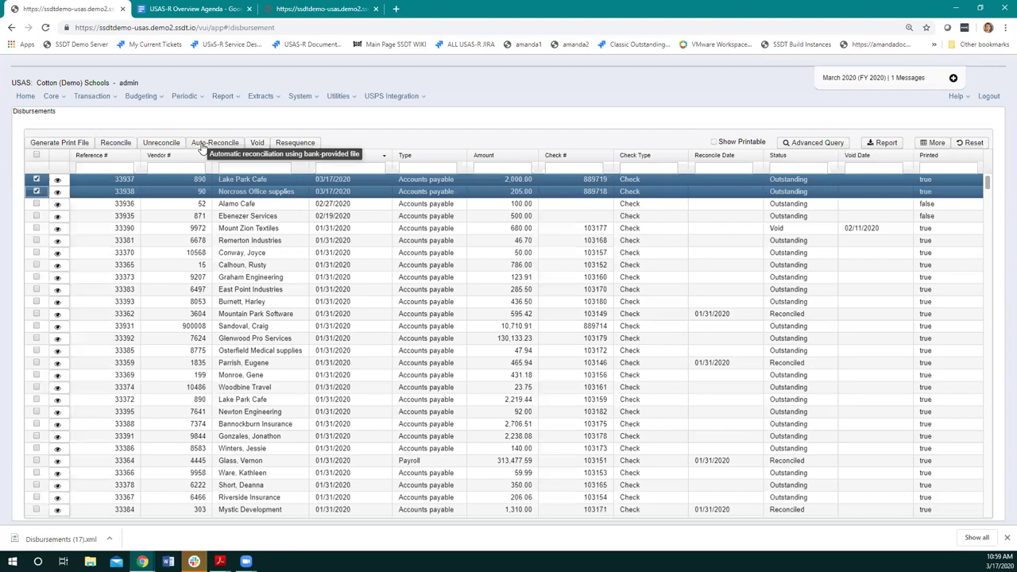
click(349, 99)
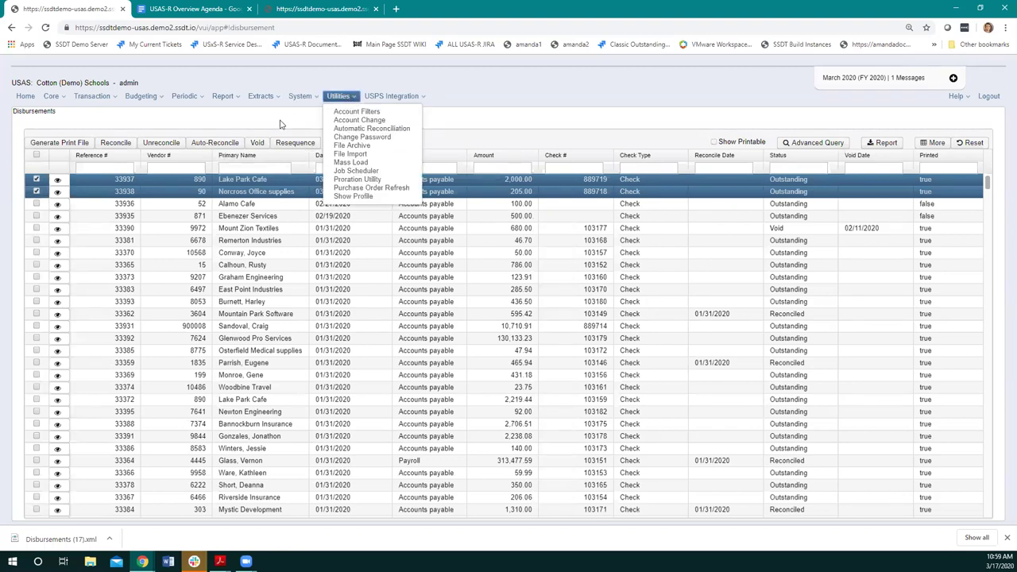
click(298, 96)
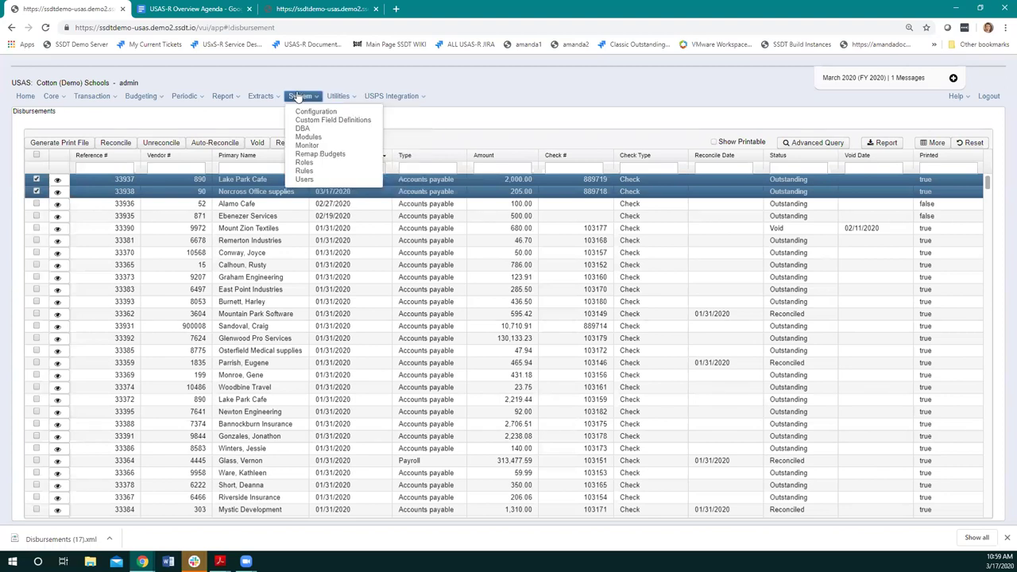
click(342, 97)
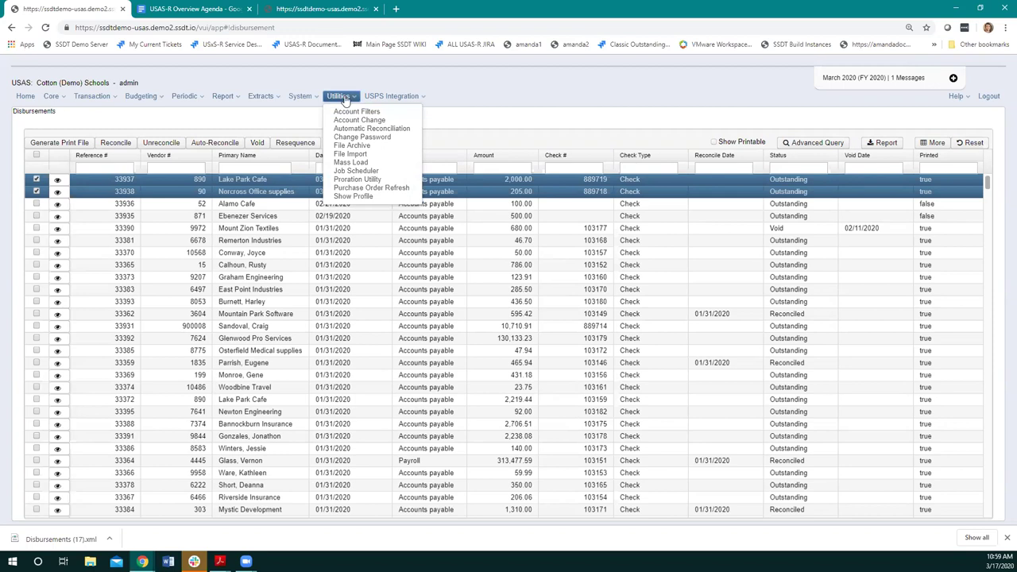
click(291, 125)
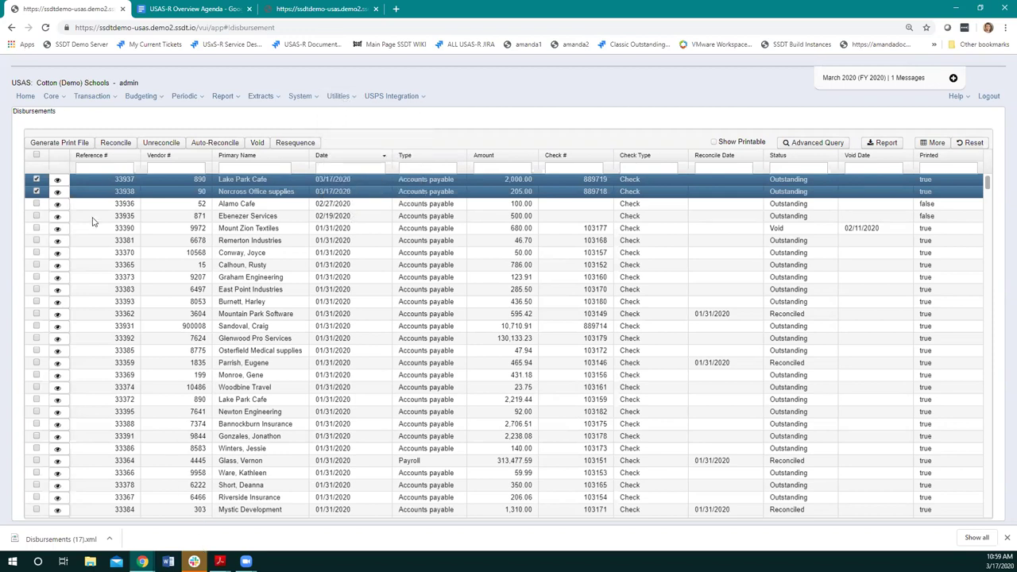
click(204, 8)
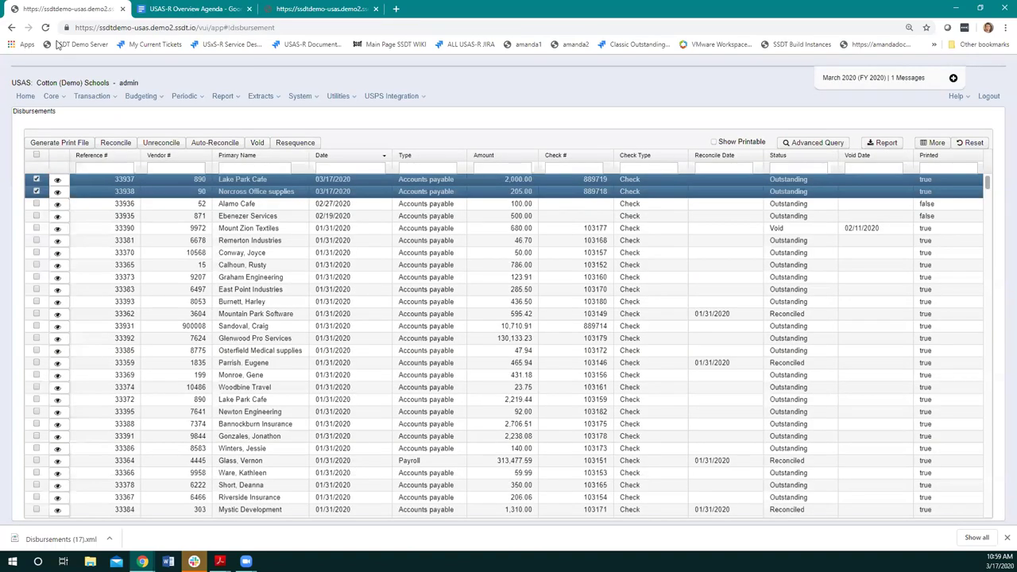
click(90, 9)
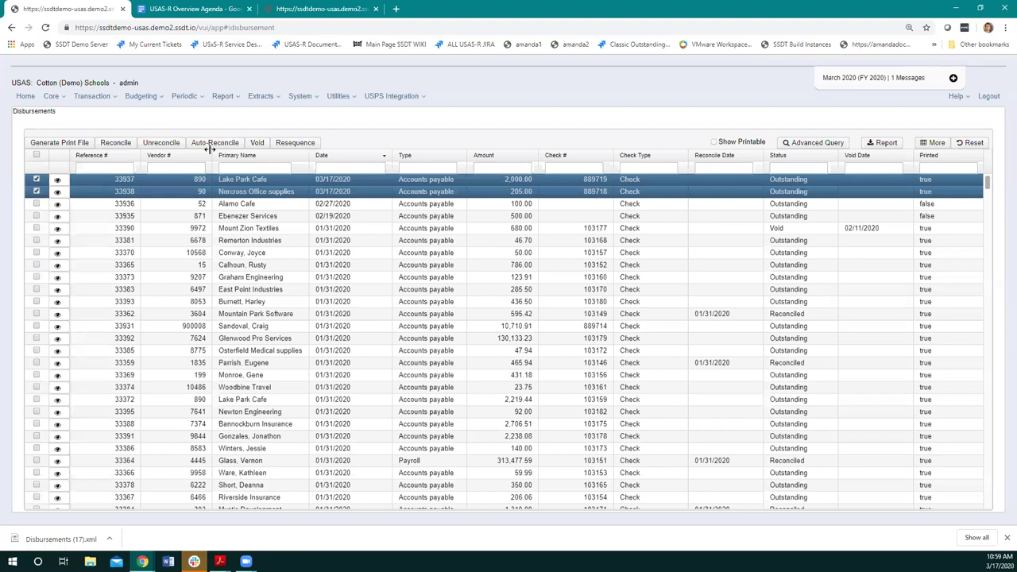
Keep only the Norcross Office supplies disbursement selected, review its void date and Void Invoice Items option, and close without voiding
click(35, 181)
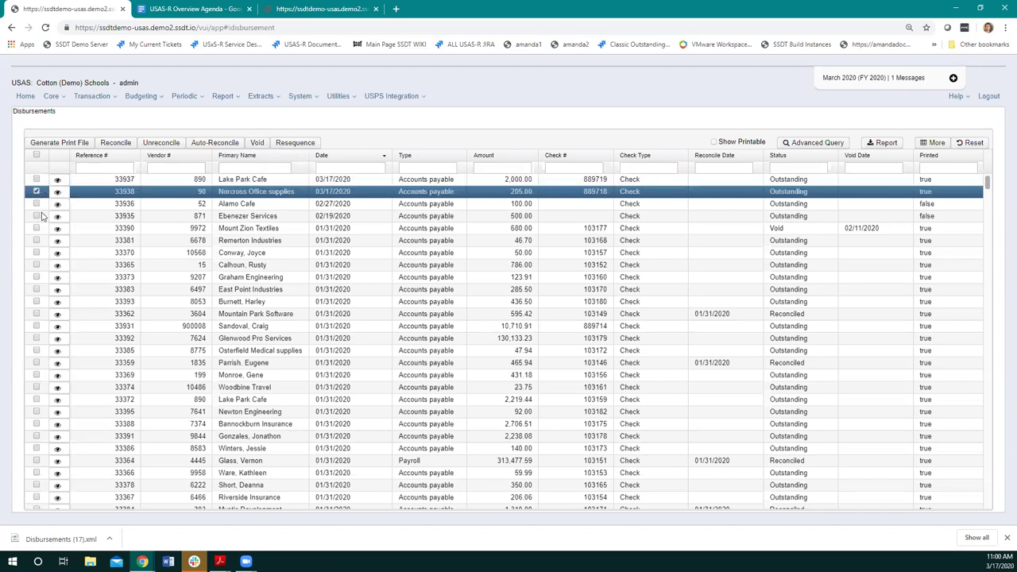
click(257, 146)
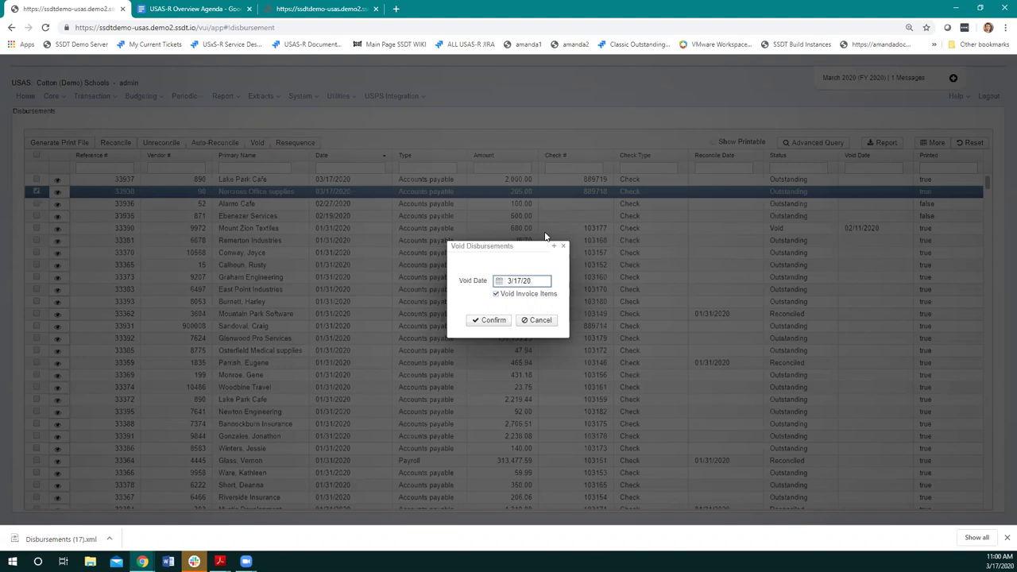
click(495, 295)
click(495, 294)
click(565, 248)
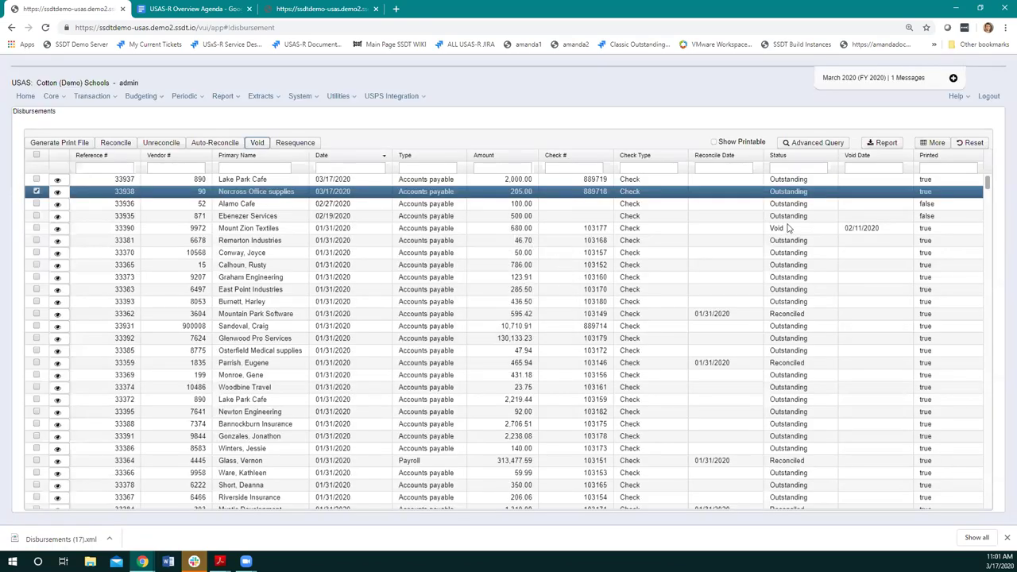
Change the void date of the voided Mount Zion Textiles disbursement to 3/11/20, save it and close the record
click(57, 228)
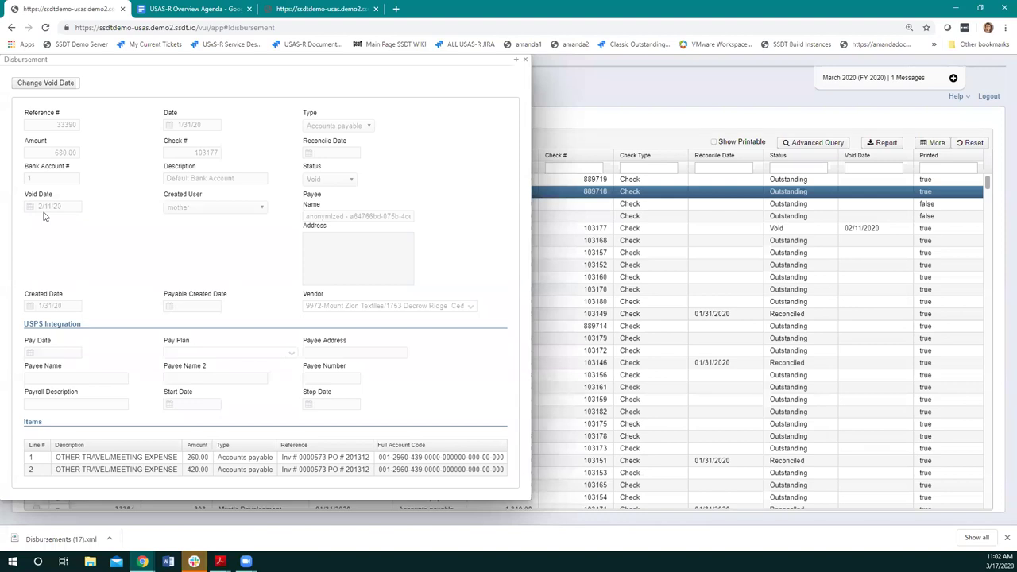
click(57, 87)
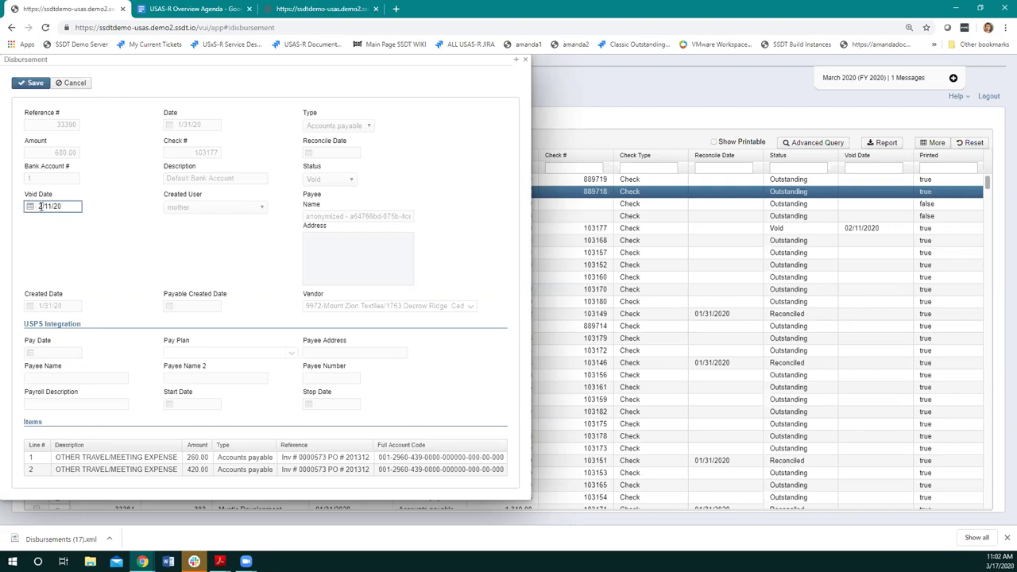
triple_click(40, 206)
text(3/11/20)
click(116, 232)
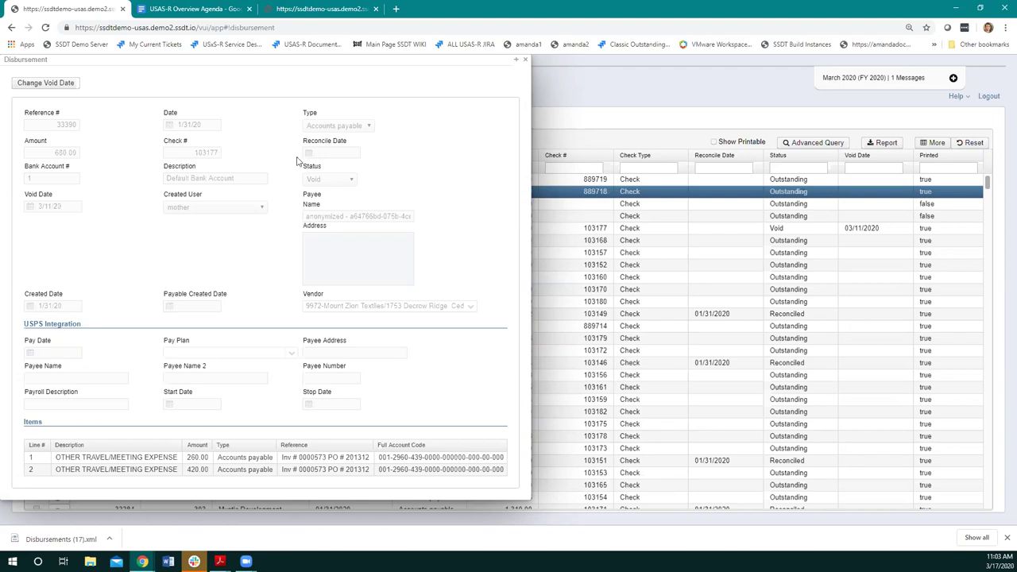
click(526, 61)
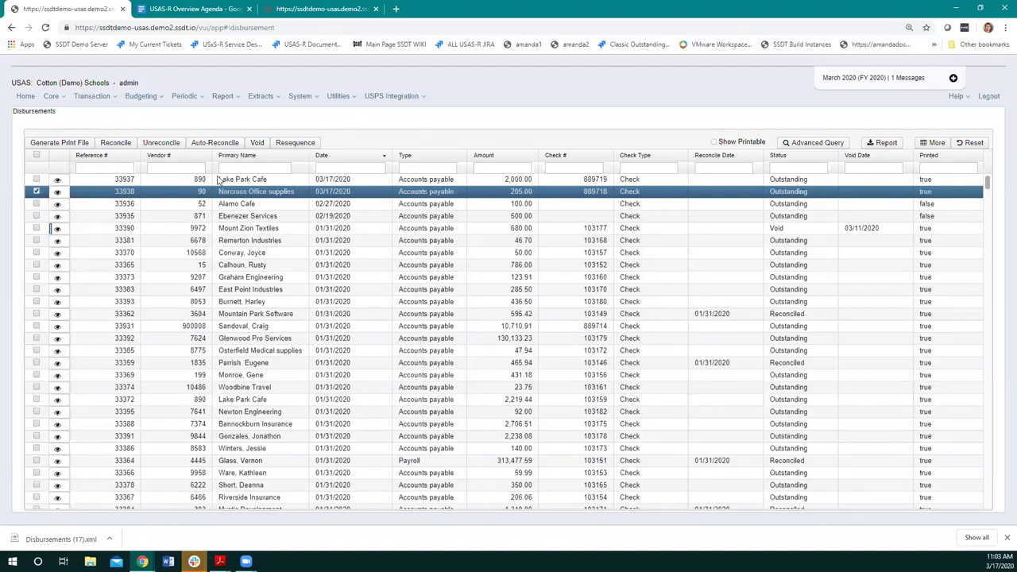
Review the resequencing options with both 03/17/2020 disbursements selected, close them without posting, and deselect both rows
click(36, 179)
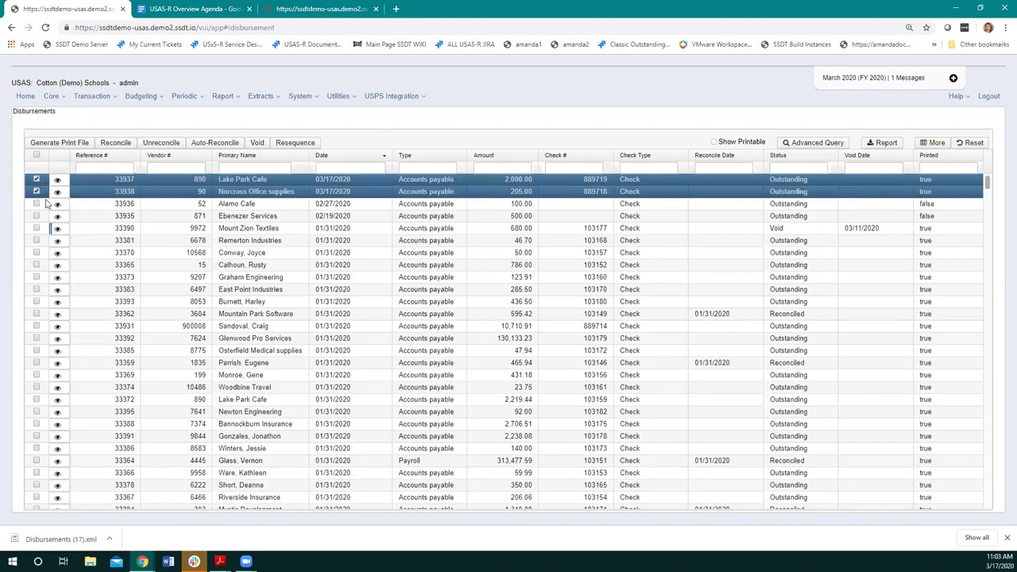
click(301, 145)
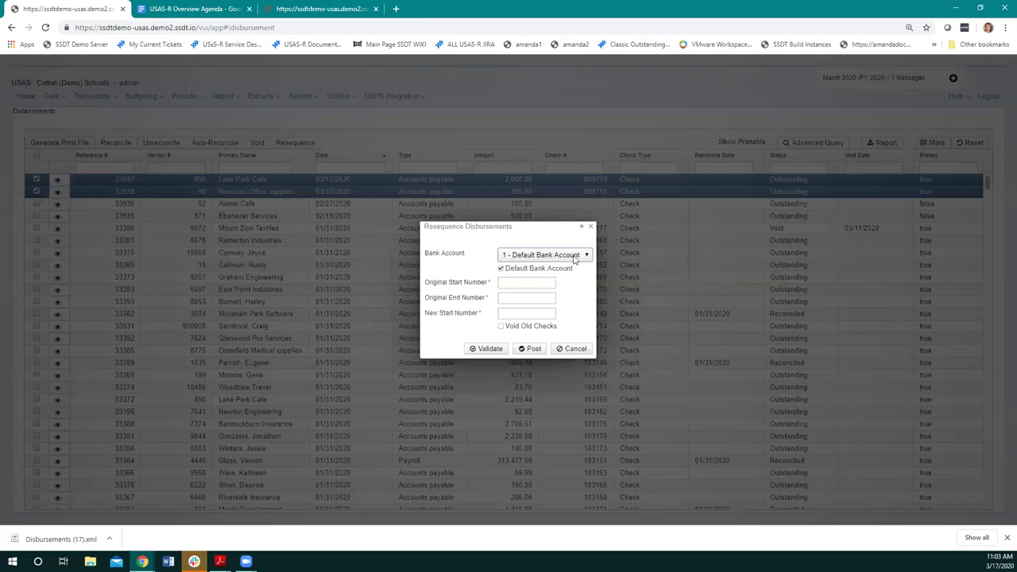
key(Tab)
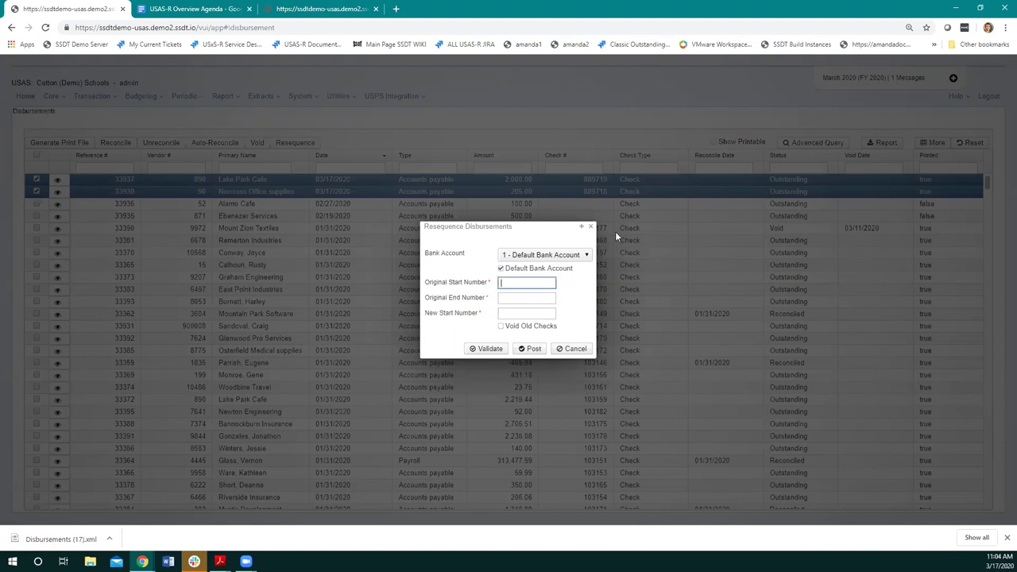
click(590, 227)
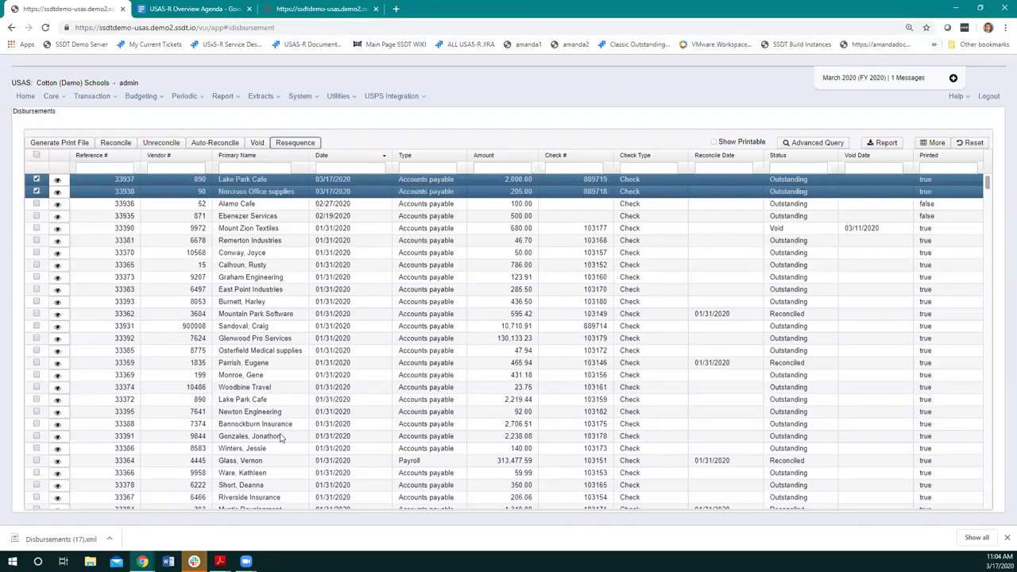
click(36, 180)
click(35, 192)
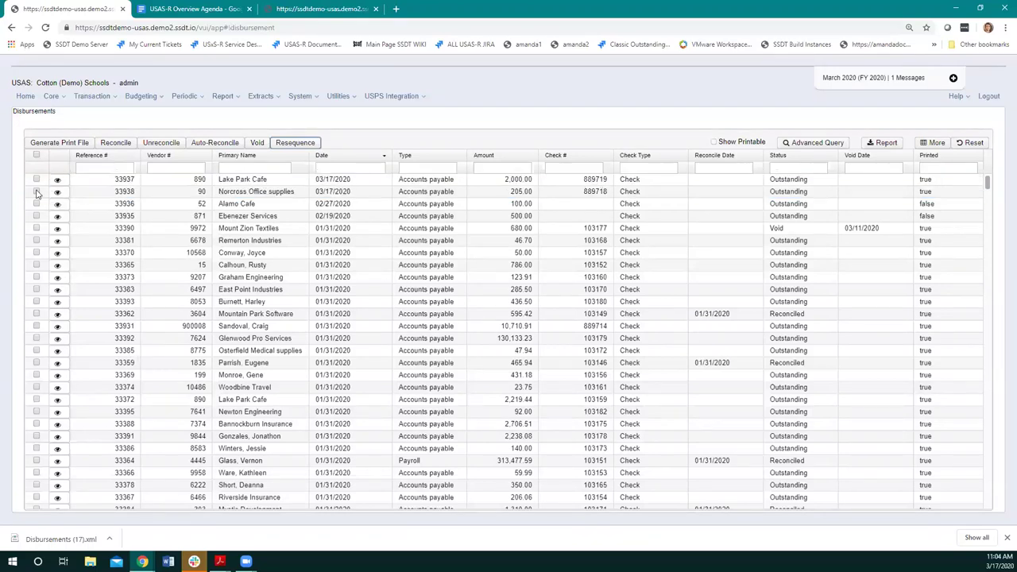
Start resequencing disbursements in the default bank account, setting the original start number to 889718 and original end number to 889719
click(292, 143)
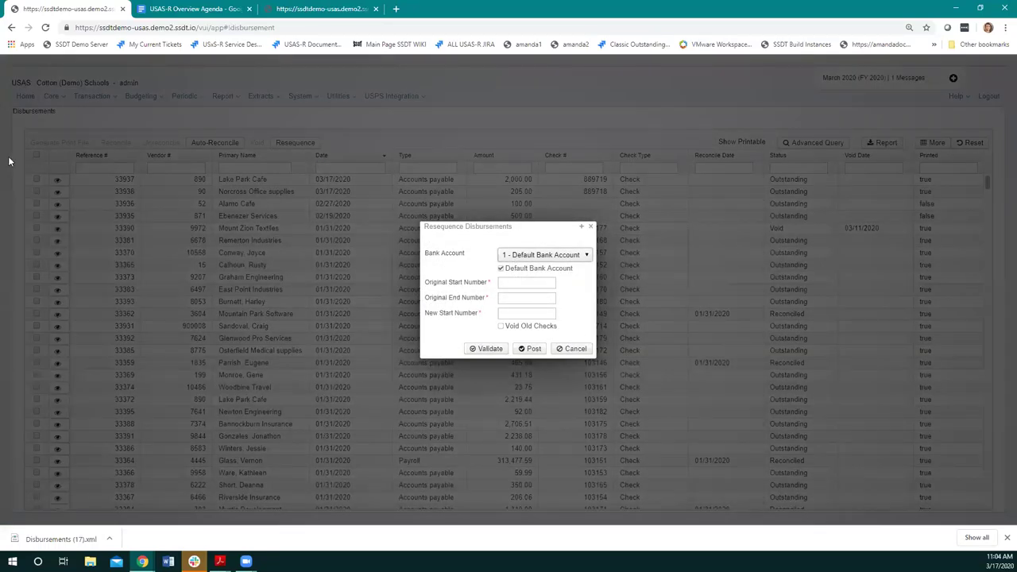
click(527, 283)
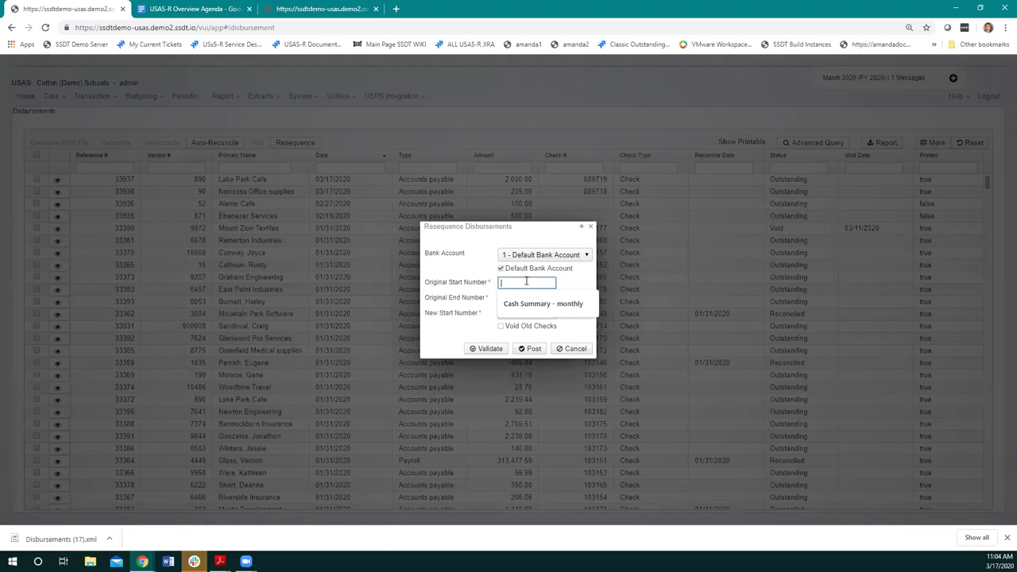
text(889)
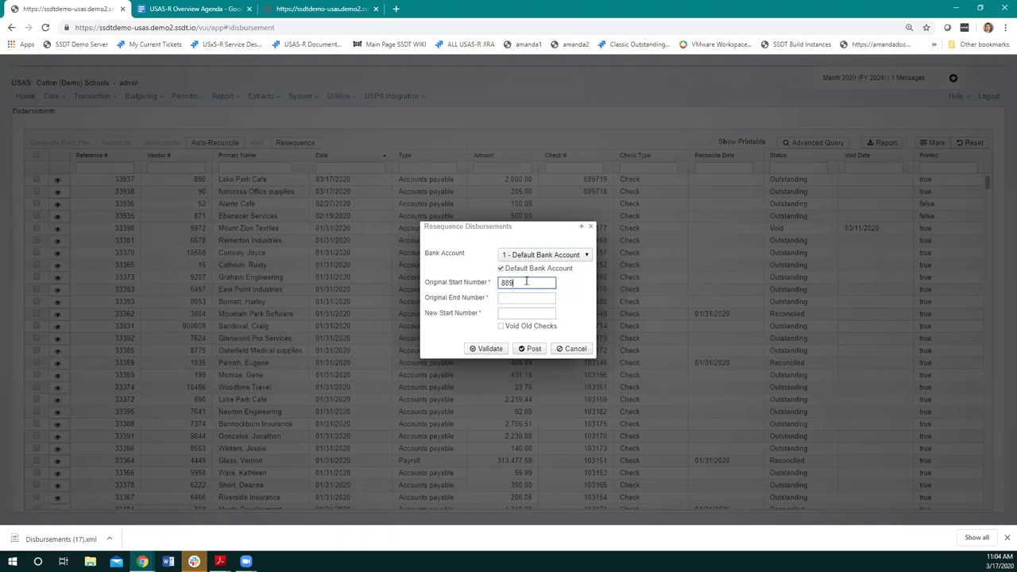
text(178)
click(533, 299)
text(889)
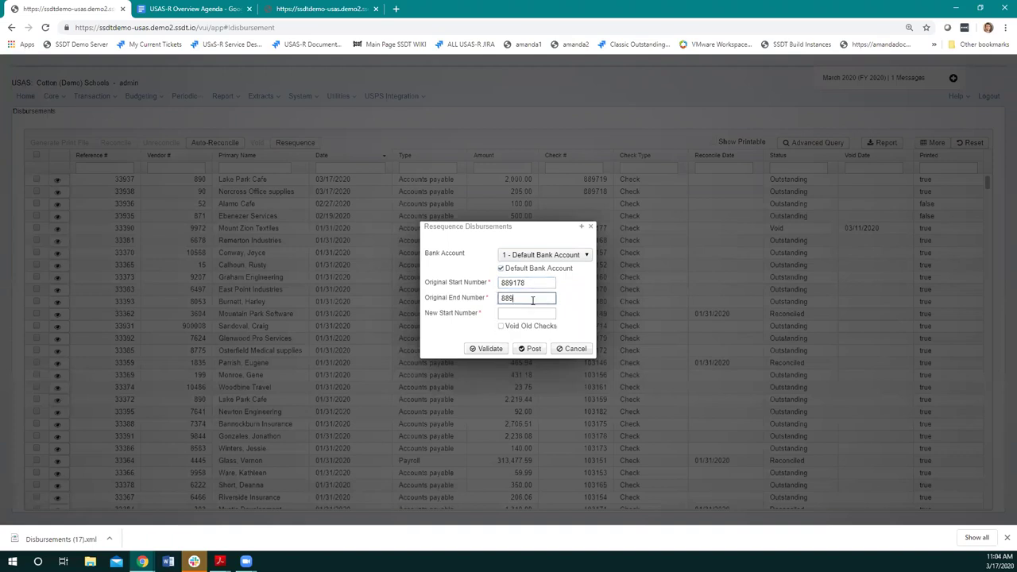
click(527, 283)
key(BackSpace)
key(BackSpace)
text(718)
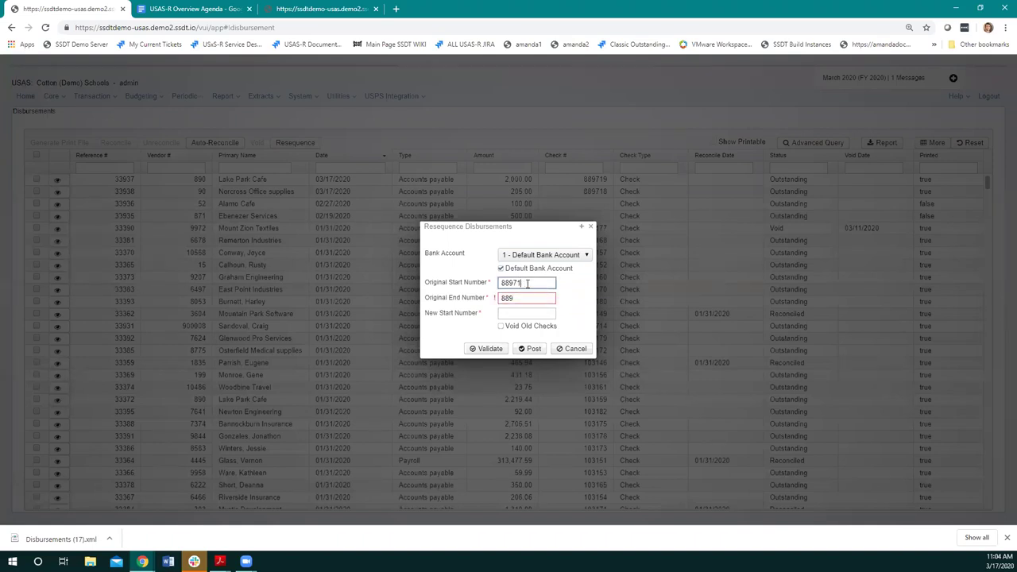
click(521, 299)
text(719)
click(514, 313)
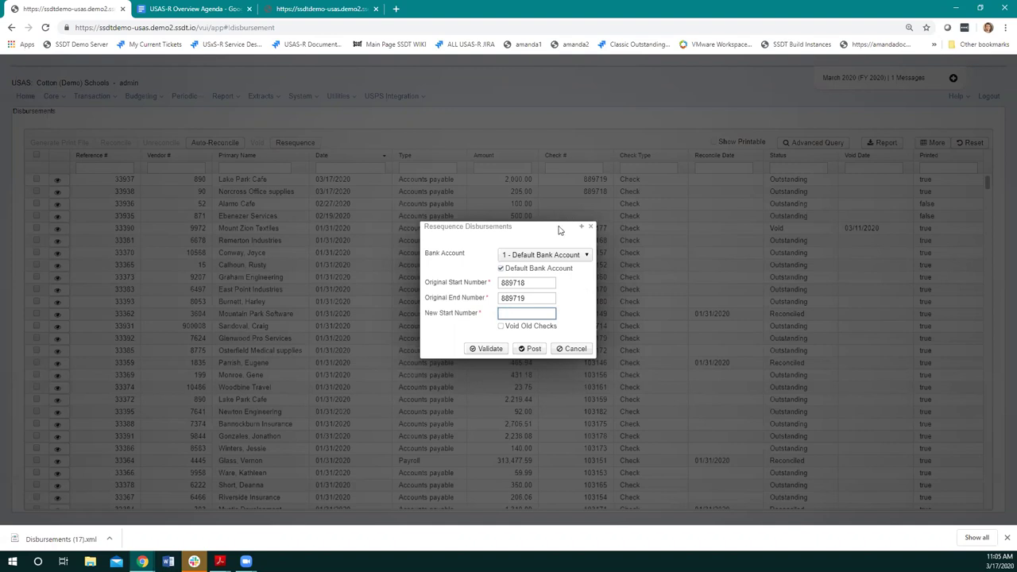
Set the new start number to 500000, validate the resequencing and close the validation message
drag(558, 227, 490, 228)
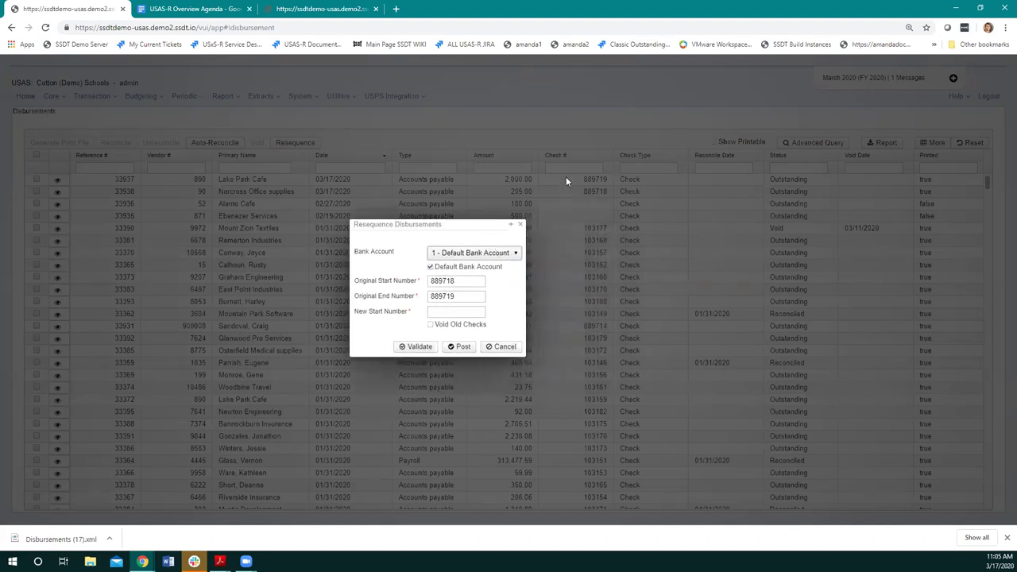
click(442, 310)
text(50000)
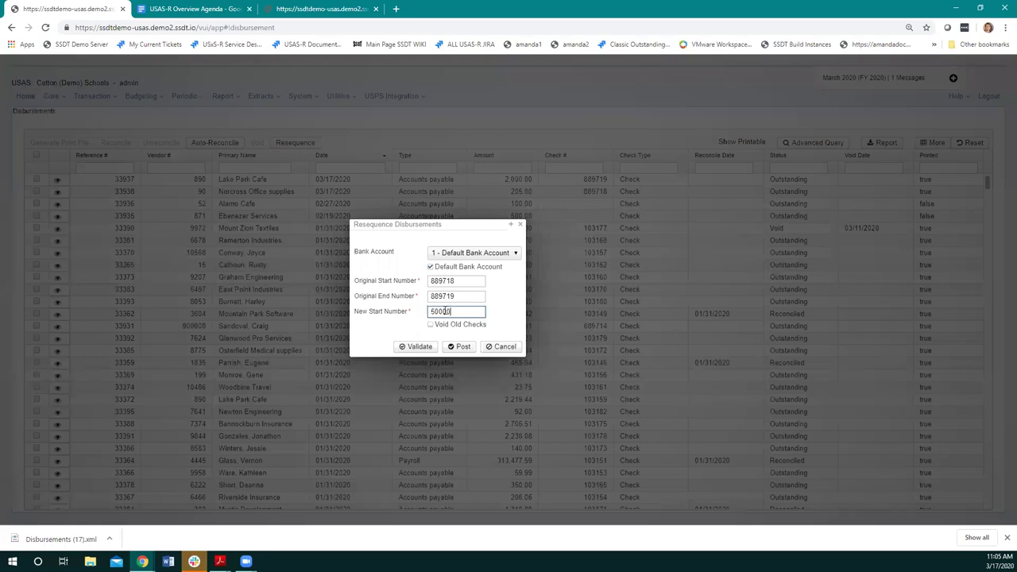
text(0)
click(416, 347)
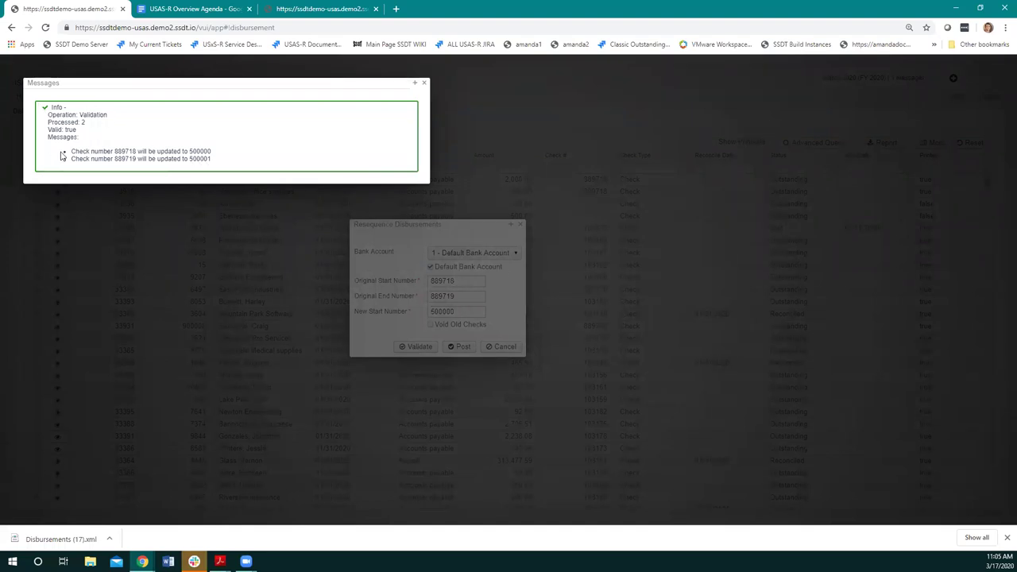
click(425, 85)
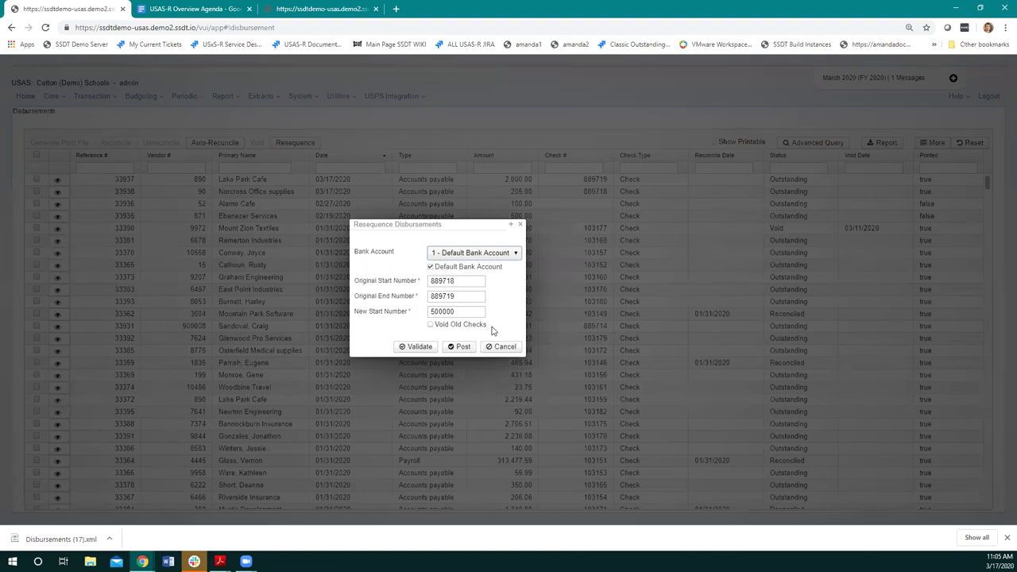
Recheck the original number range, post the resequencing with Void Old Checks off, and close the result message
double_click(464, 284)
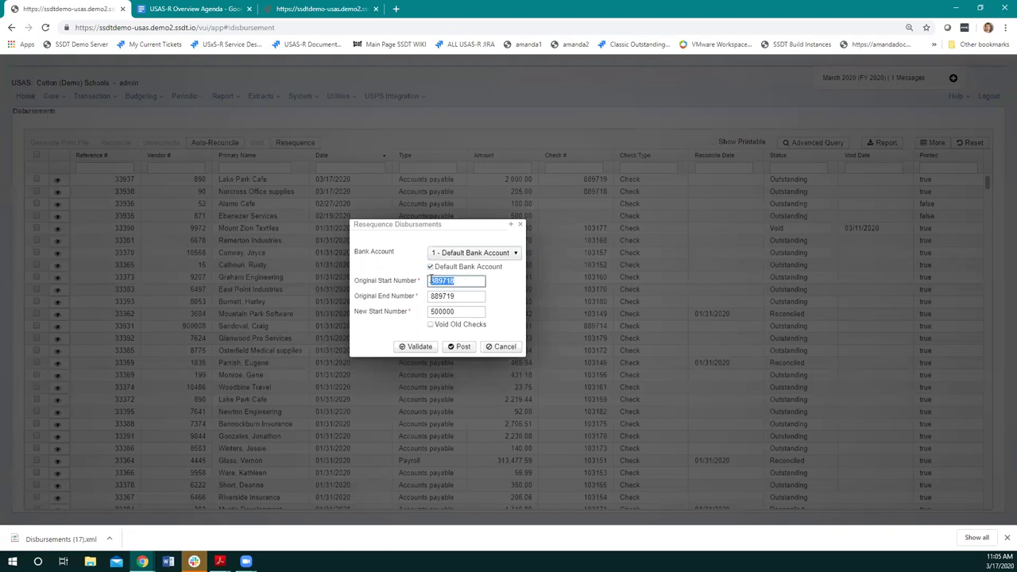
double_click(470, 297)
click(506, 292)
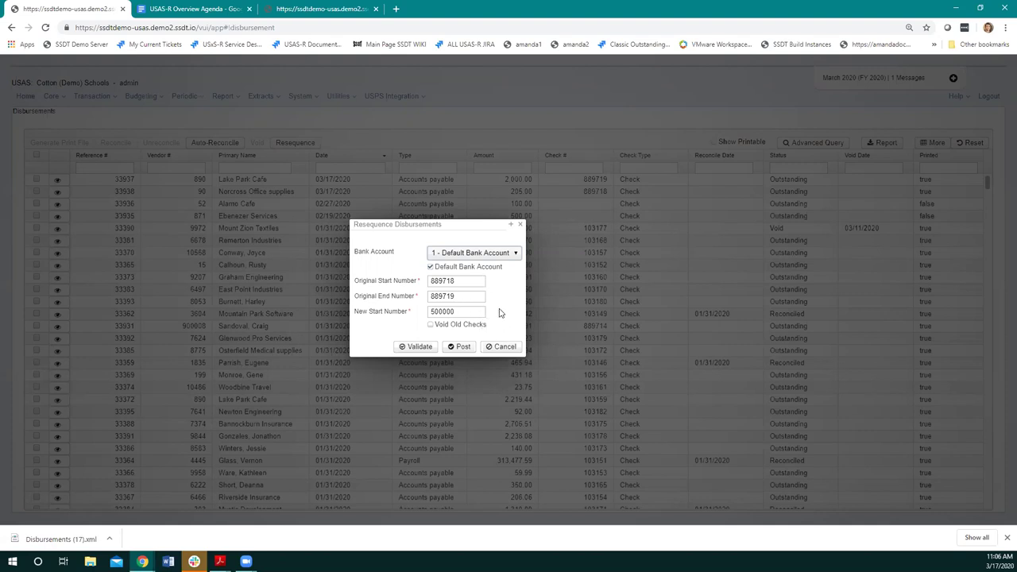
click(463, 347)
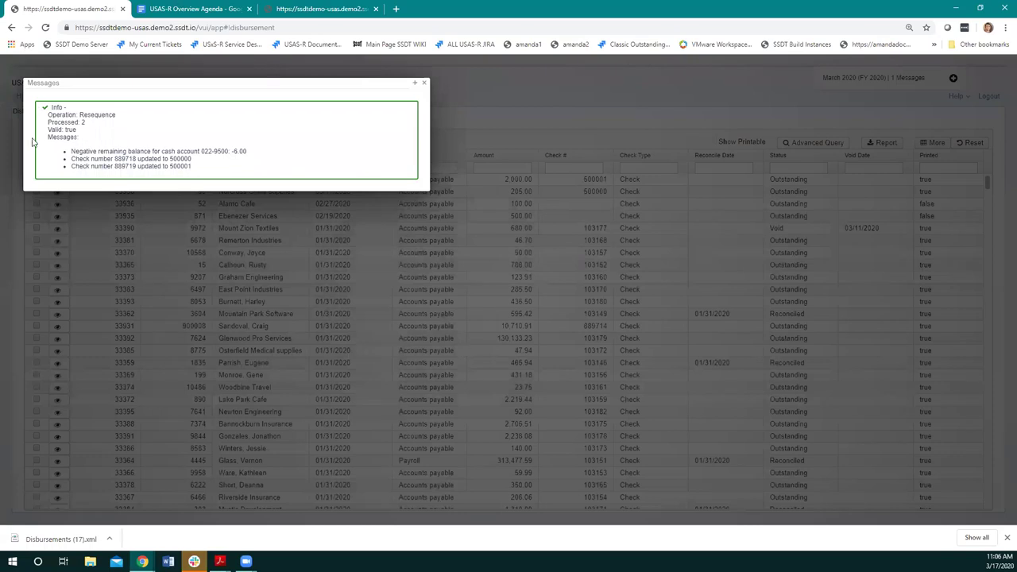
click(424, 83)
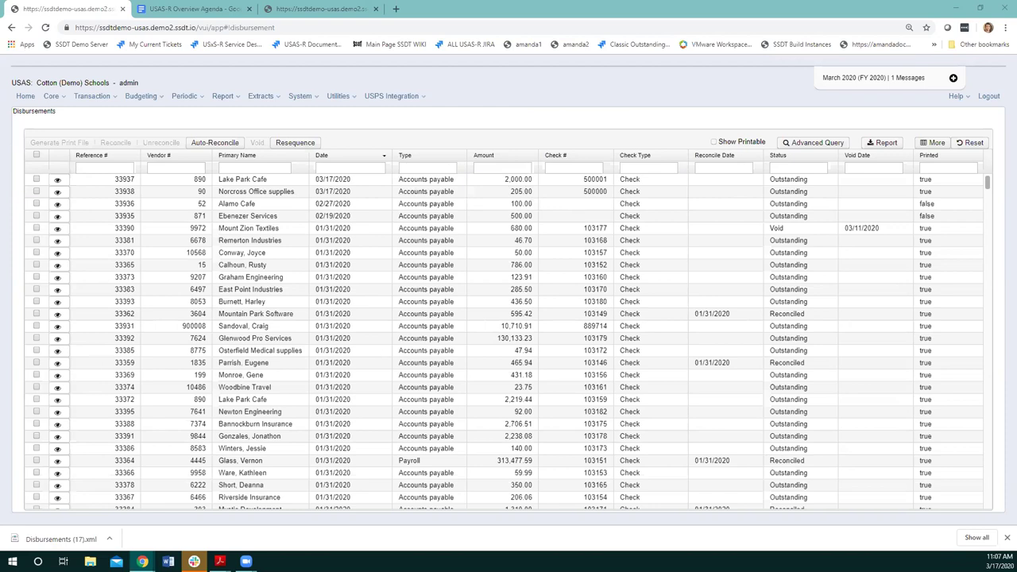
Open the Activity Ledger Query and copy the PO number from the first Norcross Office supplies row, closing its detail view
click(85, 97)
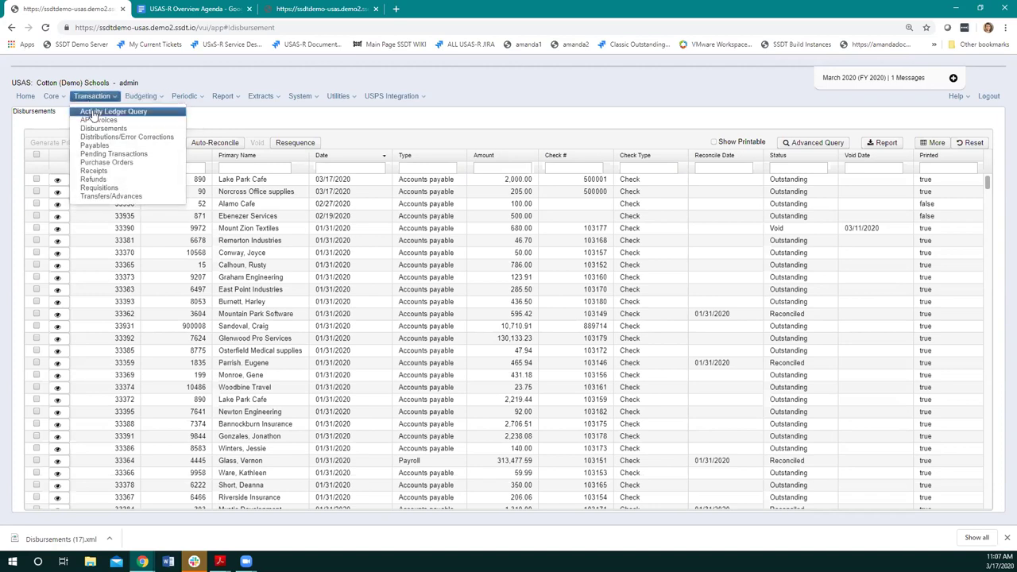
click(93, 112)
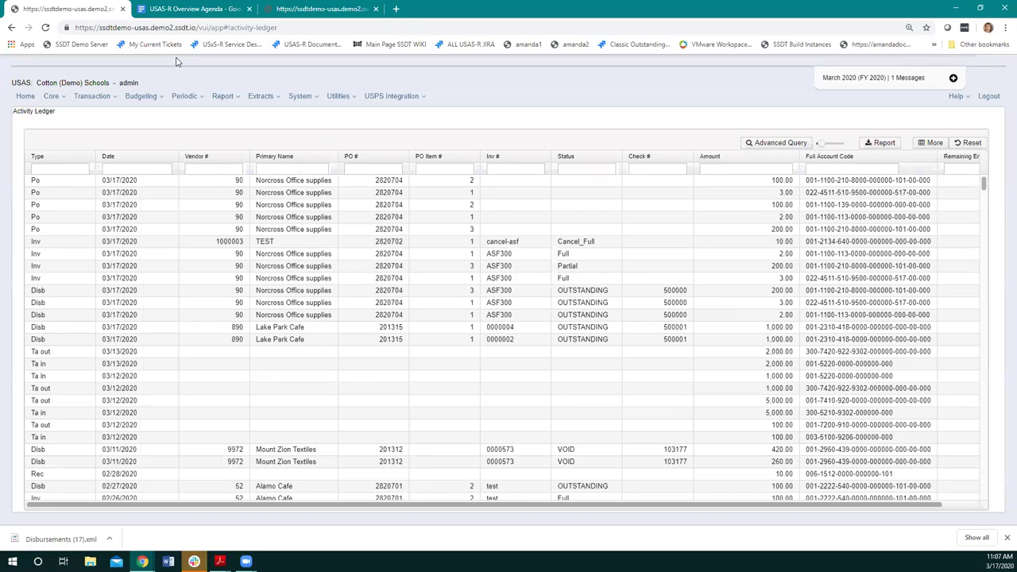
click(380, 182)
mouse_move(394, 184)
mouse_down()
mouse_move(405, 184)
mouse_move(393, 184)
mouse_up()
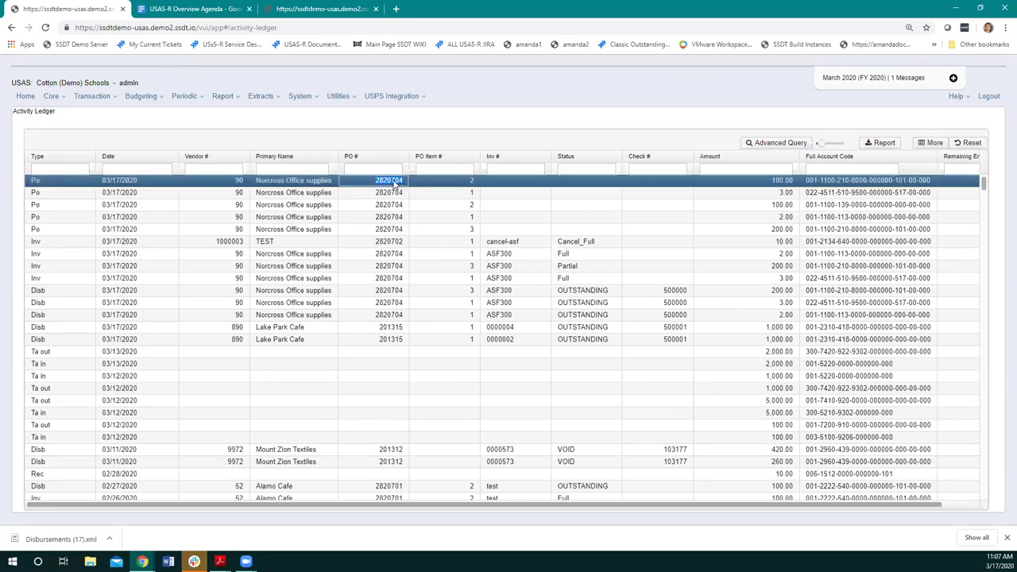
right_click(395, 184)
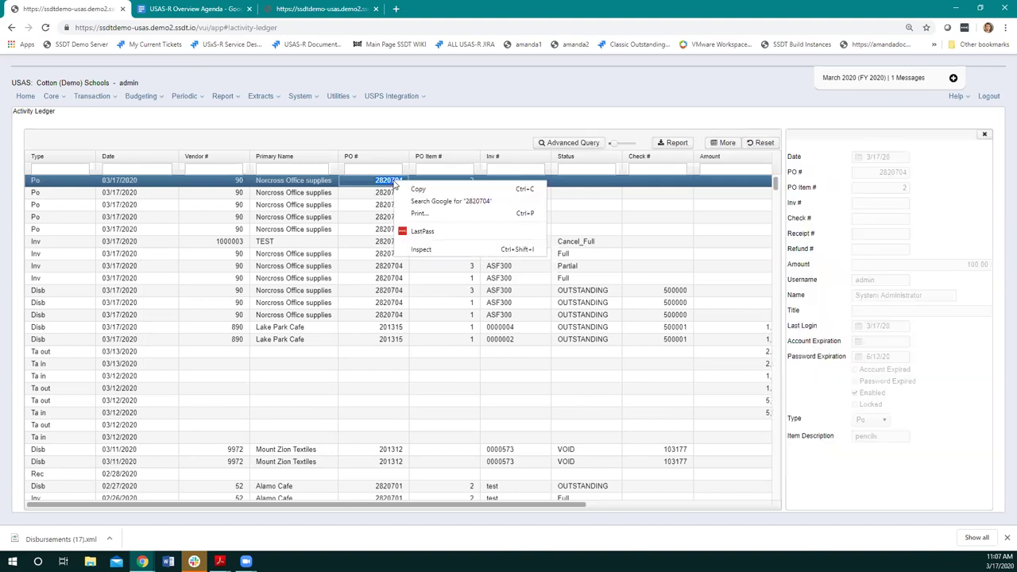
click(418, 192)
click(984, 134)
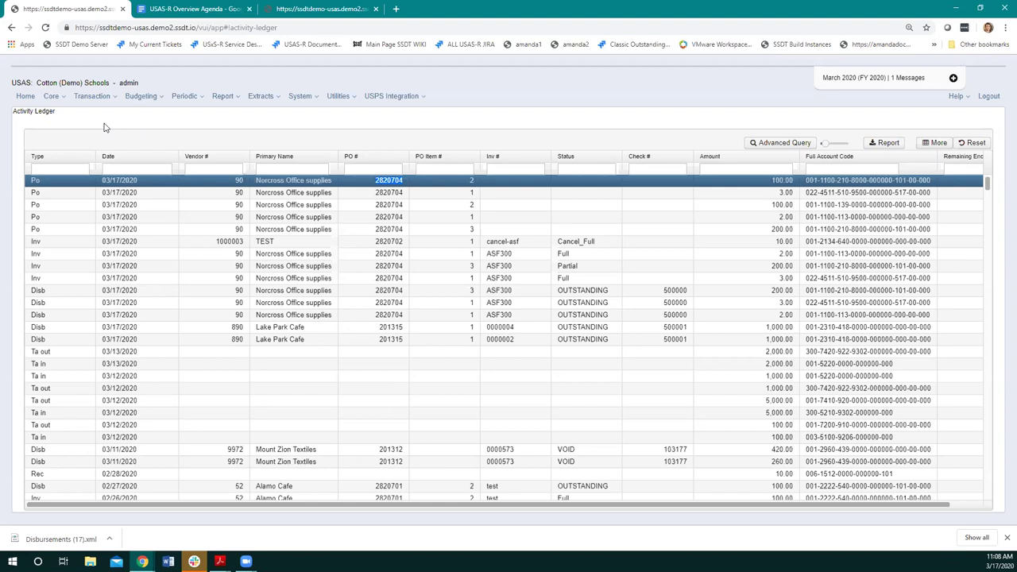
Filter the activity ledger to exact matches of the copied purchase order number
click(367, 167)
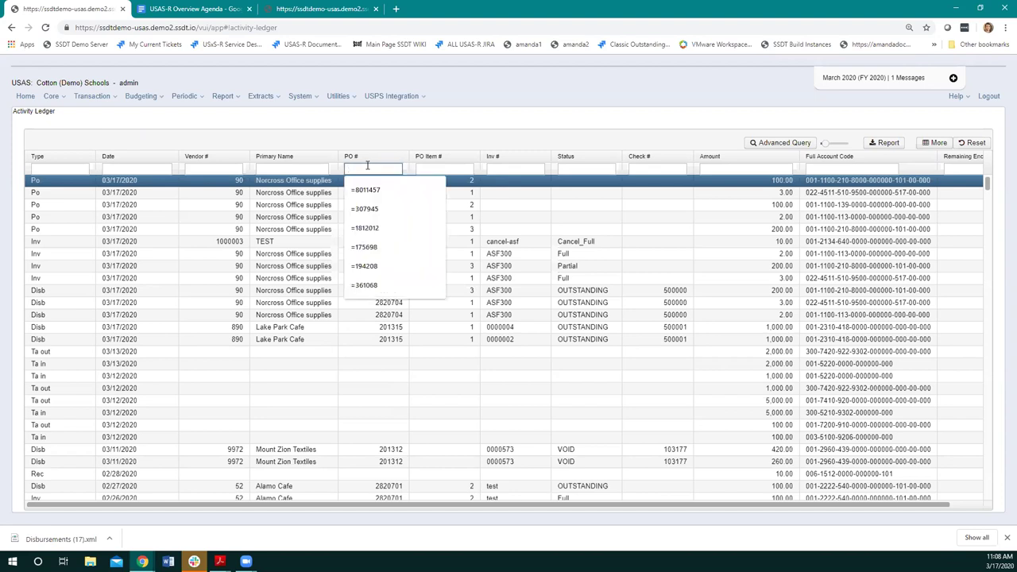
text(=)
key(ctrl+v)
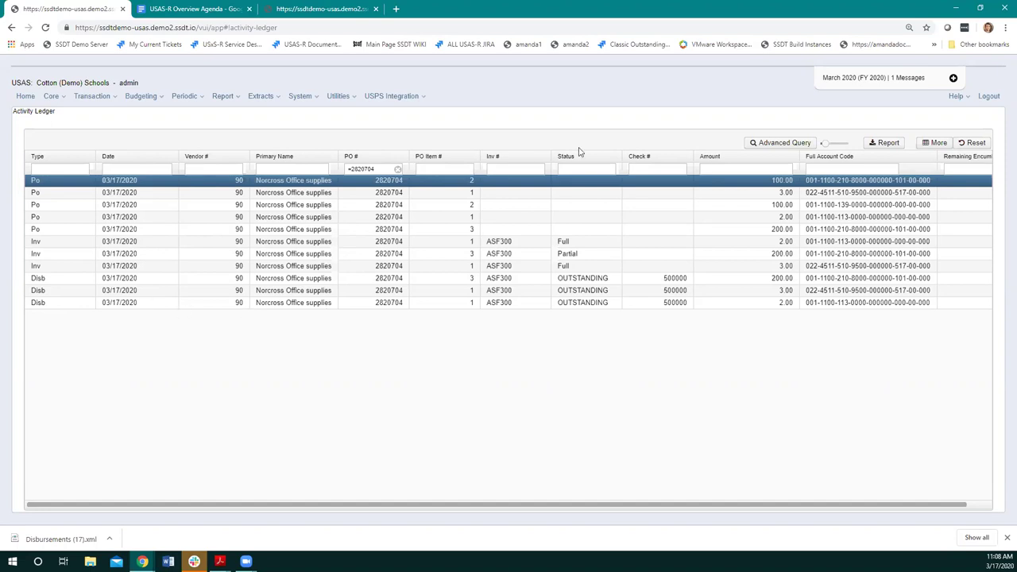
Narrow the ledger to PO item =1 and review the columns available for the grid without changing any
click(460, 169)
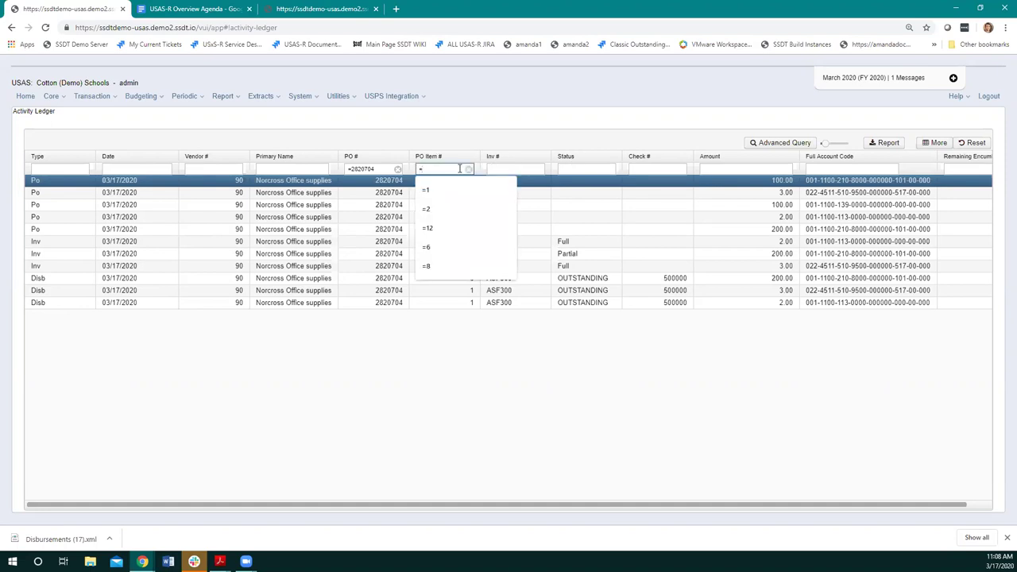
text(1)
click(448, 191)
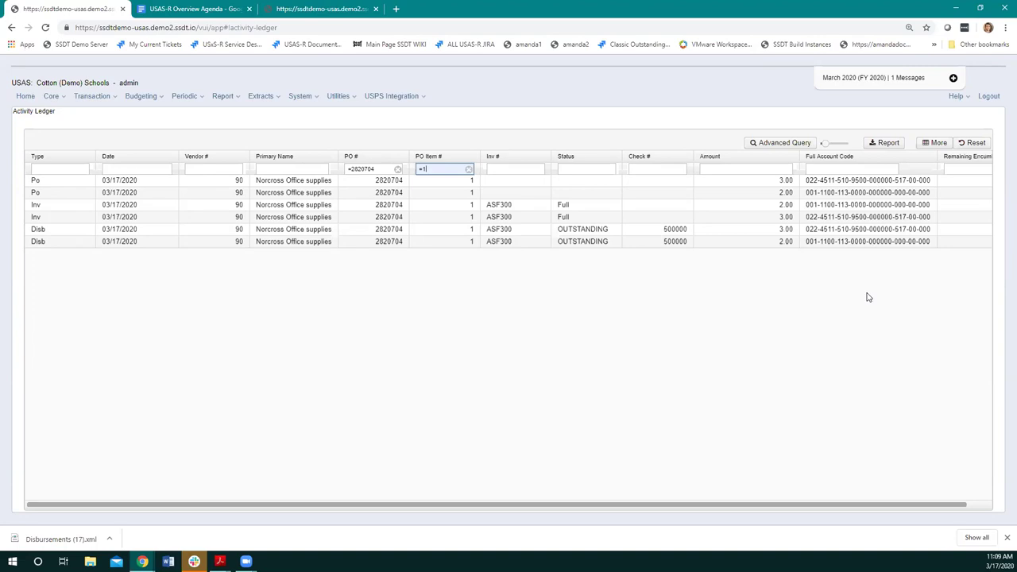
click(938, 145)
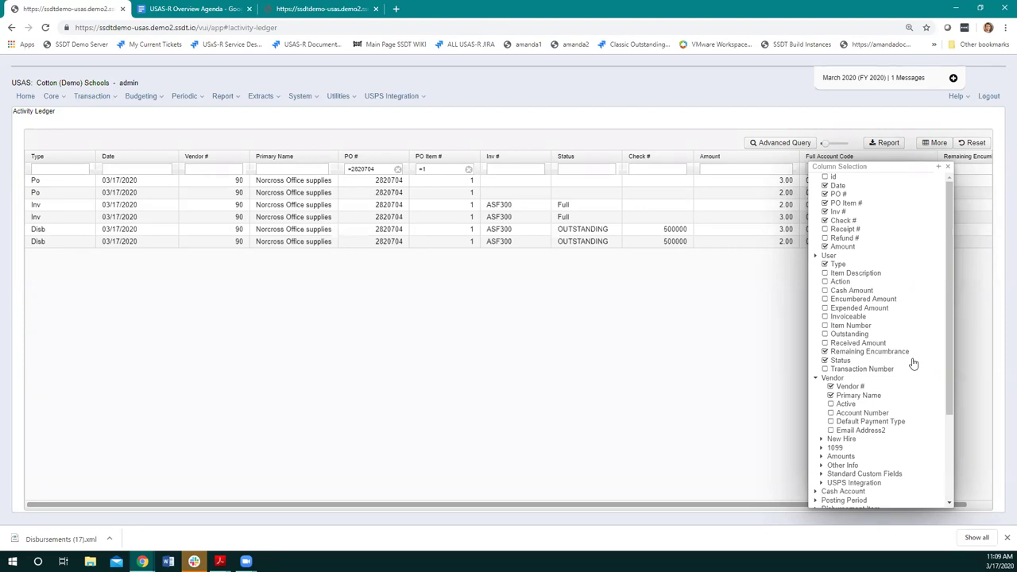
click(949, 167)
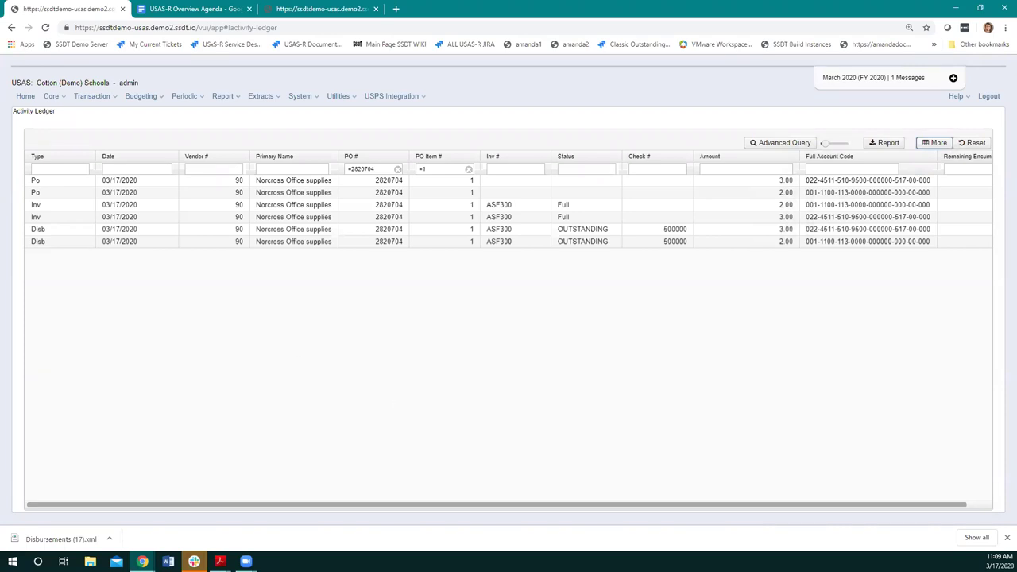
Replace the PO number and item filters with type po and dates 1/1/2020..2/1/2020, and examine the Remaining Encumbrance column
click(468, 168)
click(397, 168)
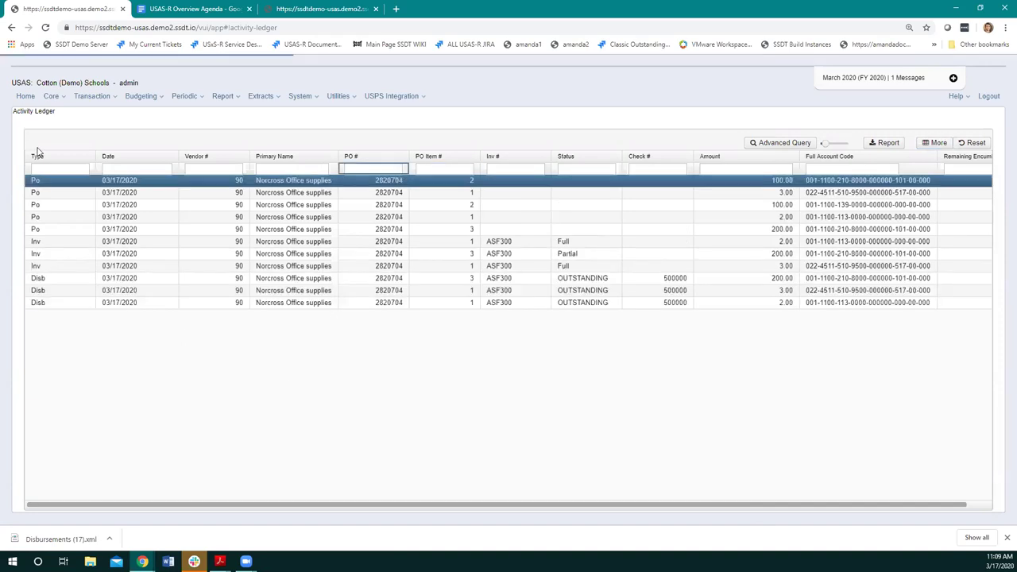
click(77, 169)
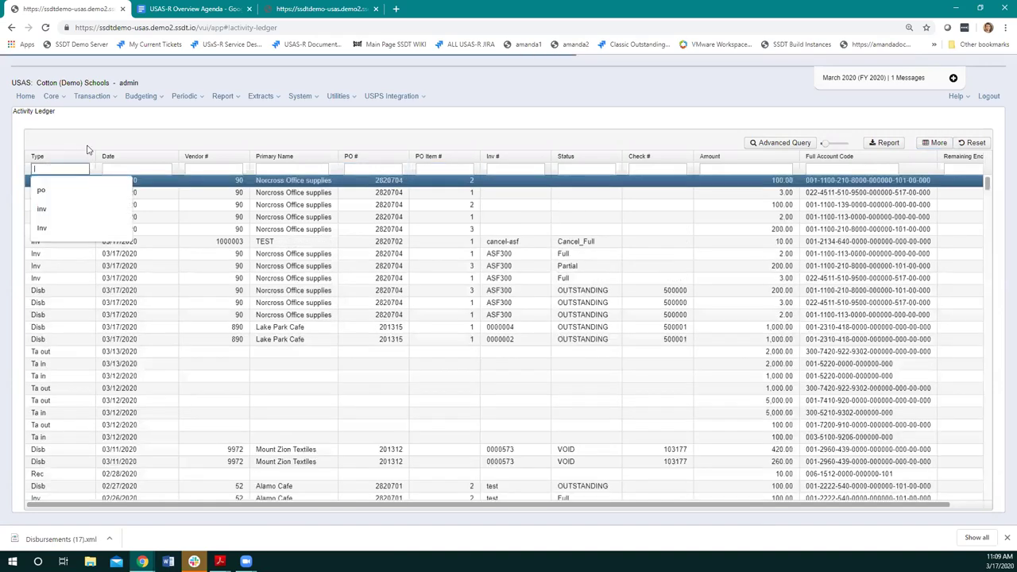
click(75, 193)
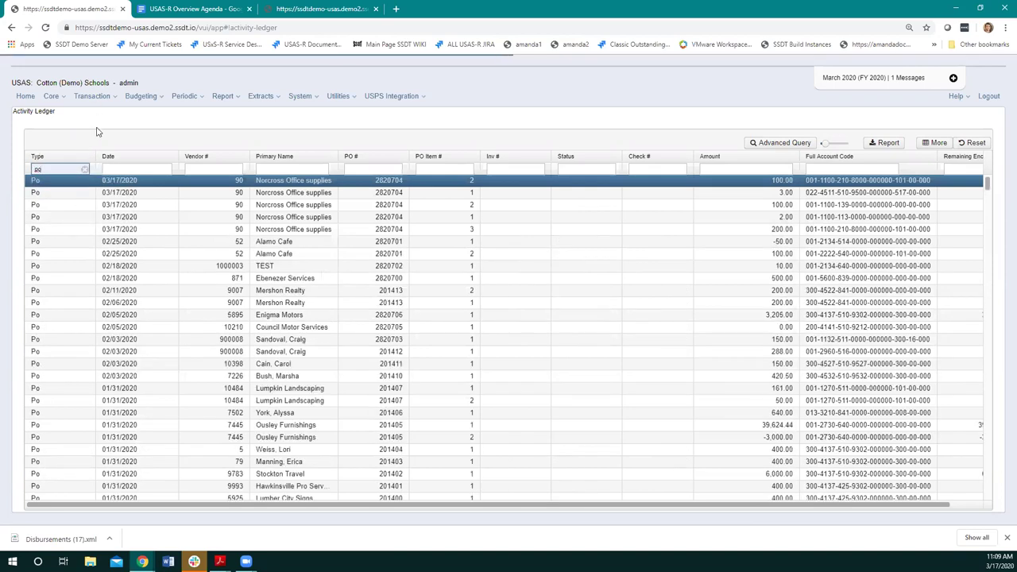
click(134, 169)
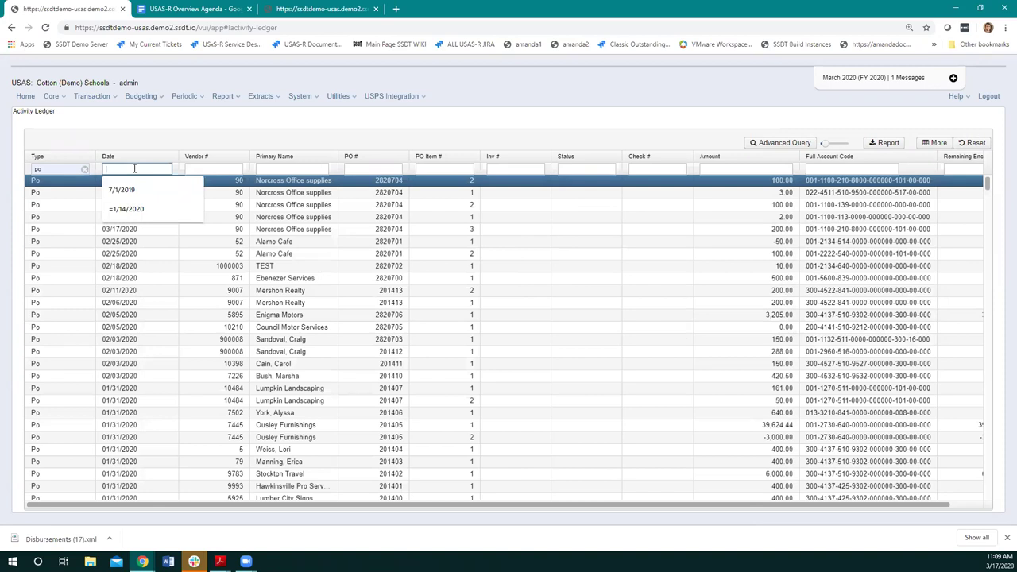
text(1/)
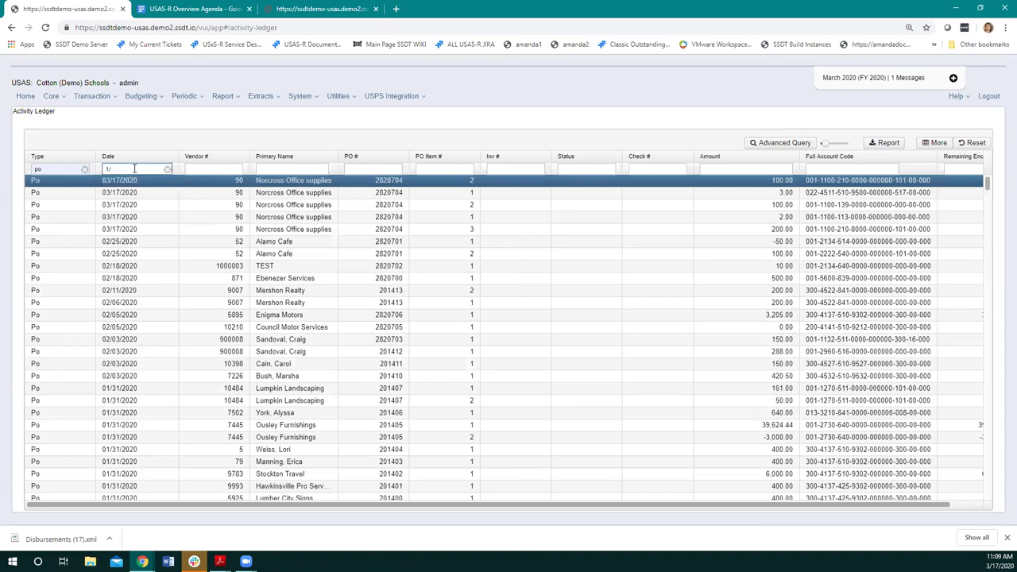
text(1/2020..2/1/2020)
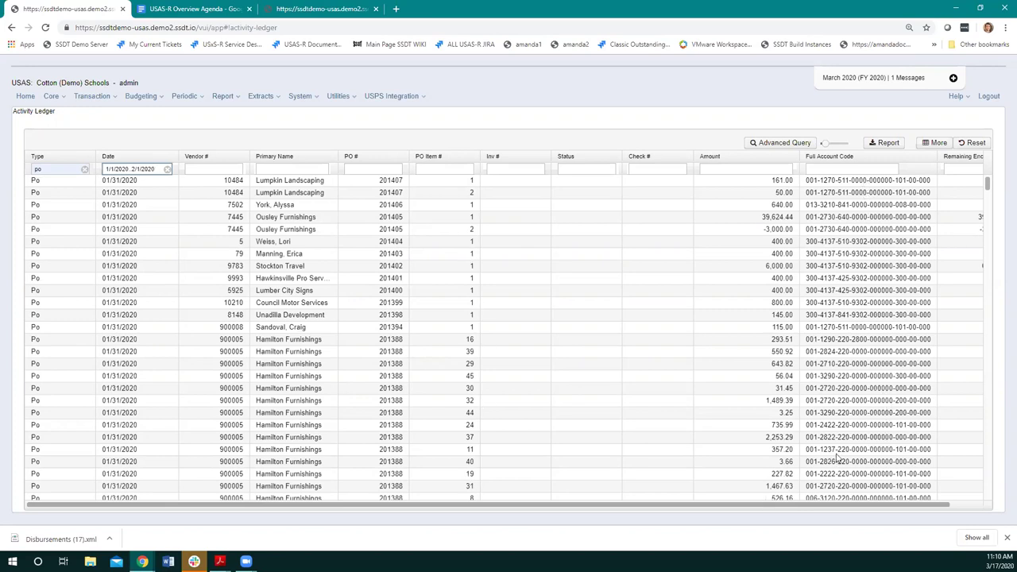
drag(862, 505, 899, 513)
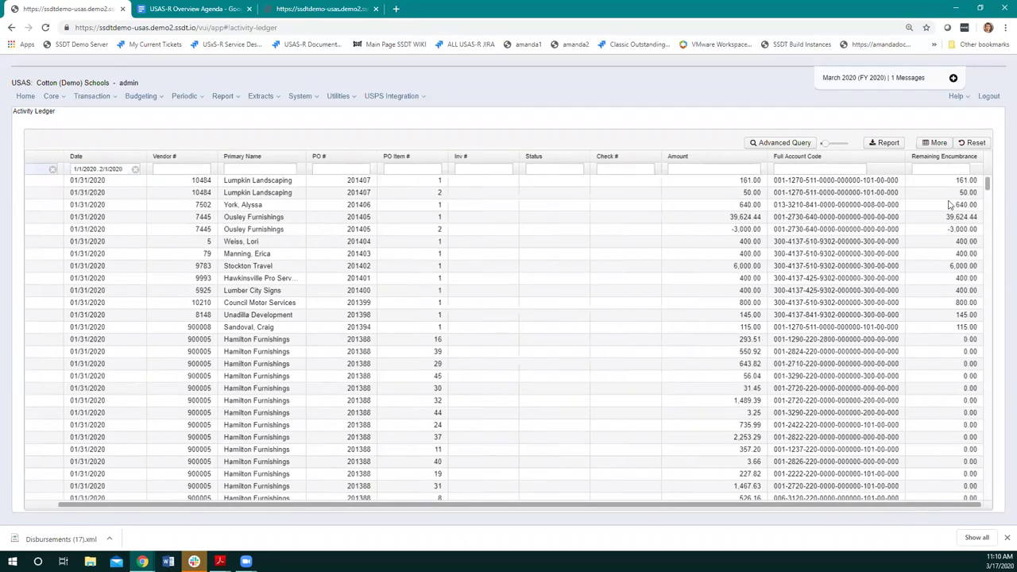
drag(919, 507, 885, 513)
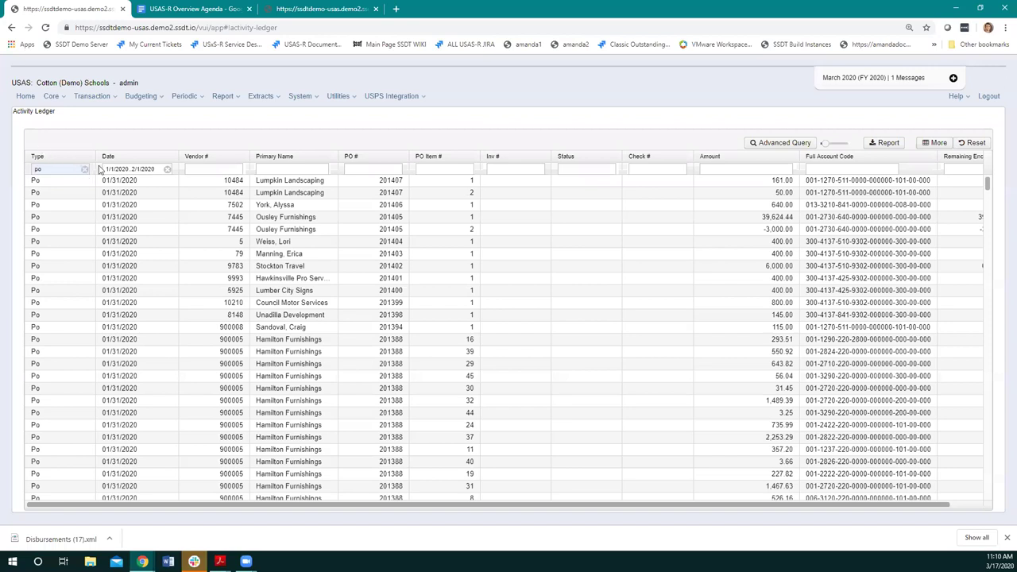
Filter the ledger by the exact Norcross Office supplies PO number and clear the date and type filters
click(376, 171)
text(=2820704)
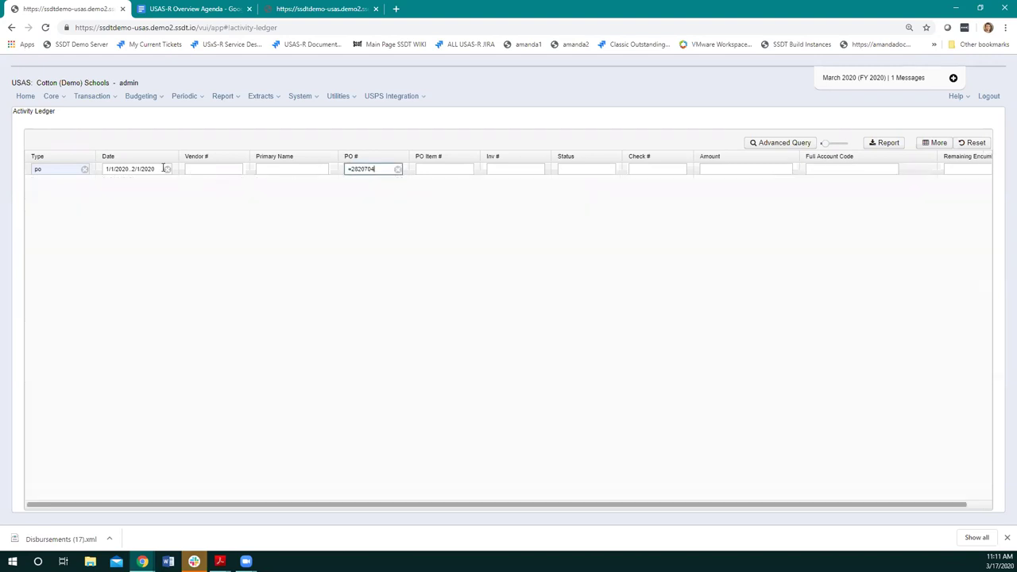
click(167, 169)
click(84, 169)
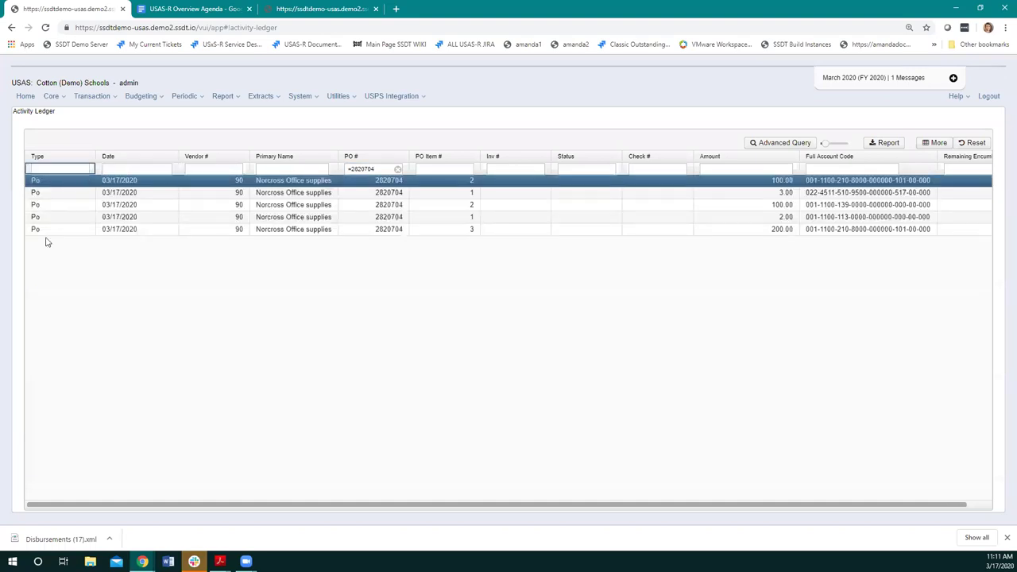
Limit the filtered purchase order's ledger entries to type disb and open the report options
click(64, 174)
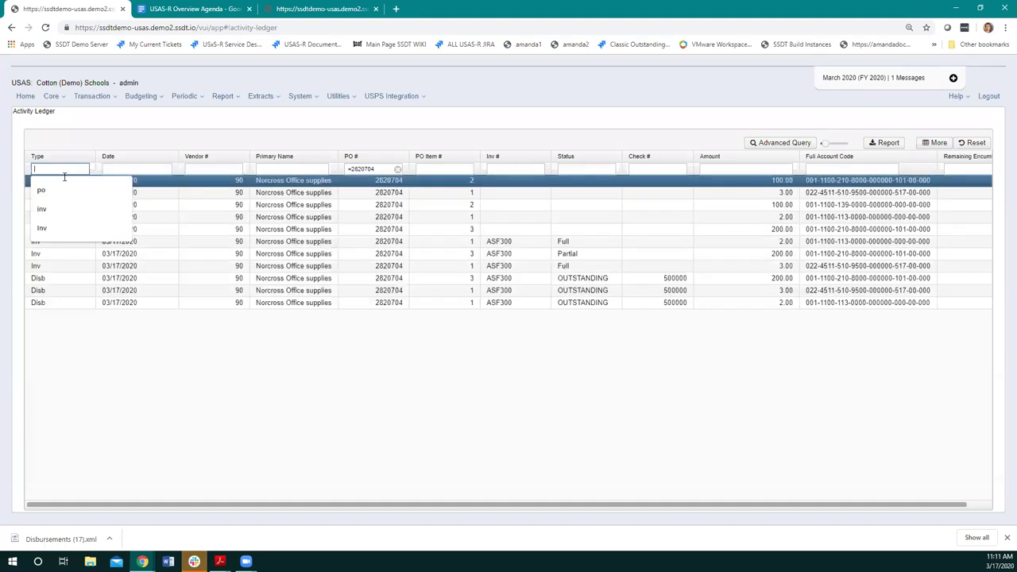
text(disb)
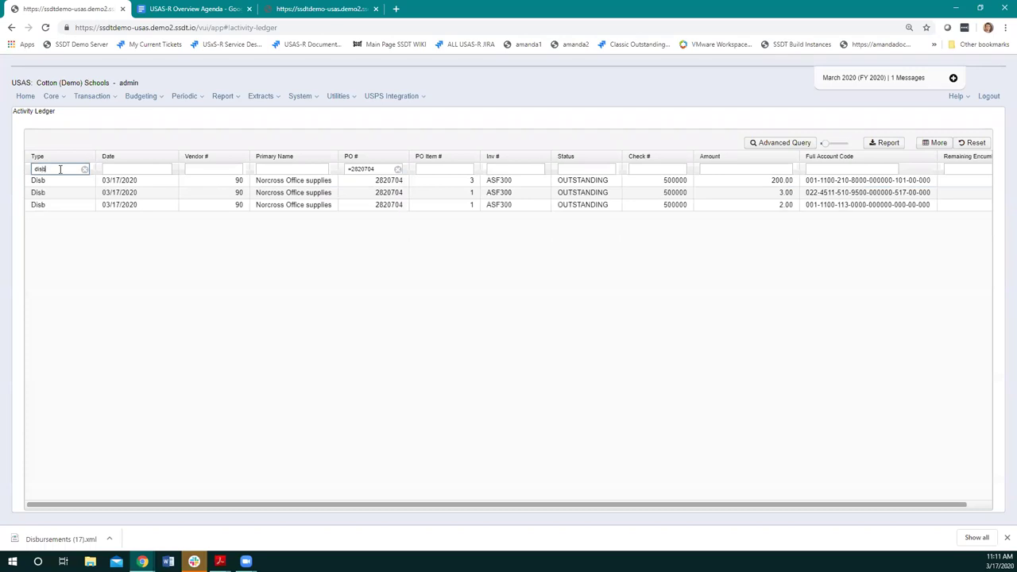
double_click(59, 169)
click(887, 143)
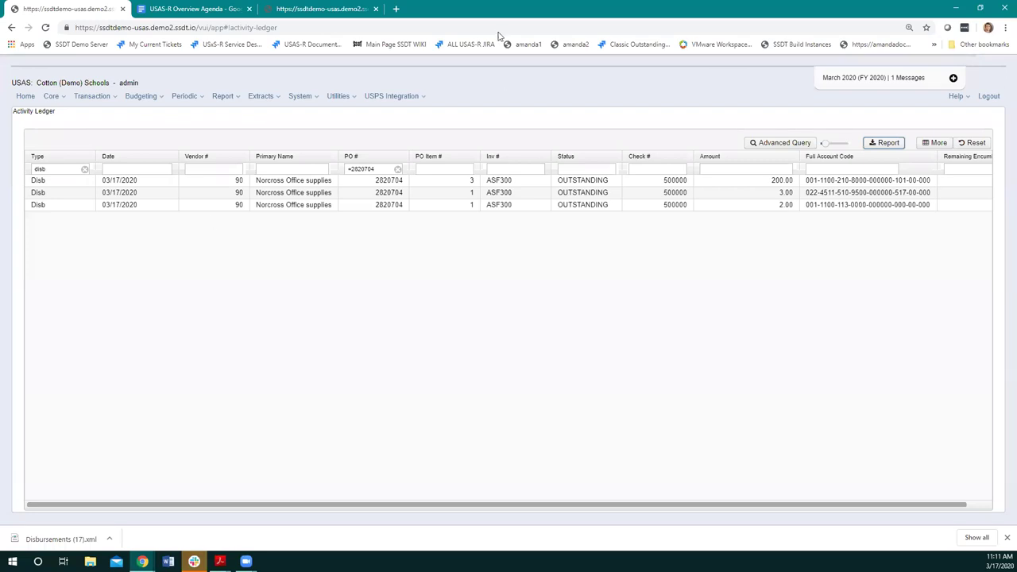
Clear the PO number filter and review the ledger's report generation options without producing a report
click(397, 171)
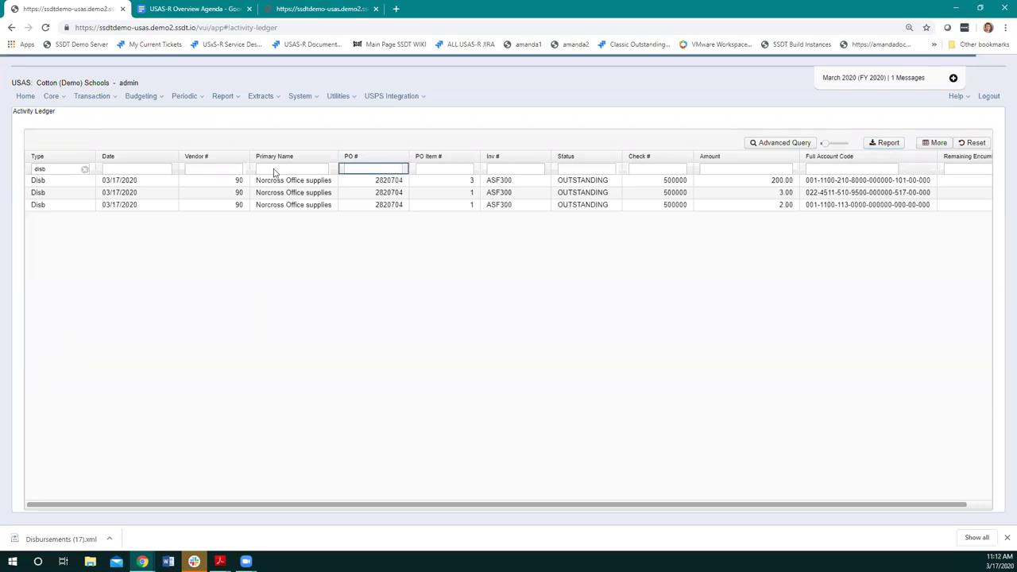
click(884, 142)
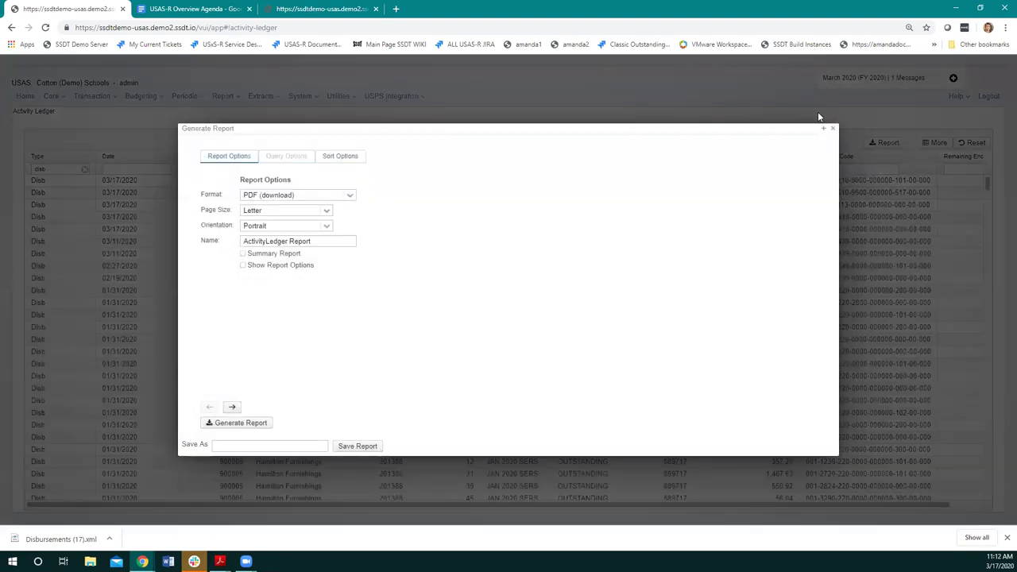
click(832, 128)
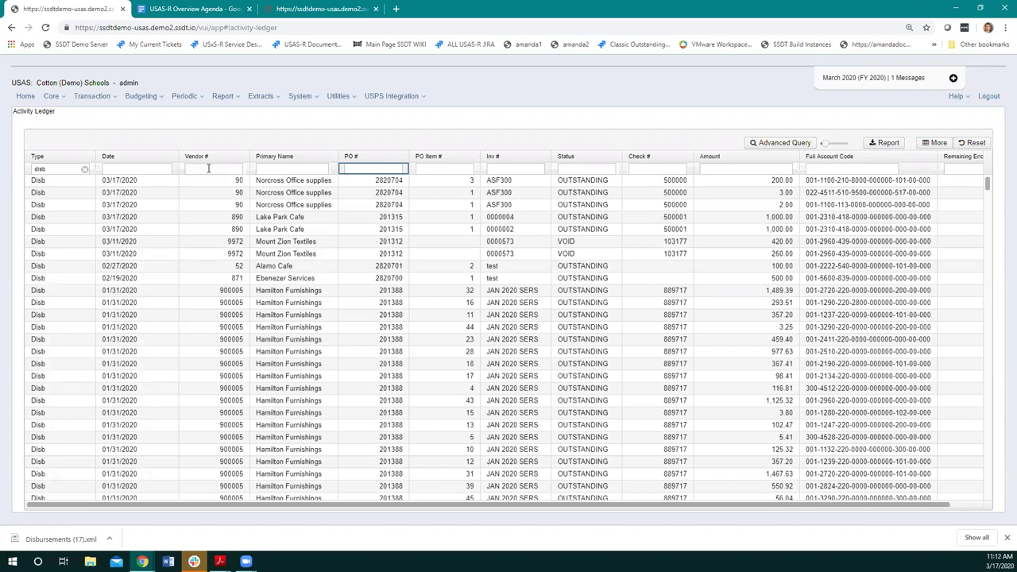
Filter the disbursement entries by vendor number =90 and date 7/1/2019
click(208, 168)
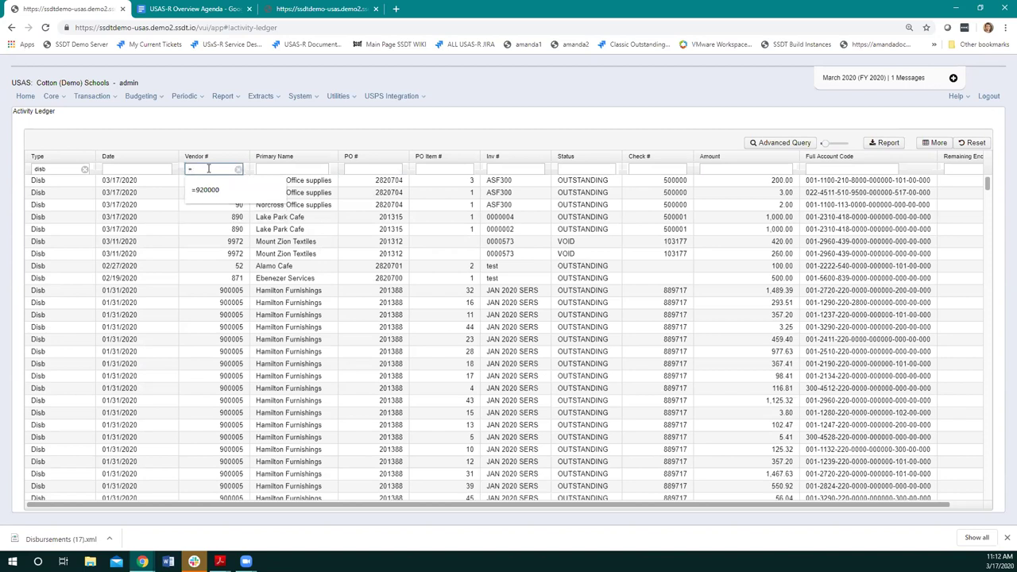
text(90)
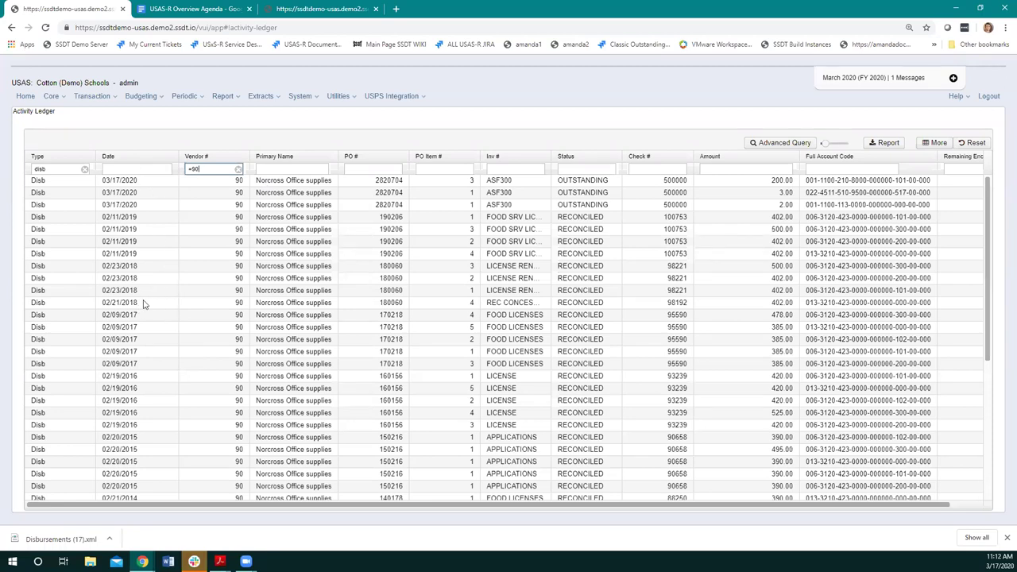
click(143, 169)
text(7/1/2019)
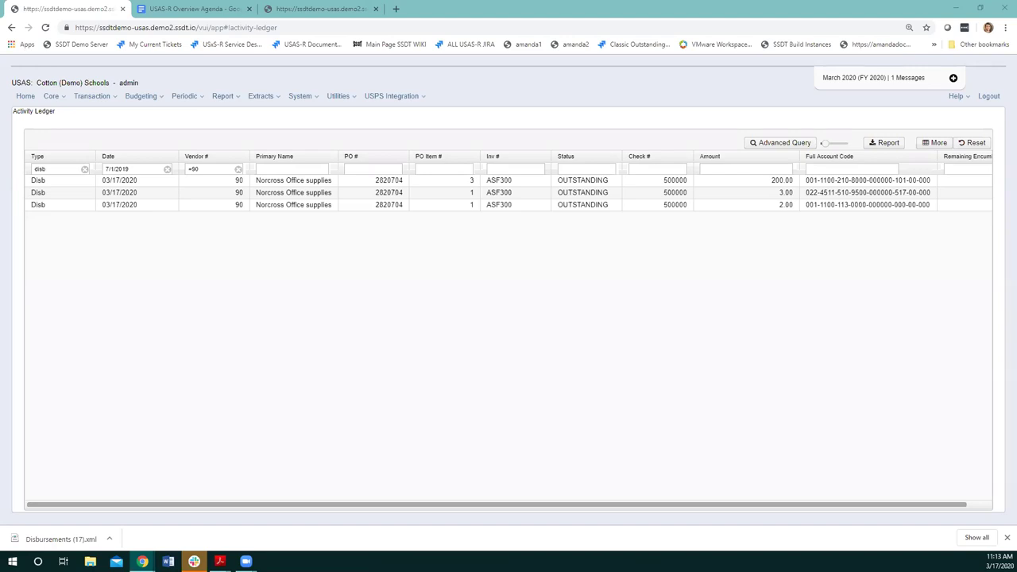
Start a new receipt from the Receipts grid and set its form to close after saving
click(98, 101)
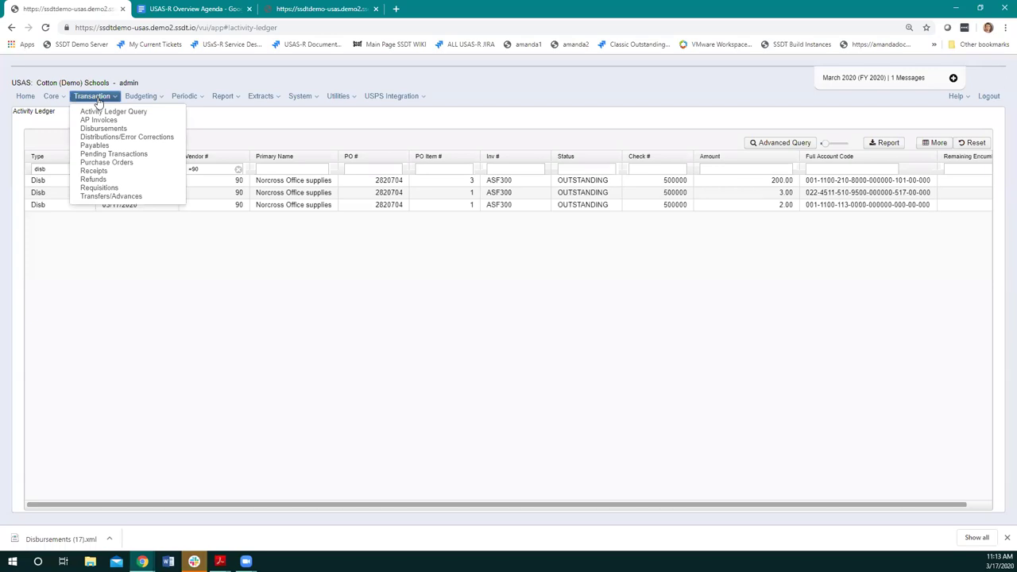
click(93, 171)
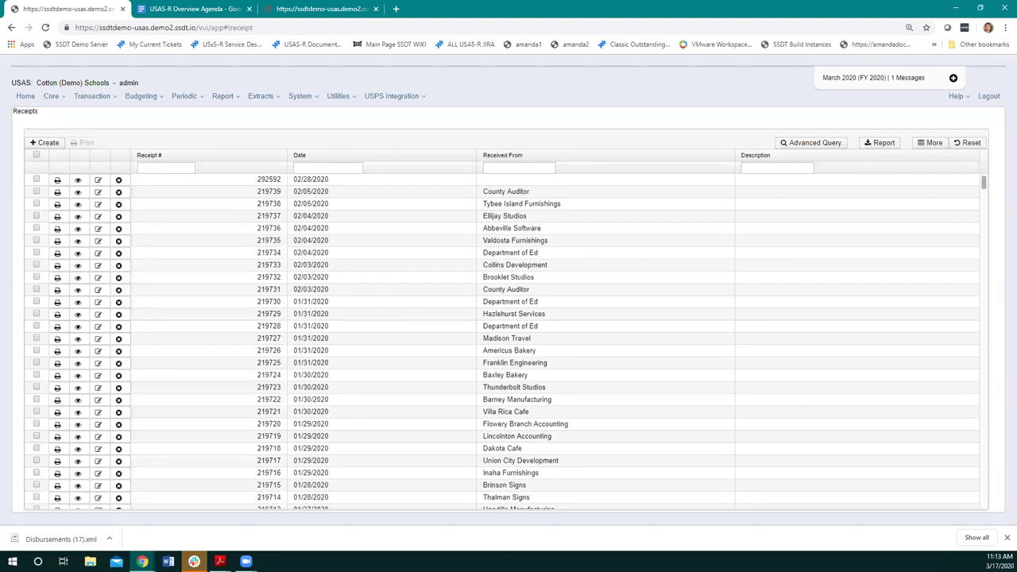
click(46, 143)
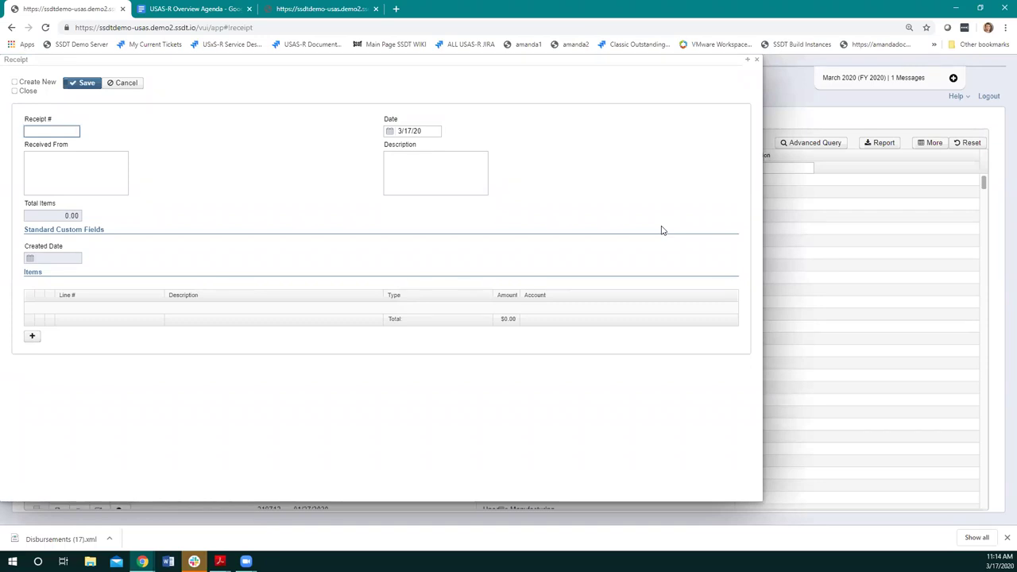
click(15, 83)
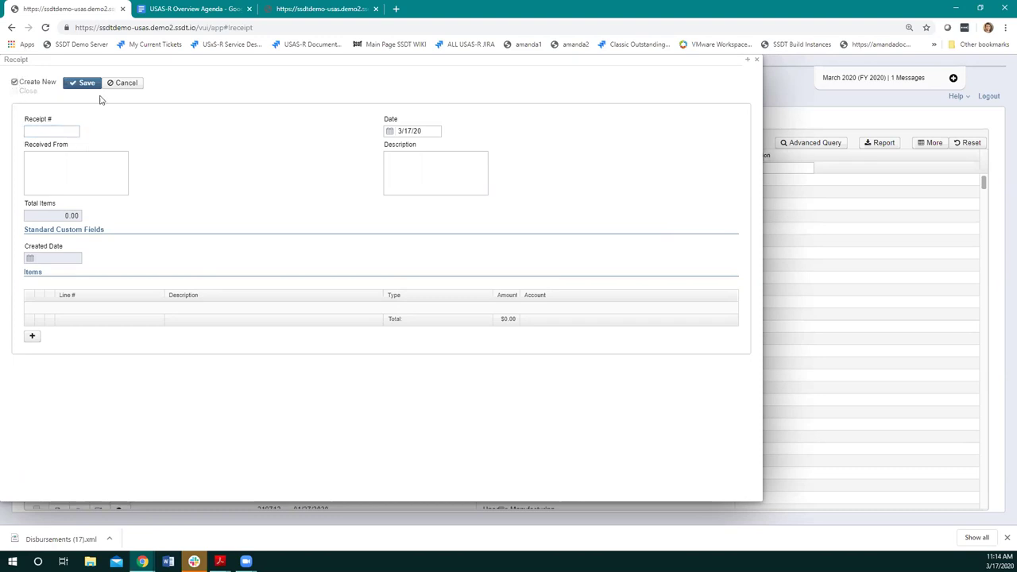
click(15, 83)
click(14, 91)
Enter "Cafe fees" as the receipt's Received From and "fees for March" as its description
click(77, 178)
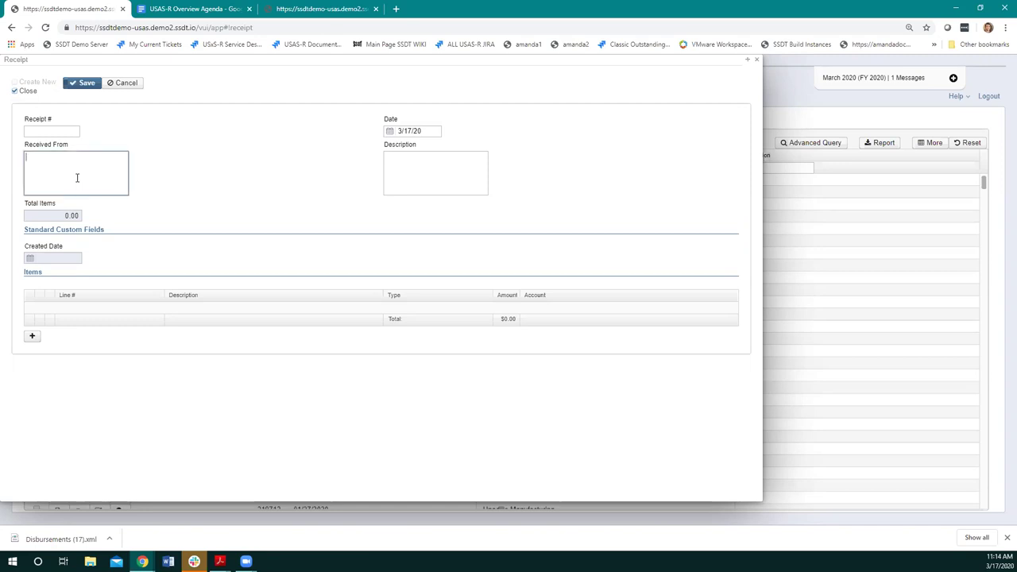
text(Cafe fees)
click(413, 163)
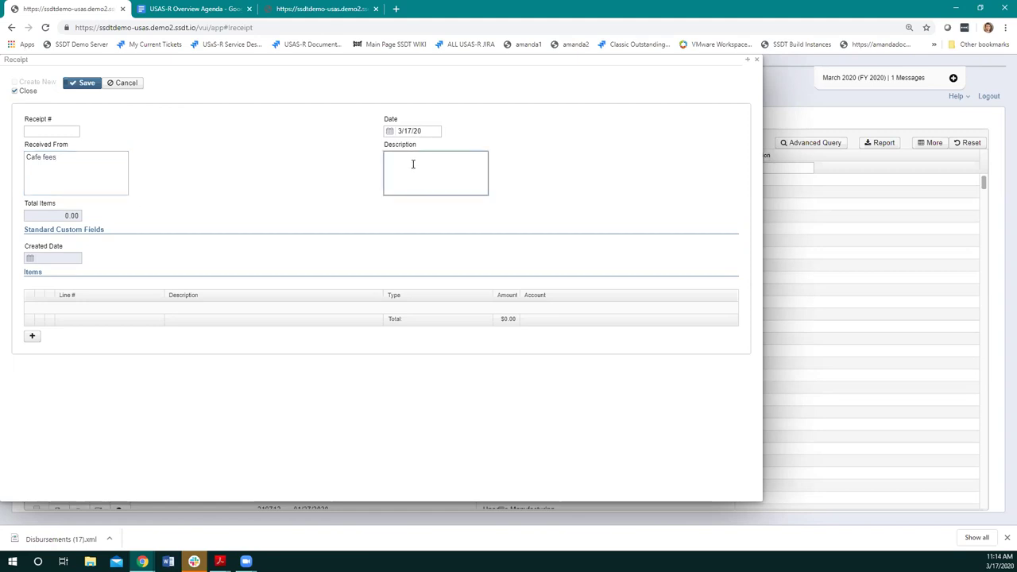
text(fees for March)
Add a receipt item described as "fees from cafe" with type RC and an amount of 100.00
click(32, 336)
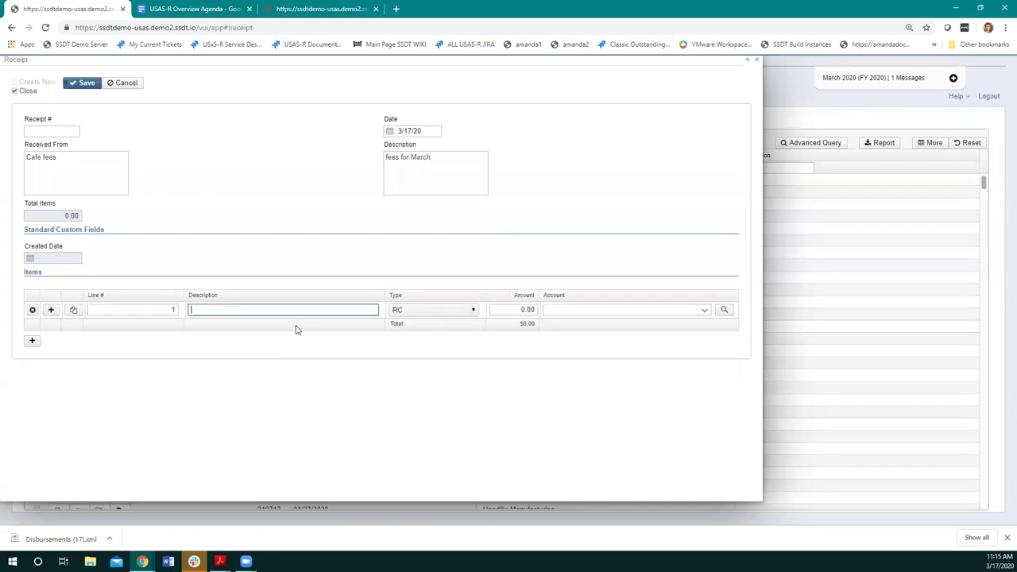
text(fees from cave)
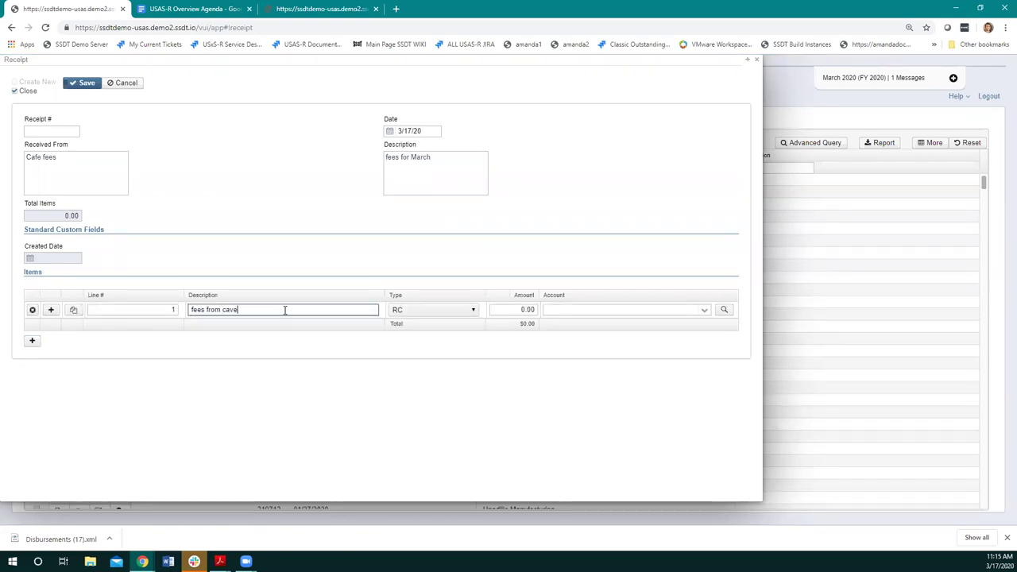
key(BackSpace)
key(BackSpace)
text(fe)
key(Tab)
key(Tab)
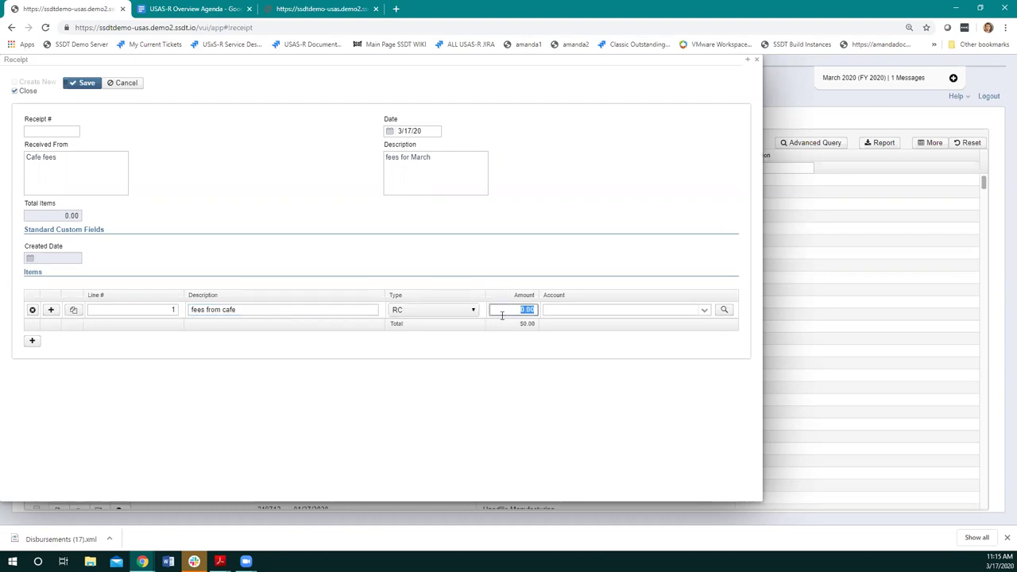
click(439, 311)
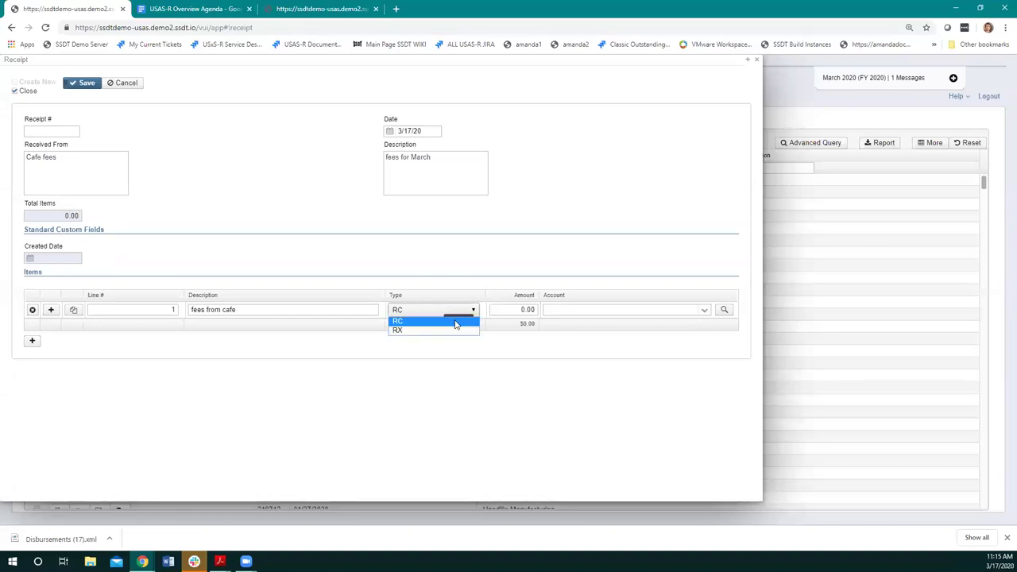
click(455, 321)
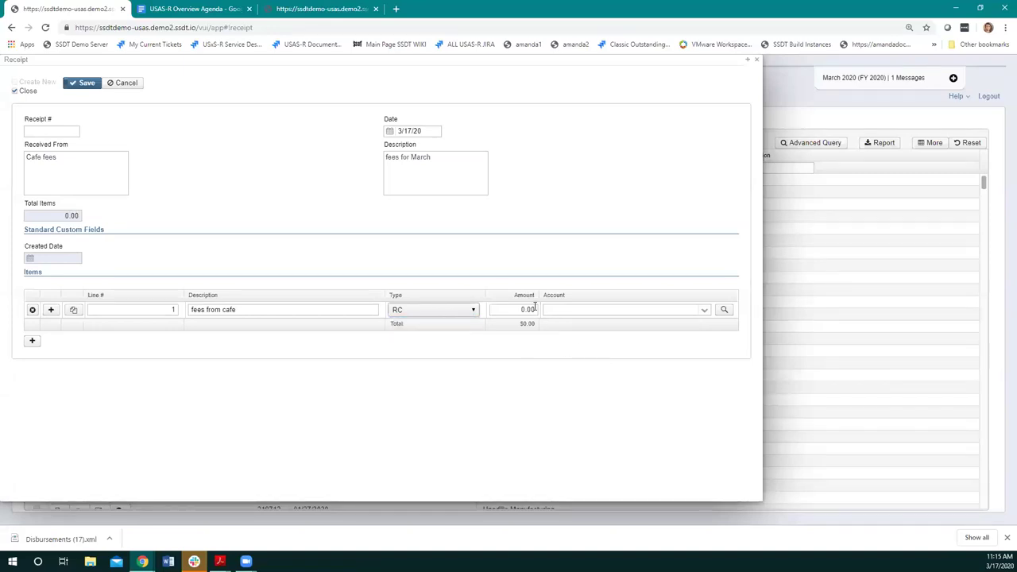
click(521, 310)
text(100)
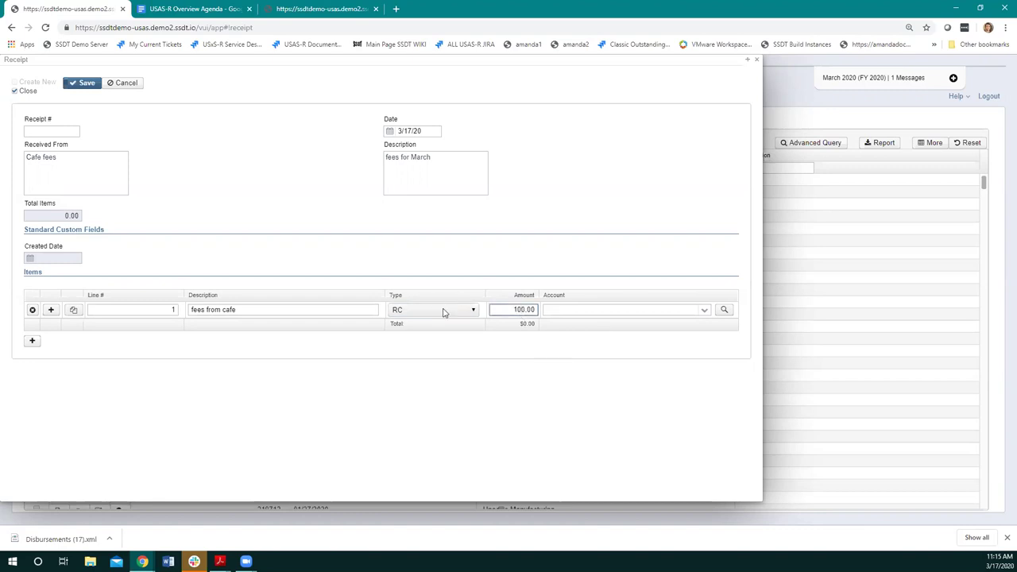
Assign the fund 006 "SALE OF TYPE A LUNCH TO STUD" account ending in 200 to the item, and duplicate the line with amount 200.00
click(704, 311)
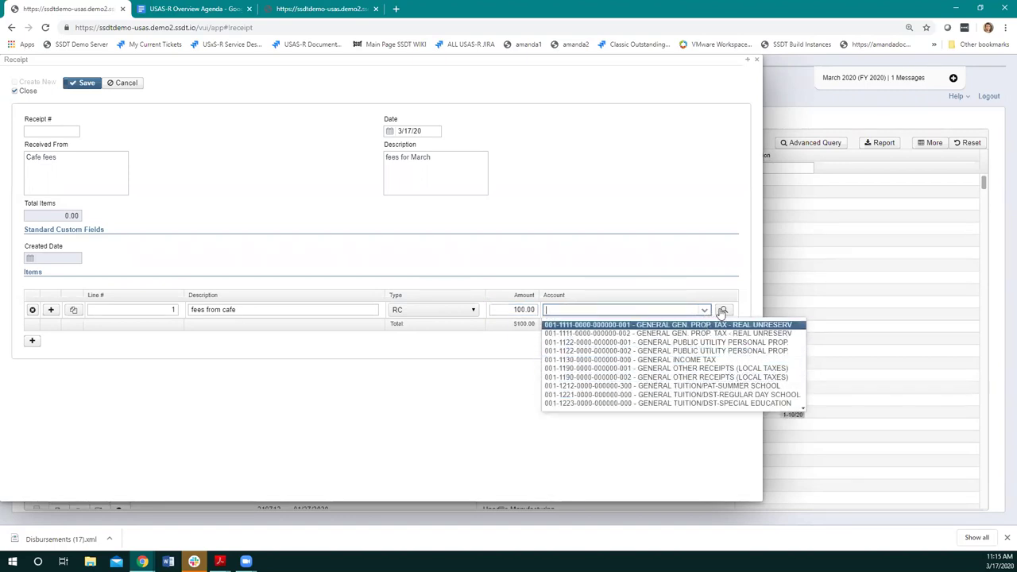
click(723, 309)
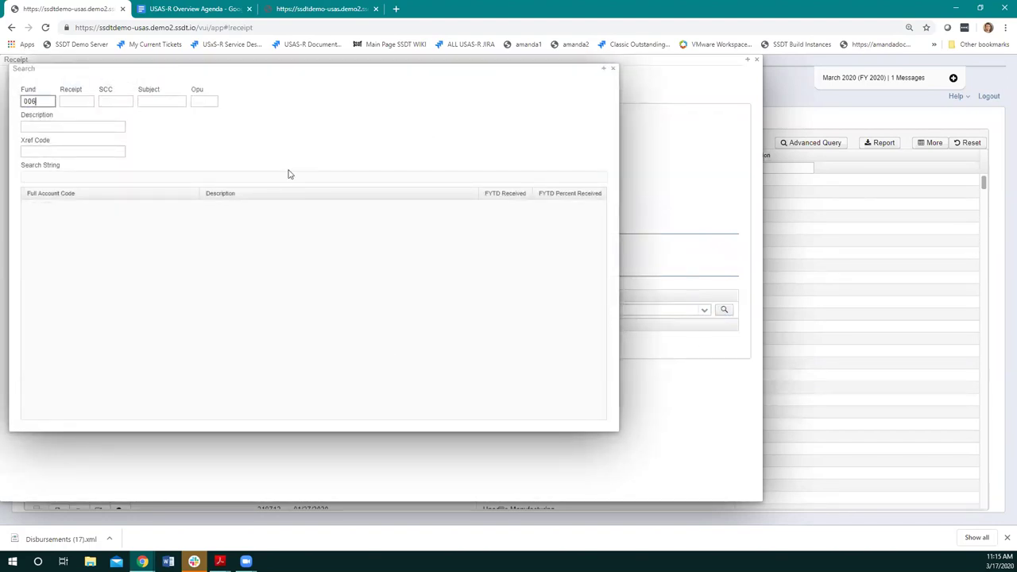
text(006)
key(Return)
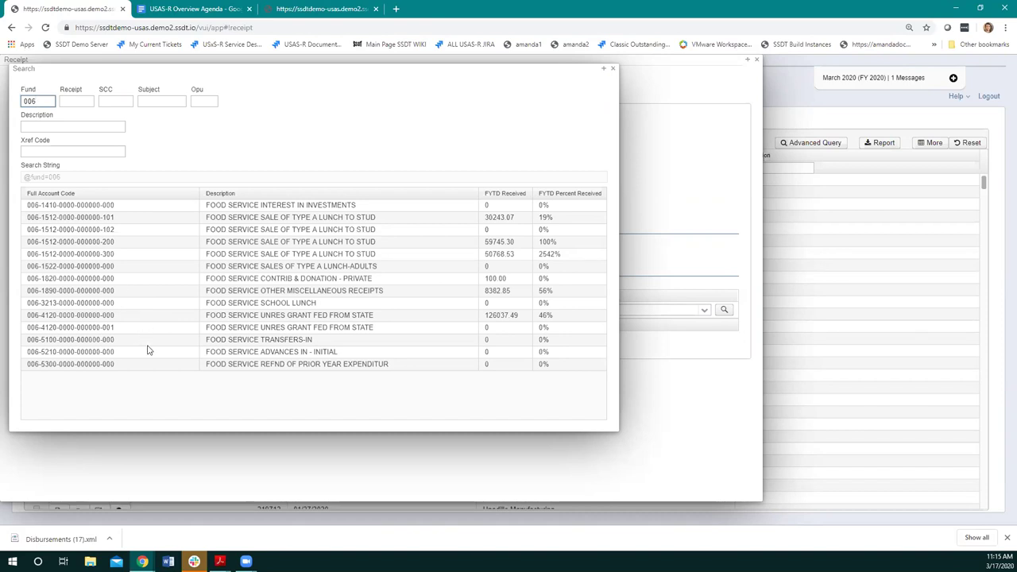
double_click(135, 243)
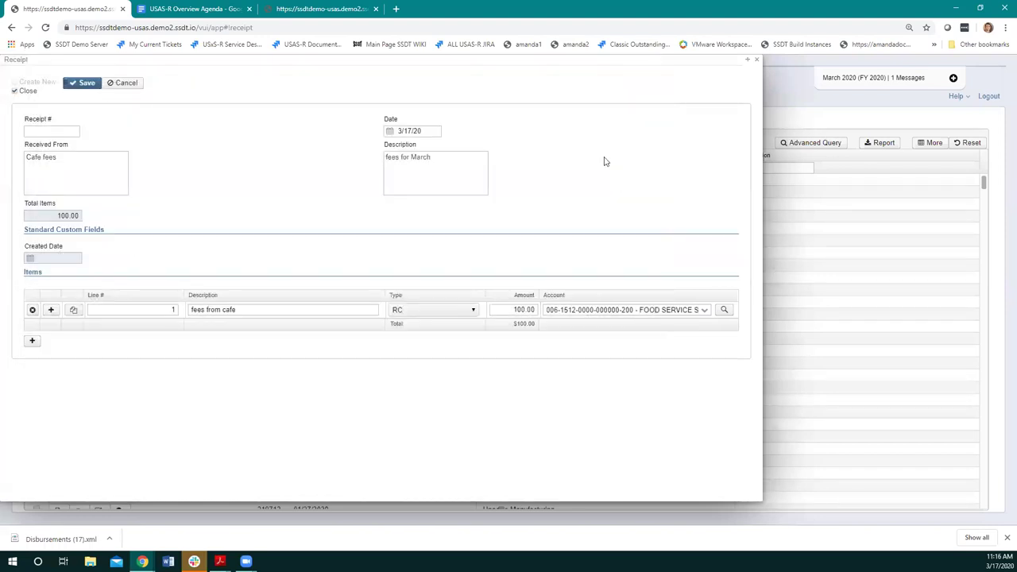
click(74, 311)
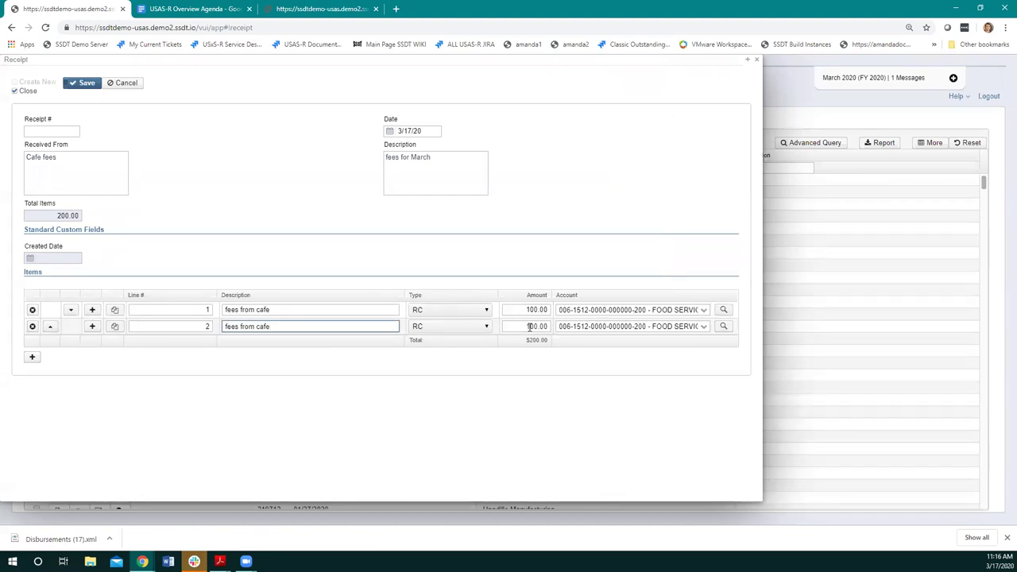
click(528, 327)
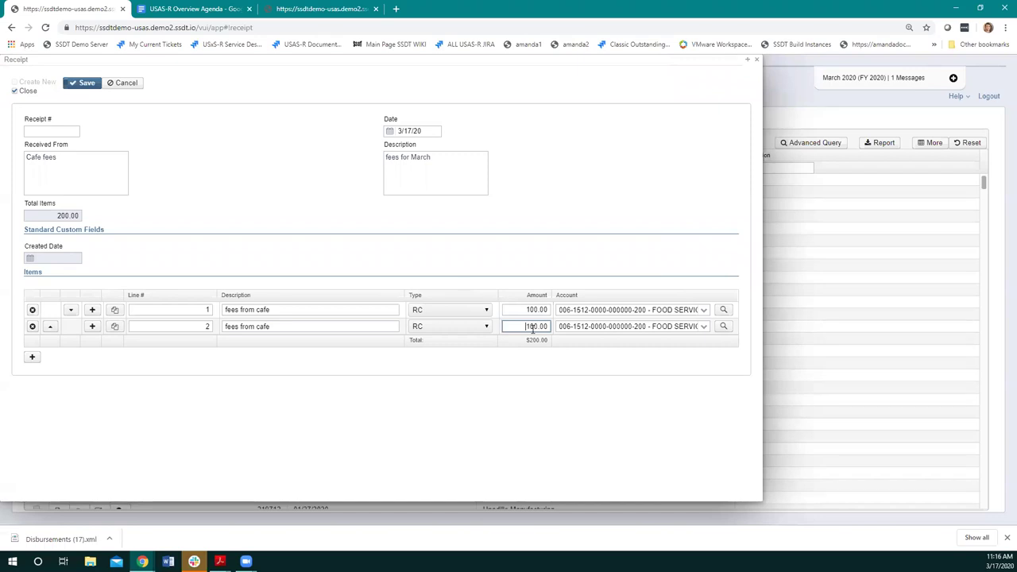
Add a third item described as "reduction of exp" with type RX and an amount of 50.00
click(33, 357)
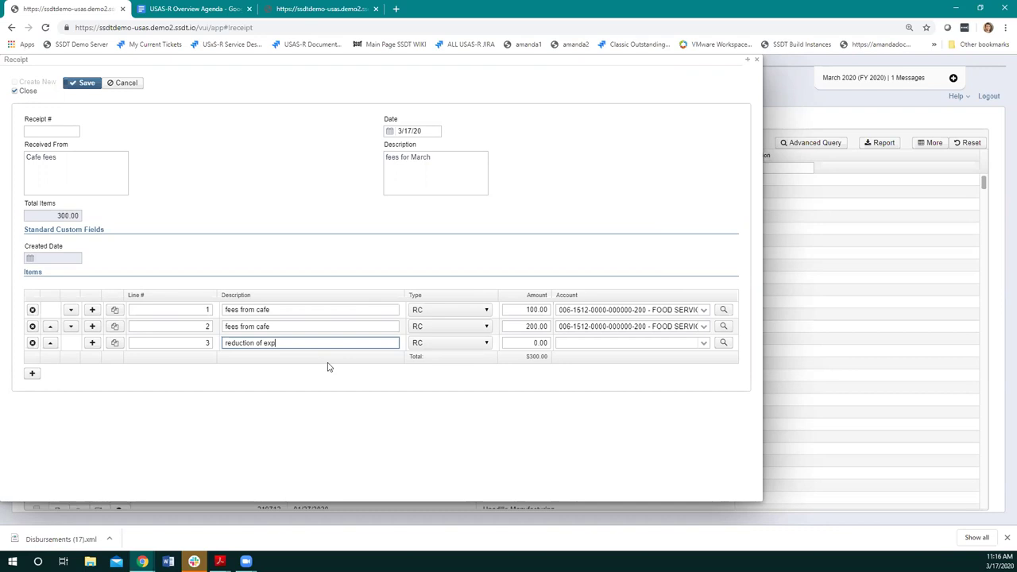
click(488, 343)
click(439, 364)
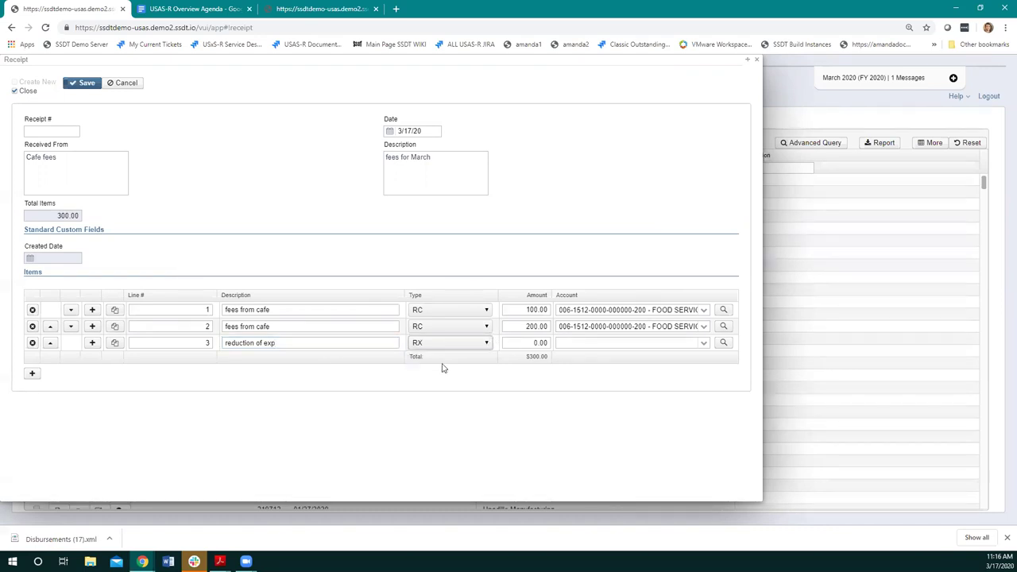
click(523, 343)
text(50)
Leave the account search without a selection and re-enter the "reduction of exp" line's amount as 5
click(704, 344)
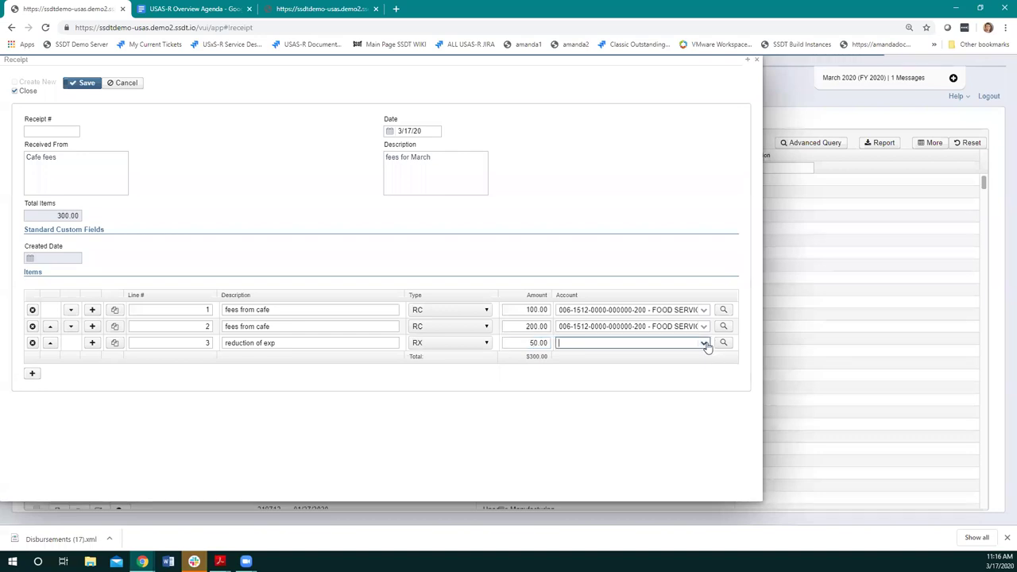
click(723, 343)
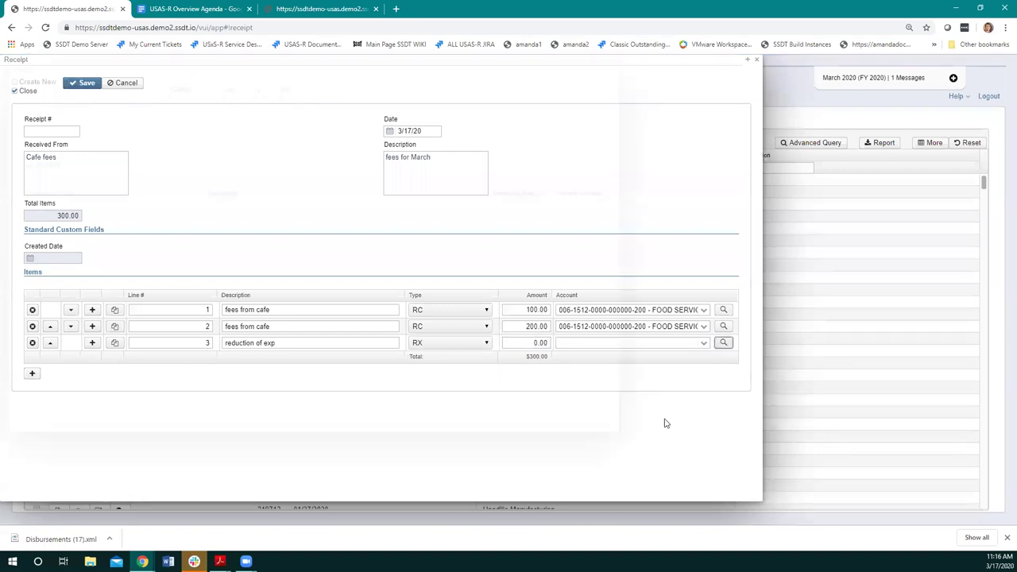
click(613, 69)
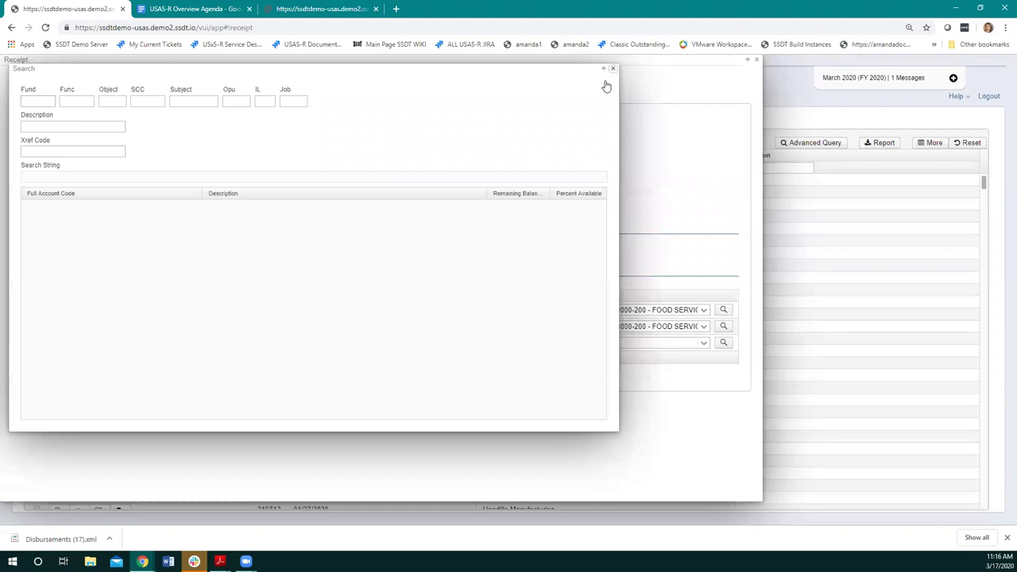
click(530, 343)
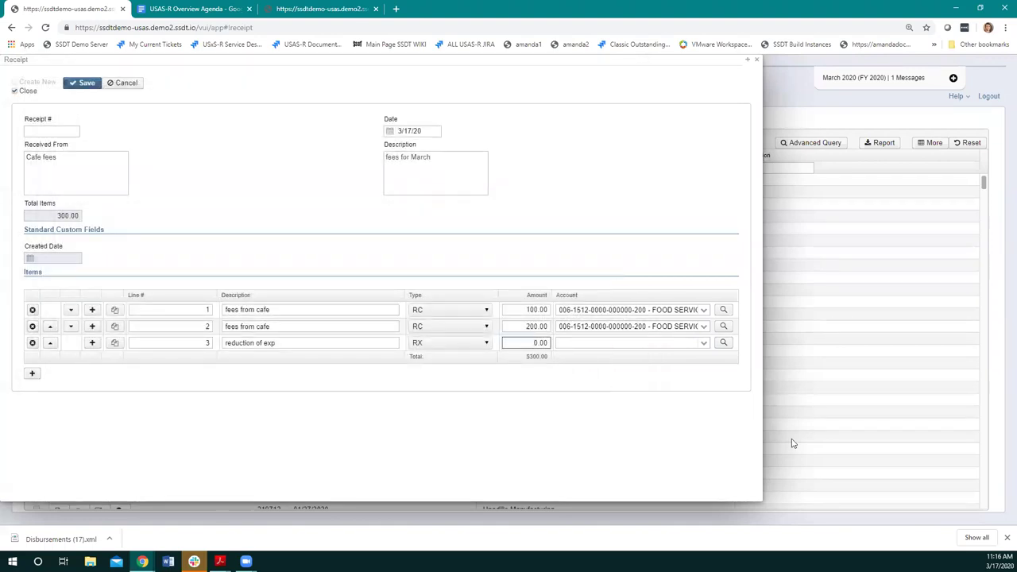
text(5)
key(Tab)
Assign the first fund 006 "FOOD SERVICE FOOD PURCHASING REGULAR - NONCERT." account to the "reduction of exp" line and save the receipt
click(723, 343)
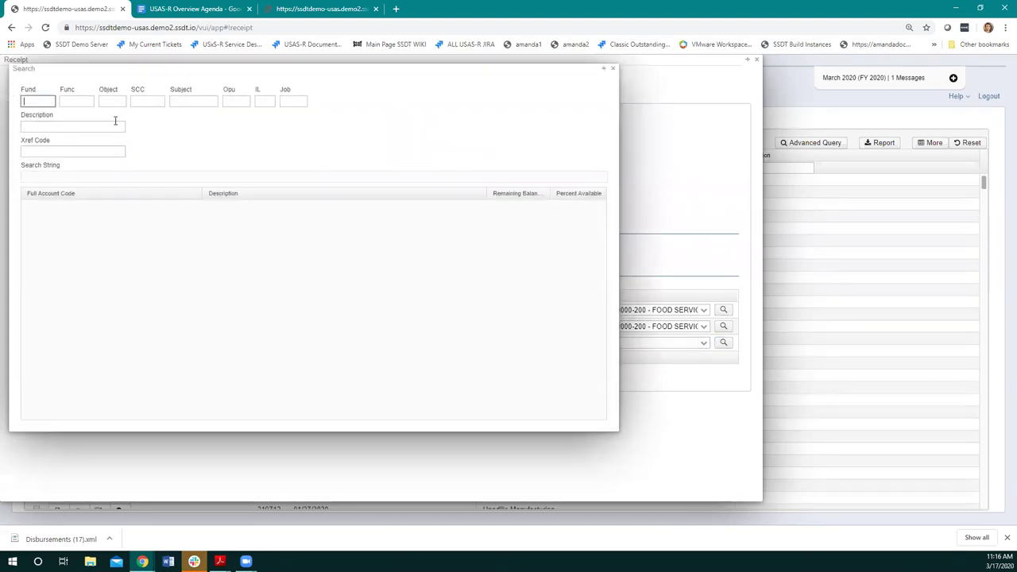
text(0)
text(66)
key(BackSpace)
key(BackSpace)
text(06)
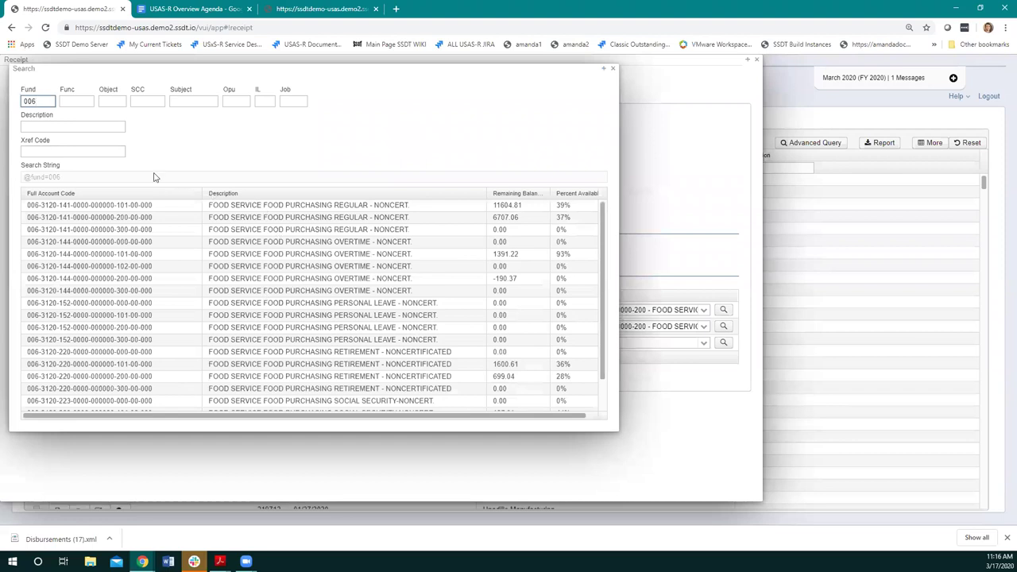
double_click(117, 206)
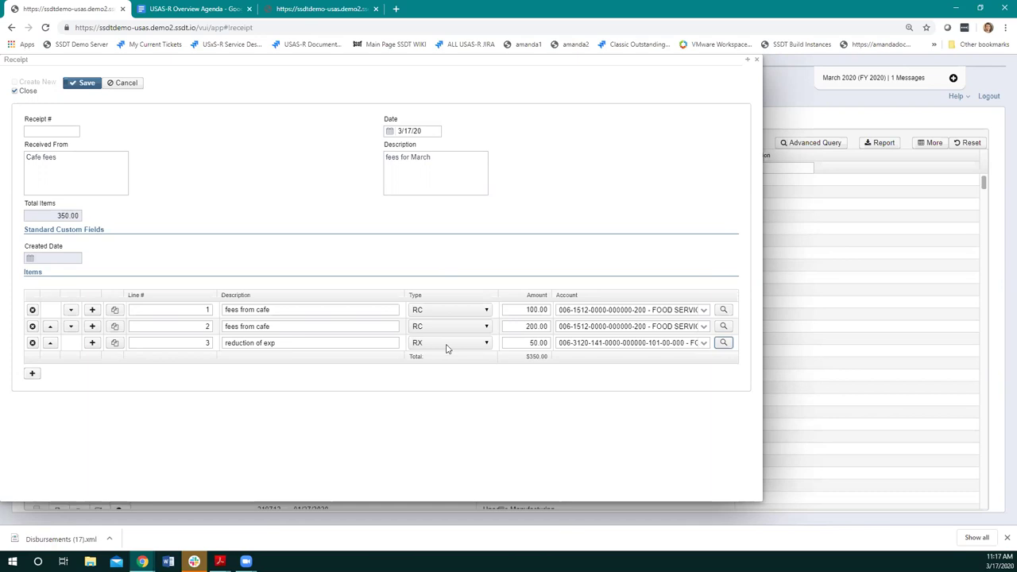
click(74, 87)
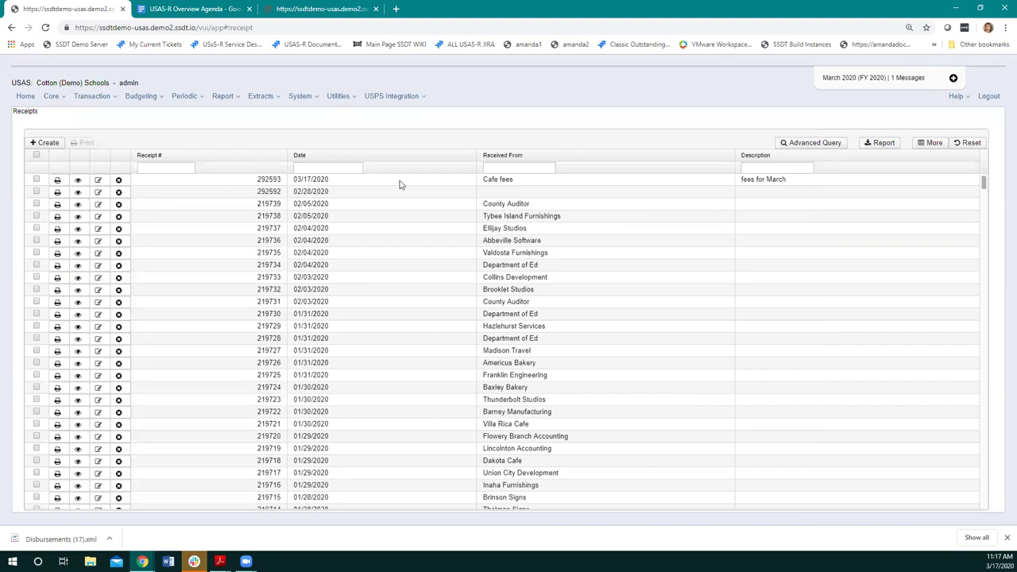
Try selecting the two newest receipts as a batch, clear the selection, and view the saved "Cafe fees" receipt
click(36, 180)
click(36, 191)
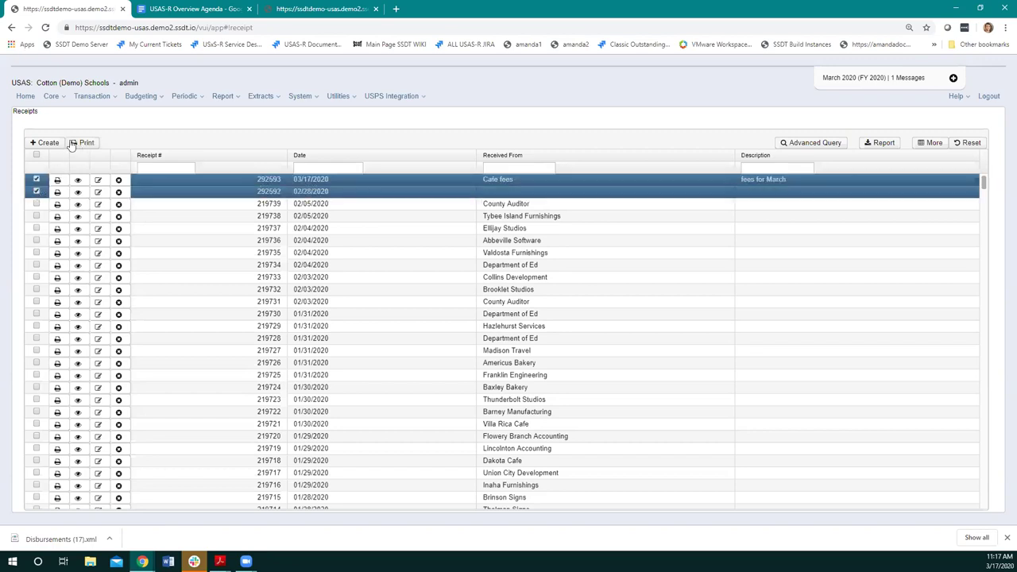
click(36, 179)
click(36, 192)
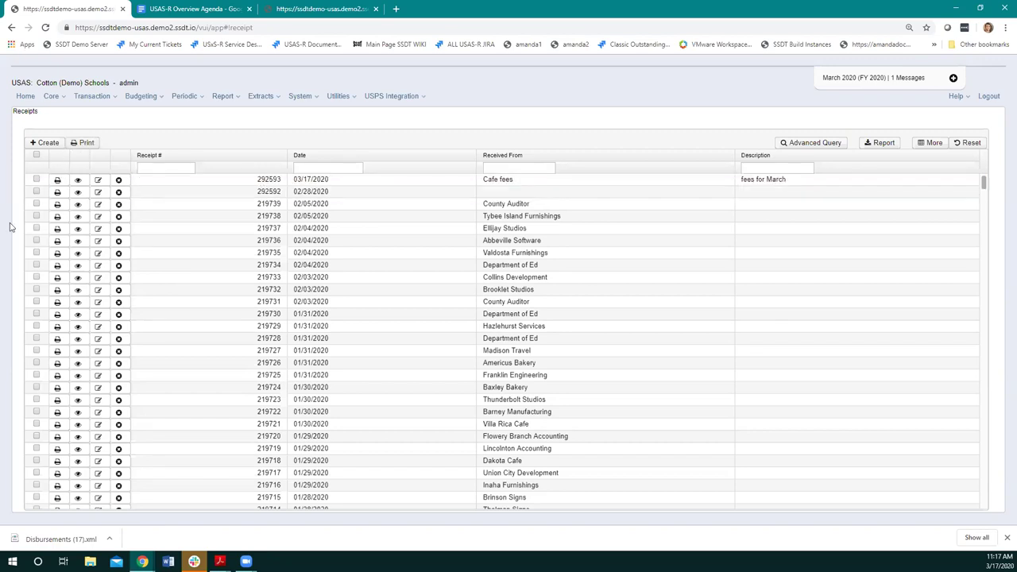
click(77, 184)
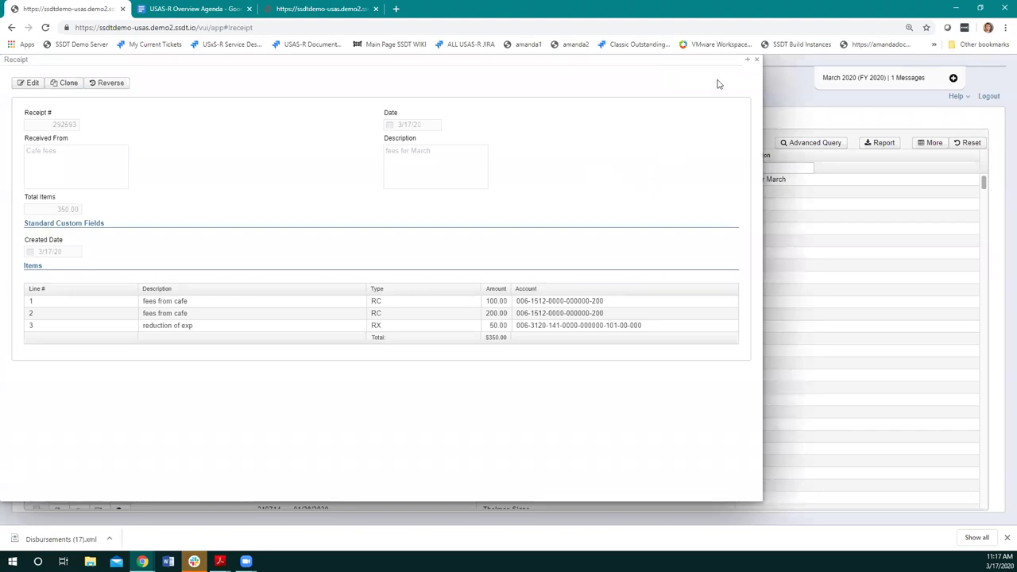
click(757, 61)
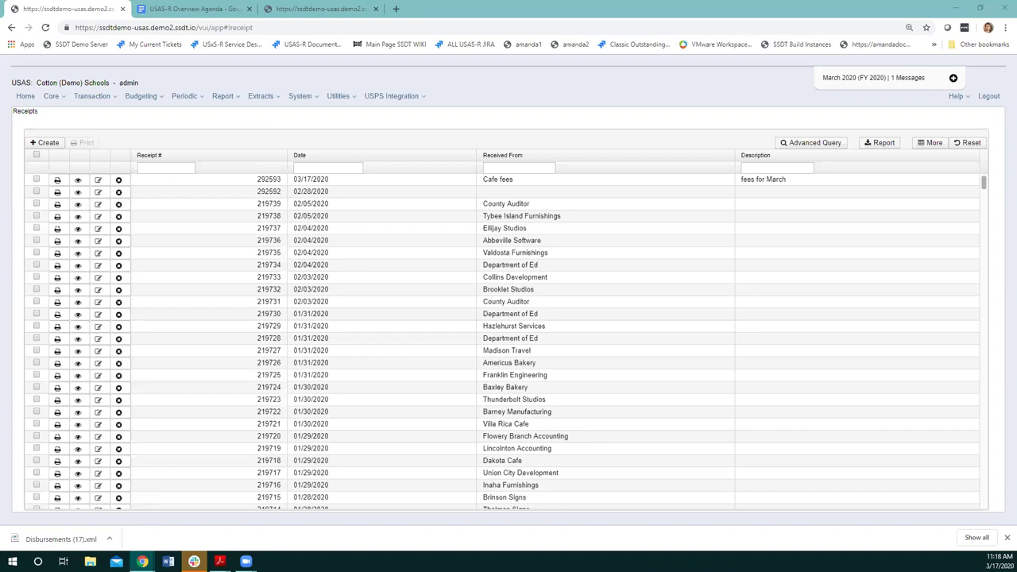
Go to the Refunds list and view the details of the newest Mystic Realty refund, dated 01/29/2020
click(82, 97)
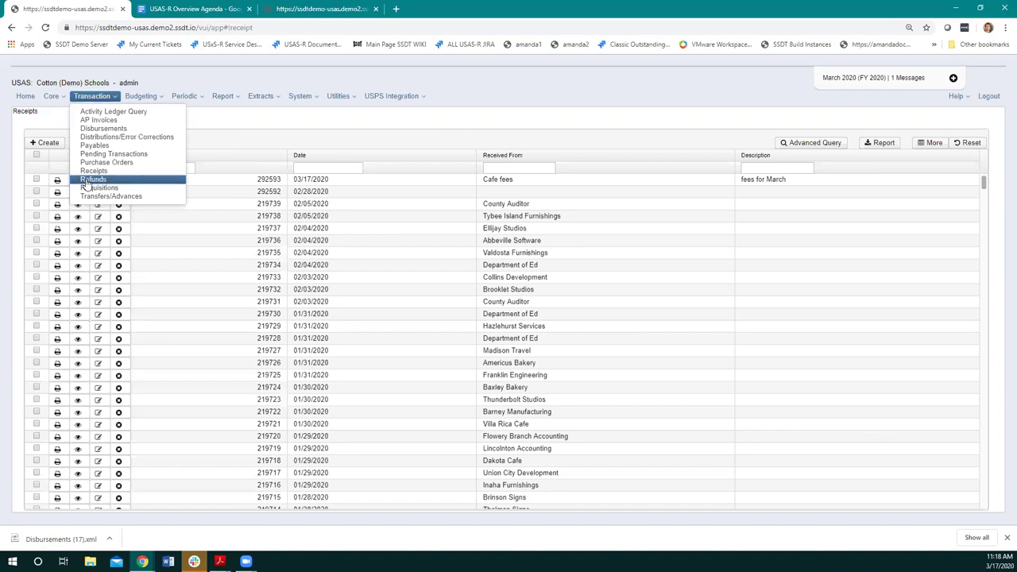
click(89, 182)
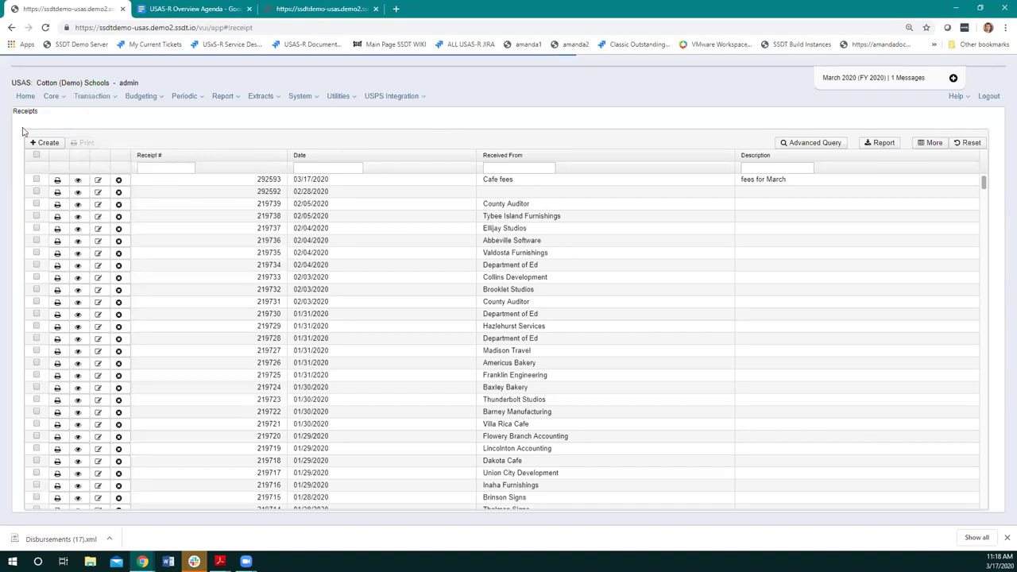
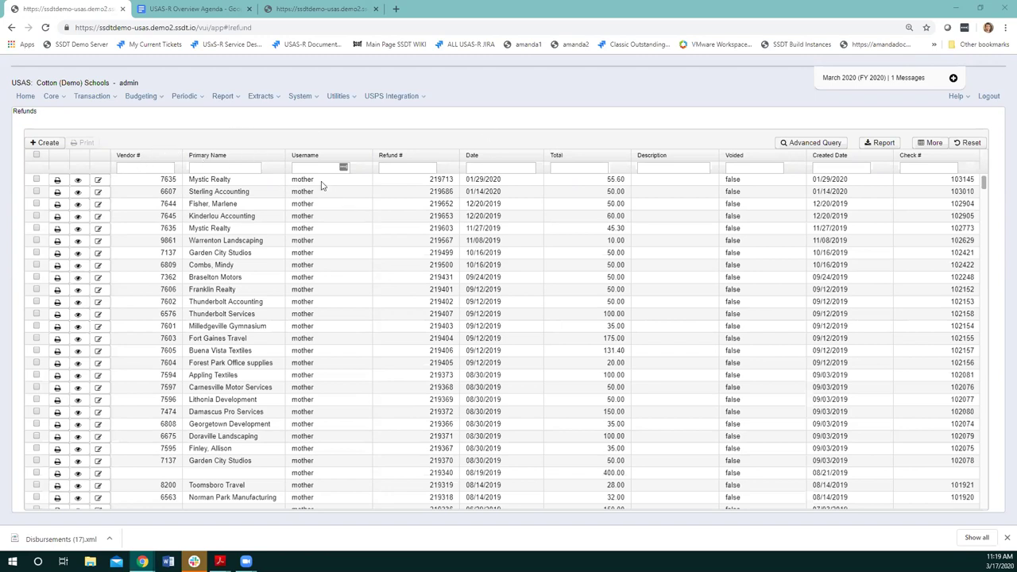
click(78, 181)
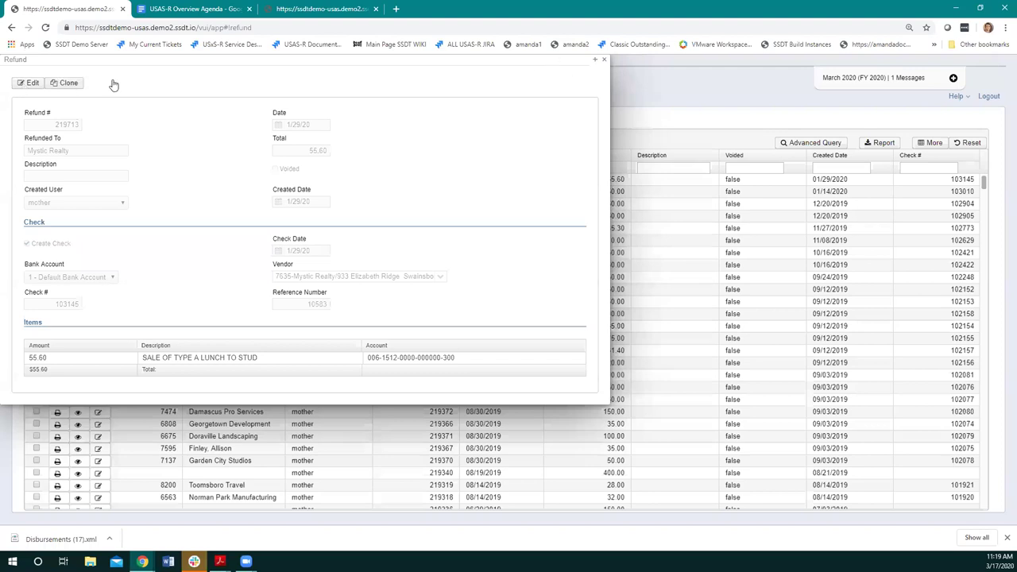
click(605, 62)
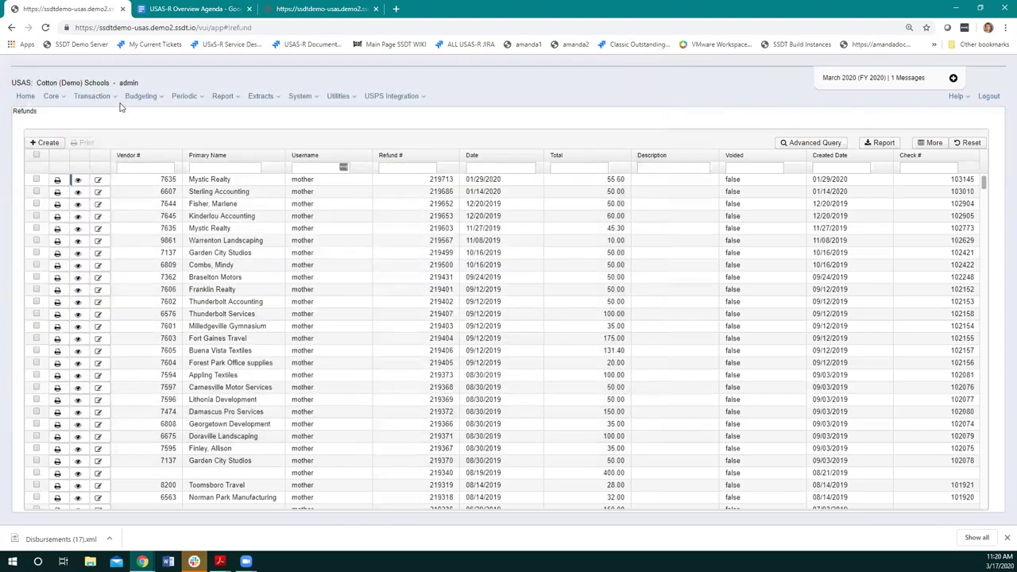
Start a new refund that creates a check, and choose the seventh listed vendor as the payee
click(45, 144)
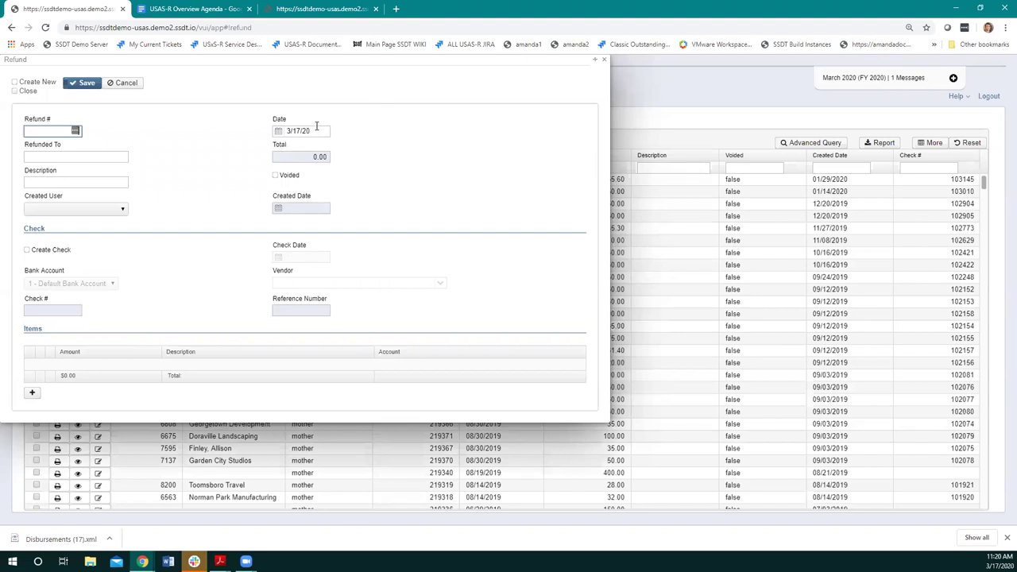
click(40, 151)
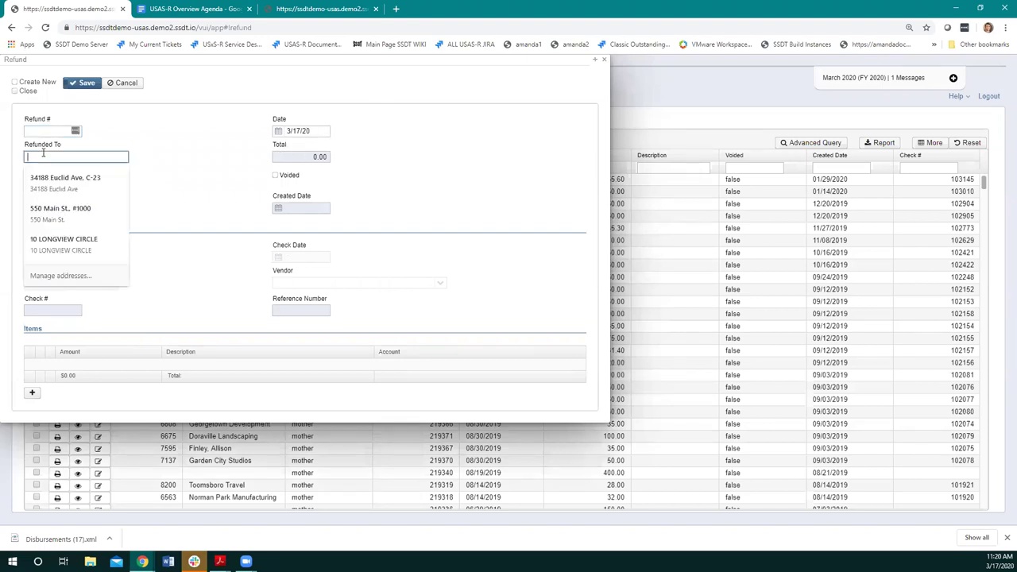
click(208, 144)
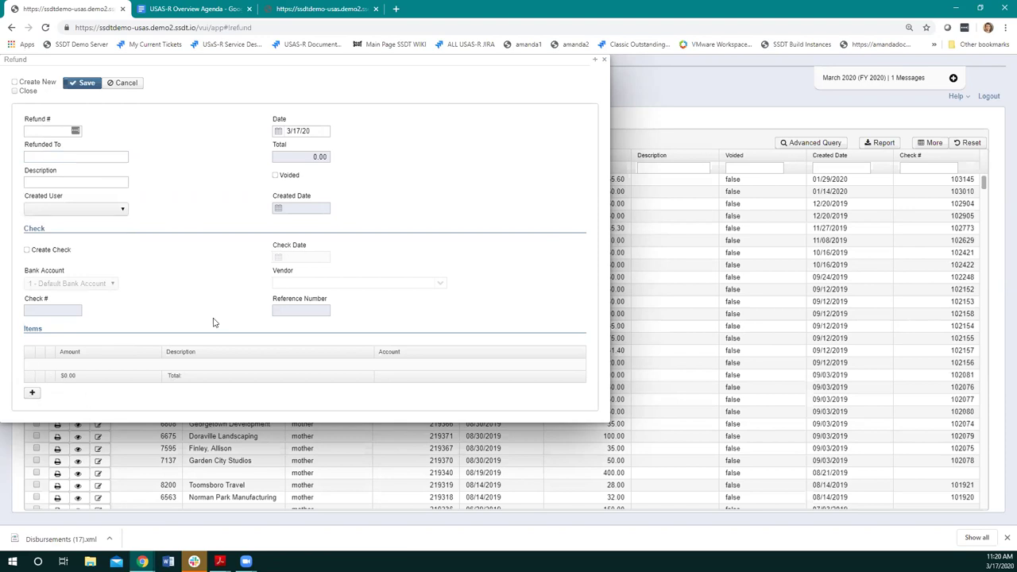
click(27, 251)
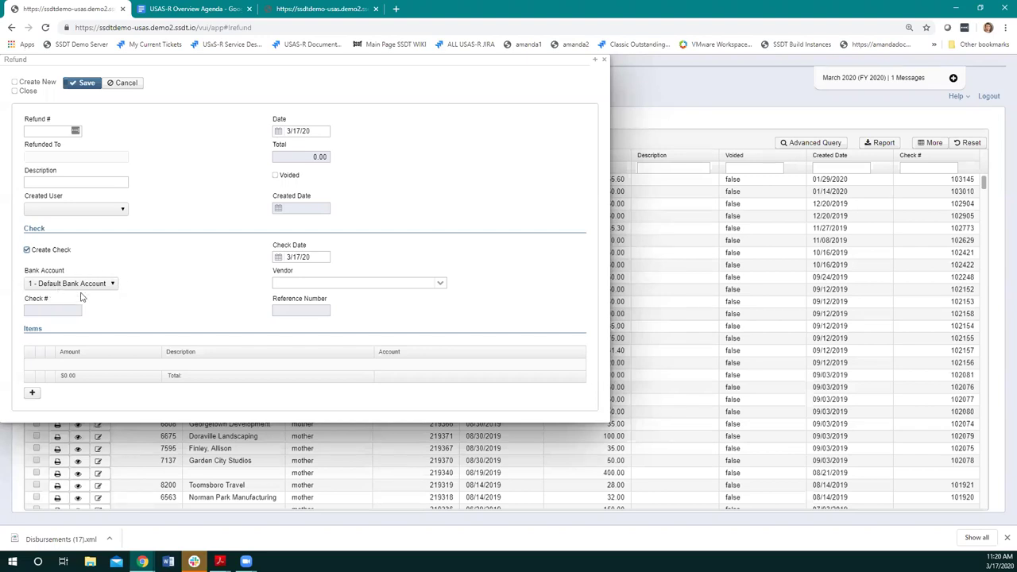
click(441, 286)
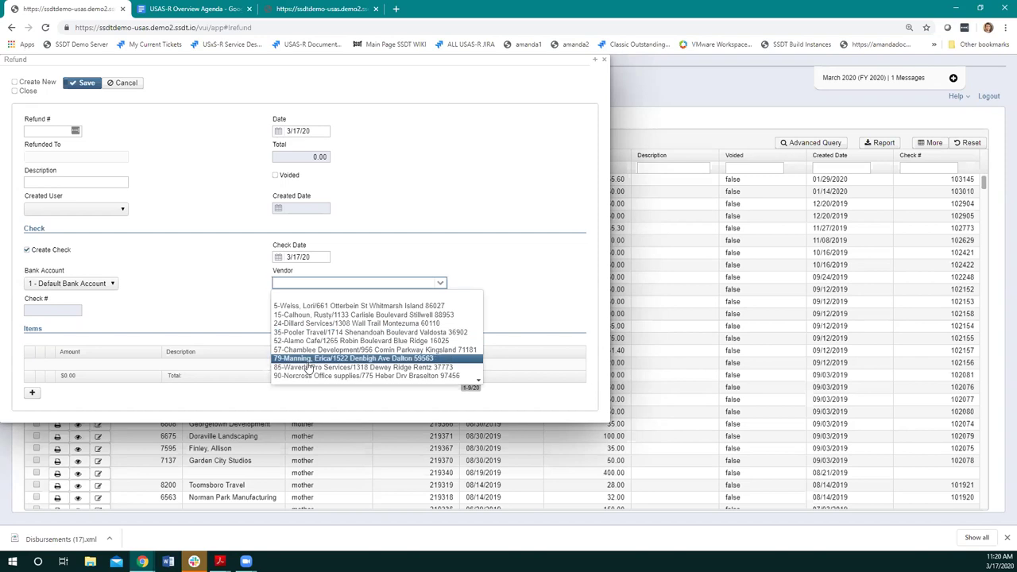
click(309, 359)
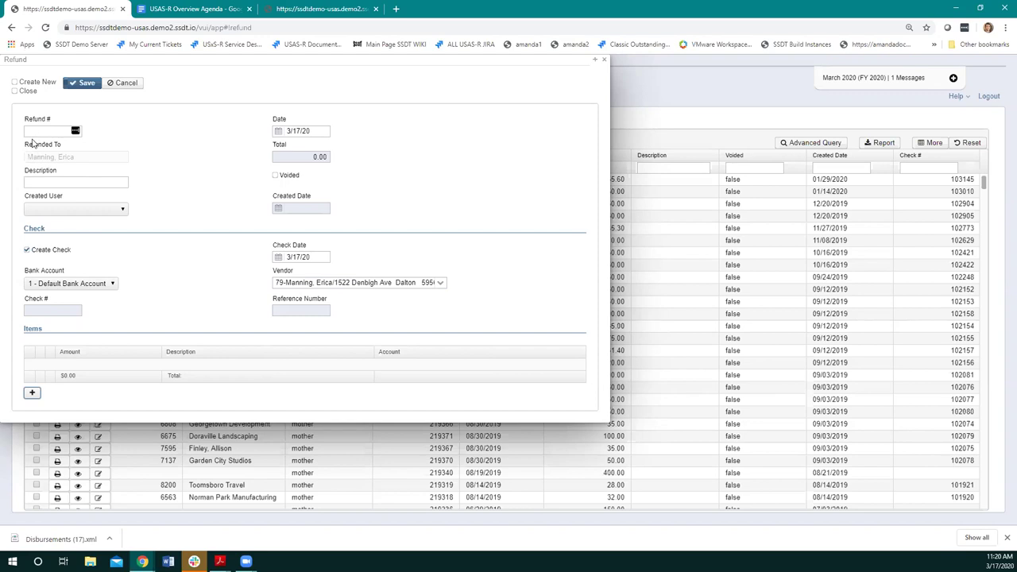
Describe the refund as "refund desc test"
click(50, 181)
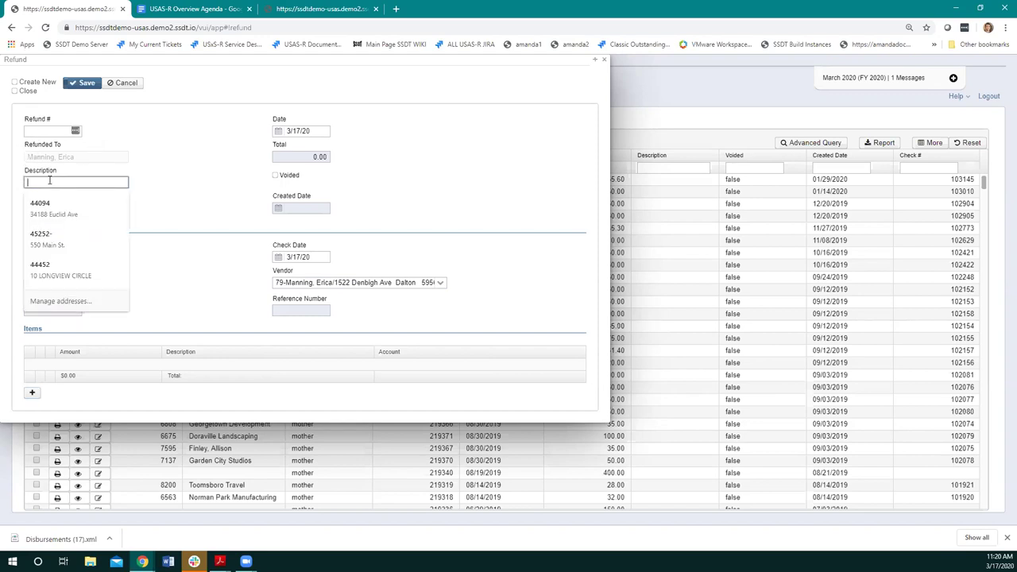
key(Escape)
text(refund desc test)
click(178, 209)
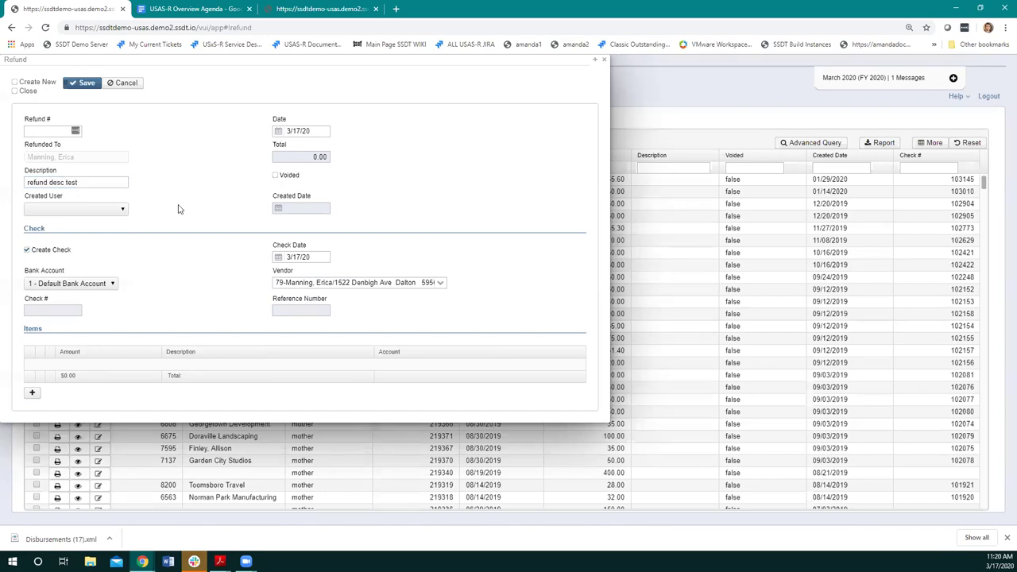
Add a refund item of 100.00 with the description "refund to" followed by the vendor's surname
click(32, 395)
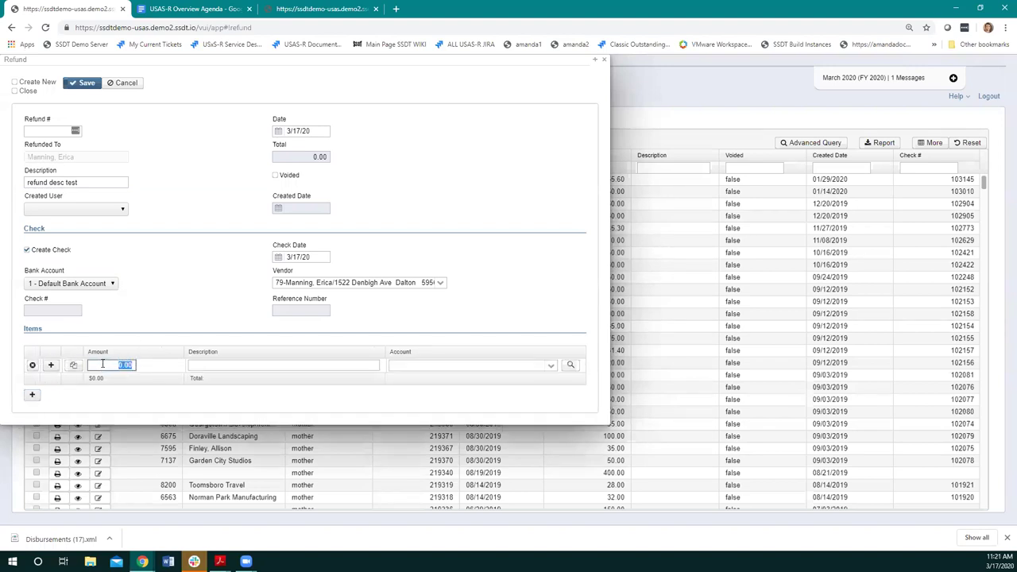
text(100.00)
key(Tab)
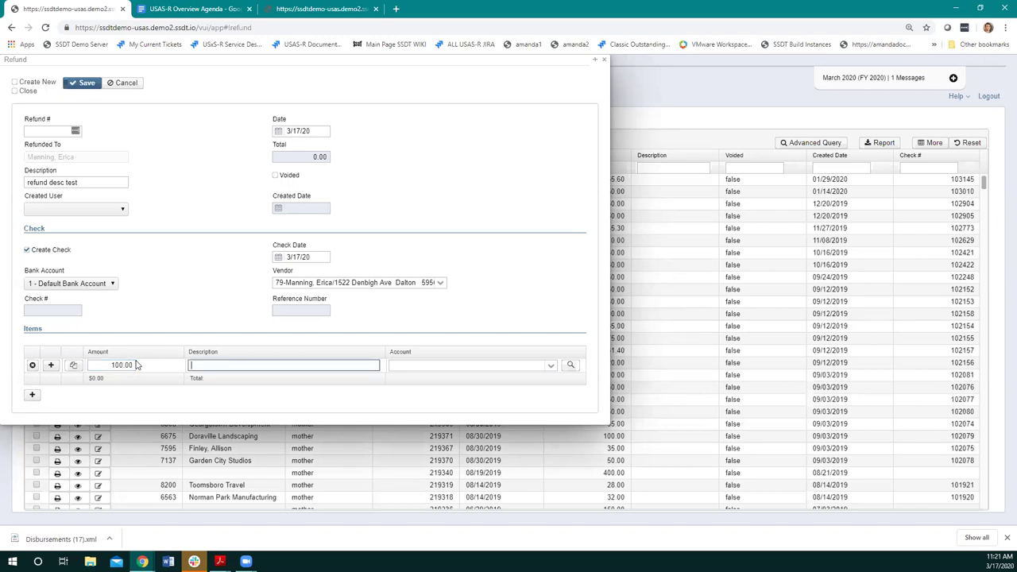
text(refund to Manning)
key(Tab)
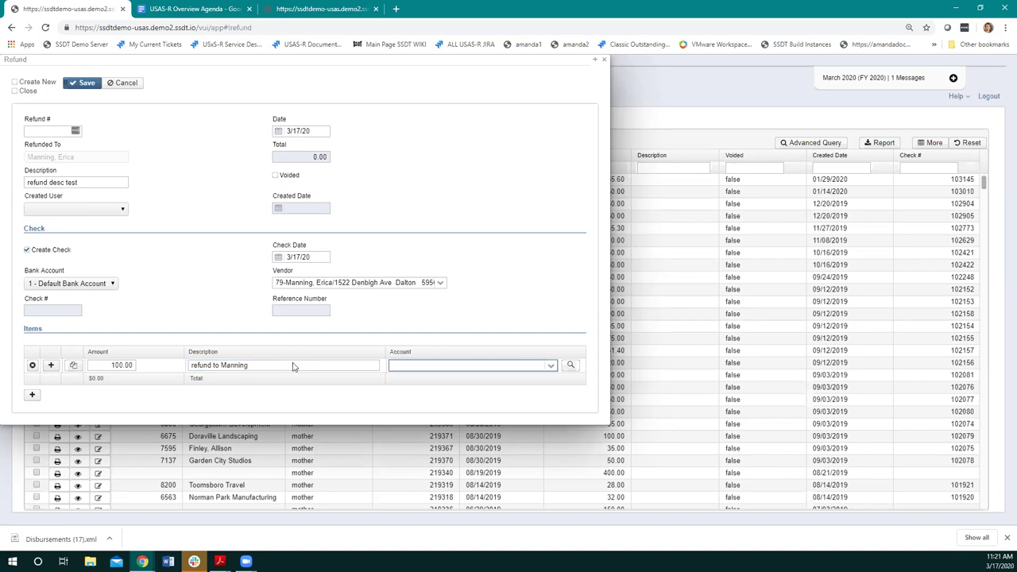
Assign the fund 001 "GENERAL PUBLIC UTILITY PERSONAL PROP." account ending in 002 to the item, and save and close the refund
click(550, 365)
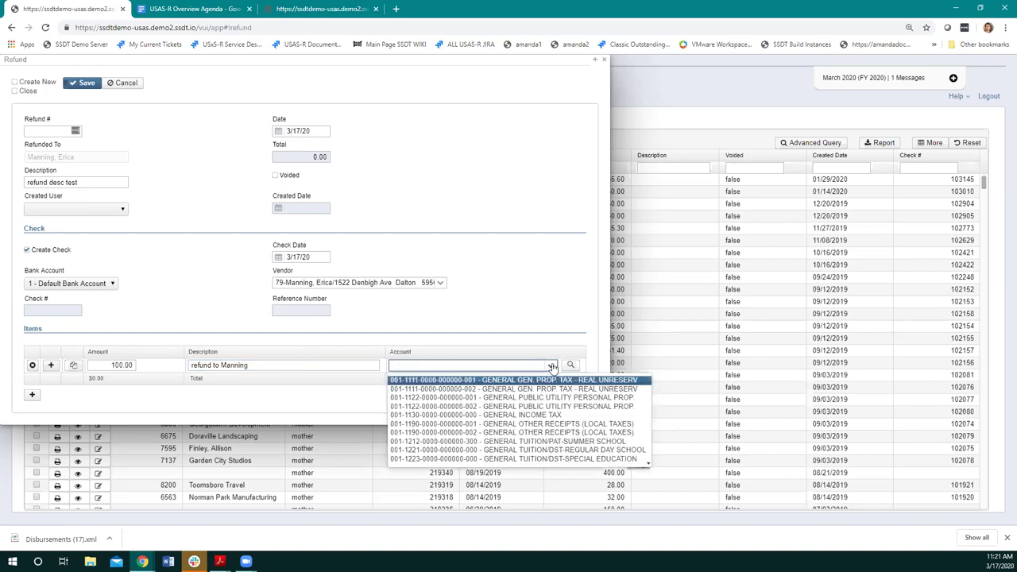
click(461, 406)
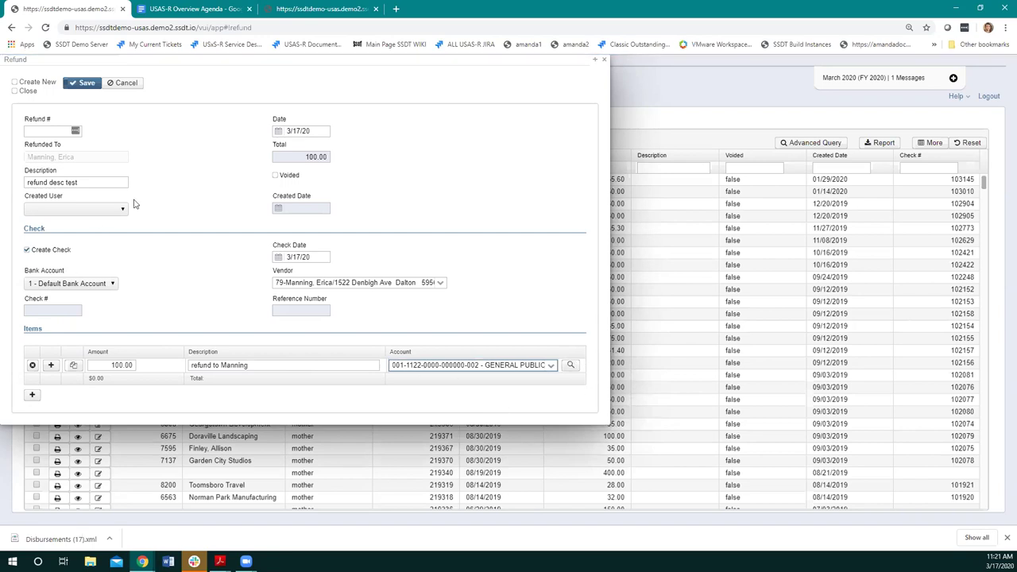
click(83, 83)
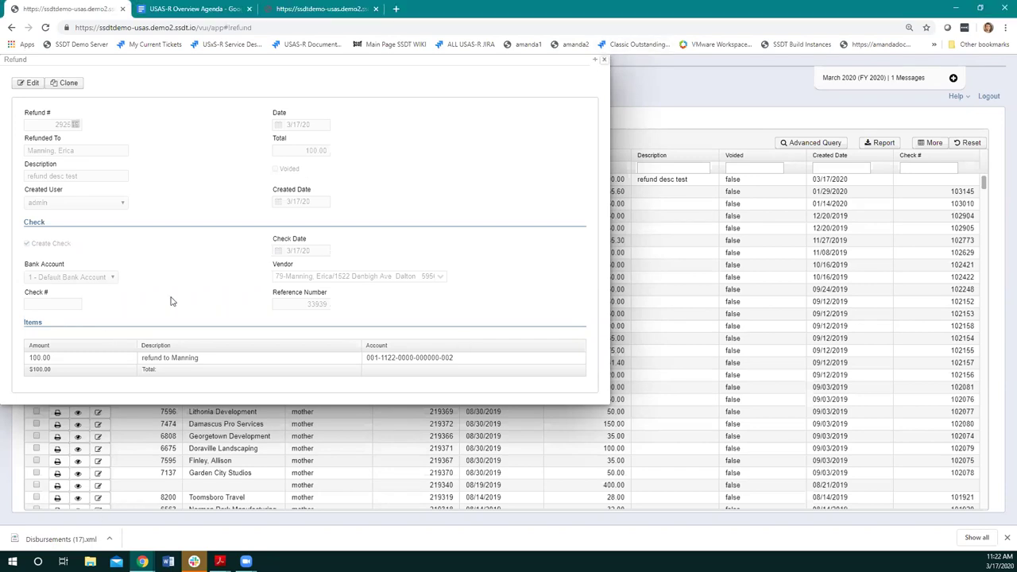
click(604, 60)
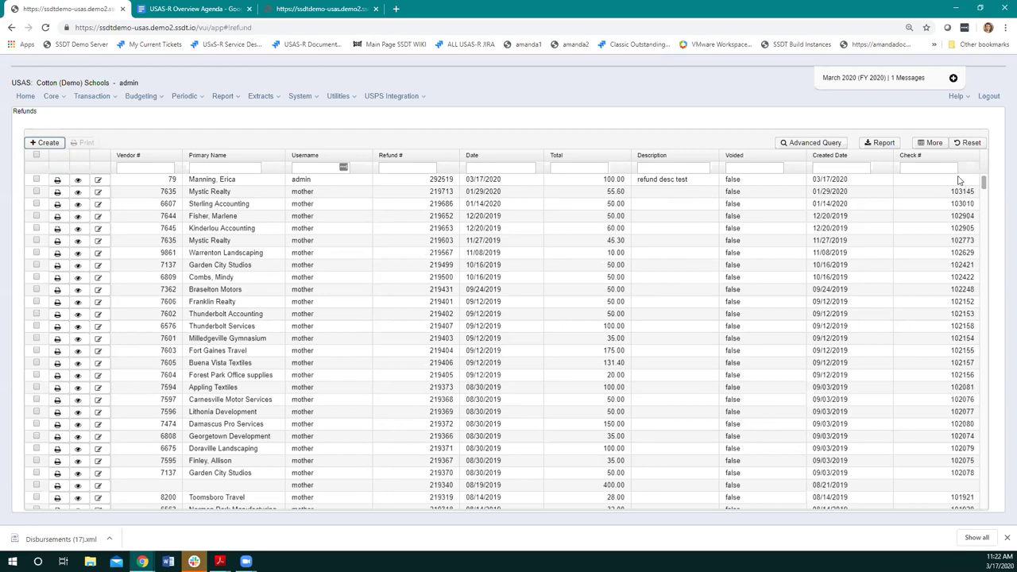
In Disbursements, generate an XML print file for the printable 03/17/2020 refund check, and show the full disbursement list again
click(95, 96)
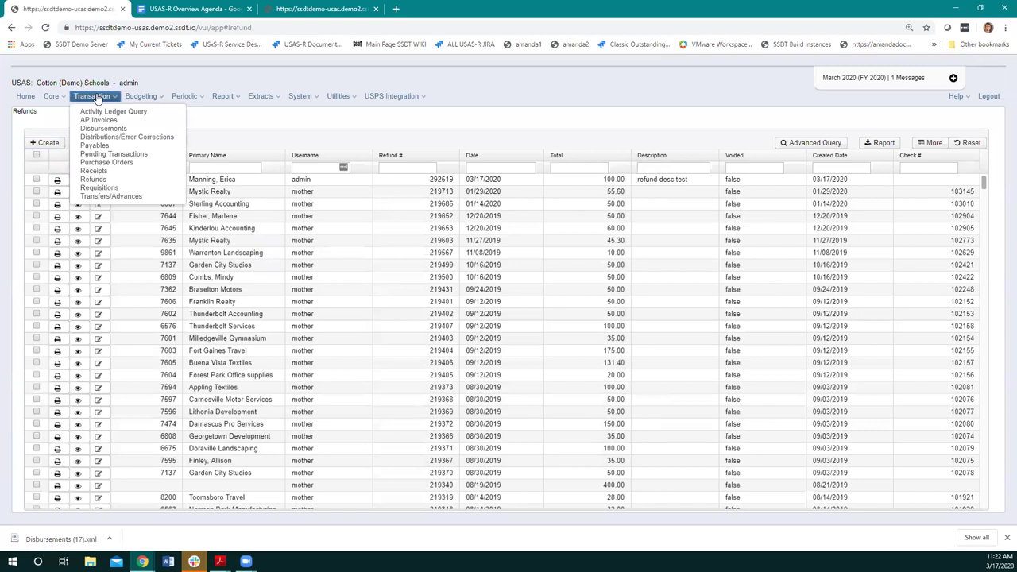
click(112, 135)
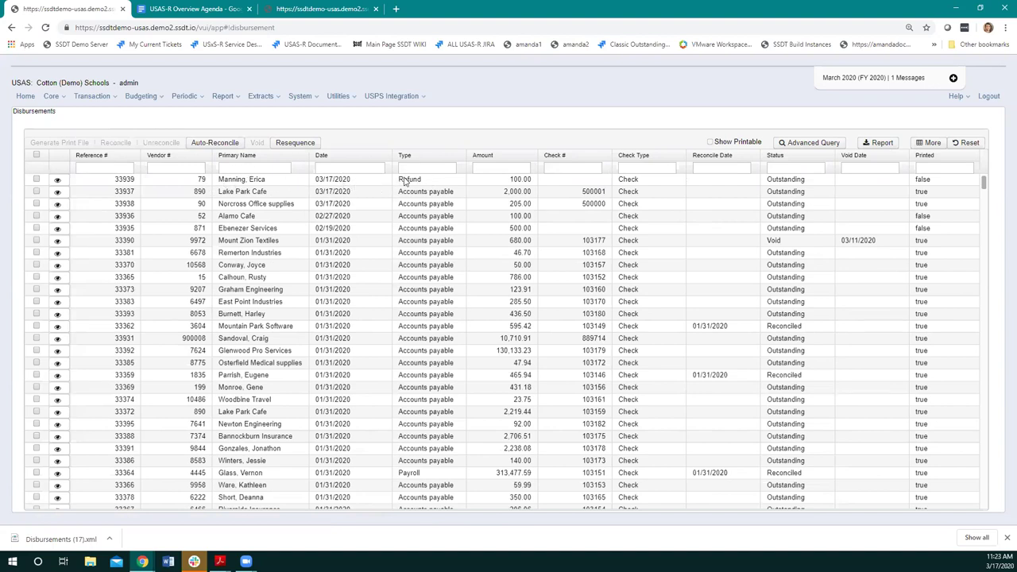
click(711, 142)
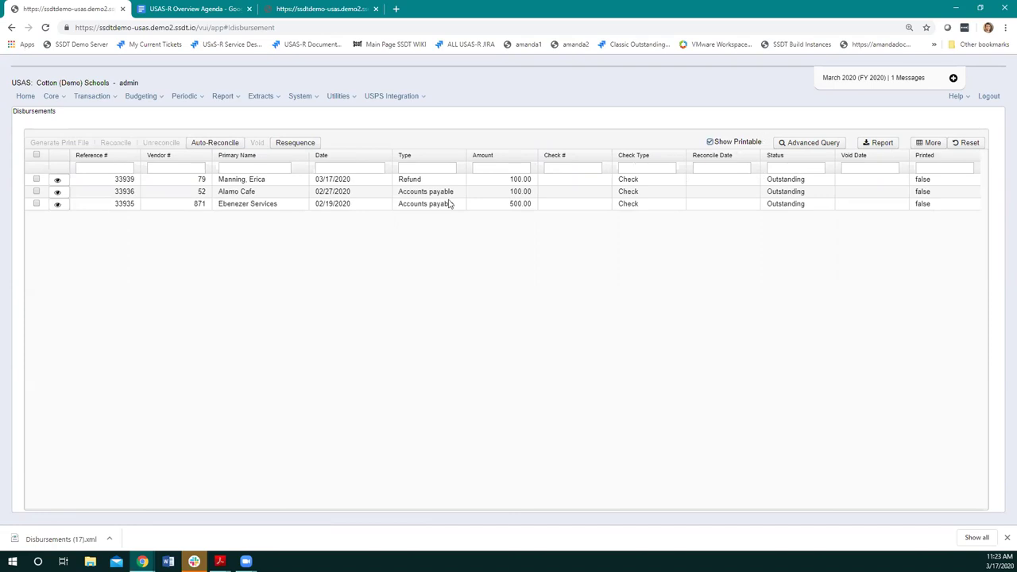
click(36, 180)
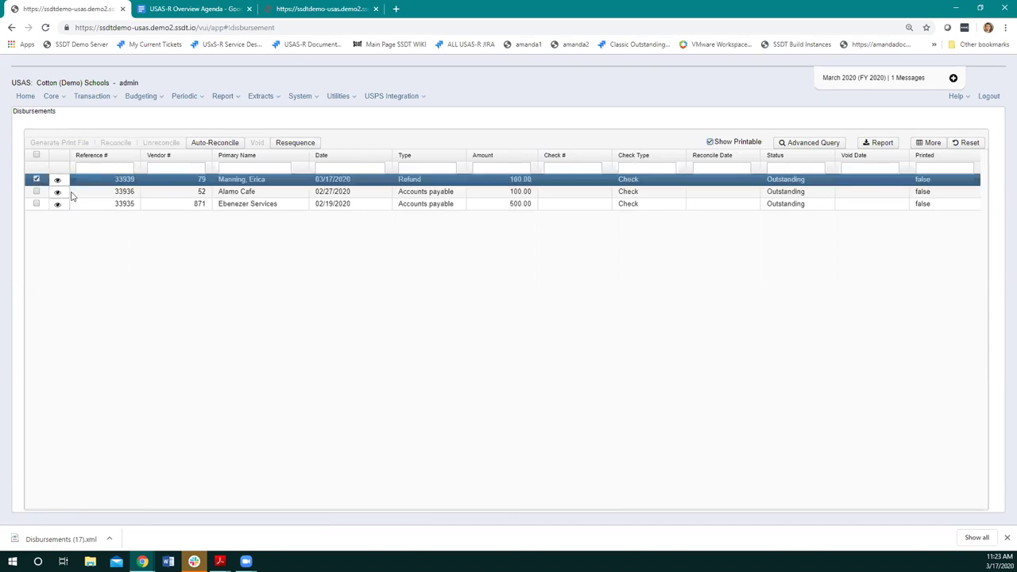
click(60, 143)
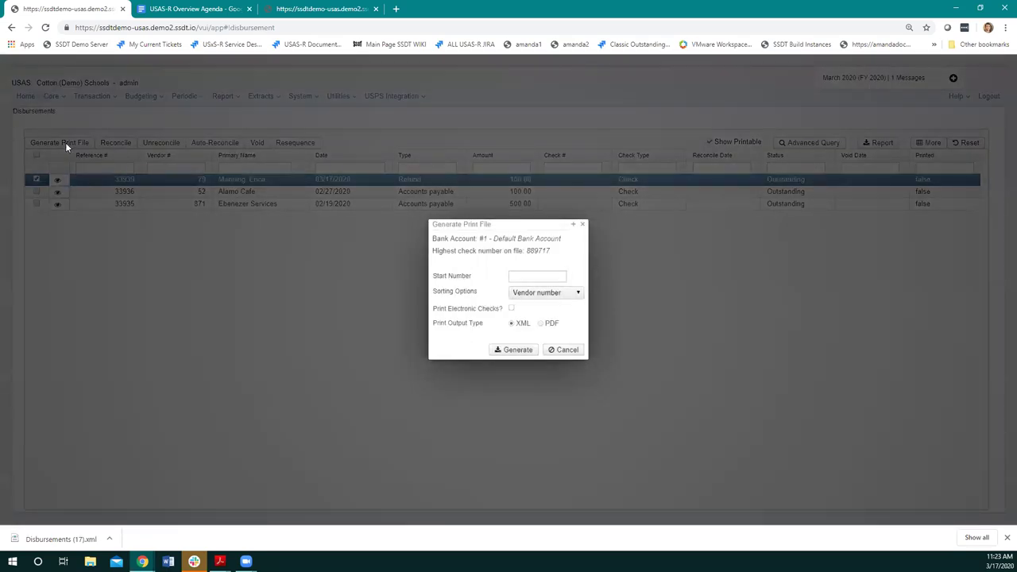
click(512, 350)
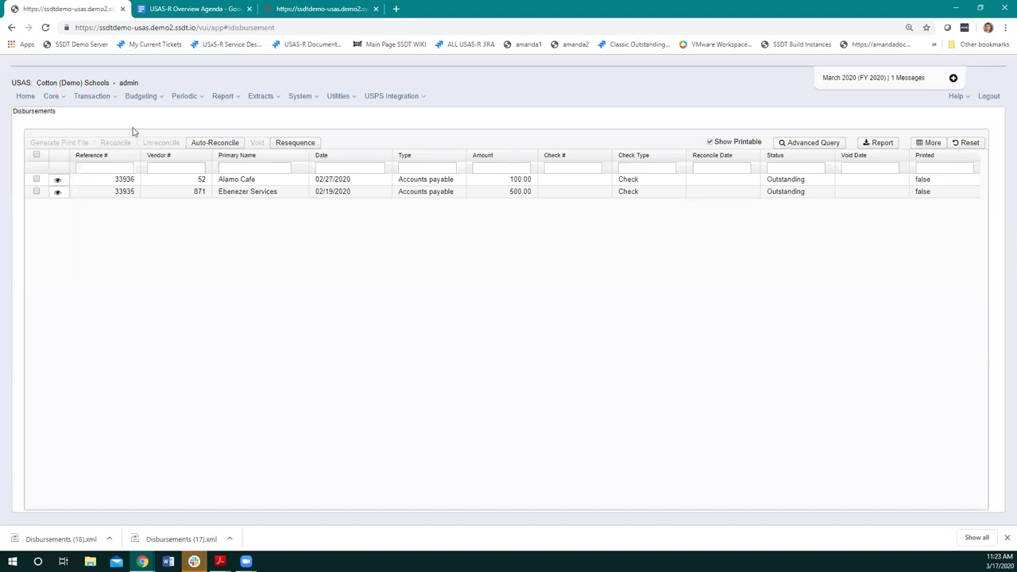
click(711, 141)
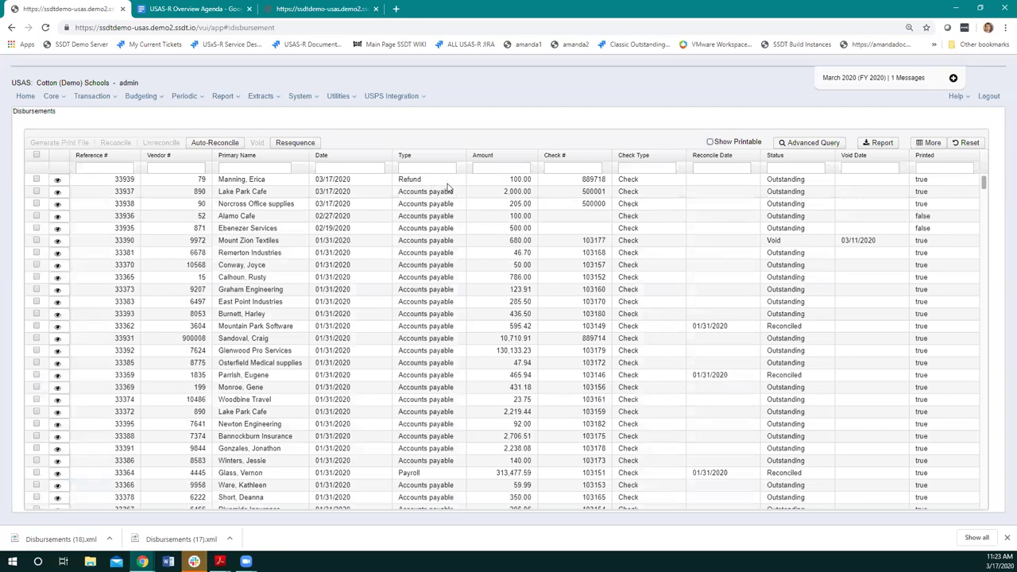
Check the check number of the 03/17/2020 refund disbursement, view its details, and close them again
drag(582, 180, 598, 184)
double_click(596, 180)
click(116, 184)
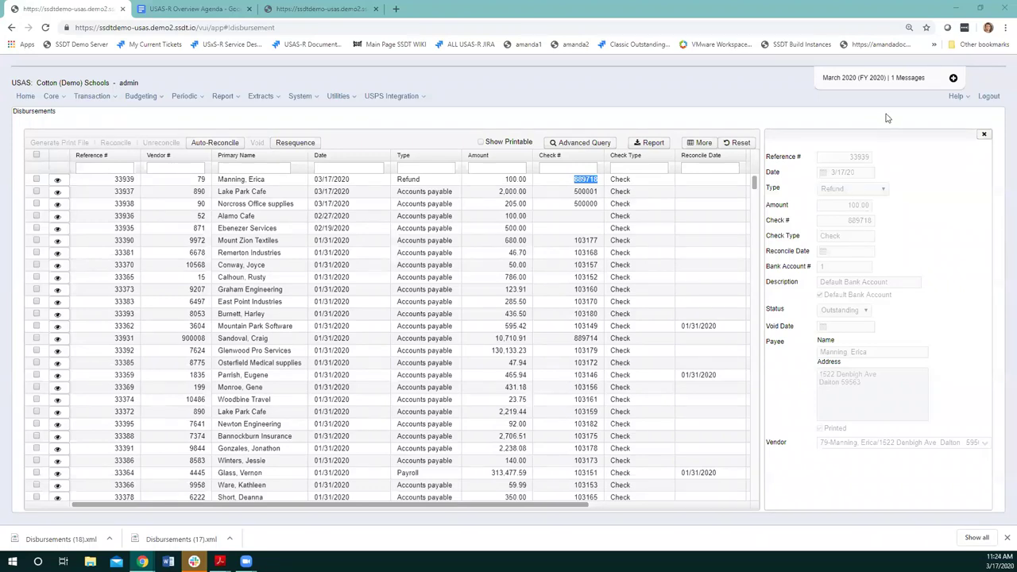
click(964, 139)
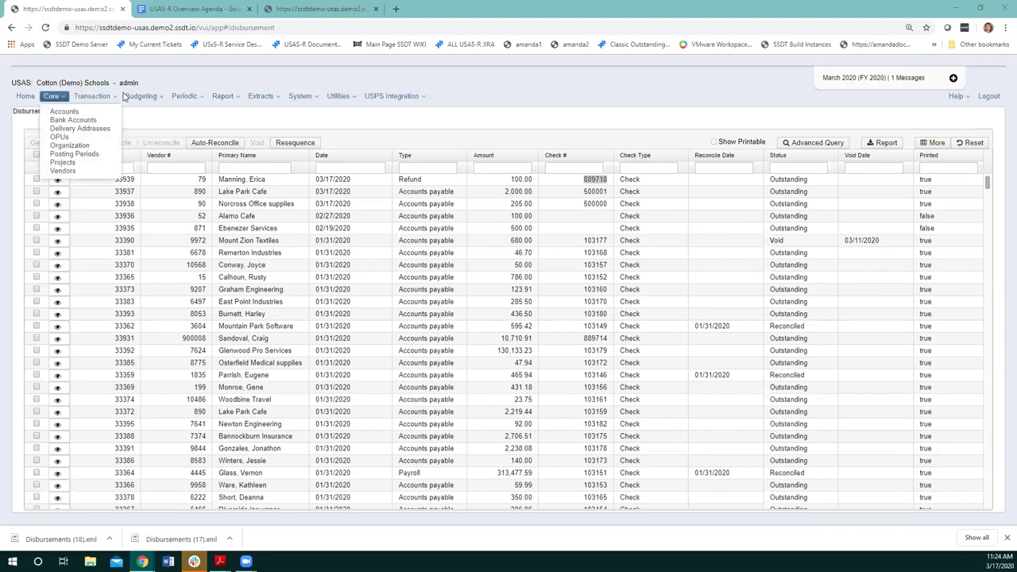
Dismiss the browser's list of downloaded files and open the Transfers/Advances transactions
mouse_move(93, 97)
click(99, 205)
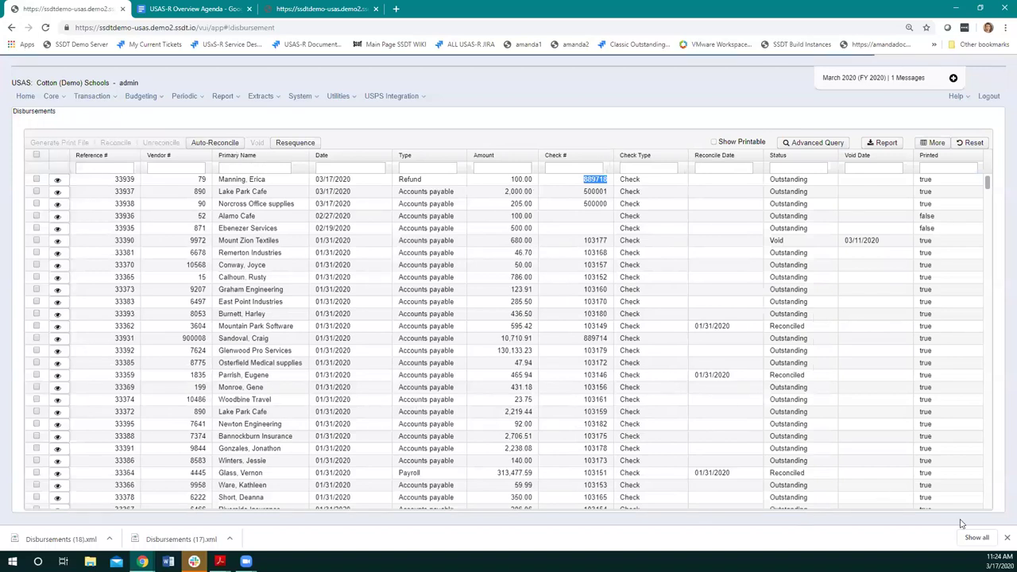
click(1006, 537)
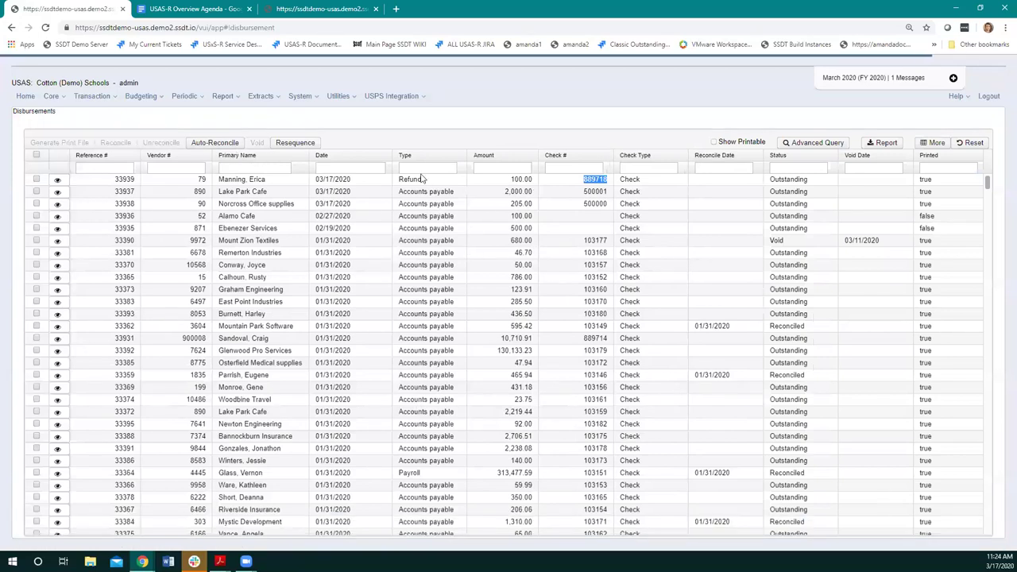
click(97, 101)
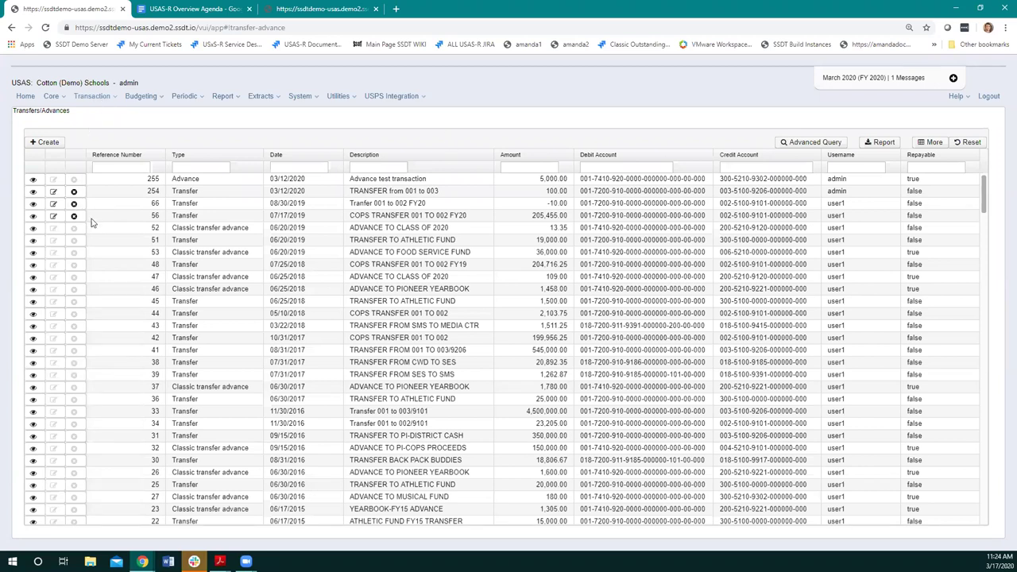
Move the Repayable column in front of the Reference Number column in the Transfers/Advances list
scroll(137, 257, down, 1)
scroll(136, 257, down, 3)
scroll(195, 310, up, 5)
mouse_move(951, 157)
mouse_down()
mouse_move(619, 170)
mouse_move(465, 155)
mouse_move(80, 151)
mouse_up()
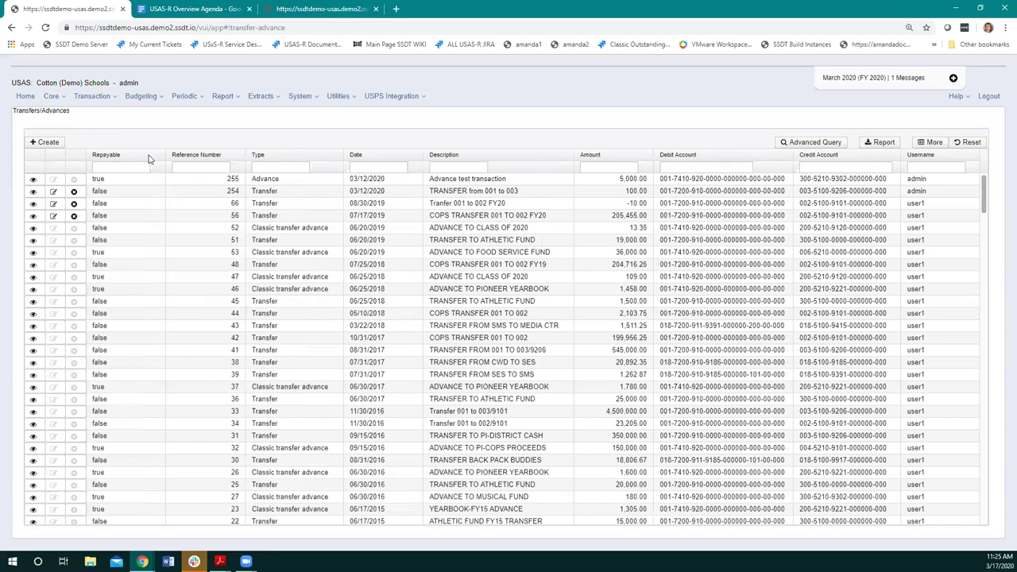
Filter the Transfers/Advances list to repayable entries with "t", and clear the filter again
click(126, 167)
text(f)
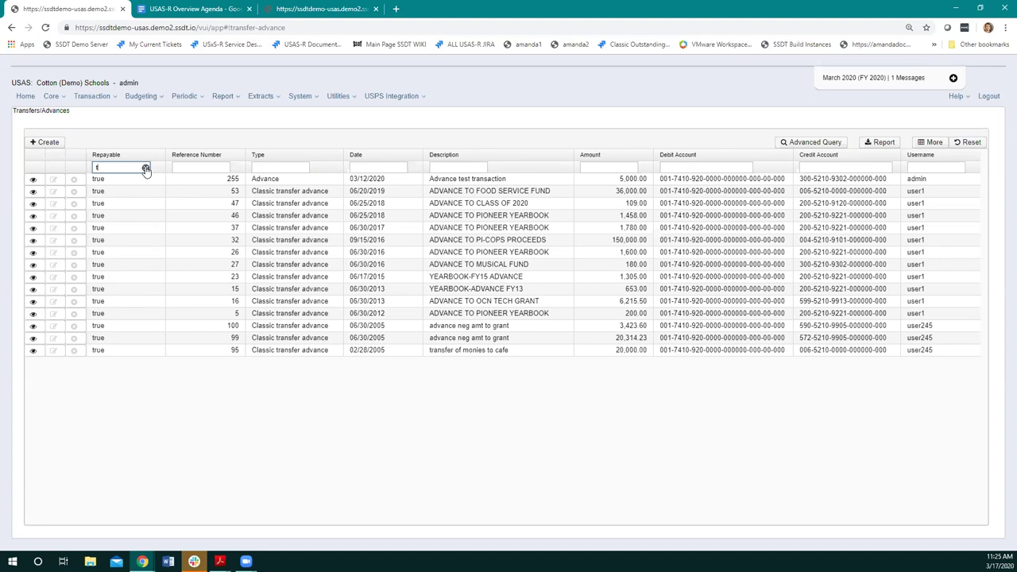
click(145, 169)
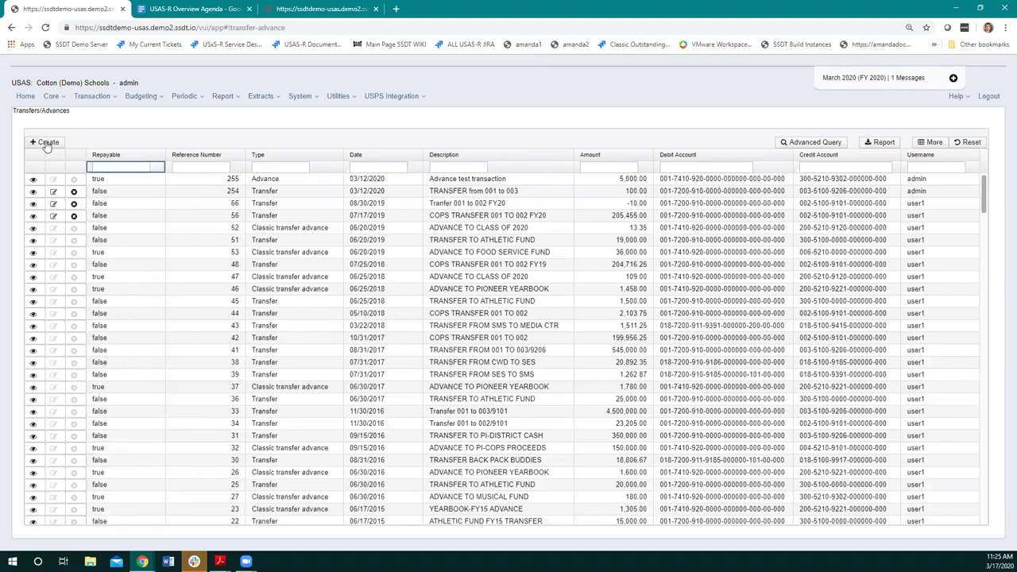
Create a Transfer entry of 100.00 dated 3/17/20 with the description "transfer transction"
click(46, 146)
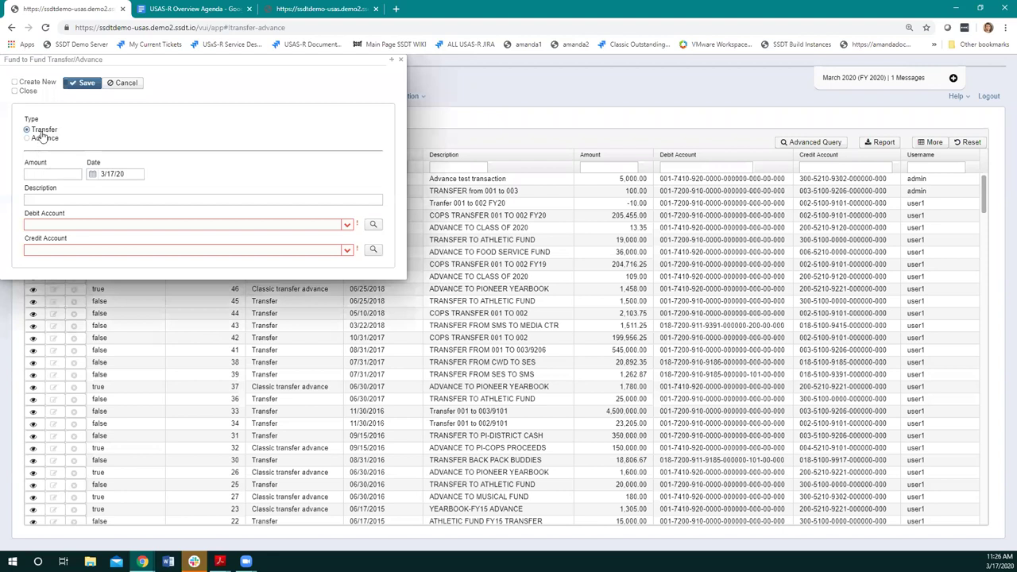
click(52, 174)
text(100)
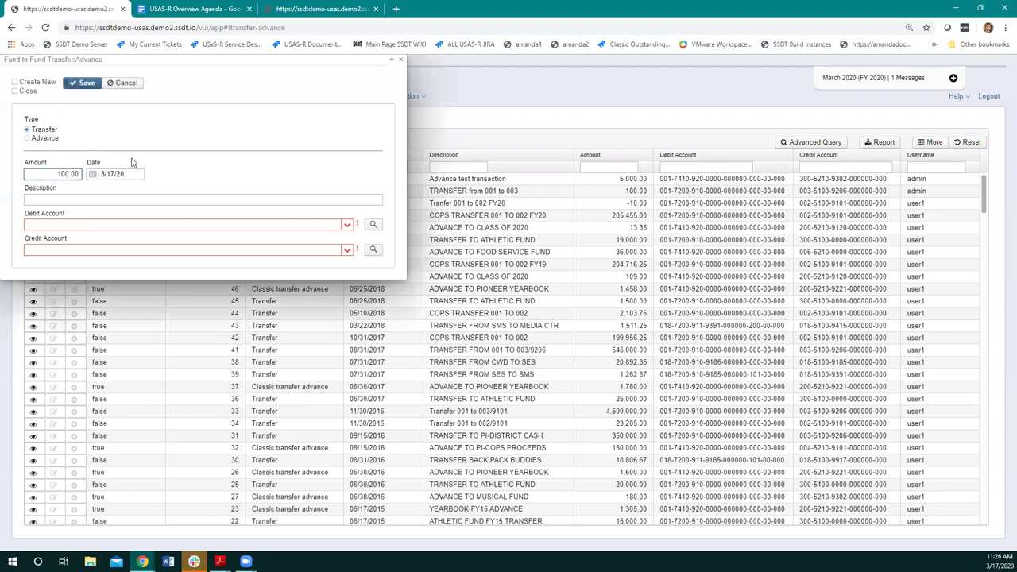
click(181, 200)
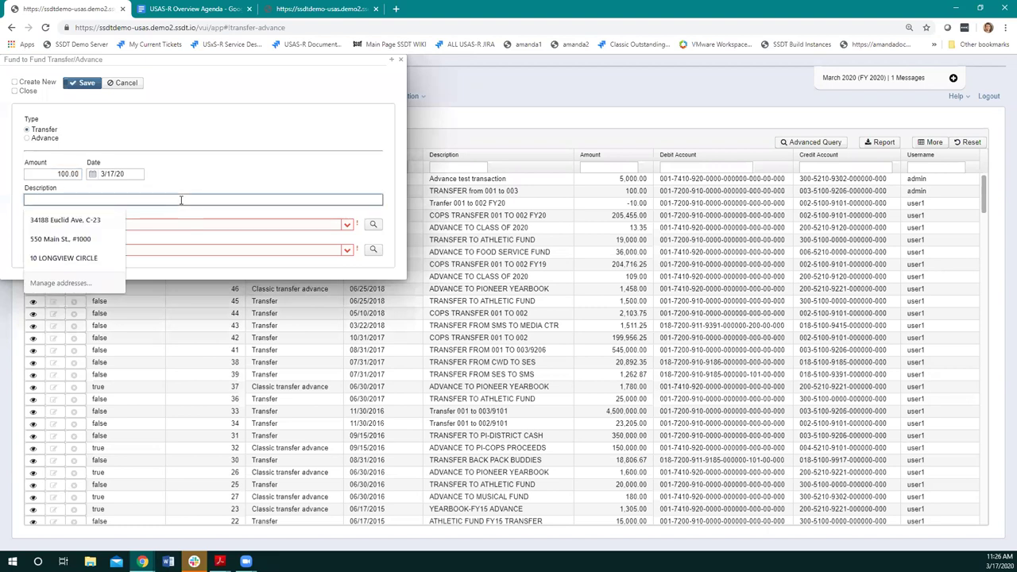
text(transfer )
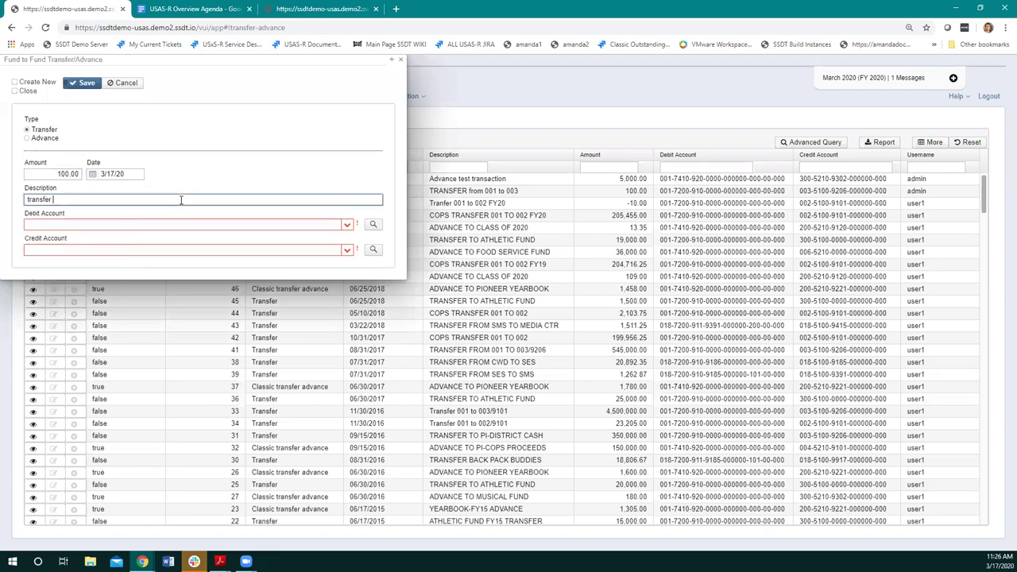
text(transction)
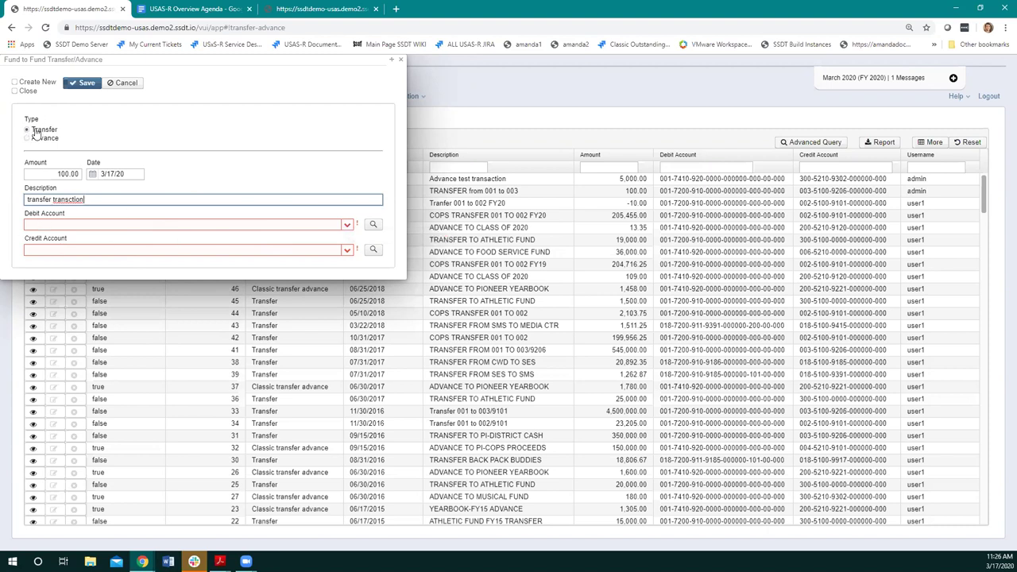
Debit the transfer to fund 006 FOOD SERVICE TRANSFERS TRANSFERS, credit it to fund 013 RECREATION TRANSFERS-IN, and save and close it
click(346, 225)
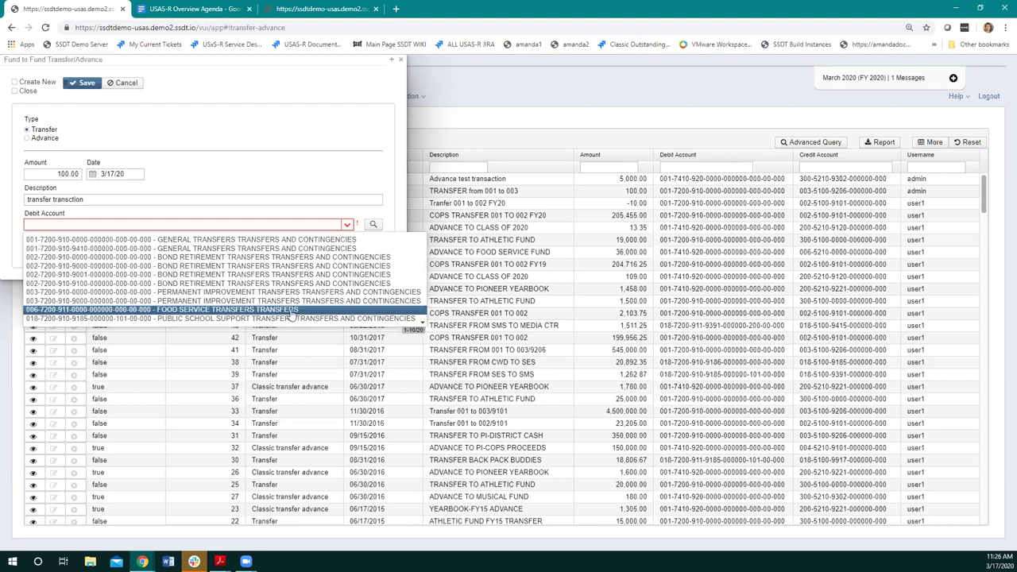
click(51, 311)
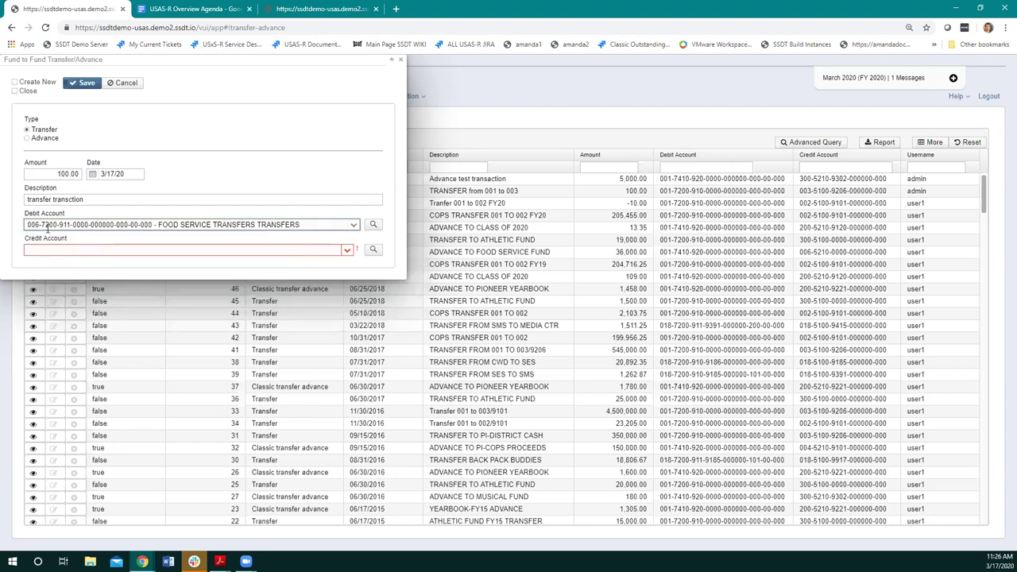
click(346, 251)
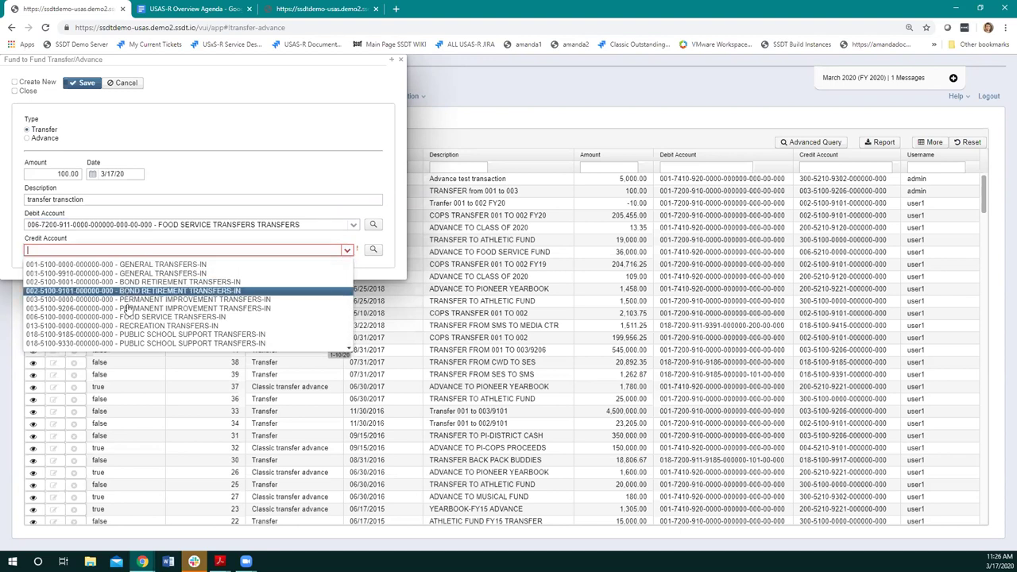
click(90, 327)
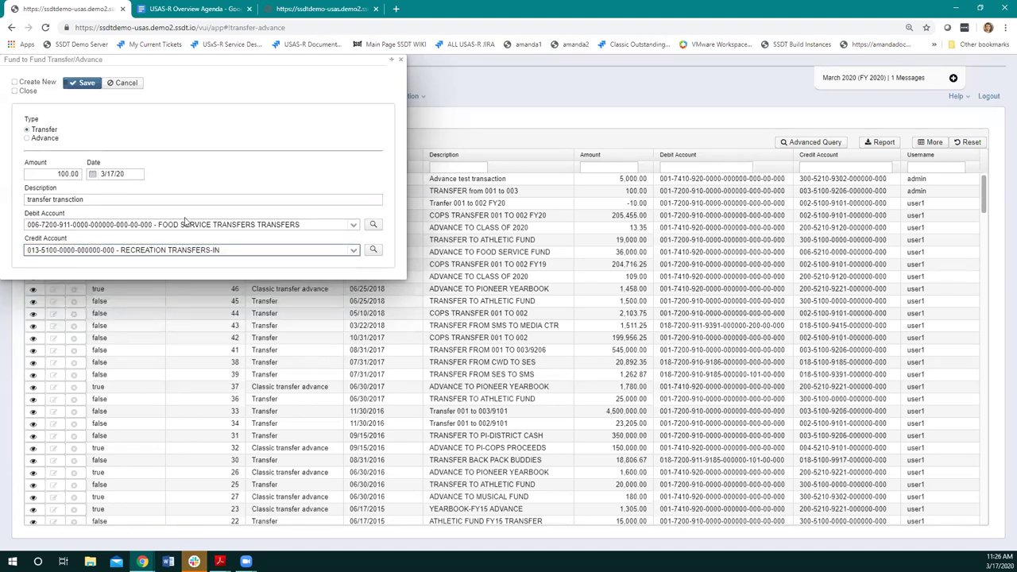
click(81, 85)
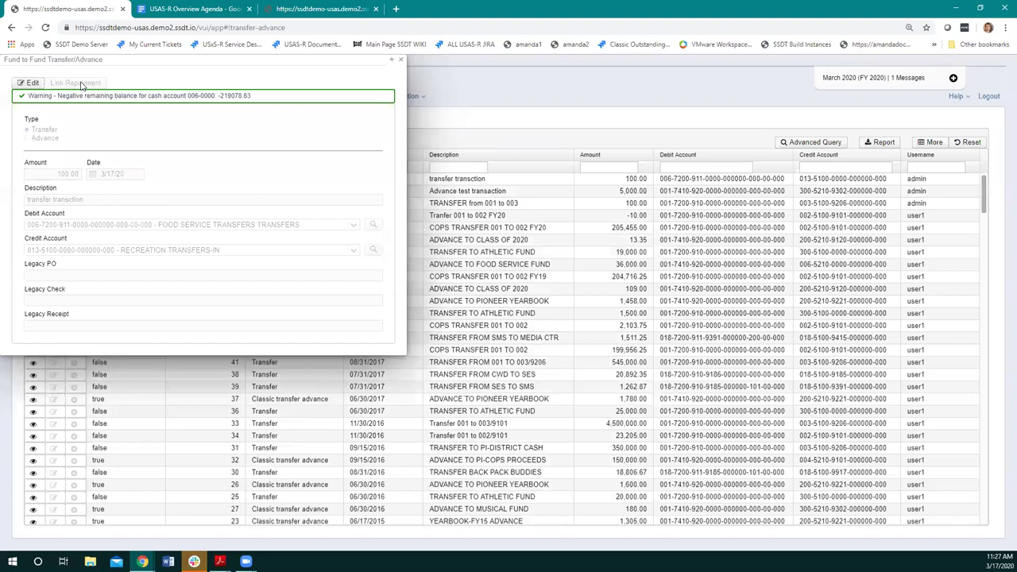
click(401, 62)
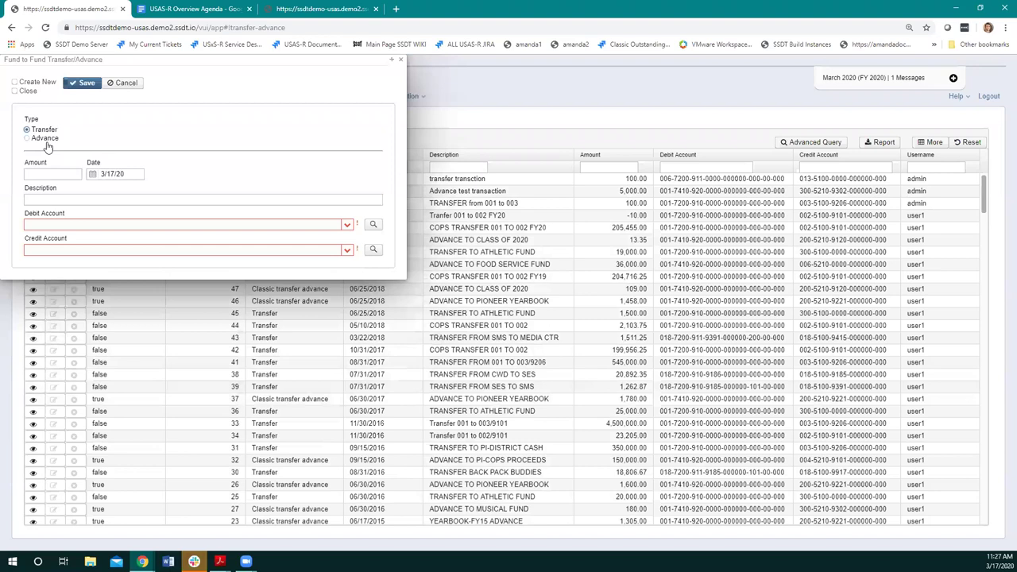
Set up a new Advance of 500.00 dated 3/17/20 with the description "advance test"
click(44, 139)
click(70, 176)
text(500)
key(Tab)
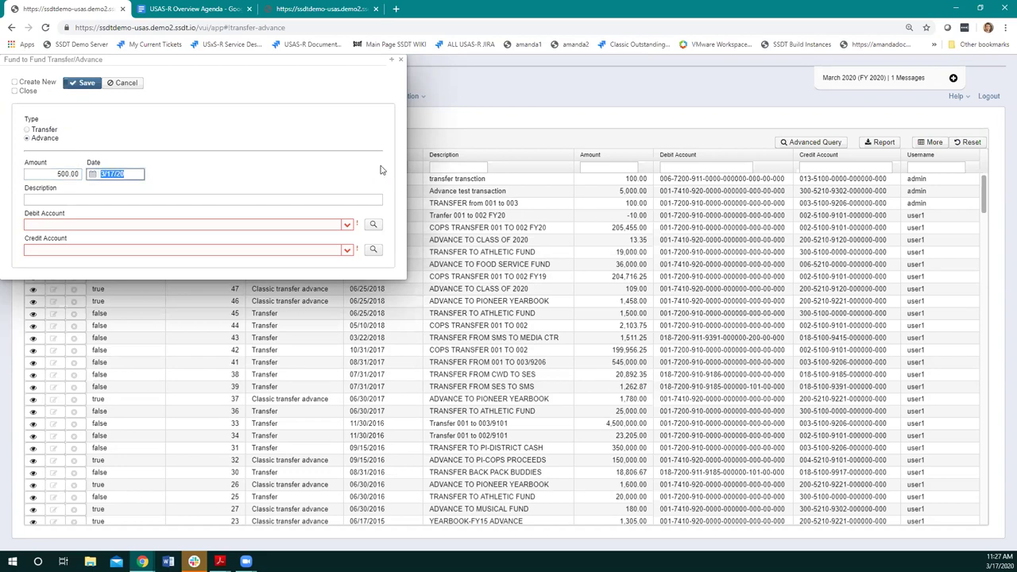
key(Tab)
text(advan)
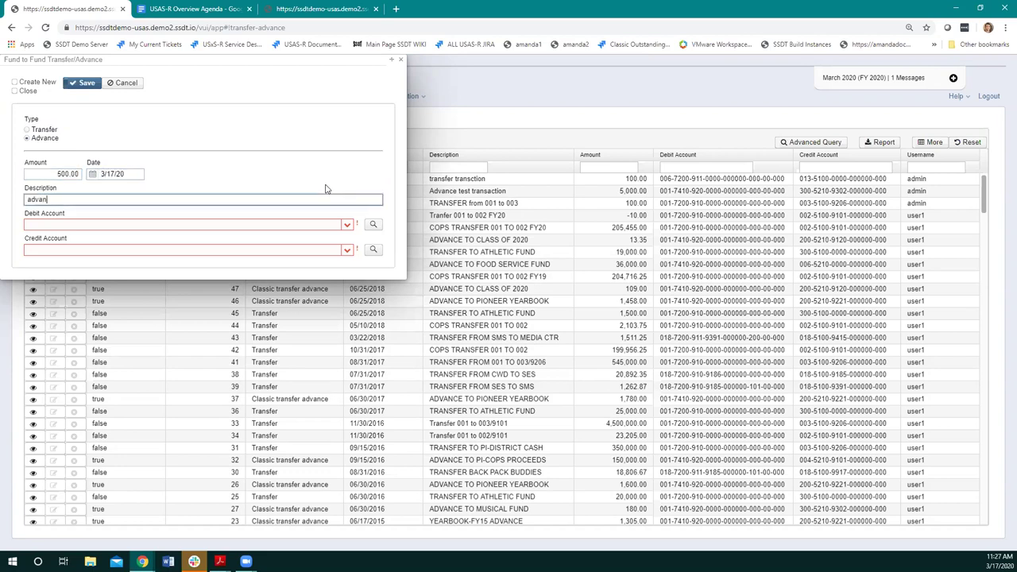
text(ce test)
Debit the advance to fund 001 GENERAL INITIAL ADVANCES, credit it to fund 006 FOOD SERVICE ADVANCES IN - INITIAL, and save it
click(346, 226)
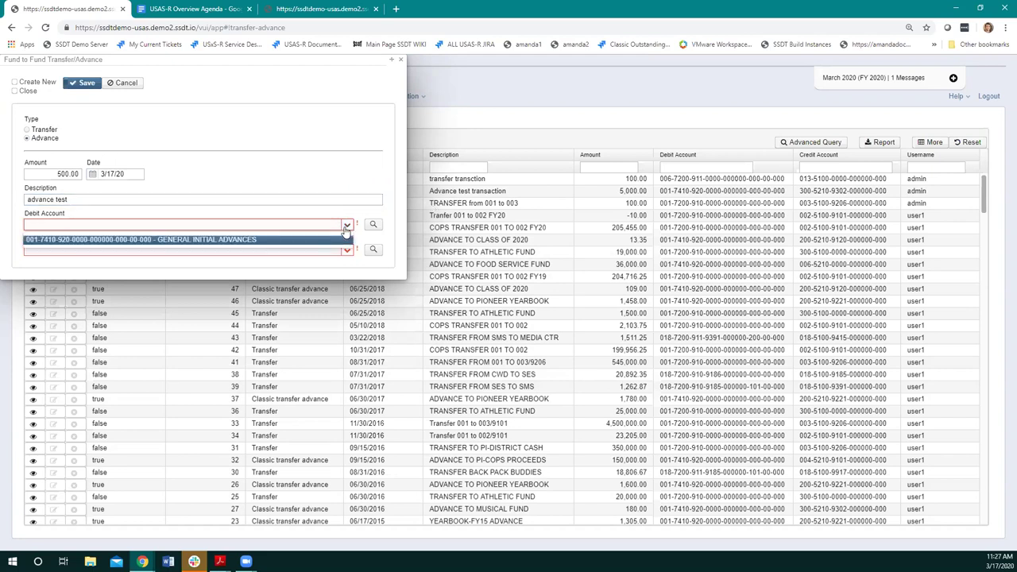
click(236, 240)
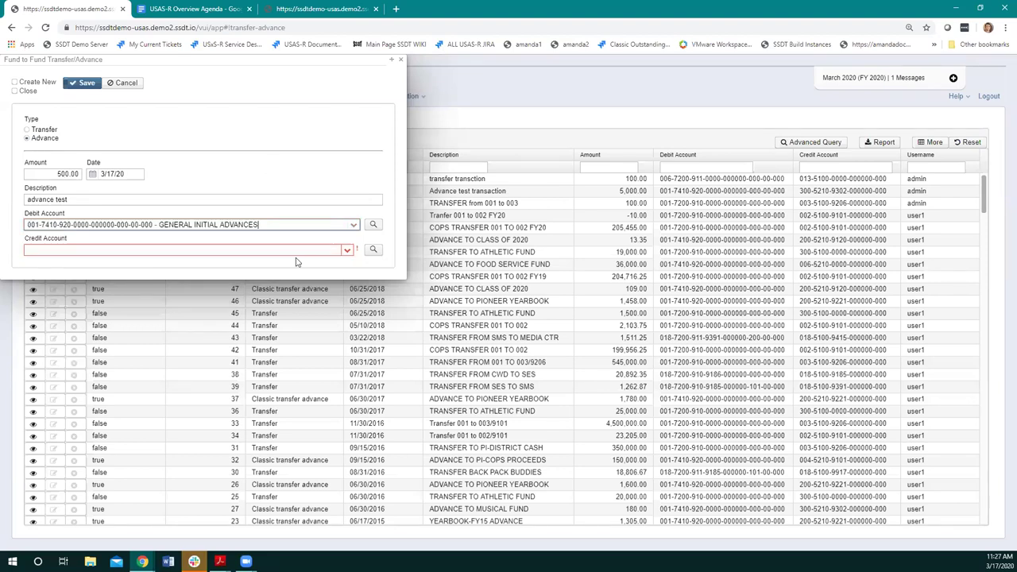
click(348, 251)
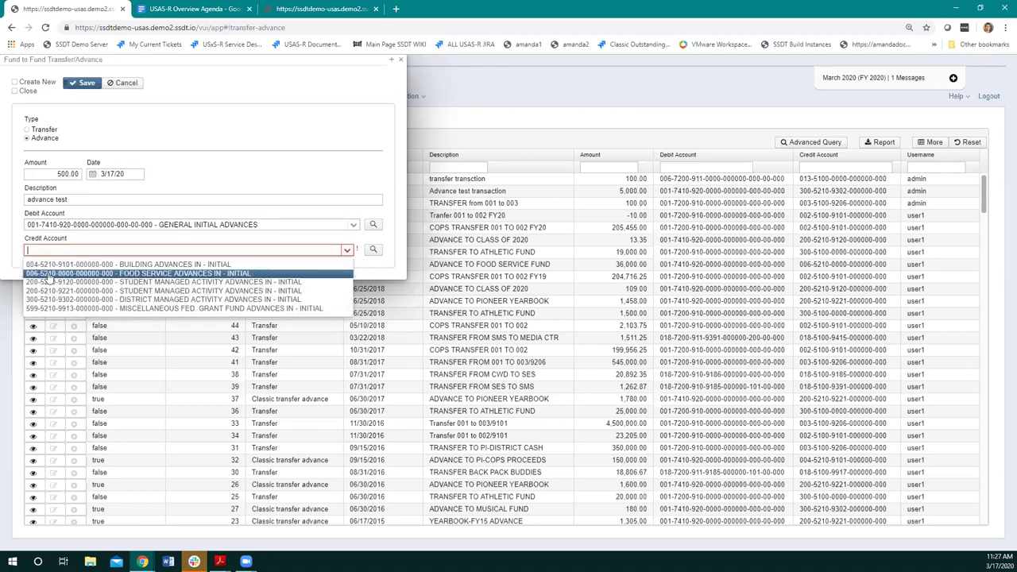
click(49, 276)
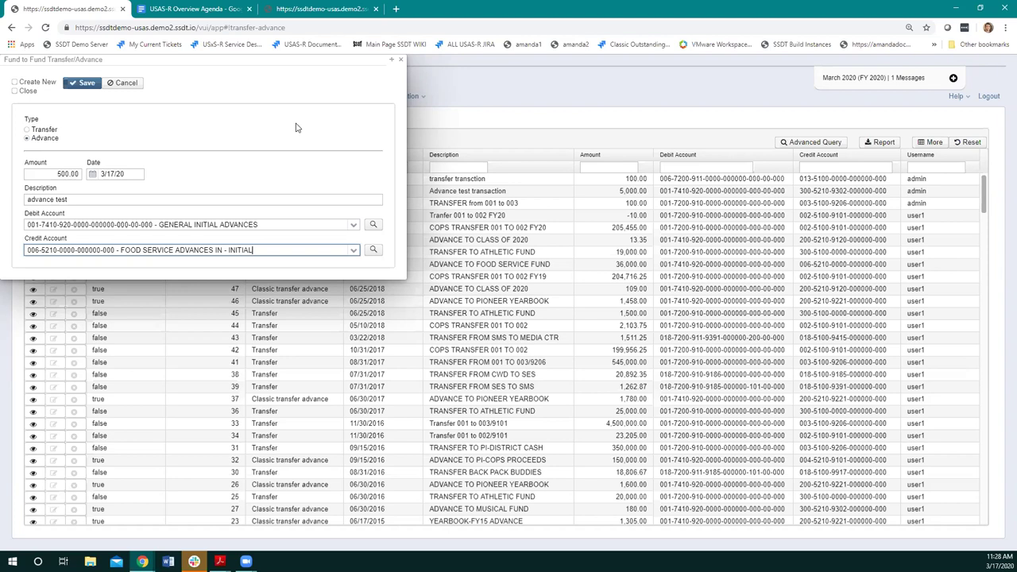
click(76, 83)
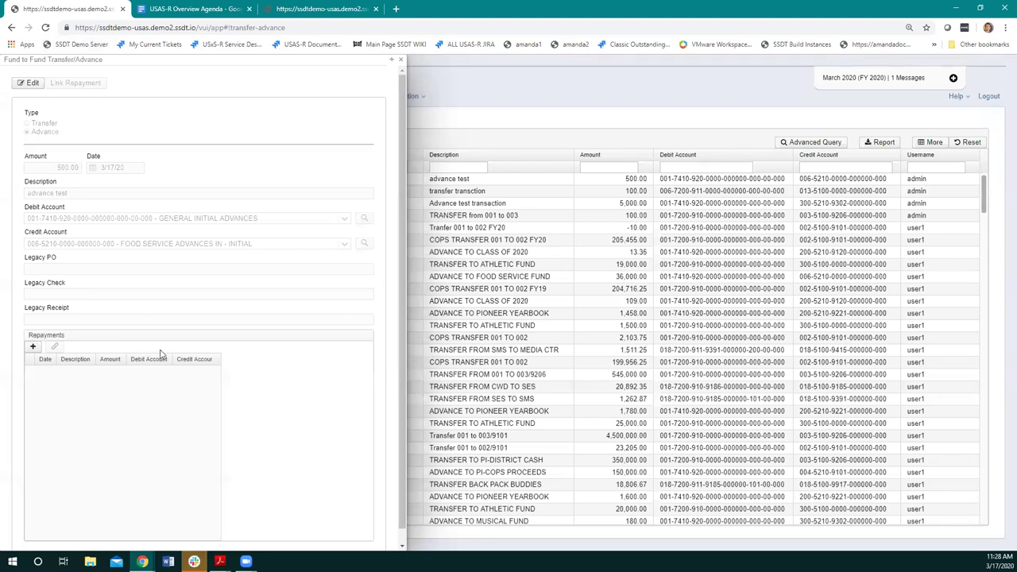
Add a 500.00 repayment dated 3/17/20 with the description "repay" to the advance, save it, and close the record
click(33, 348)
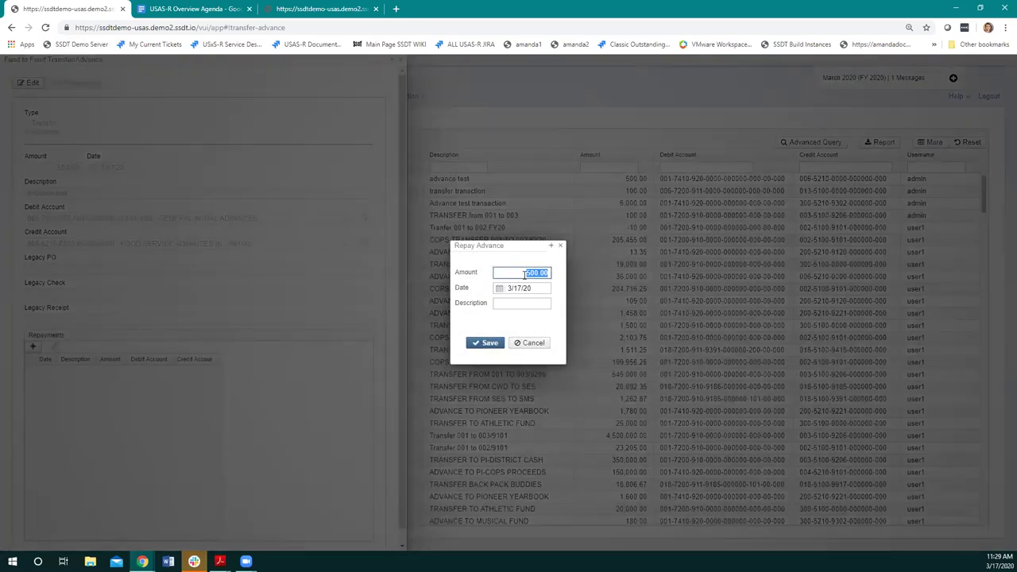
click(500, 305)
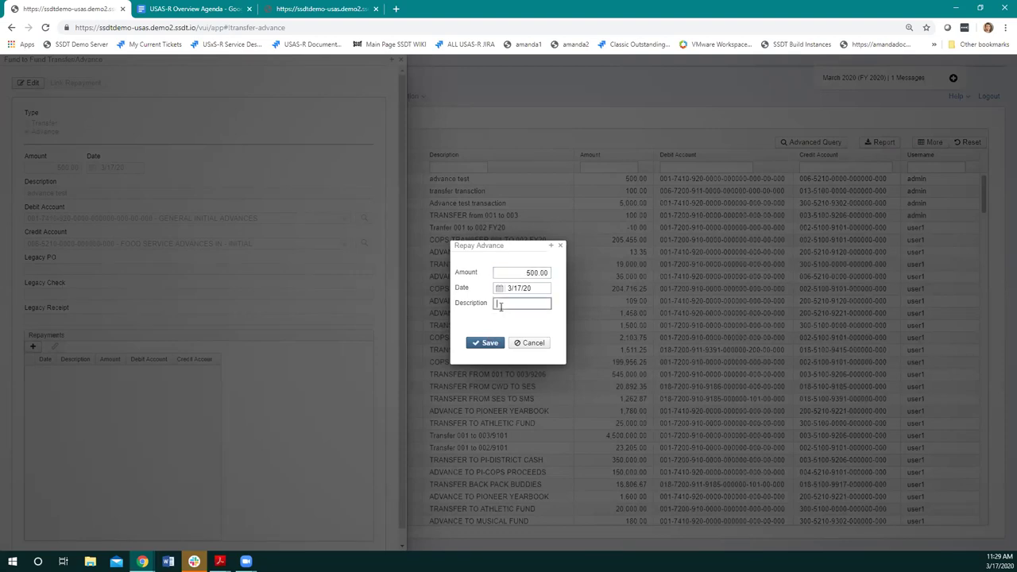
text(repay)
click(483, 349)
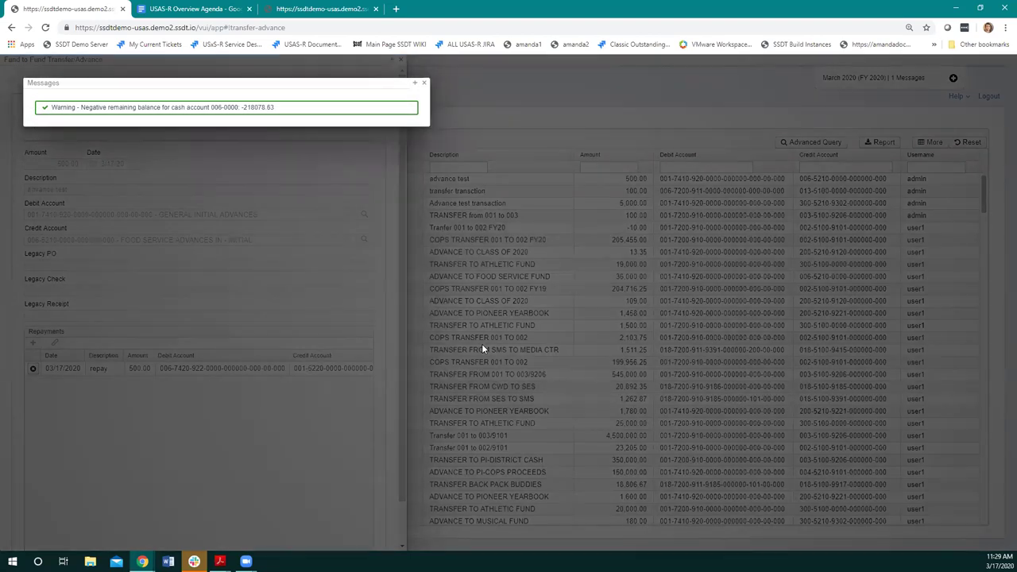
click(424, 83)
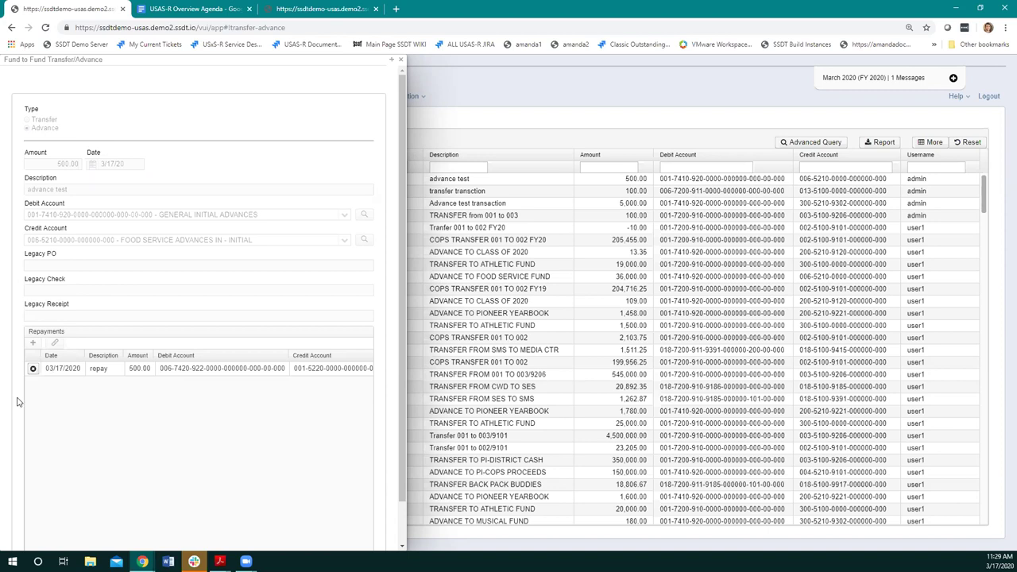
click(401, 61)
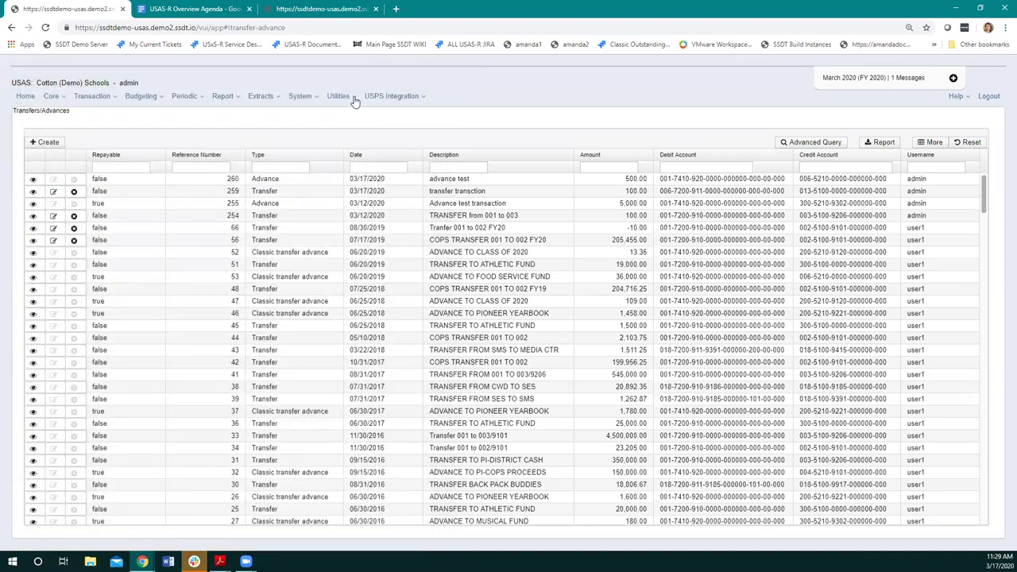
Review the repayments recorded on the 5,000.00 "Advance test transaction", and close the record
click(35, 205)
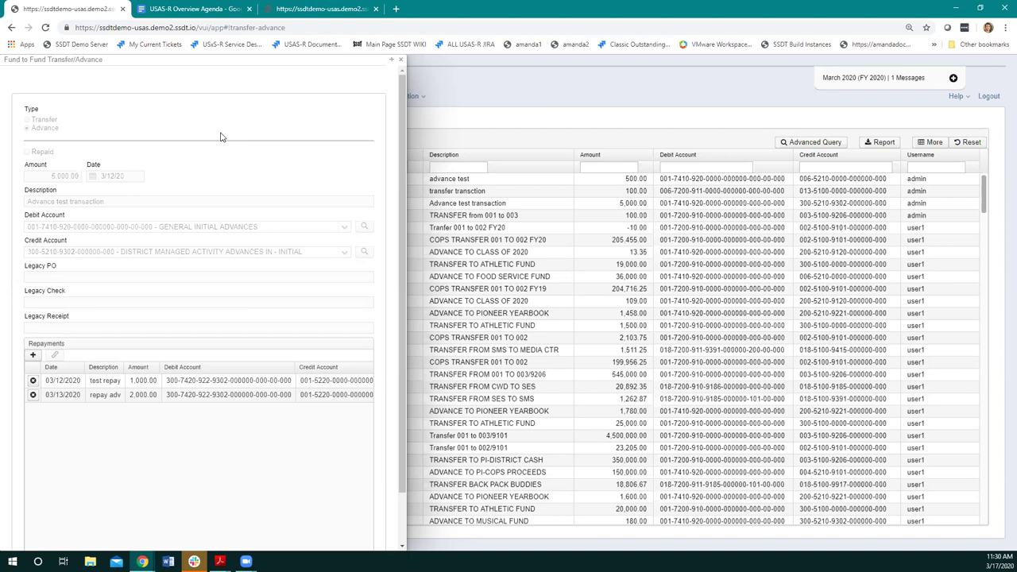
click(402, 61)
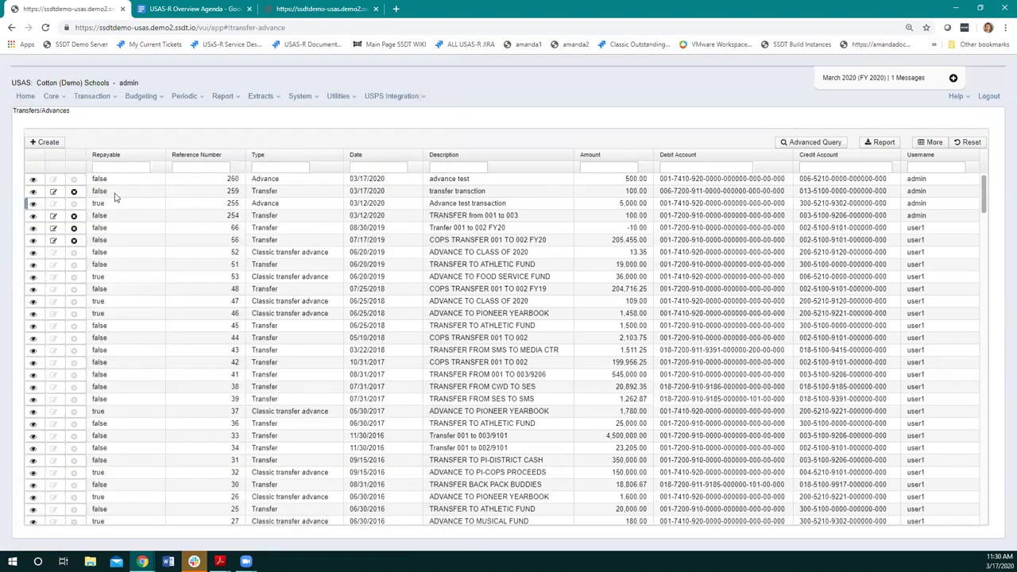
View the 13.35 "ADVANCE TO CLASS OF 2020" advance and delete its RETURN ADVANCE FROM CLASS 2020 repayment
click(32, 252)
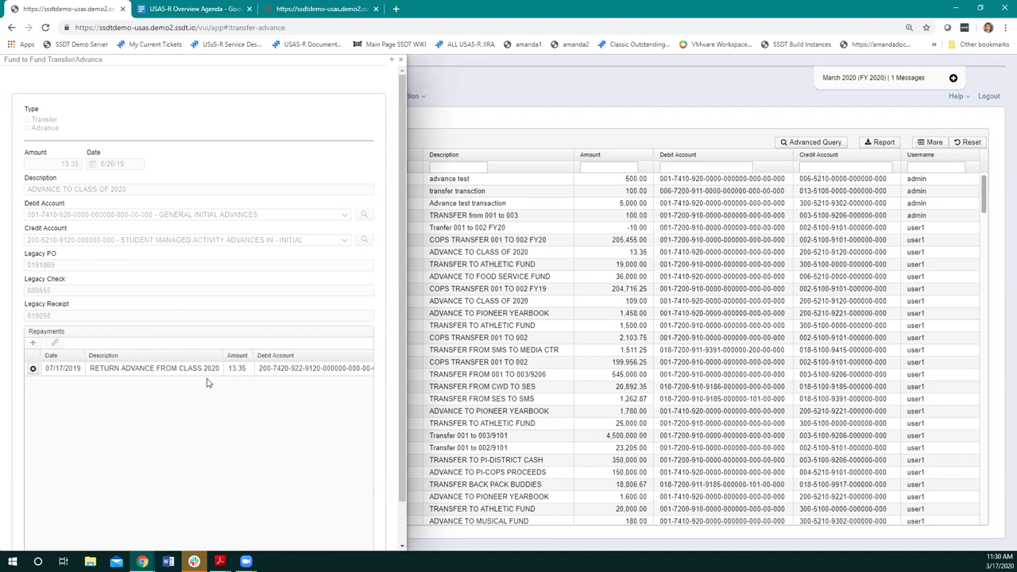
click(32, 370)
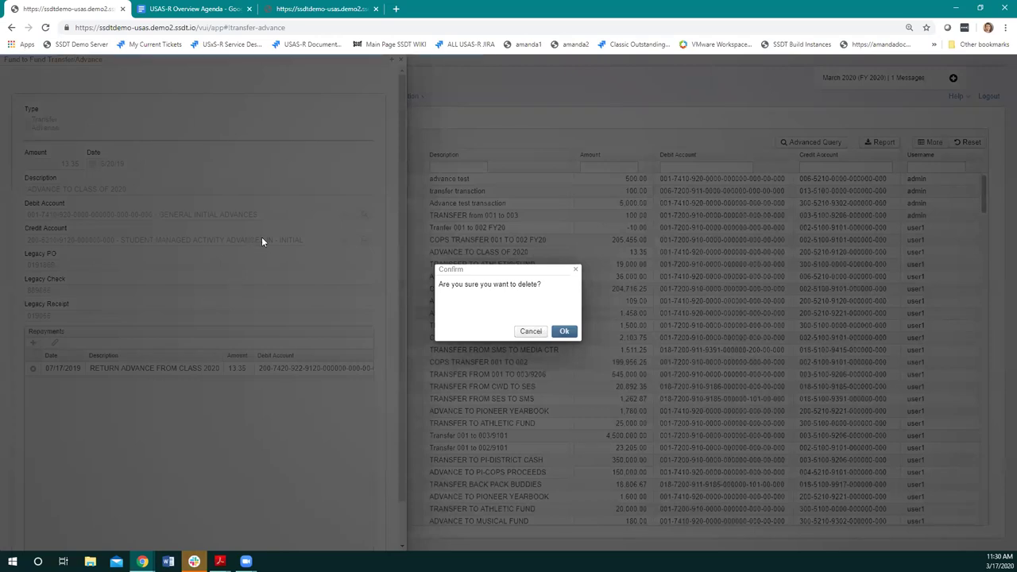
click(572, 332)
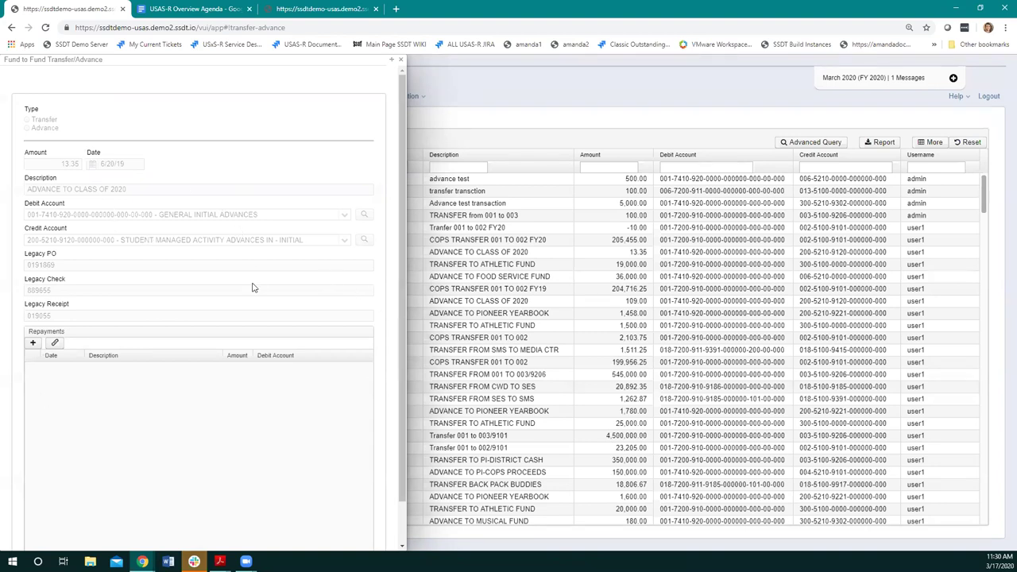
Link classic repayment 54 - RETURN ADVANCE FROM CLASS 2020 to the 13.35 advance, save the link, and close the record
click(55, 344)
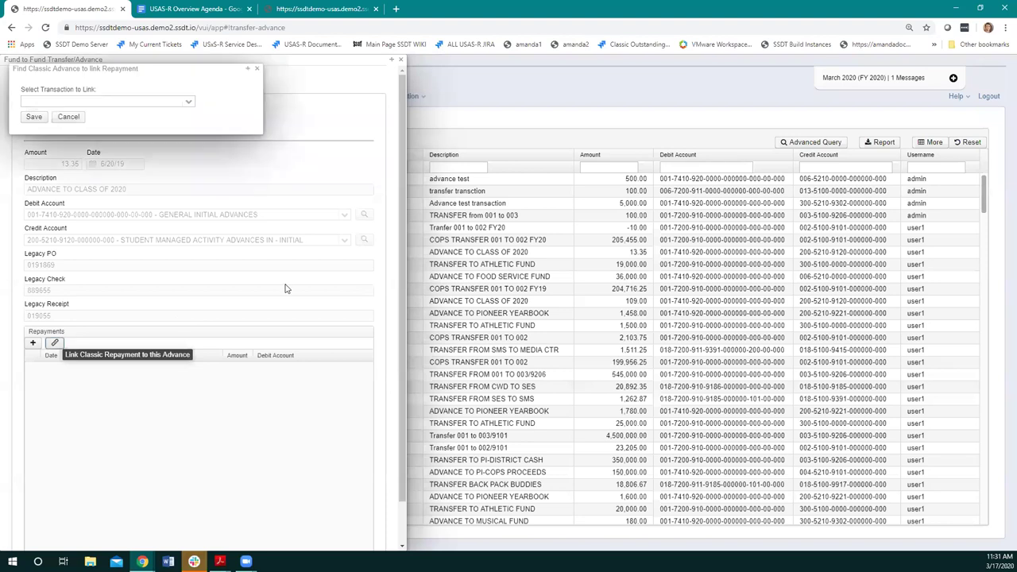
click(188, 101)
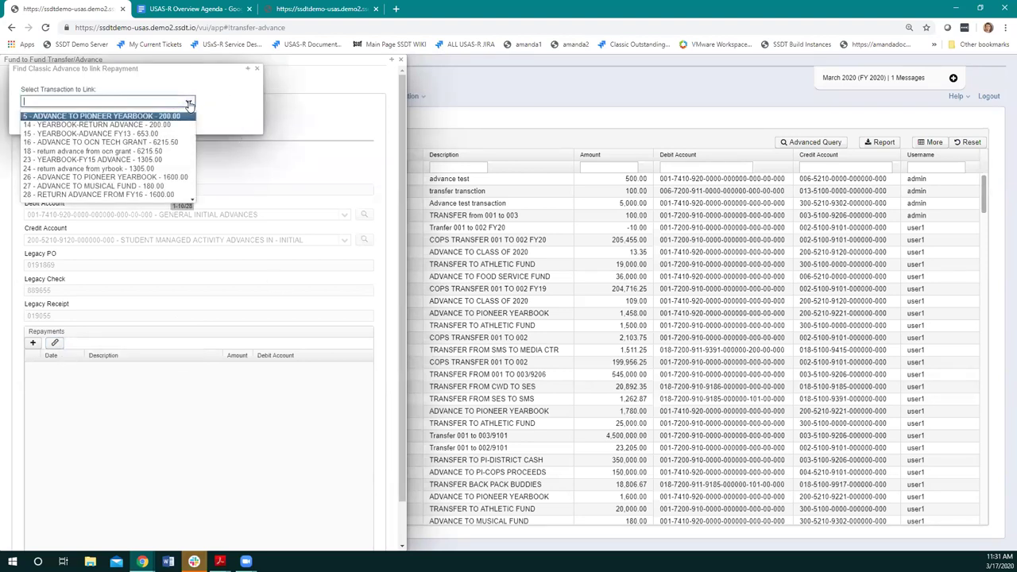
scroll(170, 197, down, 3)
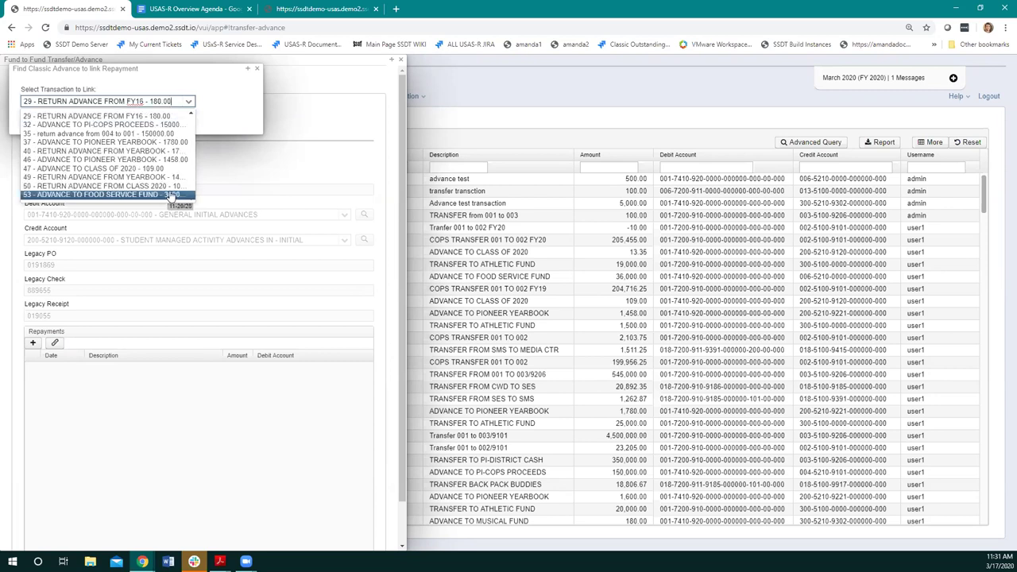
scroll(179, 193, down, 2)
click(169, 117)
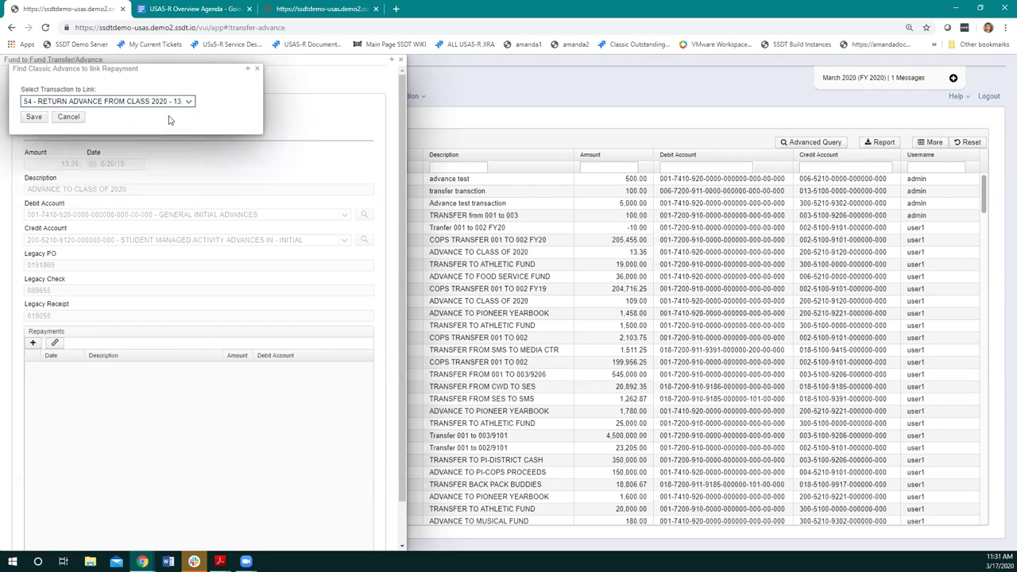
click(34, 118)
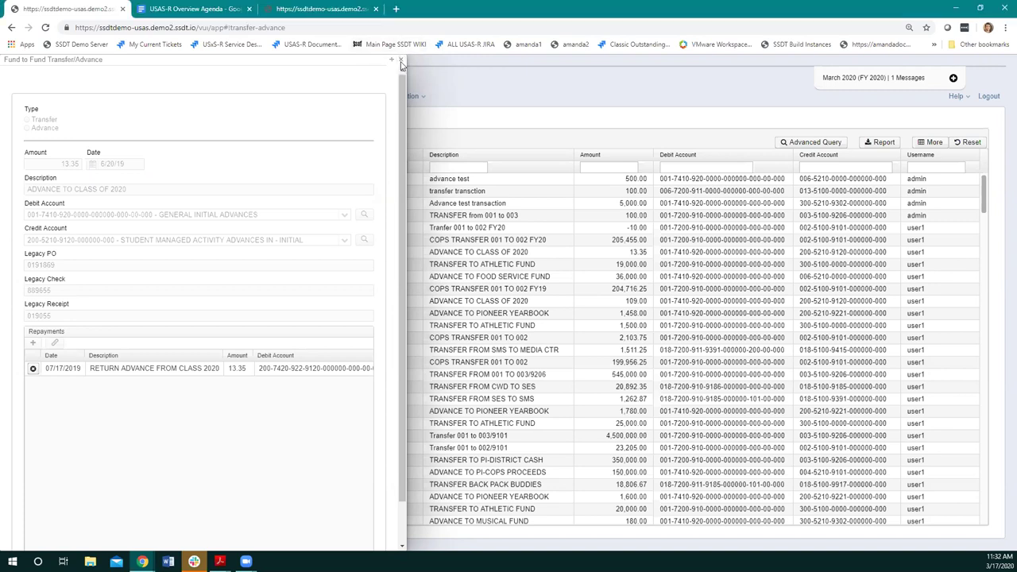
click(400, 61)
Examine the Mount Zion Landscaping pending distribution, its account lines and its posting options, then close it without posting
click(100, 98)
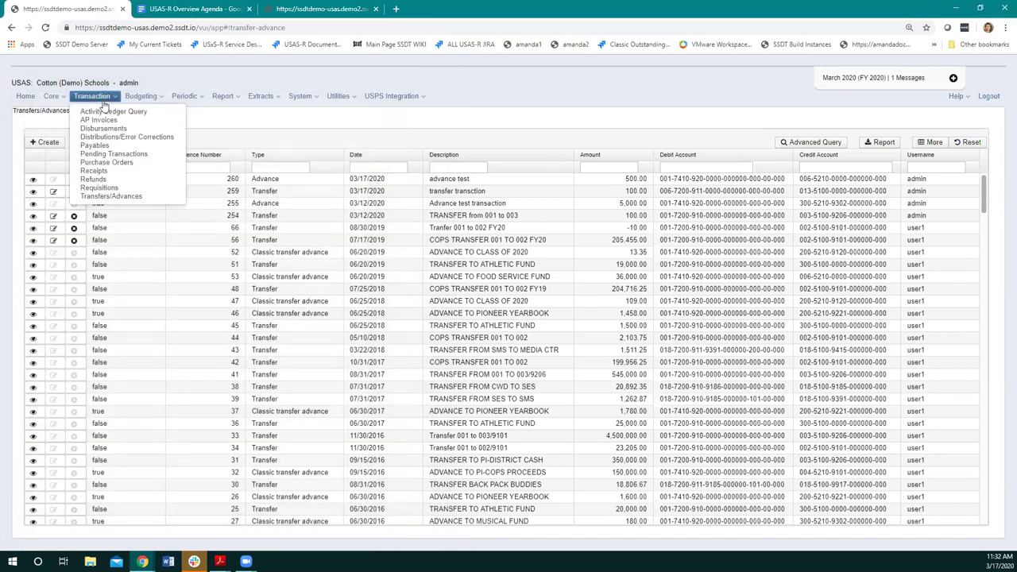
click(116, 156)
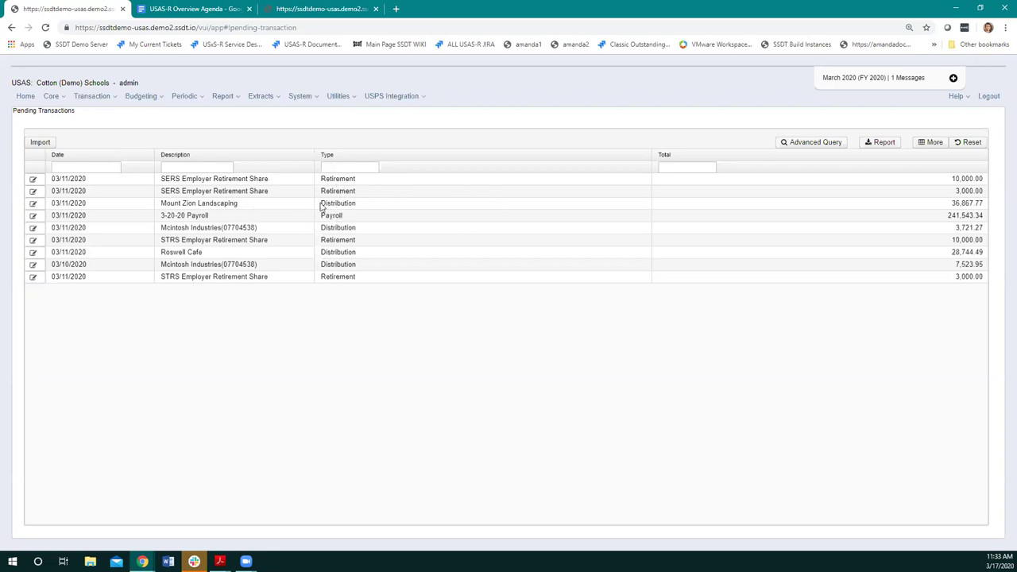
click(32, 204)
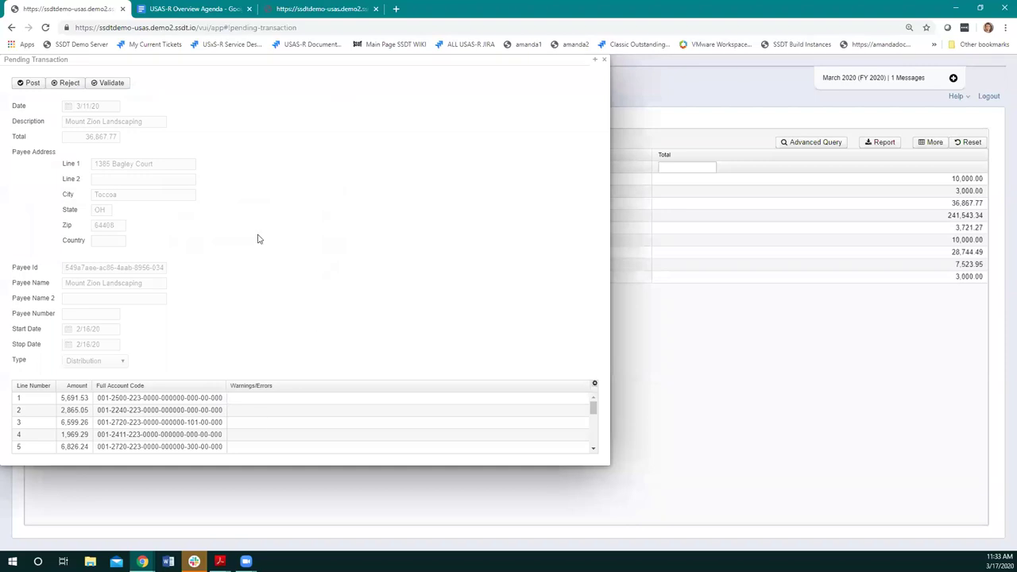
scroll(152, 408, down, 4)
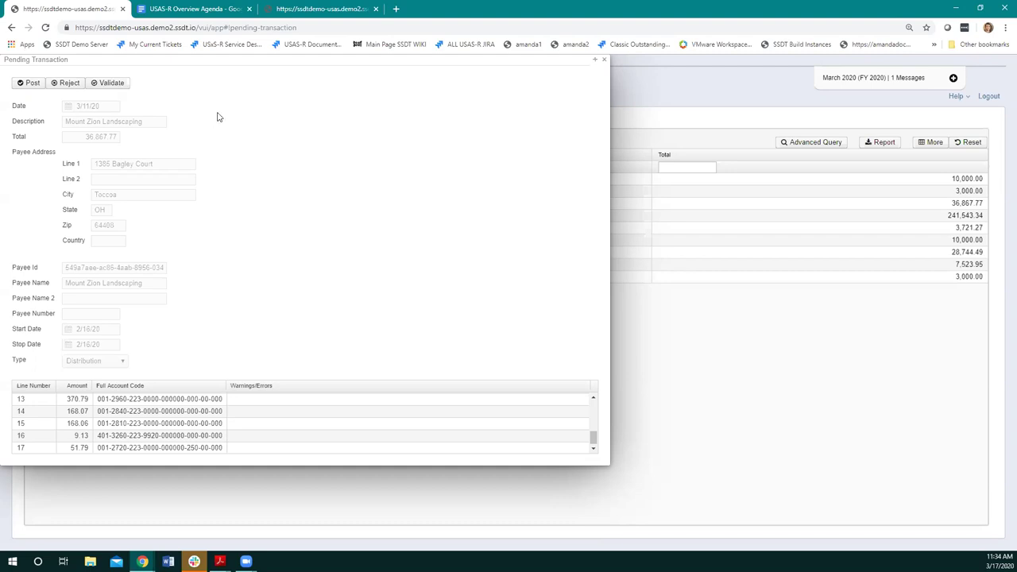
click(25, 84)
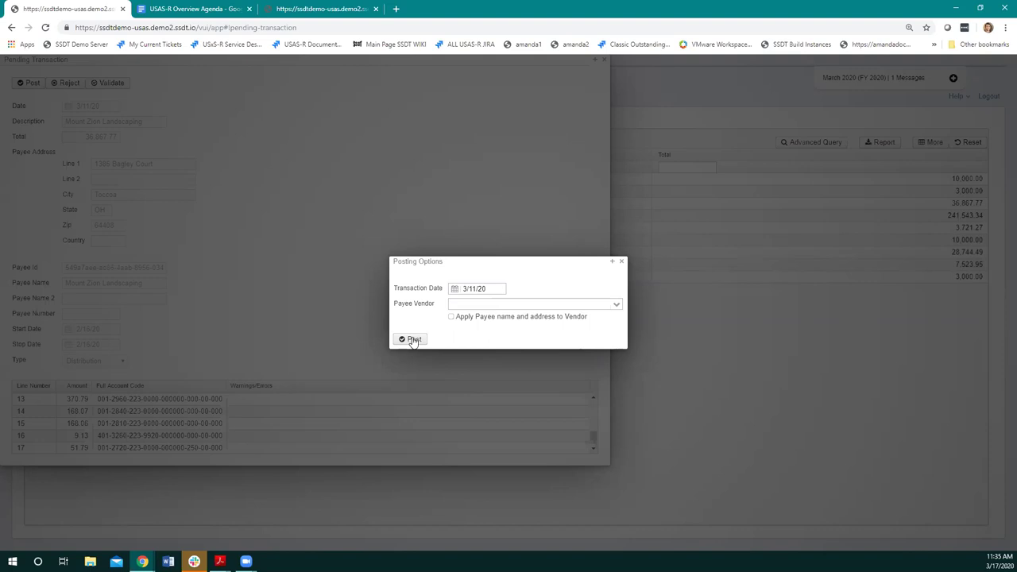
click(622, 262)
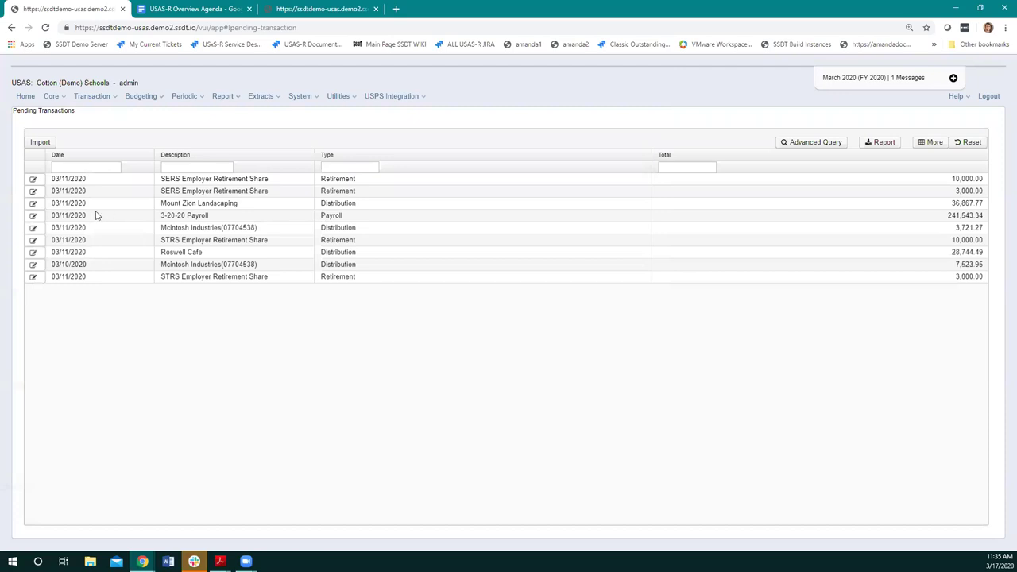
Review the 3-20-20 Payroll pending transaction's posting options without posting, and look at the transaction file import
click(35, 219)
click(34, 217)
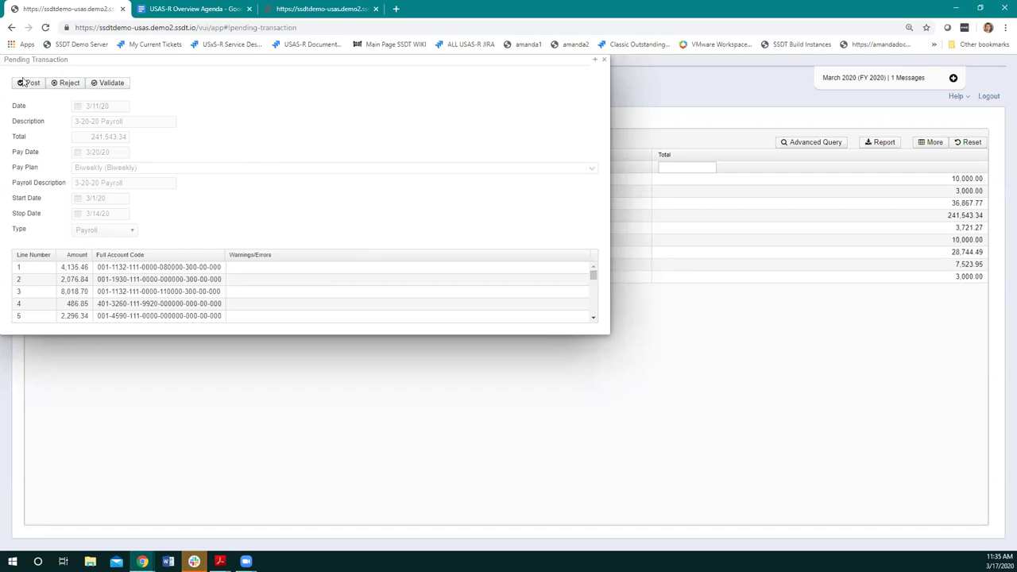
click(29, 84)
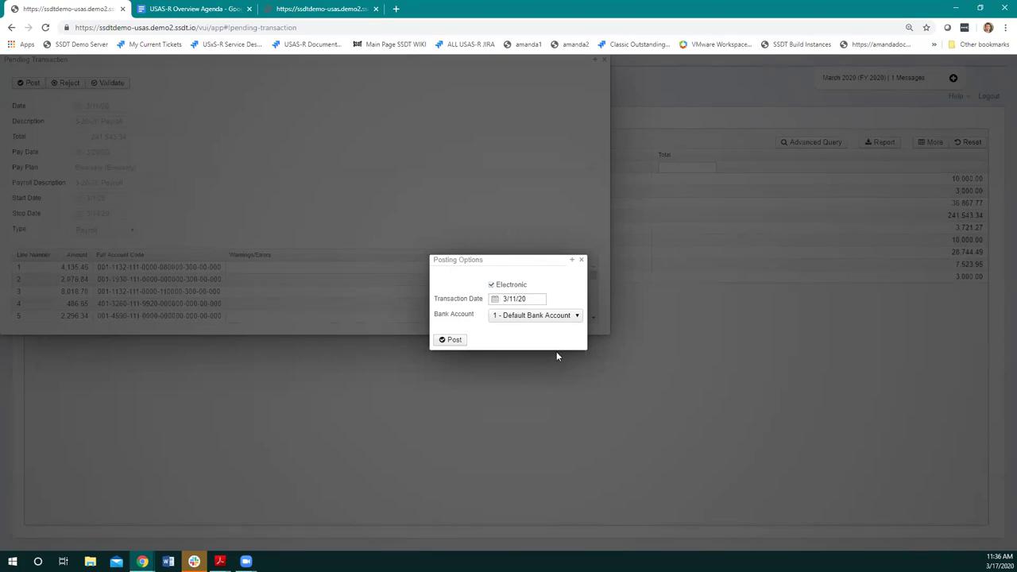
click(582, 262)
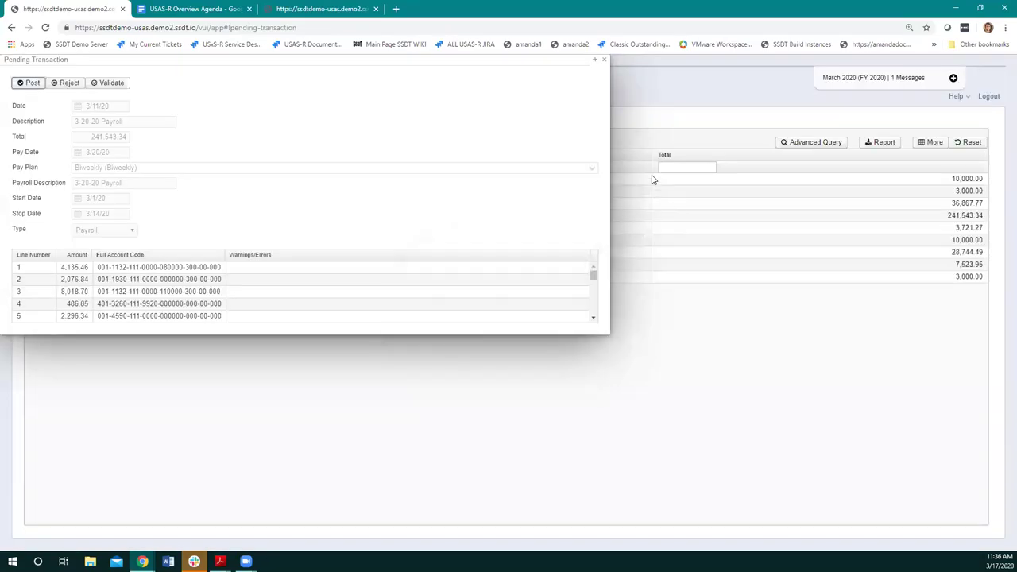
click(604, 62)
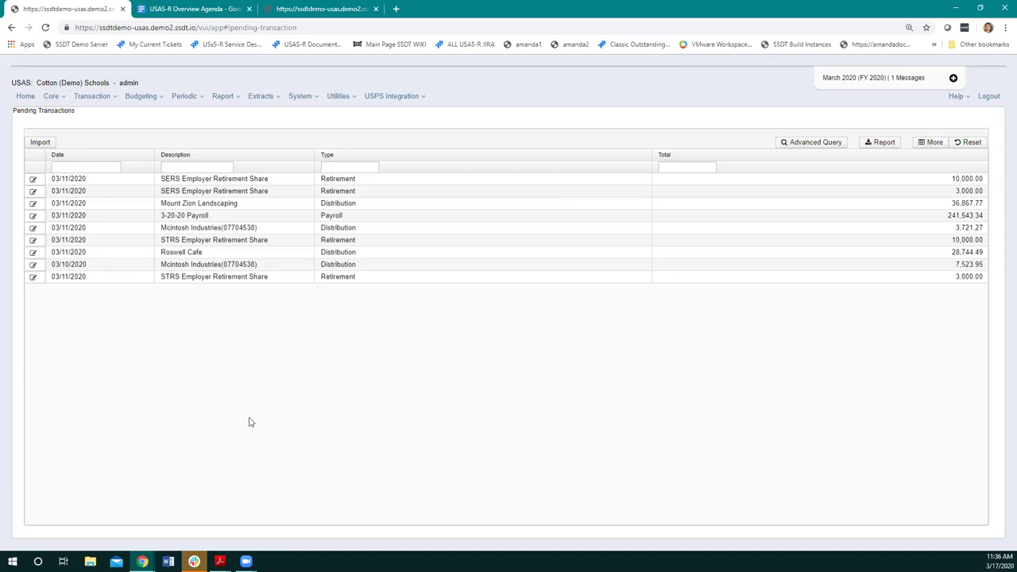
click(42, 142)
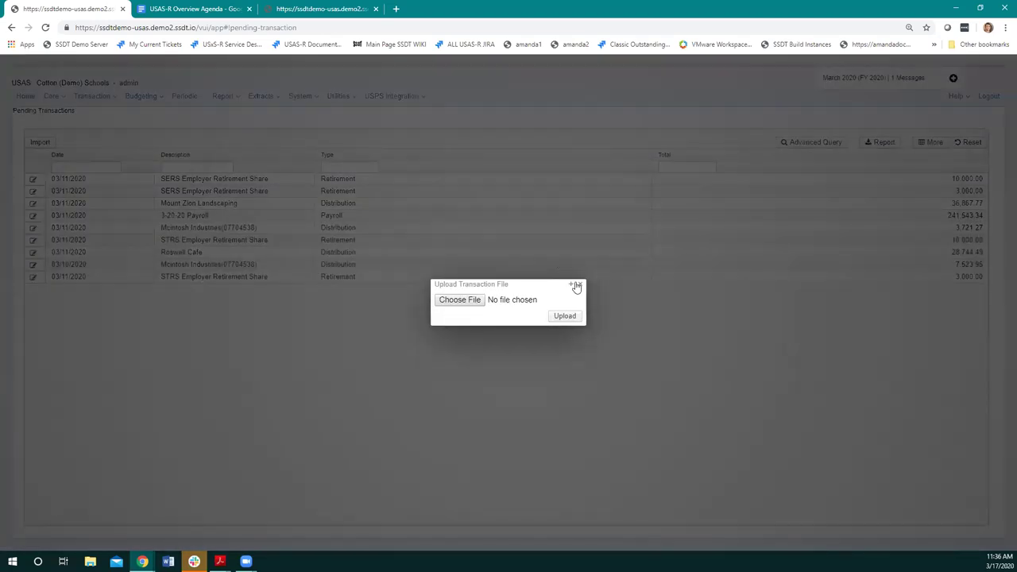
click(580, 285)
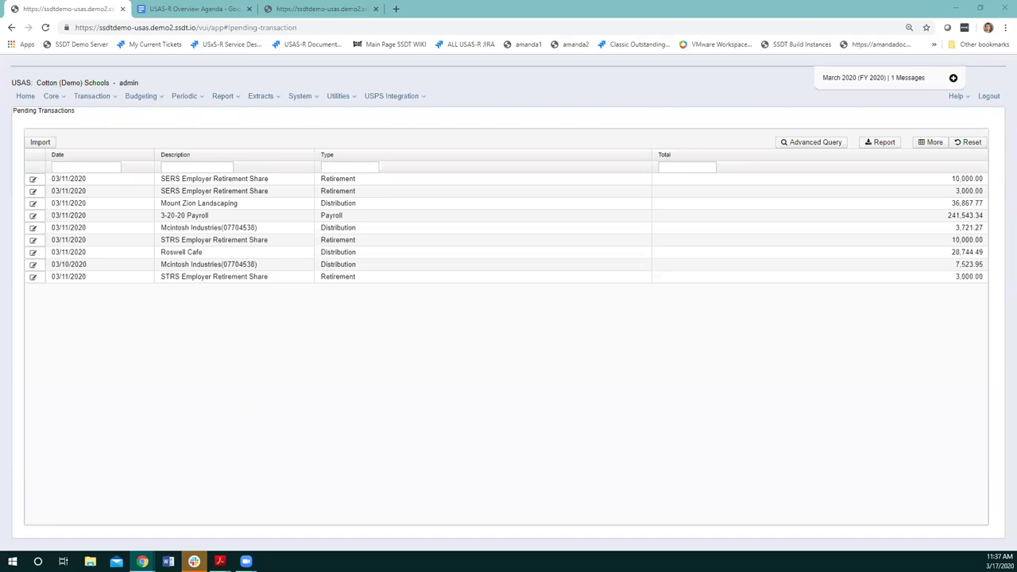
Start a new distribution/error correction dated 3/17/20 with the description "Correct check account"
click(89, 98)
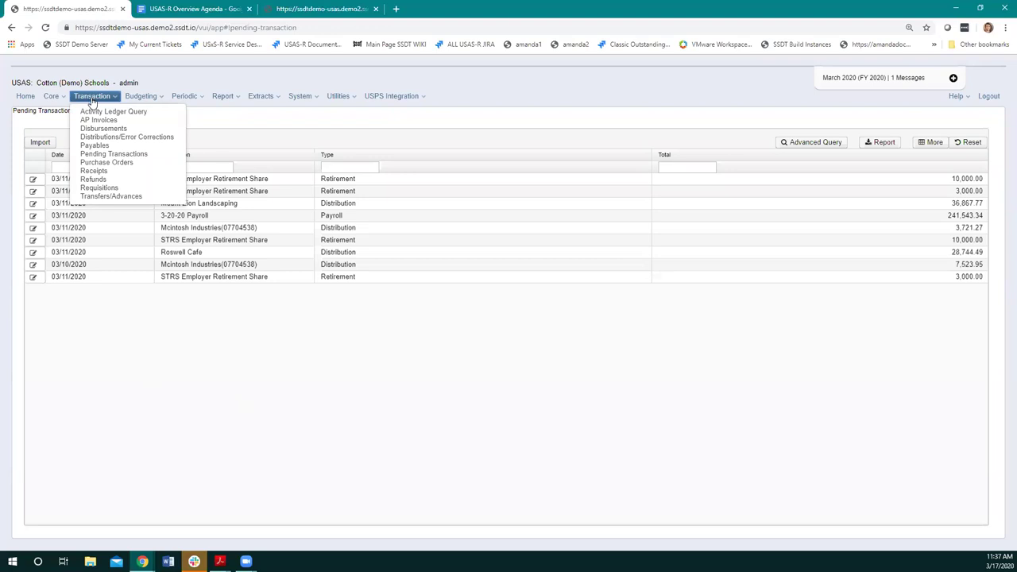
click(159, 138)
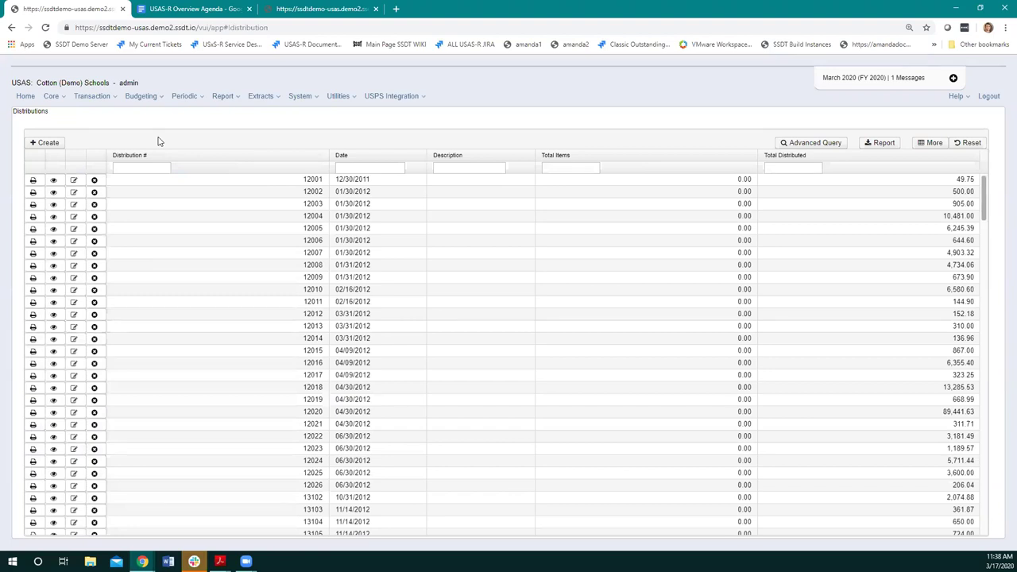
click(45, 147)
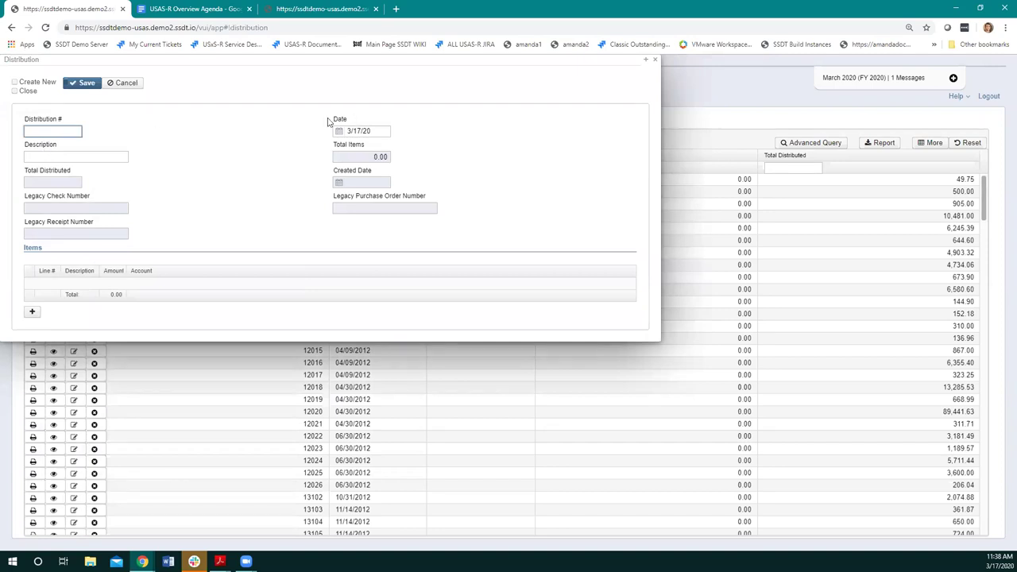
click(67, 157)
text(Correct e)
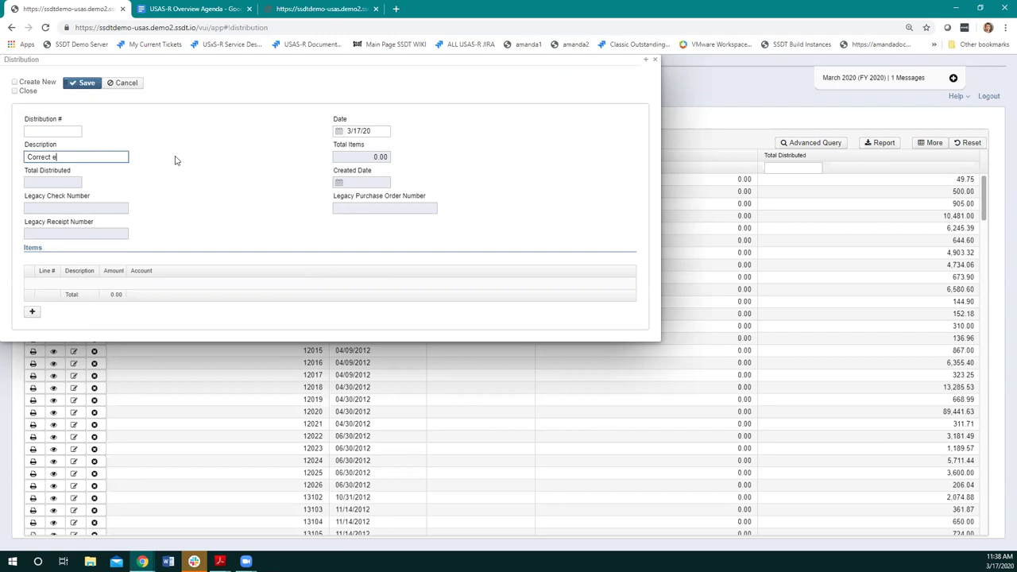
text(check)
text(account)
click(32, 314)
click(33, 315)
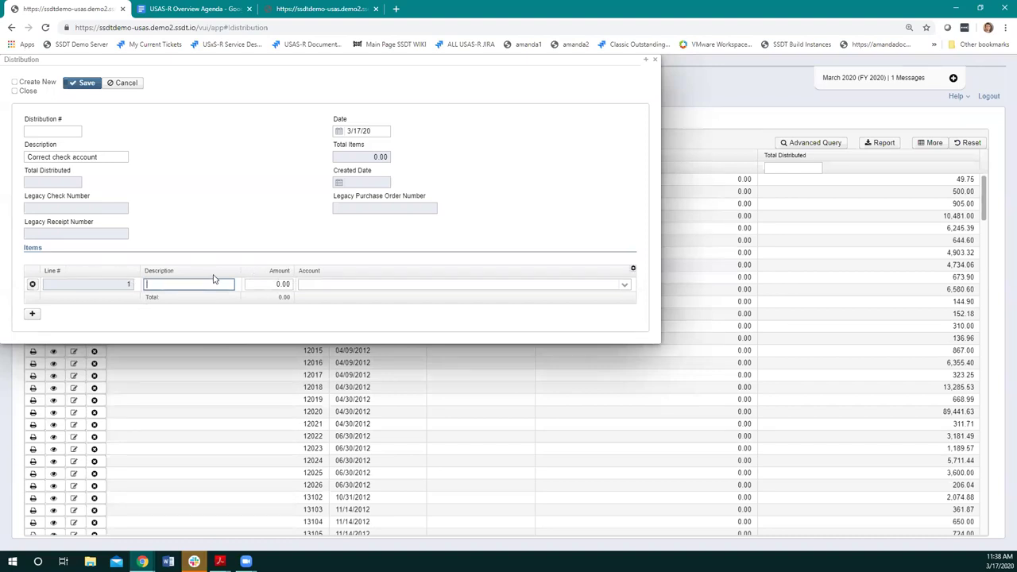
text(wrong account)
click(274, 283)
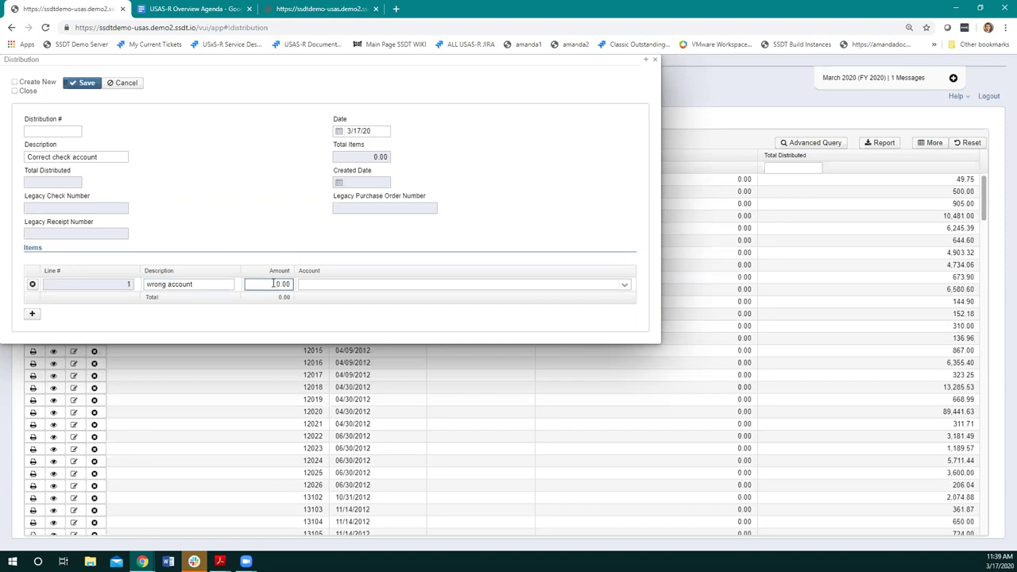
text(-11)
click(624, 286)
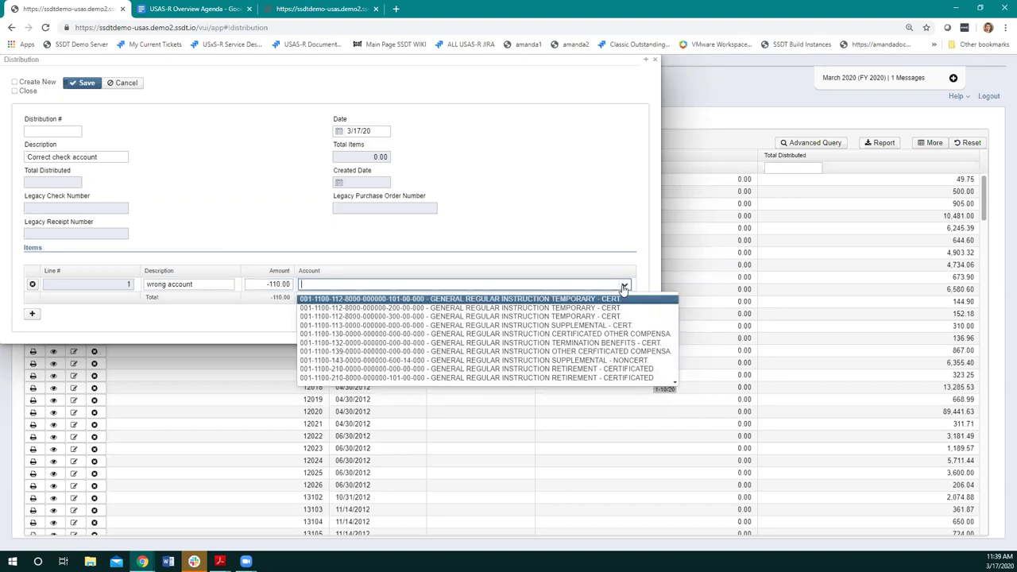
click(340, 361)
click(32, 314)
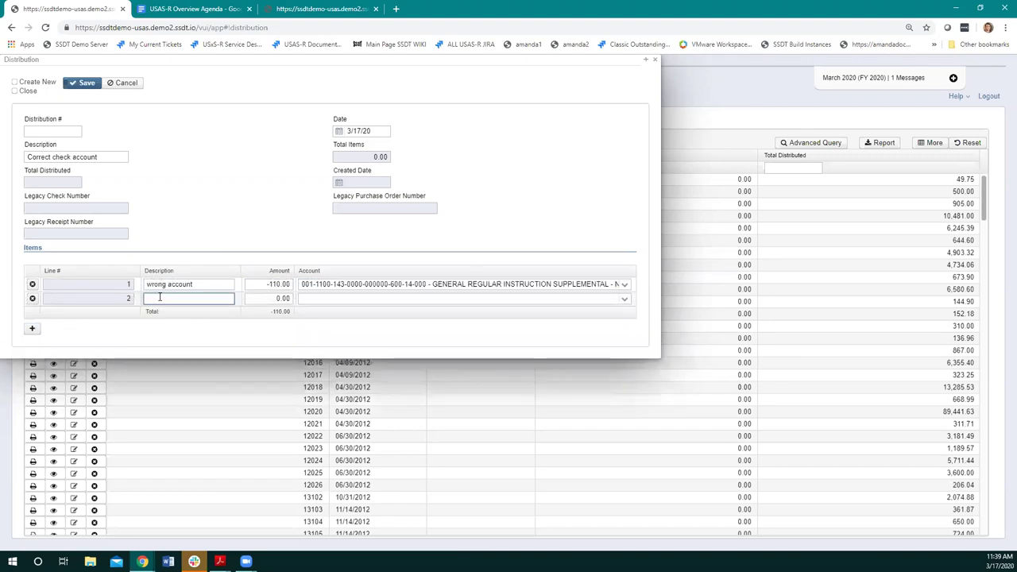
text(correct account)
click(271, 301)
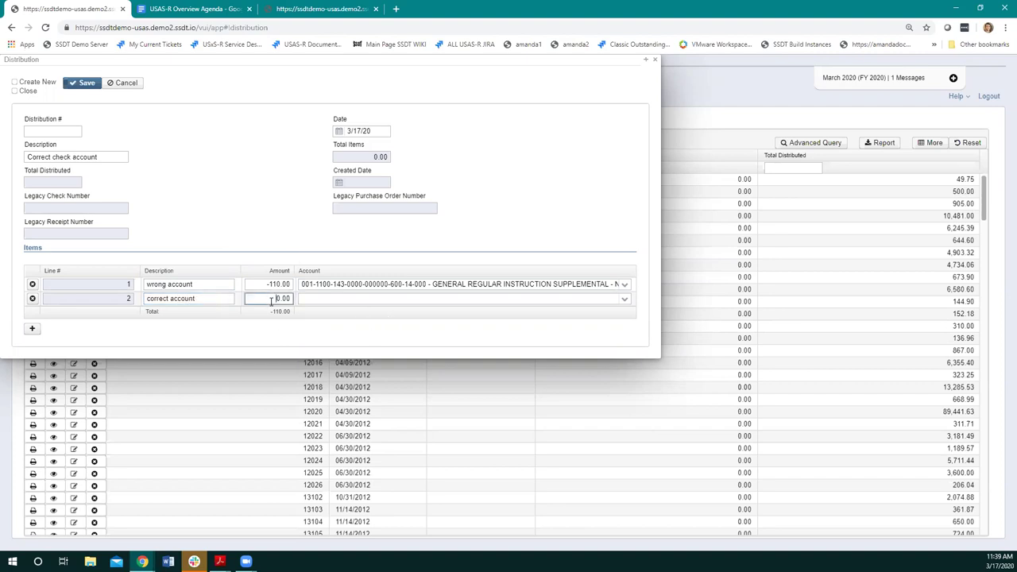
text(11)
click(624, 299)
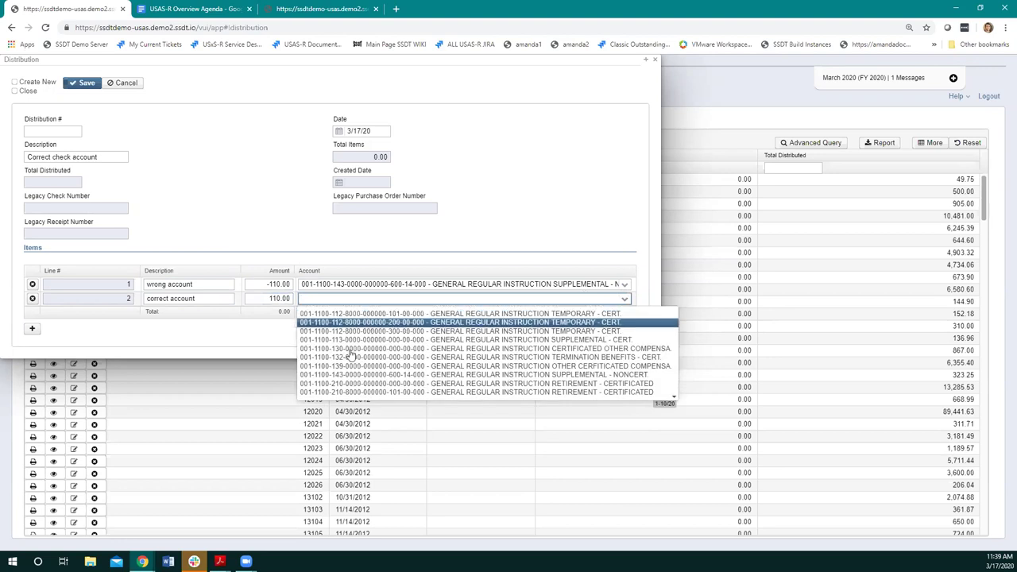
click(306, 391)
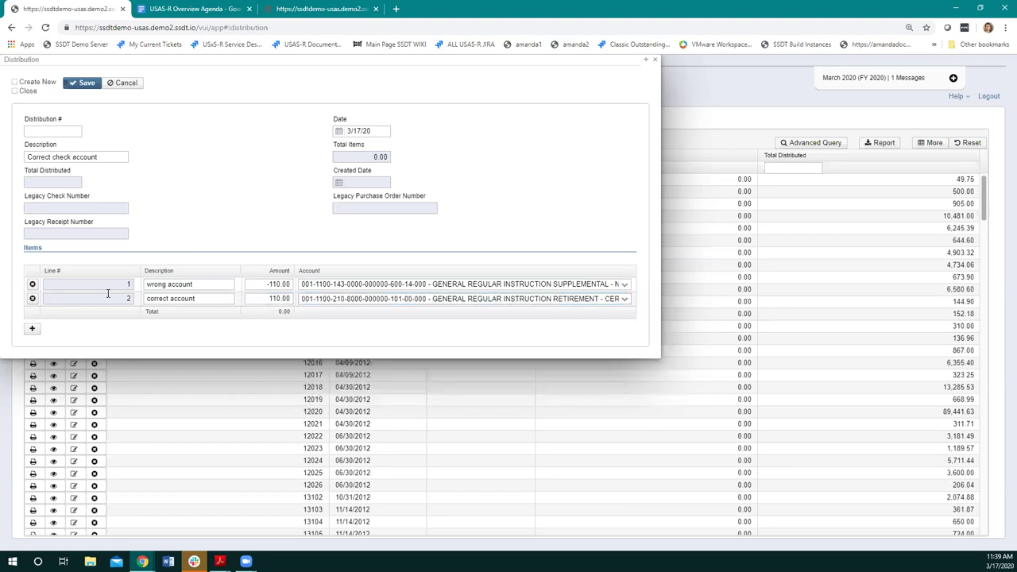
click(77, 86)
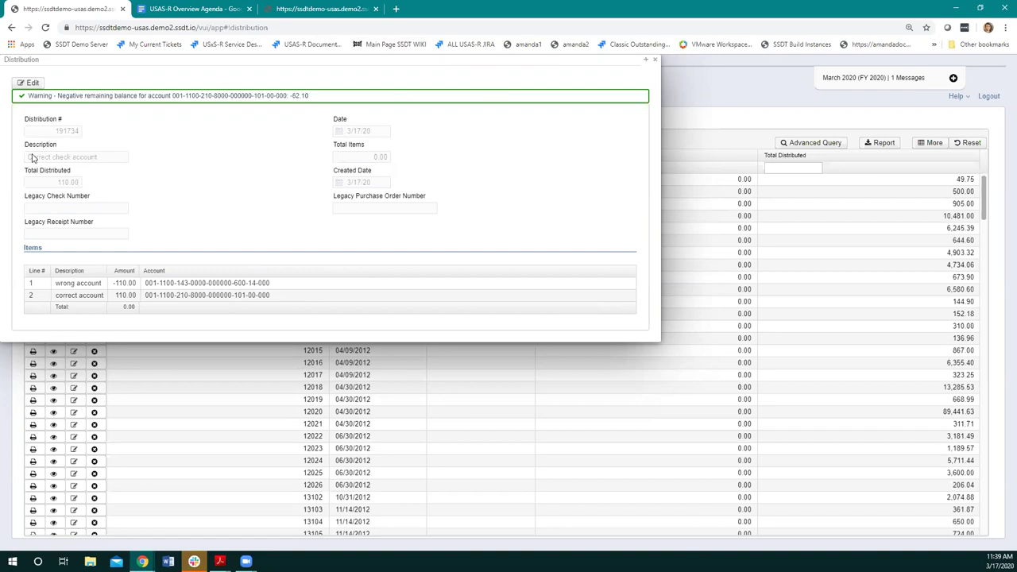
click(32, 83)
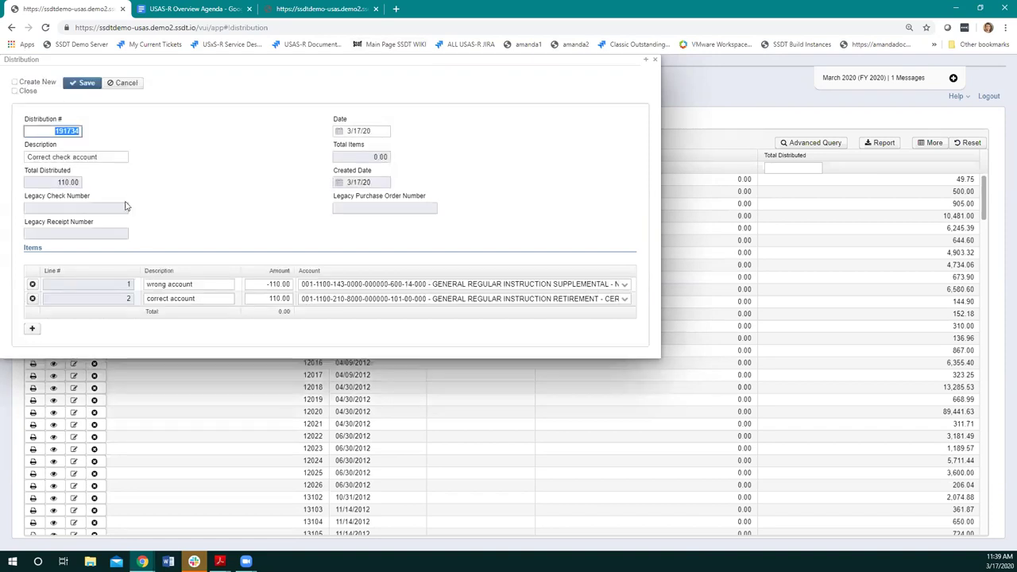
click(317, 284)
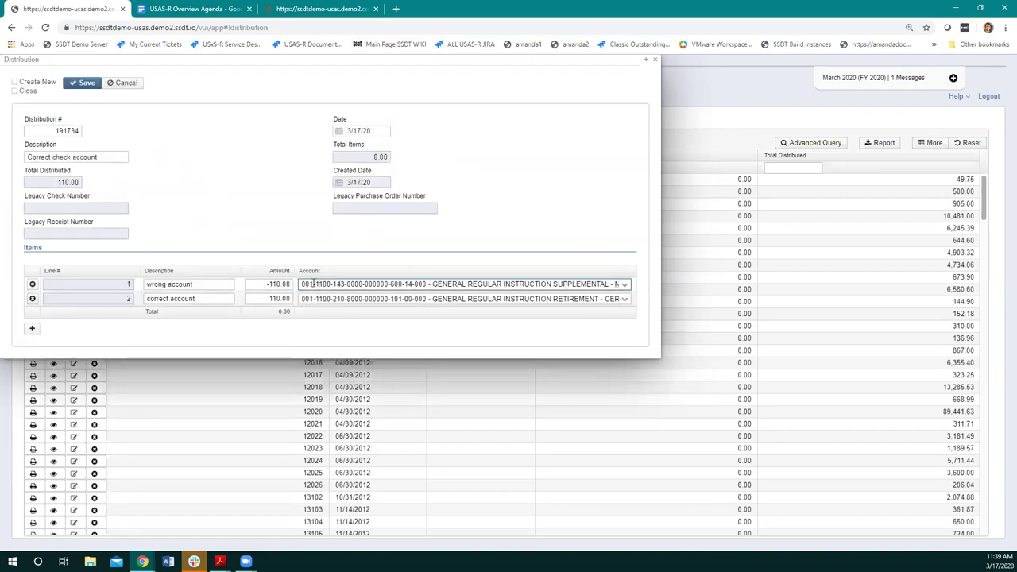
click(625, 286)
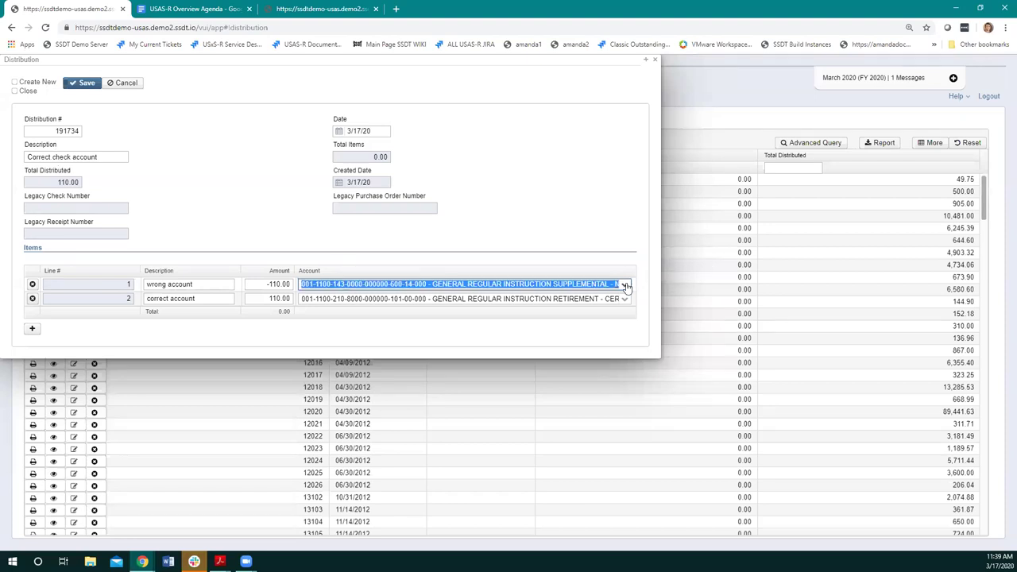
click(625, 286)
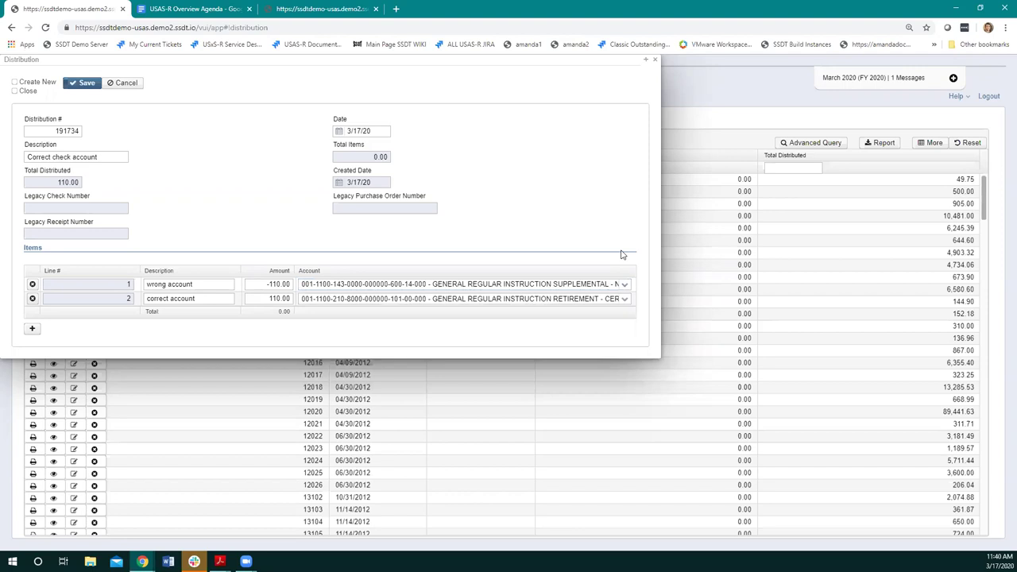
drag(302, 283, 645, 284)
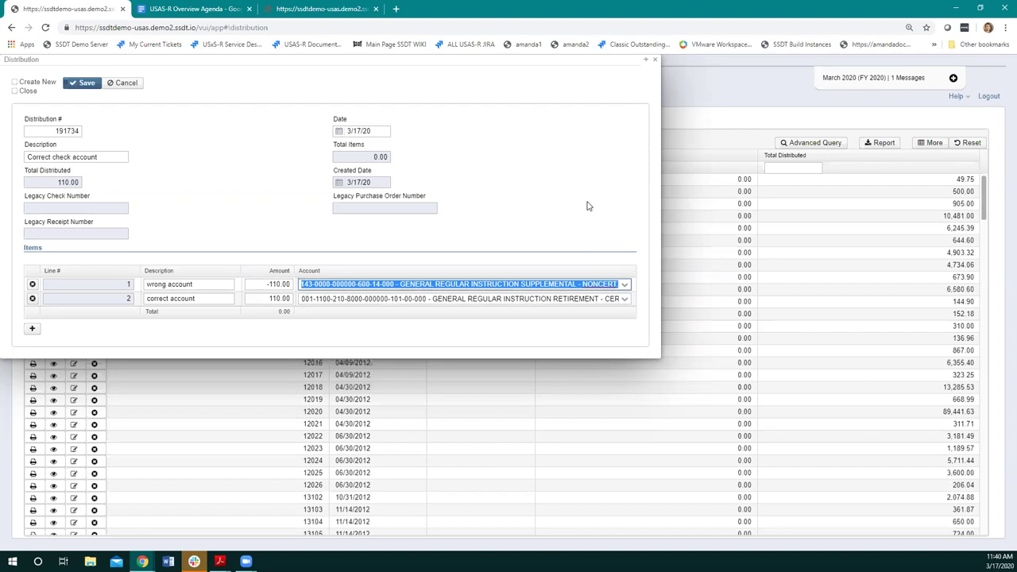
text(001)
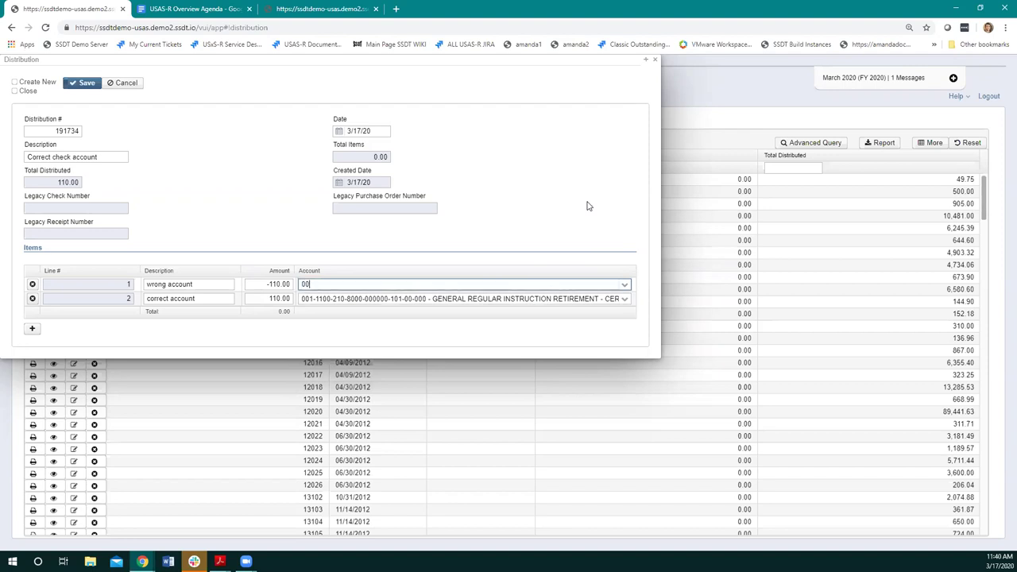
text(-110)
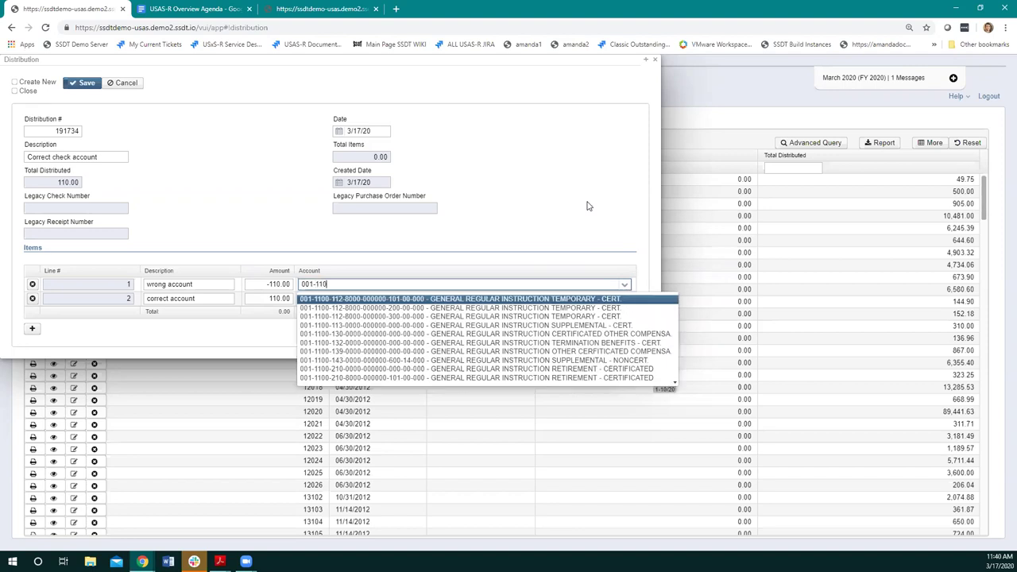
text(0)
text(1)
text(1)
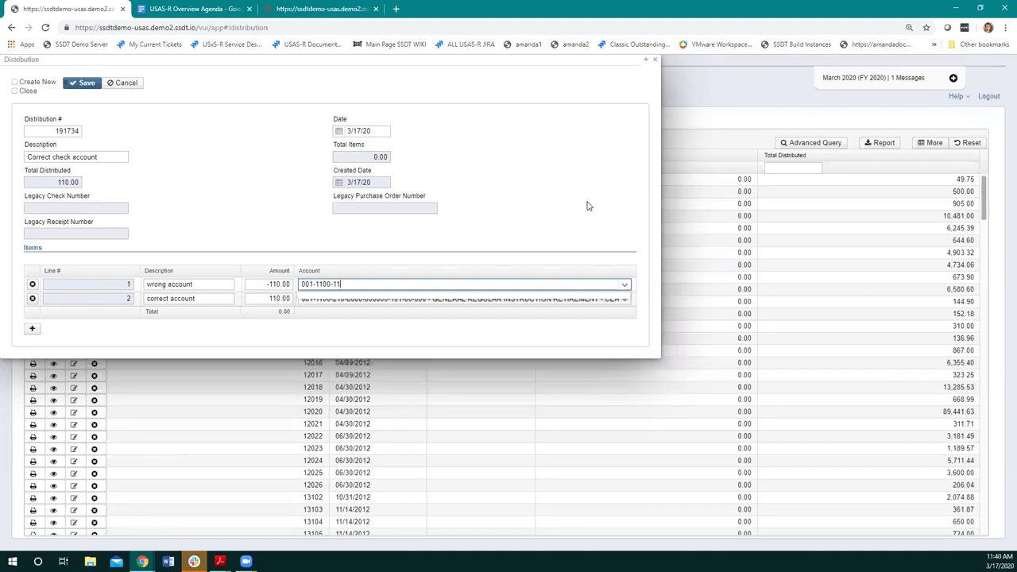
text(2-)
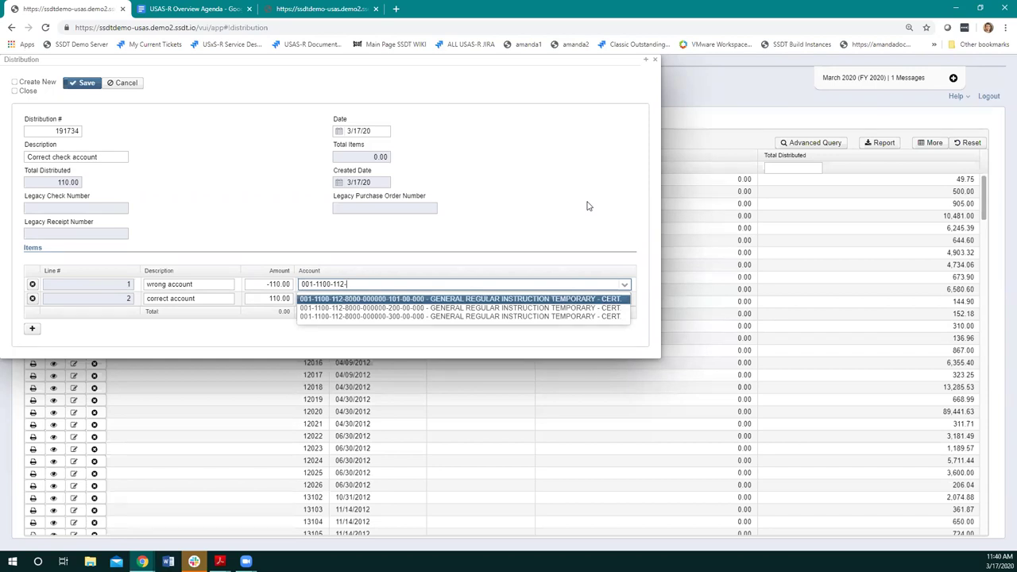
text(800)
text(0)
Clear the account code filter on the "wrong account" item without picking another account
key(BackSpace)
key(BackSpace)
key(BackSpace)
key(BackSpace)
key(BackSpace)
key(BackSpace)
key(BackSpace)
key(BackSpace)
key(BackSpace)
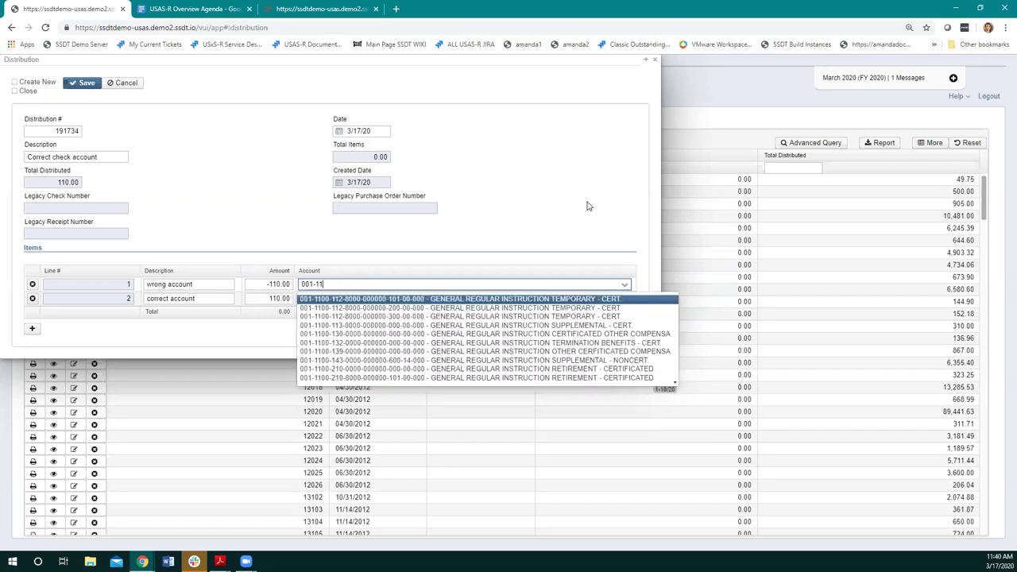
key(BackSpace)
key(BackSpace)
key(BackSpace)
key(BackSpace)
key(BackSpace)
key(BackSpace)
click(554, 208)
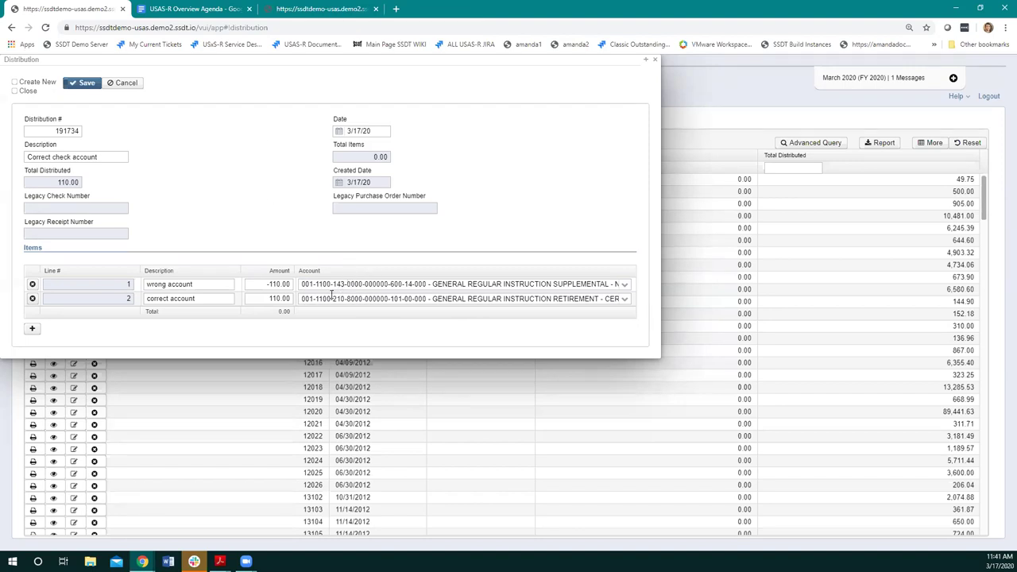
Close the "Correct check account" distribution without saving further edits
click(270, 16)
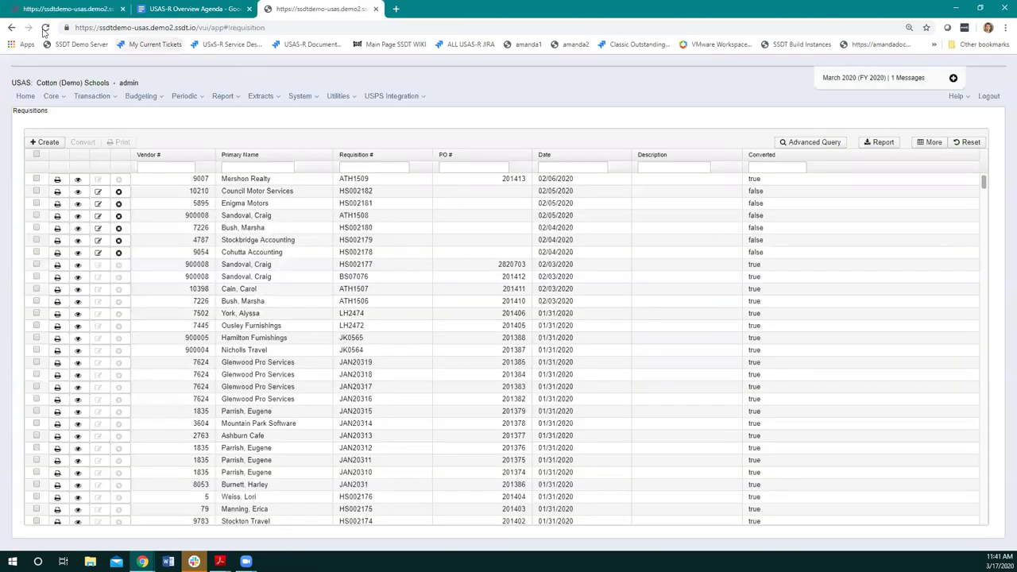
click(54, 99)
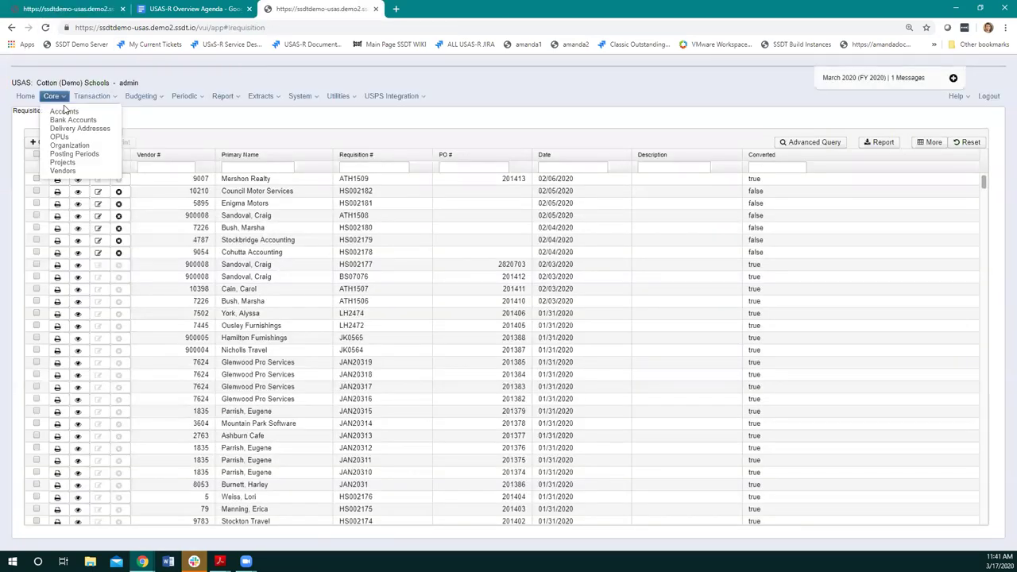
click(57, 11)
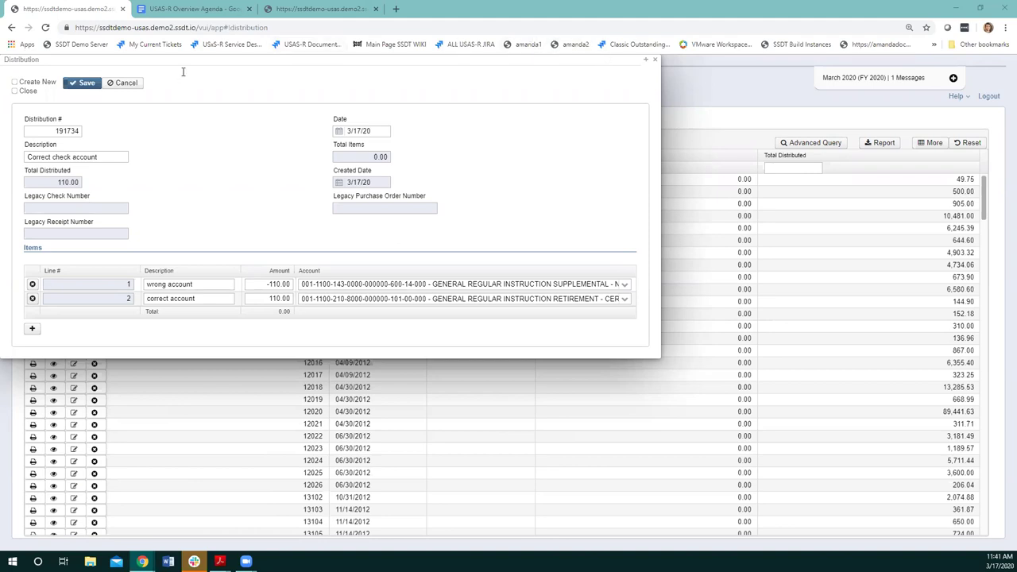
click(655, 60)
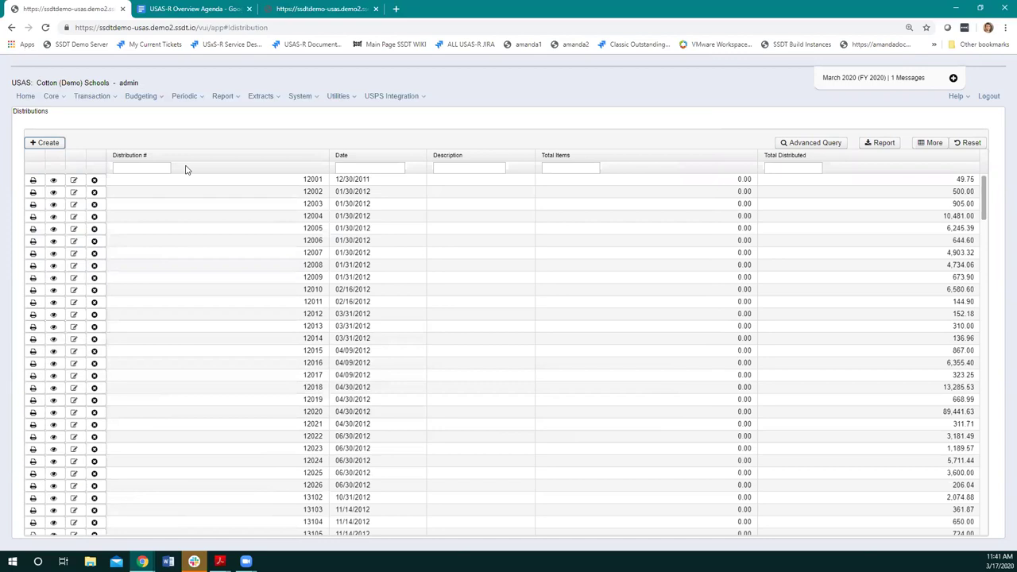
Open the Activity Ledger Query and look through the listed transactions and the date filter
click(26, 96)
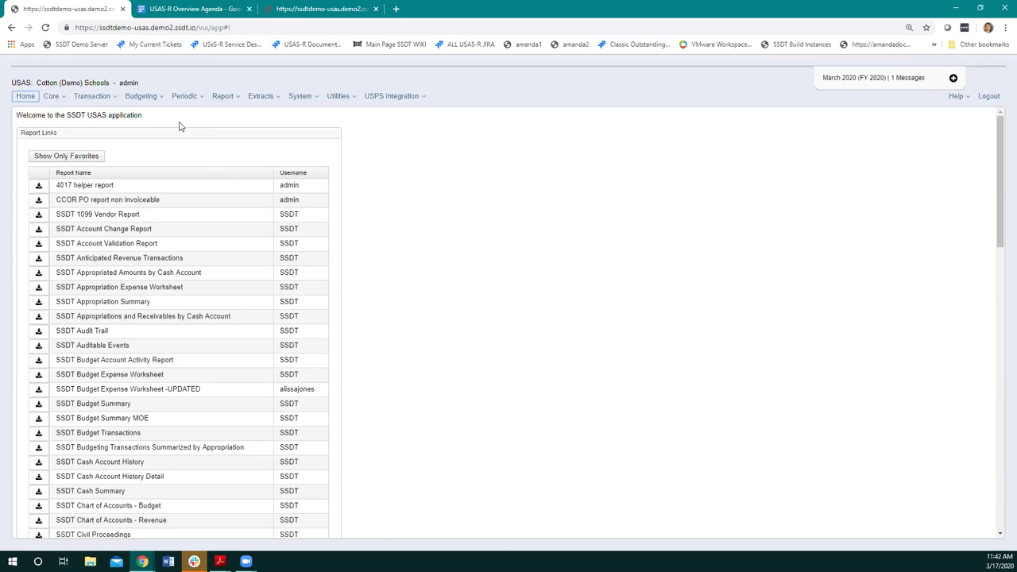
click(93, 96)
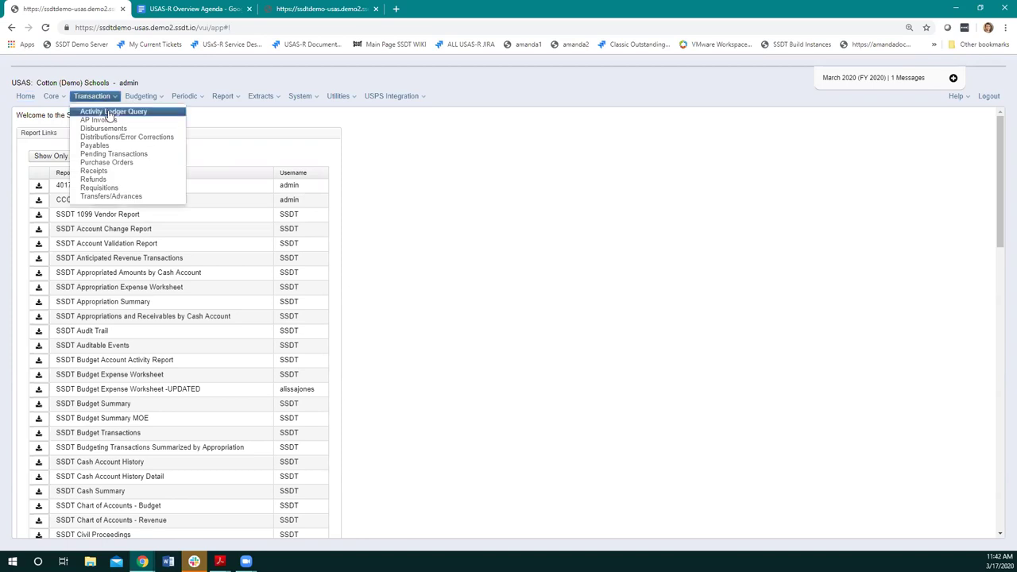
click(109, 112)
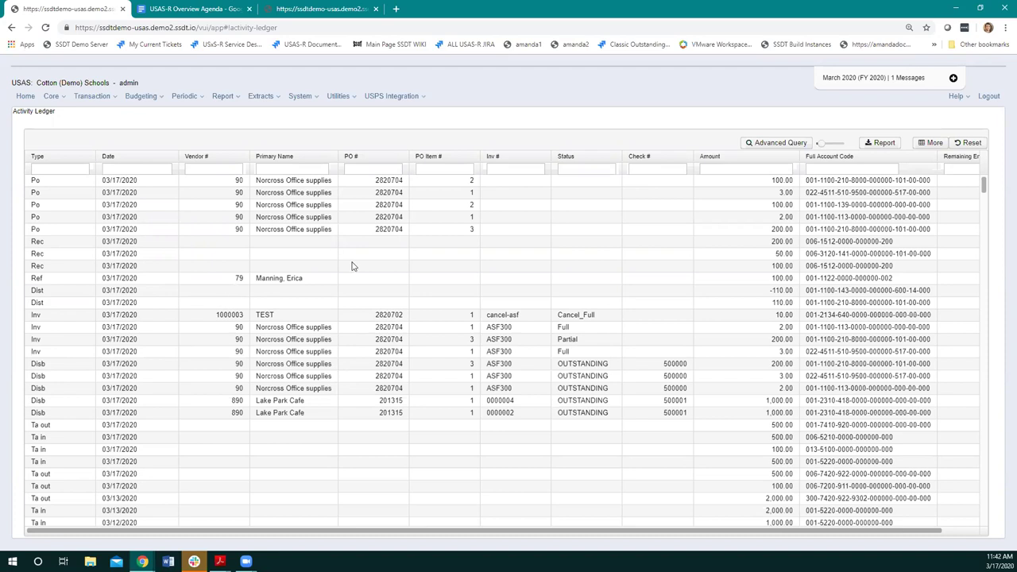
scroll(347, 258, down, 15)
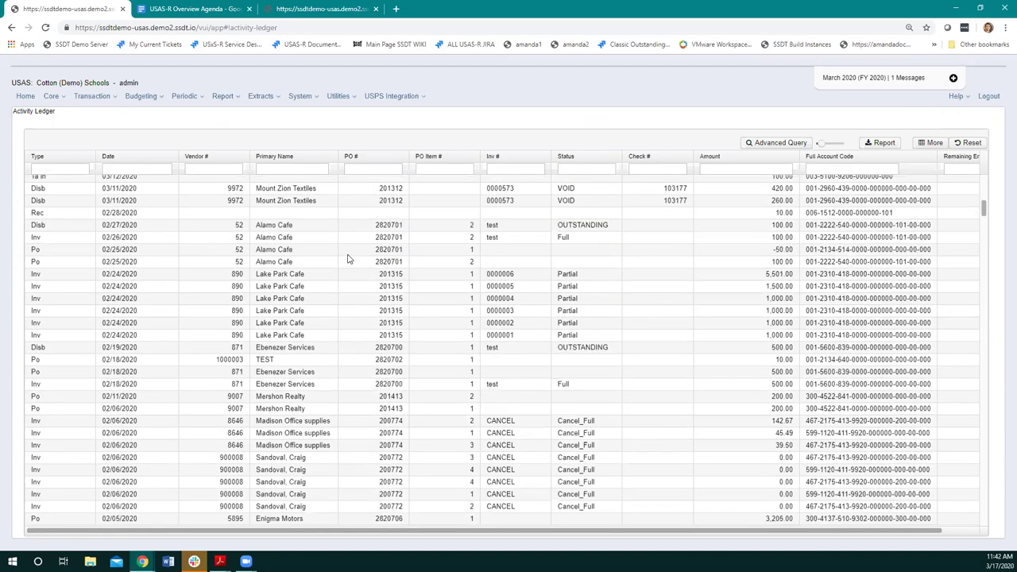
scroll(345, 282, down, 1)
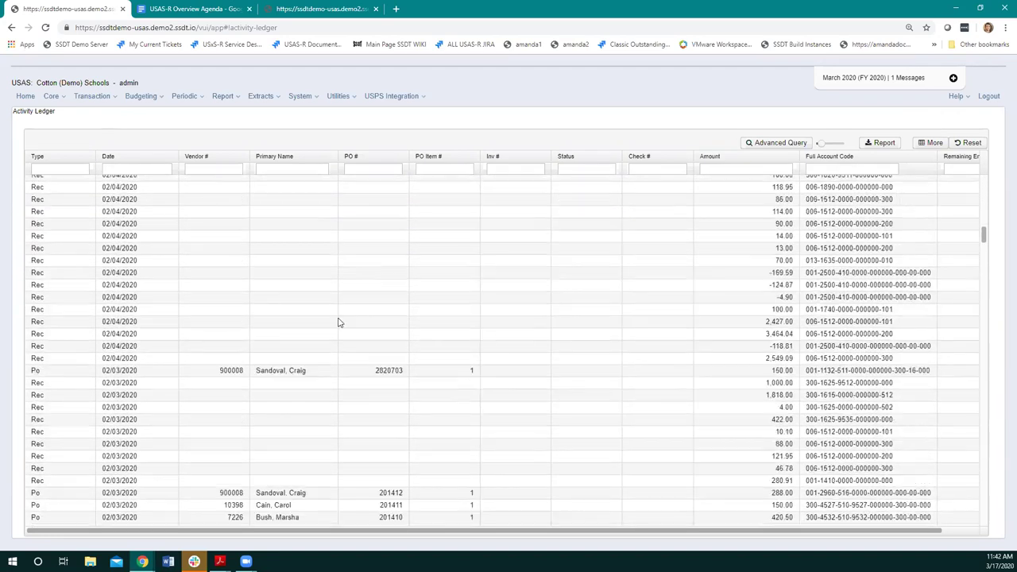
click(137, 169)
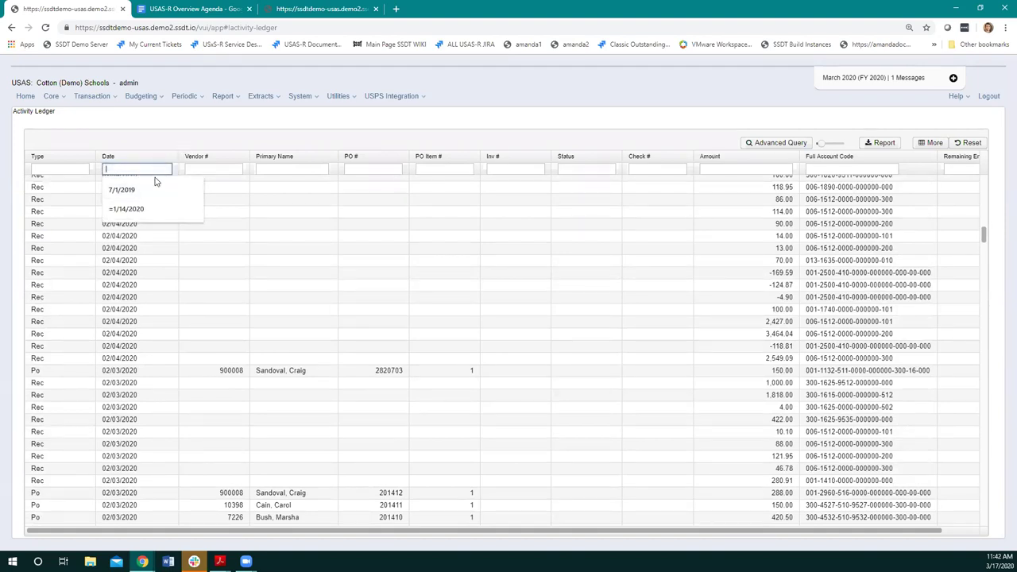
click(155, 139)
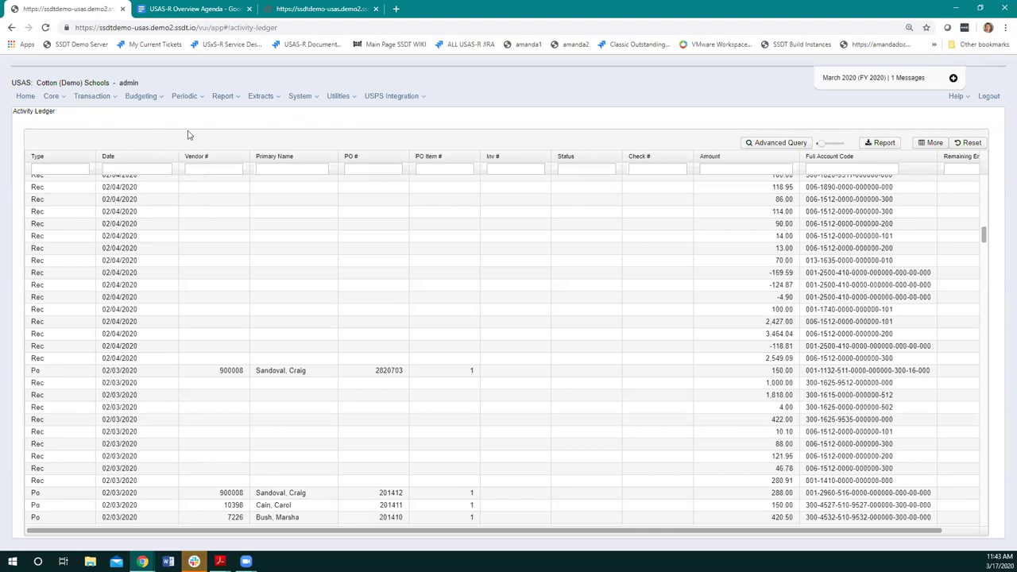
View the Repost Ledgers At Startup option in the Activity Ledger Configuration and close it without saving
click(305, 96)
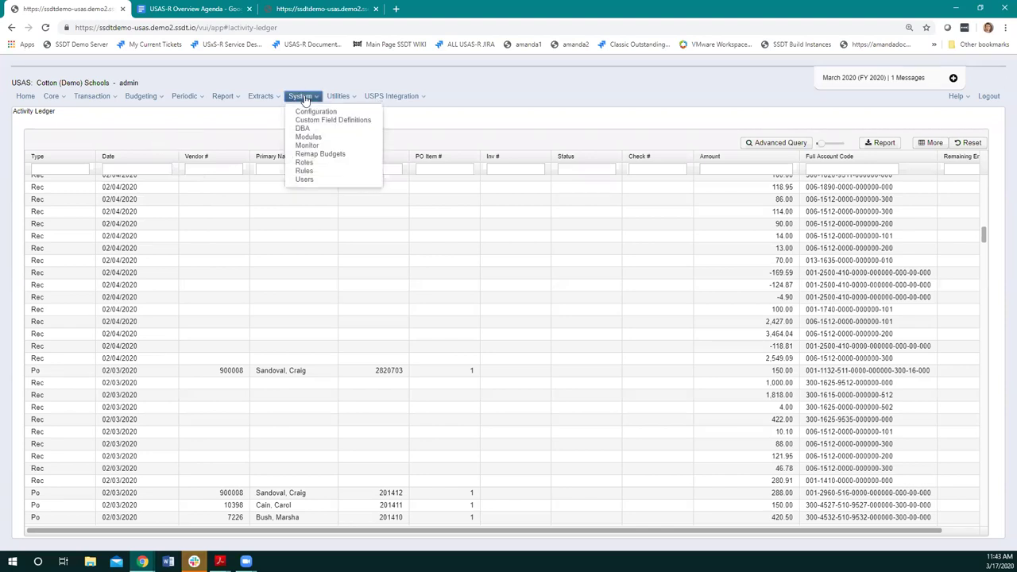
click(218, 129)
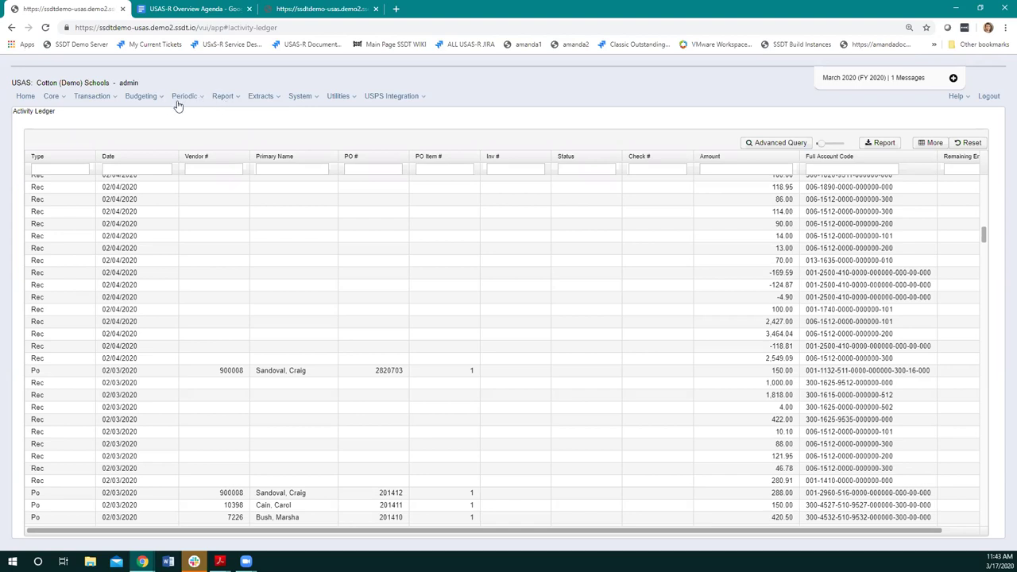
click(337, 99)
click(298, 98)
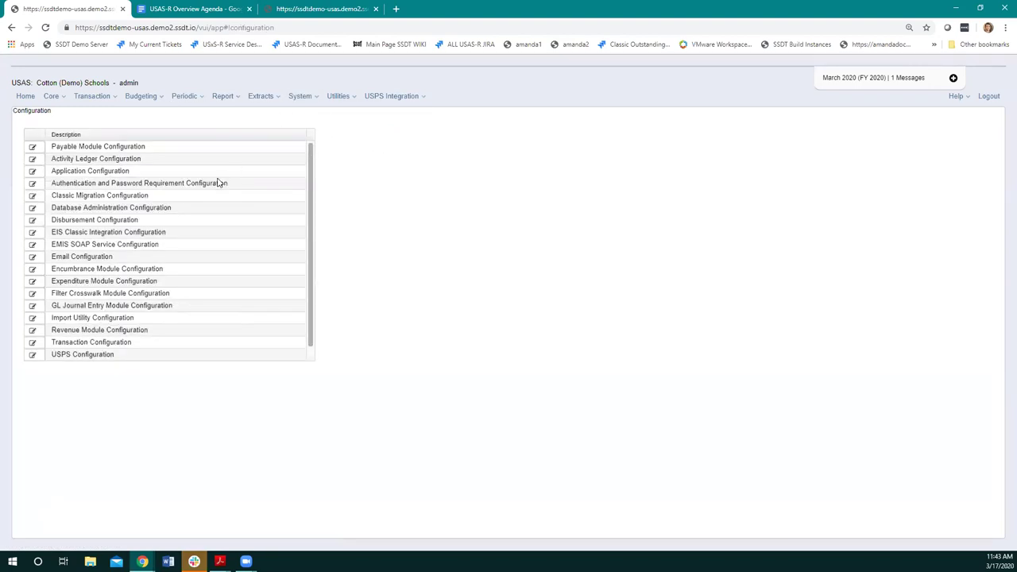
click(32, 160)
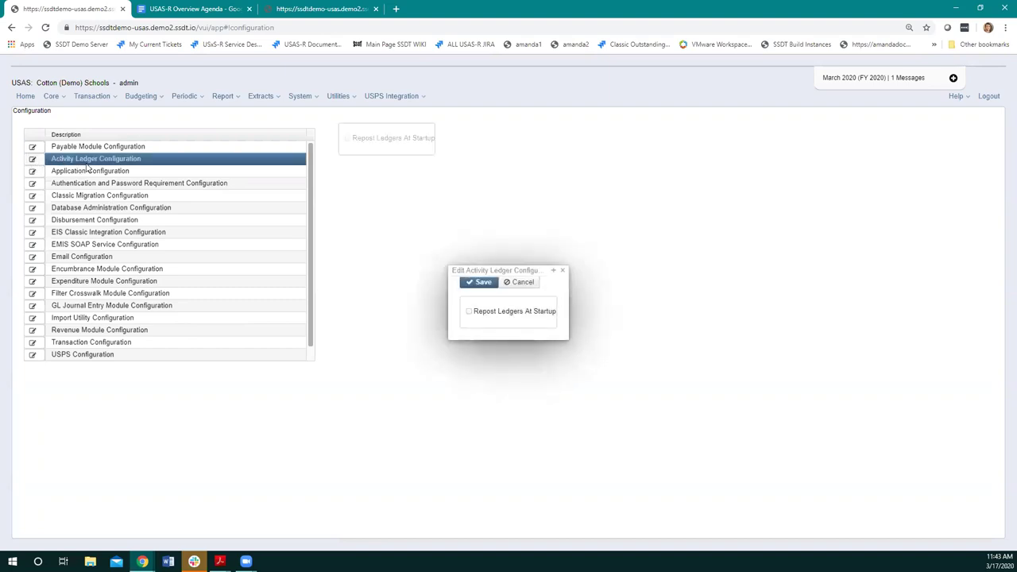
click(469, 312)
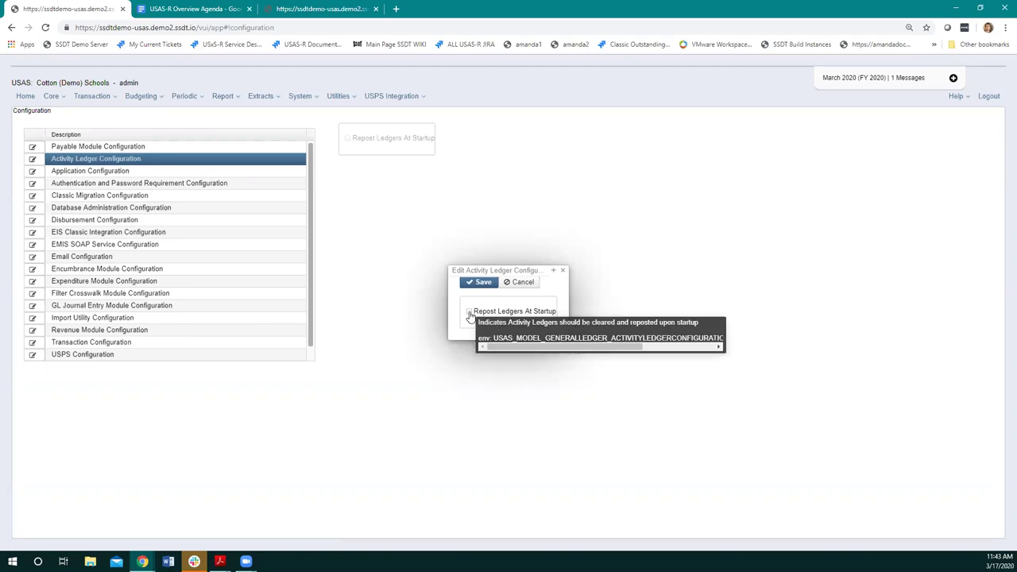
click(562, 271)
Open the list of expenditure accounts from the core accounts
click(25, 97)
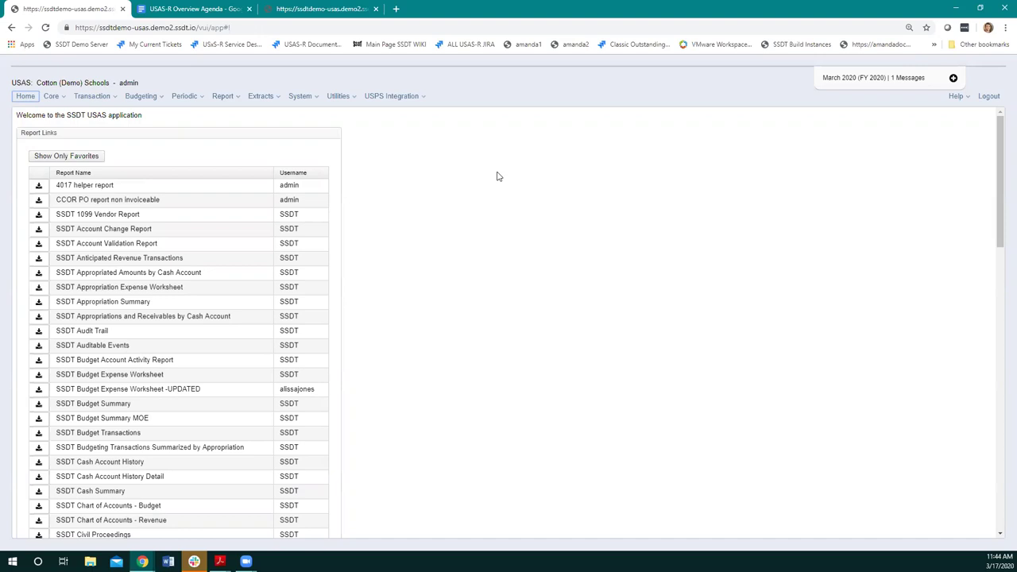
click(55, 96)
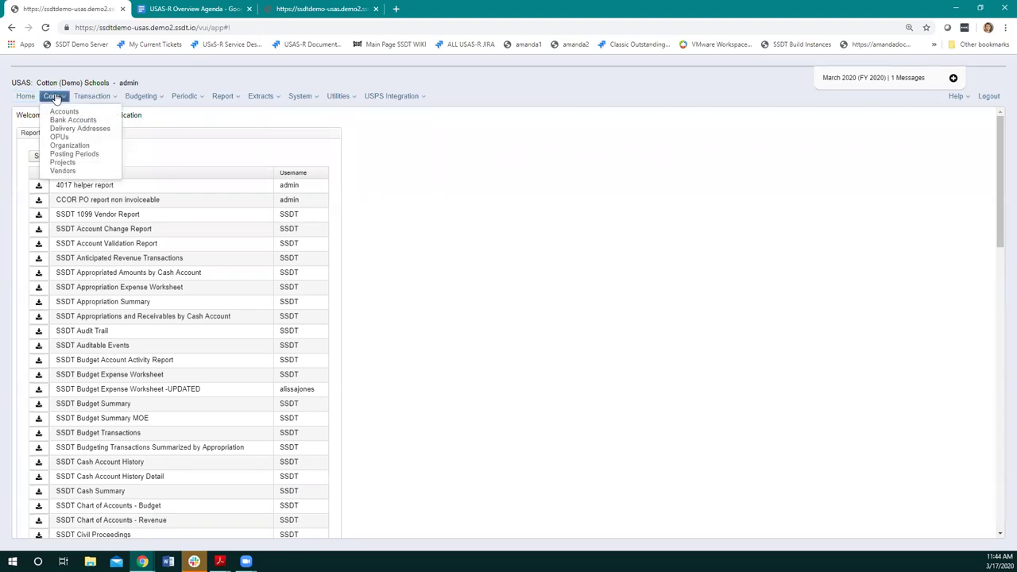
click(27, 98)
click(49, 98)
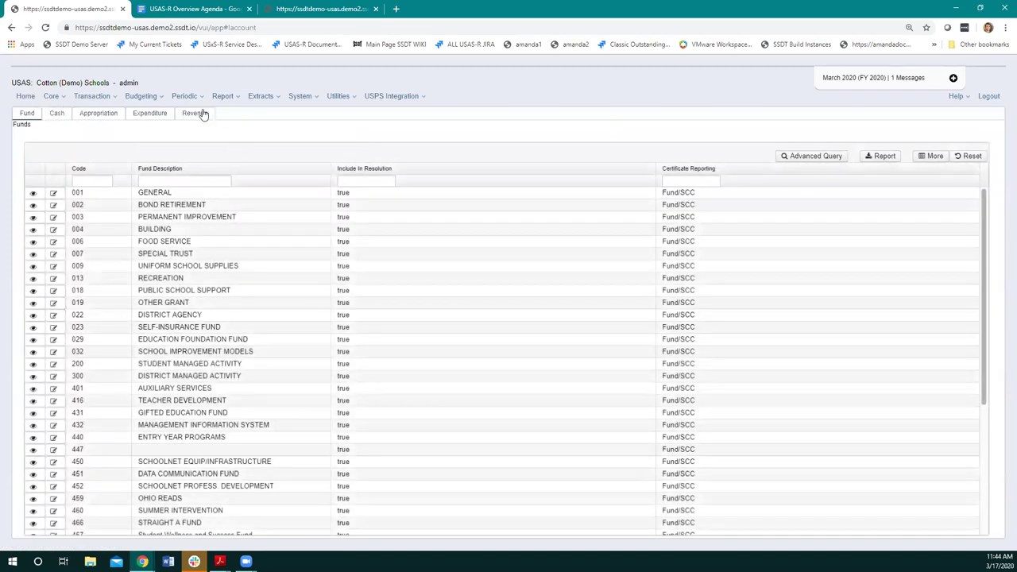
click(151, 115)
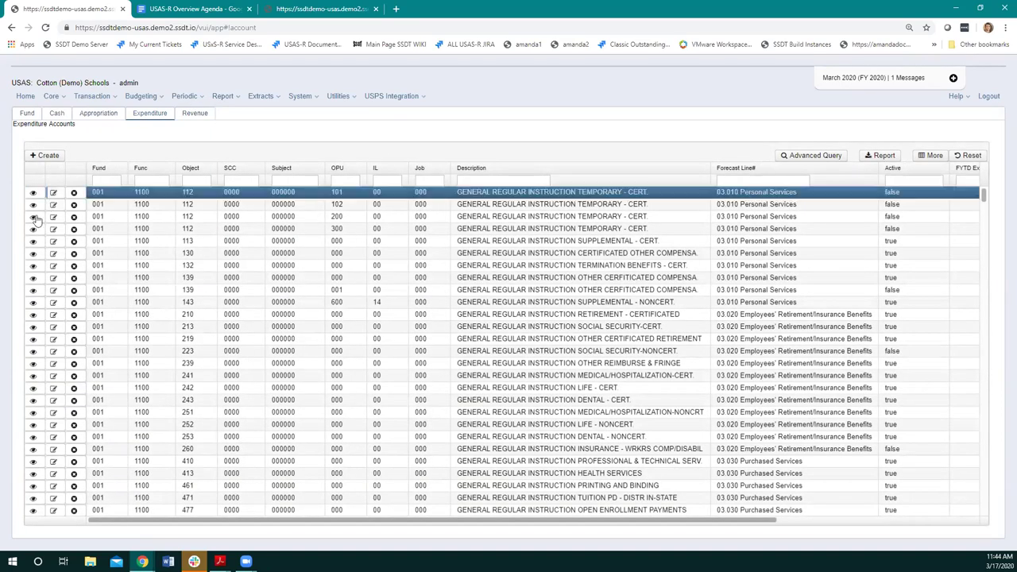
Edit the GENERAL REGULAR INSTRUCTION TEMPORARY - CERT. expenditure account with OPU 101, making it active and clearing its stop date
double_click(202, 198)
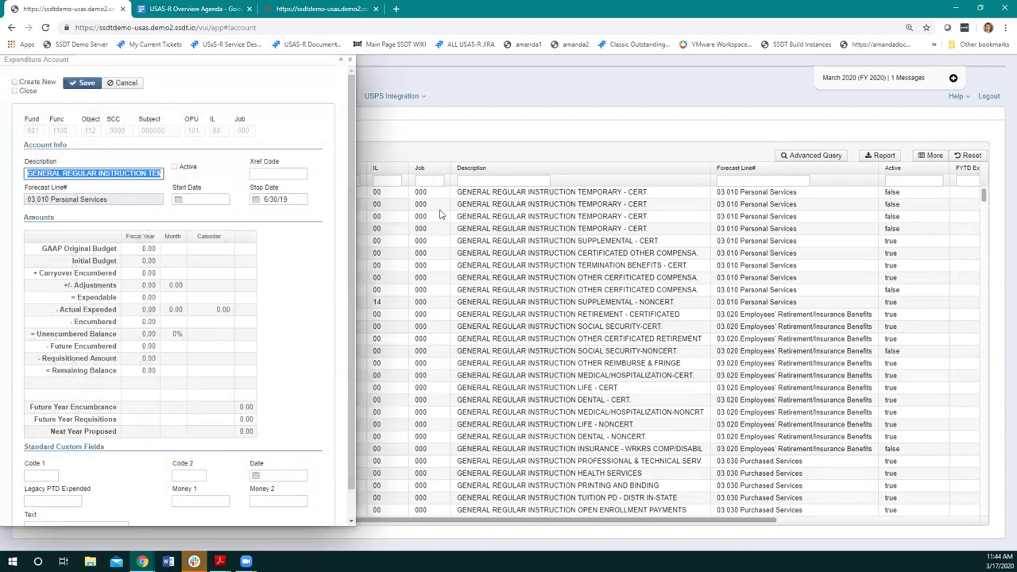
click(174, 167)
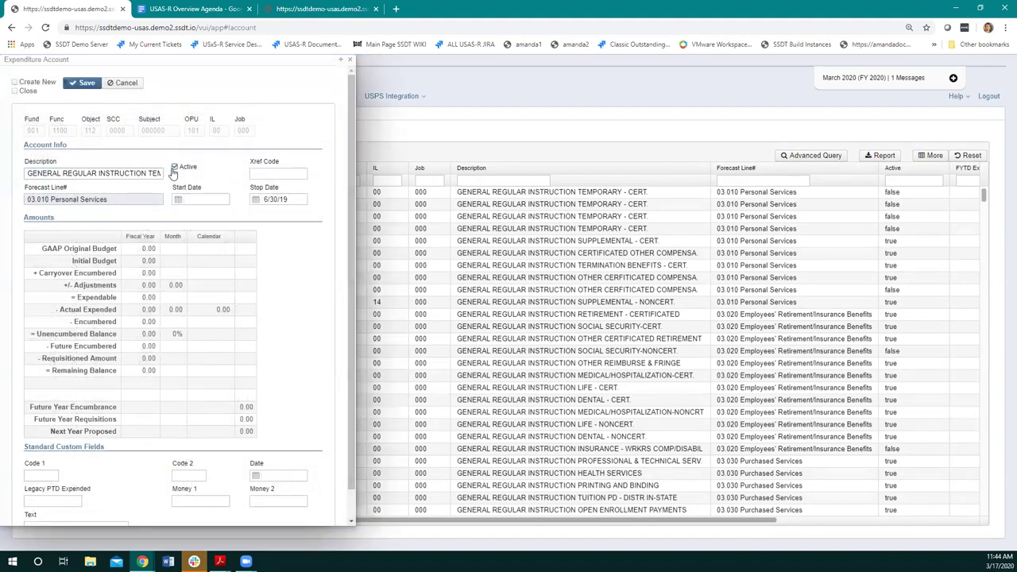
click(265, 199)
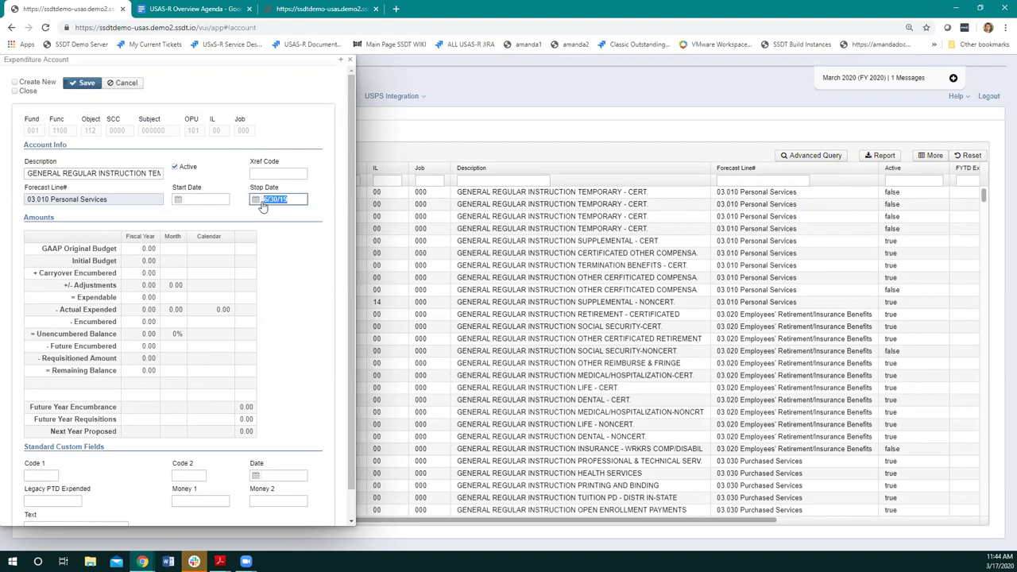
key(BackSpace)
Set the expenditure account's Xref Code to XTest, save the account and close its window
click(281, 174)
text(TEST)
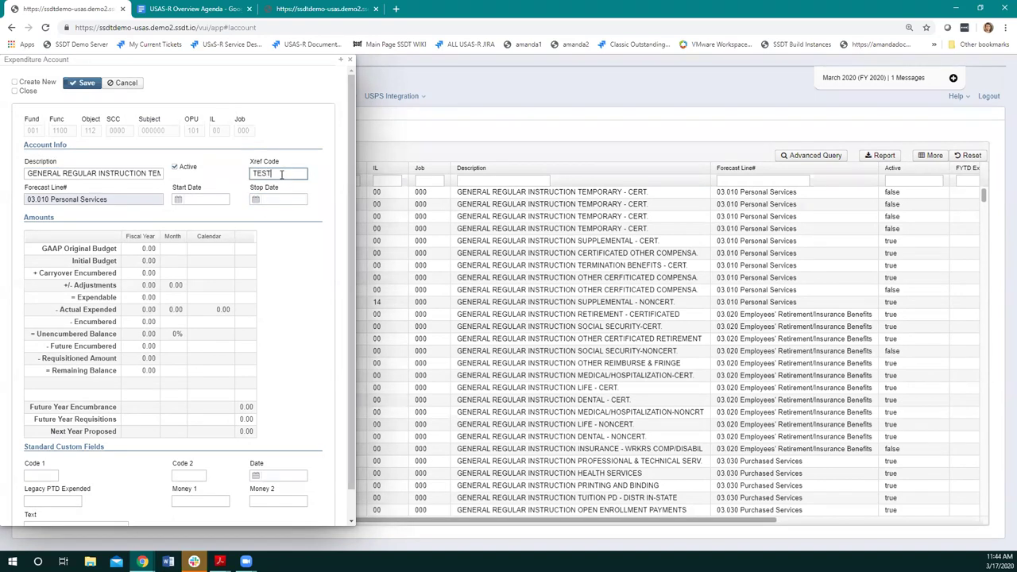
key(BackSpace)
key(BackSpace)
key(BackSpace)
key(BackSpace)
text(XTest)
click(74, 87)
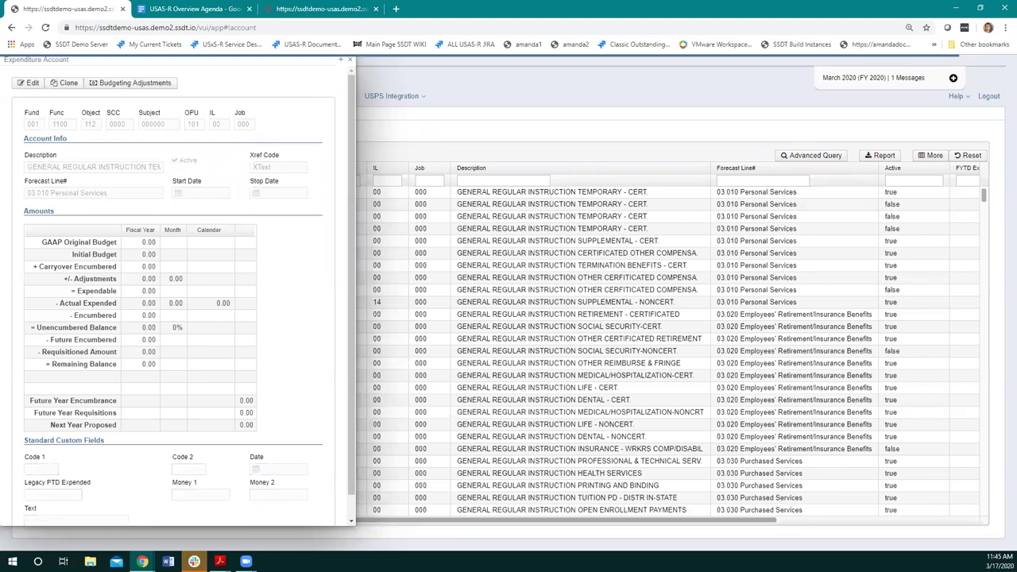
click(349, 60)
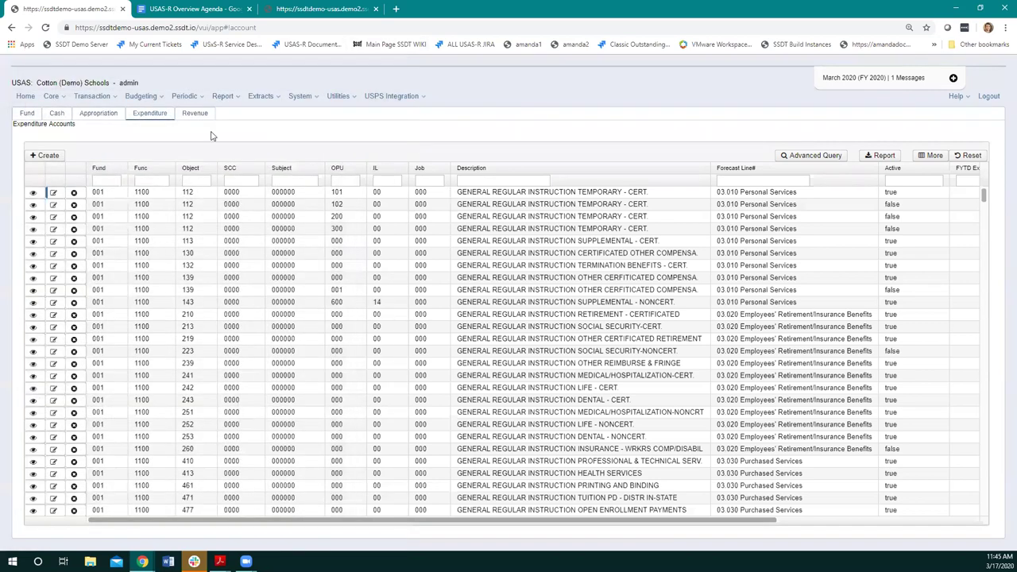
Start a new purchase order, add an item line and look up its charge account by the Xref code xtest
click(83, 97)
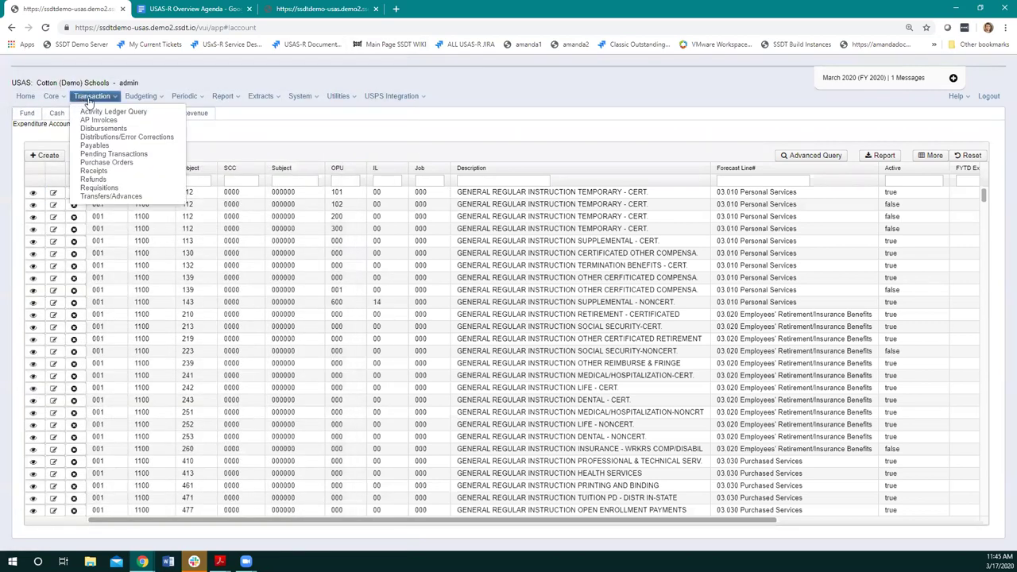
click(102, 165)
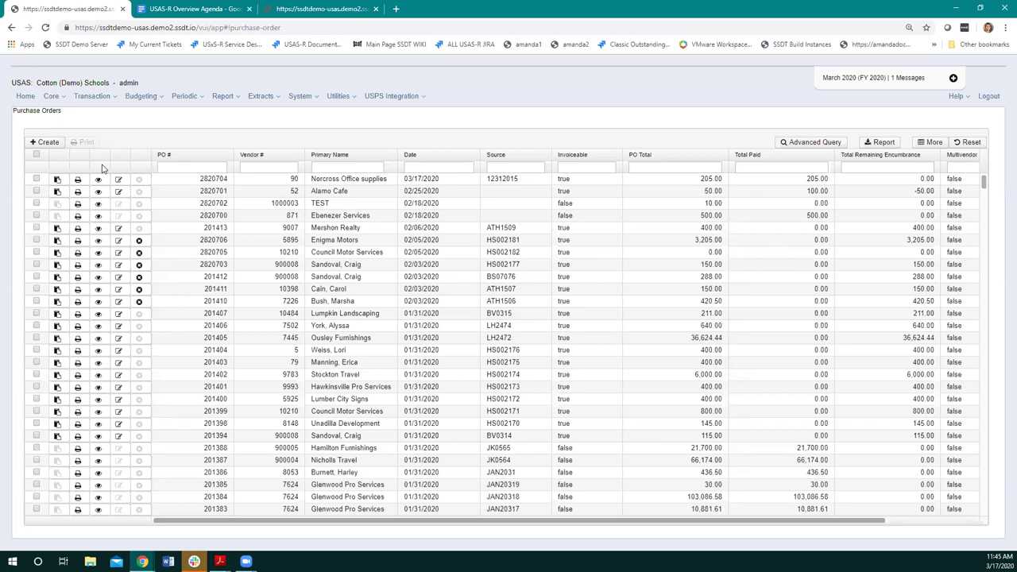
click(44, 141)
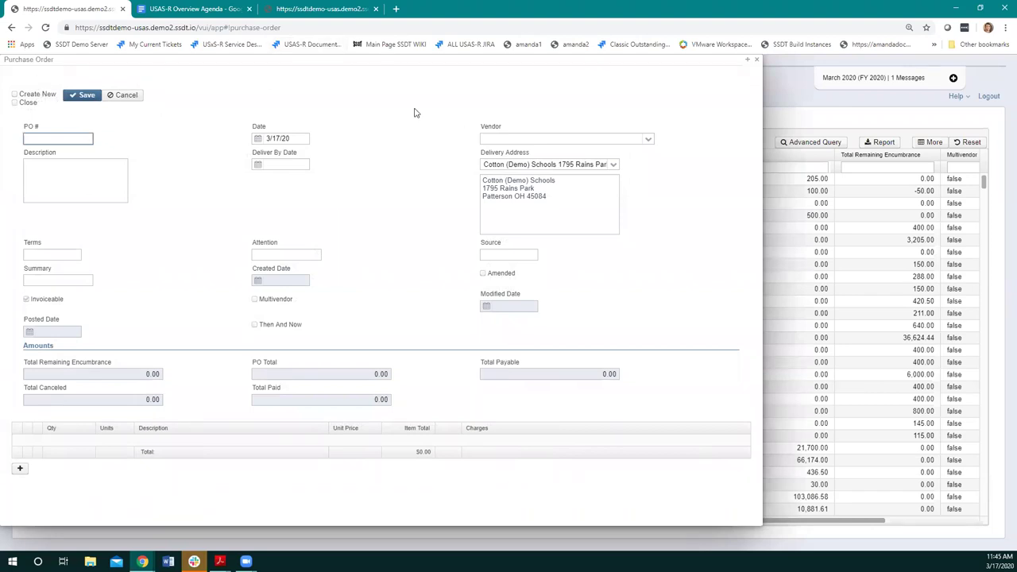
click(20, 468)
click(501, 441)
text(x)
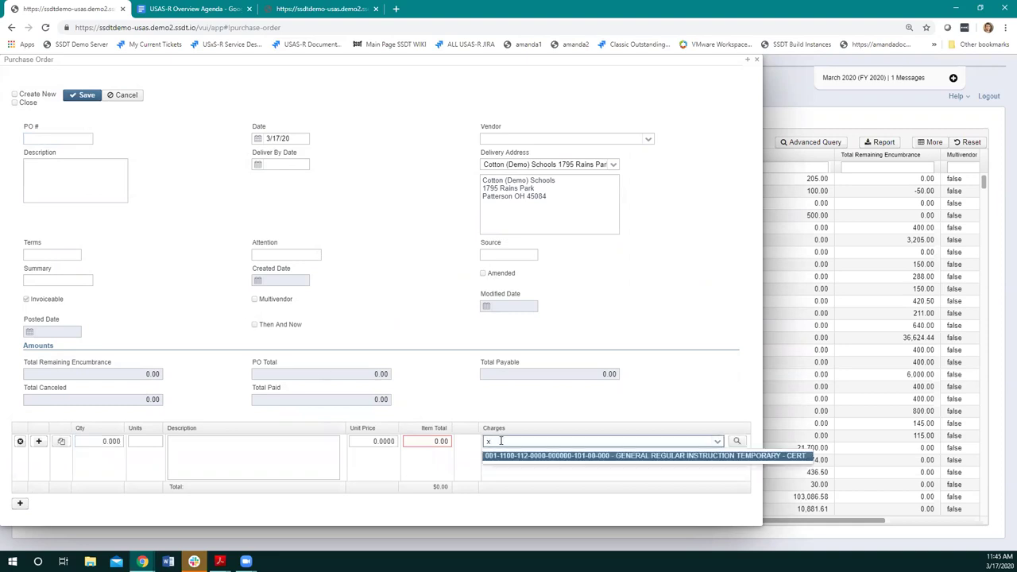
text(test)
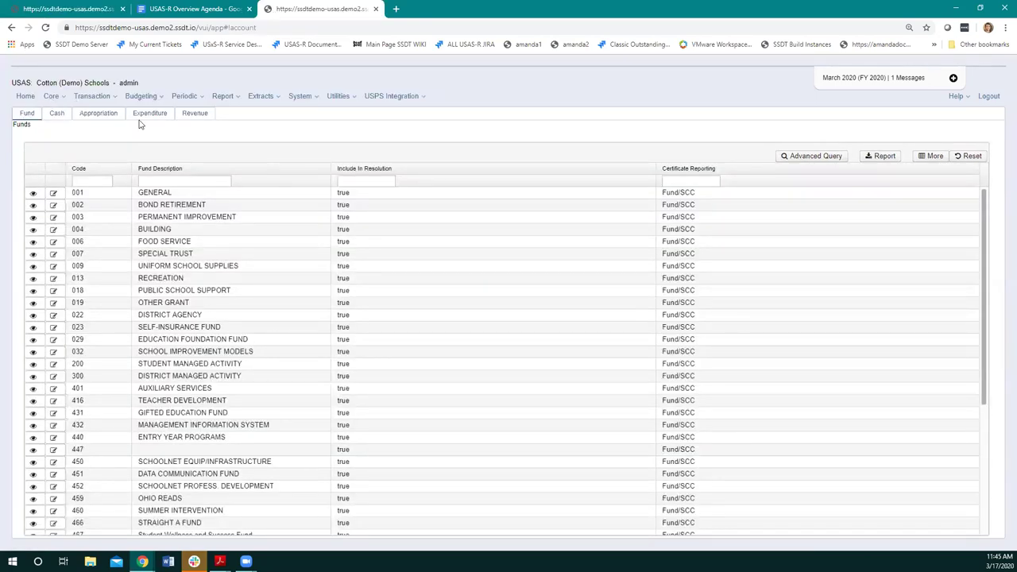
View the OPU 101 expenditure account in the second USAS tab to check its Xref code, and return to the purchase order
click(149, 117)
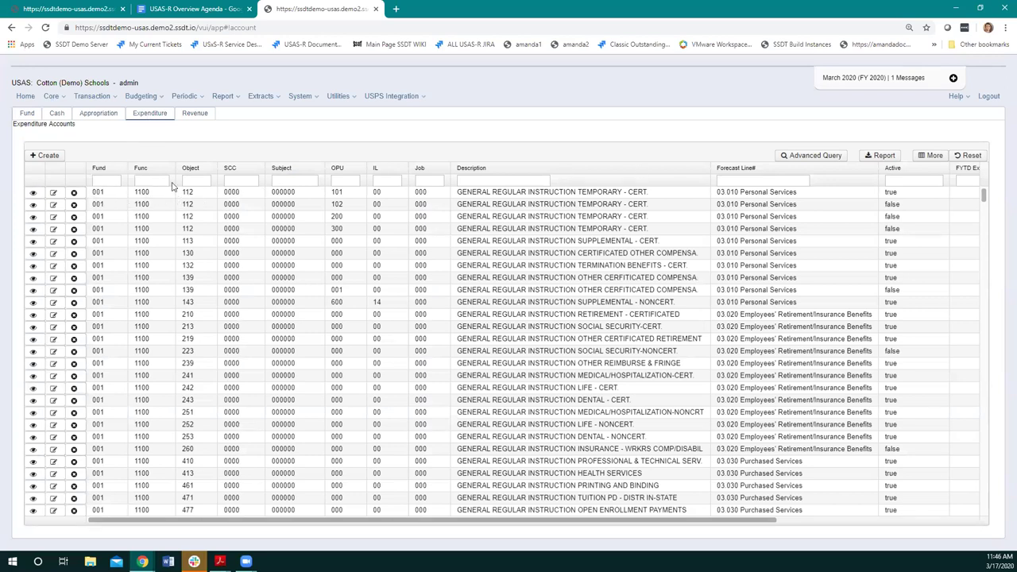
click(32, 194)
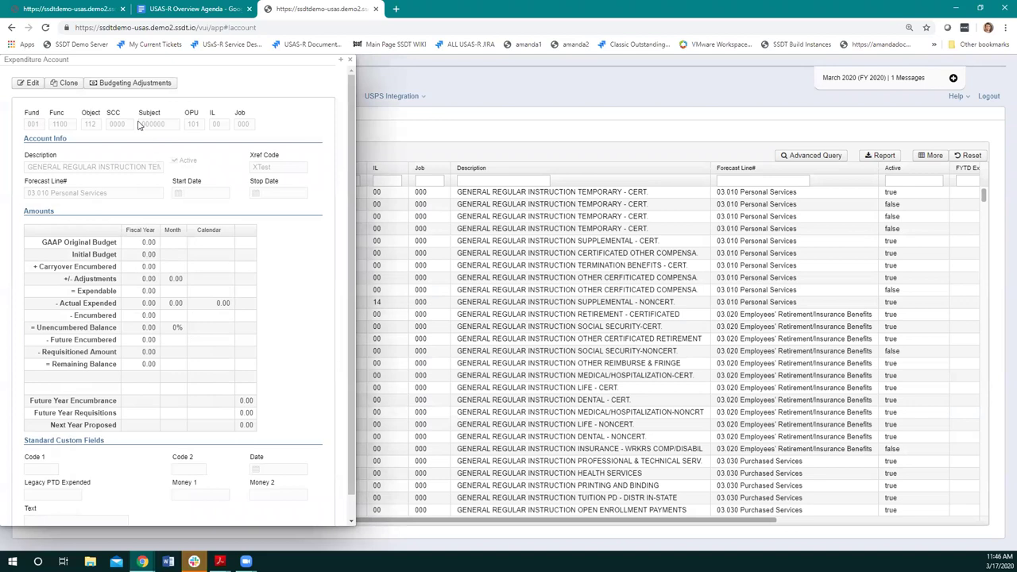
click(86, 11)
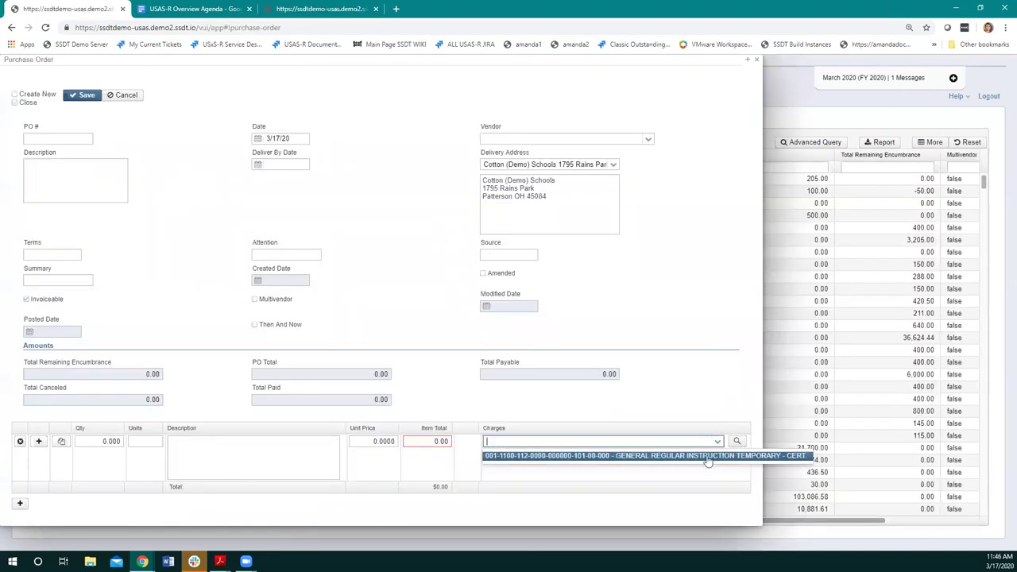
Look up the item's charge account by xtest again and close the purchase order without saving
click(491, 441)
text(xtest)
click(756, 63)
click(122, 95)
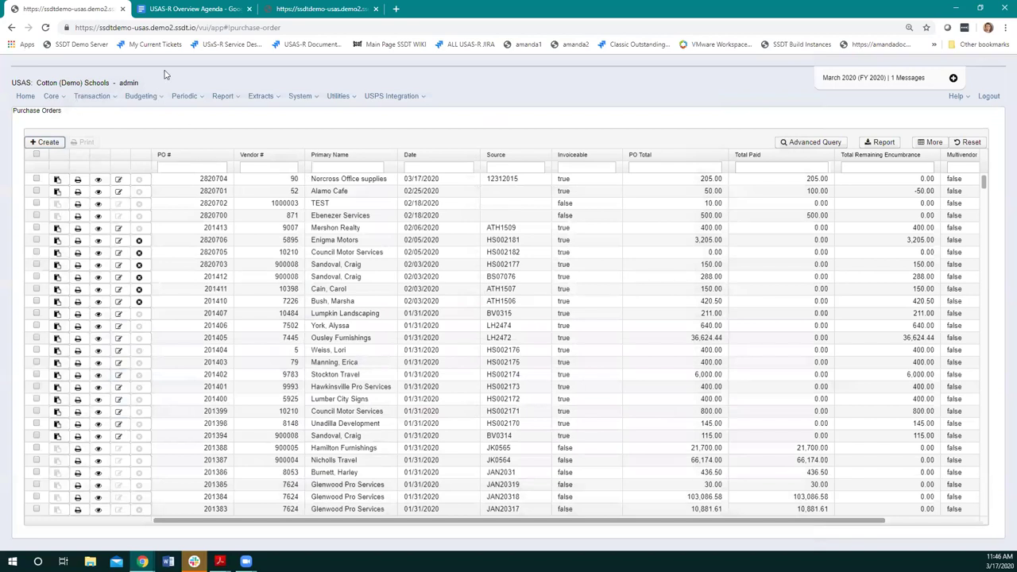
Set the Xref Code of the GENERAL GEN. PROP. TAX - REAL UNRESERV revenue account with OPU 001 to xrev and save it
click(286, 9)
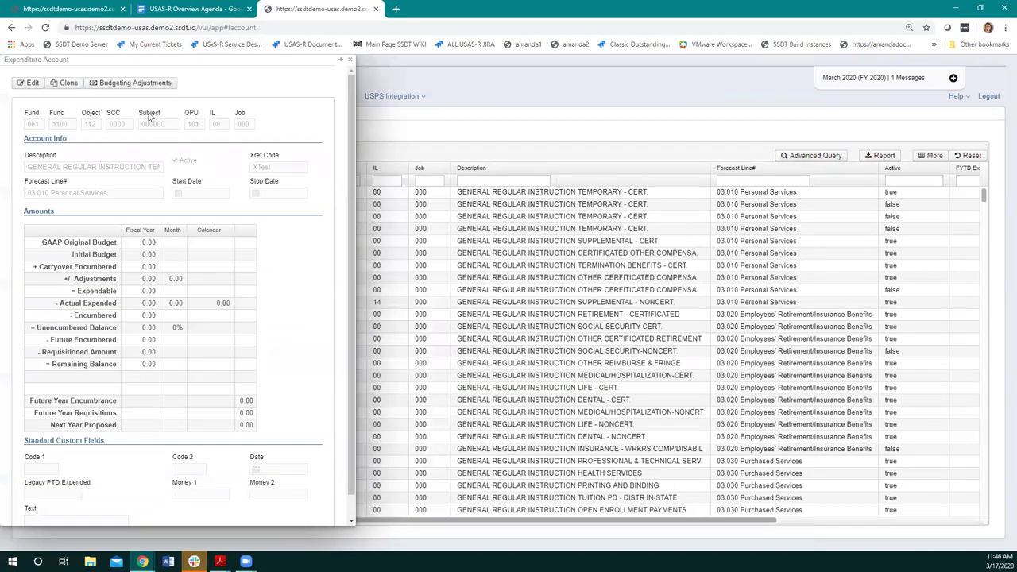
key(Escape)
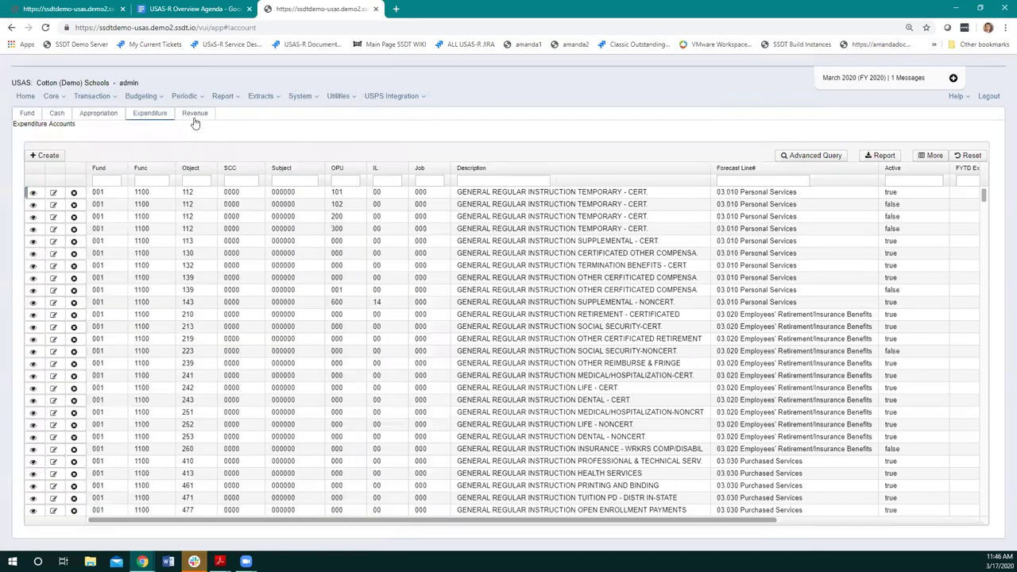
click(195, 113)
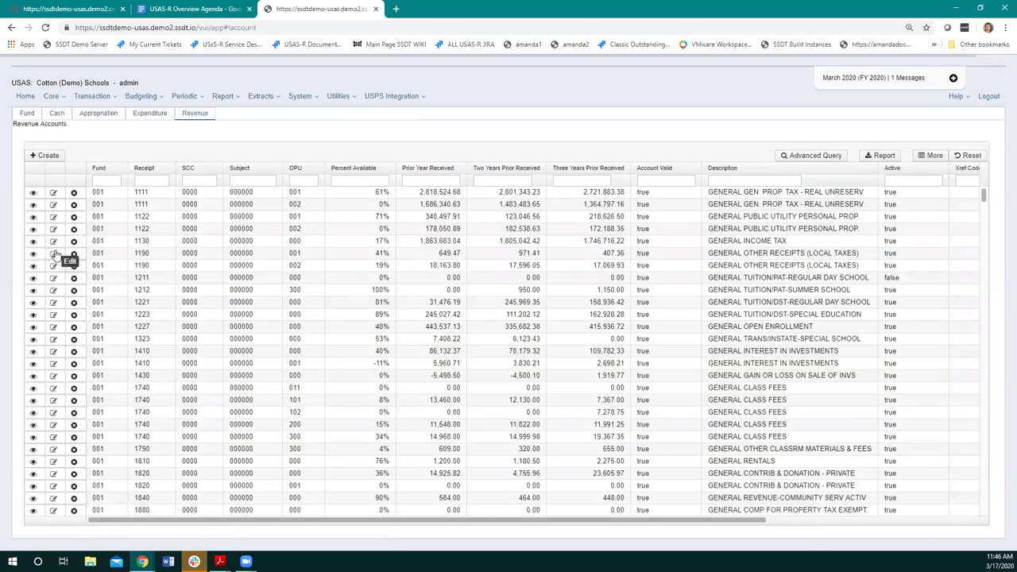
click(51, 192)
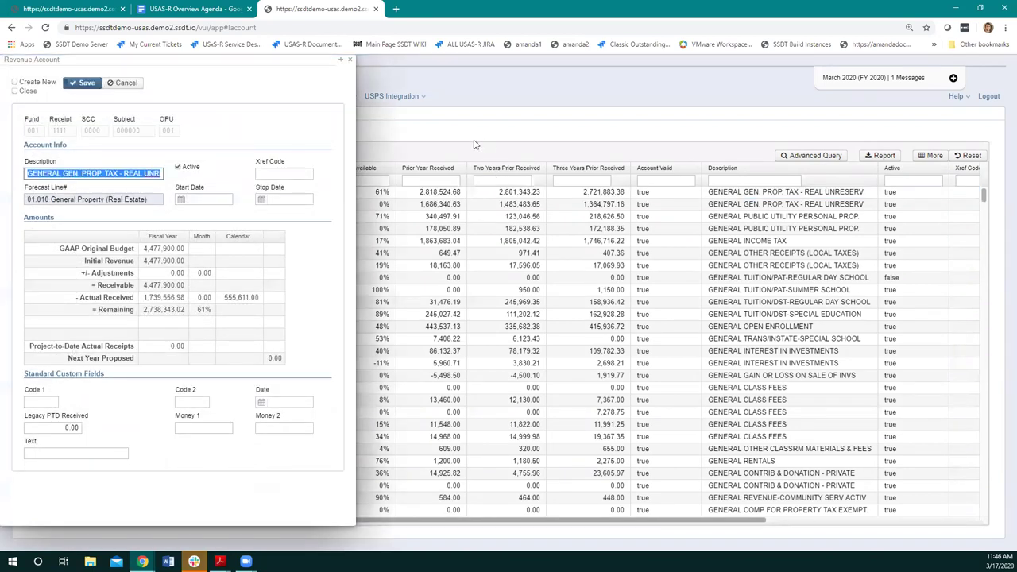
click(292, 171)
text(xrev)
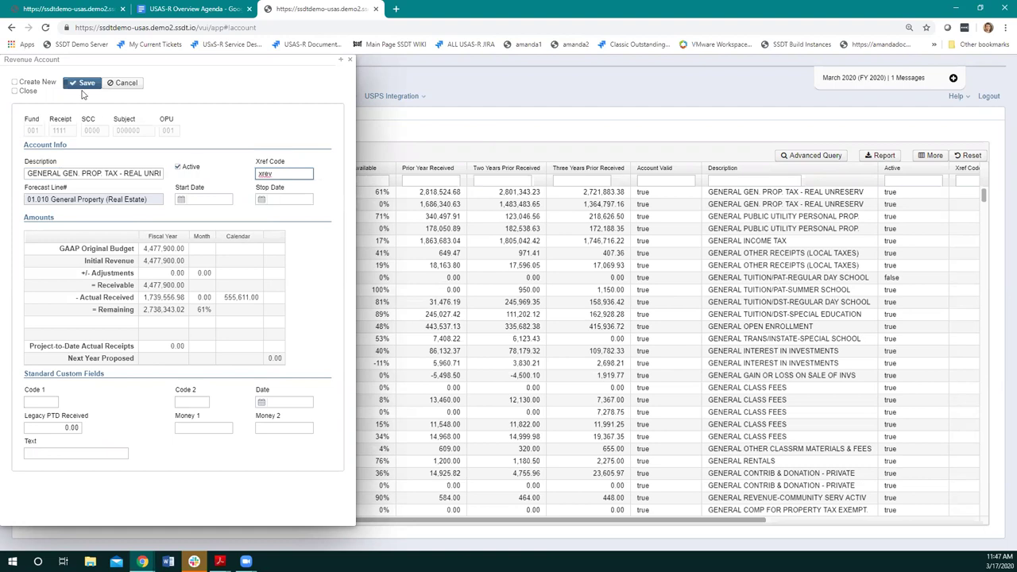
click(75, 84)
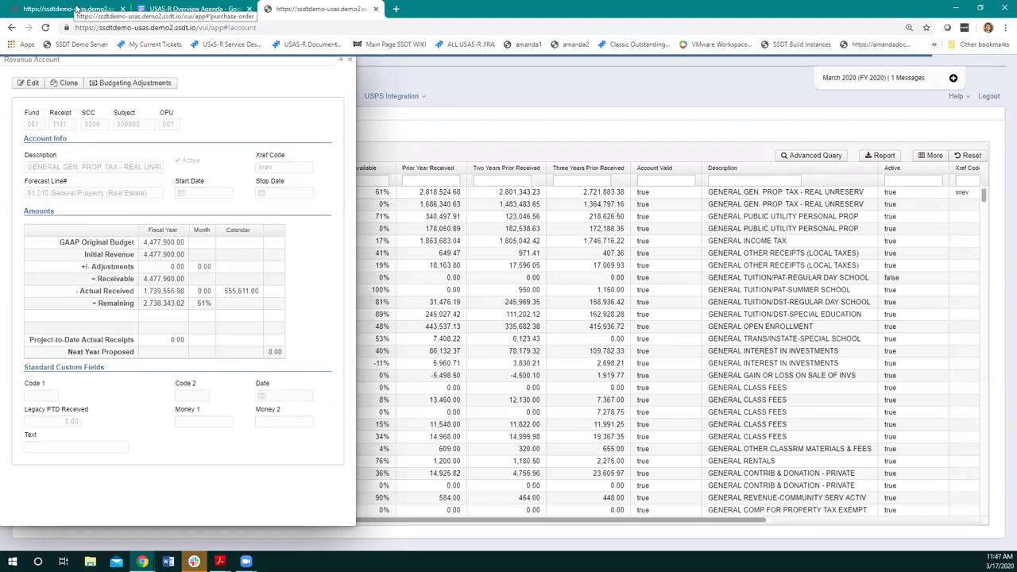
Start a new receipt in the first USAS tab, add an item line and look up its account by the Xref code xrev
click(76, 9)
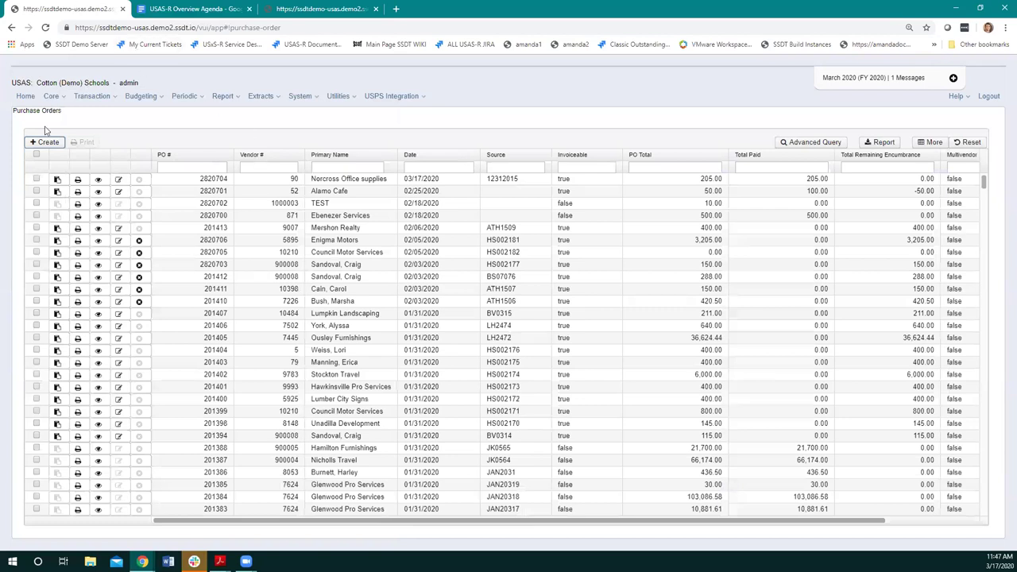
click(87, 96)
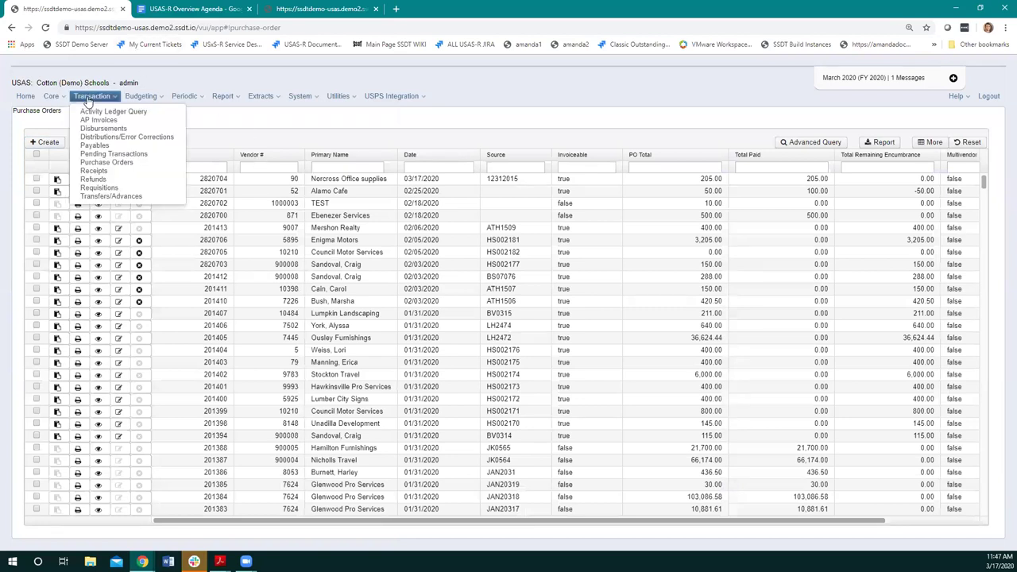
click(109, 172)
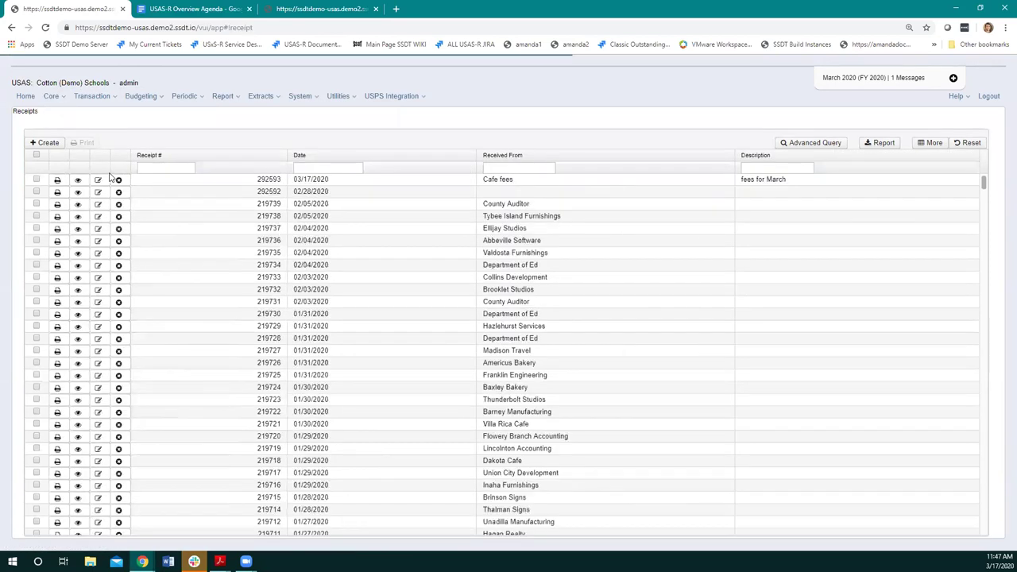
click(36, 143)
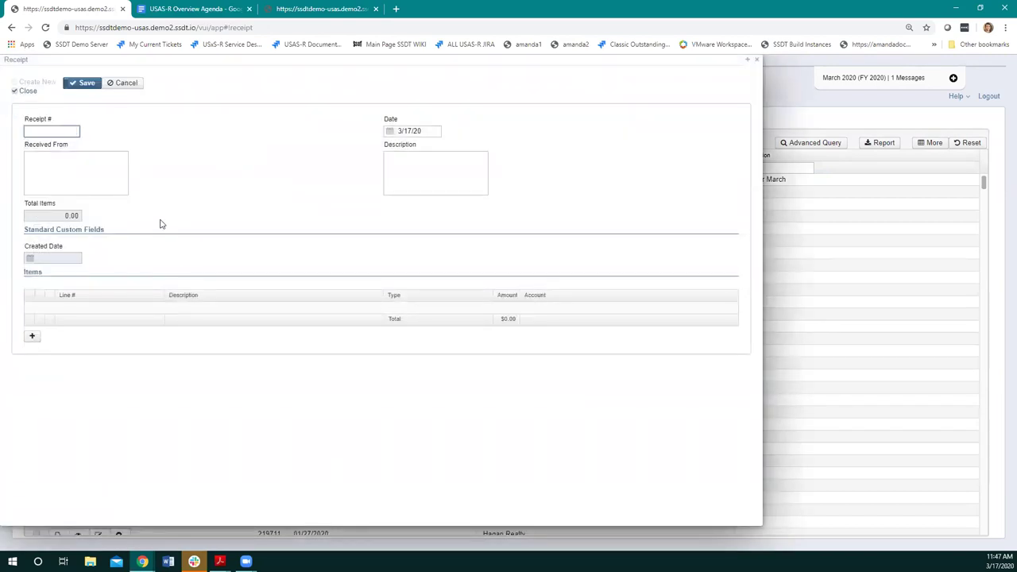
click(32, 336)
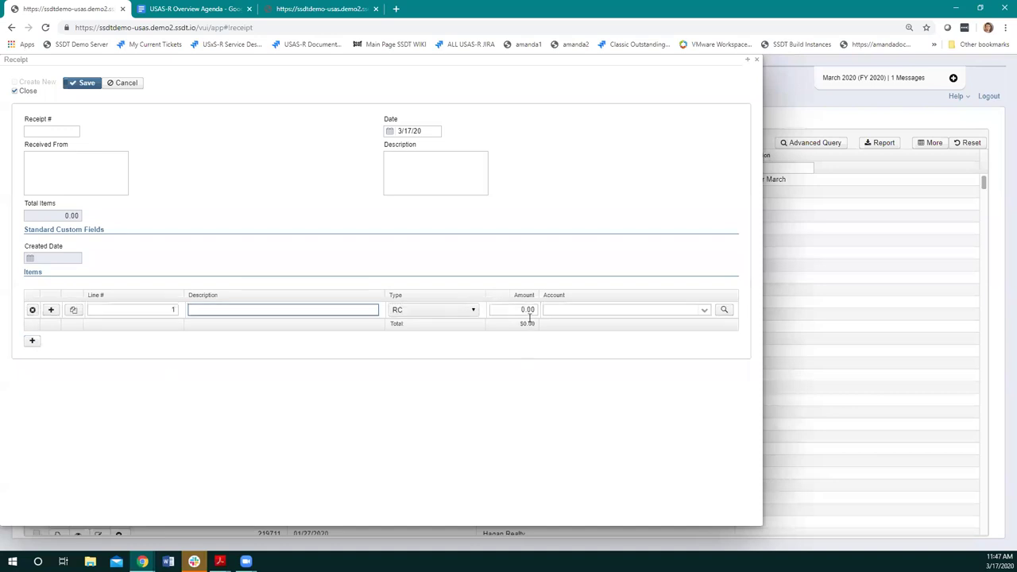
click(565, 309)
text(xrev)
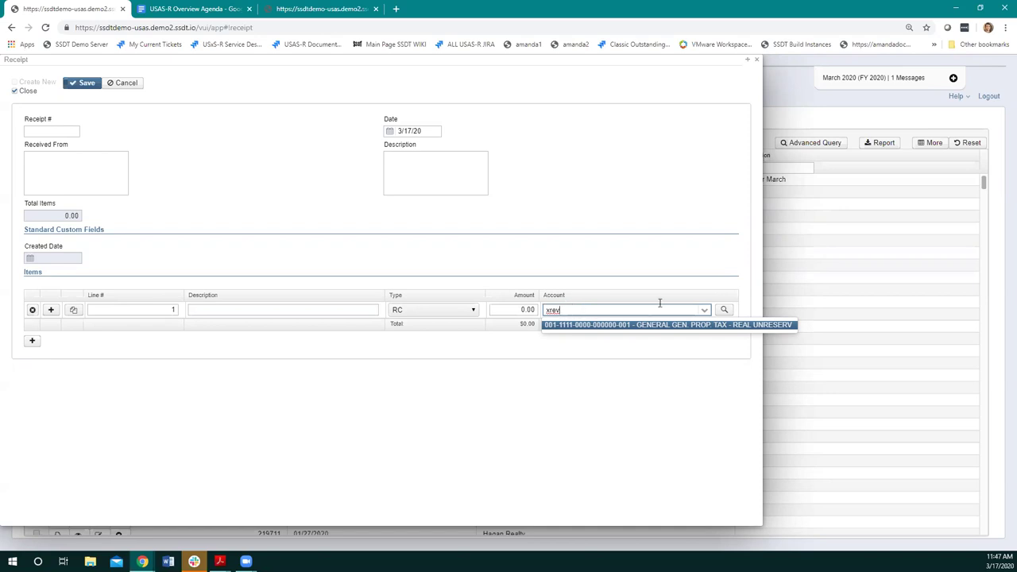
Search the revenue accounts by Xref code xrev from the receipt item, and close the search and the receipt without saving
click(725, 310)
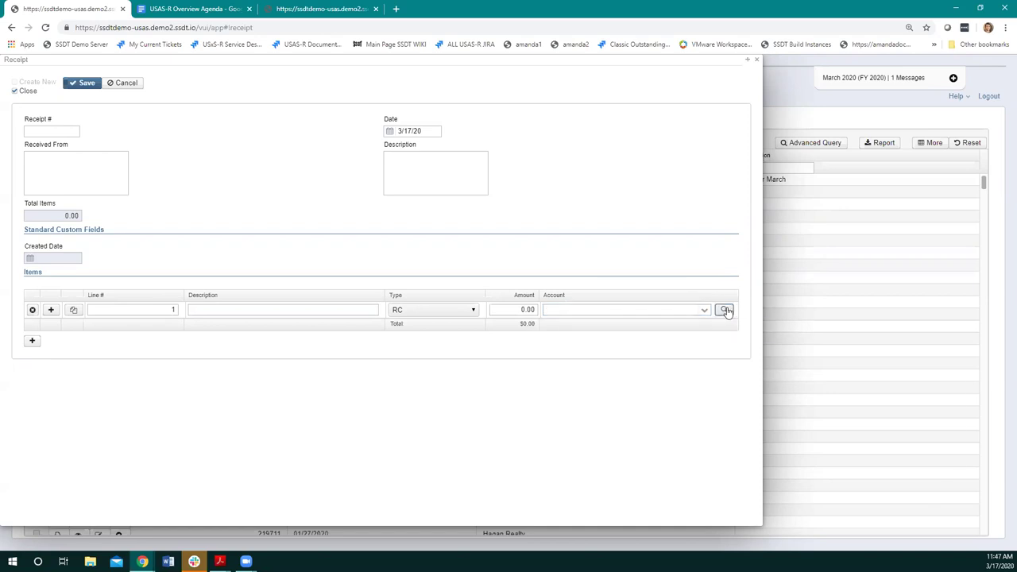
click(40, 150)
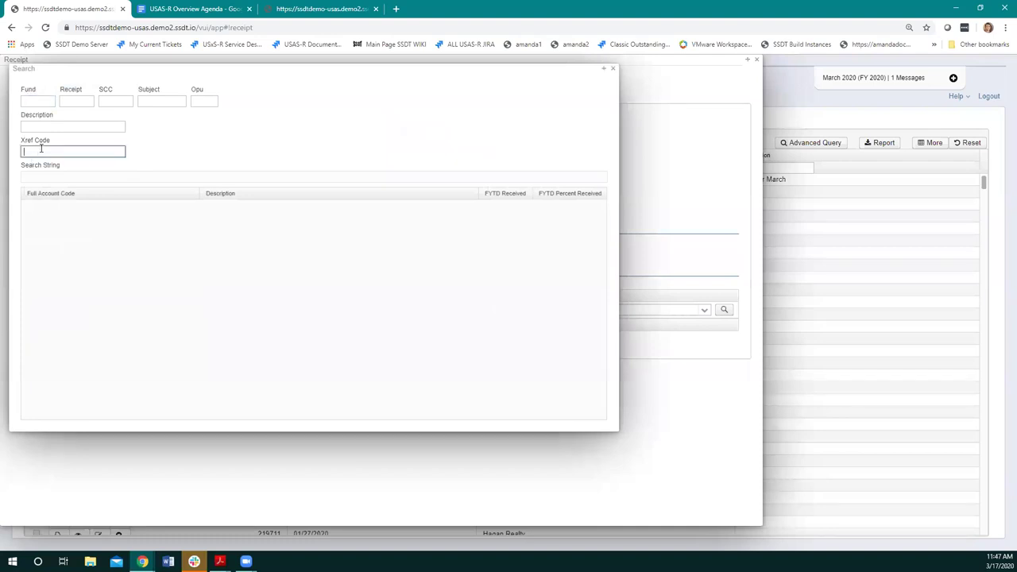
text(xrev)
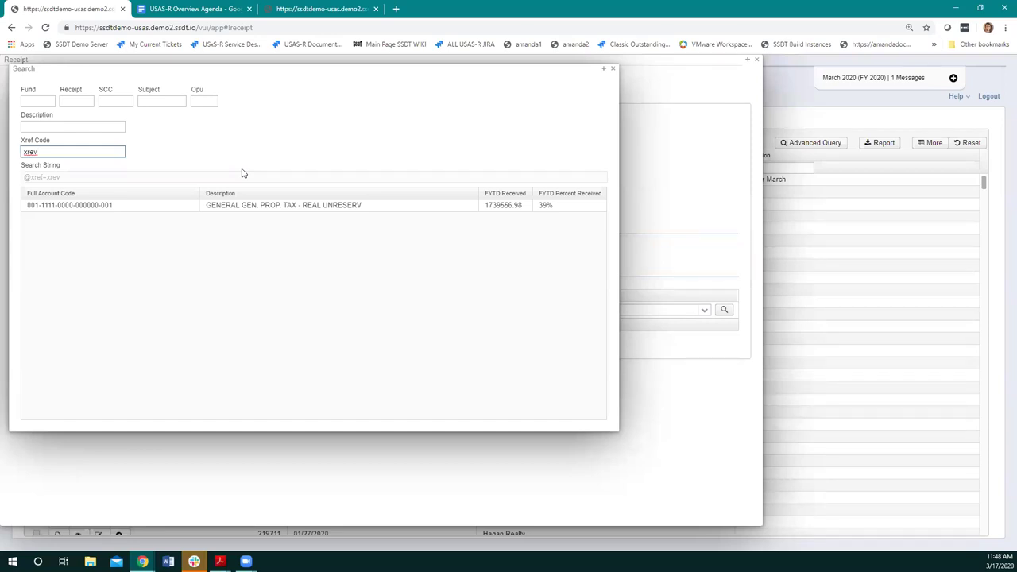
click(613, 72)
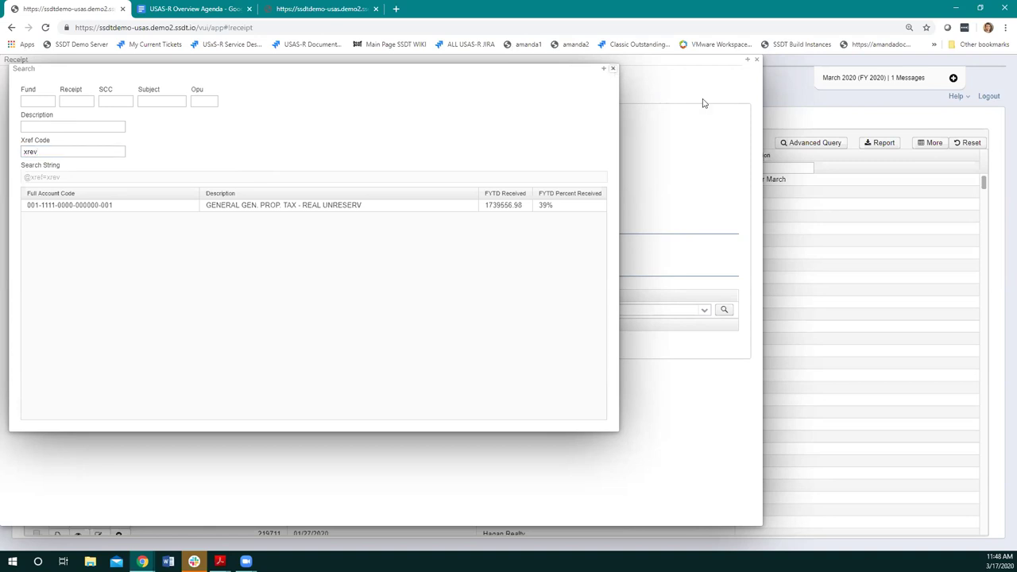
click(756, 61)
Switch to the USAS-R Overview Agenda document in Google Docs
click(182, 8)
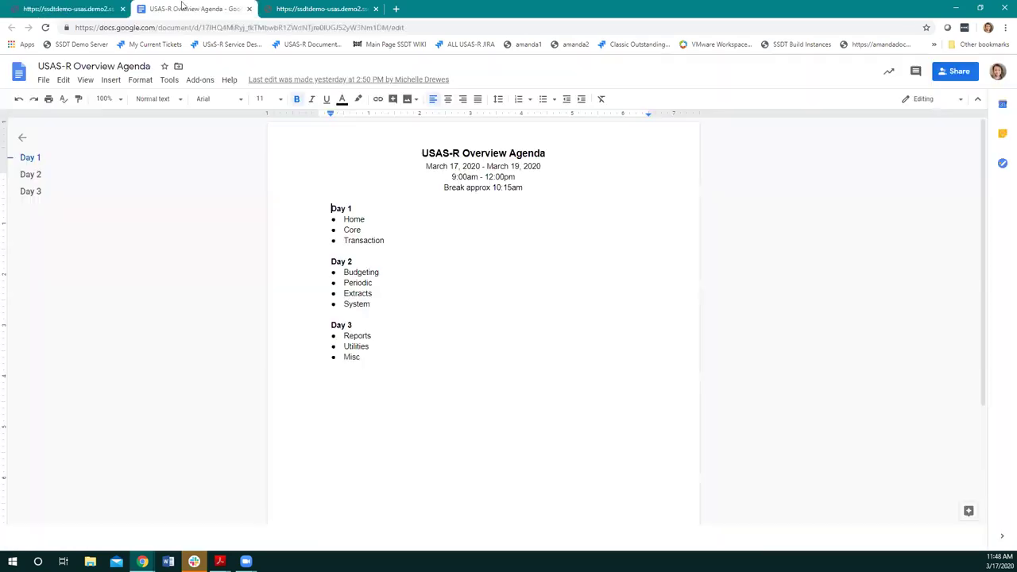